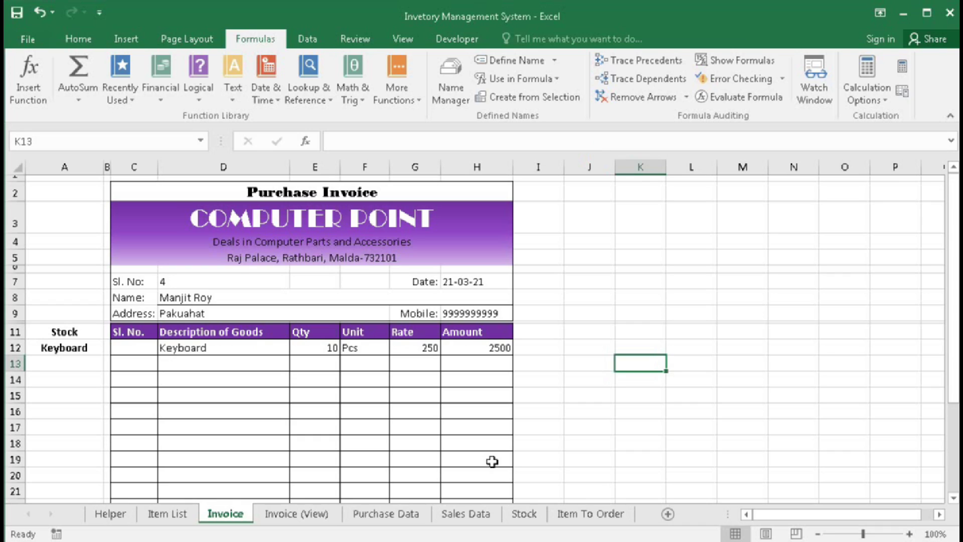
- Open the Visual Basic editor for the workbook and insert a new code module
left_click(457, 39)
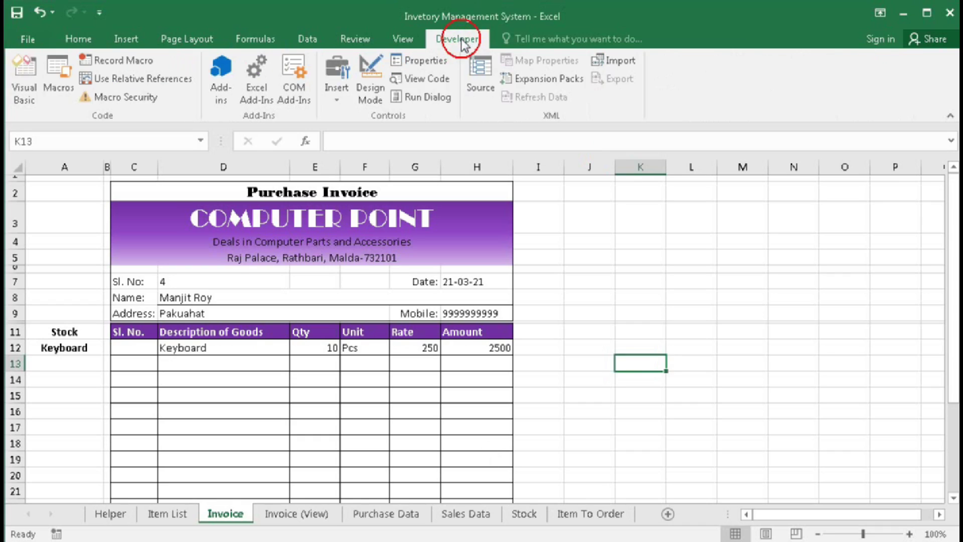
left_click(27, 85)
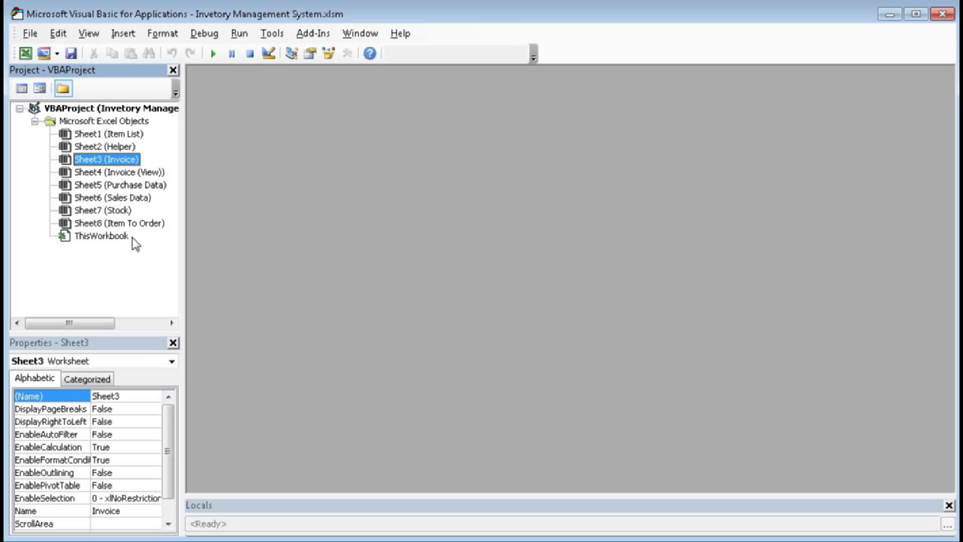
left_click(123, 33)
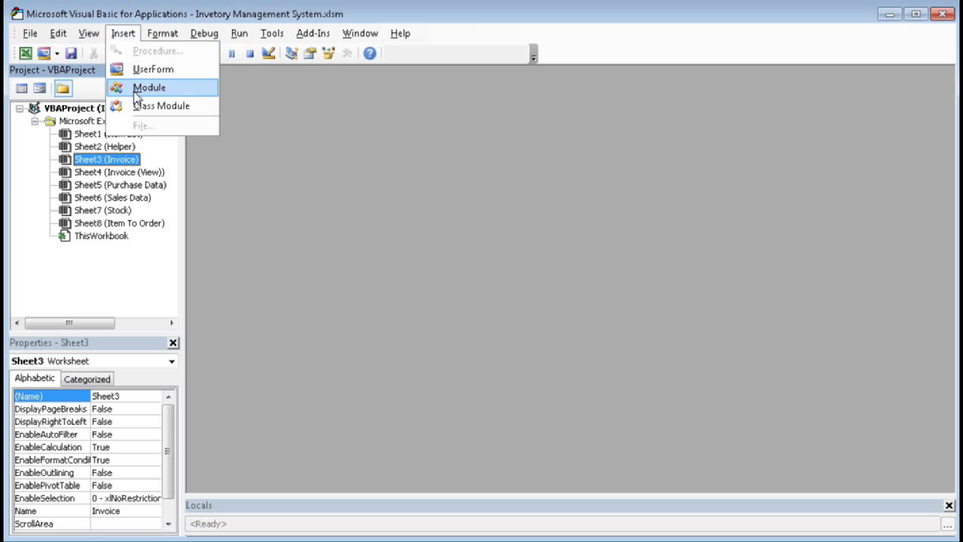
left_click(149, 87)
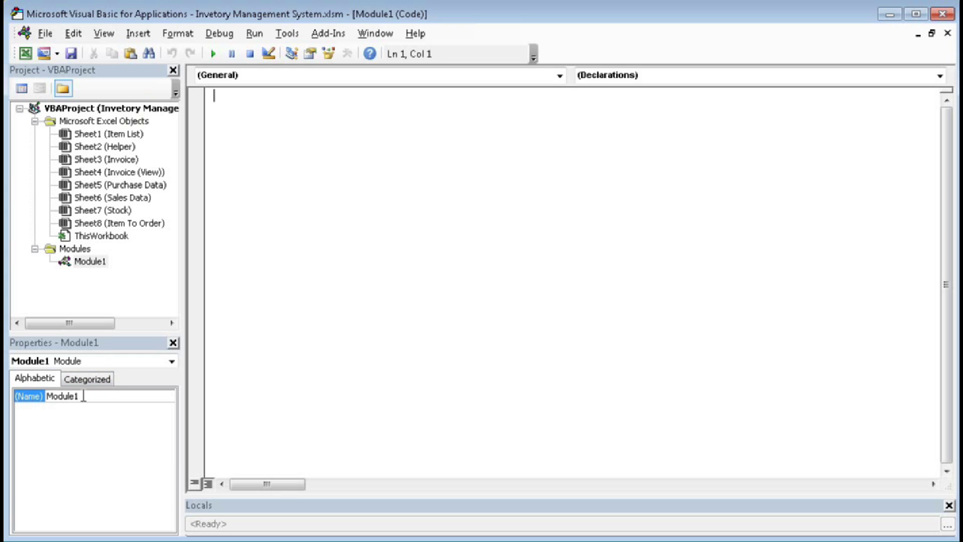
- Rename the new module as SaveData
left_click(44, 398)
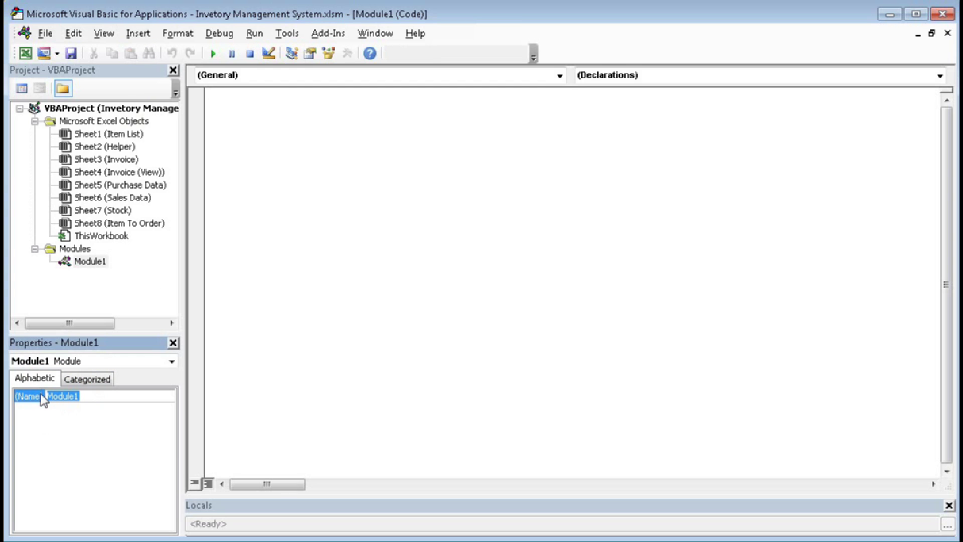
type("SaveData")
key("Return")
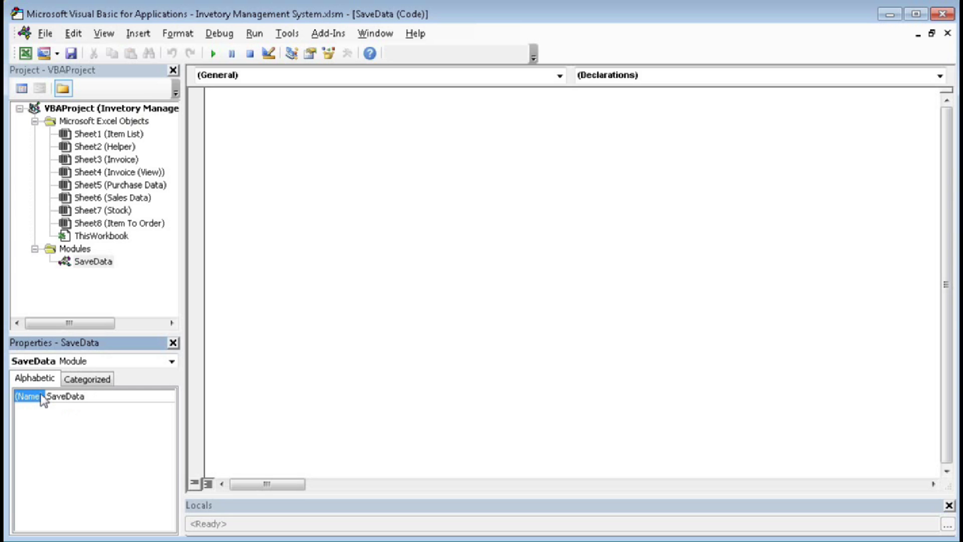
left_click(92, 268)
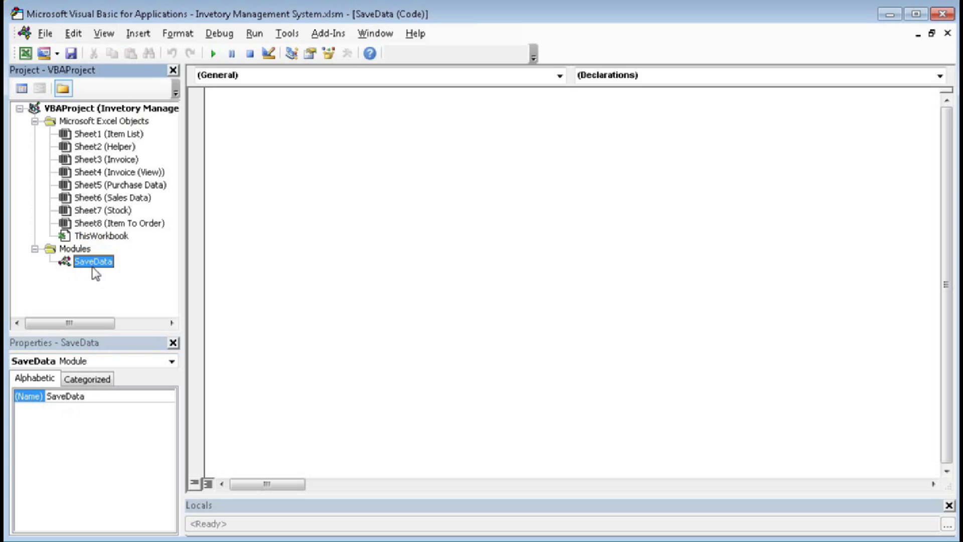
- Fill the SaveData module with the purchase and sales saving macros, and comment out "On Error Resume Next" in Save_PurchaseData
left_click(274, 110)
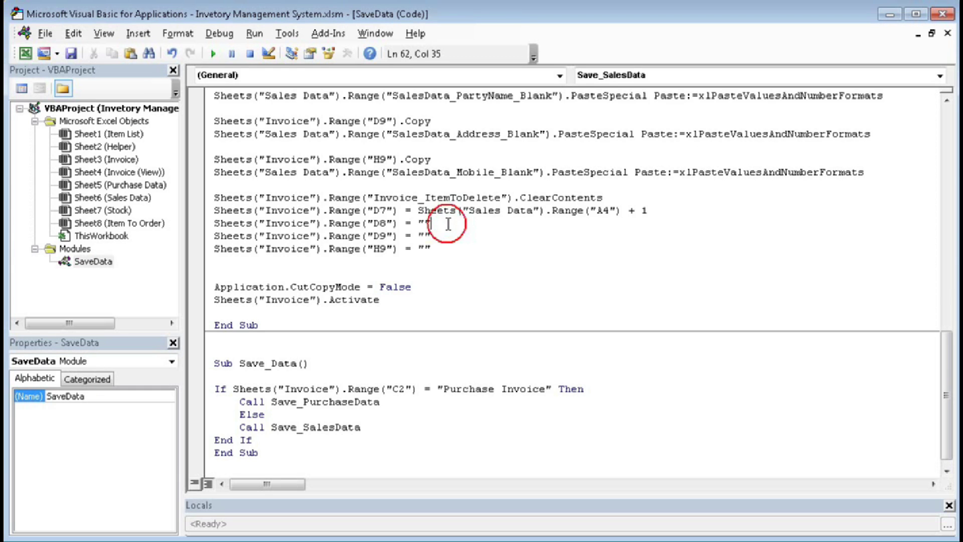
scroll(444, 271, "up", 17)
left_click(214, 108)
type("'")
left_click(287, 219)
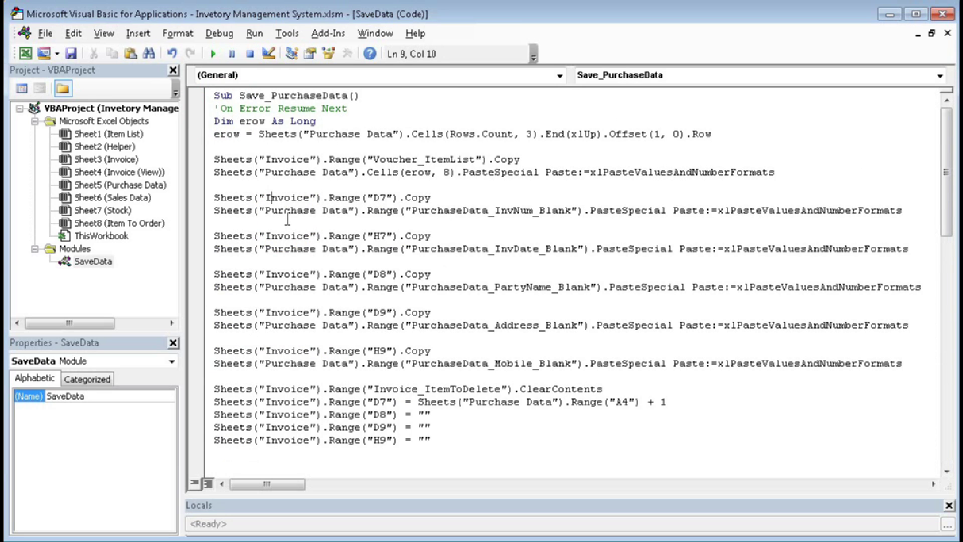
- Examine the PurchaseData named ranges for invoice number, date, party name, address and mobile used in the Save_PurchaseData paste lines
left_click(415, 210)
left_click_drag(414, 211, 571, 213)
left_click_drag(414, 249, 576, 253)
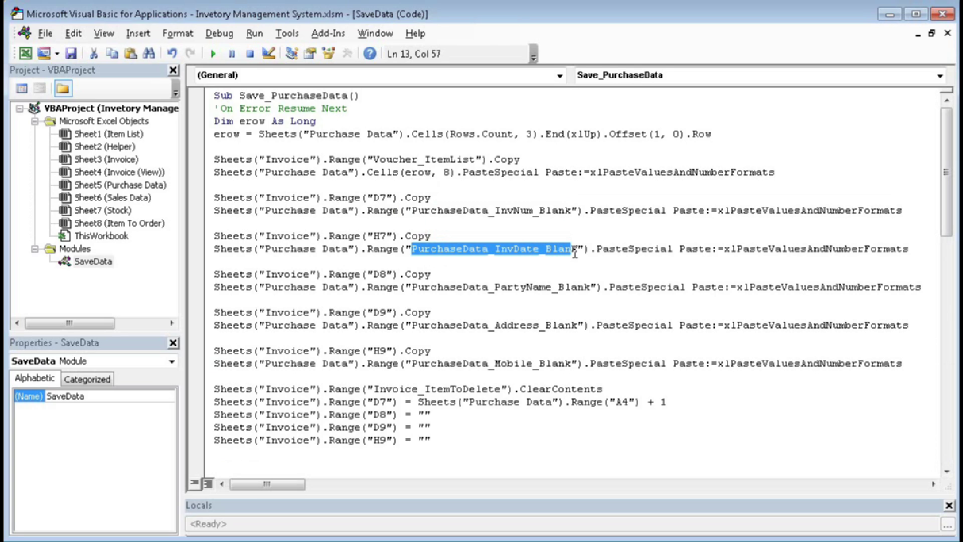
left_click_drag(411, 287, 591, 288)
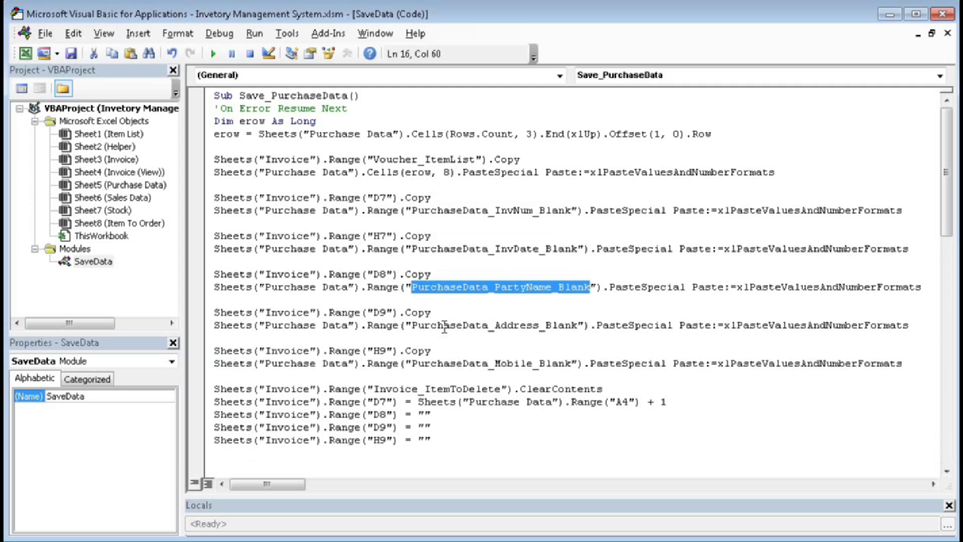
left_click_drag(421, 327, 572, 327)
left_click_drag(413, 363, 572, 363)
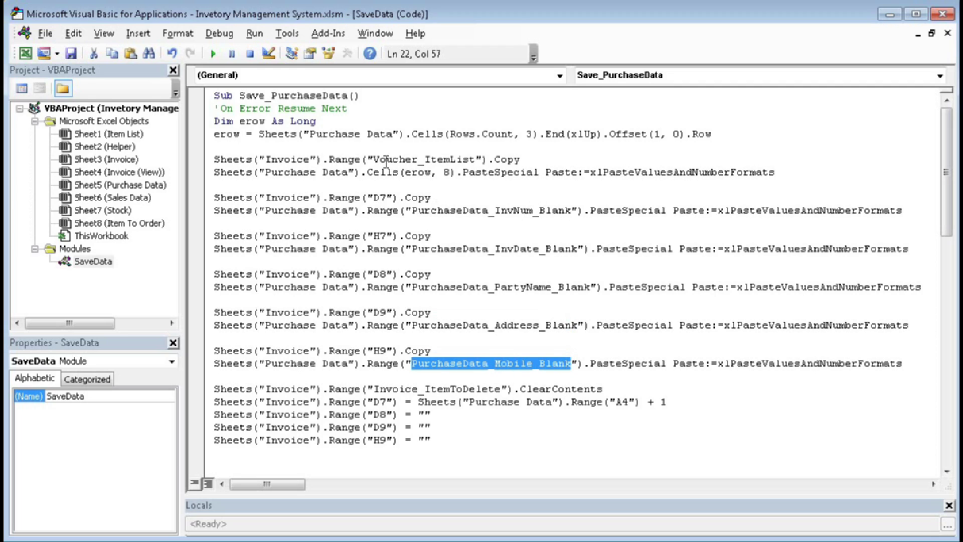
- Change the range name Voucher_ItemList to Invoice_ItemList in the first copy line of Save_PurchaseData
left_click(383, 160)
left_click_drag(384, 159, 477, 160)
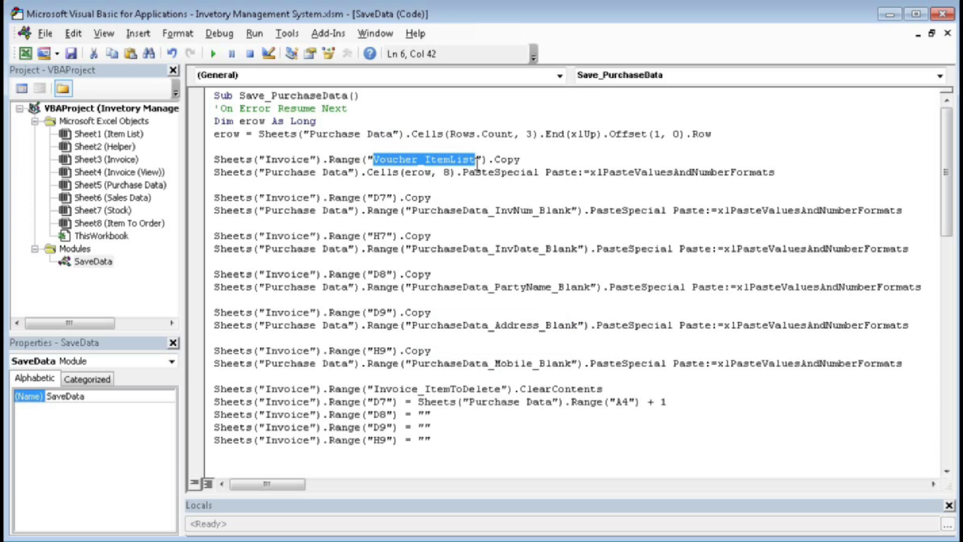
left_click(382, 161)
left_click_drag(375, 161, 423, 161)
type("Invoice")
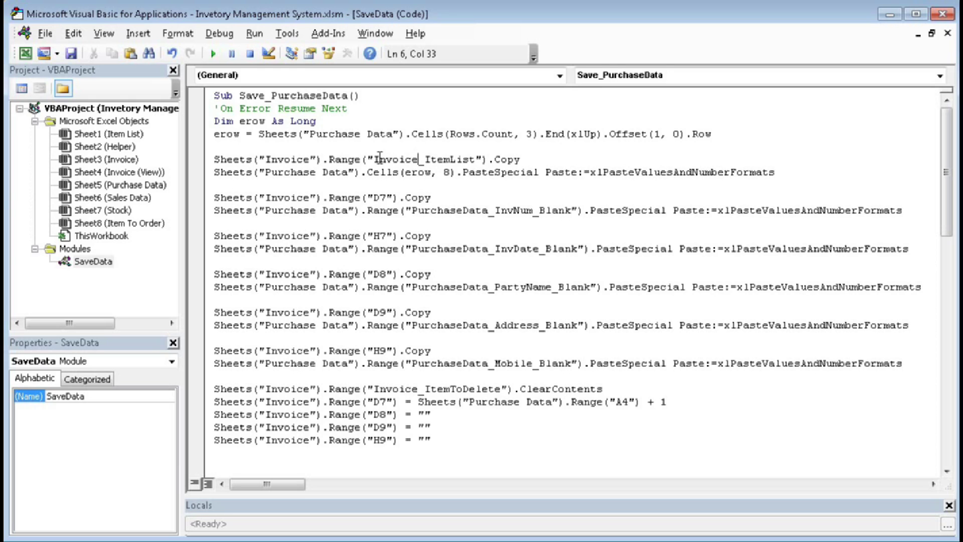
left_click_drag(376, 159, 483, 160)
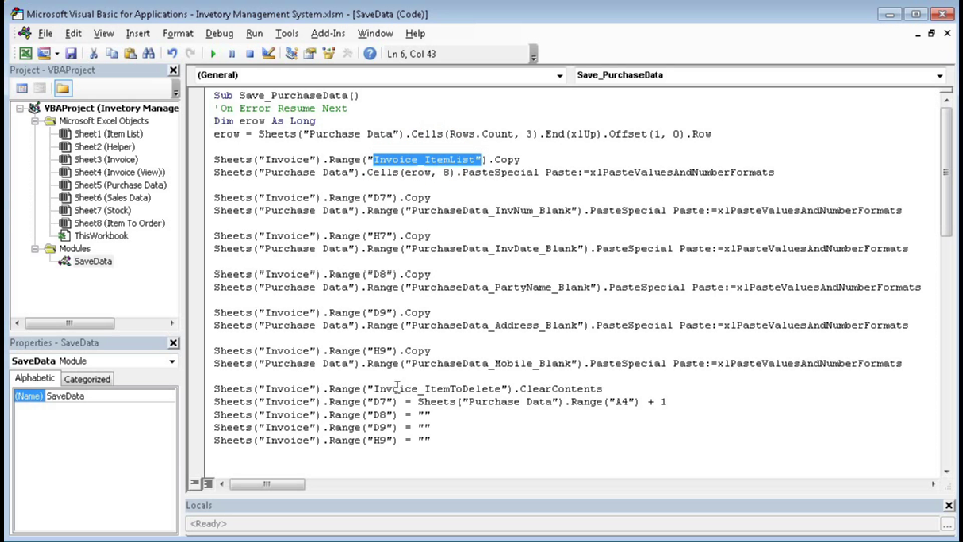
left_click_drag(376, 389, 487, 389)
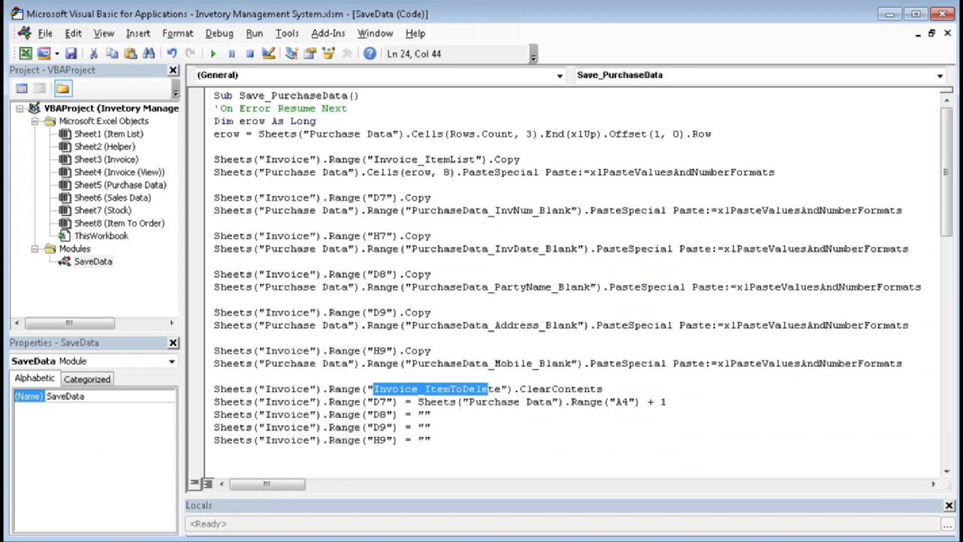
- Switch to the Excel workbook and start a new workbook-scope name, Invoice_ItemList, for item rows C12:H16 on the Invoice sheet
key("alt+F11")
left_click(240, 373)
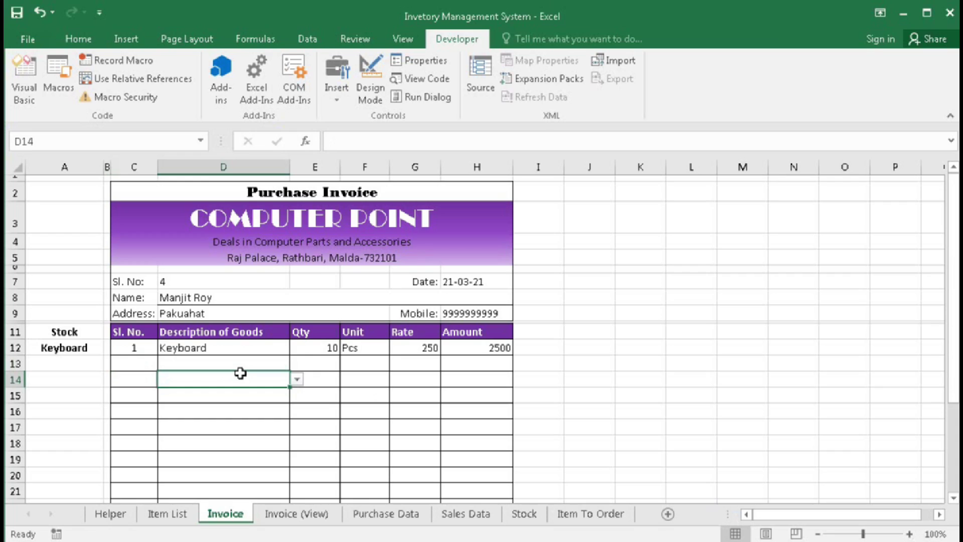
left_click(165, 347)
left_click_drag(137, 347, 479, 407)
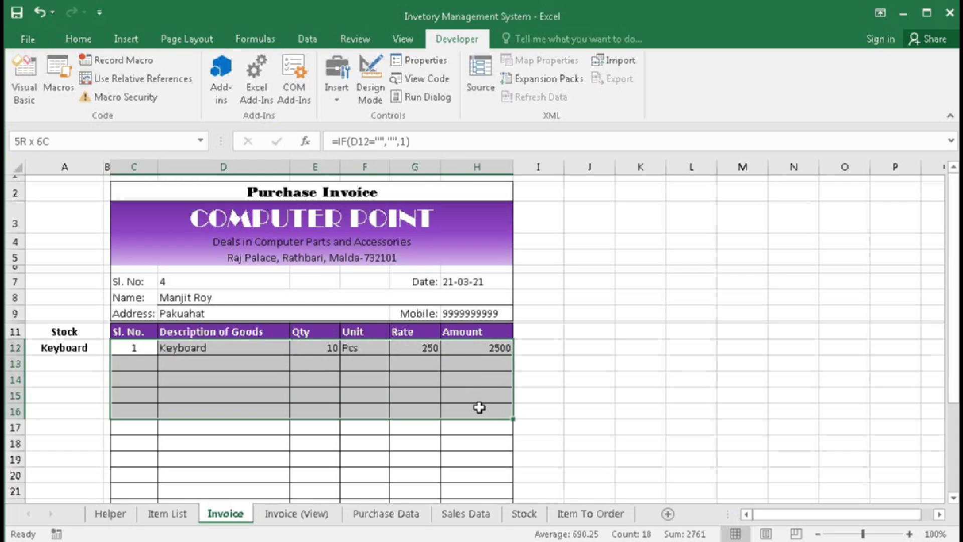
left_click_drag(146, 351, 486, 347)
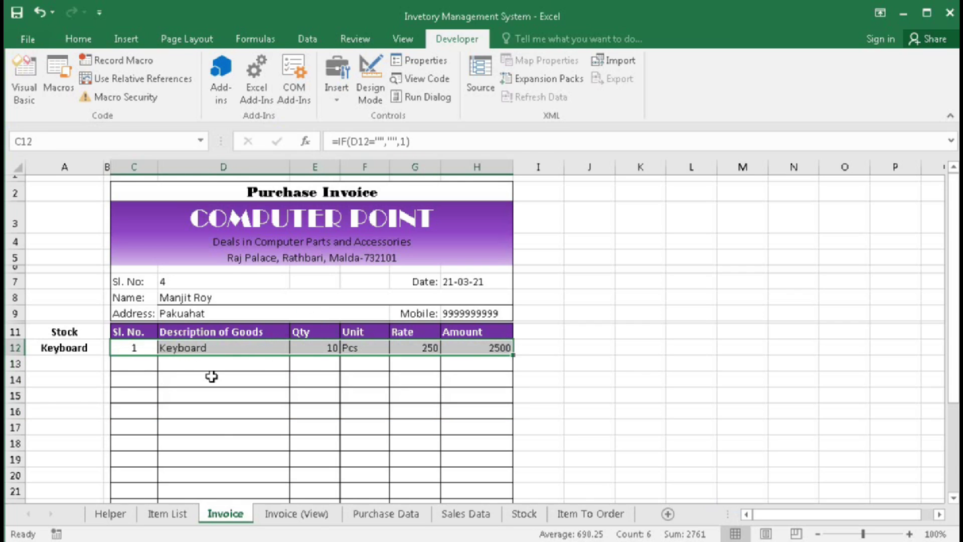
left_click_drag(133, 348, 467, 404)
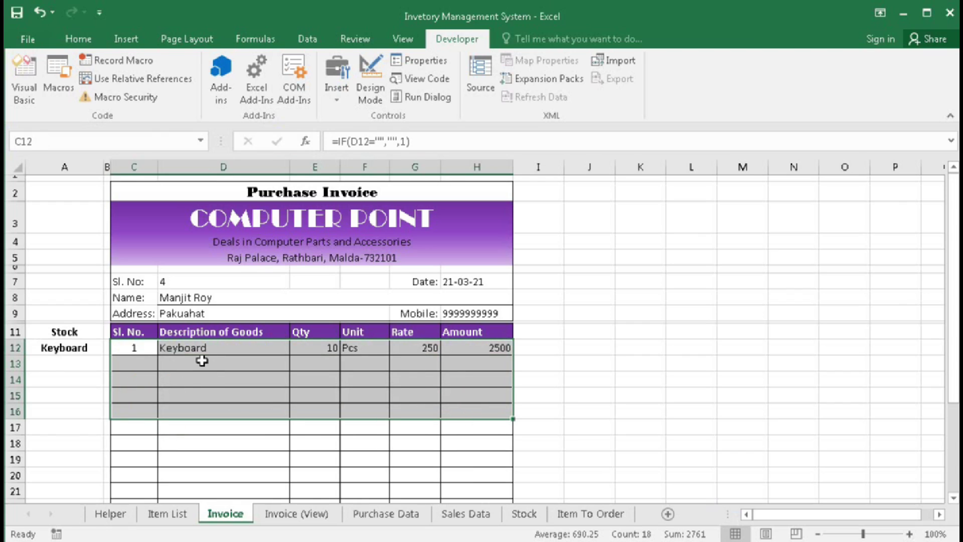
left_click(270, 44)
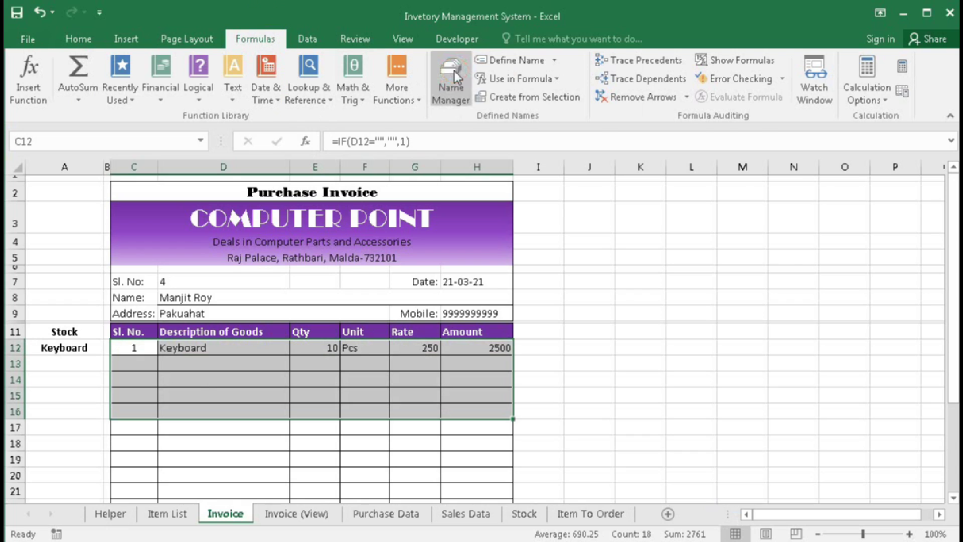
left_click(455, 72)
left_click_drag(558, 18, 558, 93)
left_click(531, 109)
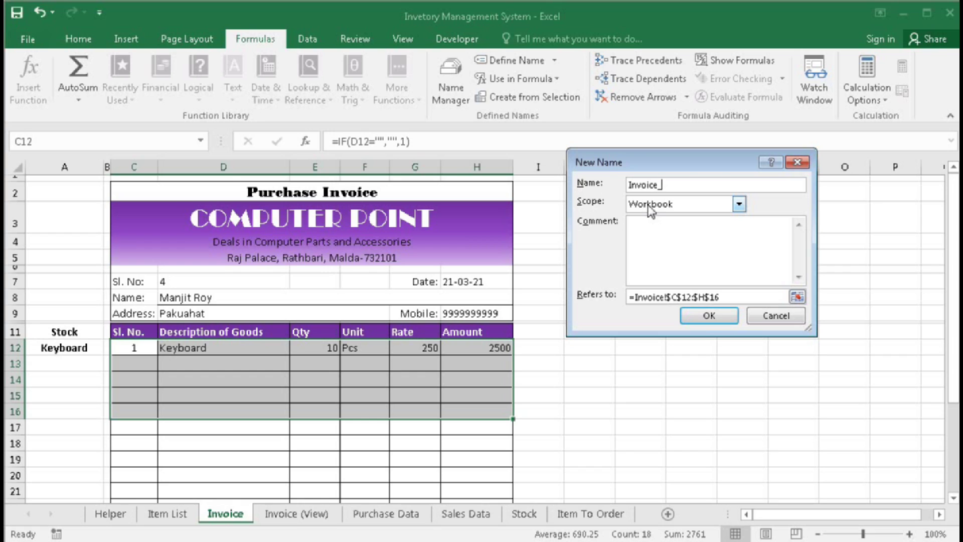
left_click(575, 520)
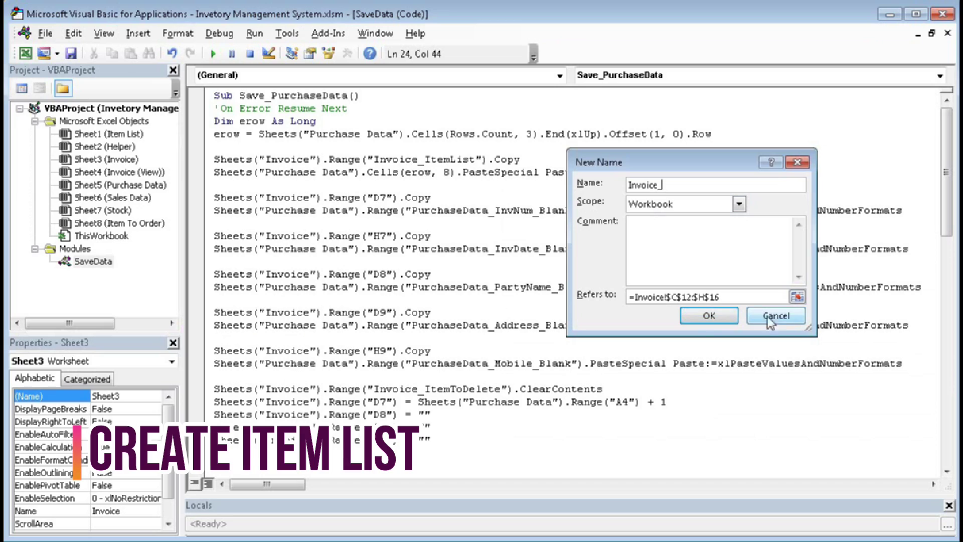
type("ItemList")
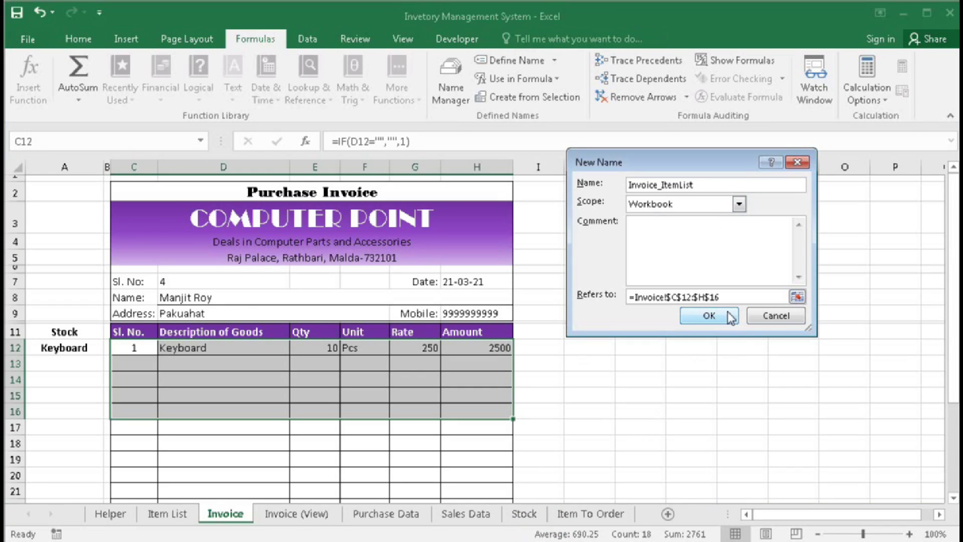
- Make Invoice_ItemList a dynamic range referring to =OFFSET(Invoice!$C$12,0,0,COUNT(Invoice!$C$12:$C$26),6) and save the name
left_click(734, 298)
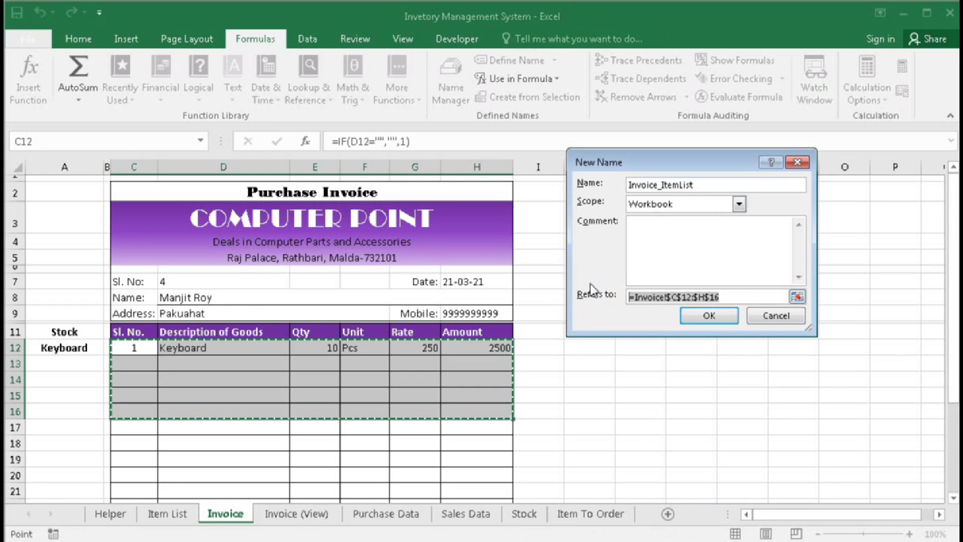
type("=offet(")
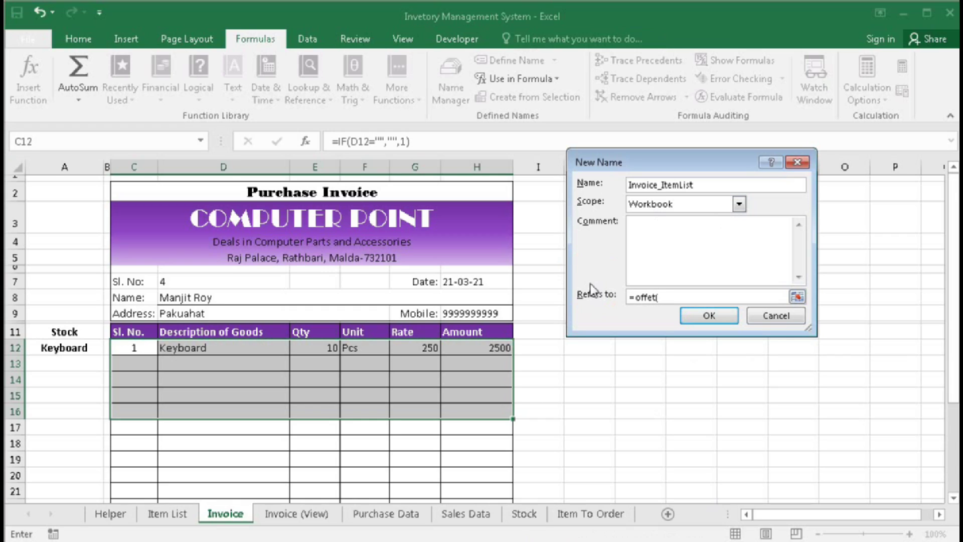
left_click(142, 346)
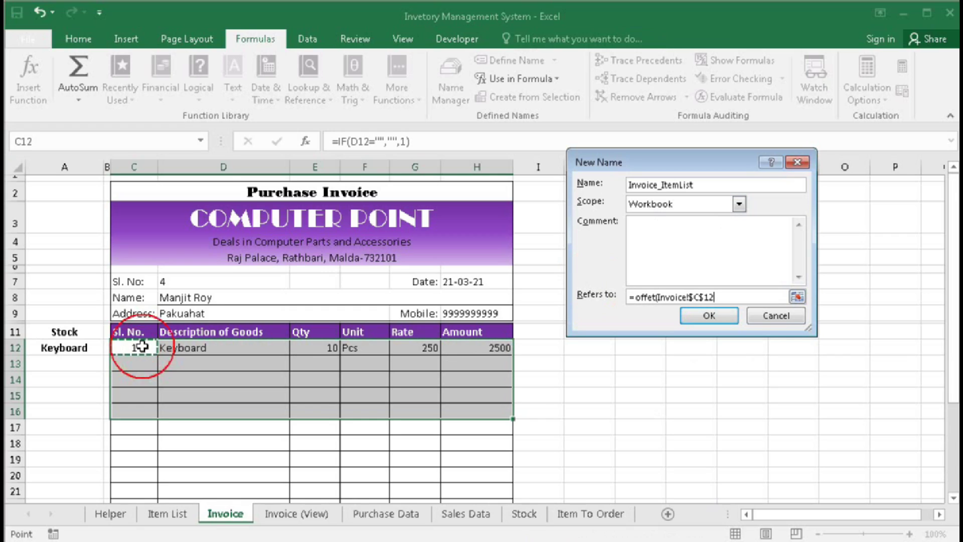
type(",0,0,count")
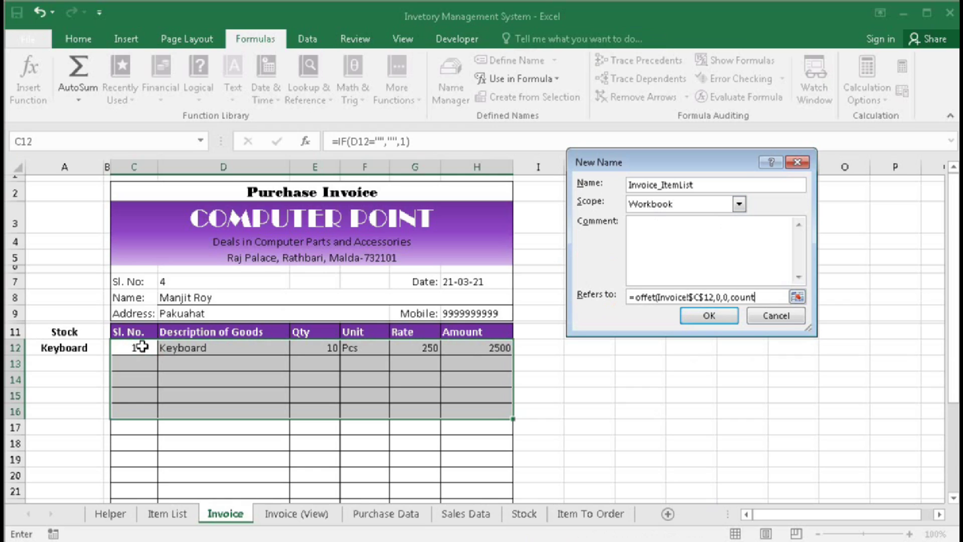
type("(")
left_click_drag(132, 349, 135, 469)
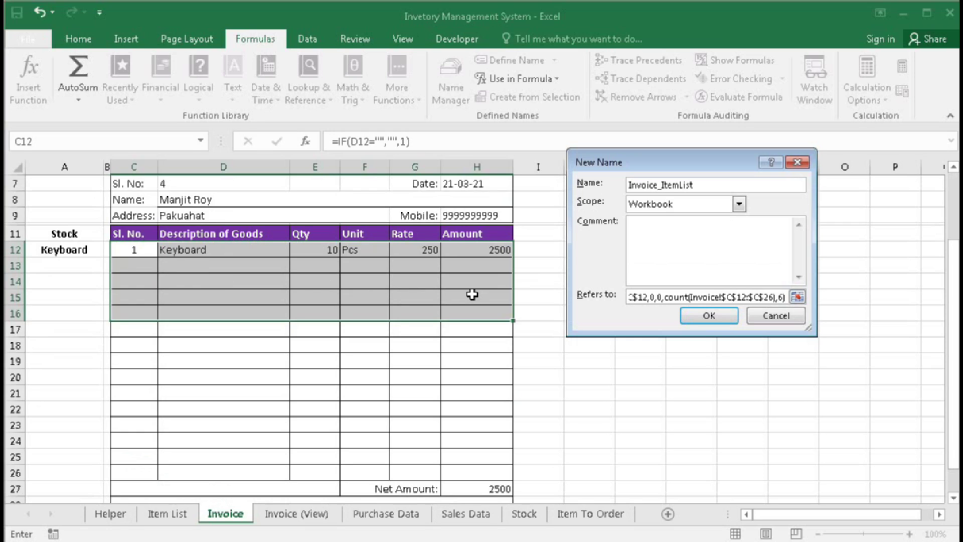
left_click(713, 316)
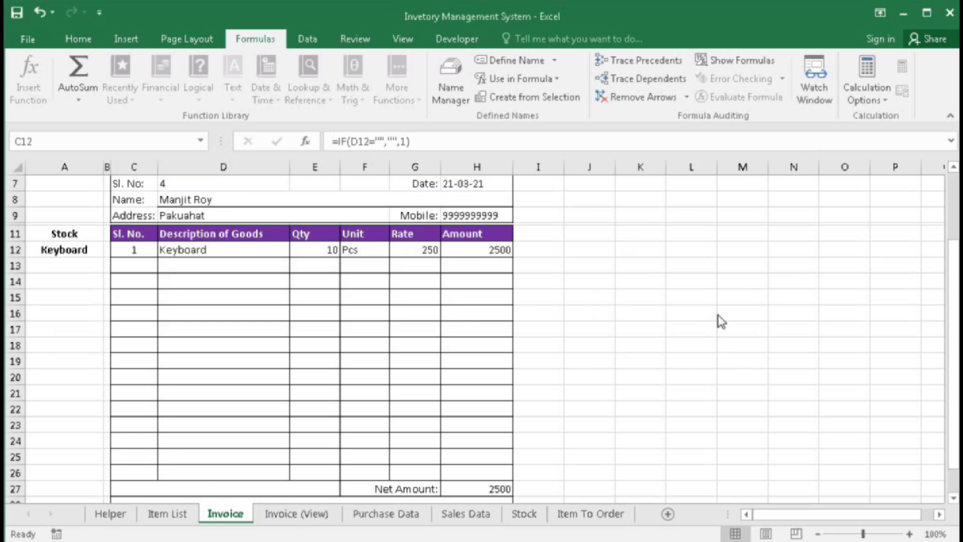
- Check which invoice cells the Invoice_ItemList name covers in the Name Manager
left_click(454, 73)
left_click(561, 370)
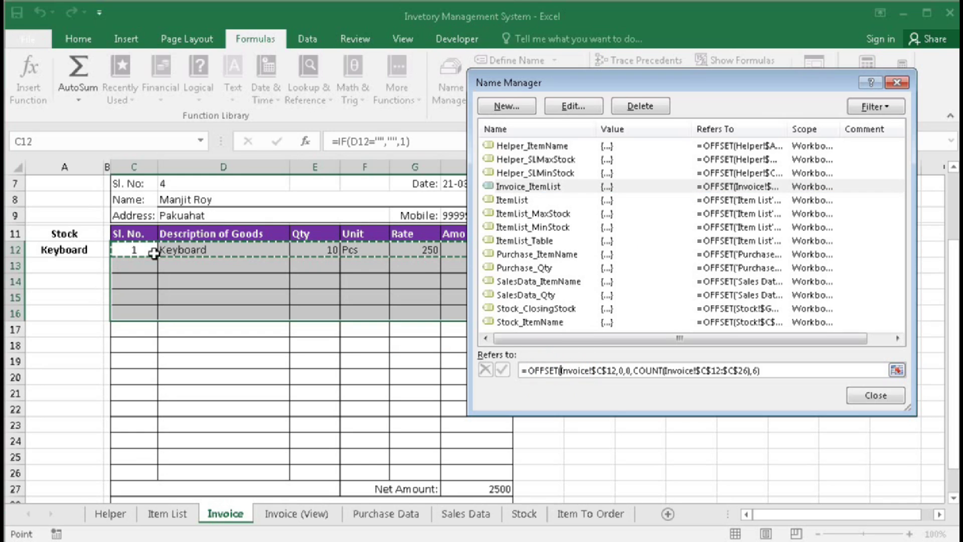
left_click(873, 395)
- Choose Mouse as the second item of the invoice in cell D13
left_click(194, 266)
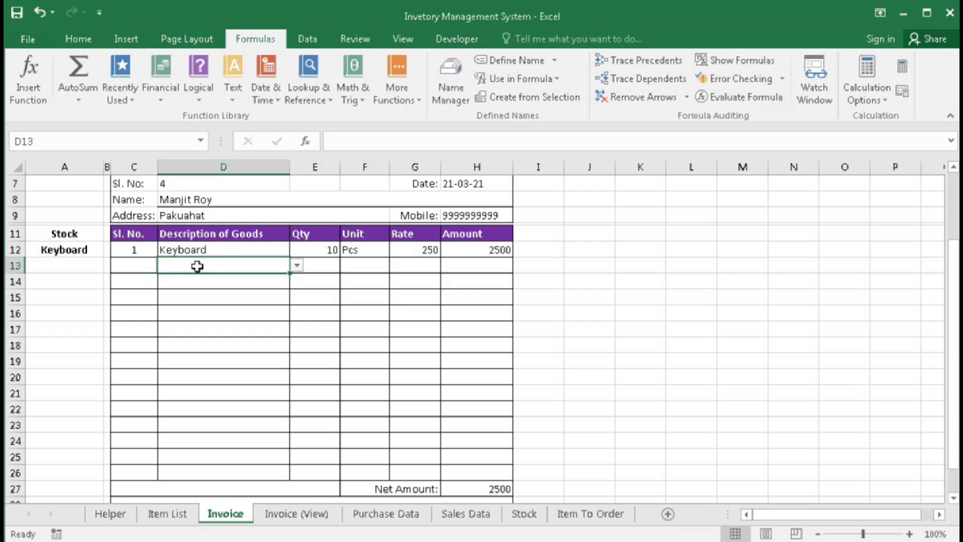
left_click(297, 265)
left_click(237, 287)
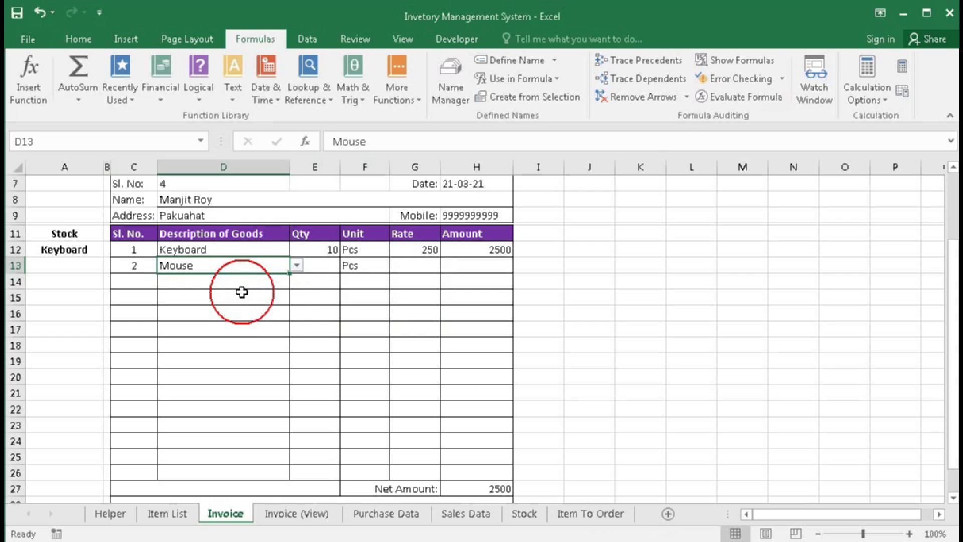
- Recheck the cells covered by Invoice_ItemList with the Mouse row on the invoice
left_click(450, 82)
left_click(540, 187)
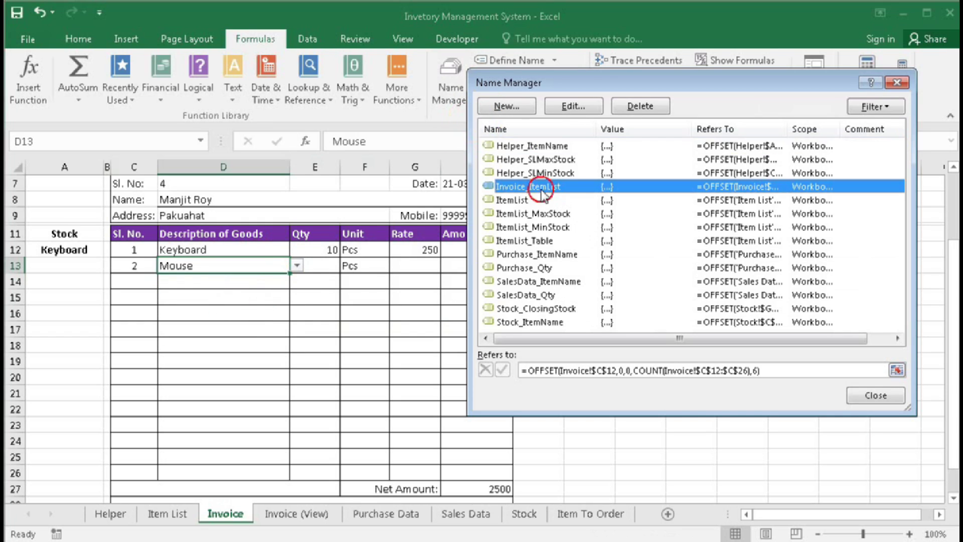
left_click(522, 370)
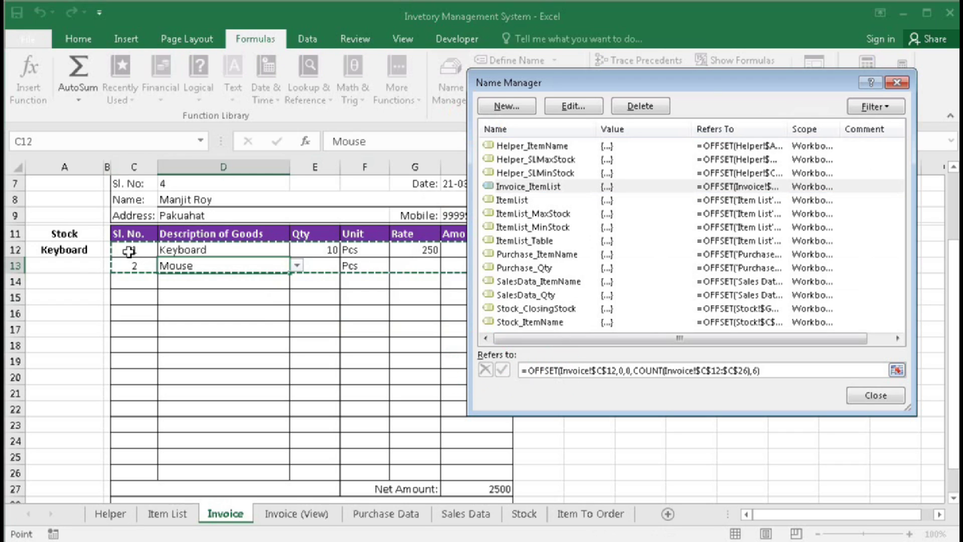
- Check the SaveData macro code for the next range name and start a new workbook-scope name called Invoice_ItemToDelete
left_click_drag(617, 82, 658, 79)
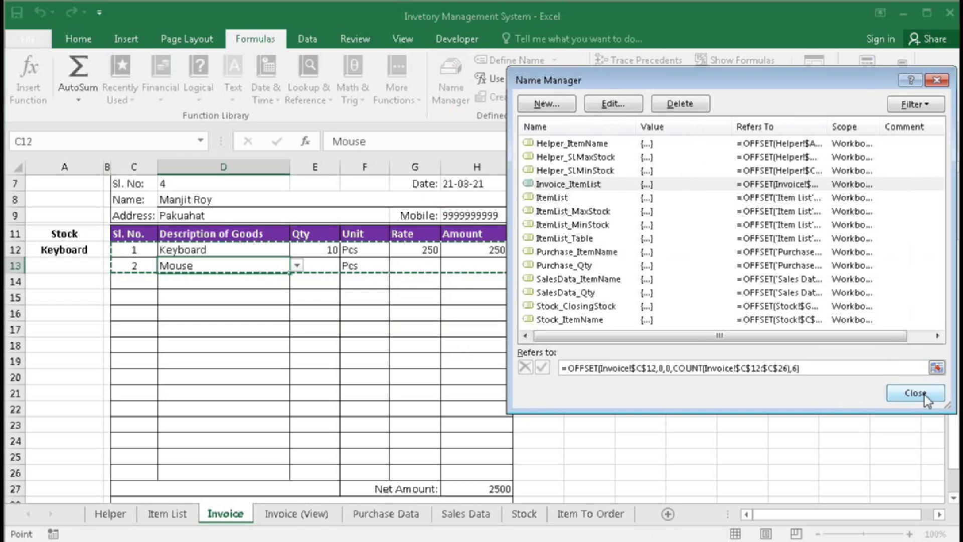
key("alt+Tab")
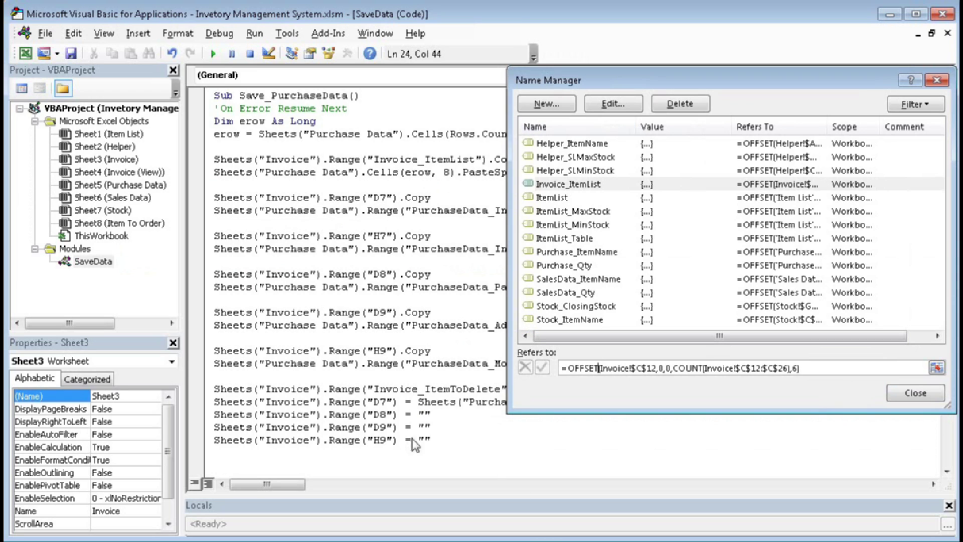
key("alt+Tab")
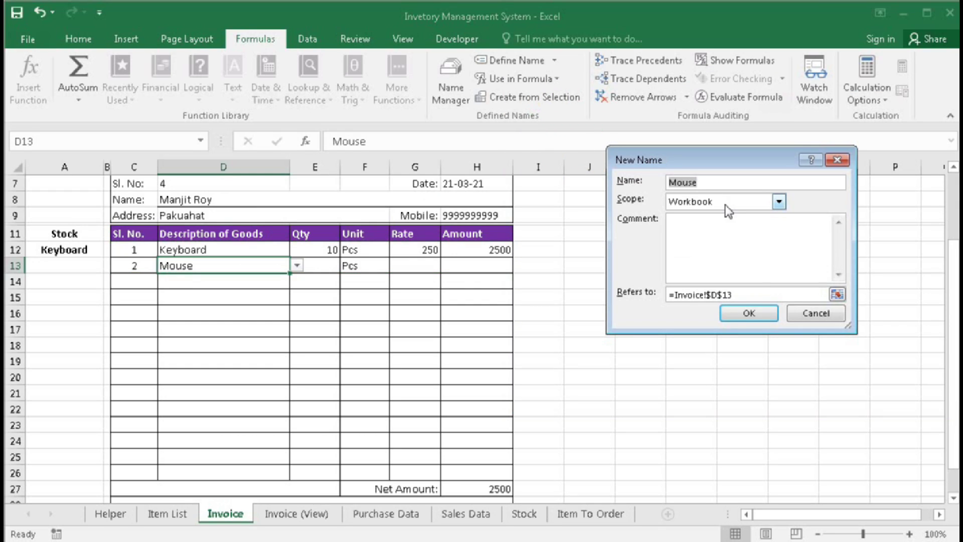
type("Invoice_ItemToDelete")
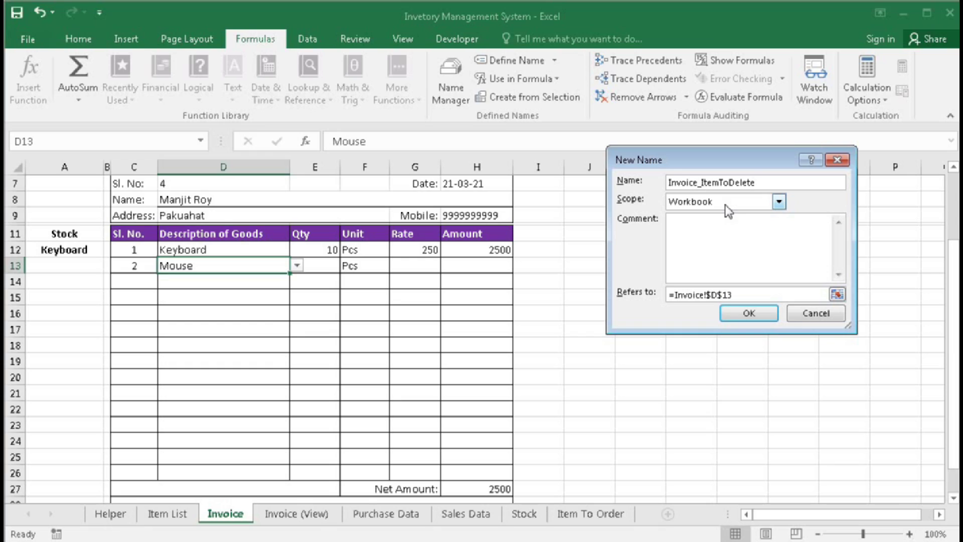
- Make Invoice_ItemToDelete refer to D12:D26, E12:E26 and G12:G26 on the Invoice sheet, save it and check the covered cells
left_click_drag(754, 294, 596, 292)
type("=")
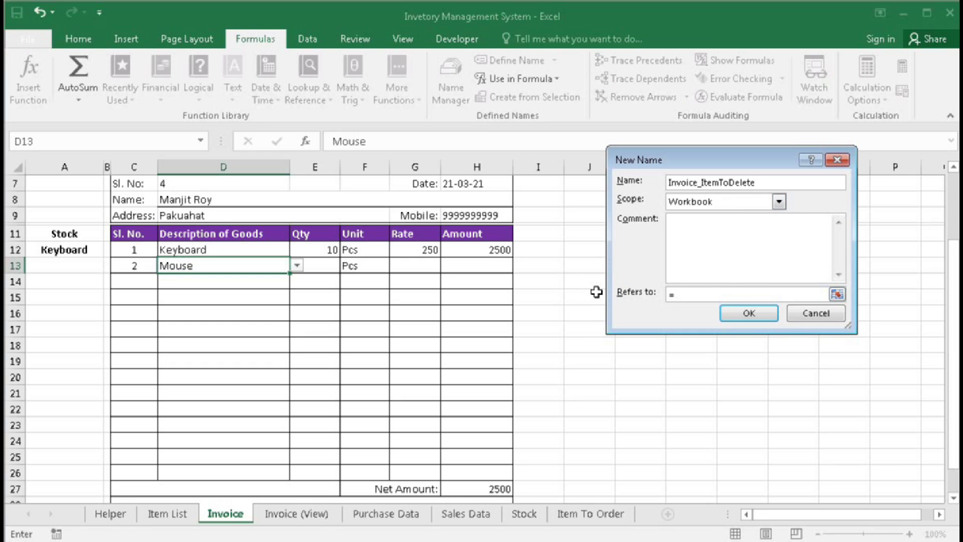
left_click_drag(217, 249, 199, 470)
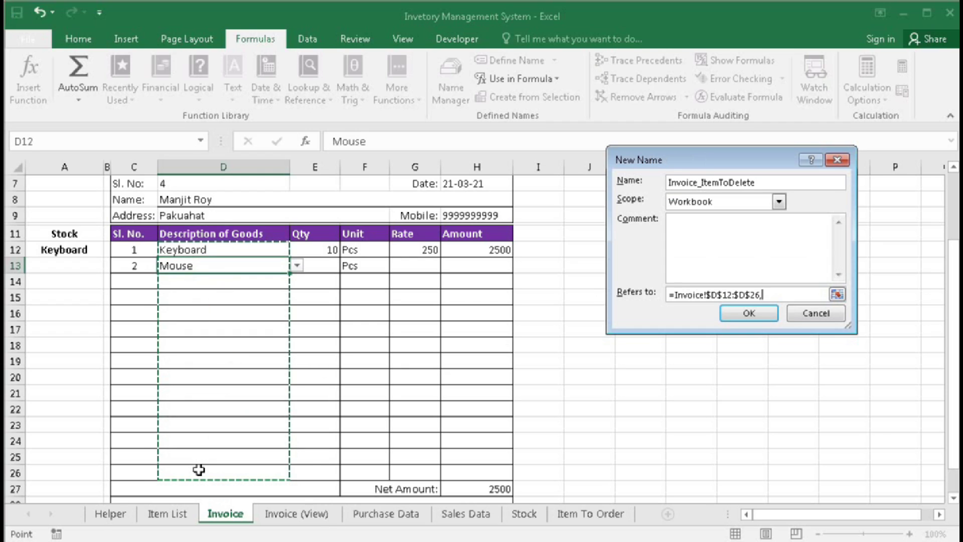
left_click_drag(315, 249, 310, 477)
key("ctrl")
left_click_drag(424, 247, 413, 469)
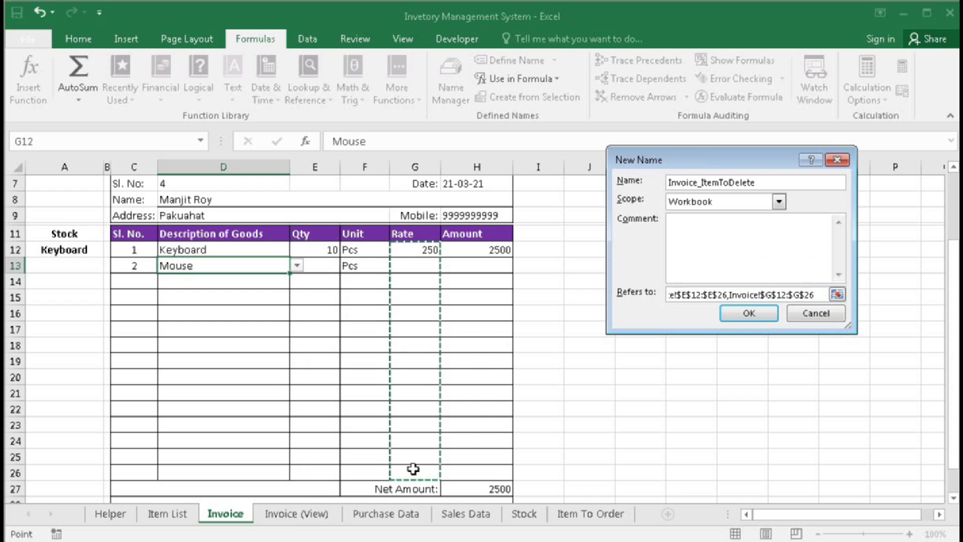
left_click(740, 314)
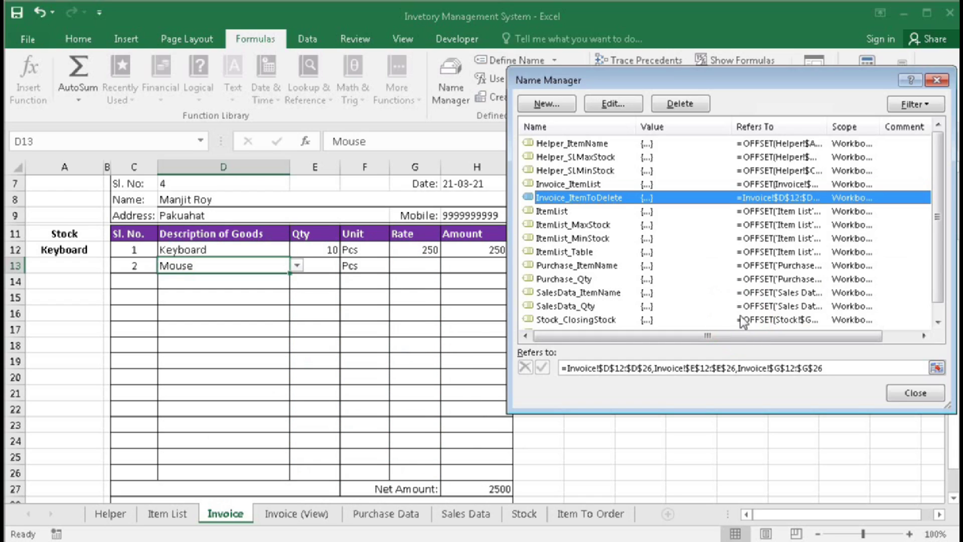
left_click(664, 371)
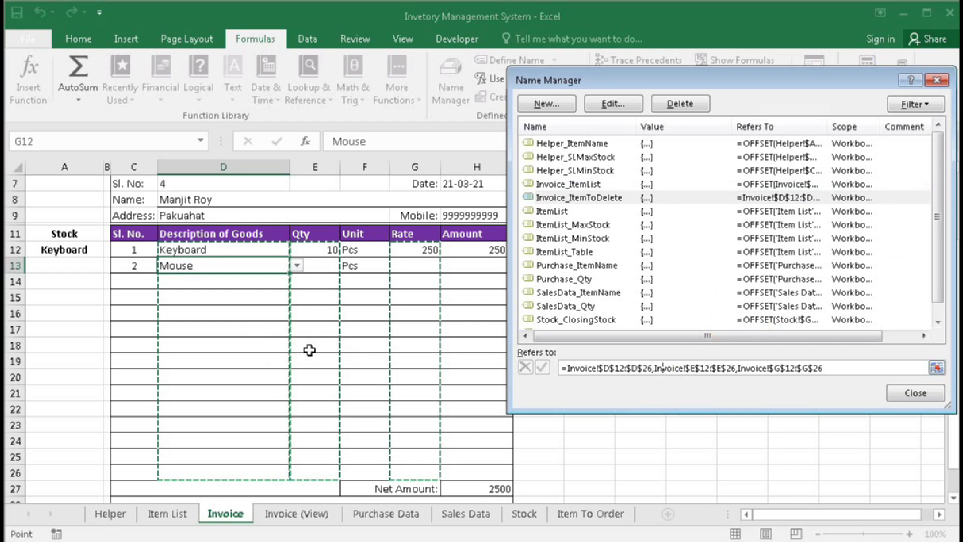
left_click(918, 392)
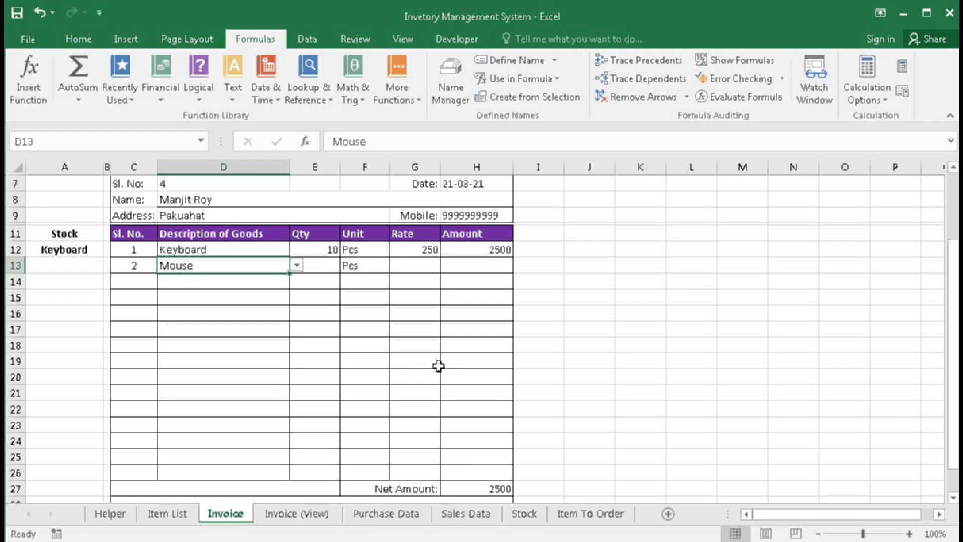
- Look at the first unfinished row 11 of Sales Data and copy the Keyboard item row C12:H12 from the Invoice sheet
left_click(466, 517)
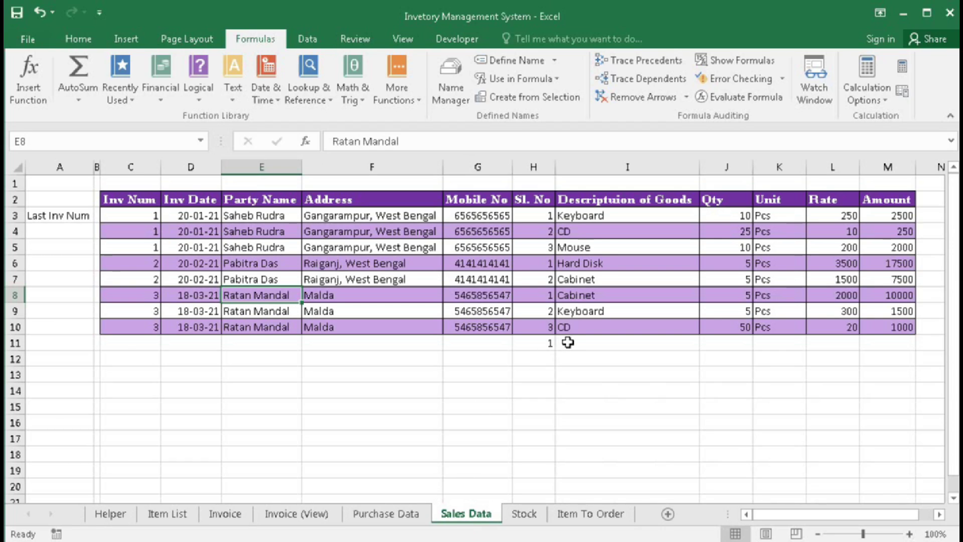
left_click(542, 343)
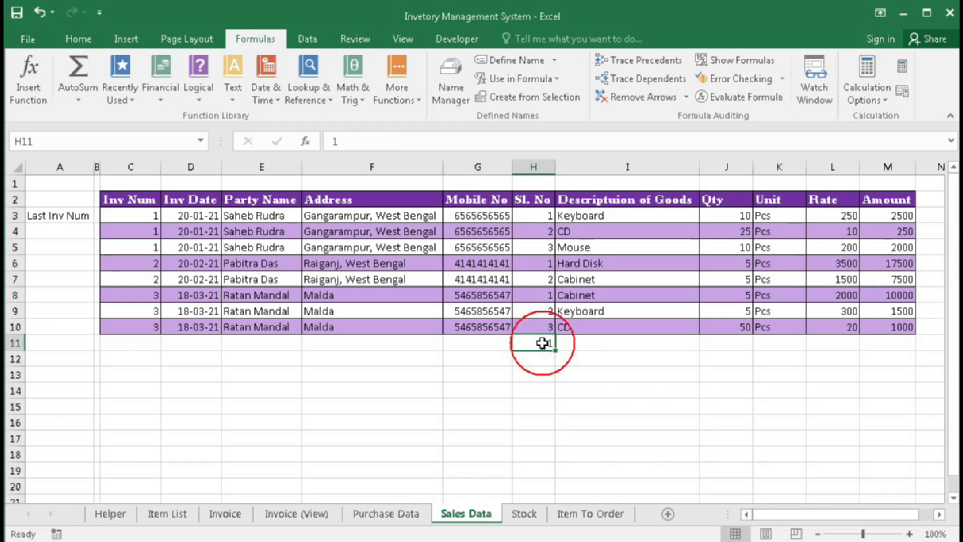
left_click(588, 343)
left_click(721, 343)
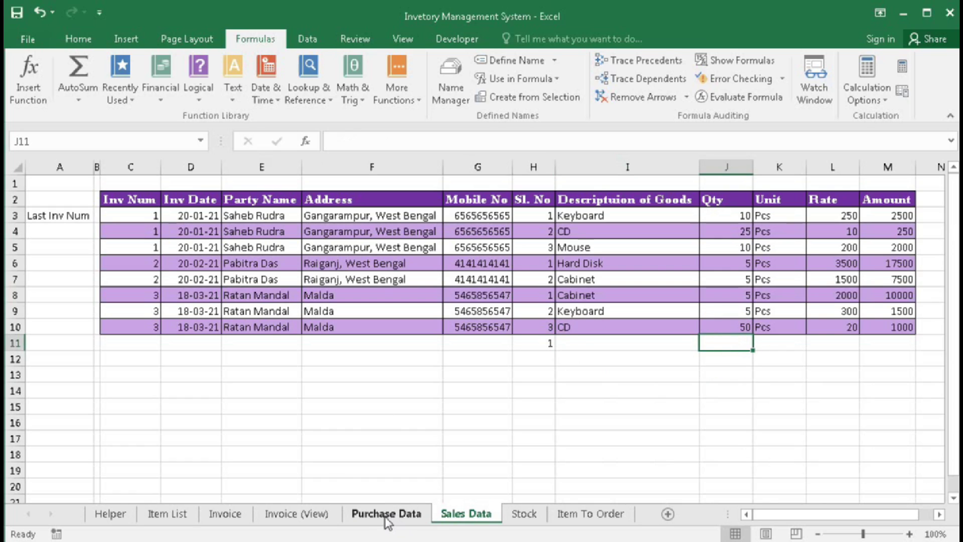
left_click(226, 514)
left_click_drag(142, 249, 469, 250)
key("ctrl+c")
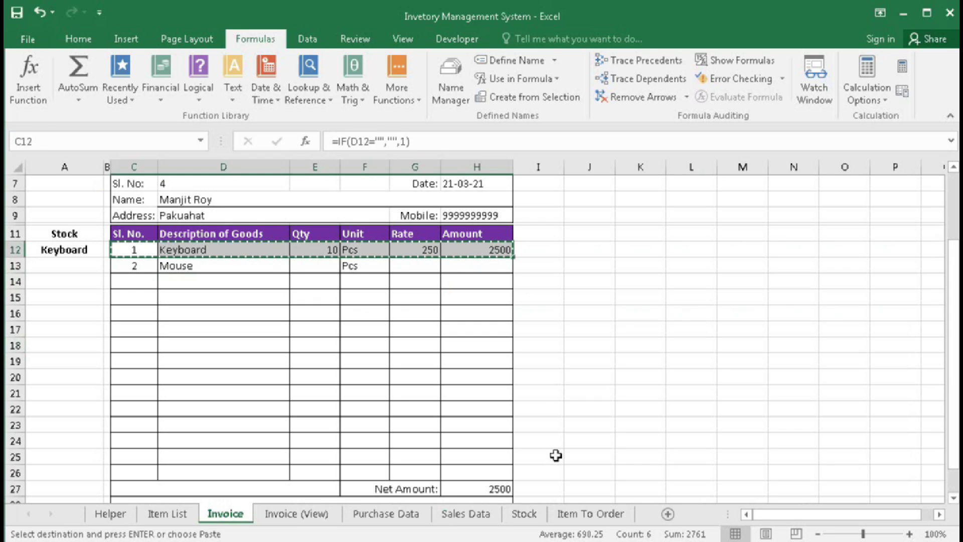
- Paste the copied invoice row as values only into Sales Data starting at cell H11
left_click(462, 514)
left_click(545, 346)
right_click(544, 346)
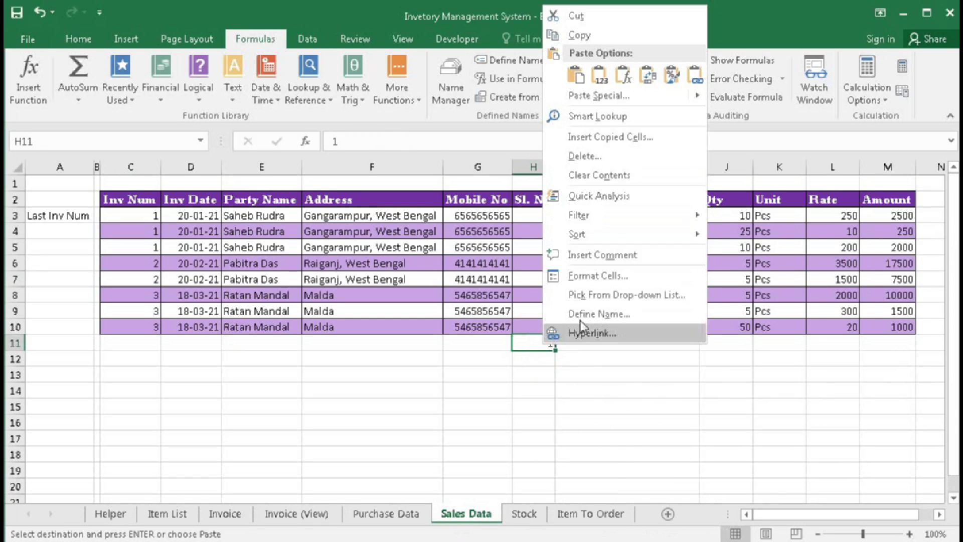
mouse_move(592, 96)
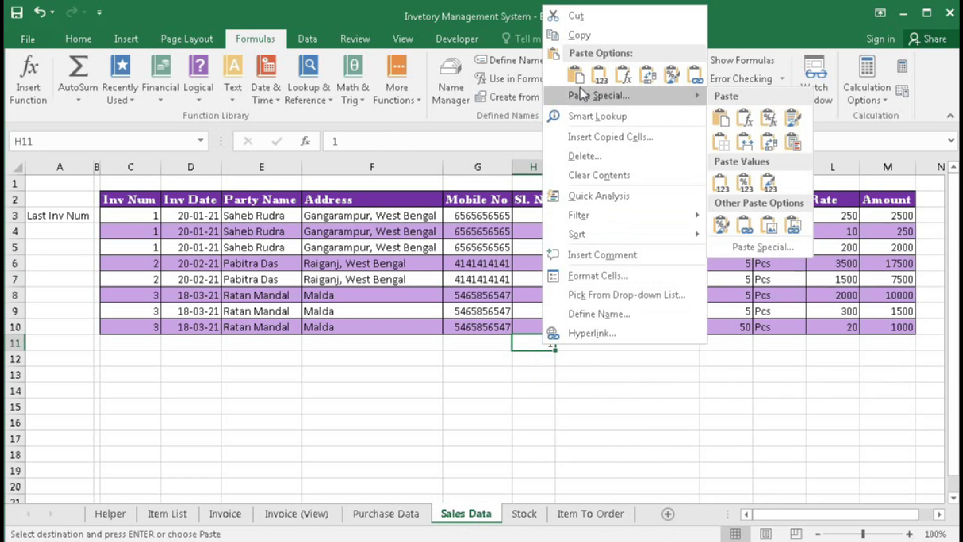
left_click(722, 183)
left_click(583, 371)
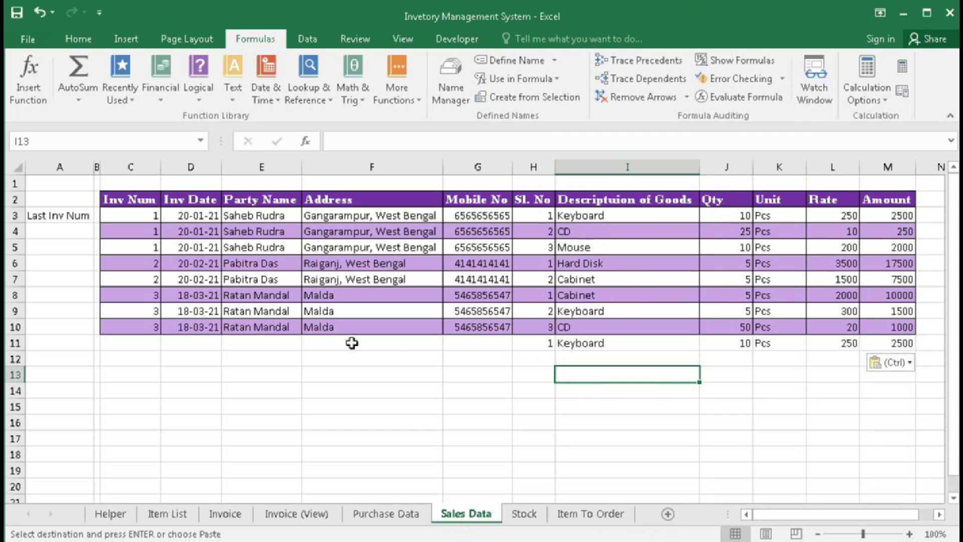
- Review the empty invoice cells in row 11 of Sales Data and start a new name called SaleData_InvNum_Blank
left_click(142, 345)
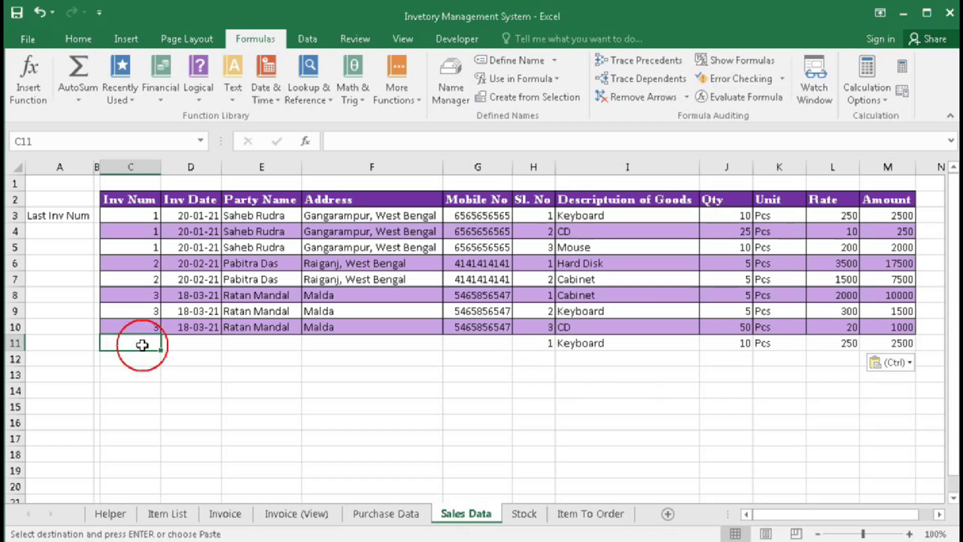
left_click(186, 344)
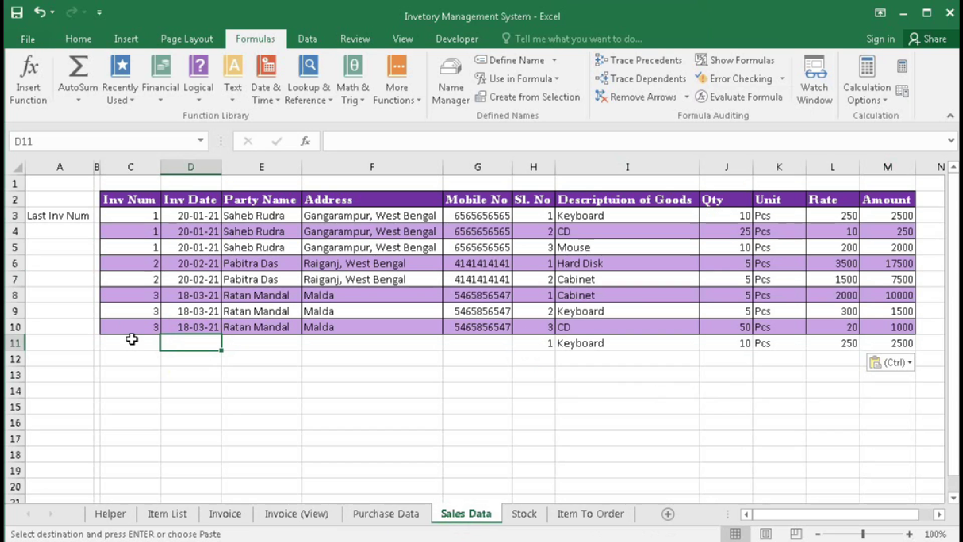
left_click(147, 344)
left_click(333, 345)
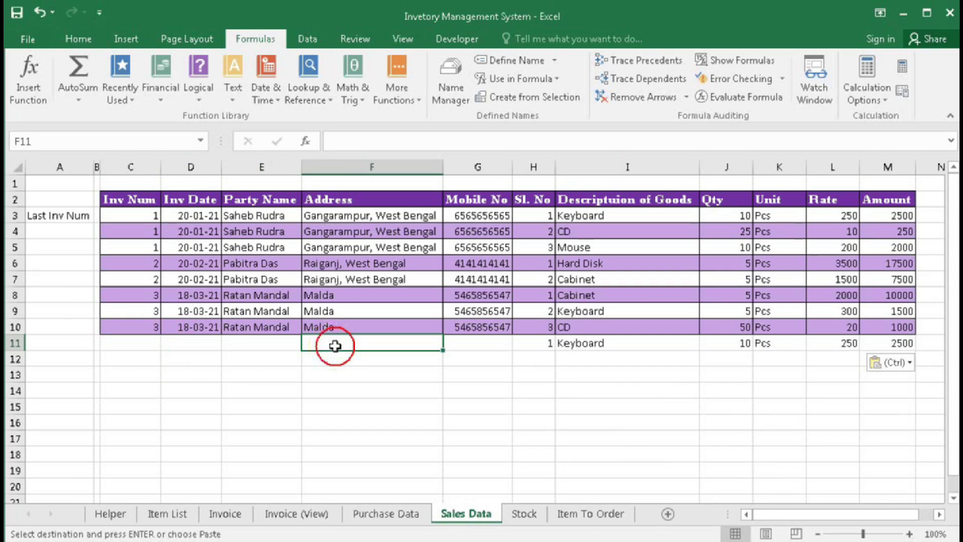
left_click(450, 73)
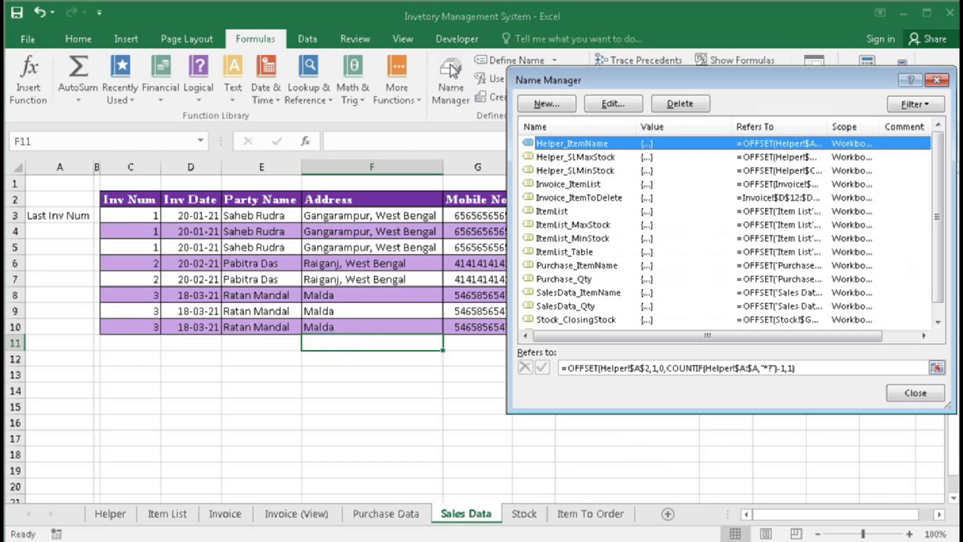
left_click(545, 104)
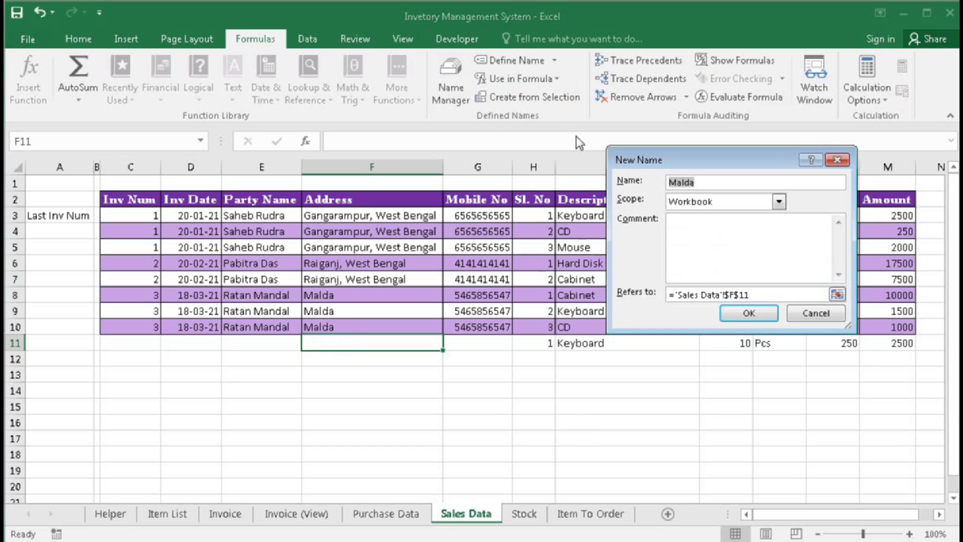
type("SaleData_InvNum")
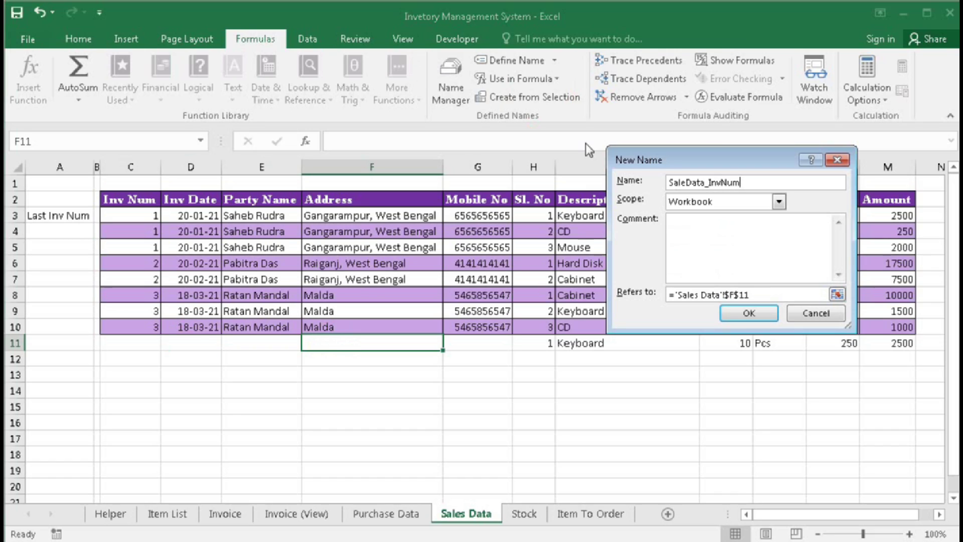
type("_Blank")
- Begin the name's reference as =offset('Sales Data'!$C$2,counta('Sales Data'!$C:$C),0, to start below the last invoice number
left_click(651, 293)
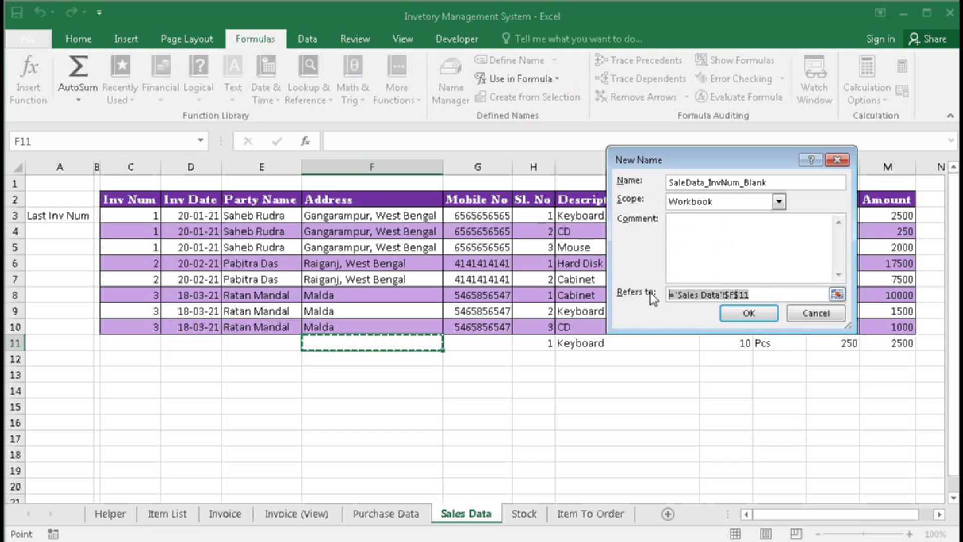
type("=offset")
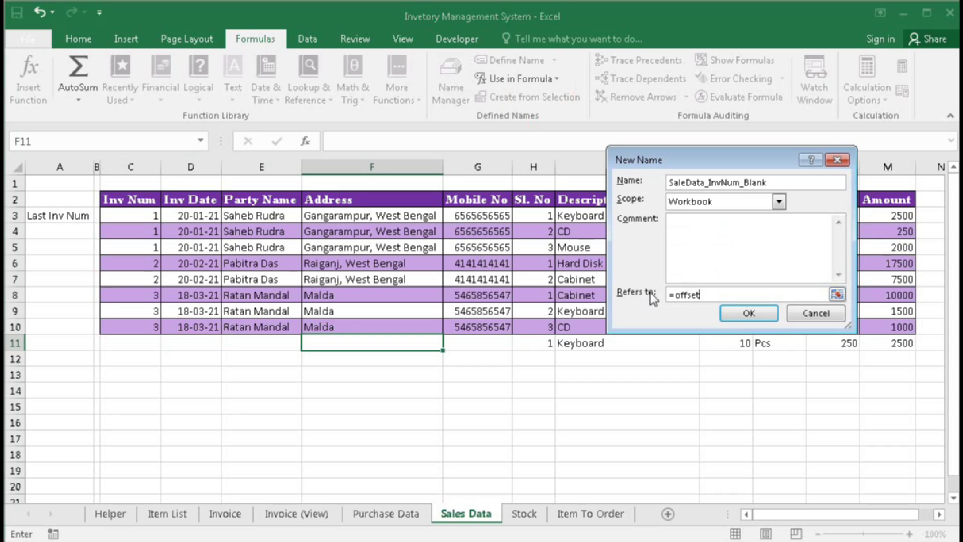
type("(")
left_click(134, 201)
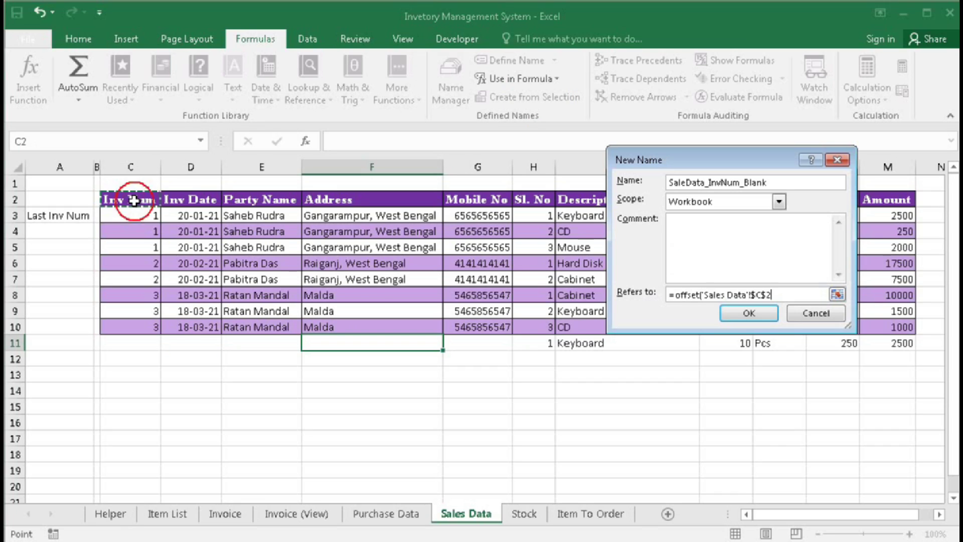
type(",")
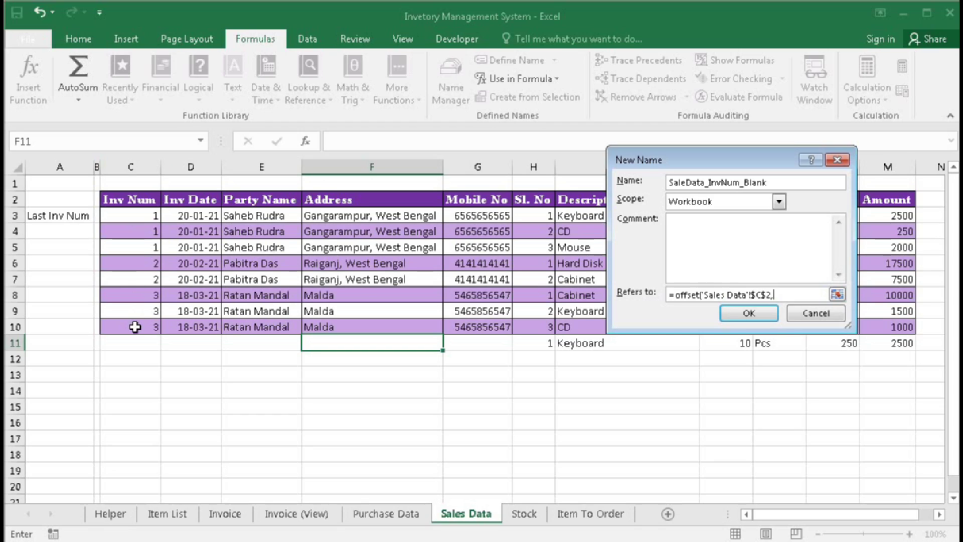
type("counta(")
left_click(134, 164)
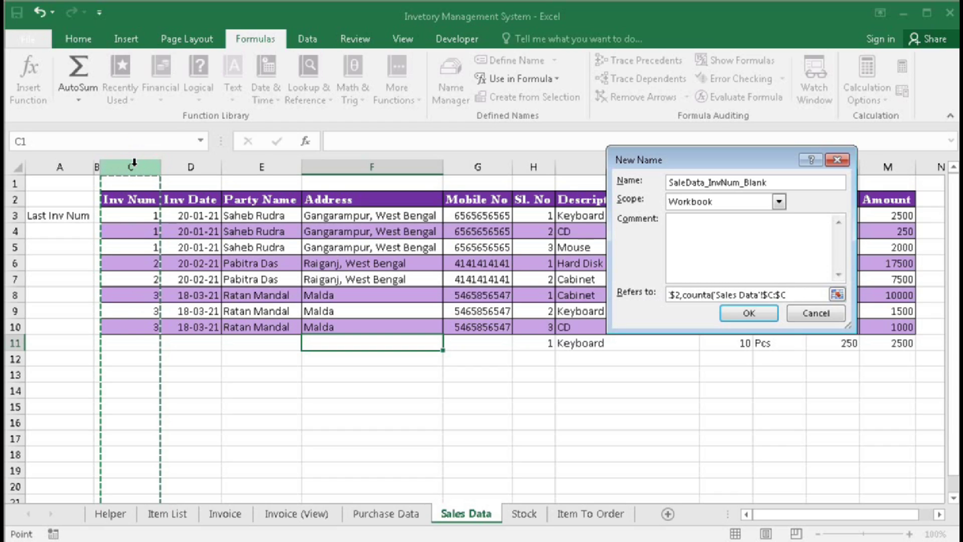
type(")")
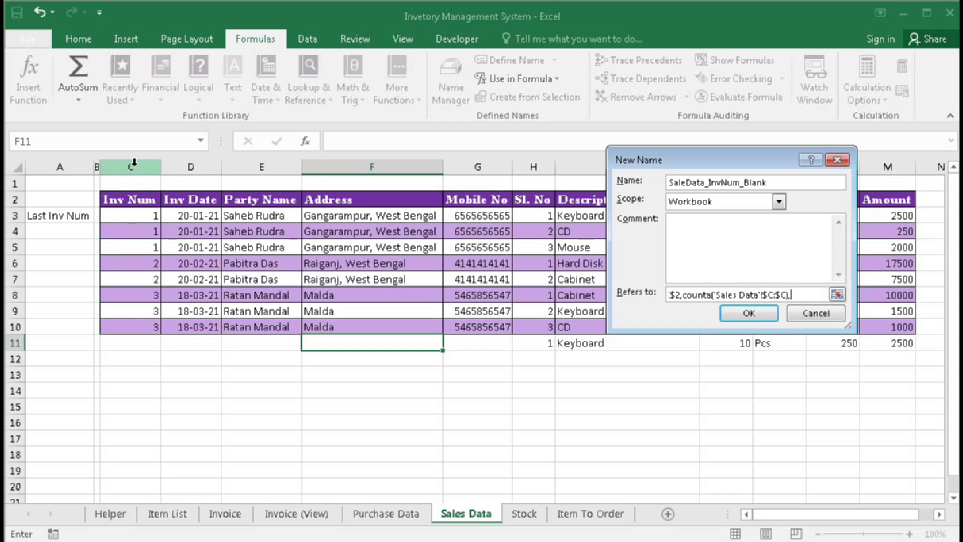
type(",0,")
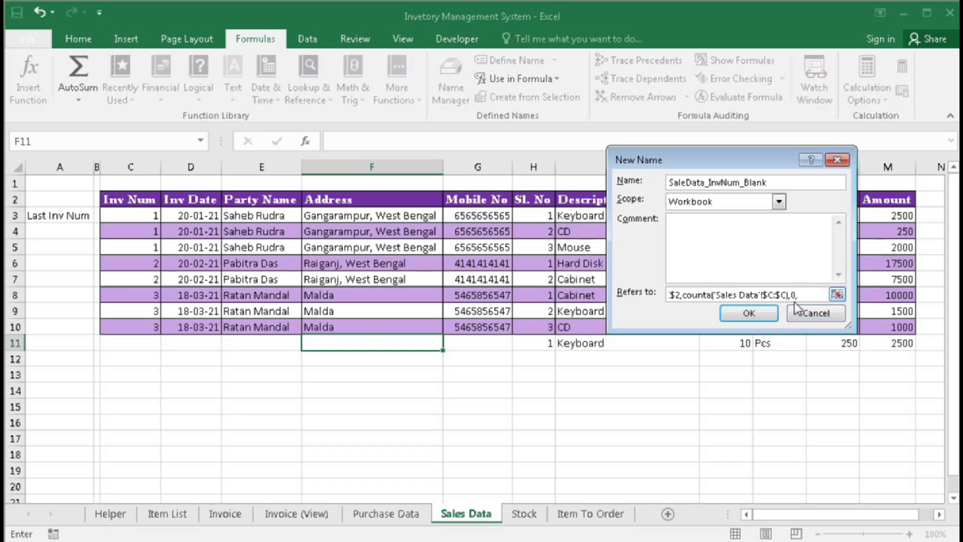
- Complete the reference with height couna('Sales Data'!$H:$H)-counta('Sales Data'!$C:$C) and width 1, and confirm the new name
type("couna(")
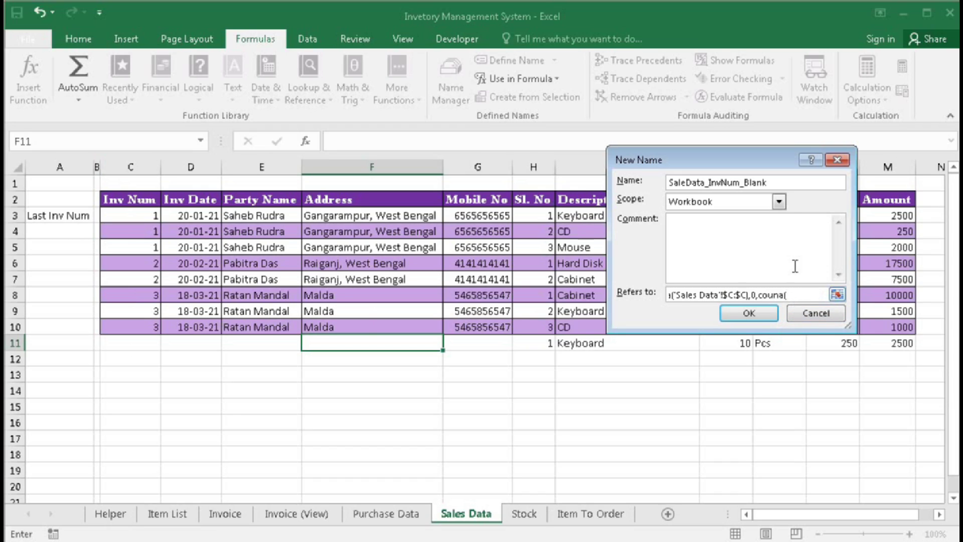
left_click(539, 167)
type("),0,couna")
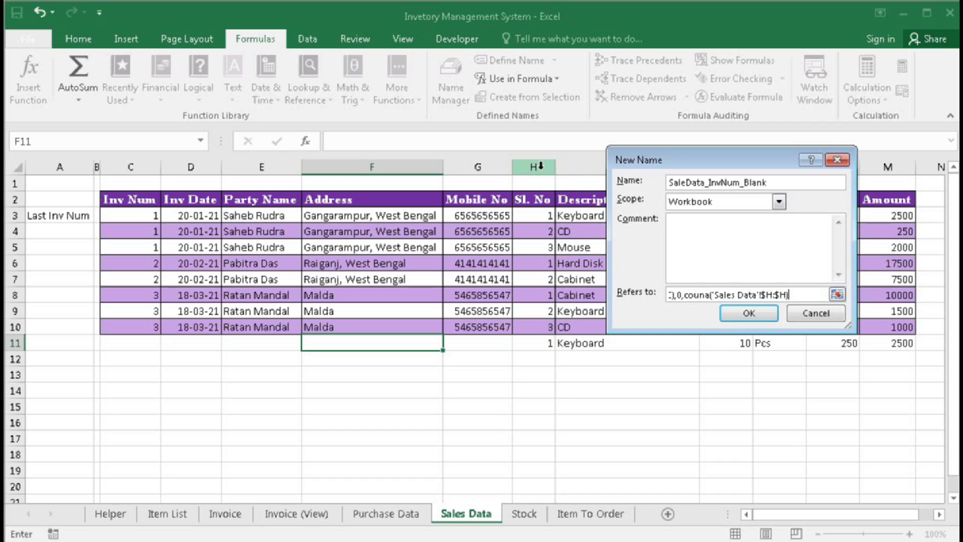
type("-counta(")
left_click(142, 165)
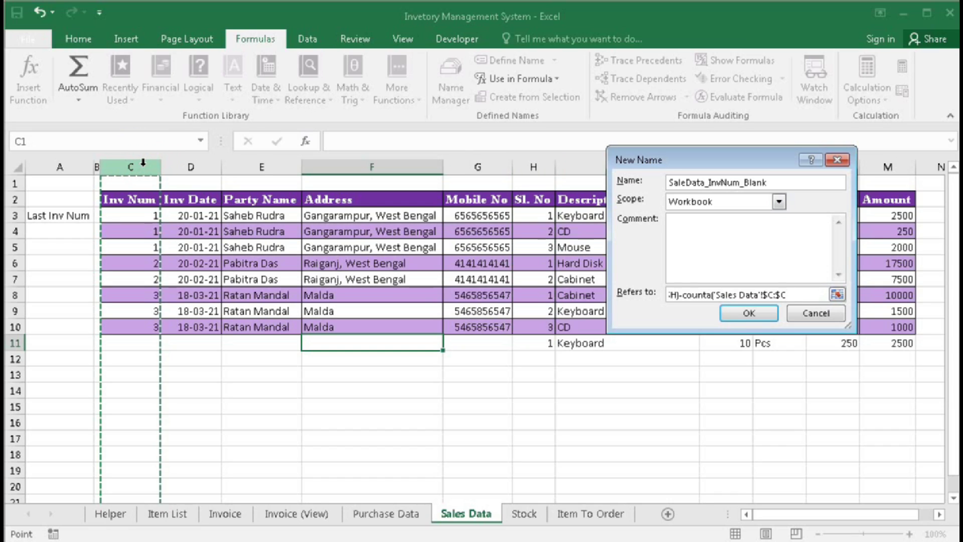
type("),1)")
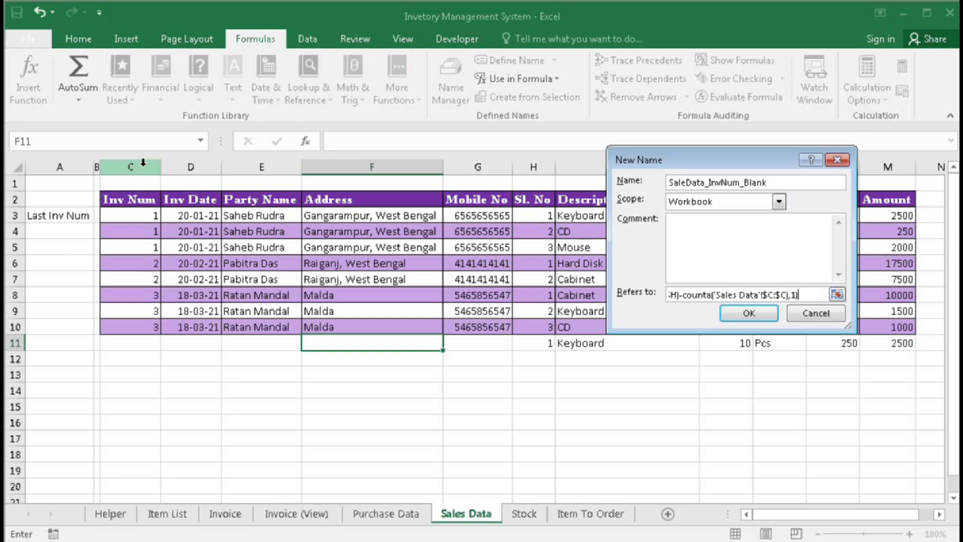
left_click(749, 313)
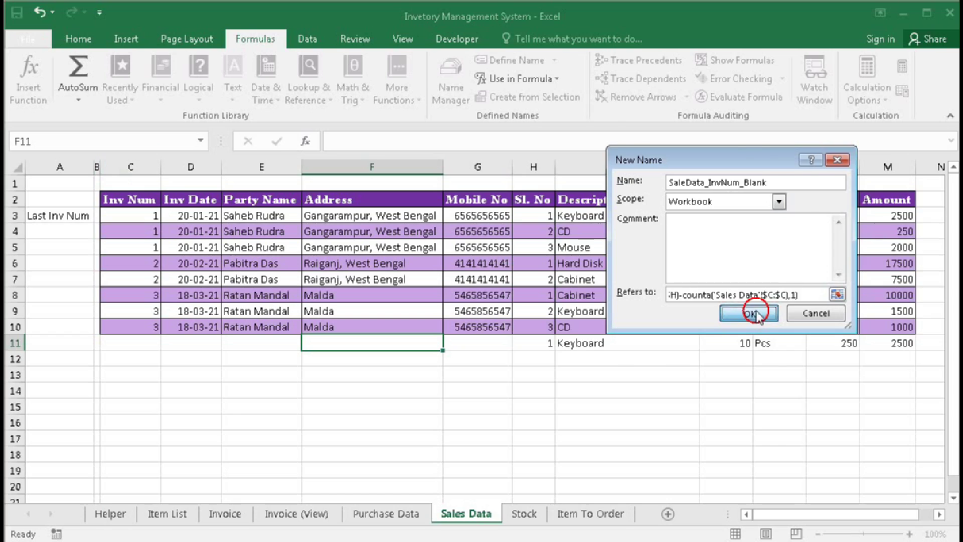
- Correct the misspelled couna to counta in the SaleData_InvNum_Blank reference, save the change and check which range the name covers
left_click(621, 369)
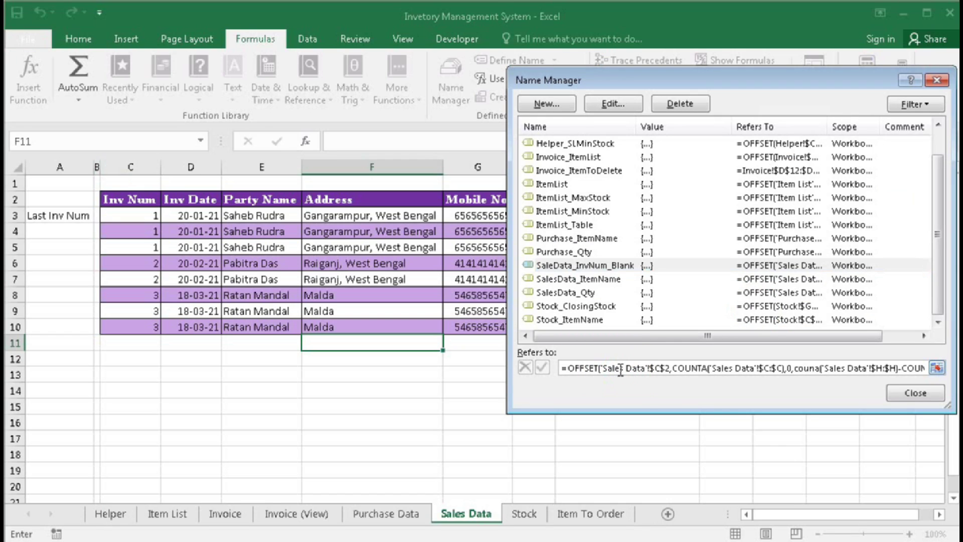
left_click(581, 78)
left_click_drag(581, 72, 643, 73)
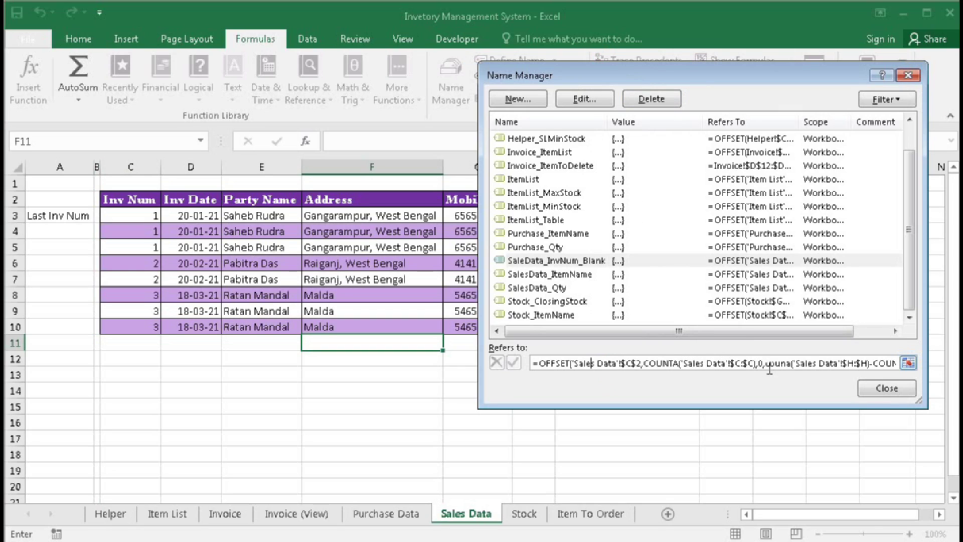
left_click(789, 368)
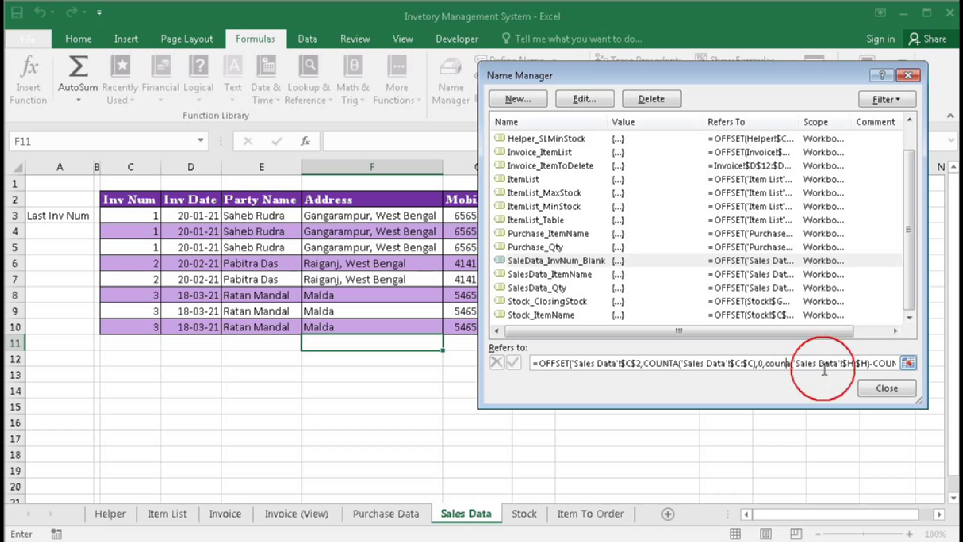
type("a")
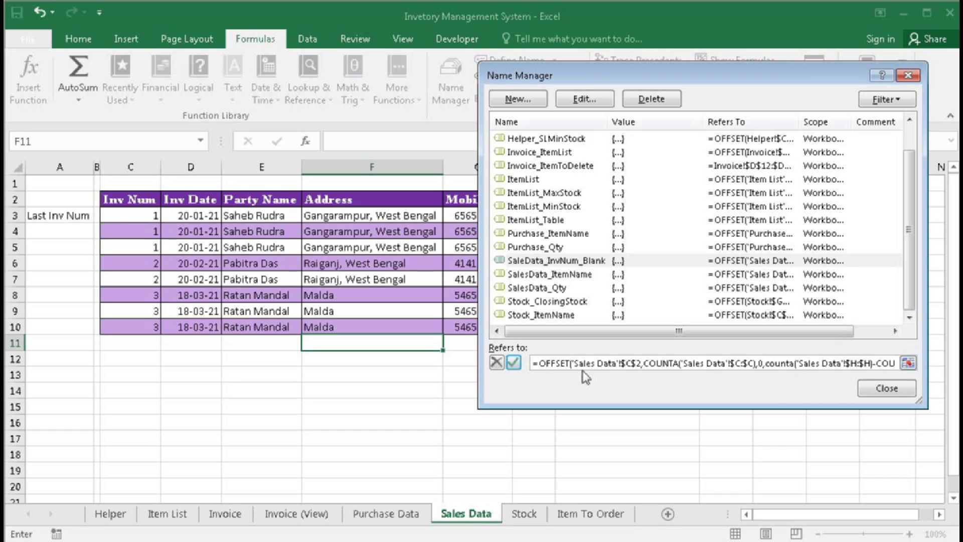
left_click(514, 363)
left_click(585, 365)
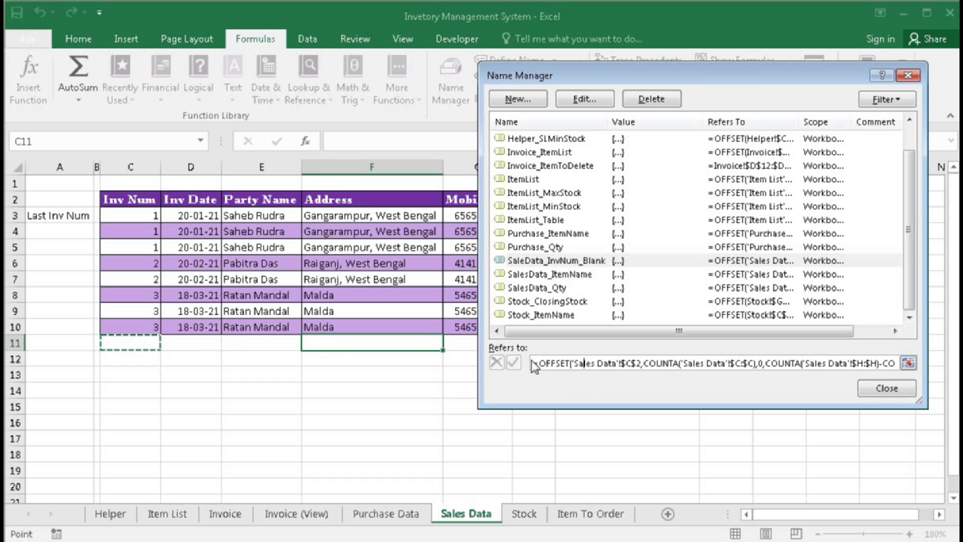
- Create the name SalesData_InvDate_Blank and begin its reference as =offset('Sales Data'!$D$2,counta('Sales Data'!$D:$D)
left_click(522, 101)
type("S")
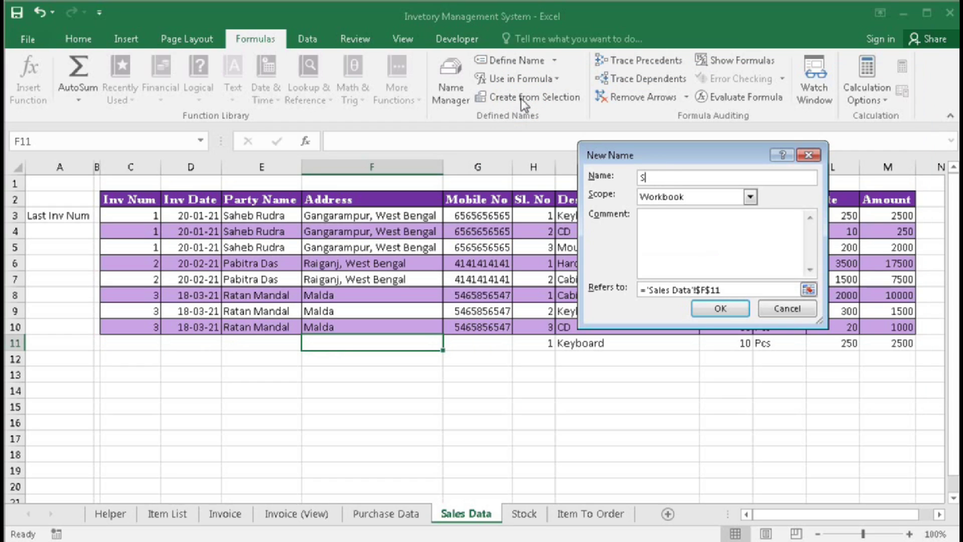
type("alesData_InvDate_Blank")
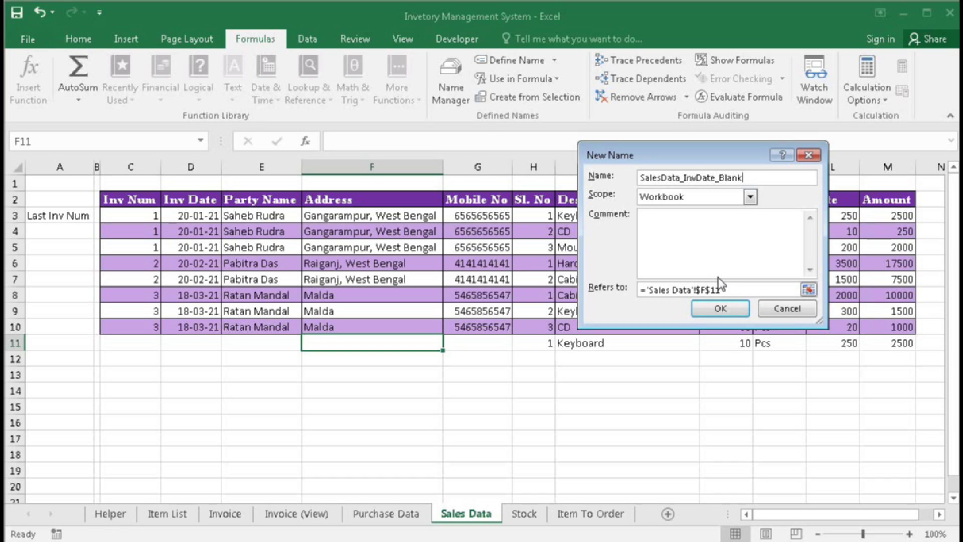
left_click(703, 290)
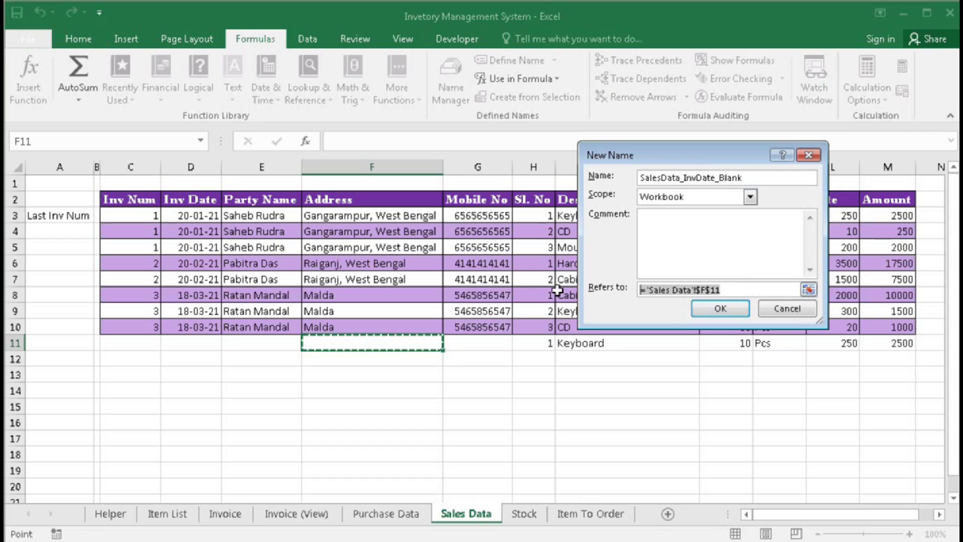
type("=offset(")
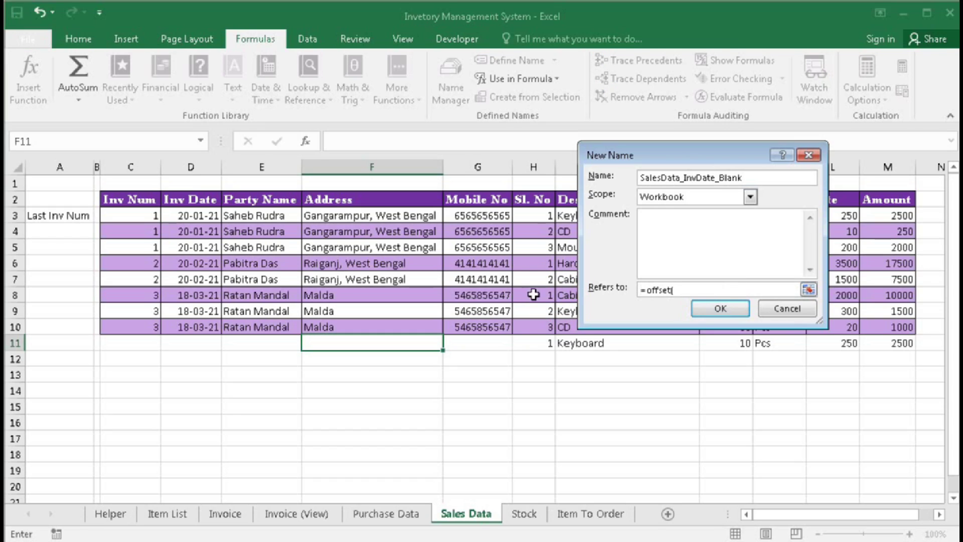
left_click(188, 200)
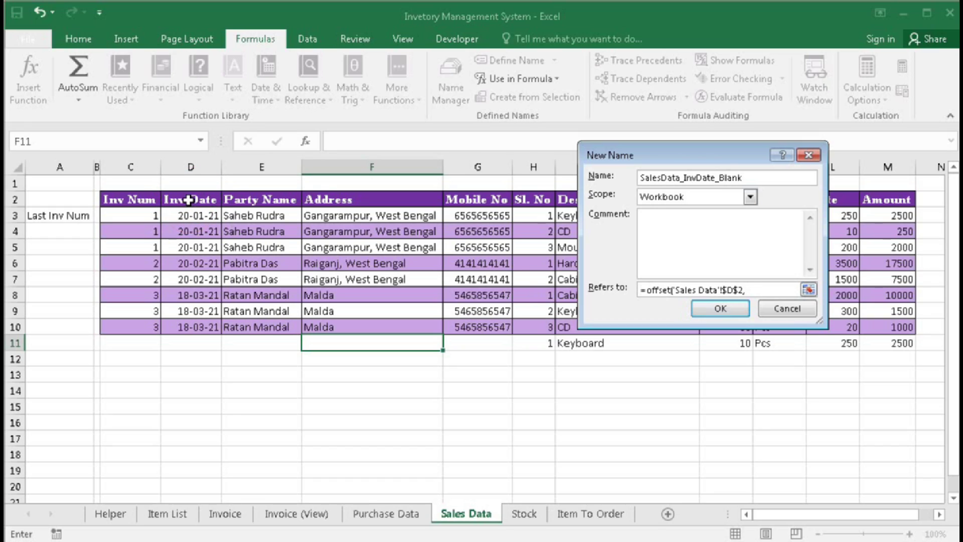
type(",counta(")
left_click(182, 165)
type(")")
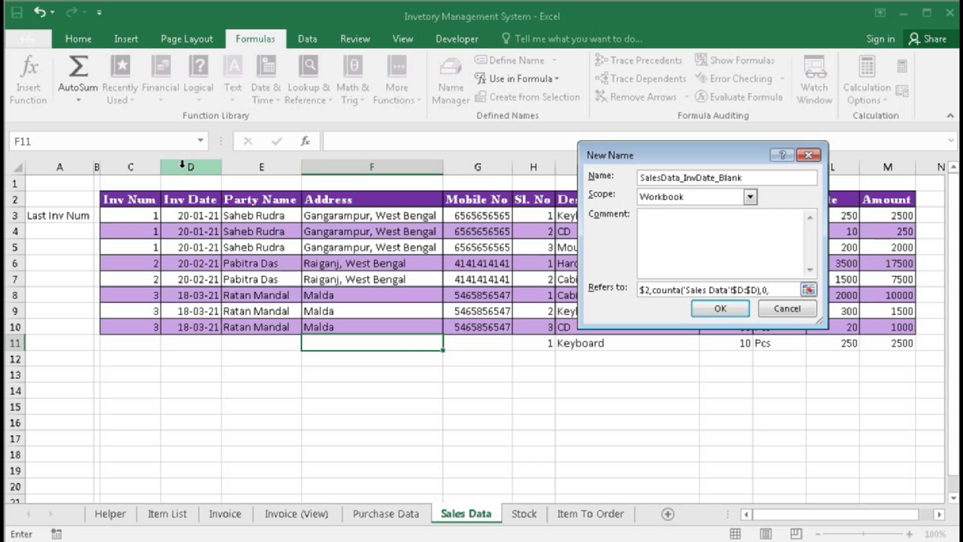
- Complete the invoice date reference with column offset 0, height counta('Sales Data'!$H:$H)-counta('Sales Data'!$D:$D) and width 1, then save the name and check its range
type(",0,counta")
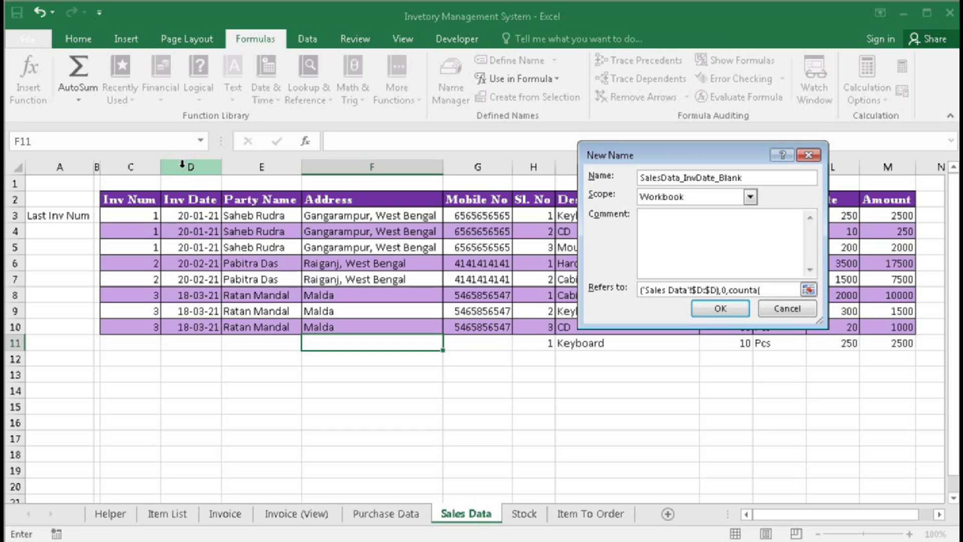
left_click(519, 165)
type("),0")
type("-coun")
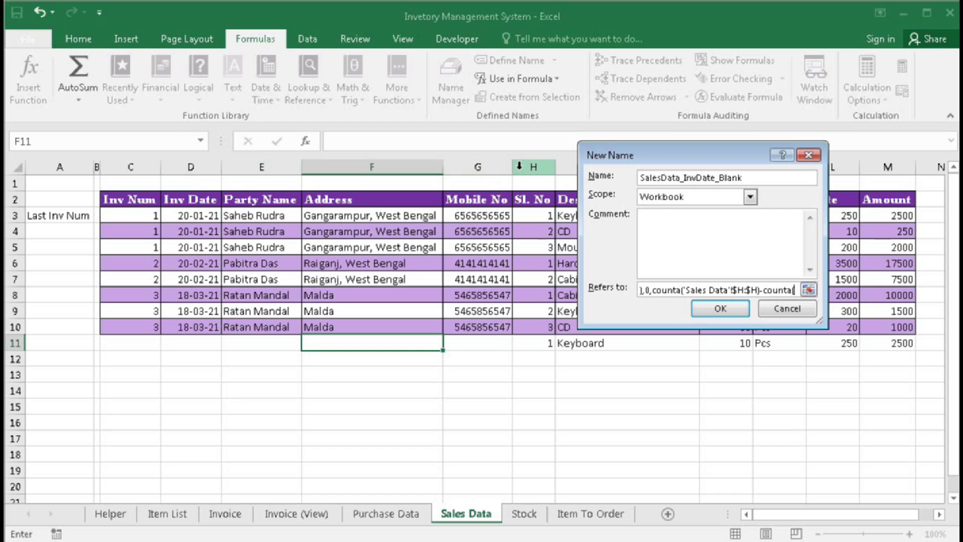
left_click(188, 167)
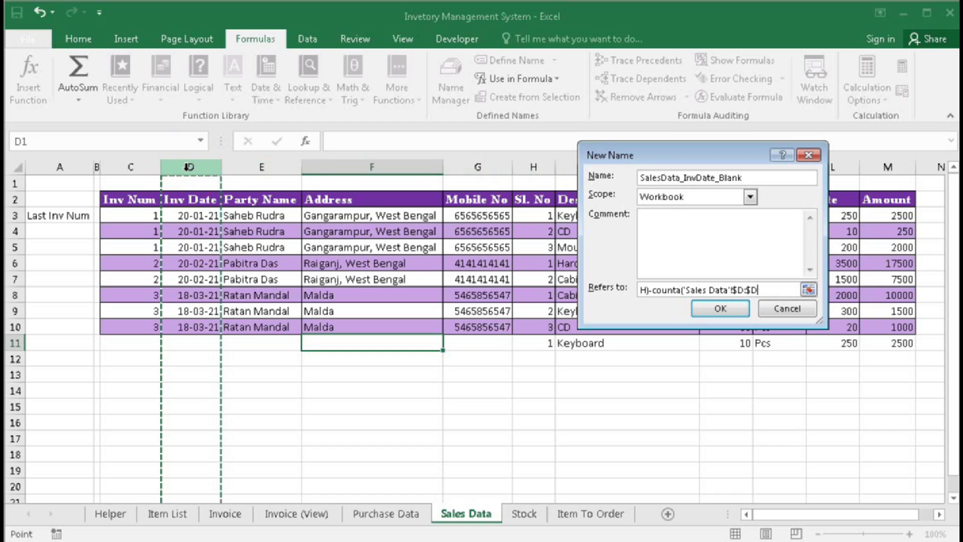
type("),1")
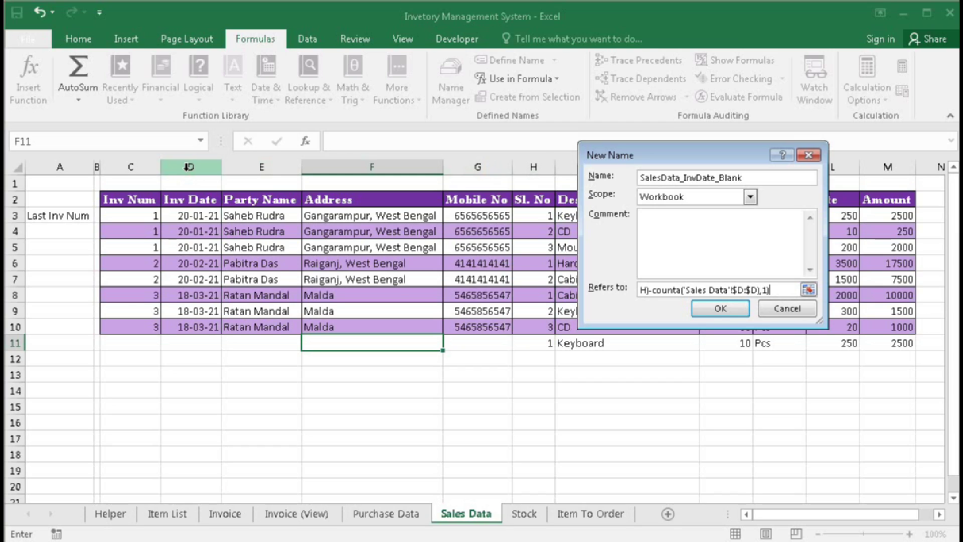
left_click(720, 308)
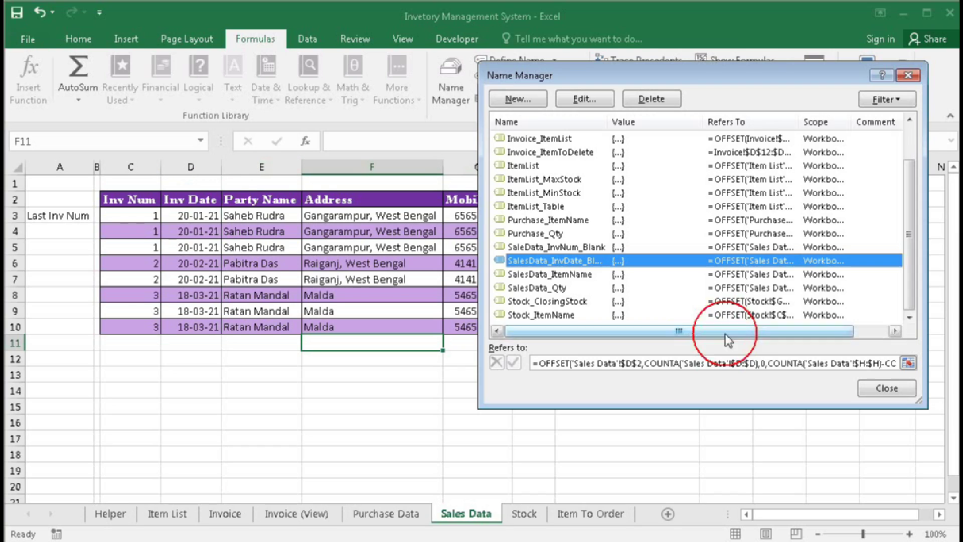
left_click(689, 362)
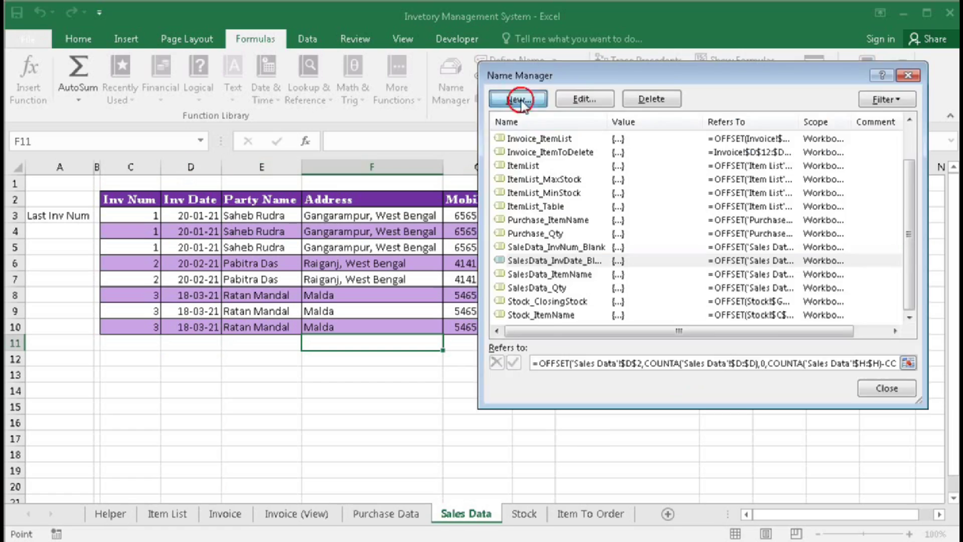
- Define the name SalesData_PartyName_Blank with an OFFSET reference that uses COUNTA on the Party Name column E of Sales Data
left_click(518, 99)
type("SalesData_PartyName_Blank")
key("Tab")
key("Tab")
key("Tab")
type("=offset(")
left_click(300, 199)
type(",1,0,counta(")
left_click(253, 167)
type(")-1,1)")
- Define SalesData_Address_Blank as an OFFSET from 'Sales Data'!$F$2 by the COUNTA of column F, with height counta($H:$H)-counta($F:$F) and width 1
type("SalesData_Address_Blan")
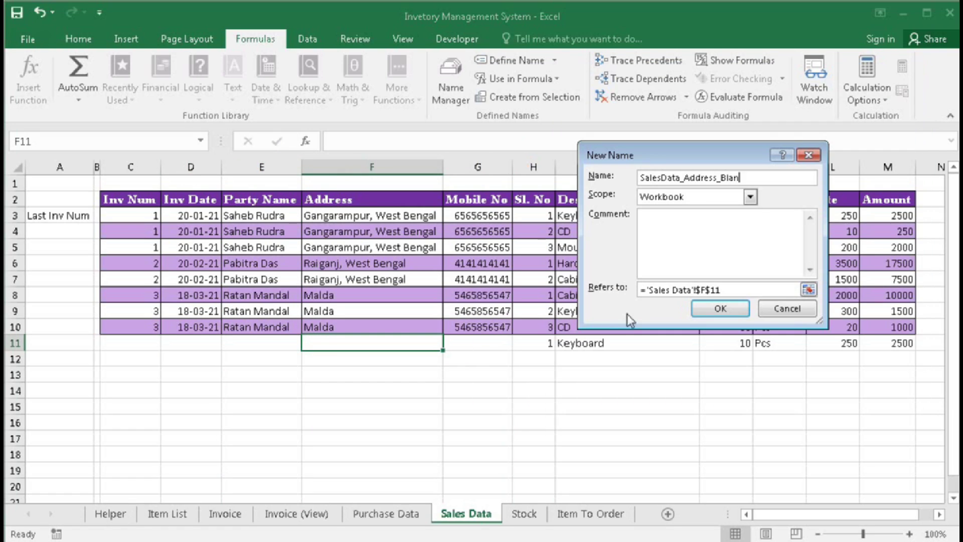
type("k")
left_click_drag(722, 290, 606, 291)
type("=offset(")
left_click(371, 199)
type(",counta(")
left_click(336, 166)
type("),0,counta(")
left_click(533, 166)
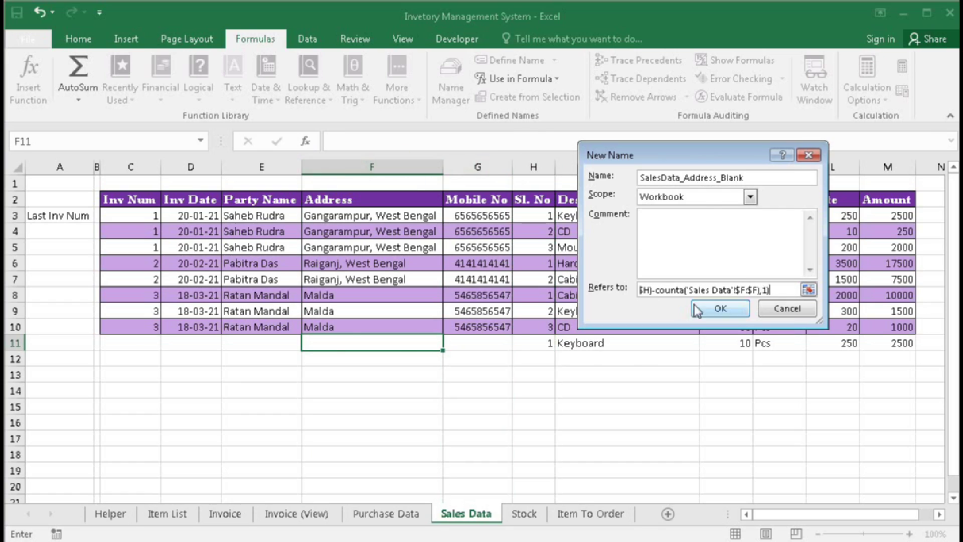
- Create the name SalesData_Mobile_Blank and begin its reference as =offset('Sales Data'!$G$2,counta('Sales Data'!$G:$G
type("SalesData_Mobile_Blank")
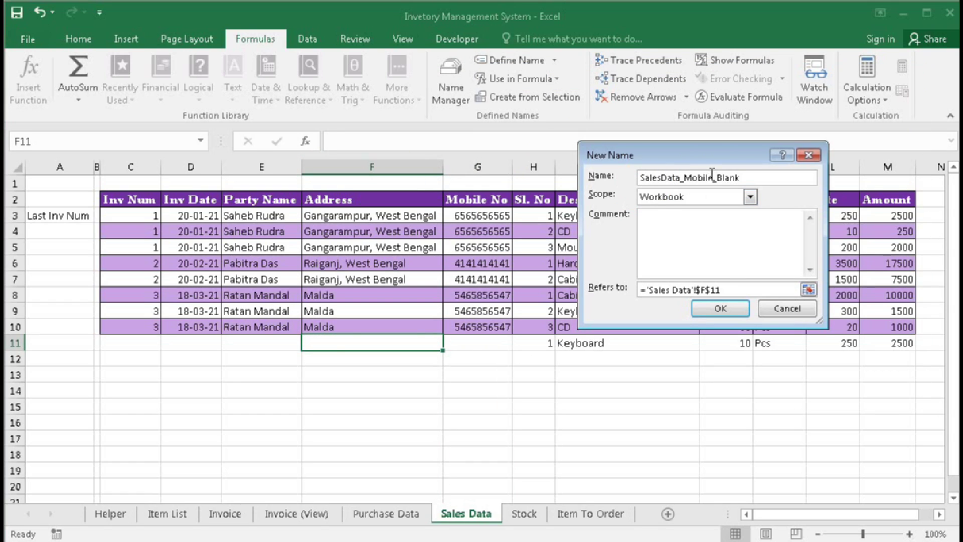
key("Tab")
key("Tab")
key("Tab")
type("=offset(")
left_click(477, 200)
type(",counta(")
left_click(477, 167)
- Complete the mobile number reference with offset 0, height counta of column H minus counta of column G and width 1, then check its range
type("),0,counta(")
left_click(532, 162)
type(")-counta(")
left_click(492, 164)
type("),1)")
key("Return")
left_click(676, 364)
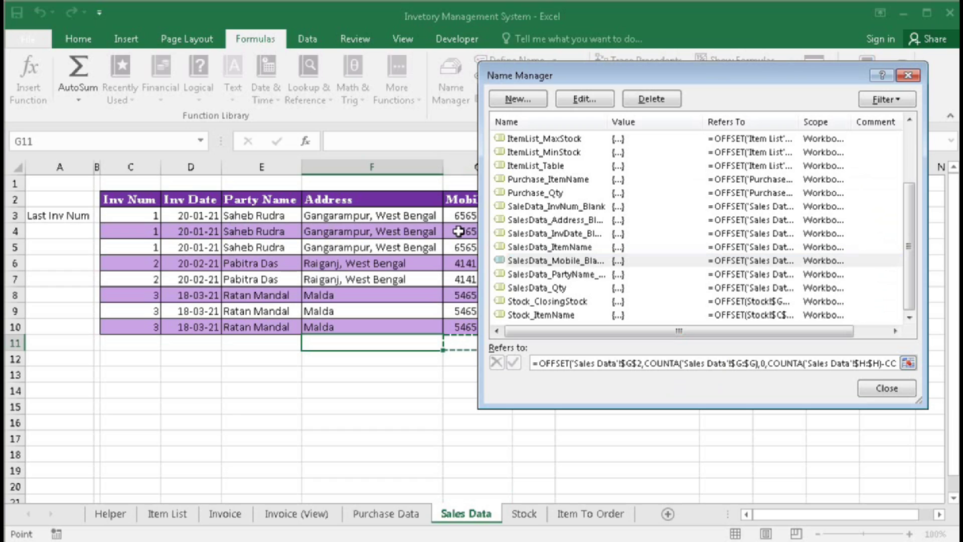
left_click(868, 389)
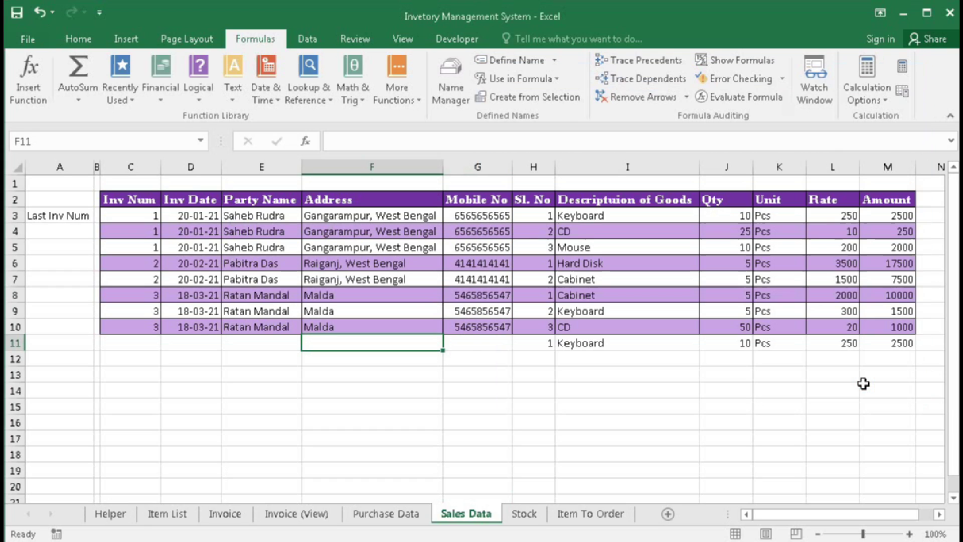
- Switch to the Purchase Data sheet and start a new workbook-level name called PurchaseData_InvNum_Blank
left_click(378, 513)
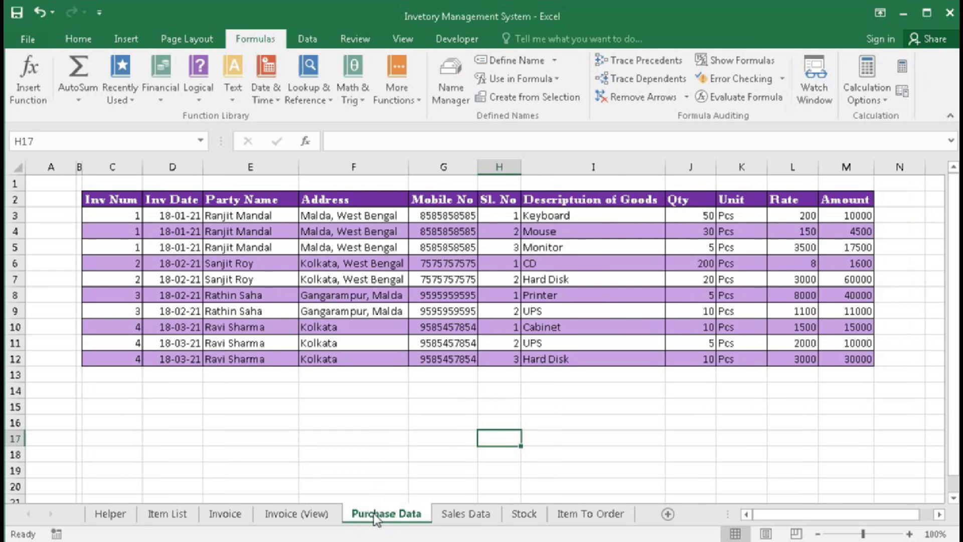
left_click(449, 81)
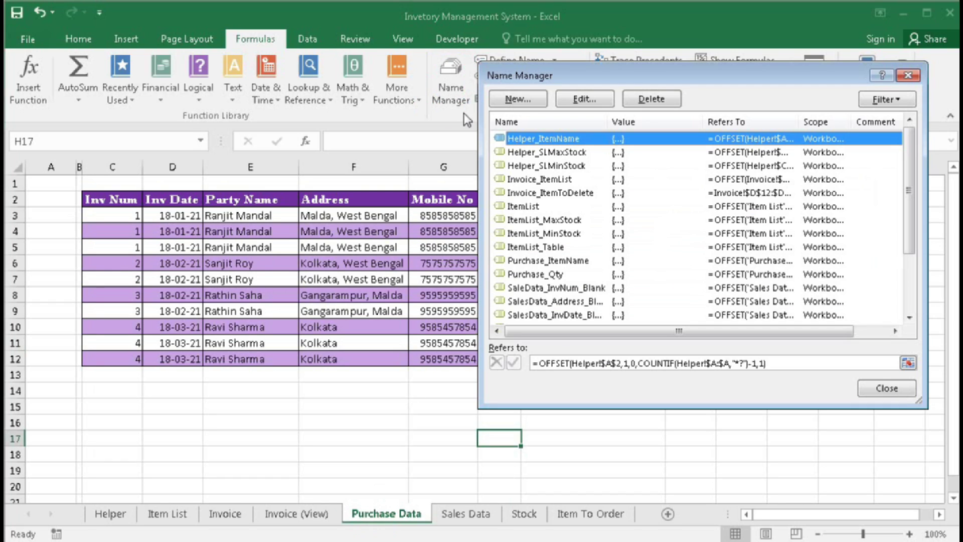
left_click(518, 99)
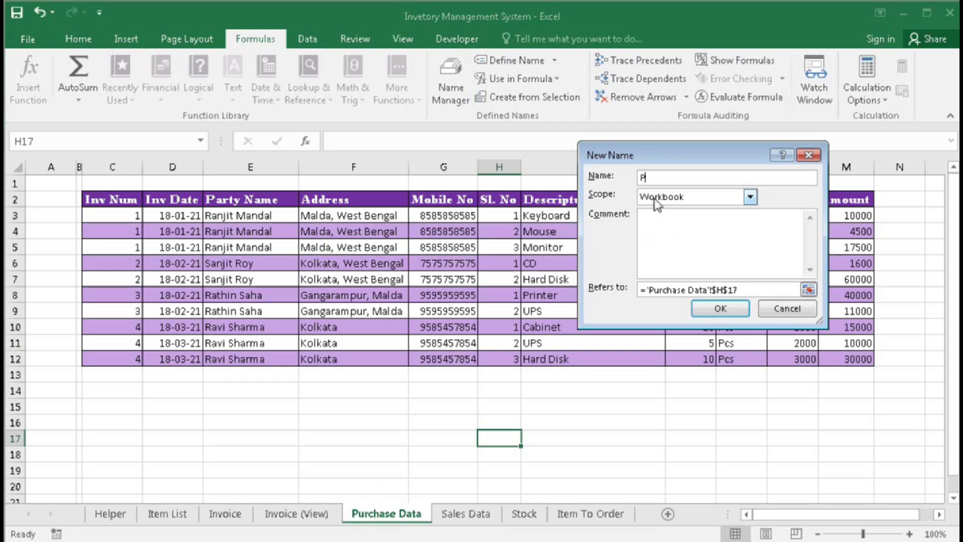
type("PurchaseData_InvNum_Blank")
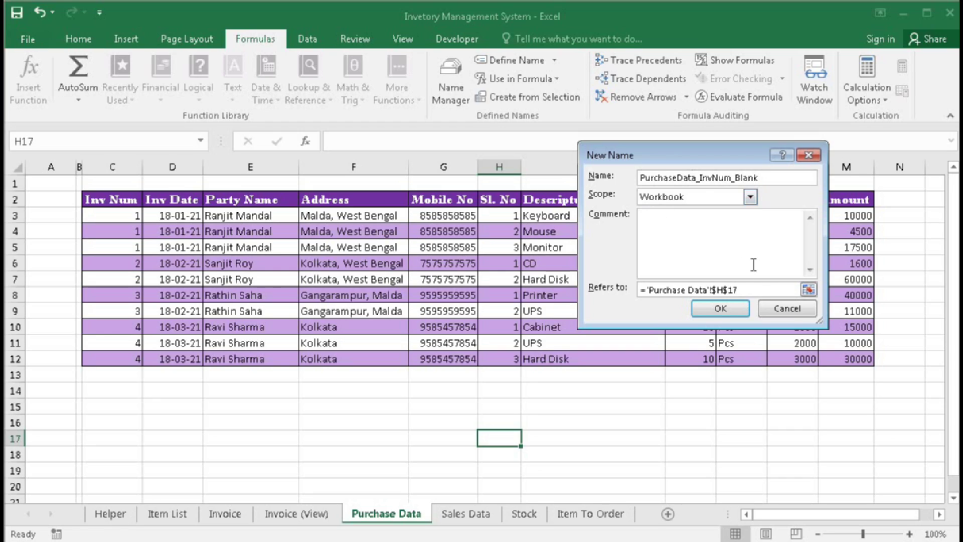
- Begin the name's reference as =offset('Purchase Data'!$C$2,counta('Purchase Data'!$C:$C) in place of the default cell
left_click_drag(754, 290, 566, 290)
type("=offset(")
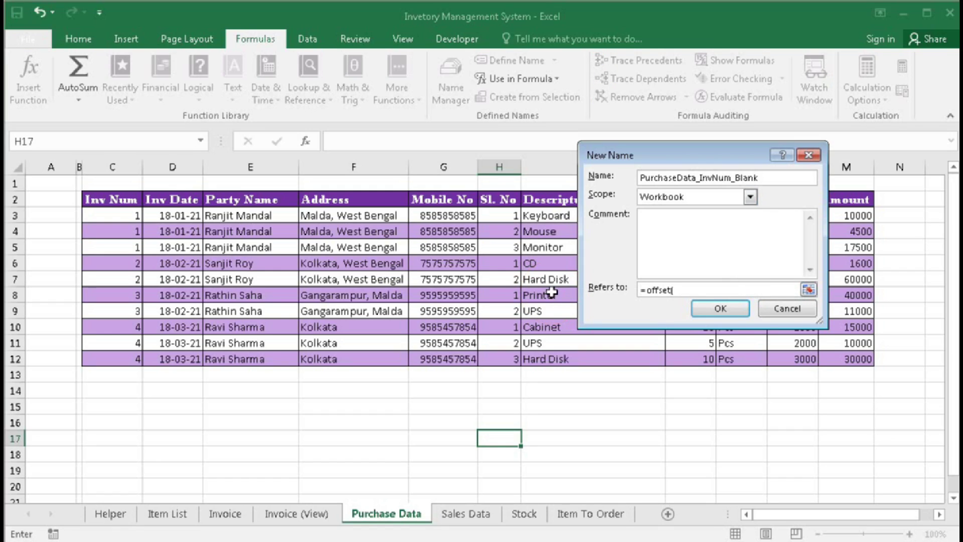
left_click(116, 200)
type(",")
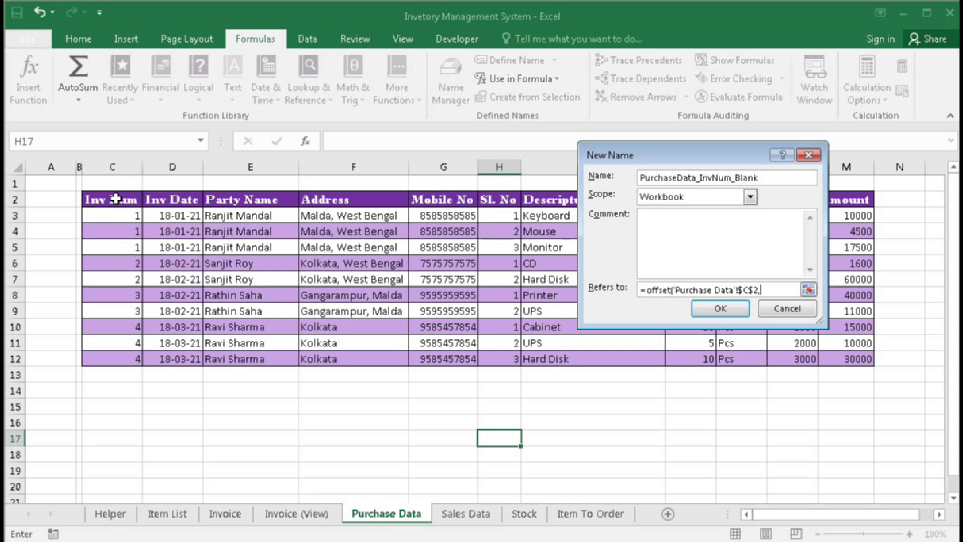
type("counta(")
left_click(114, 166)
type(")")
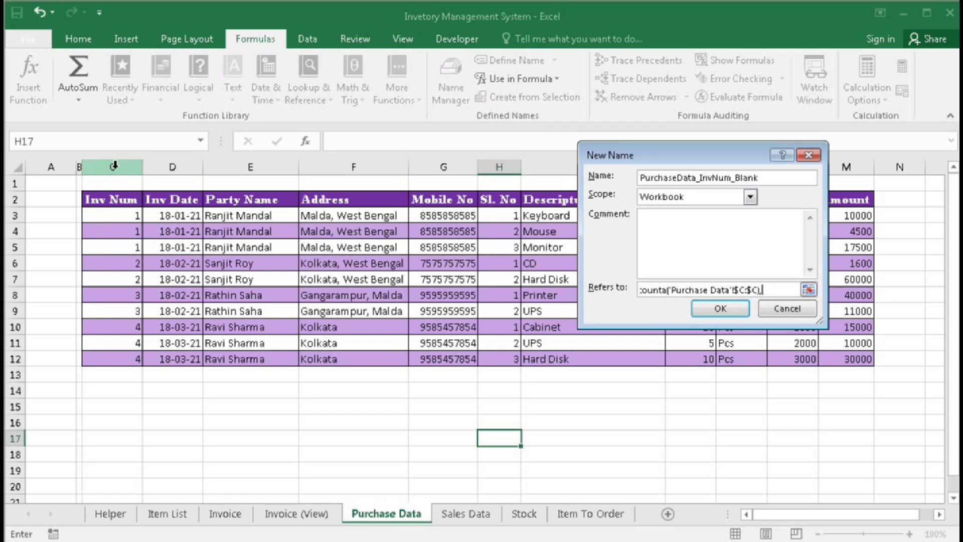
- Complete the reference with column offset 0, height counta('Purchase Data'!$H:$H)-counta('Purchase Data'!$C:$C) and width 1, then save the name and check its range
type(",0,counta")
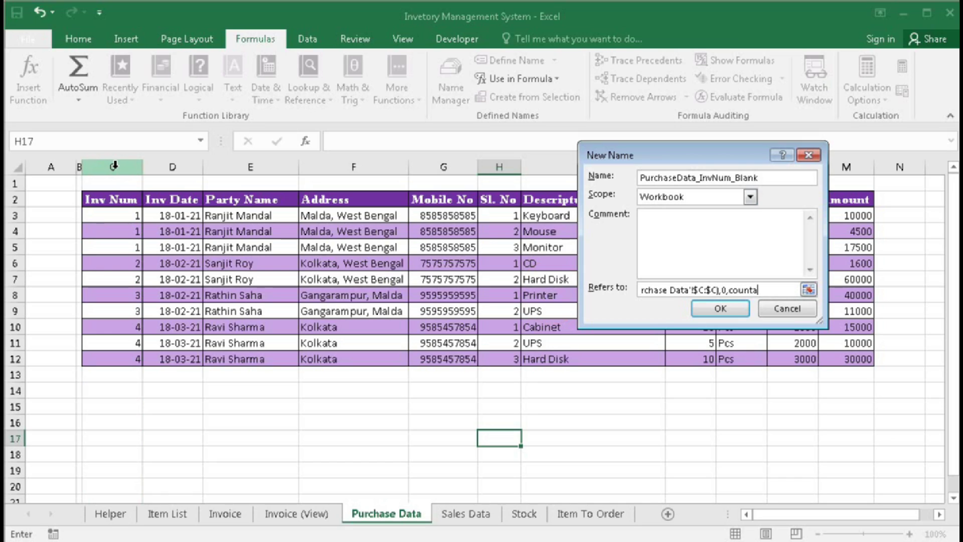
type("(")
left_click(495, 165)
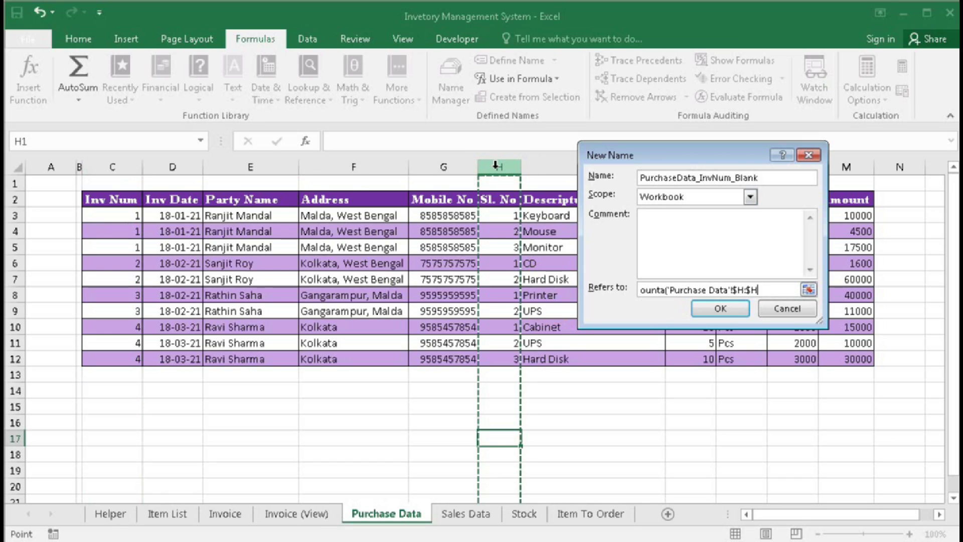
type(")-counta(")
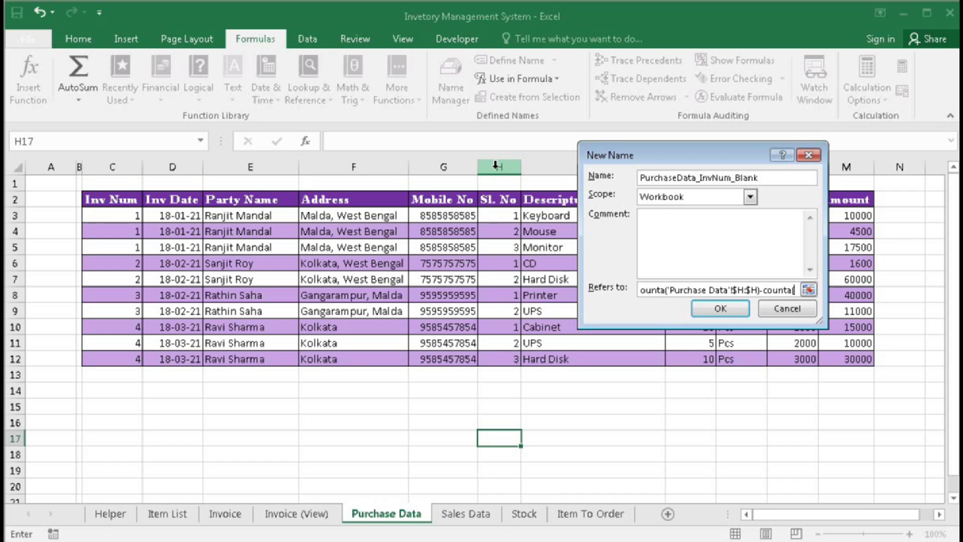
left_click(110, 165)
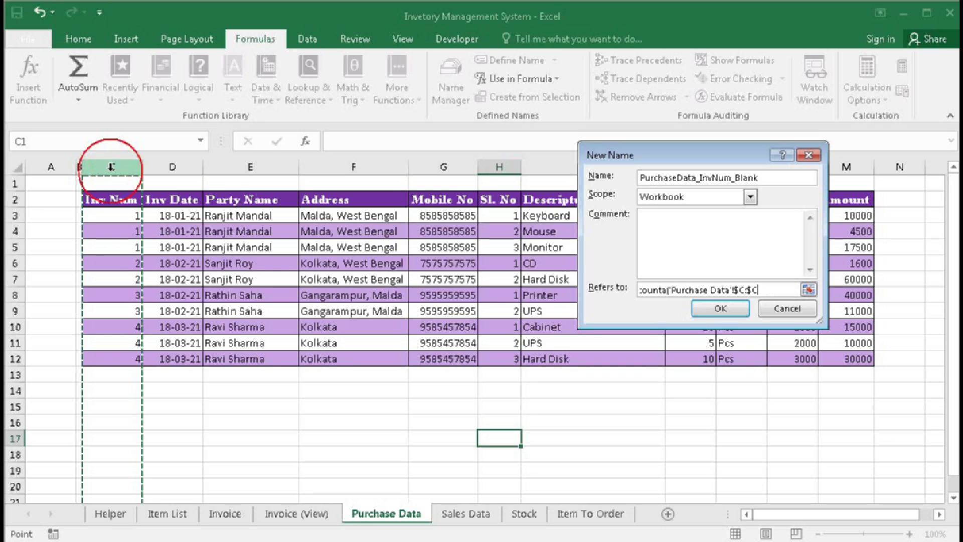
type("),1)")
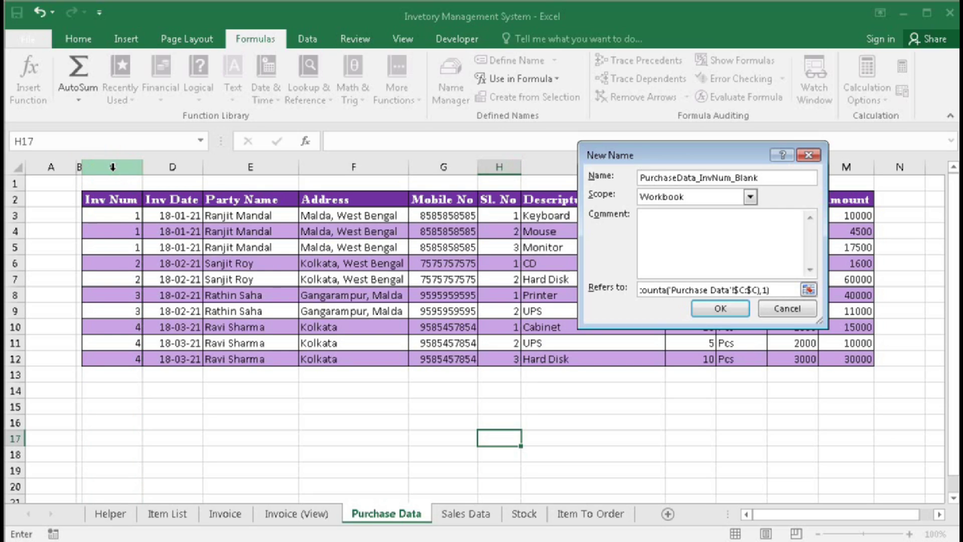
left_click(720, 308)
left_click(675, 361)
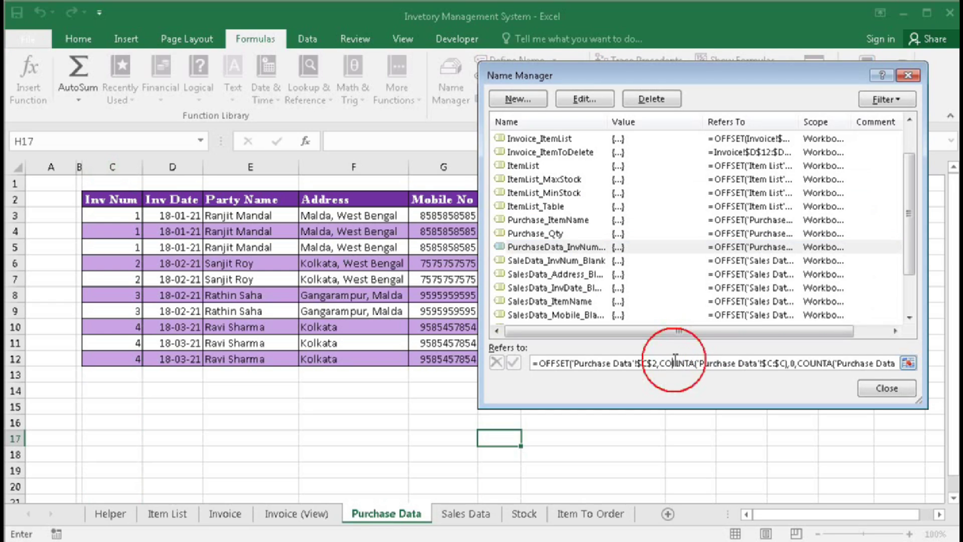
- Close the name list and enter 1 in H13 as a test serial number on the Purchase Data sheet
left_click(666, 362)
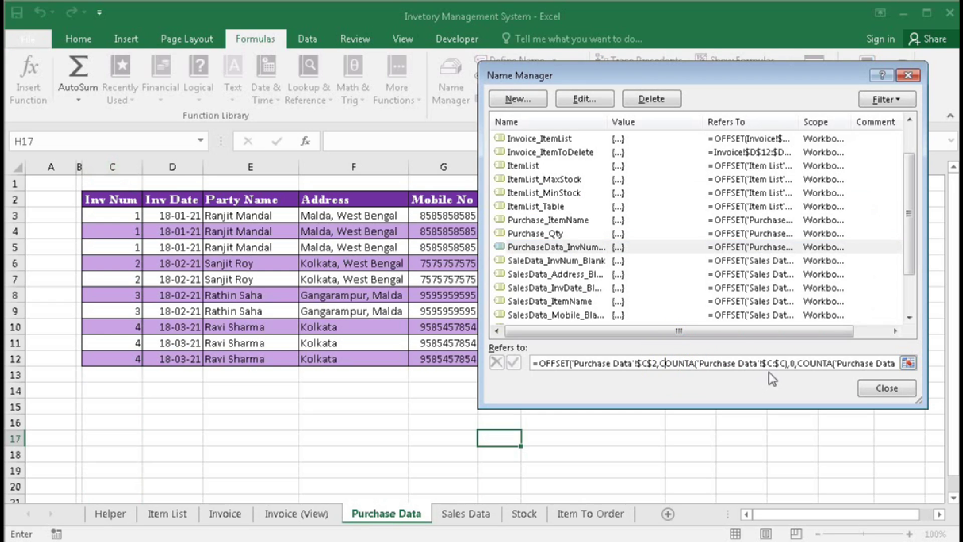
left_click(886, 388)
left_click(517, 375)
key("Return")
- Check which cells PurchaseData_InvNum_Blank refers to on the Purchase Data sheet
left_click(445, 95)
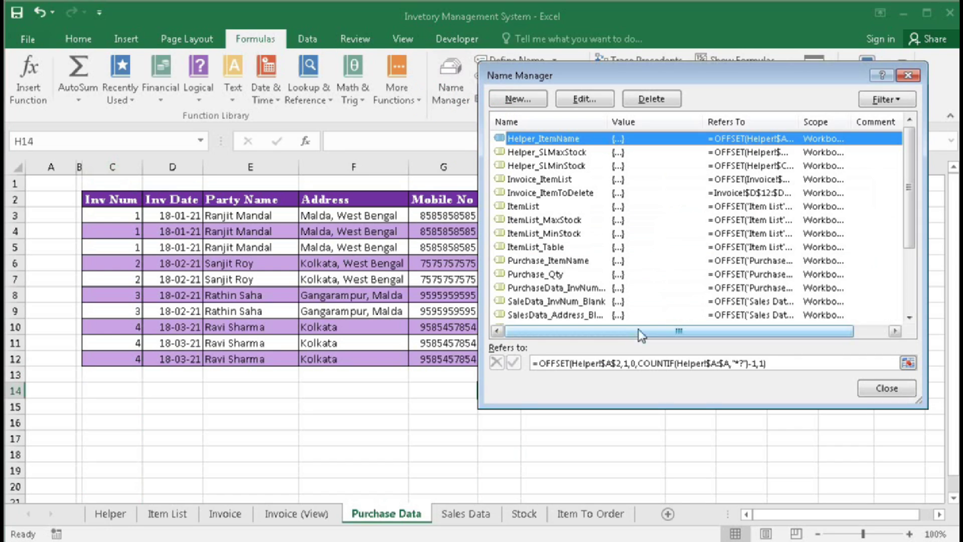
left_click(909, 254)
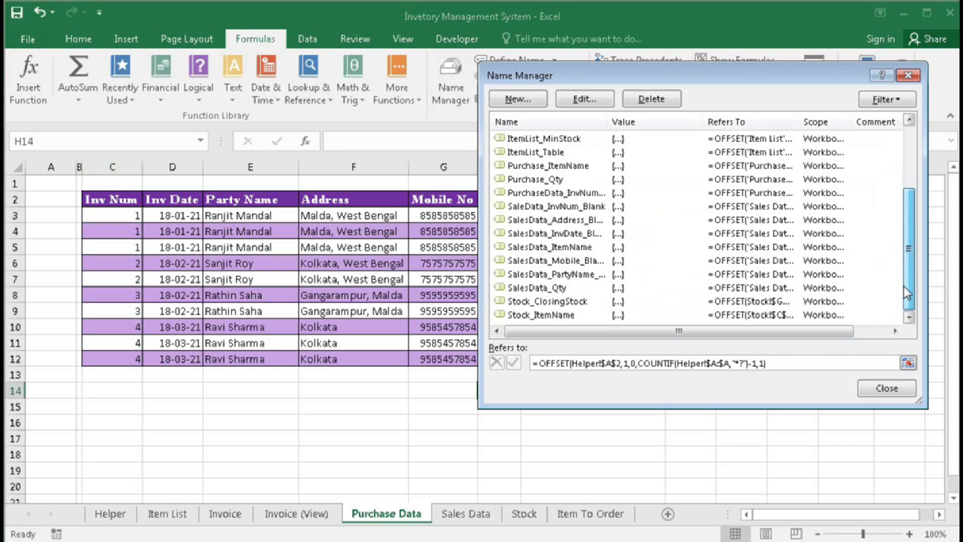
left_click(571, 195)
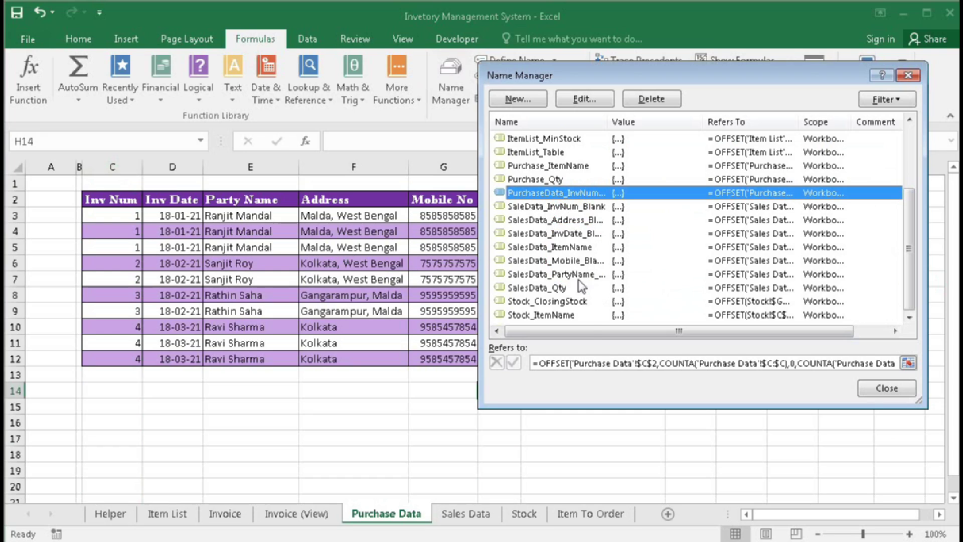
left_click(545, 363)
left_click(97, 371)
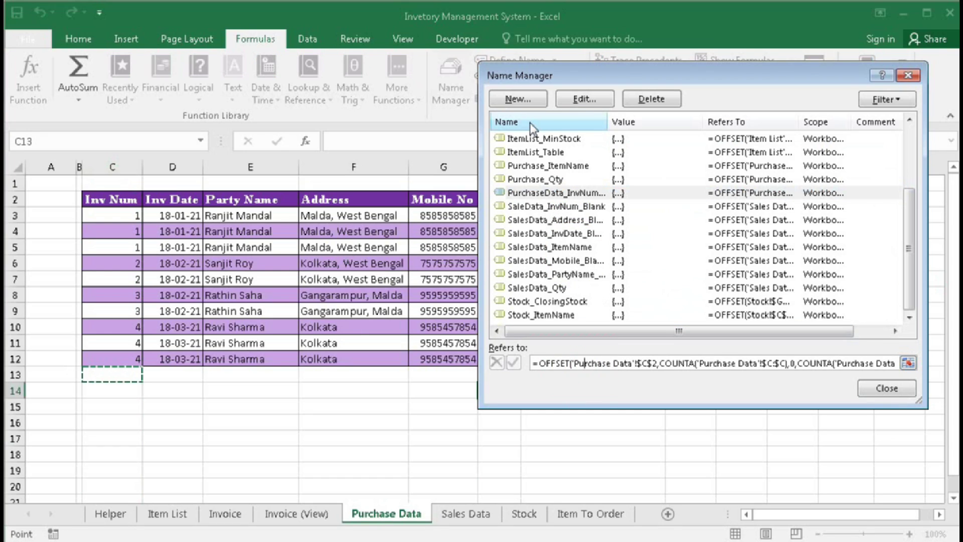
- Start a new workbook-level name PurchaseData_InvDate_Blank with a reference beginning =offset('Purchase Data'!$D$2,counta( and point the count at column D
left_click(528, 97)
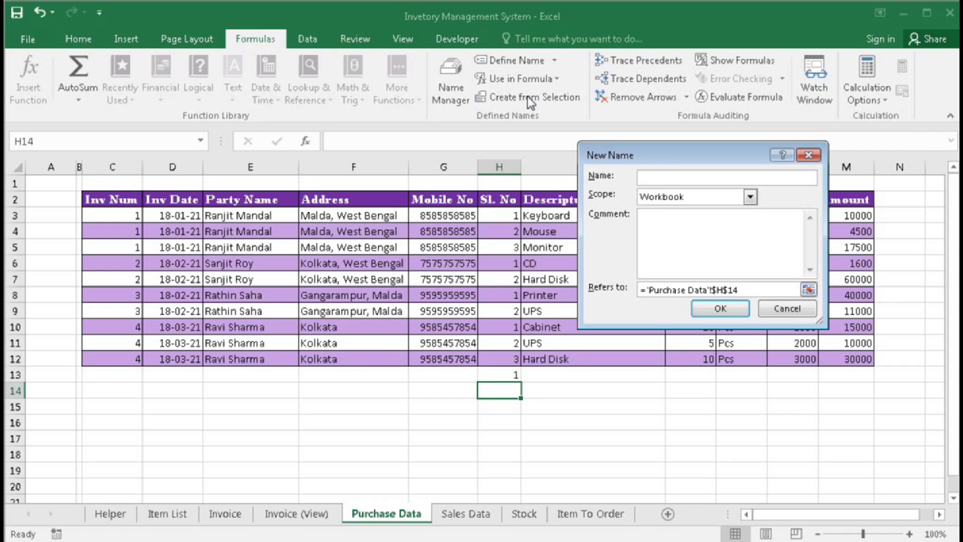
type("PurchaseData_InvDate_Blank")
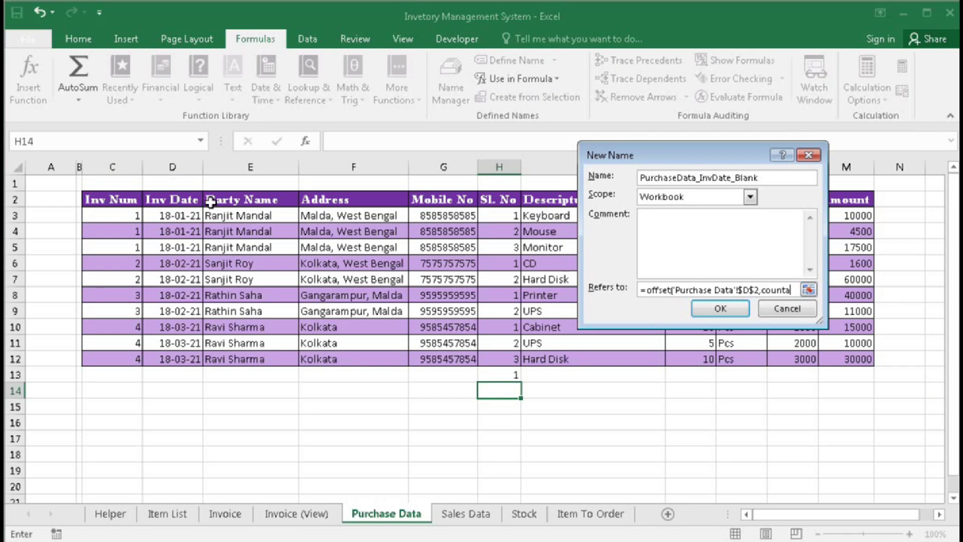
left_click(172, 167)
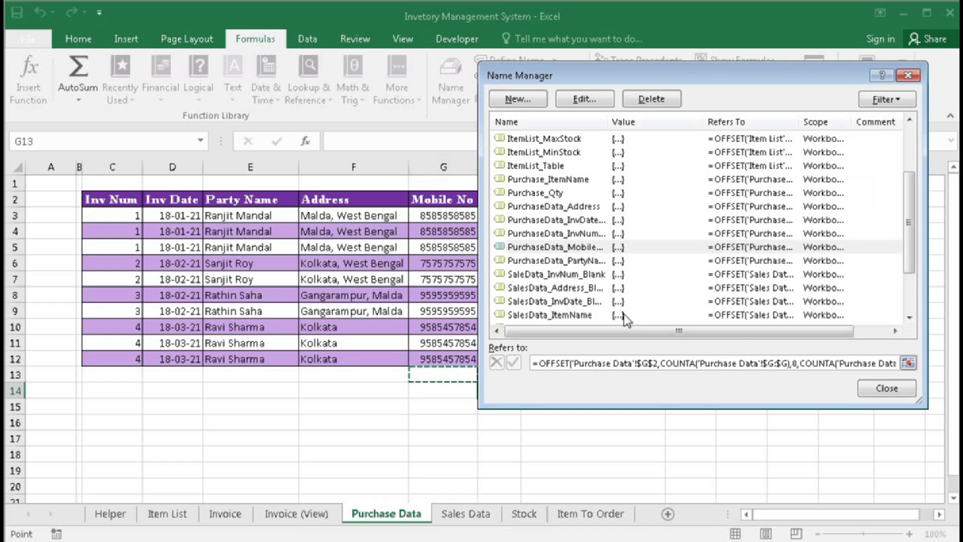
- Widen the list's Name column to fit and rename PurchaseData_Address as PurchaseData_Address_Blank
left_click(582, 209)
double_click(610, 126)
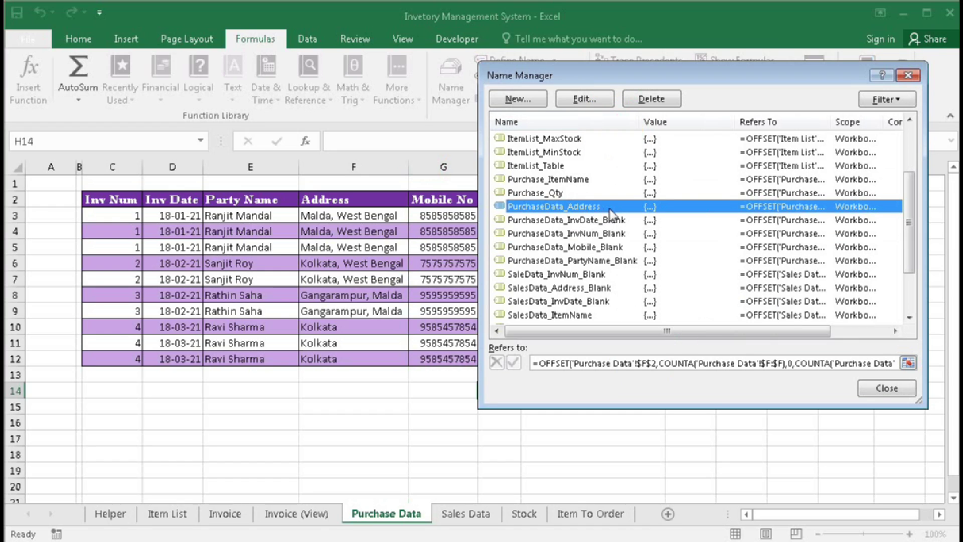
left_click(585, 100)
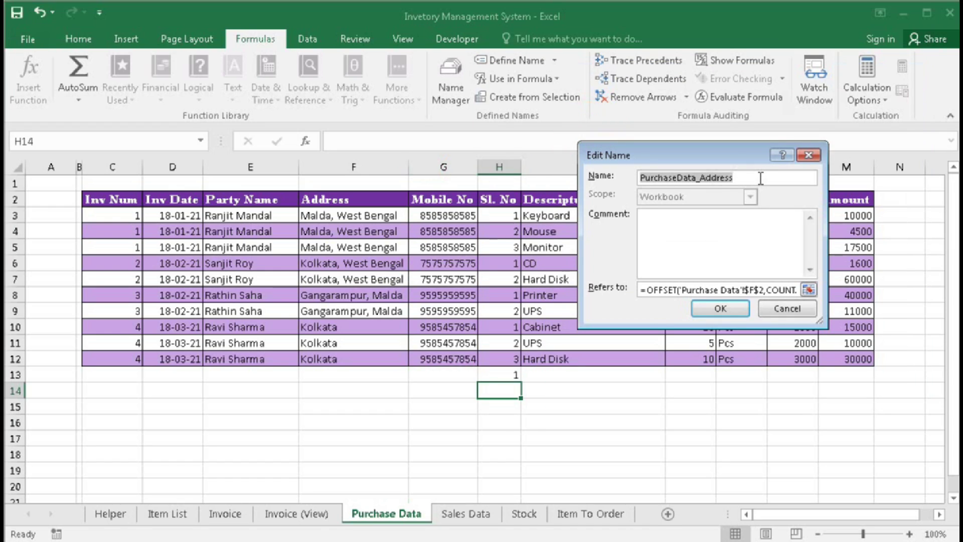
type("_Blank")
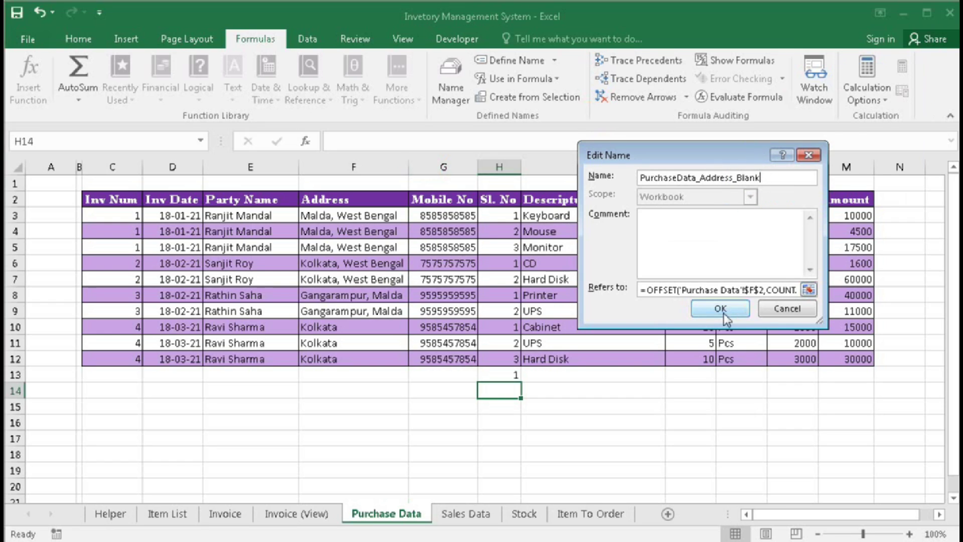
left_click(720, 309)
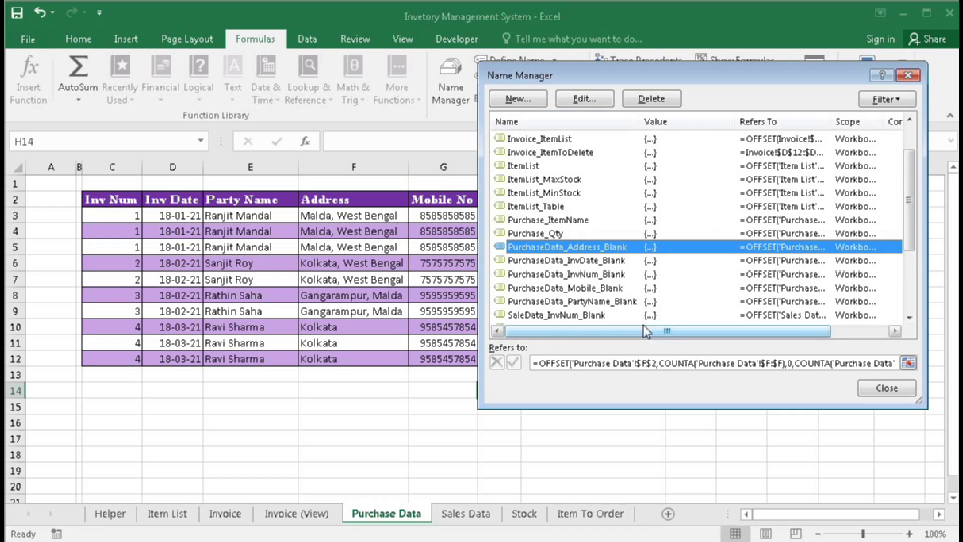
- Review the reference formulas of the PurchaseData blank names for invoice number, invoice date, party name, address and mobile
left_click(607, 274)
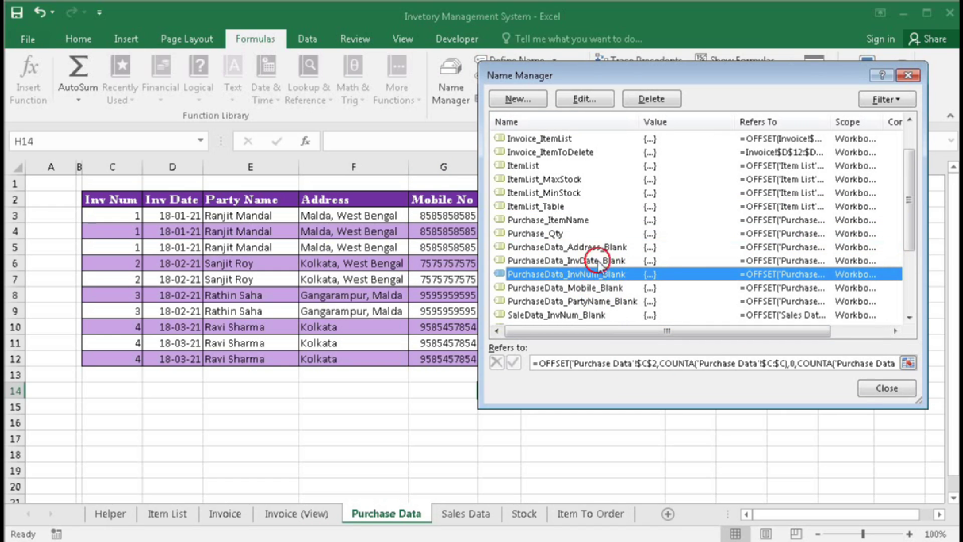
left_click(597, 260)
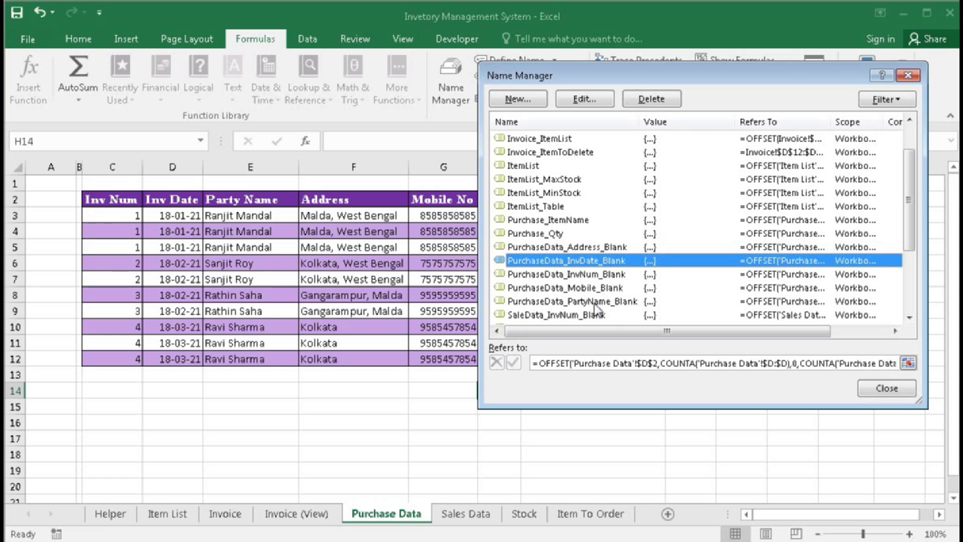
left_click(597, 302)
left_click(597, 247)
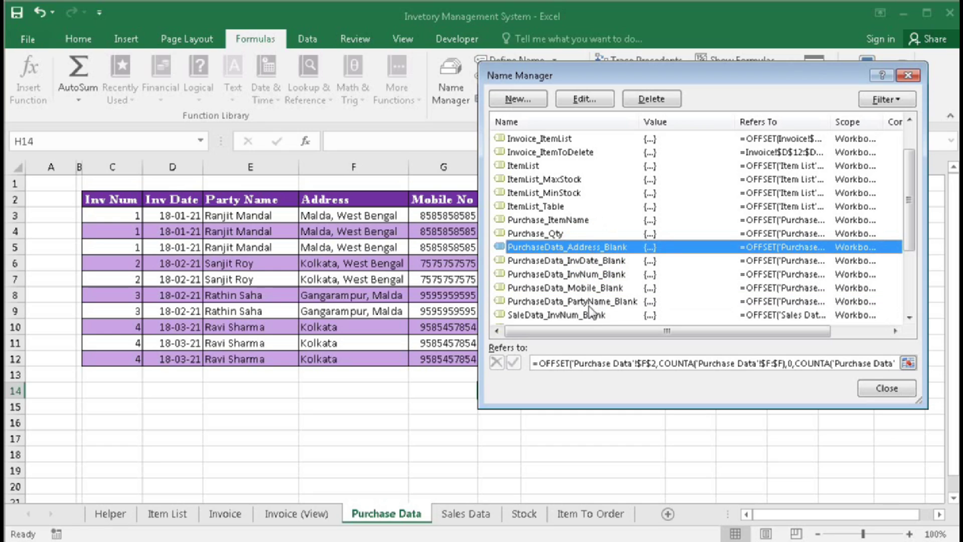
left_click(590, 290)
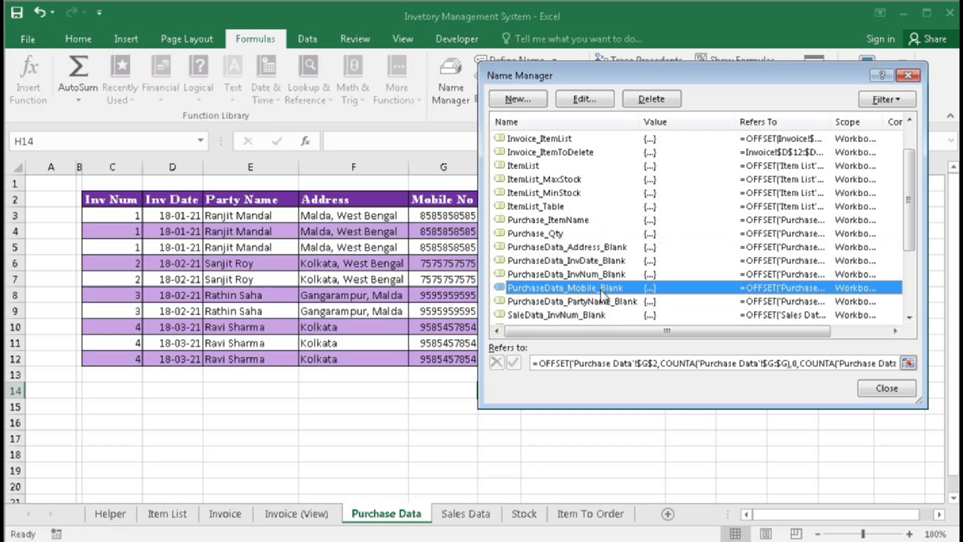
- Review the reference formulas of the Sales Data blank names for invoice number, date, party name, address and mobile, and close the list
left_click_drag(908, 213, 909, 273)
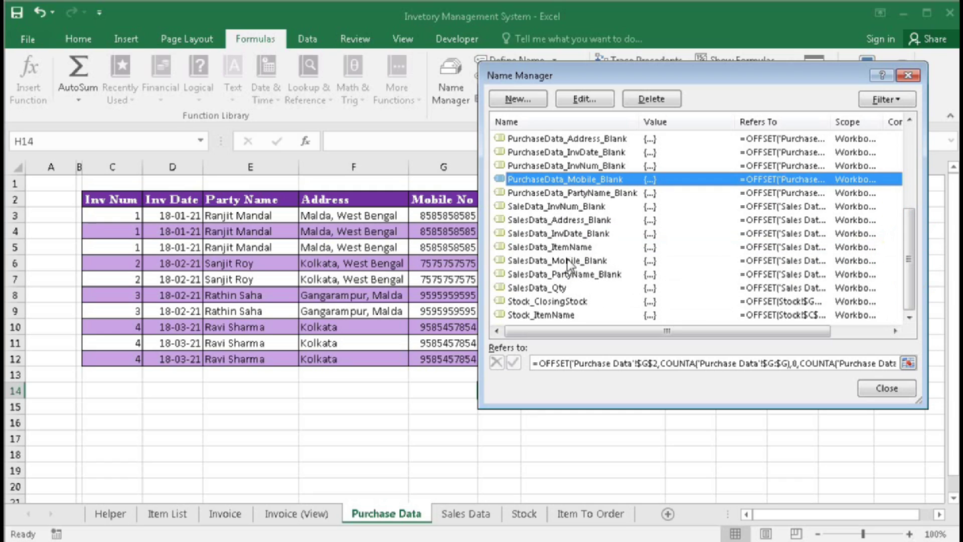
left_click(572, 208)
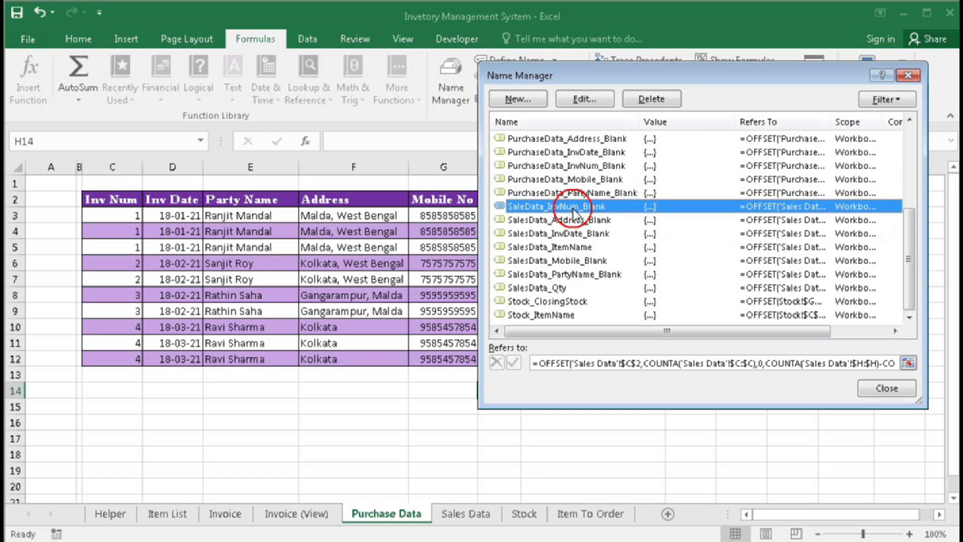
left_click(580, 235)
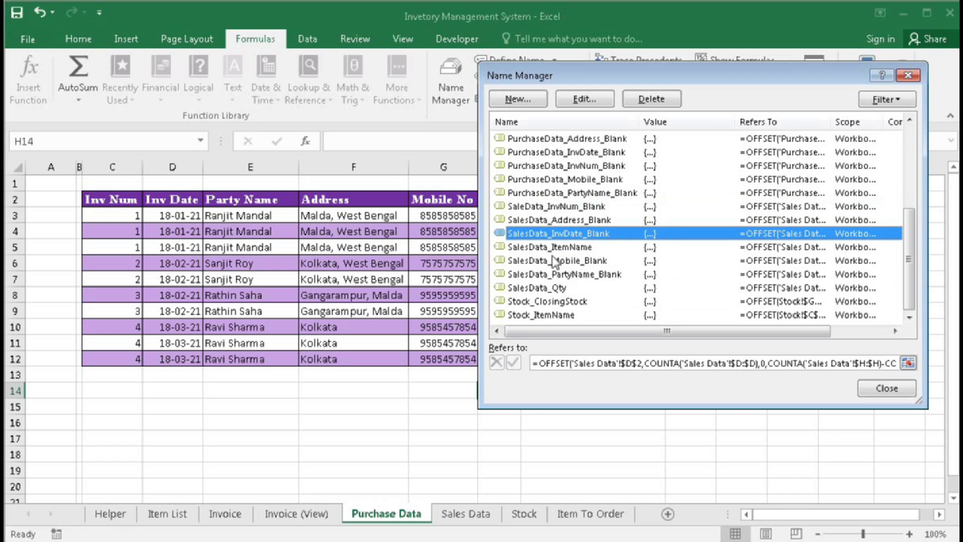
left_click(577, 277)
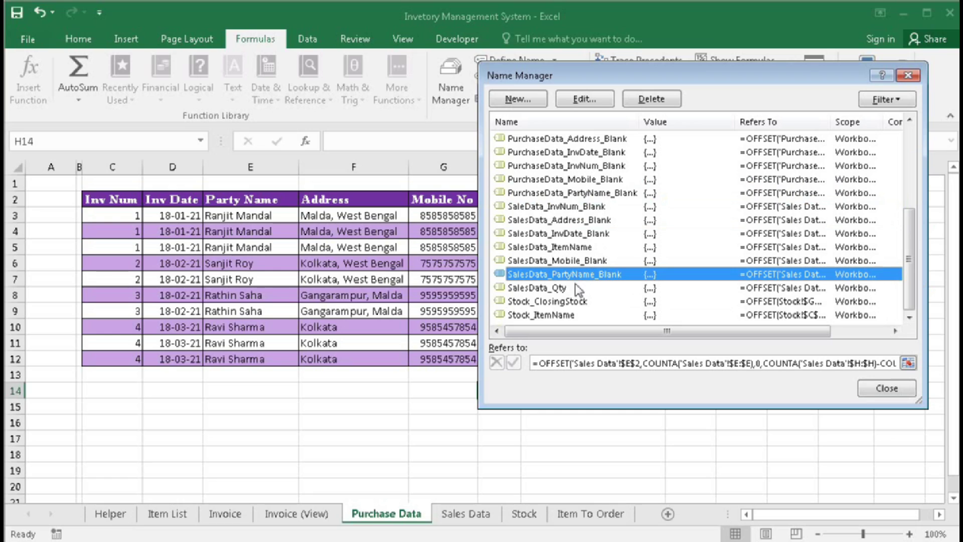
left_click(576, 221)
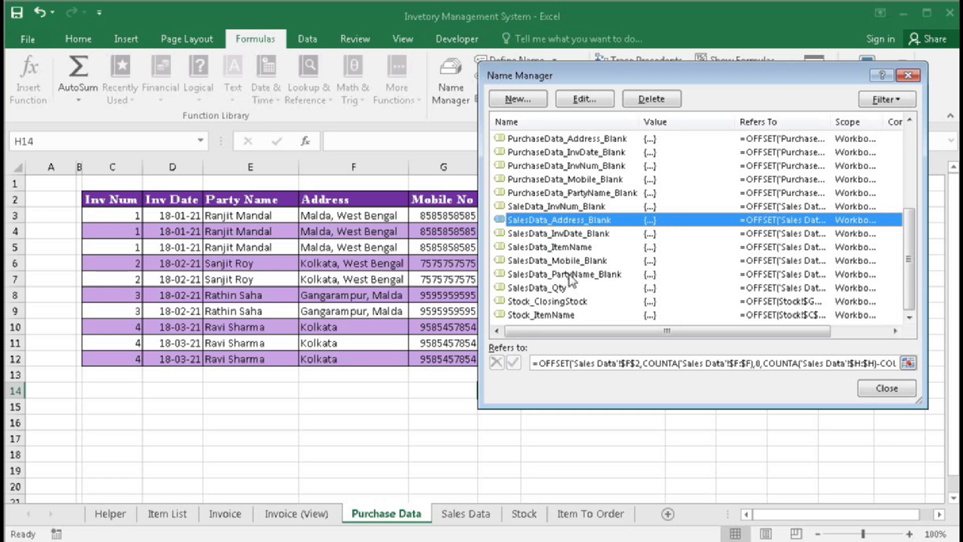
left_click(573, 262)
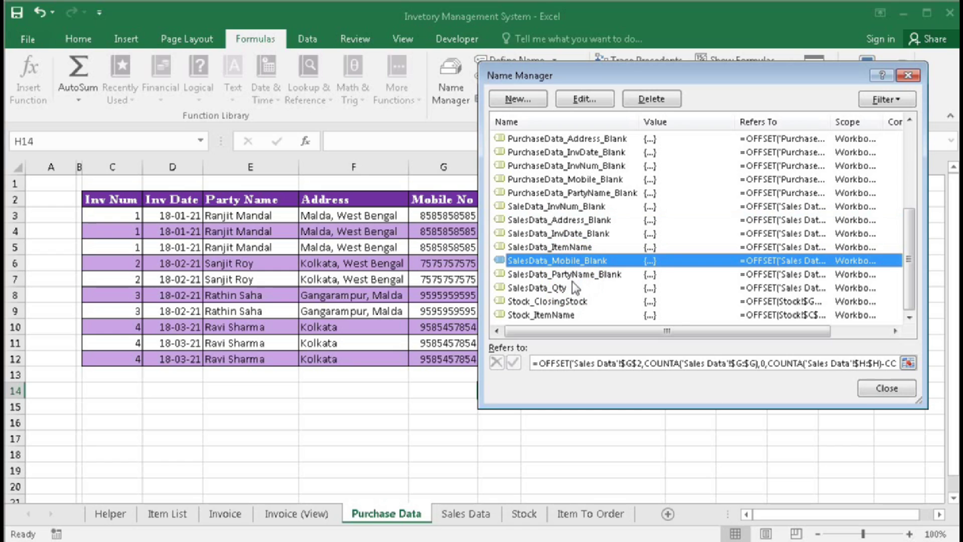
left_click(894, 389)
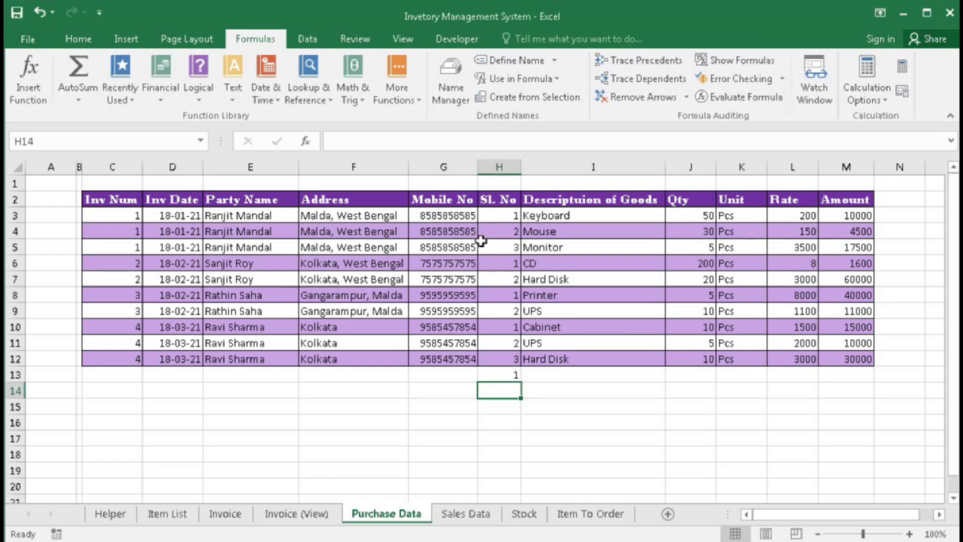
- Examine the invoice type heading in C2 of the Invoice sheet and return to the Purchase Data sheet
left_click(216, 511)
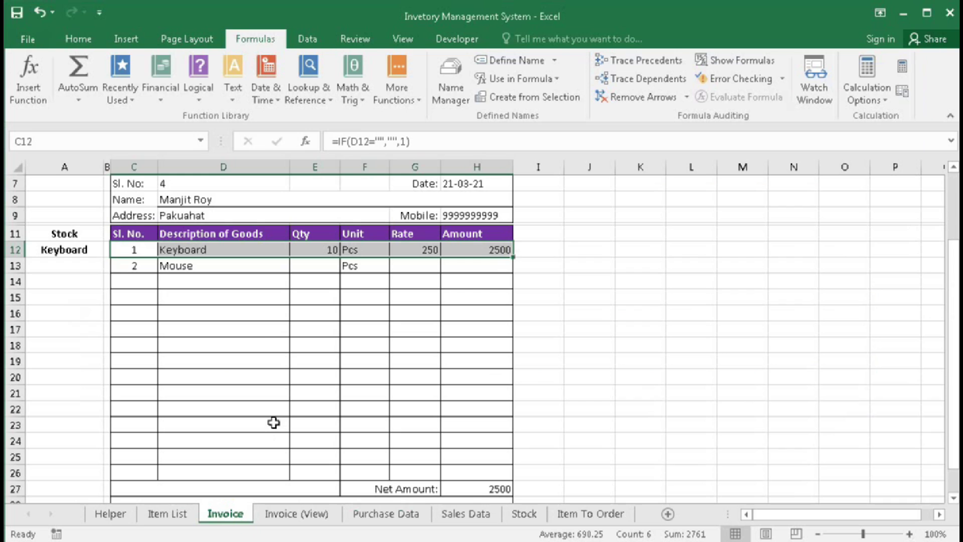
scroll(288, 341, "up", 2)
left_click(286, 191)
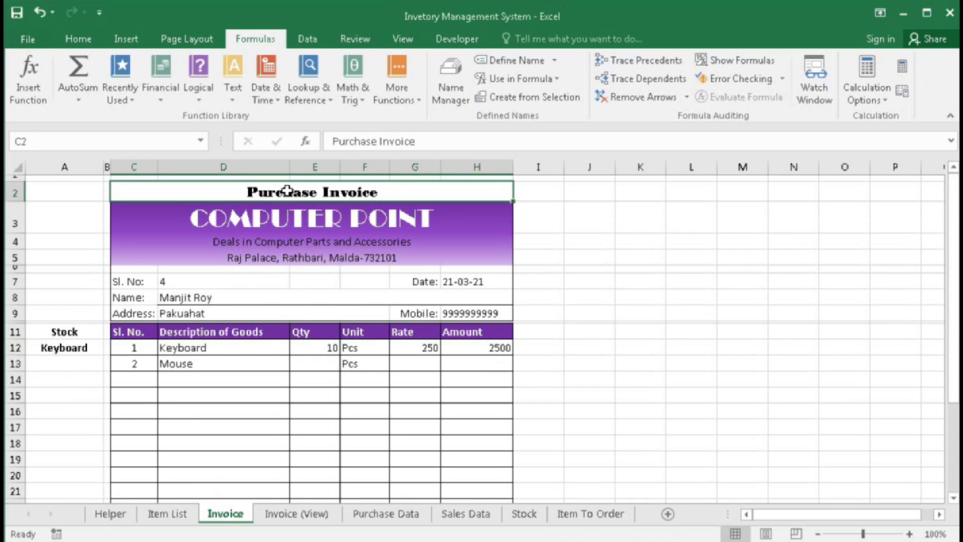
left_click(387, 515)
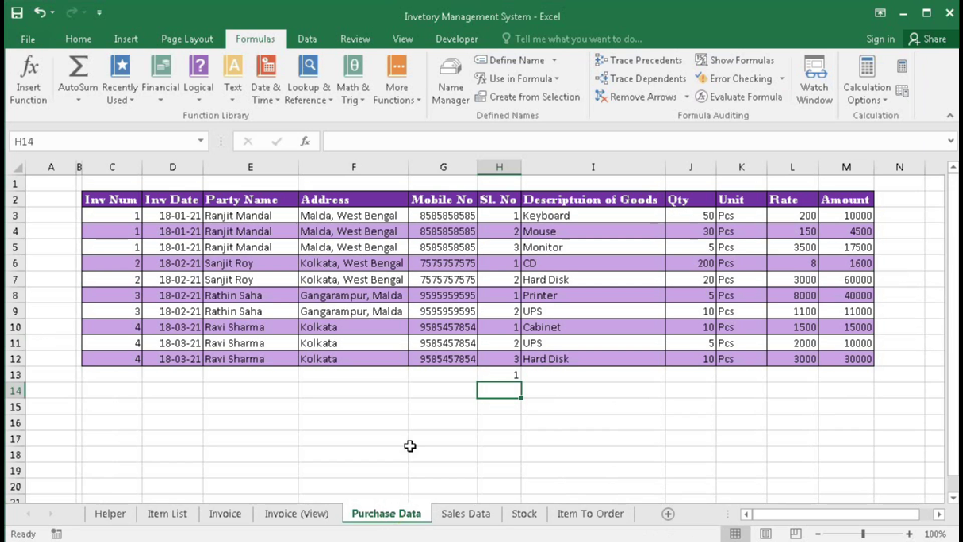
left_click(430, 405)
- Switch to the VBA editor and highlight the Dim erow As Long declaration in Save_PurchaseData
key("alt+F11")
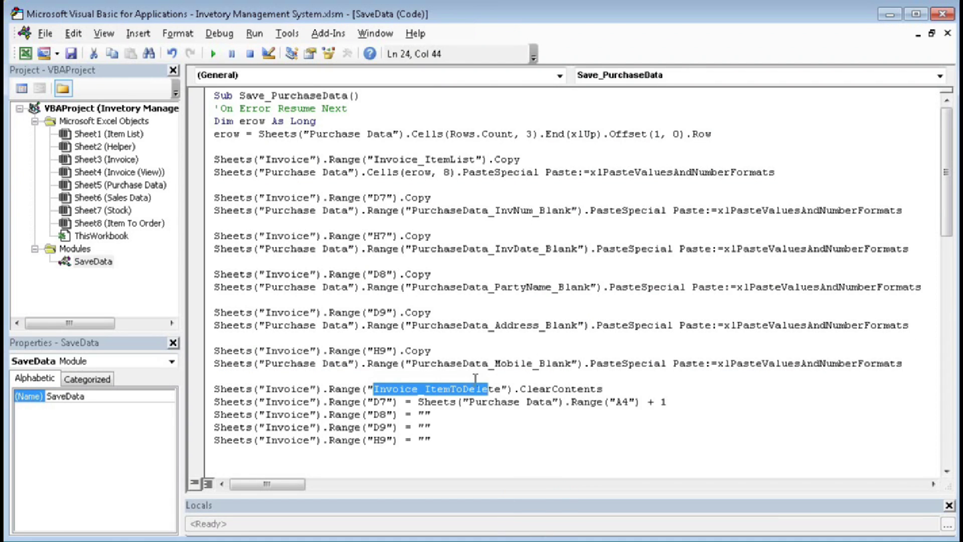
left_click(337, 253)
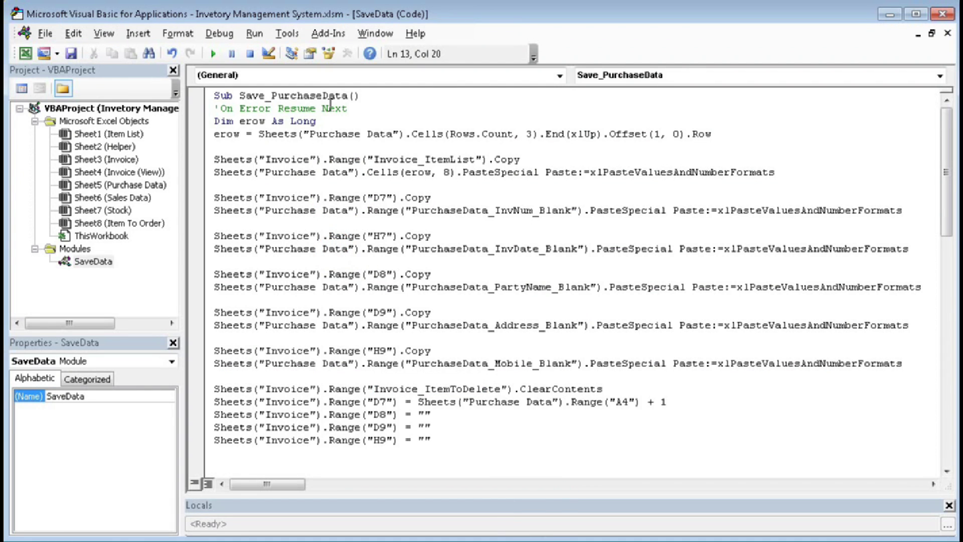
left_click_drag(215, 121, 317, 122)
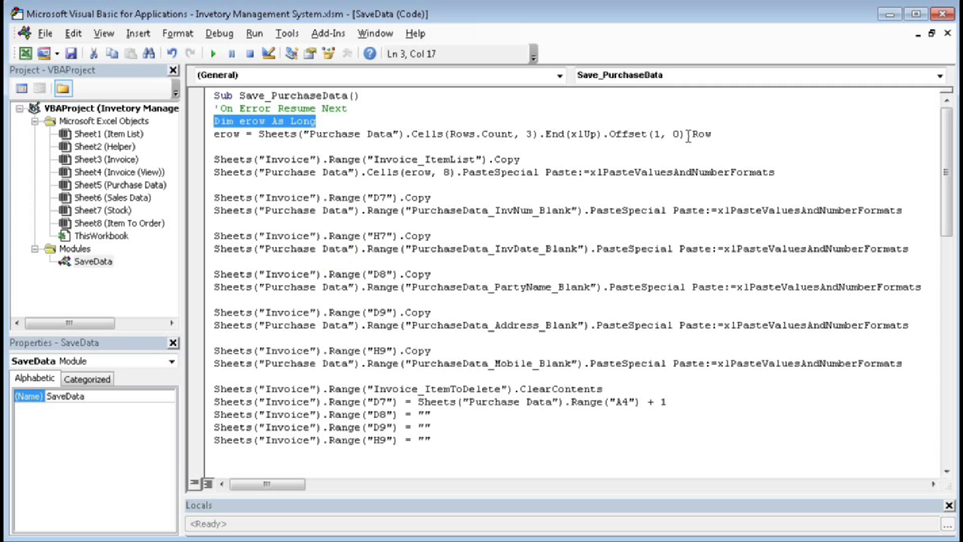
- Return to the Purchase Data sheet and examine row 13 and cell C13, the next empty invoice number cell
key("alt+F11")
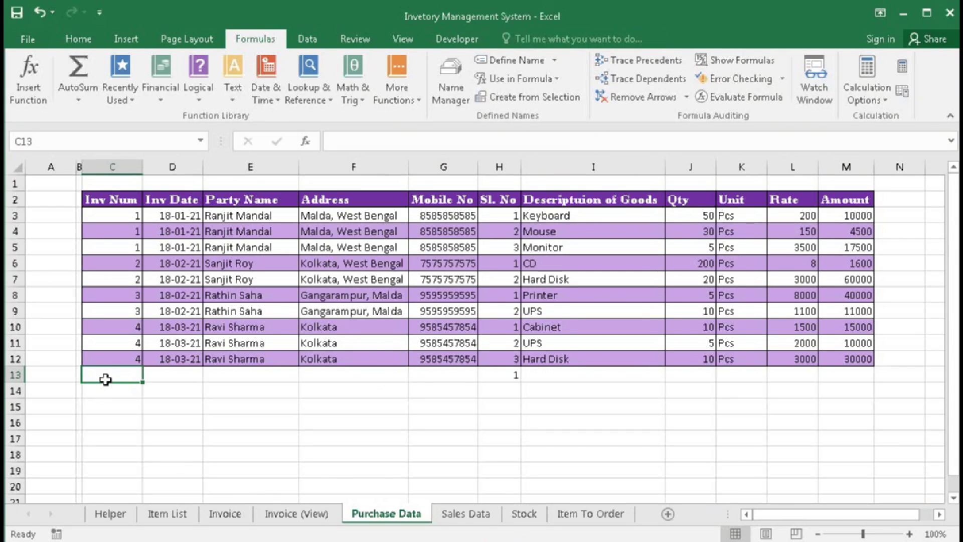
left_click(15, 375)
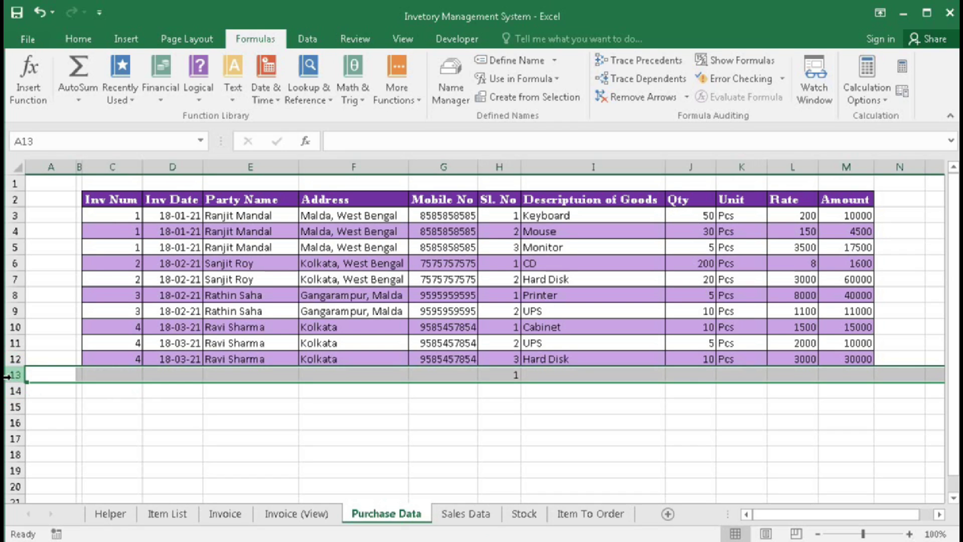
left_click(102, 376)
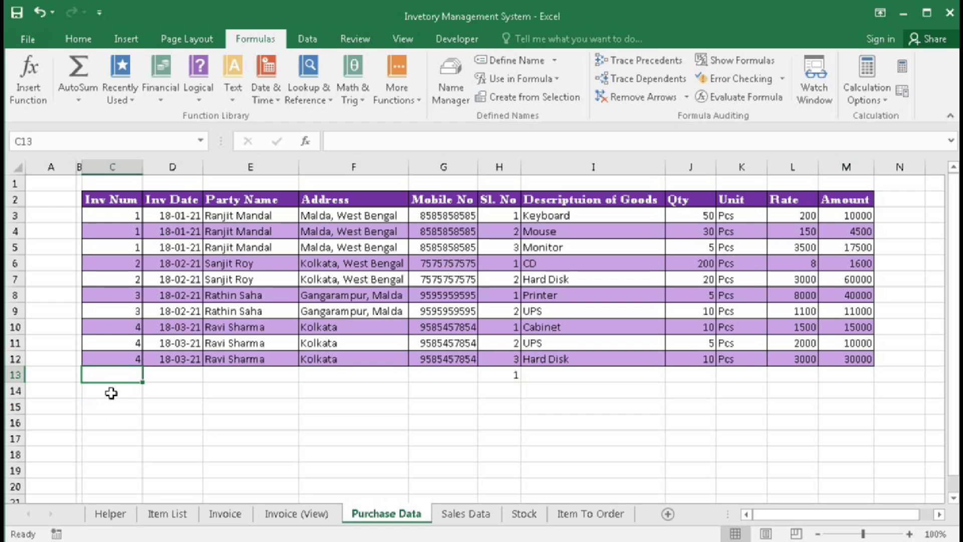
left_click(100, 456)
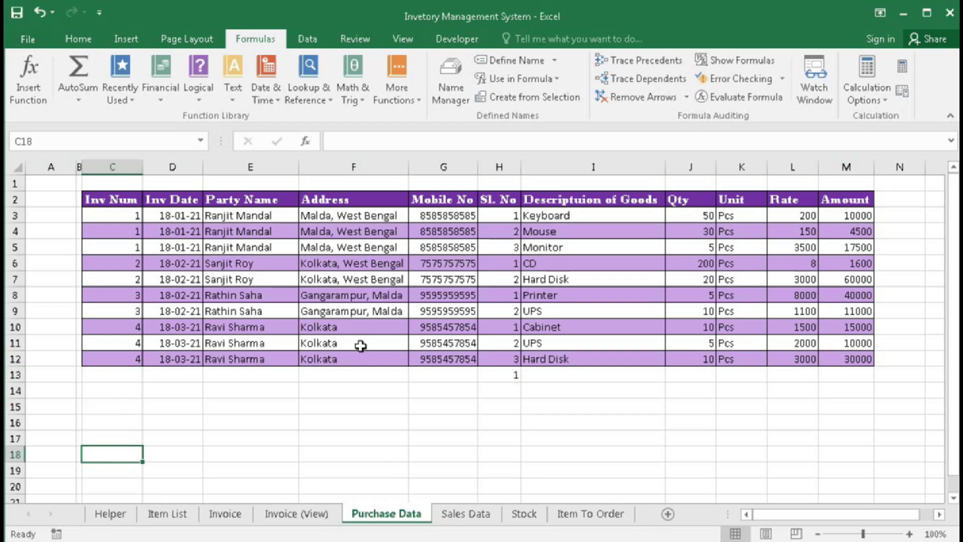
- Go back to the VBA editor and highlight the Save_PurchaseData line that copies the Invoice_ItemList range
key("alt+F11")
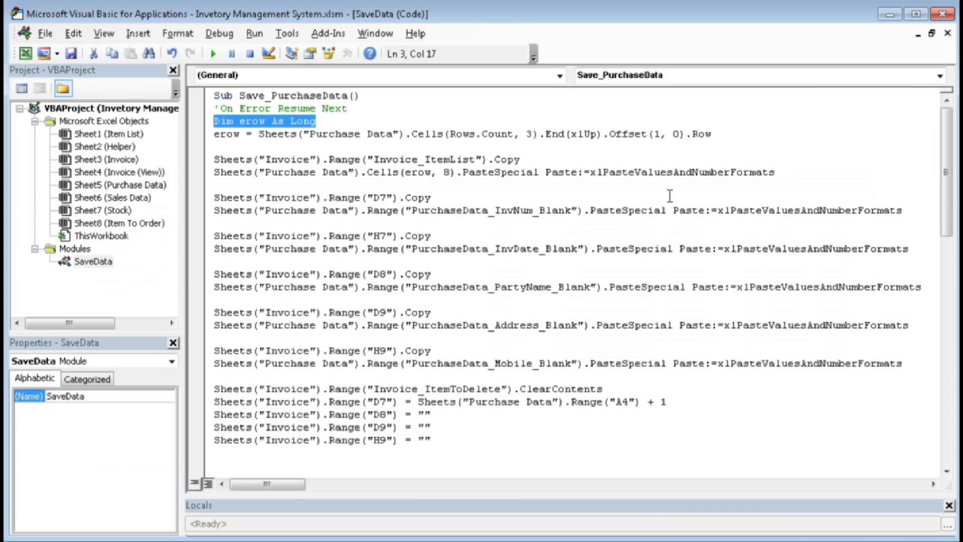
left_click(401, 159)
left_click_drag(217, 160, 528, 161)
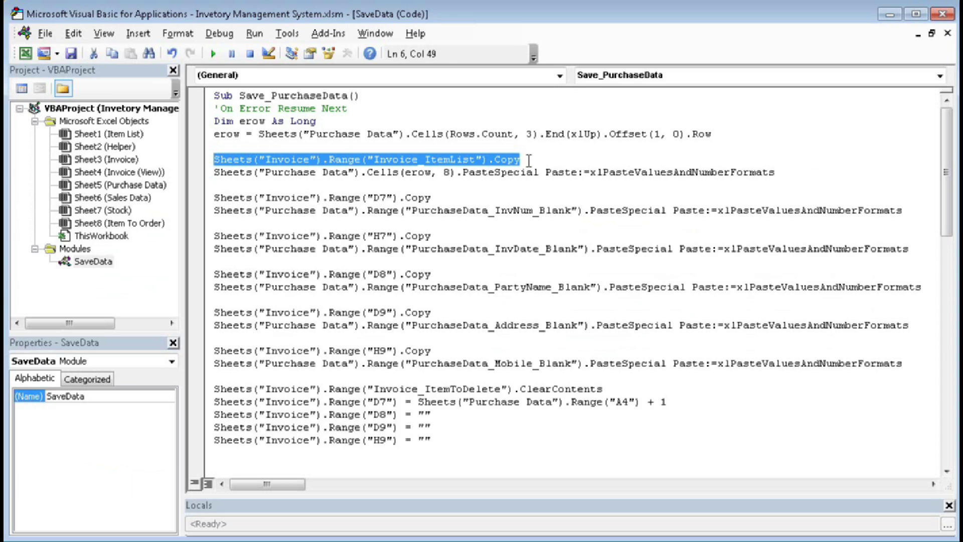
- Complete the Mouse row on the Invoice sheet with quantity 5 and rate 200
key("alt+F11")
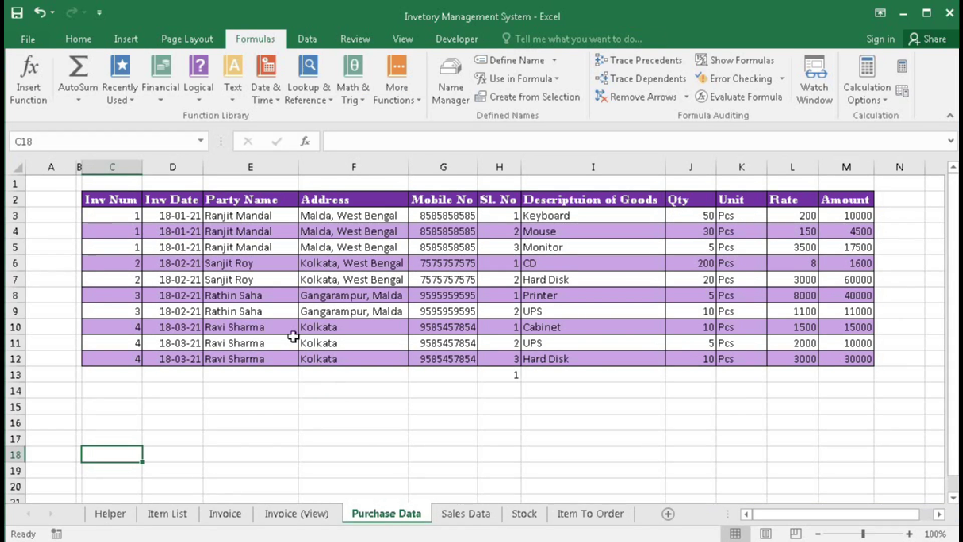
left_click(221, 514)
left_click_drag(138, 346, 492, 357)
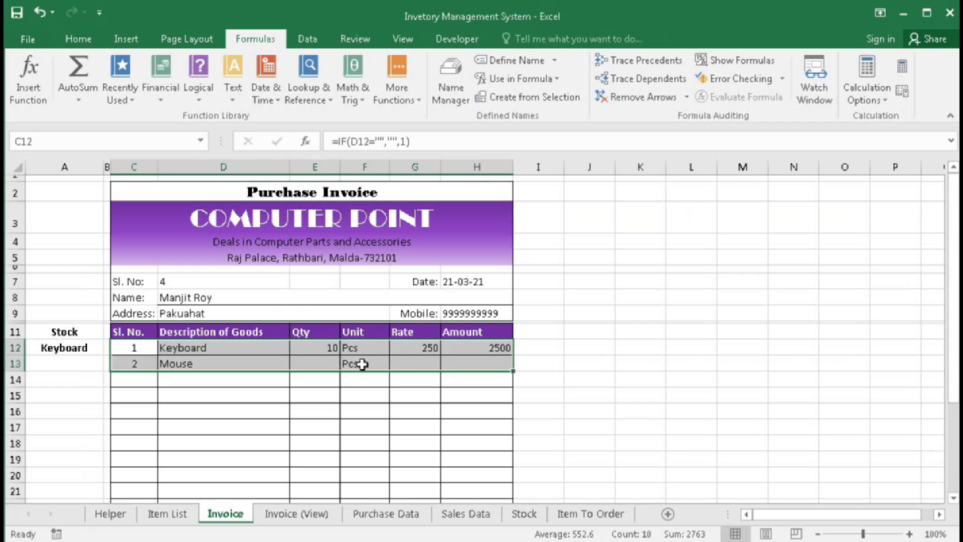
left_click(318, 365)
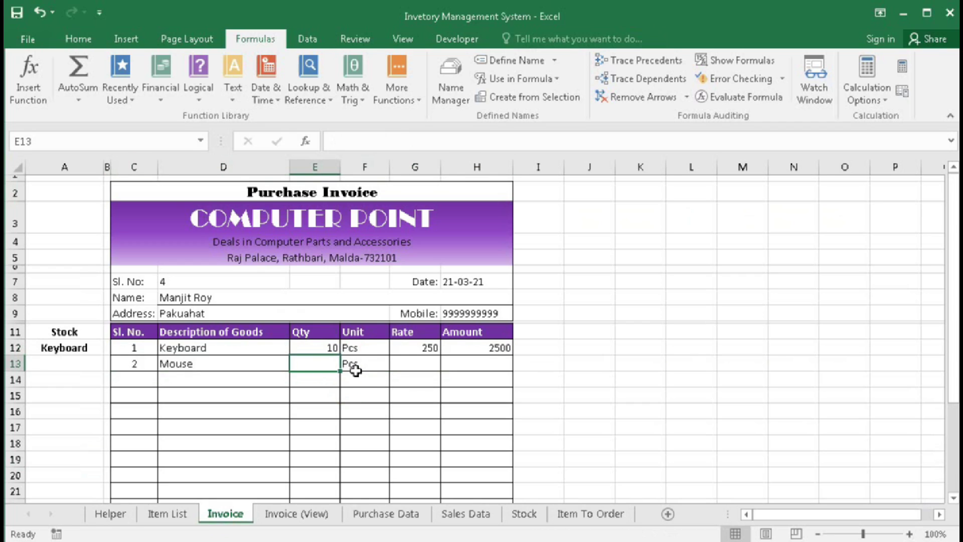
type("5")
key("Tab")
key("Tab")
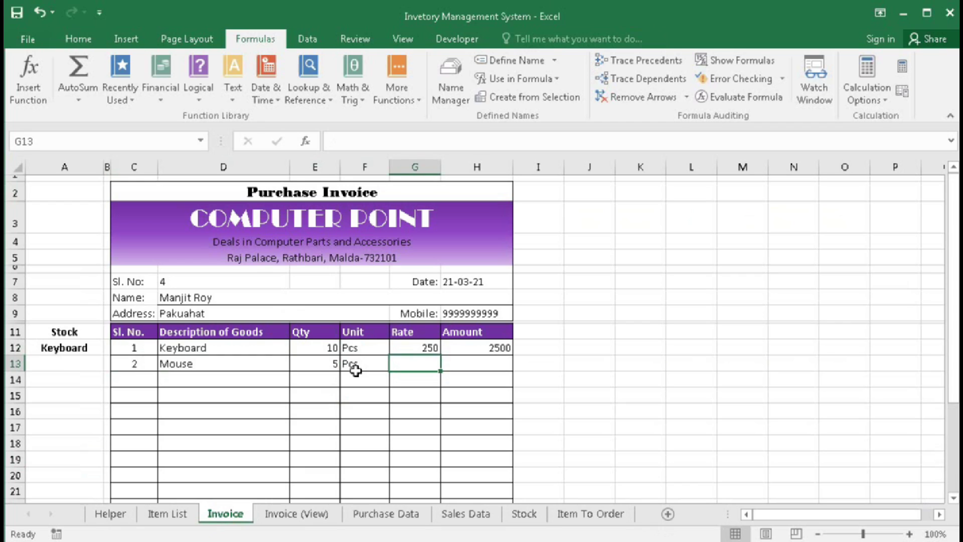
type("200")
key("Tab")
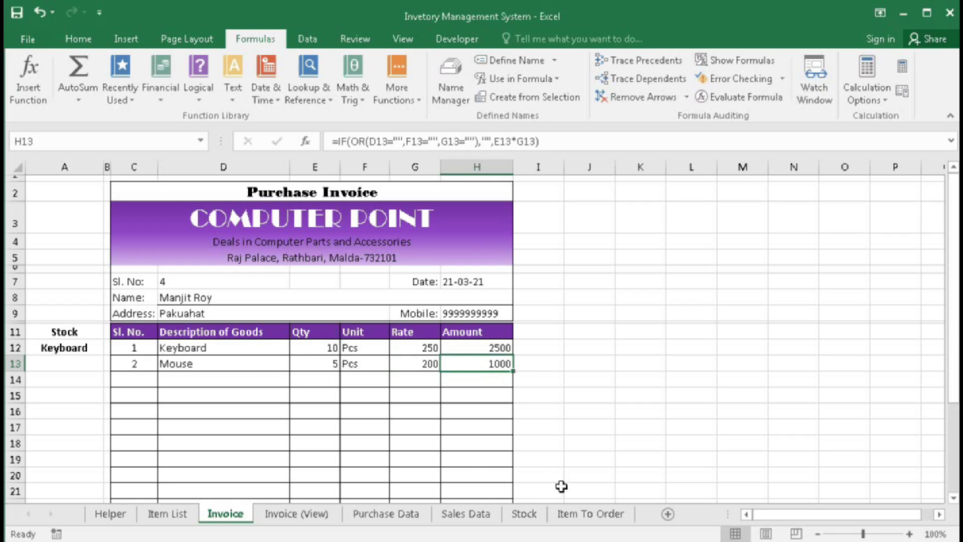
- Check the item list paste line in the macro and clear H13:M14 on the Purchase Data sheet
key("alt+F11")
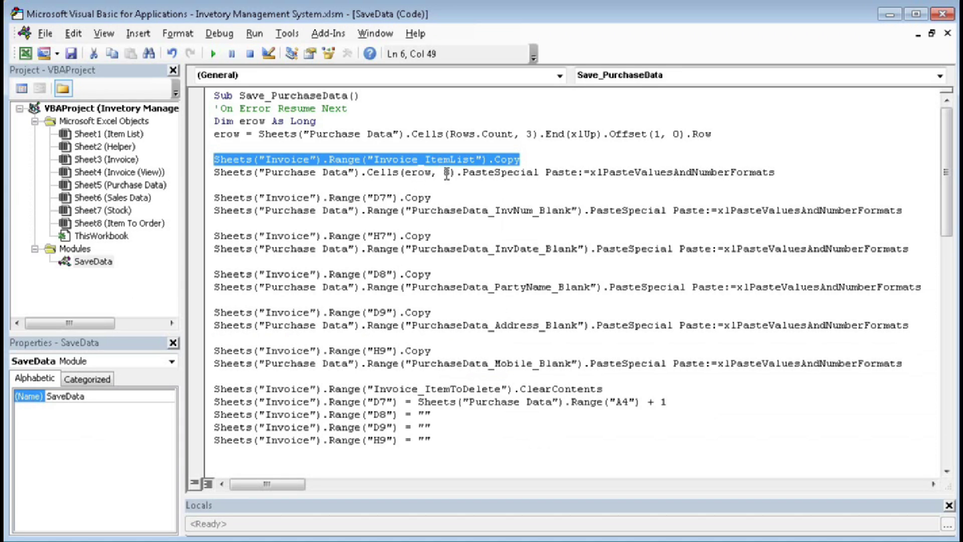
key("alt+F11")
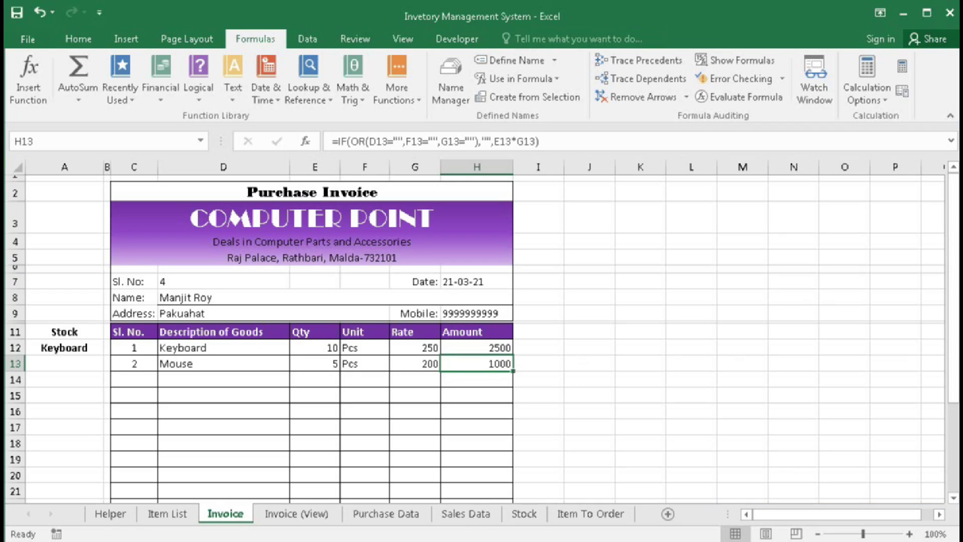
left_click(389, 514)
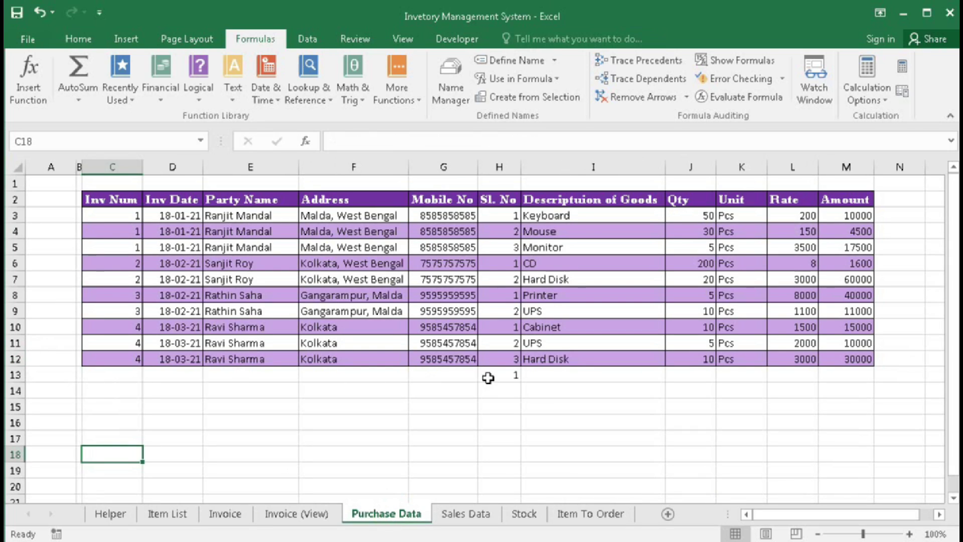
left_click(513, 379)
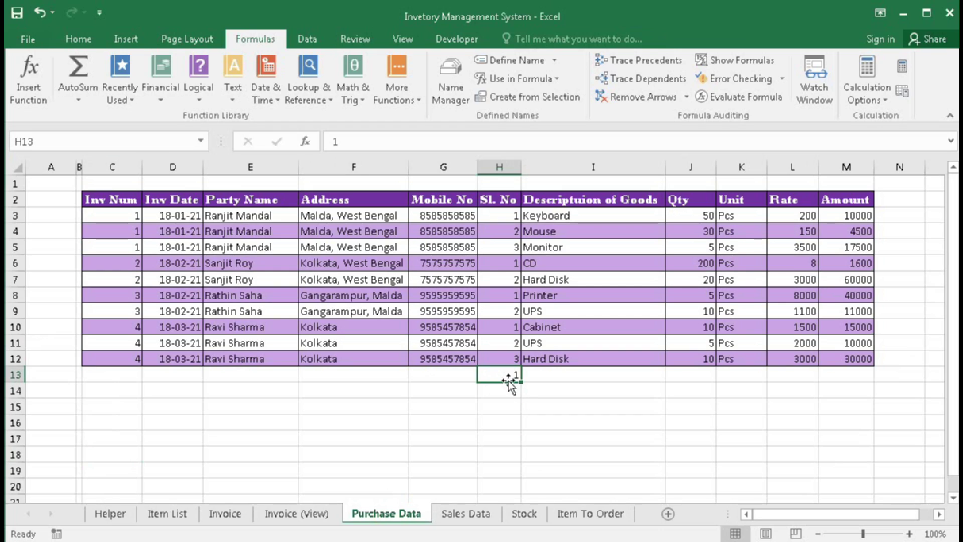
left_click_drag(508, 376, 844, 395)
key("Delete")
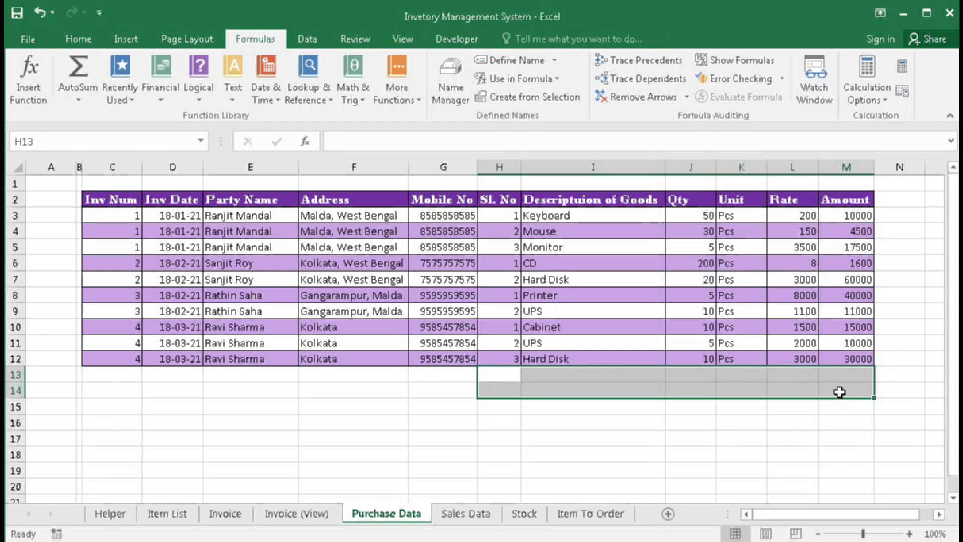
- Compare the Save_PurchaseData line that copies D7 with the invoice serial number cell on the Invoice sheet
key("alt+F11")
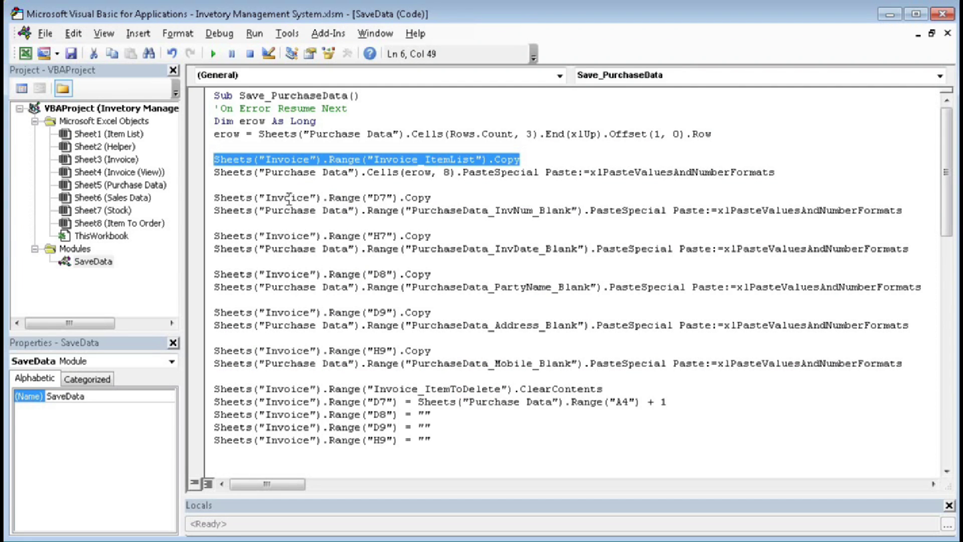
key("alt+F11")
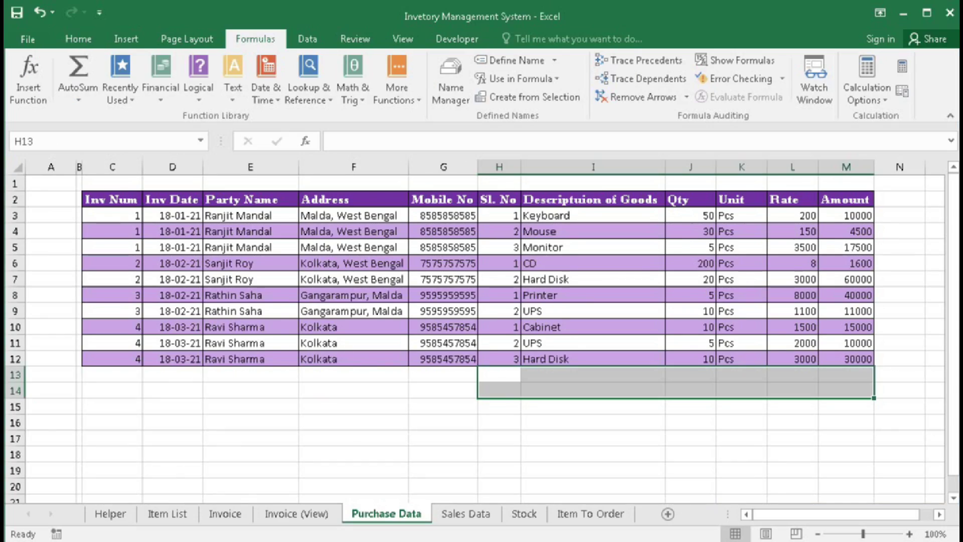
left_click(221, 514)
left_click(182, 284)
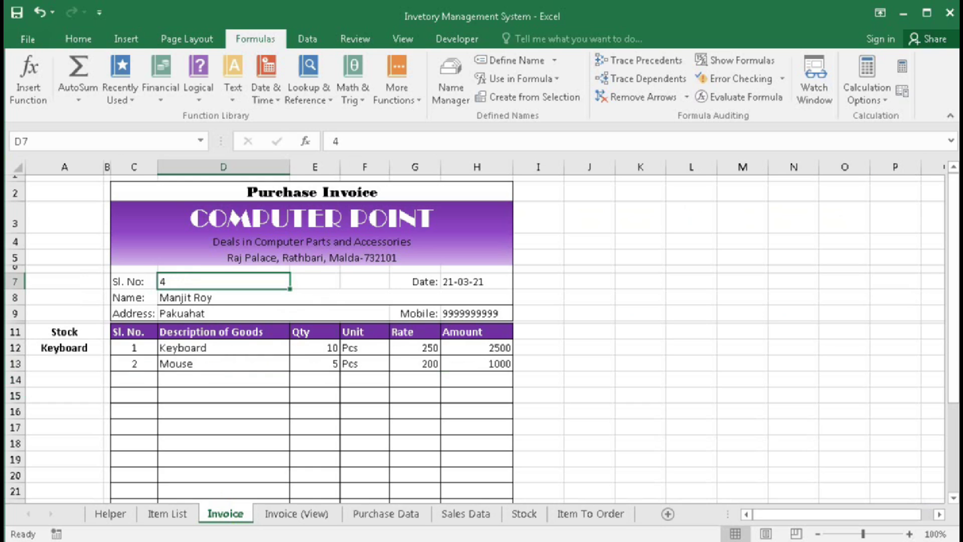
key("alt+F11")
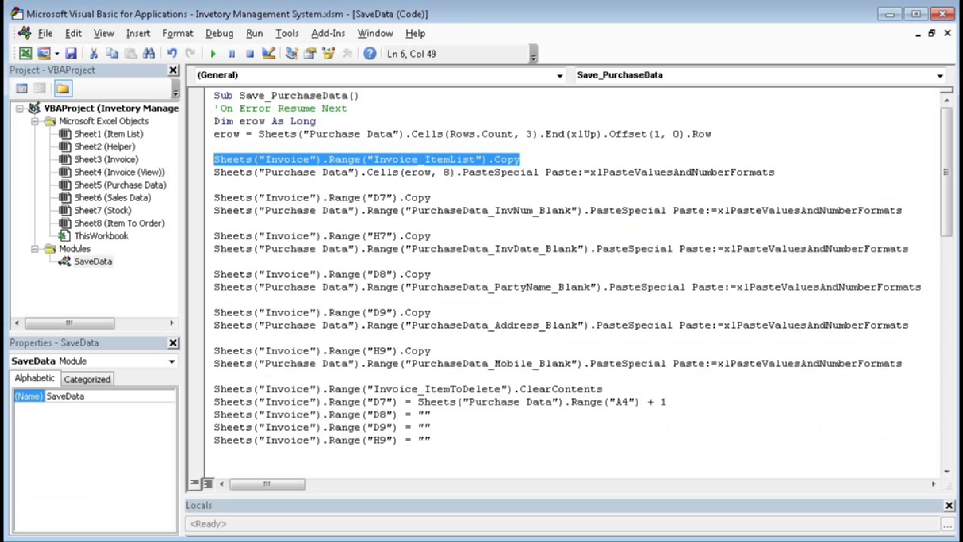
- Enter serial numbers 1 and 2 in H13 and H14 of the Purchase Data sheet
key("alt+F11")
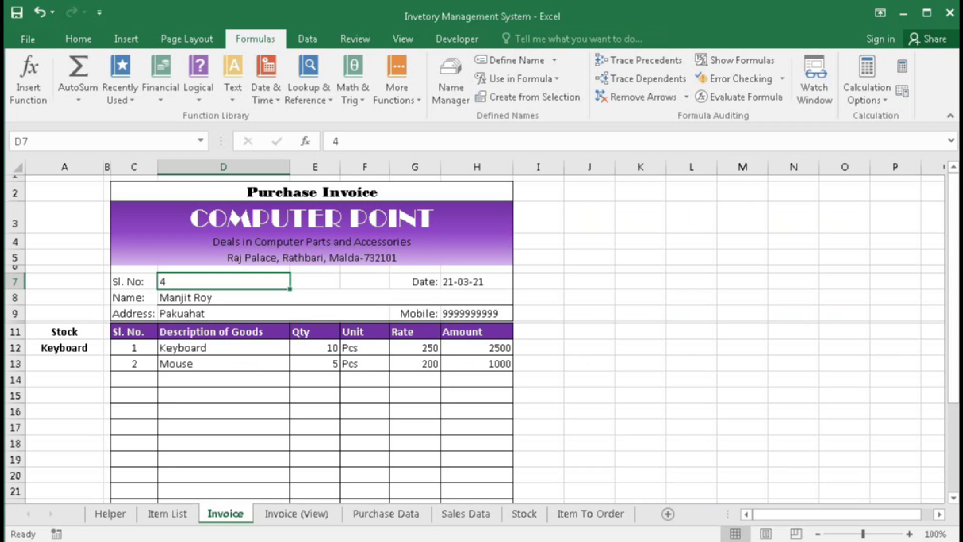
left_click(386, 513)
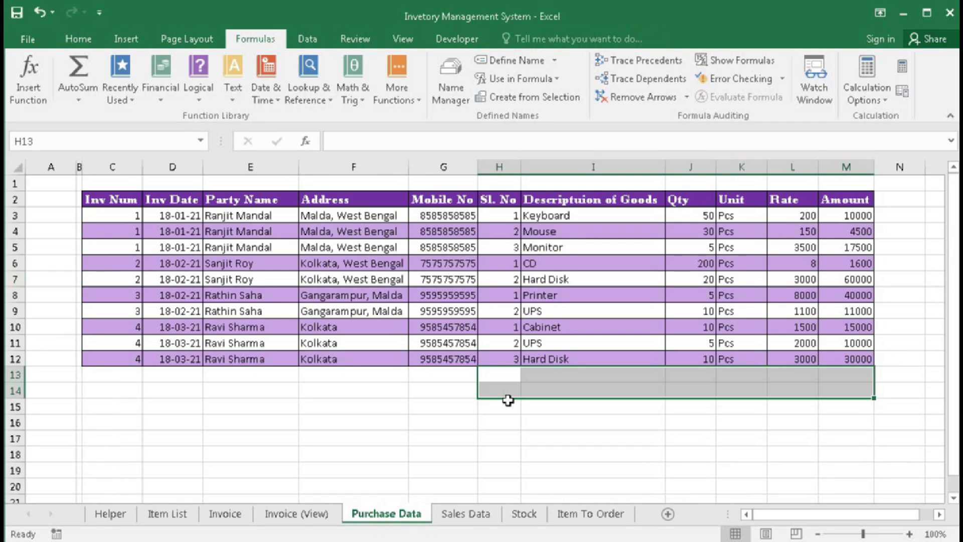
left_click(501, 376)
type("1")
key("Return")
type("2")
left_click(499, 422)
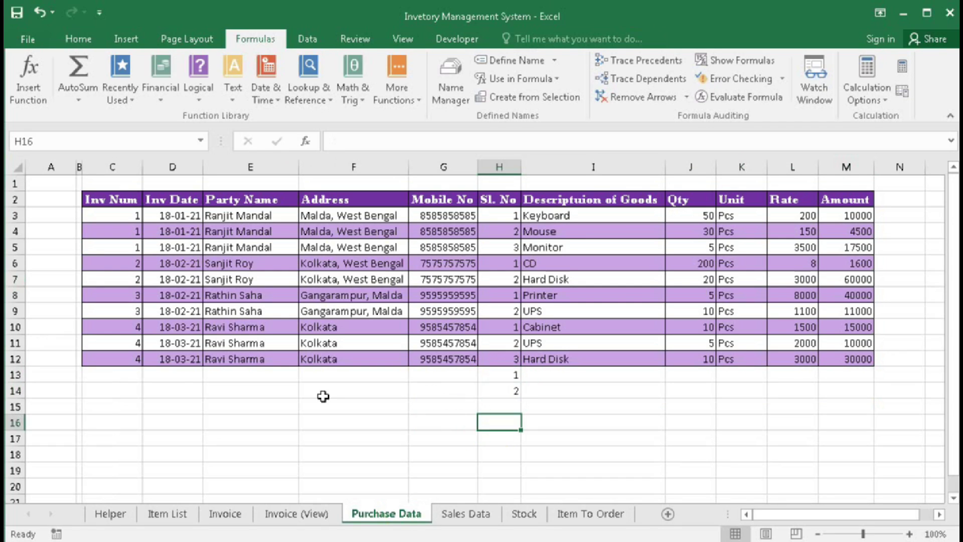
- Examine blank ranges C13:C14 and D13:D14 on Purchase Data against the macro's invoice number and date paste lines
mouse_move(120, 375)
left_mouse_down()
mouse_move(119, 387)
mouse_move(107, 383)
left_mouse_up()
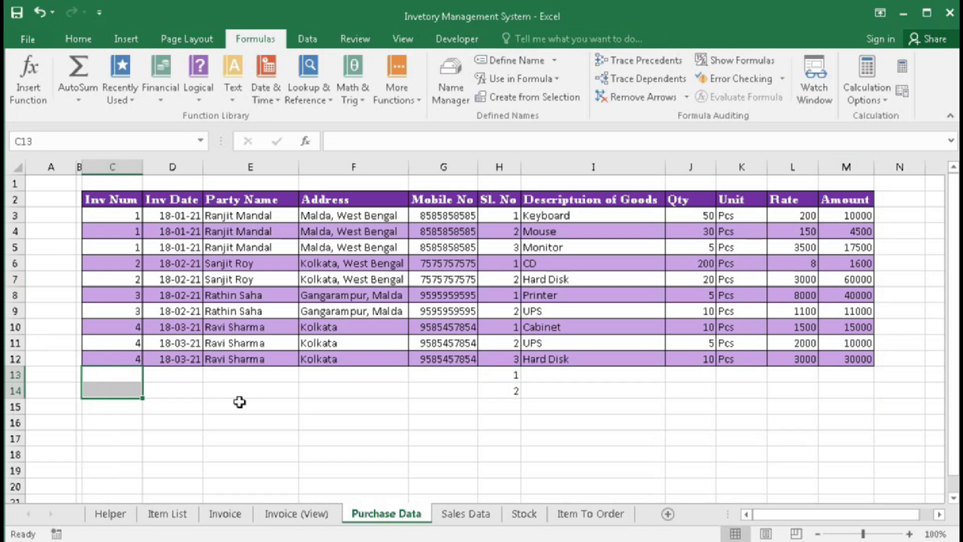
key("alt+F11")
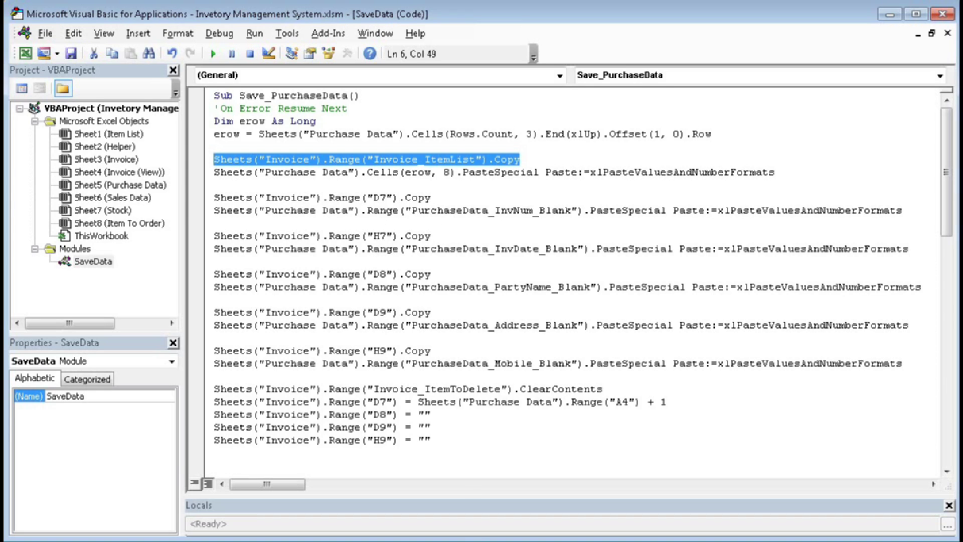
key("alt+F11")
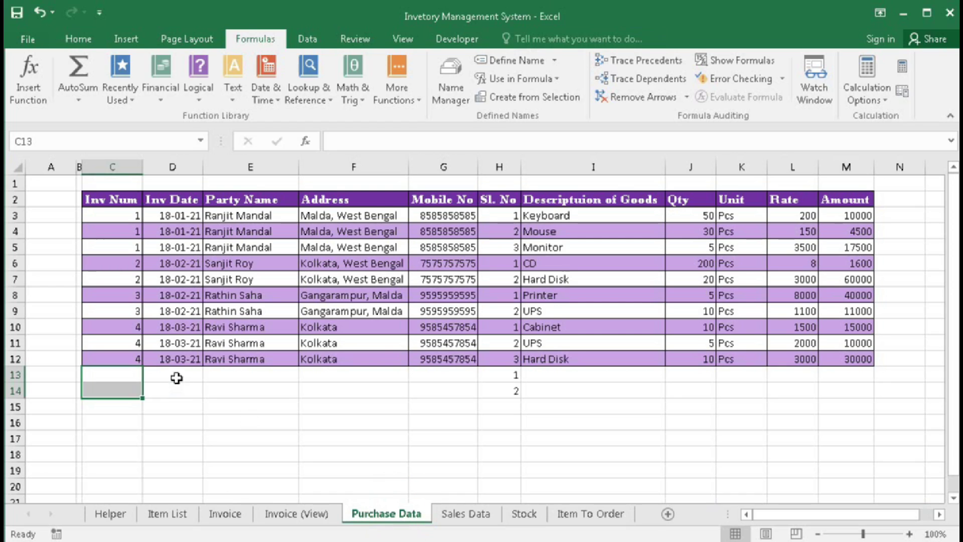
left_click_drag(177, 378, 174, 389)
key("alt+F11")
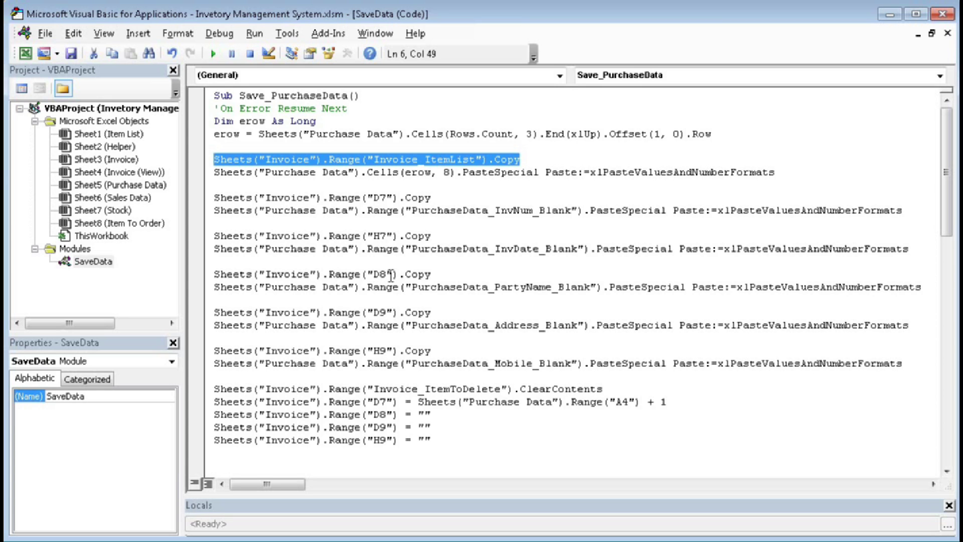
- Examine name cell D8 on the Invoice sheet and the blank party name, address and mobile cells in Purchase Data rows 13–14
key("alt+F11")
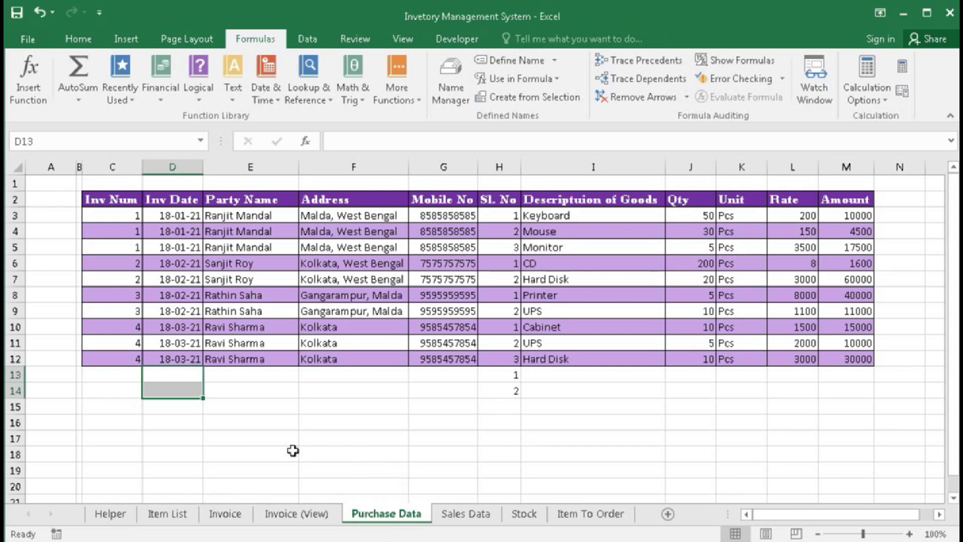
left_click(187, 515)
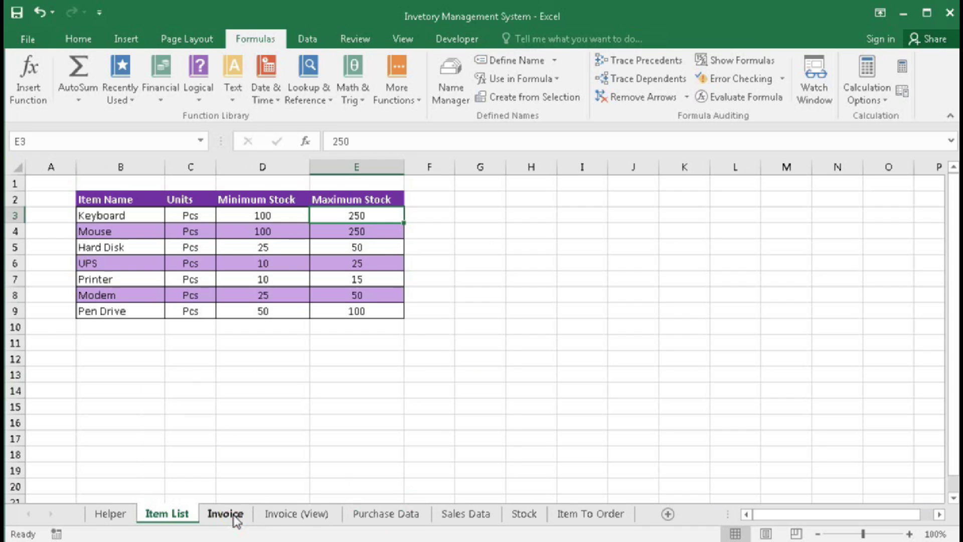
left_click(229, 515)
left_click(190, 300)
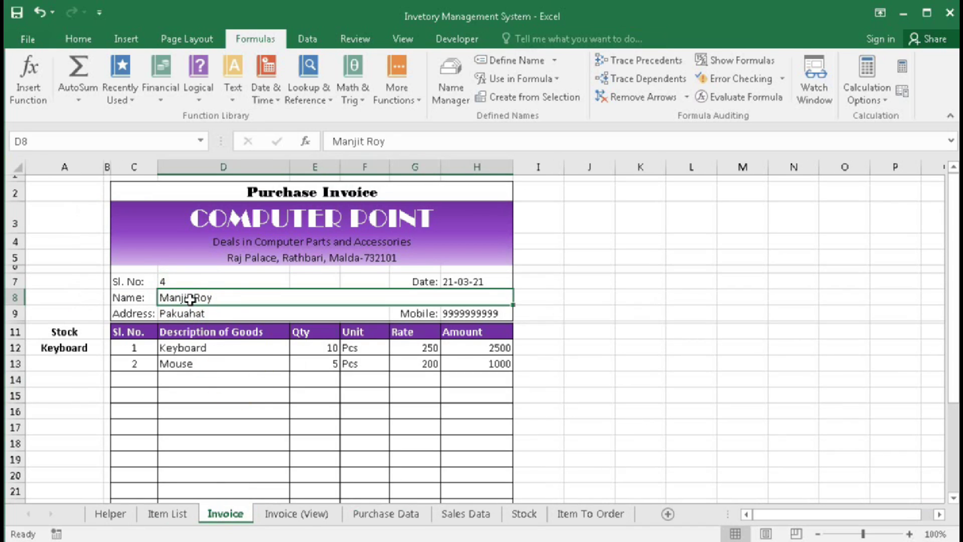
left_click(372, 515)
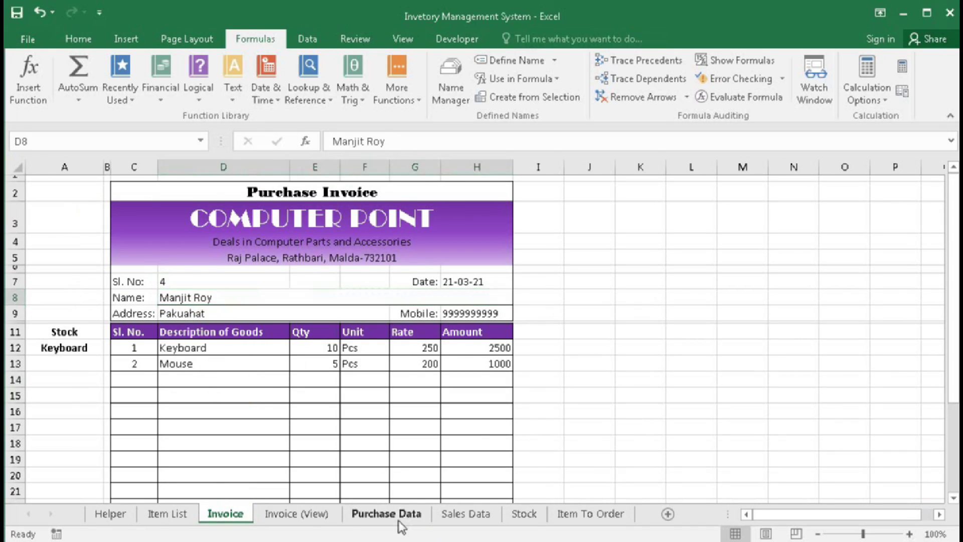
left_click_drag(257, 378, 326, 387)
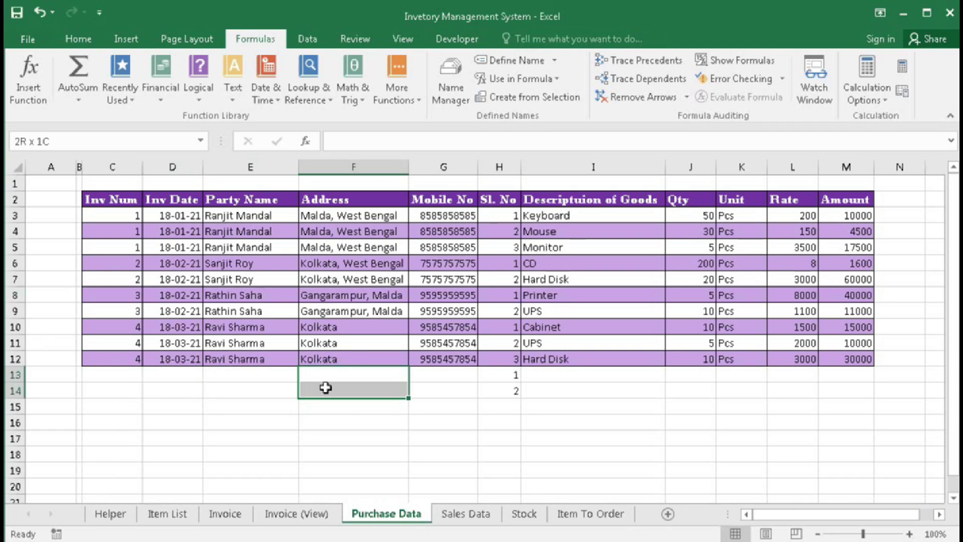
left_click_drag(436, 371, 437, 385)
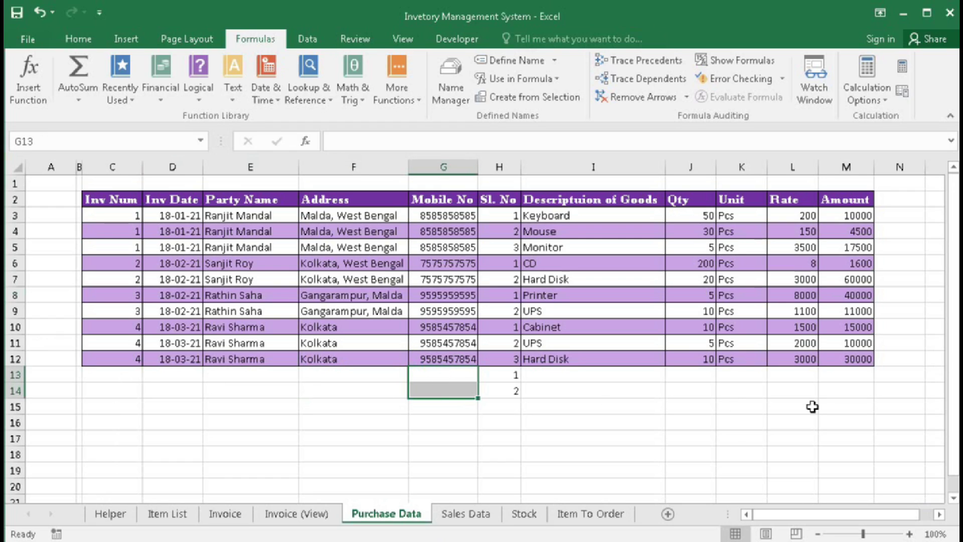
- Highlight the Save_PurchaseData lines that copy and paste the invoice header fields, and the start of the Invoice_ItemToDelete ClearContents line
key("alt+F11")
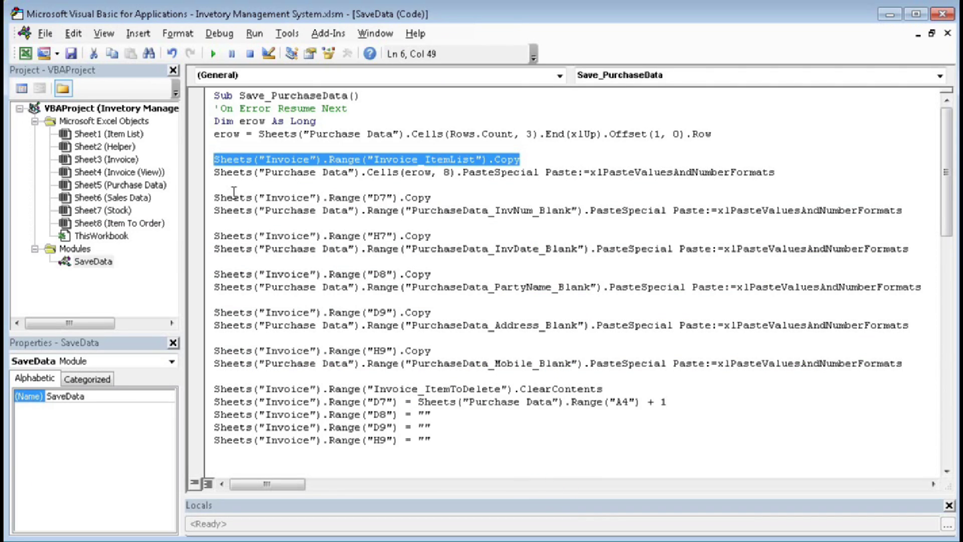
left_click_drag(232, 198, 905, 364)
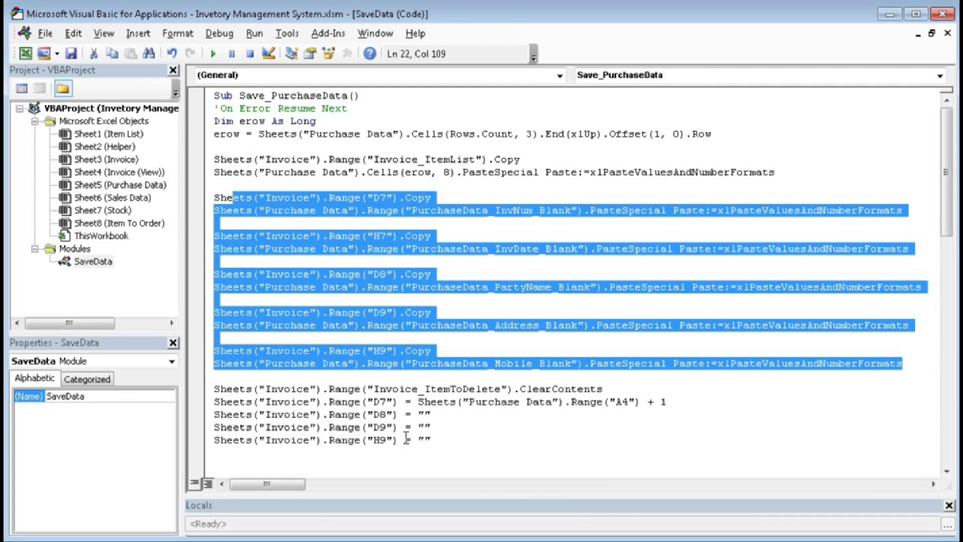
left_click_drag(212, 389, 377, 389)
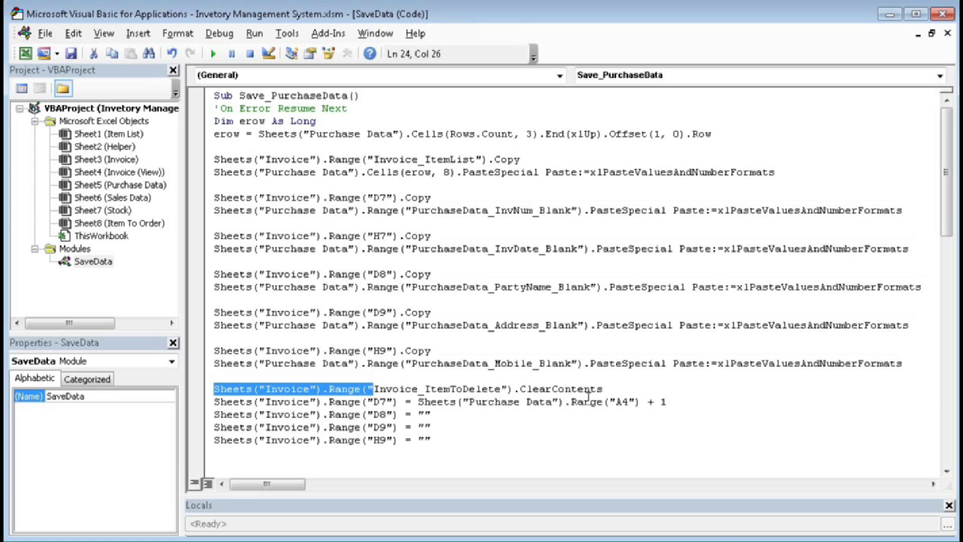
- Examine the item rows on the Invoice sheet that the ClearContents line applies to
key("alt+F11")
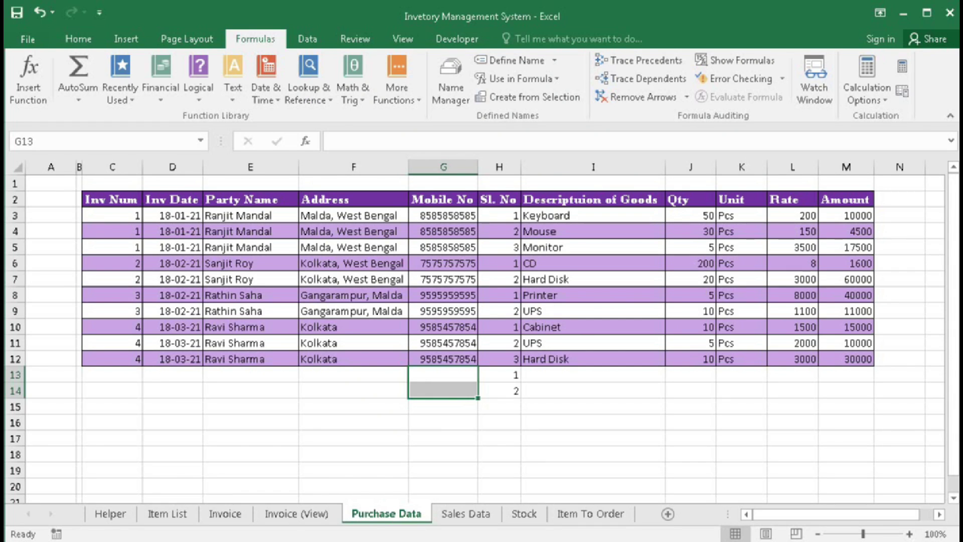
left_click(223, 513)
left_click_drag(137, 348, 139, 466)
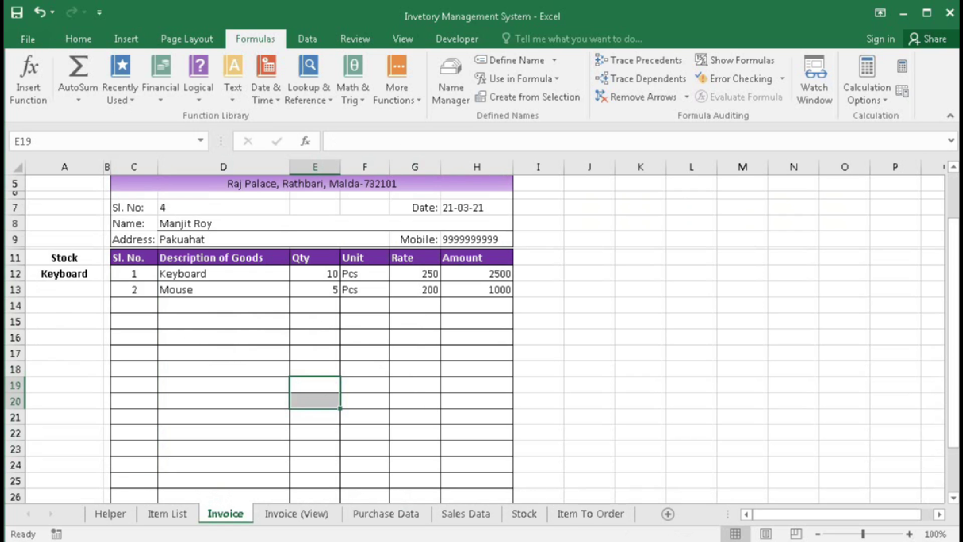
- Compare the macro line that resets D7 with the Invoice sheet's serial number cell and the Purchase Data sheet
key("alt+F11")
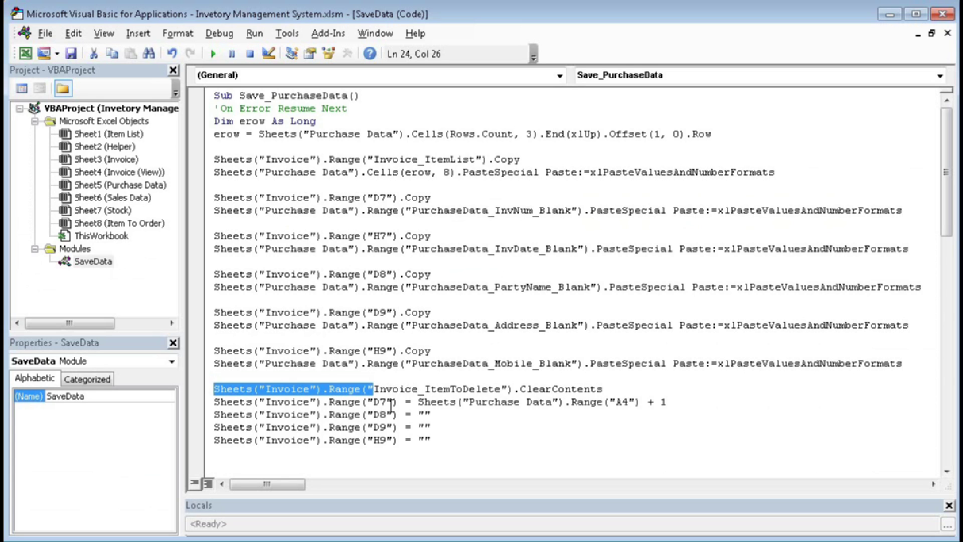
key("alt+F11")
left_click(168, 210)
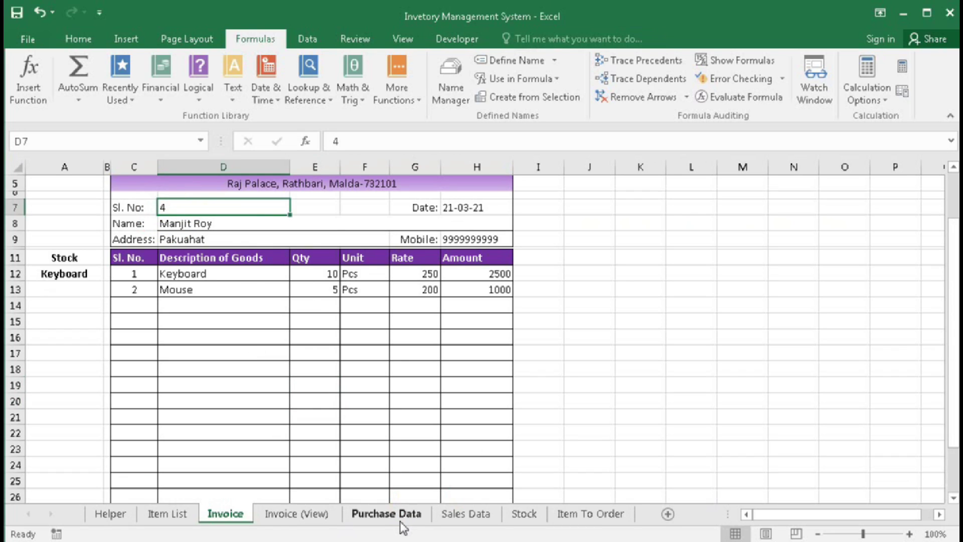
left_click(386, 513)
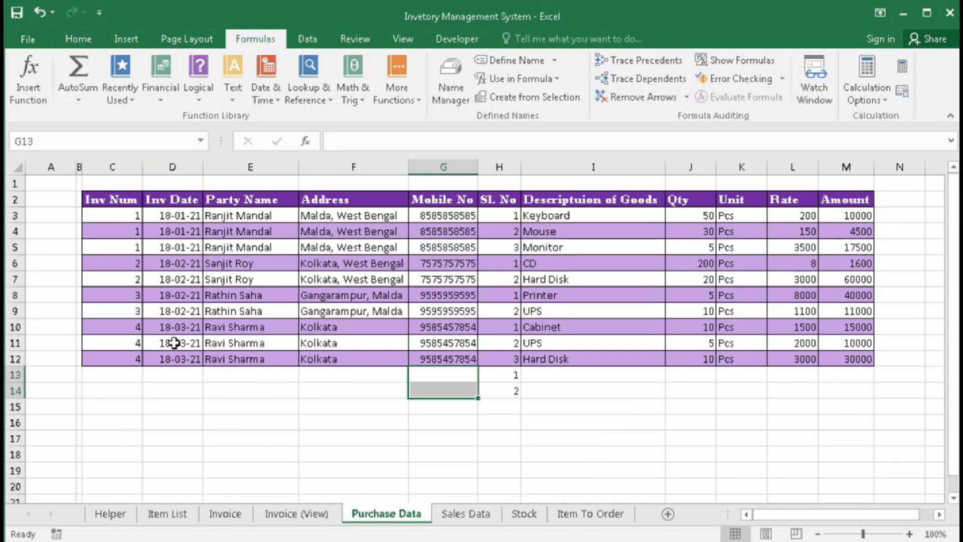
- Add the label "Last Inv Num" in cell A2 of the Purchase Data sheet and widen column A to fit it
left_click(126, 360)
left_click(52, 215)
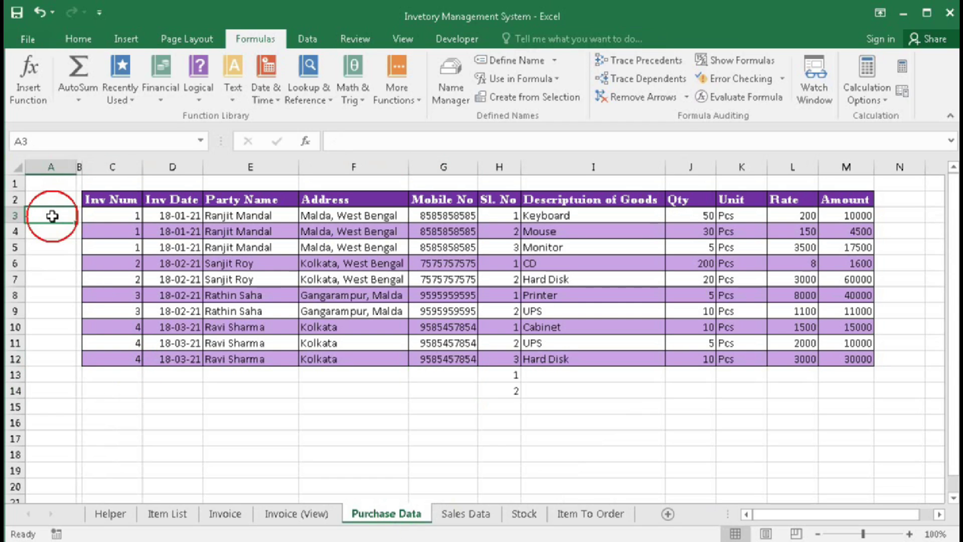
left_click(54, 198)
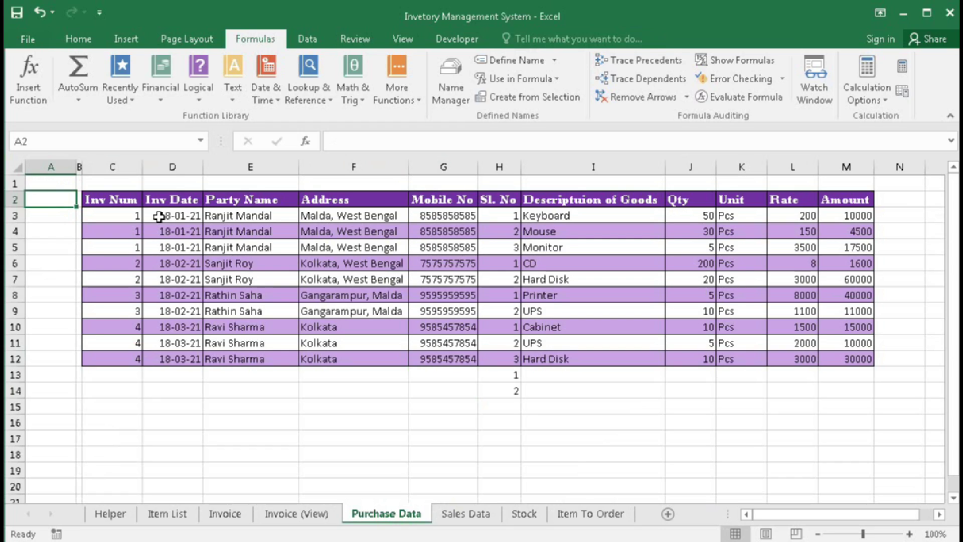
type("Last")
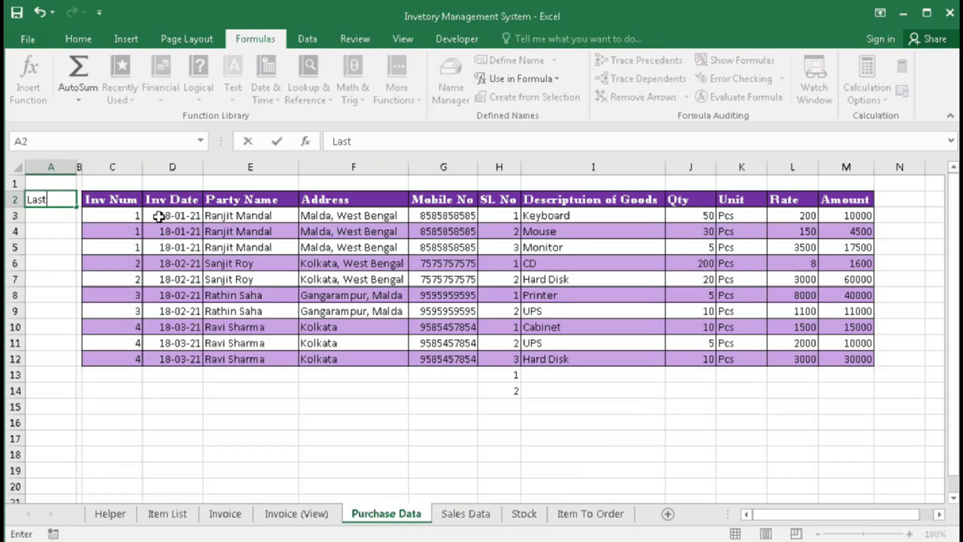
type(" Inv Nu")
key("Return")
double_click(78, 167)
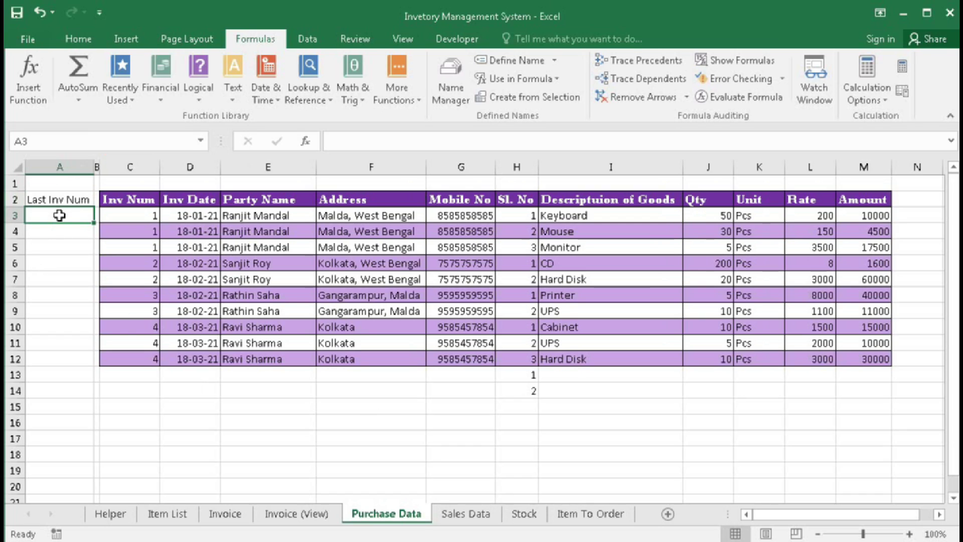
- Start a new workbook-scoped defined name called PurchaseData_InvNum
type("=")
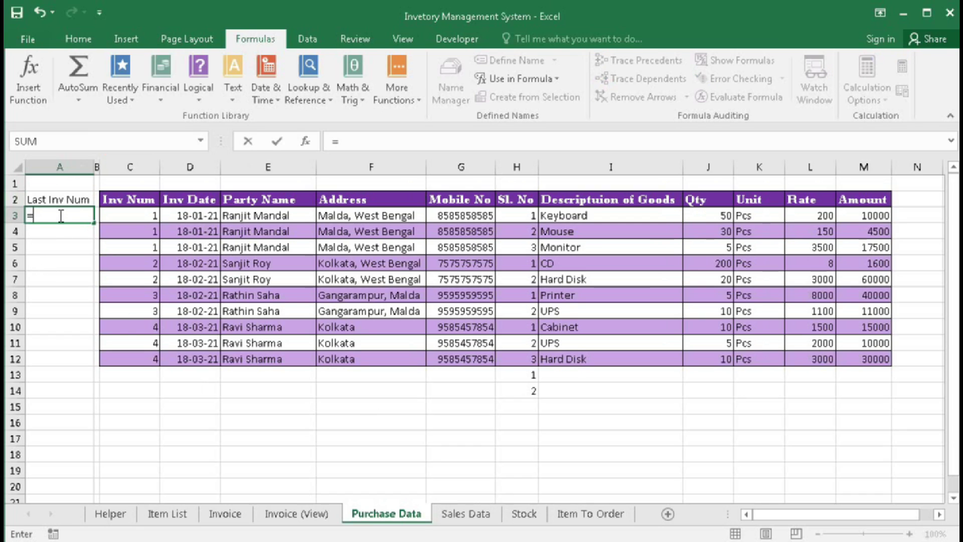
key("Escape")
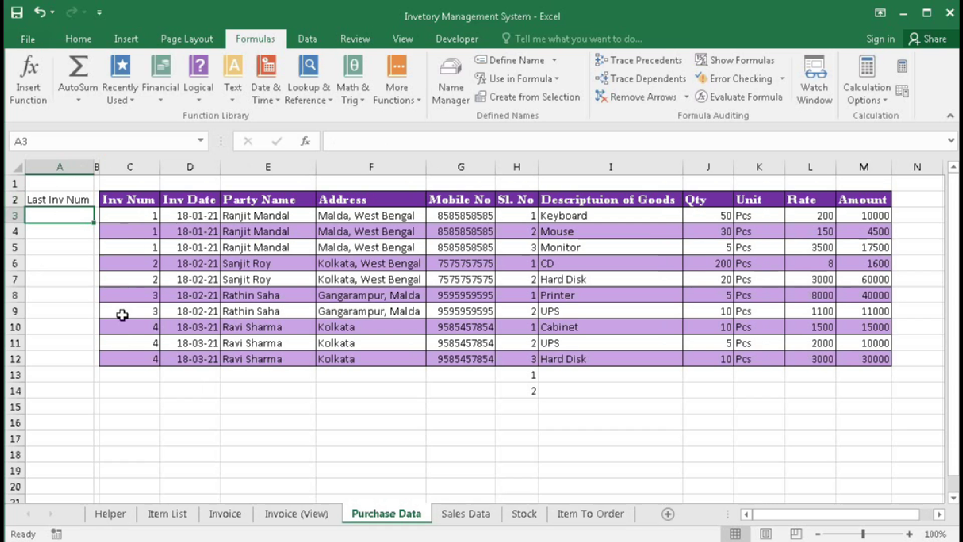
left_click(445, 94)
left_click(532, 98)
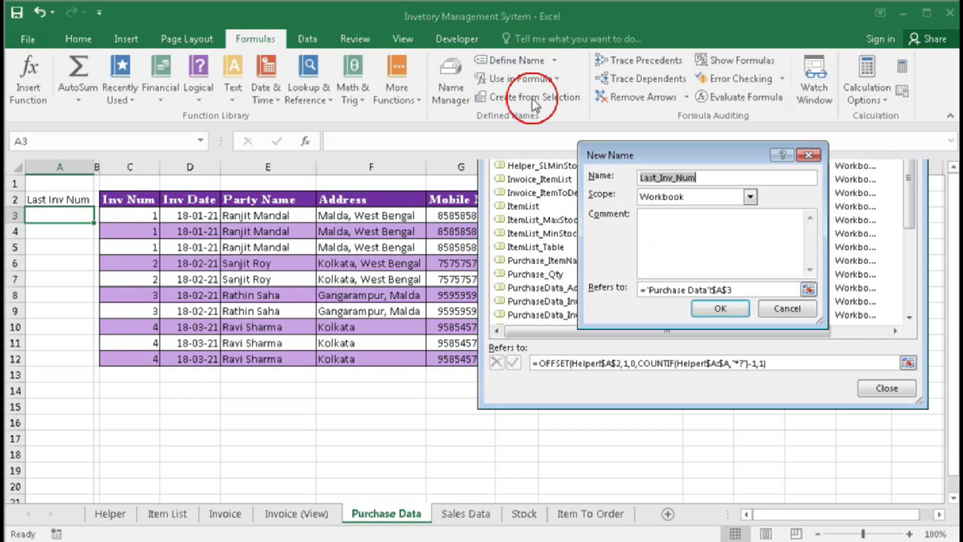
type("PurchaseData")
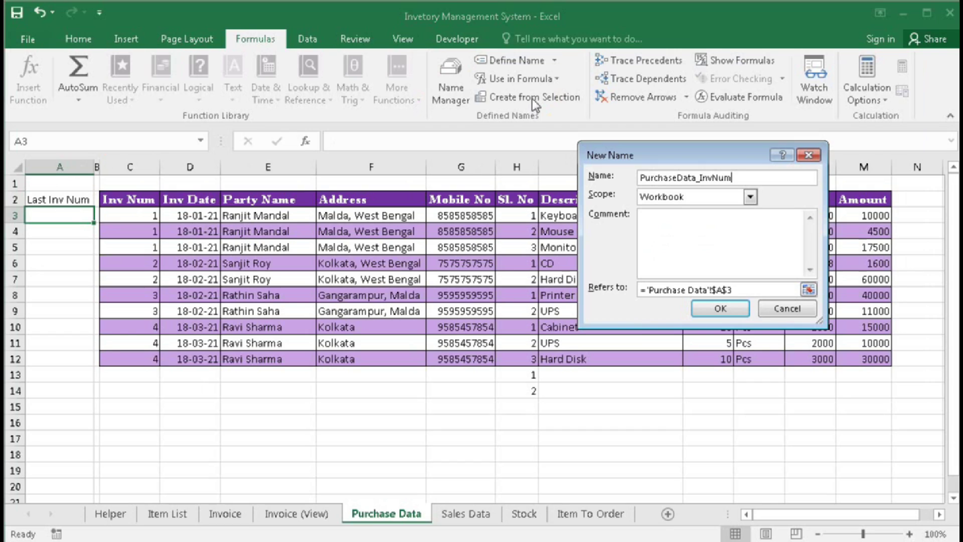
- Define the new name's reference as =OFFSET('Purchase Data'!$C$2,0,0,COUNTA('Purchase Data'!$C:$C)-1,1) and save it
left_click(722, 290)
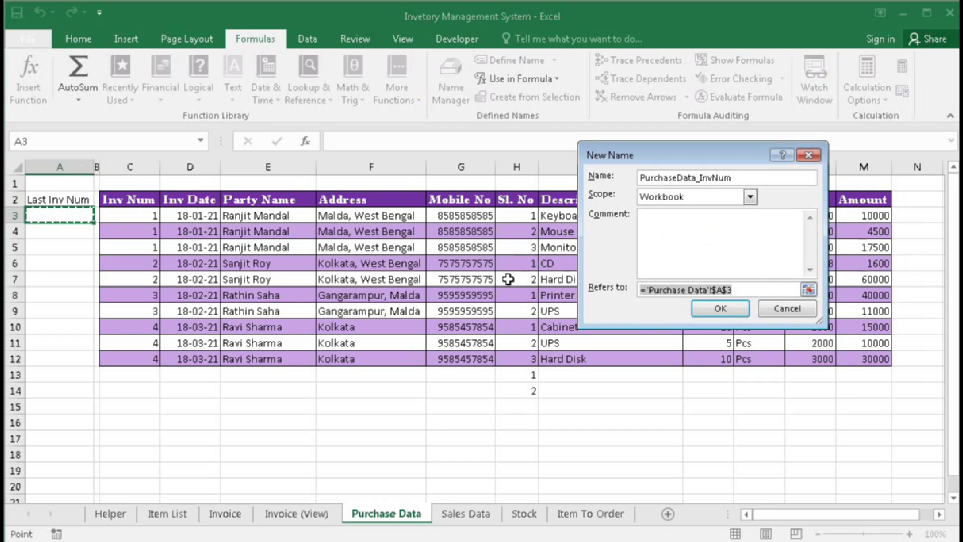
key("BackSpace")
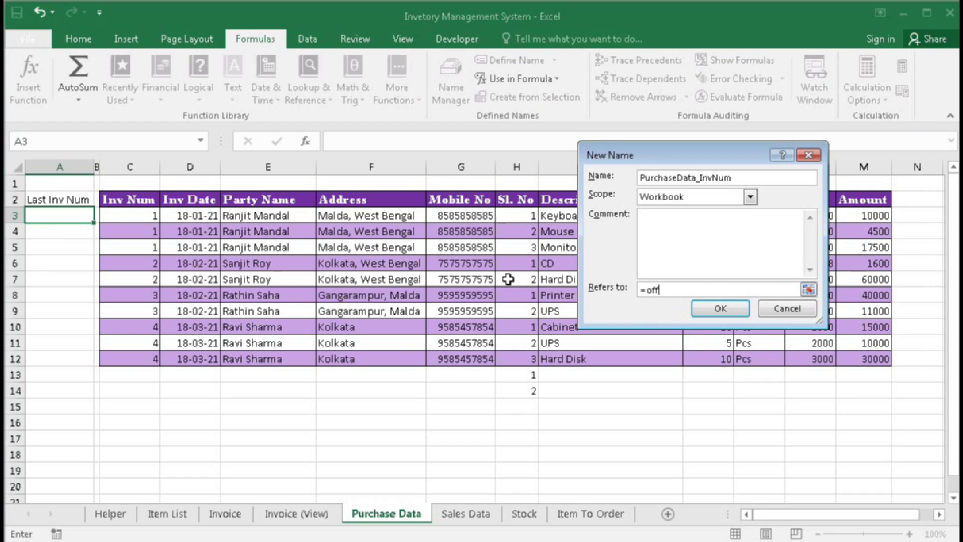
type("offset(")
left_click(128, 199)
type(",0,")
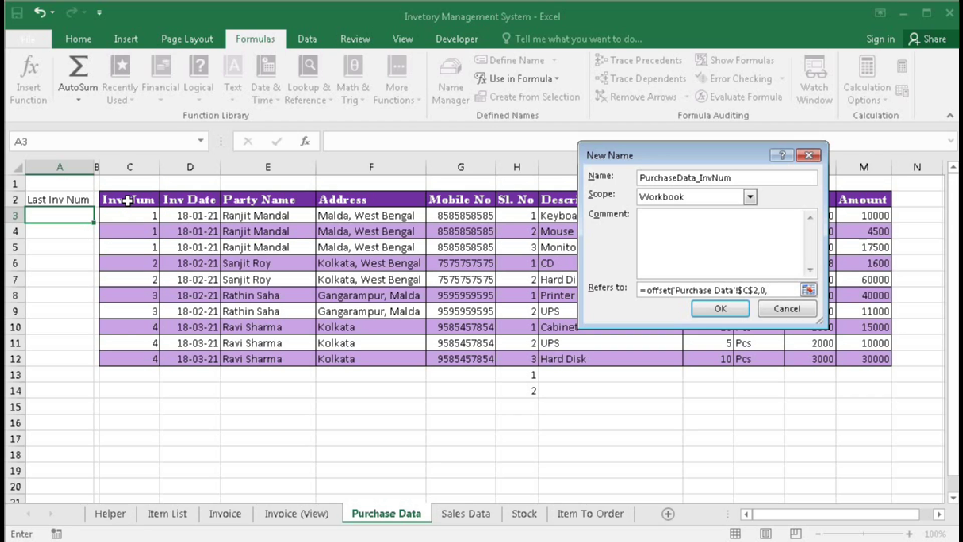
type("0,counta(")
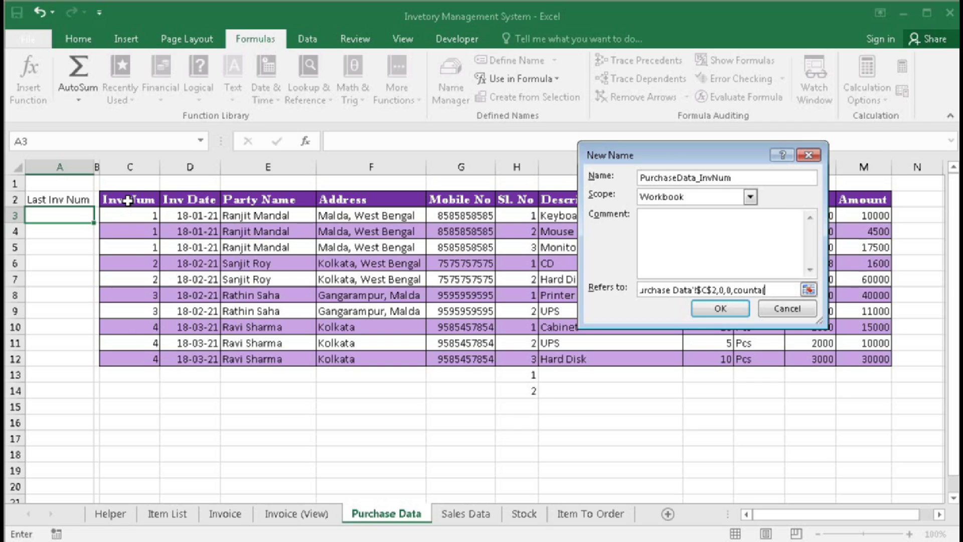
left_click(130, 167)
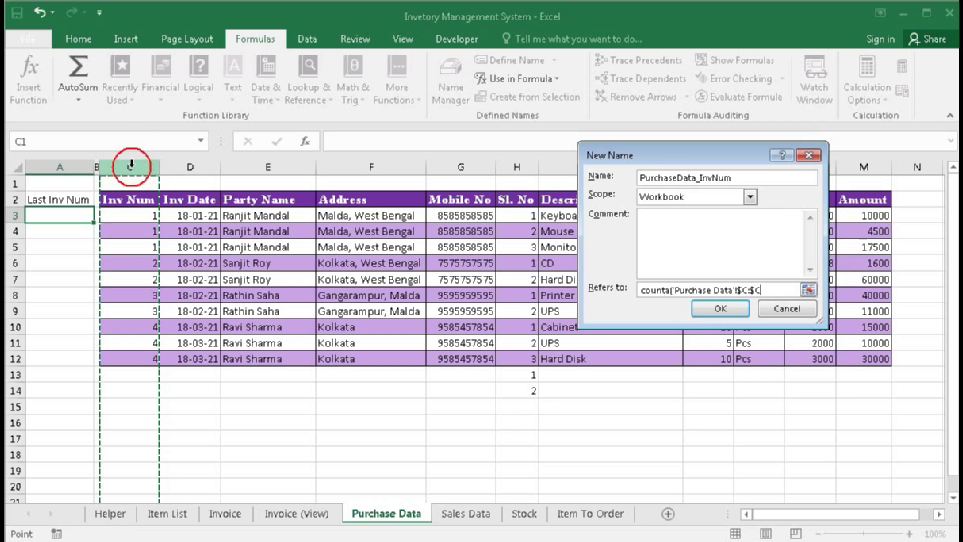
type(")-1,1)")
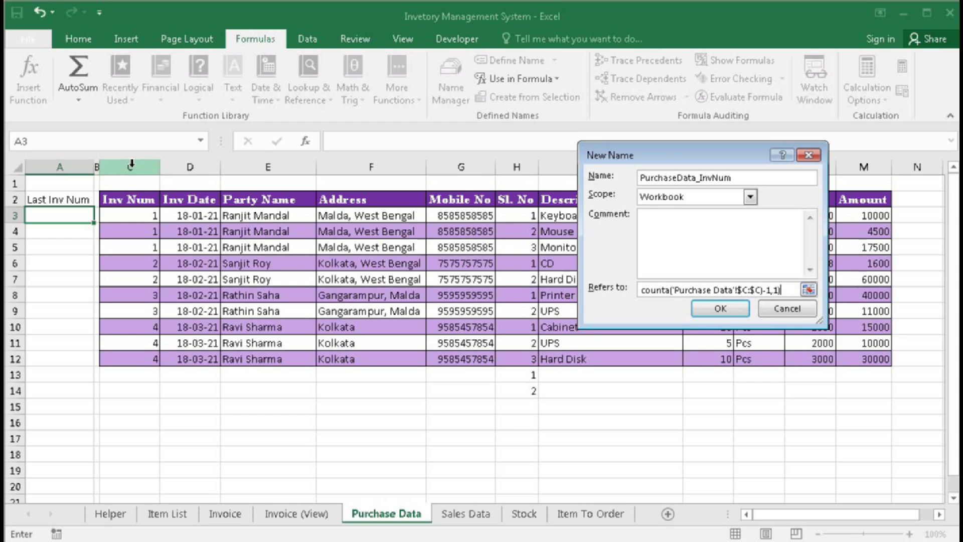
left_click(721, 308)
- Change the row offset in the PurchaseData_InvNum formula to 1, save it and check the range it covers
left_click(673, 357)
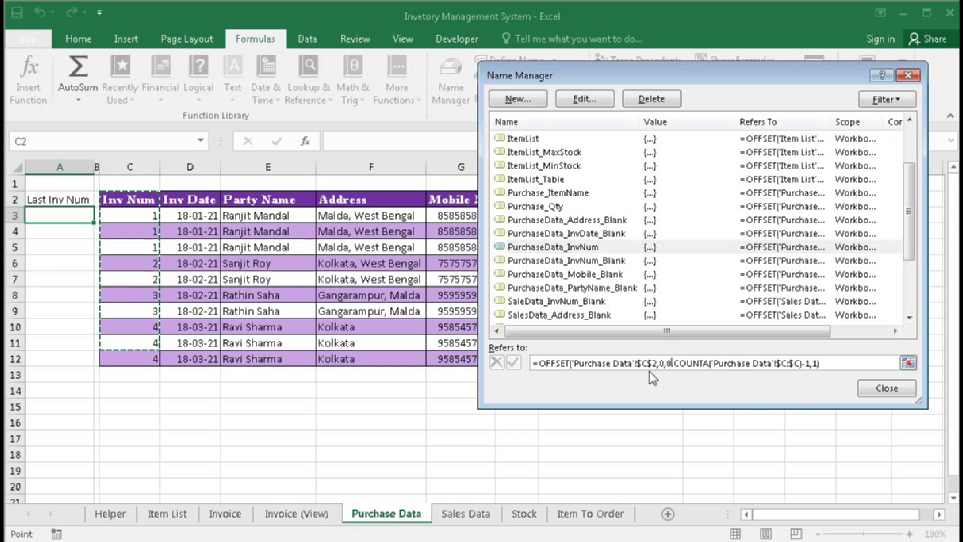
left_click(666, 364)
key("BackSpace")
type("1")
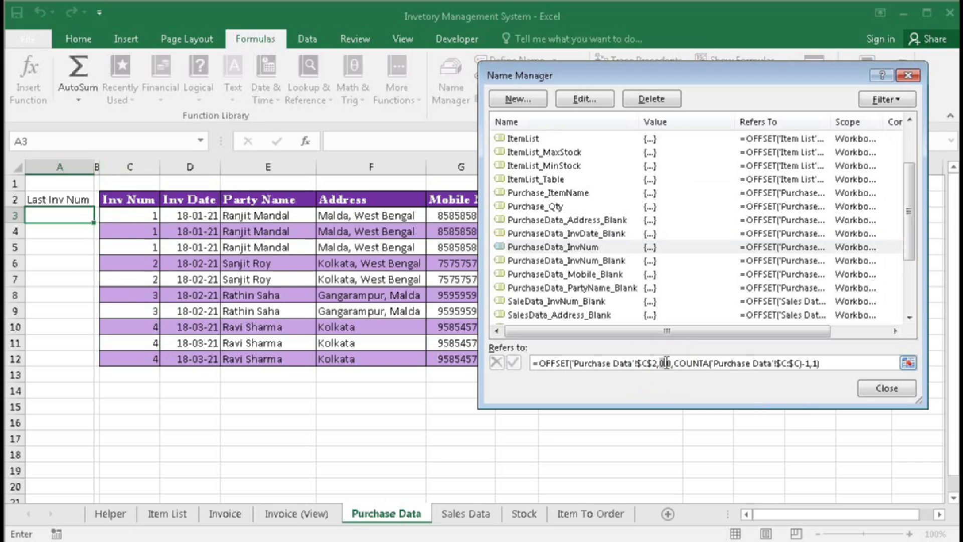
left_click(513, 362)
left_click(574, 363)
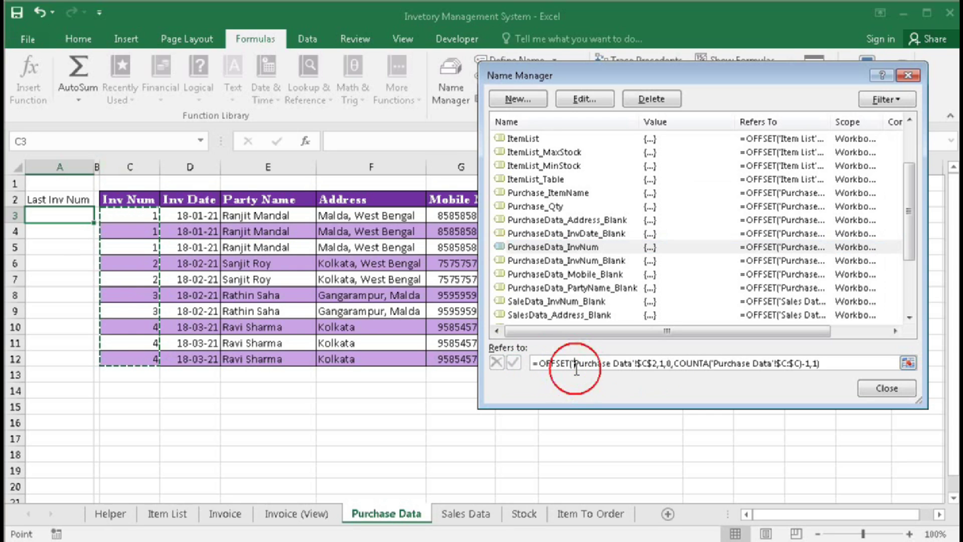
left_click(887, 388)
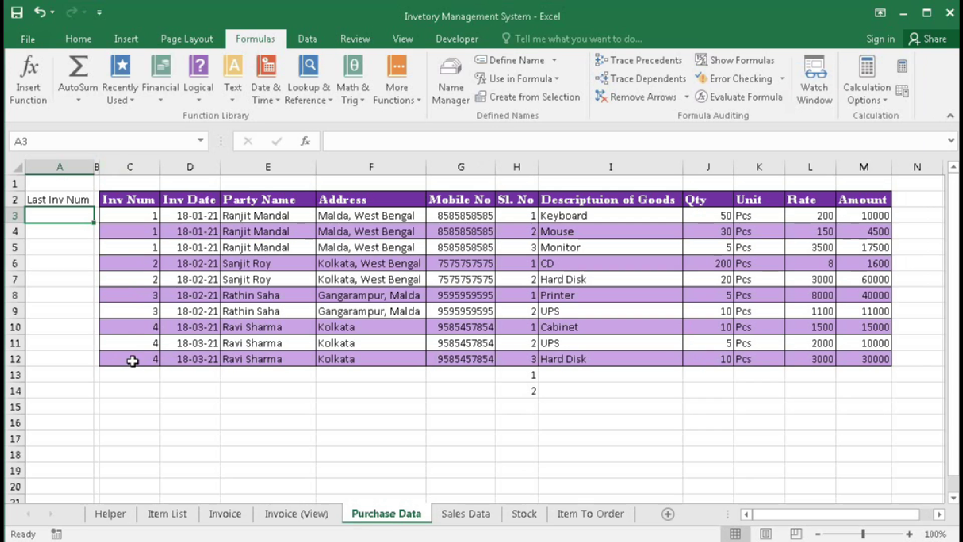
- Enter =MAX(PurchaseData_InvNum) in cell A3 under the Last Inv Num label
type("=")
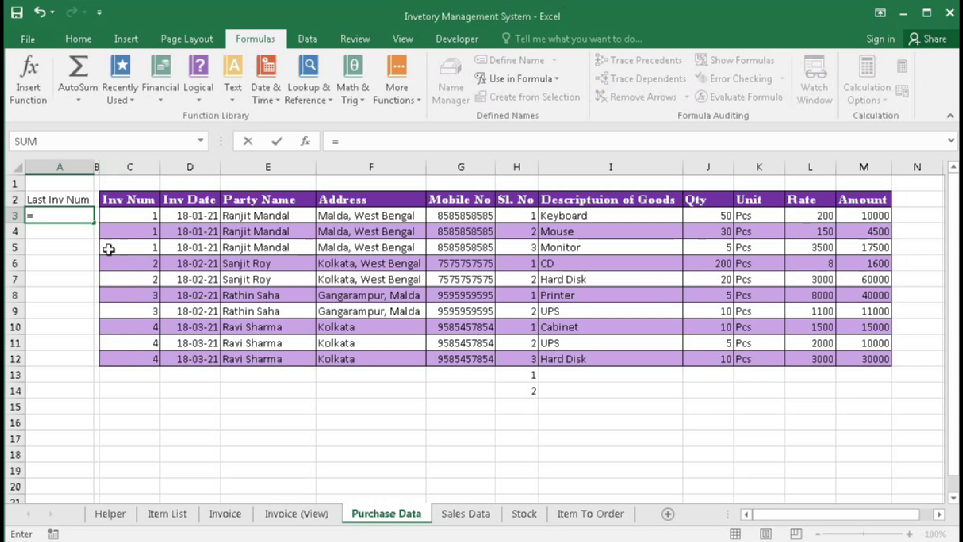
type("max")
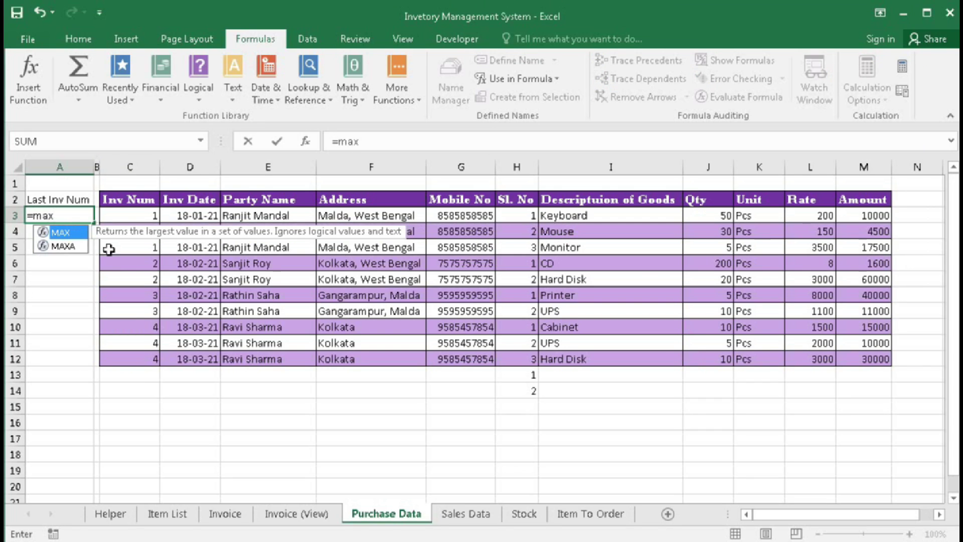
type("(pur")
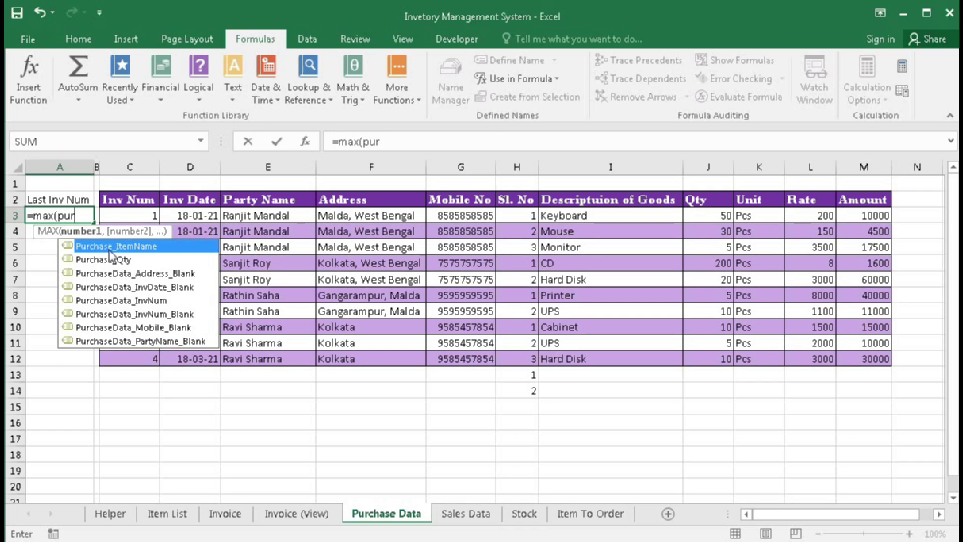
key("Down")
key("Down")
key("Down")
key("Down")
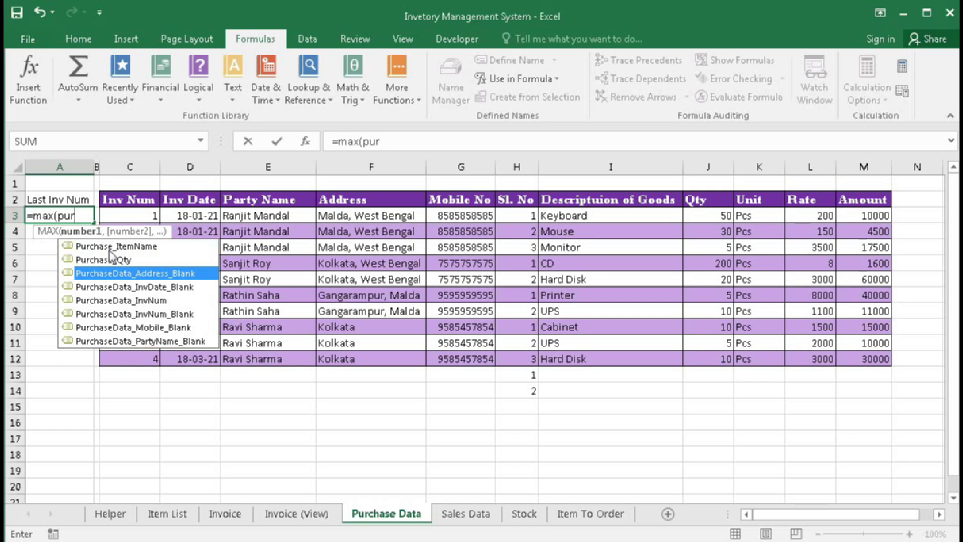
key("Tab")
type(")")
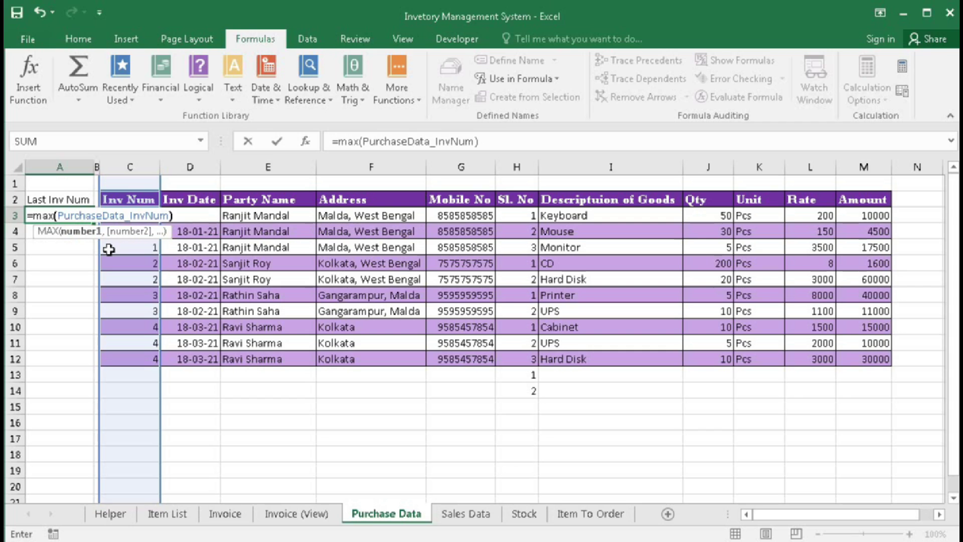
key("Return")
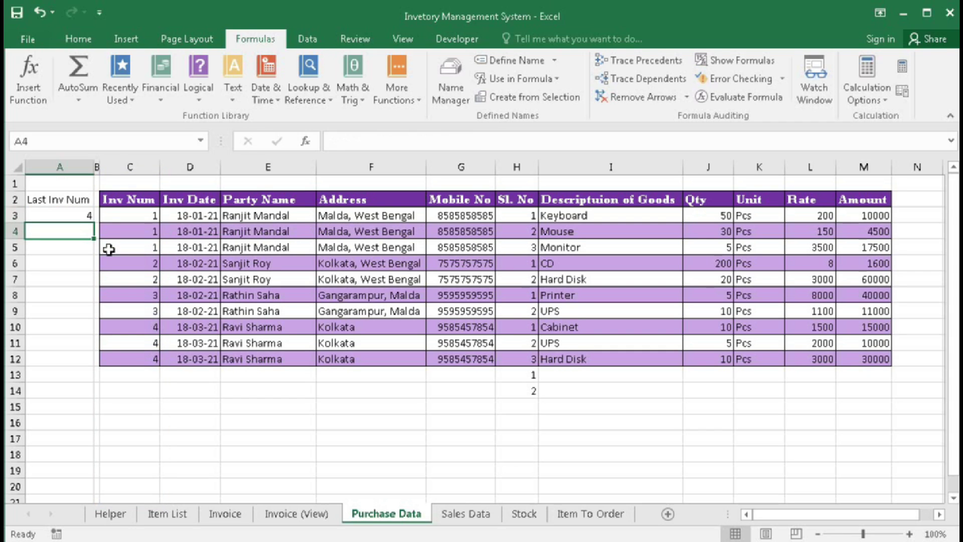
- In the VBA editor, change the Purchase Data cell reference in the Save_PurchaseData line for D7 to A3
left_click(70, 215)
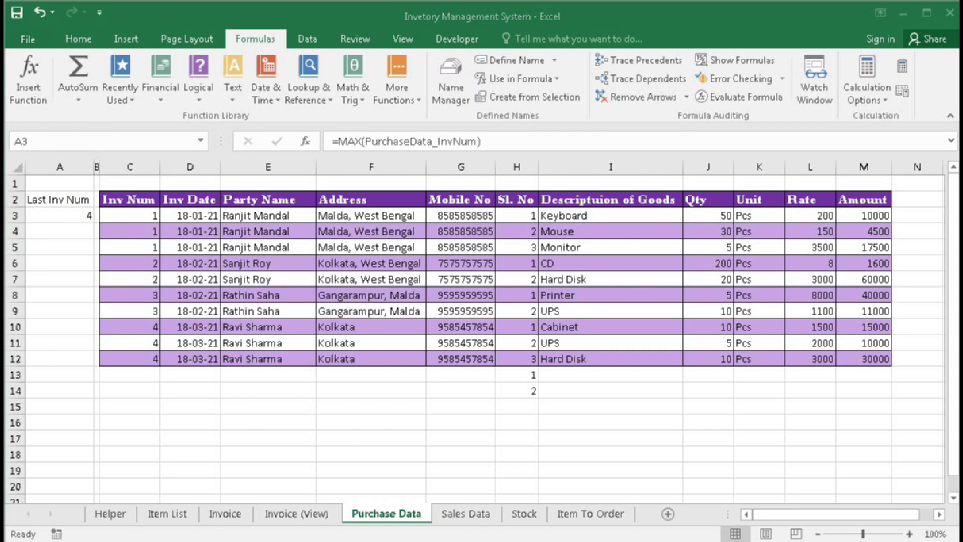
key("alt+F11")
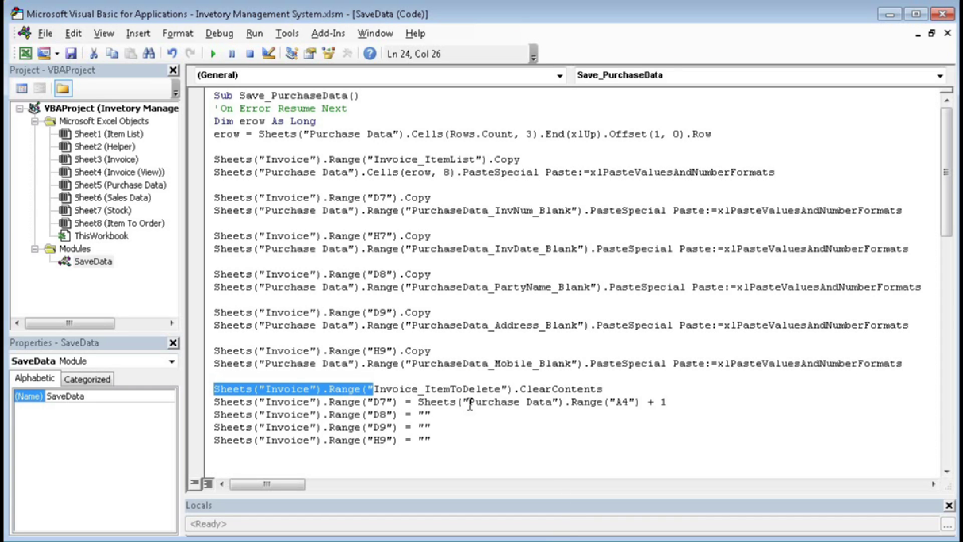
left_click_drag(622, 401, 629, 402)
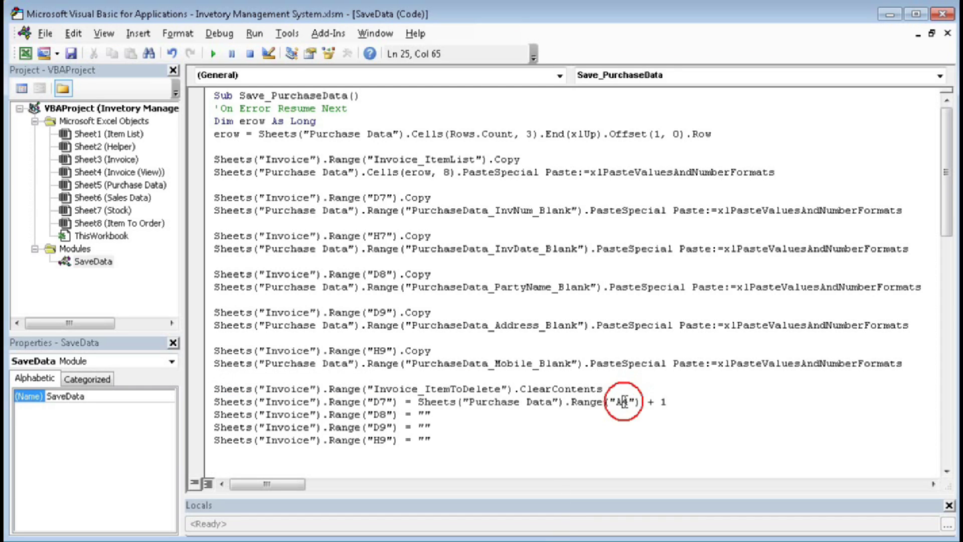
type("3")
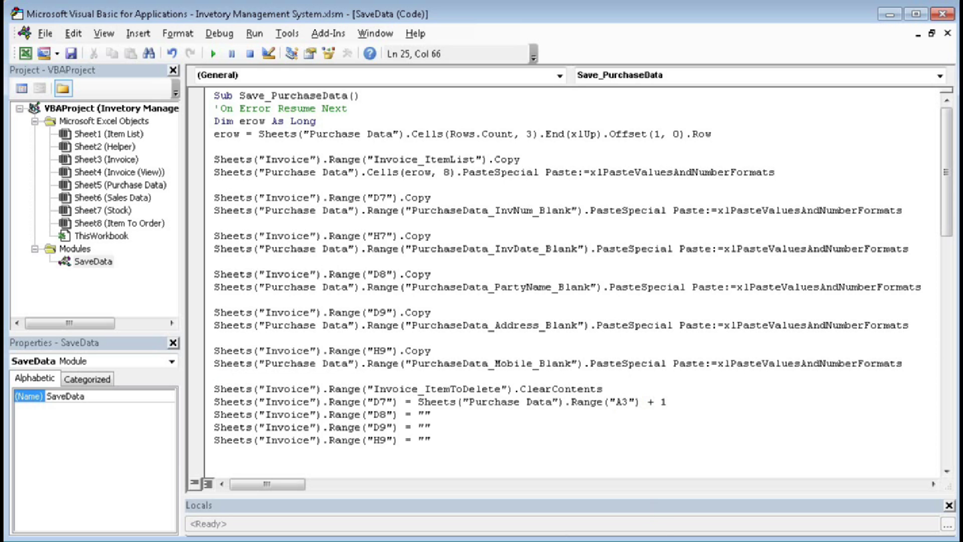
- Compare the macro lines that empty D8, D9 and H9 with the name, address and mobile cells on the Invoice sheet
key("alt+F11")
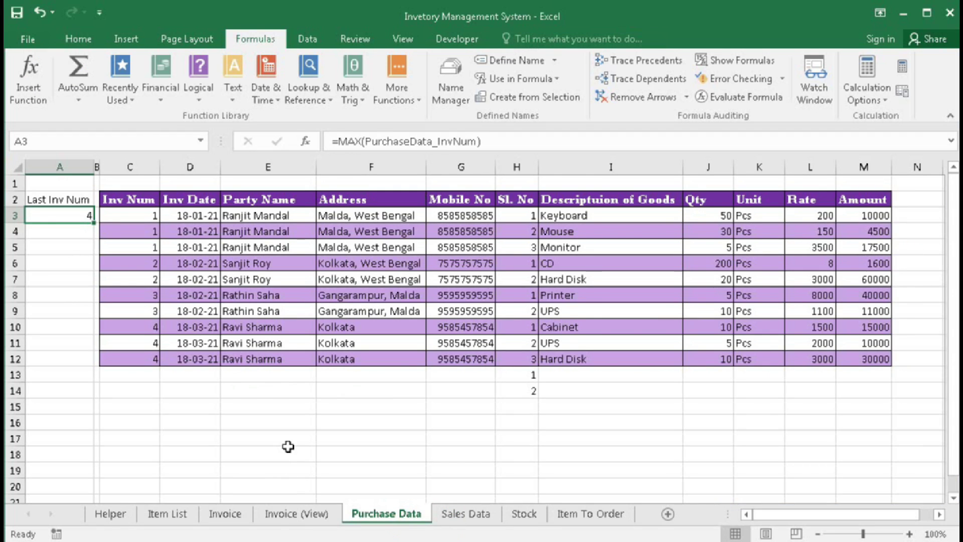
left_click(249, 517)
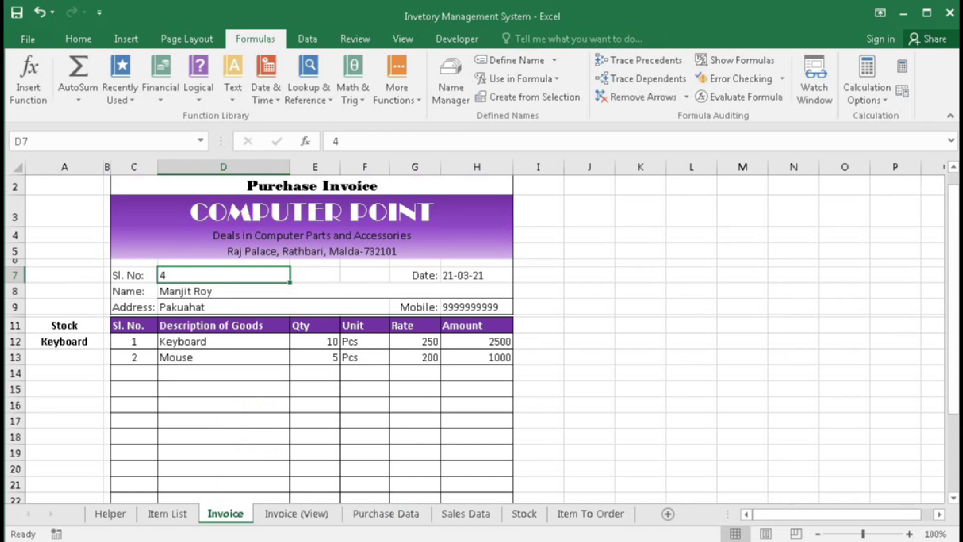
key("alt+F11")
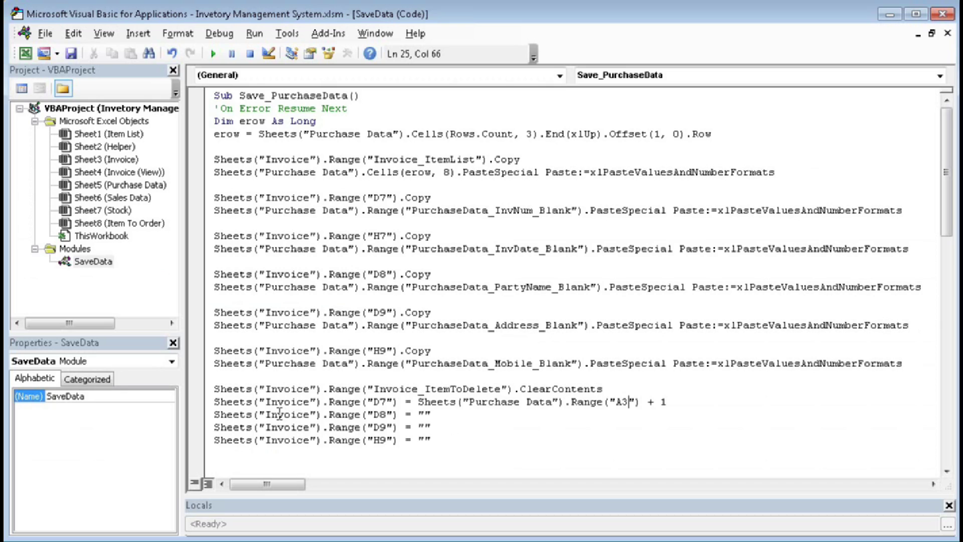
left_click_drag(220, 415, 432, 414)
left_click_drag(220, 427, 431, 427)
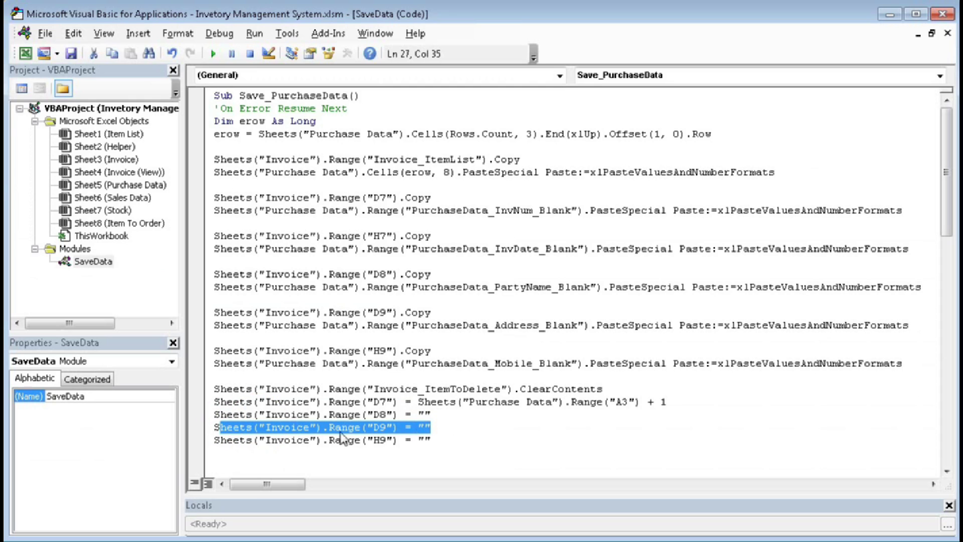
left_click_drag(220, 440, 424, 439)
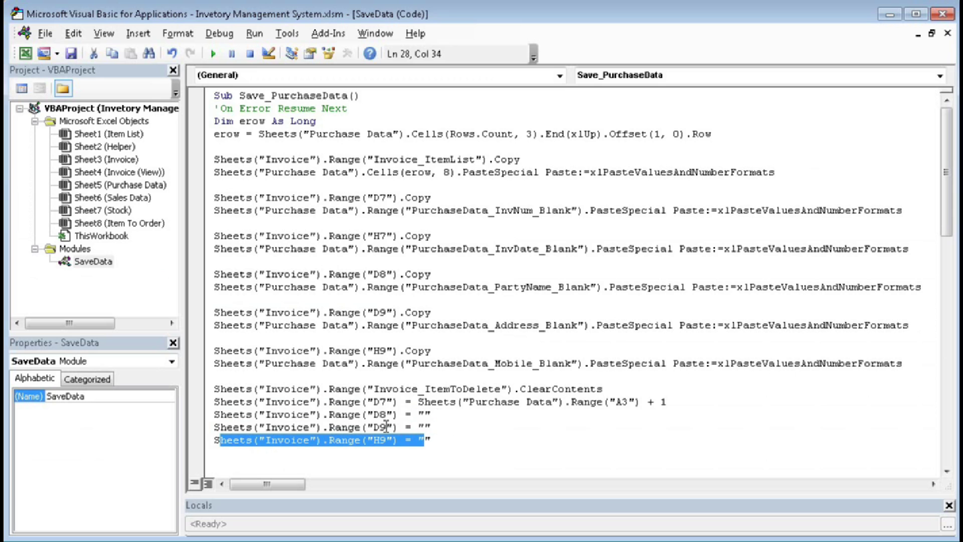
left_click(392, 541)
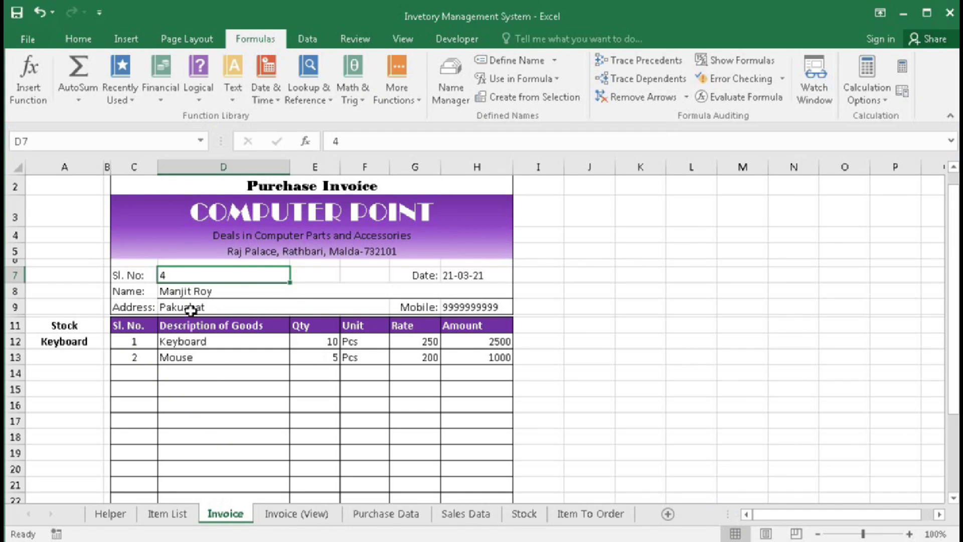
left_click(219, 306)
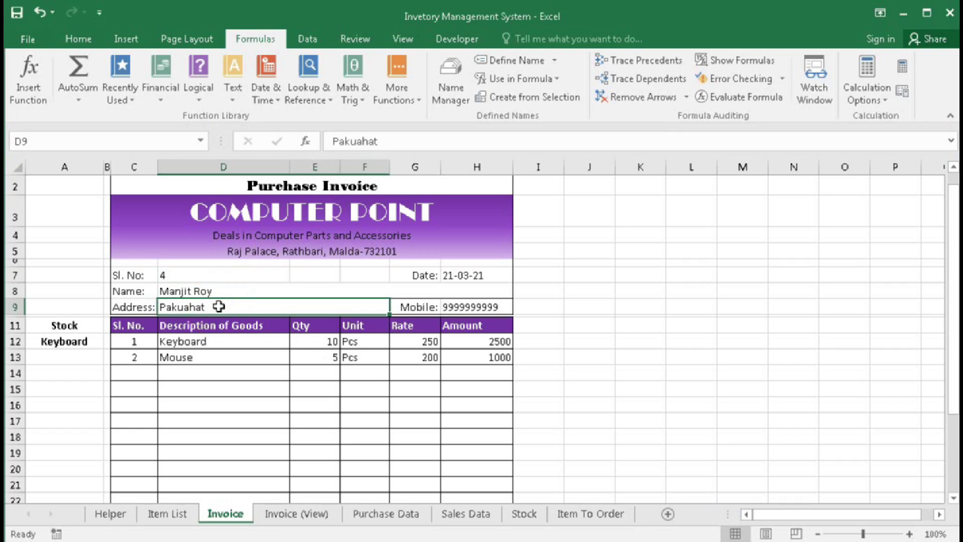
- Run the Save_PurchaseData macro from the VBA editor and return to the Invoice sheet
left_click_drag(205, 294, 209, 300)
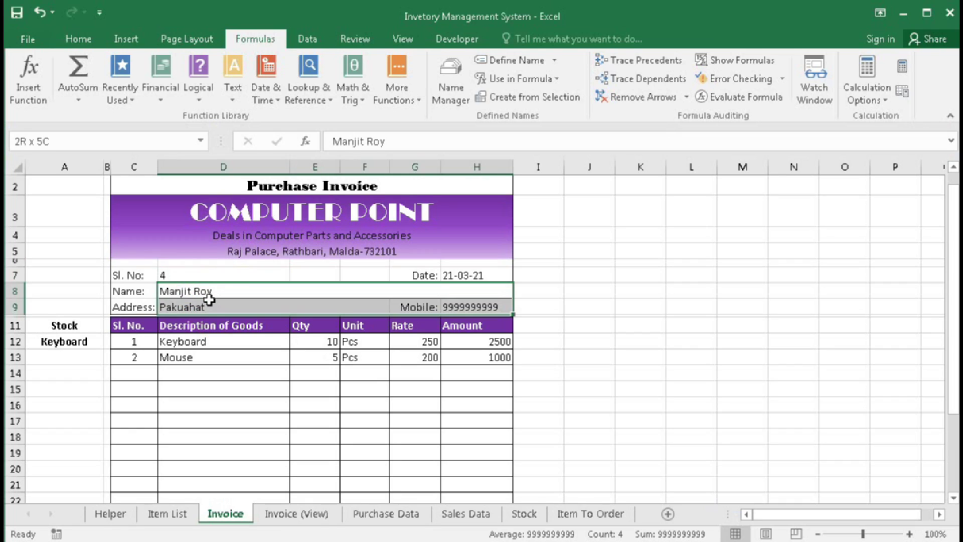
left_click(466, 306)
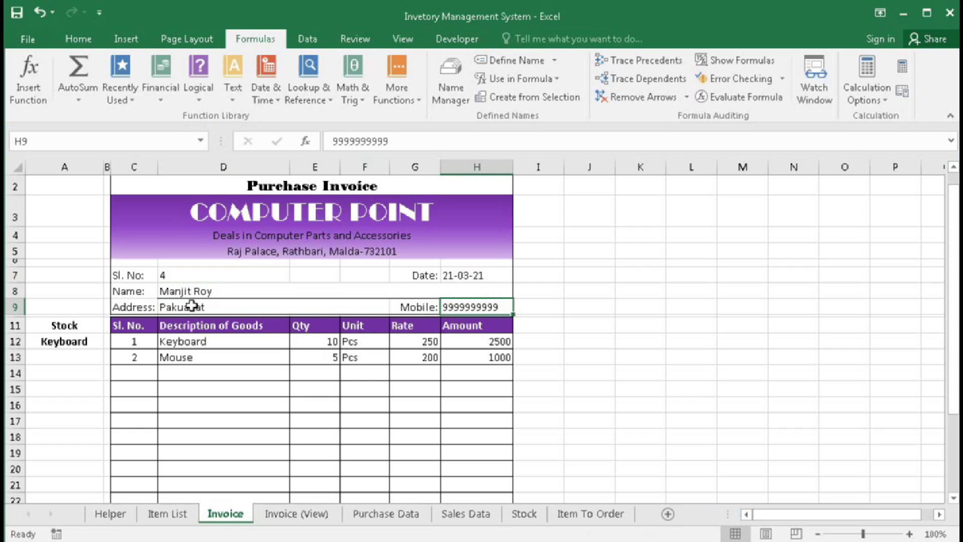
key("alt+F11")
left_click(378, 300)
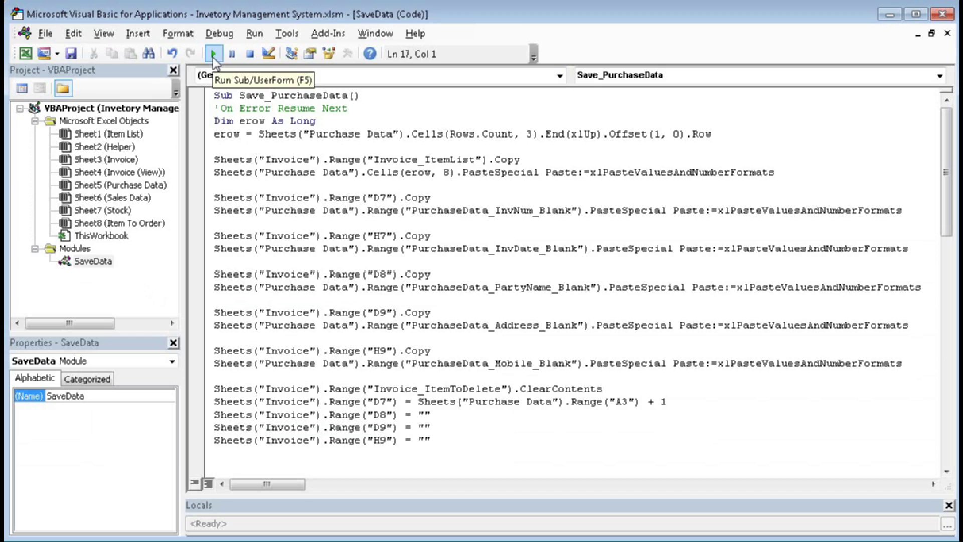
left_click(213, 54)
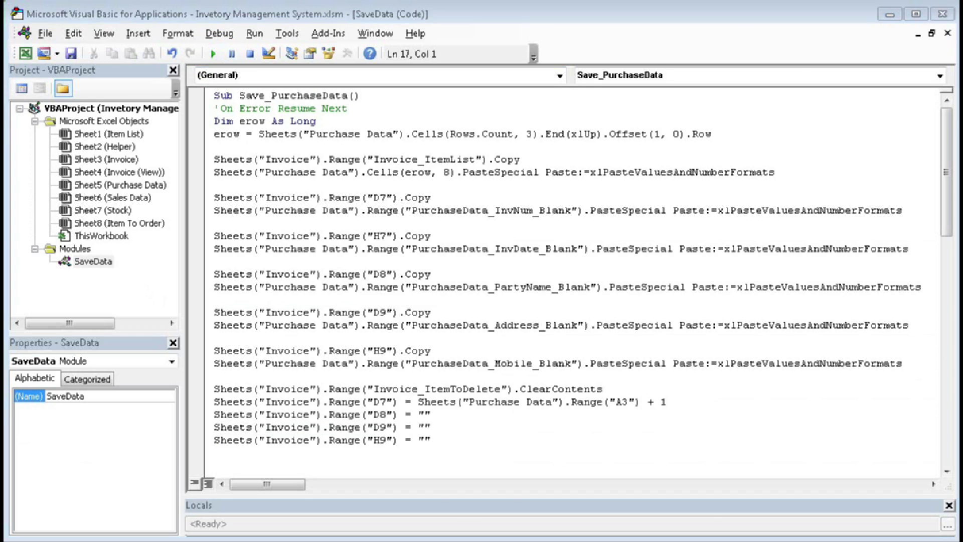
key("alt+F11")
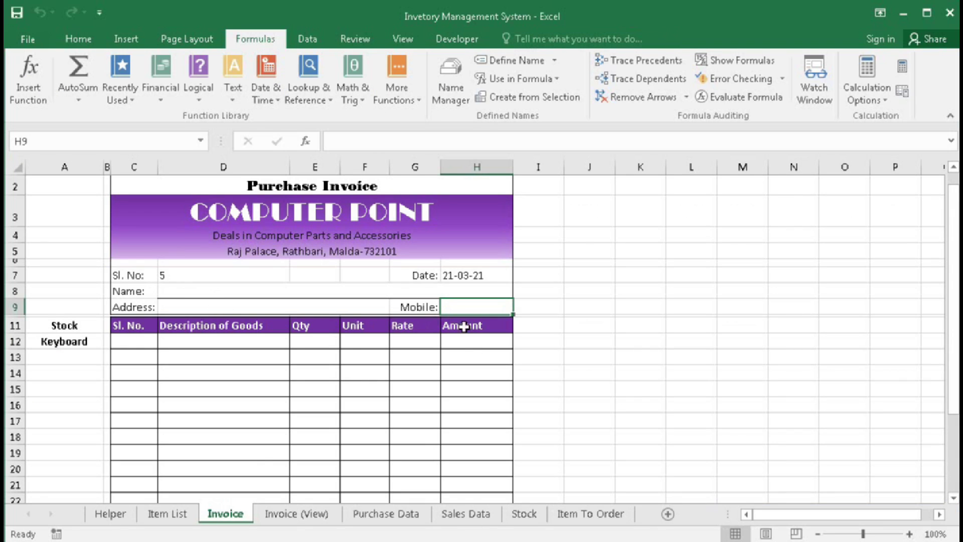
- Check the invoice number in D7 and the saved entries in rows 13 and 14 of the Purchase Data sheet
left_click(171, 274)
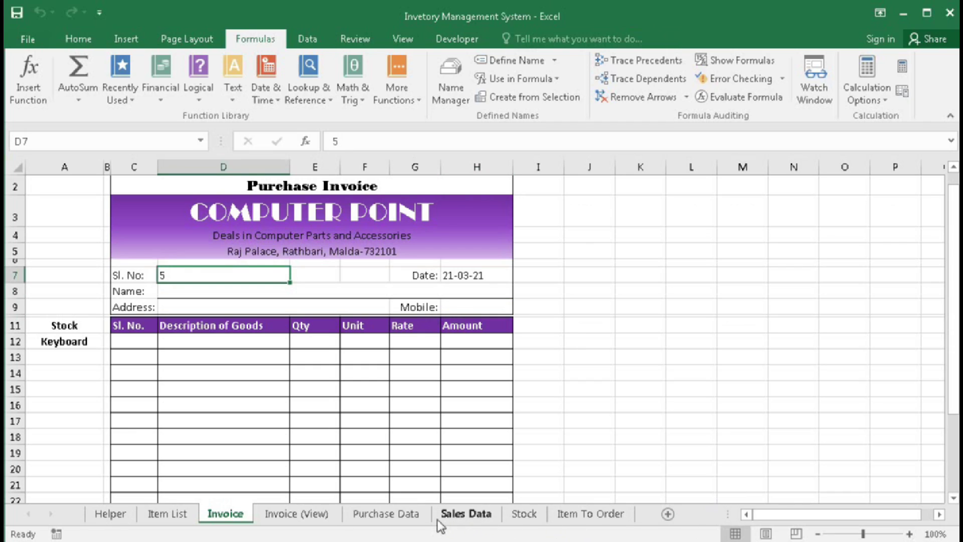
left_click(389, 515)
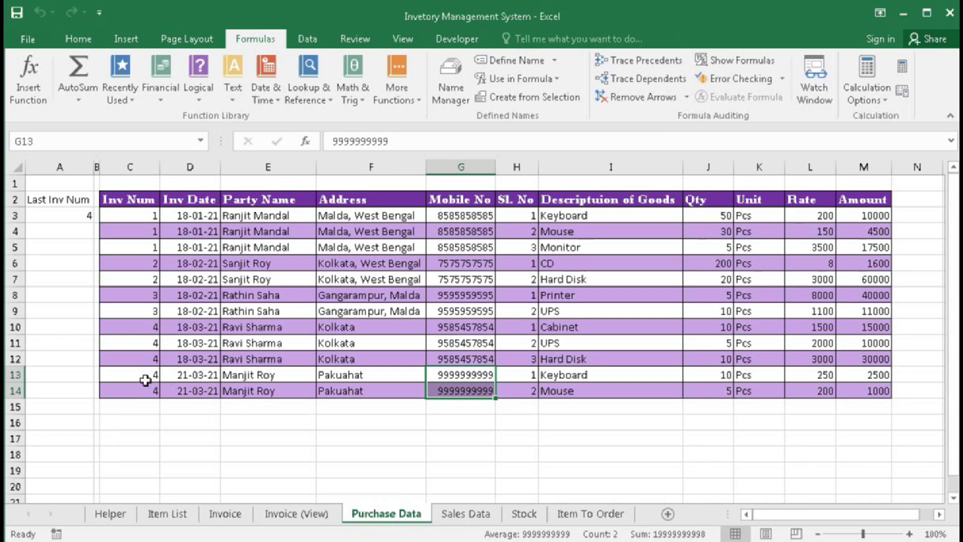
left_click_drag(142, 376, 851, 387)
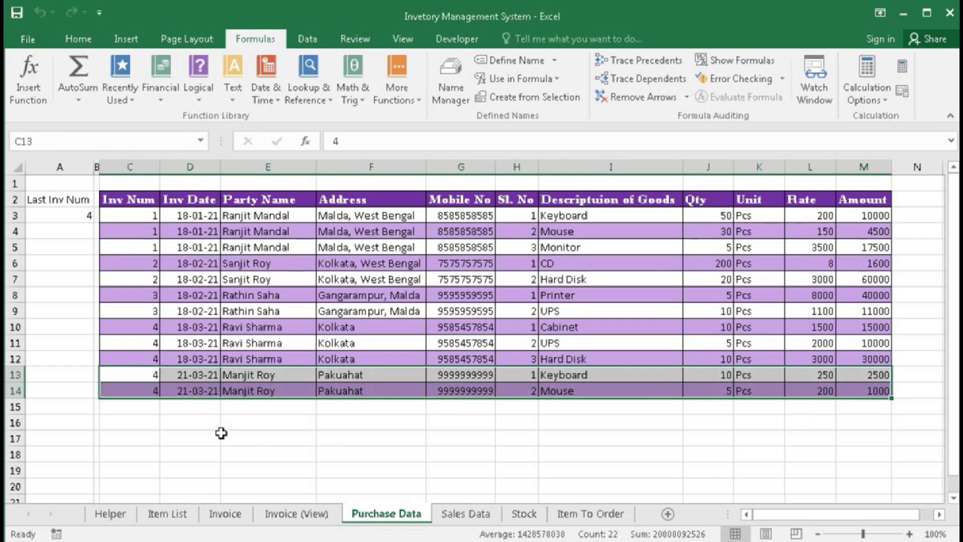
- Set the invoice number to 5 in cells C13 and C14 of the Purchase Data sheet
left_click(149, 376)
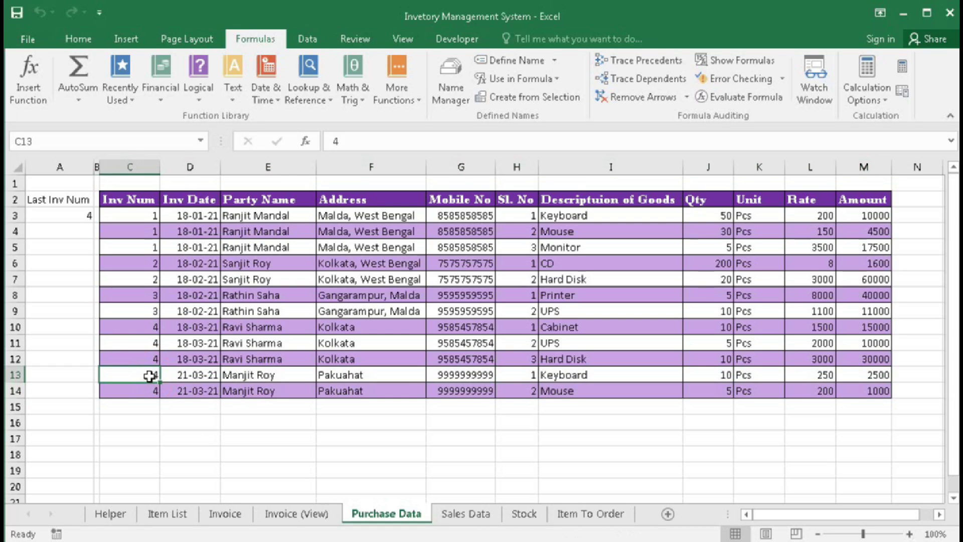
type("5")
key("Return")
type("5")
key("Return")
left_click(195, 441)
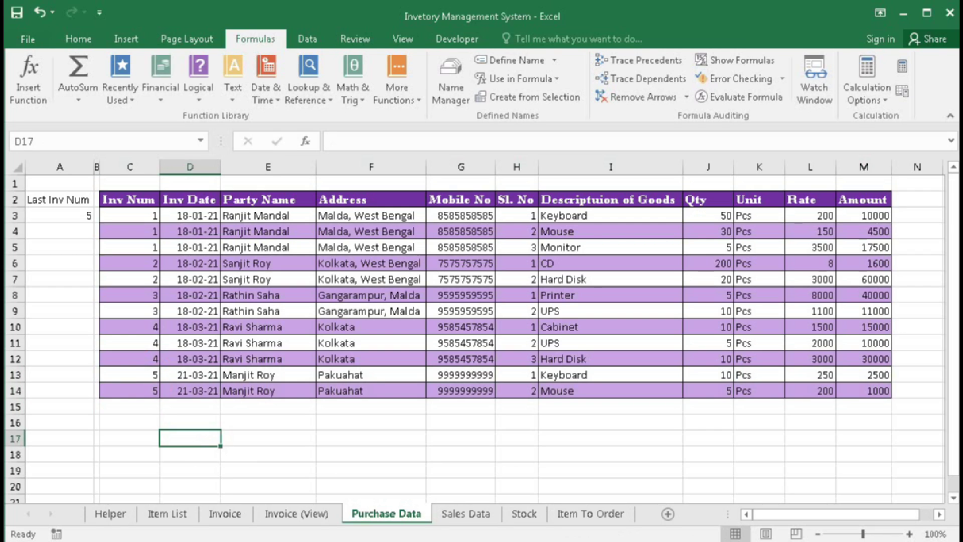
- Review the Save_SalesData macro, including its SalesData_InvNum_Blank range name and the line that advances D7
key("alt+F11")
scroll(356, 287, "down", 6)
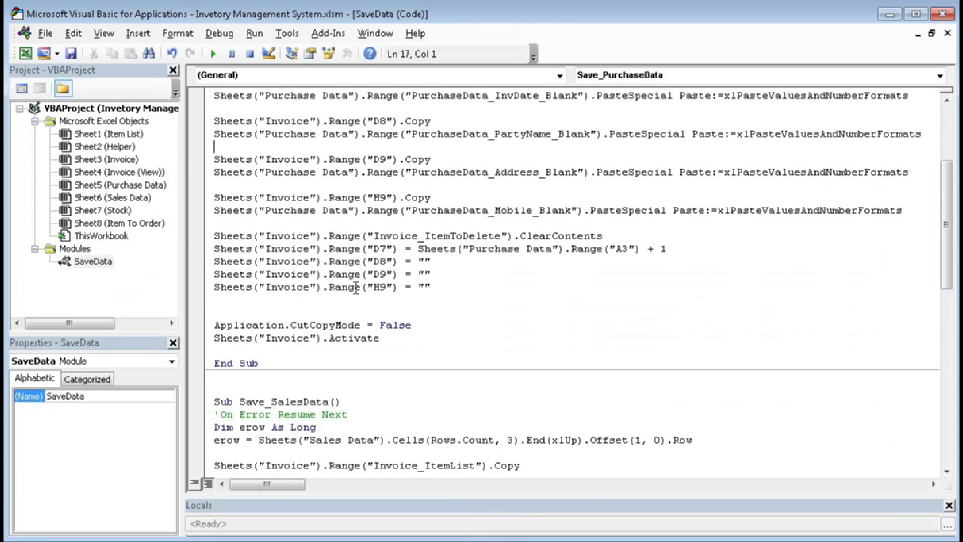
scroll(356, 287, "down", 1)
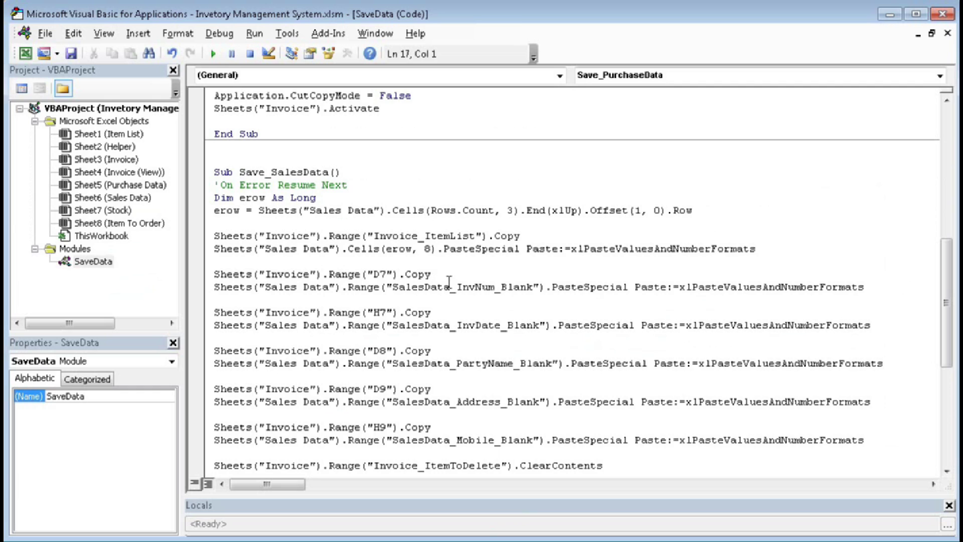
left_click_drag(392, 291, 525, 293)
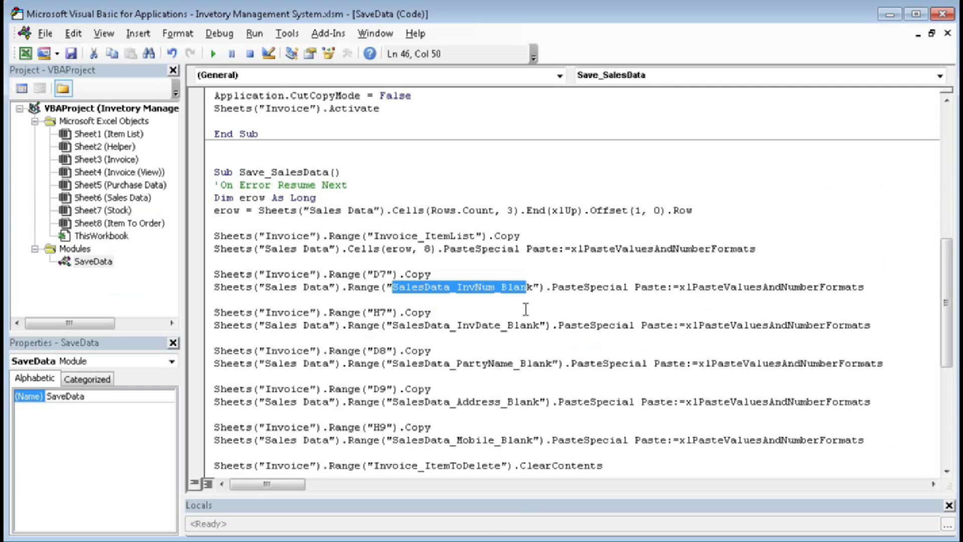
scroll(435, 412, "down", 3)
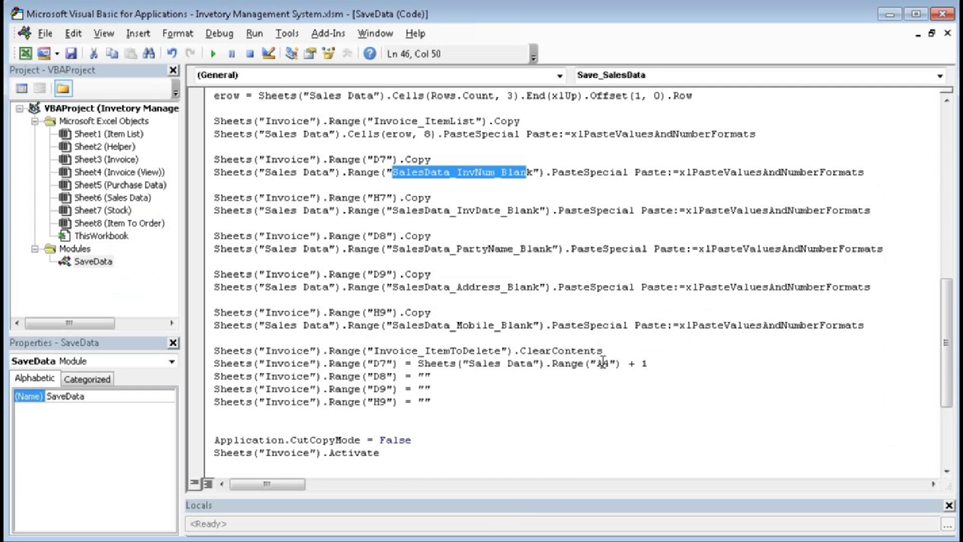
- On the Sales Data sheet, move the Last Inv Num label from A3 up to A2
key("alt+F11")
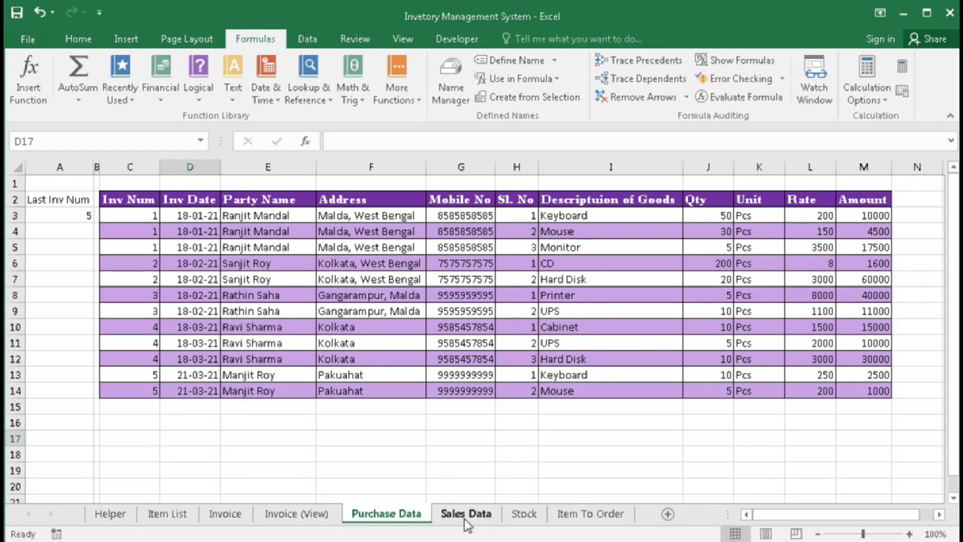
left_click(464, 514)
left_click(55, 231)
left_click(53, 219)
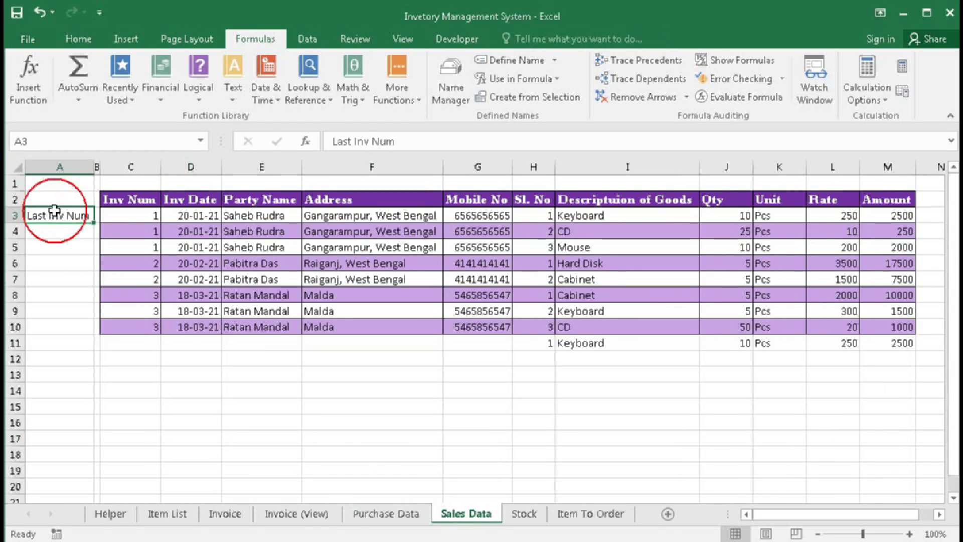
left_click_drag(54, 207, 56, 200)
left_click(47, 217)
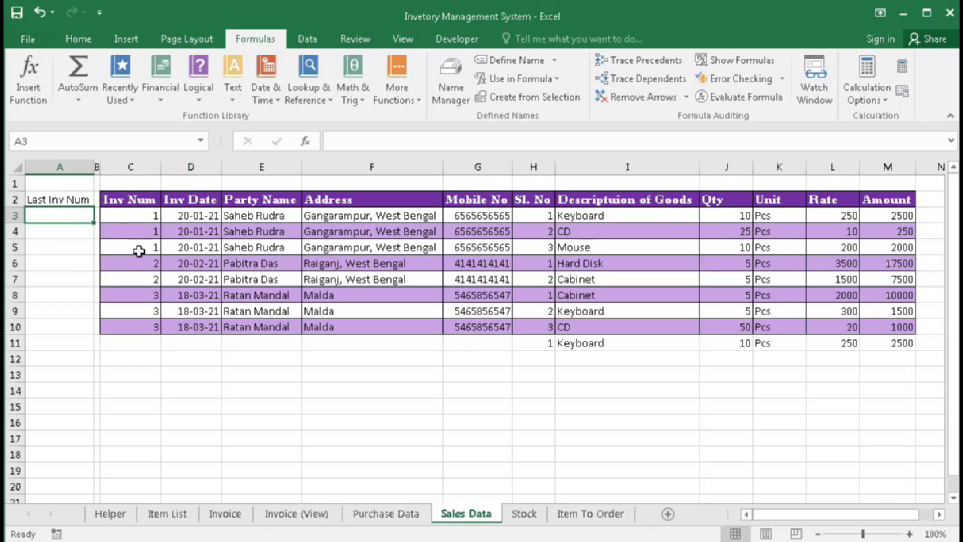
- Start a new workbook-level defined name called SalesData_InvNum
left_click(445, 85)
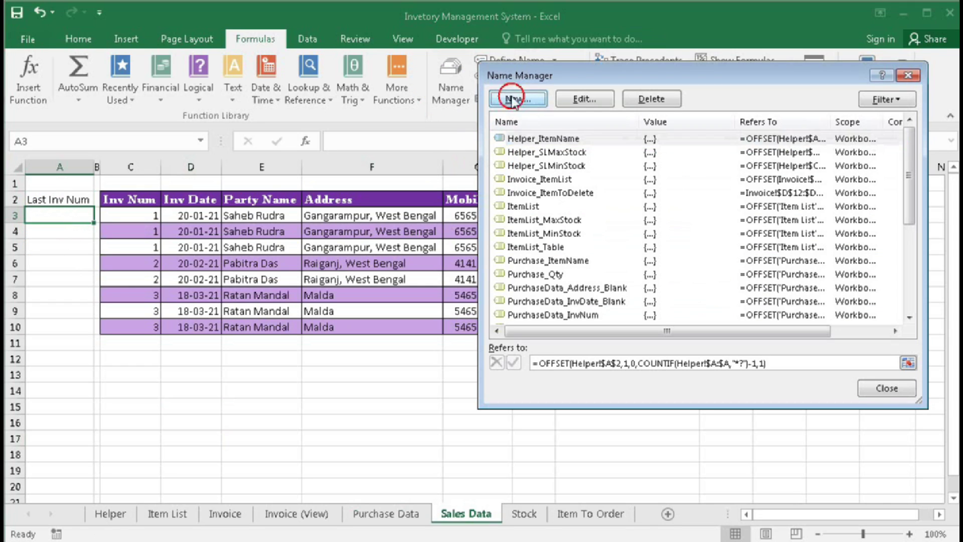
left_click(512, 98)
type("SalesData_InvNum")
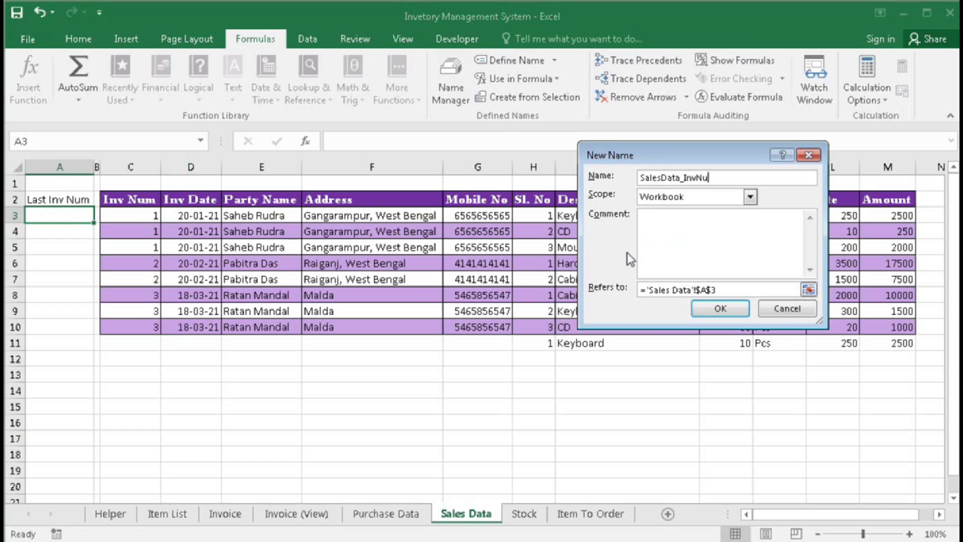
- Make the new name refer to =OFFSET('Sales Data'!$C$2,1,0,COUNTA('Sales Data'!$C:$C)-1,1)
left_click_drag(739, 286, 452, 250)
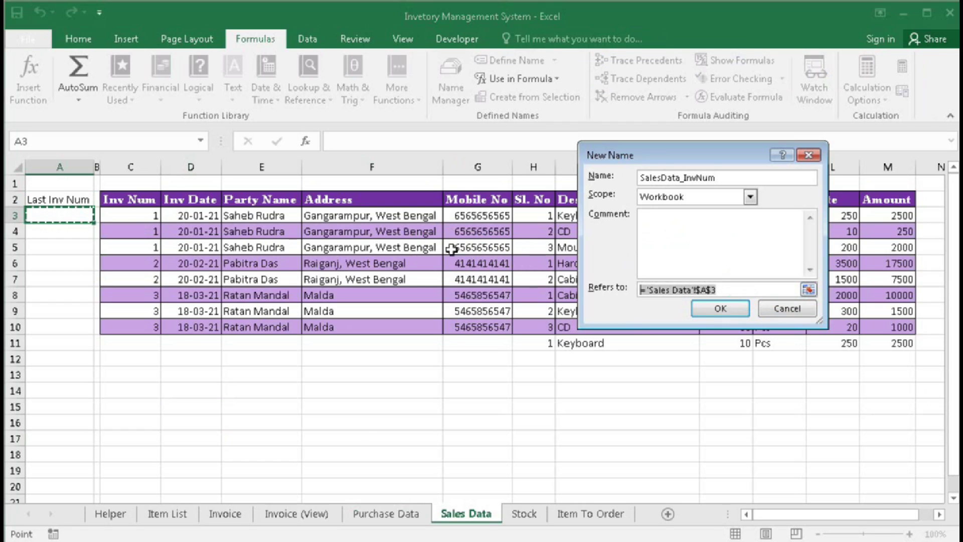
type("=offset(")
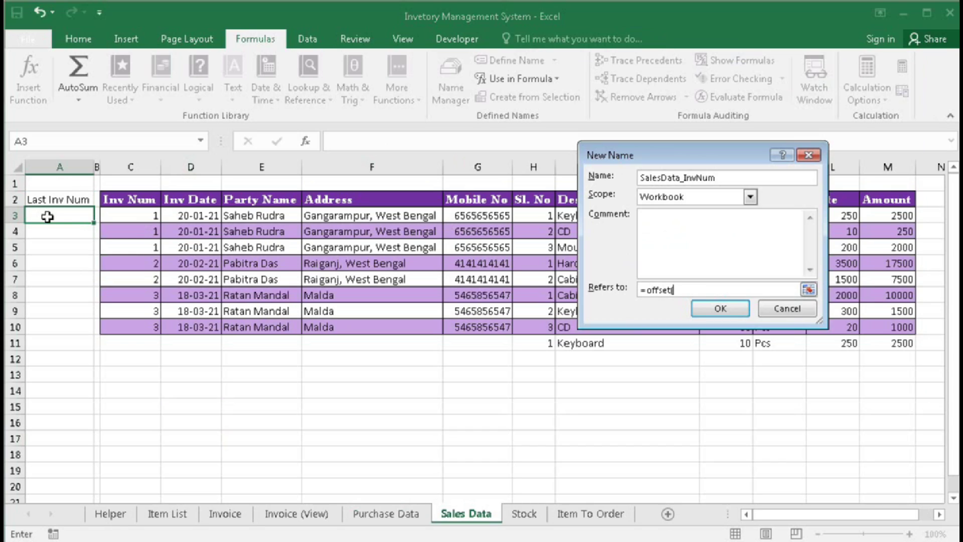
left_click(128, 202)
type(",0,")
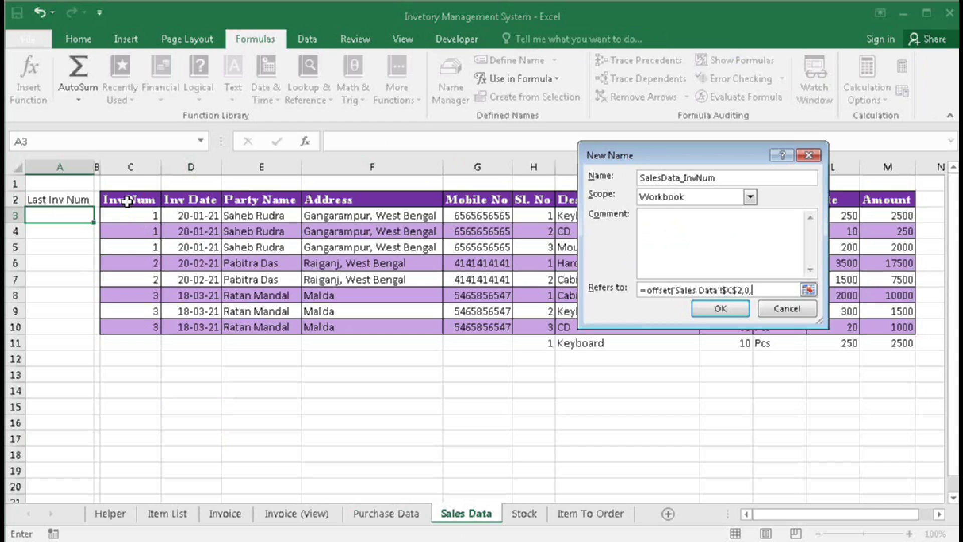
type("1")
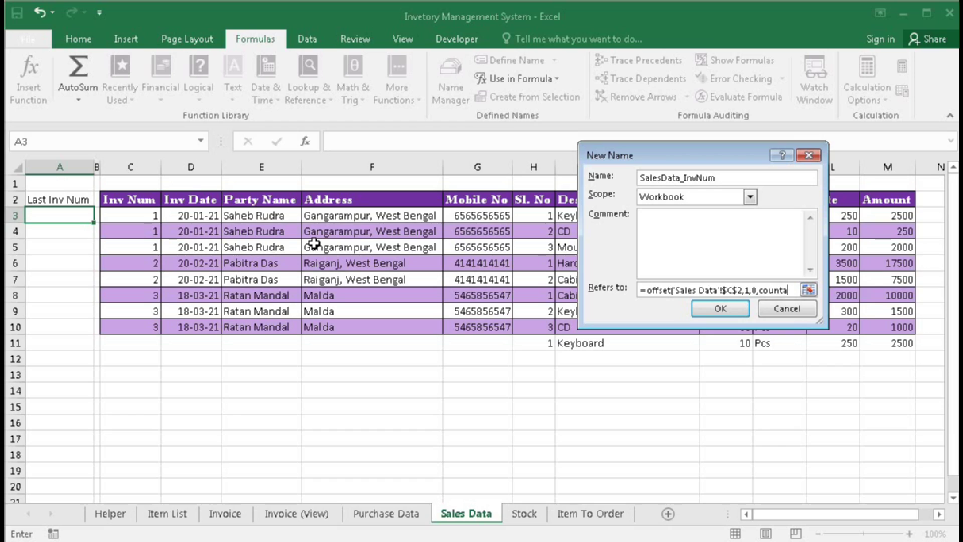
type(",0,counta(")
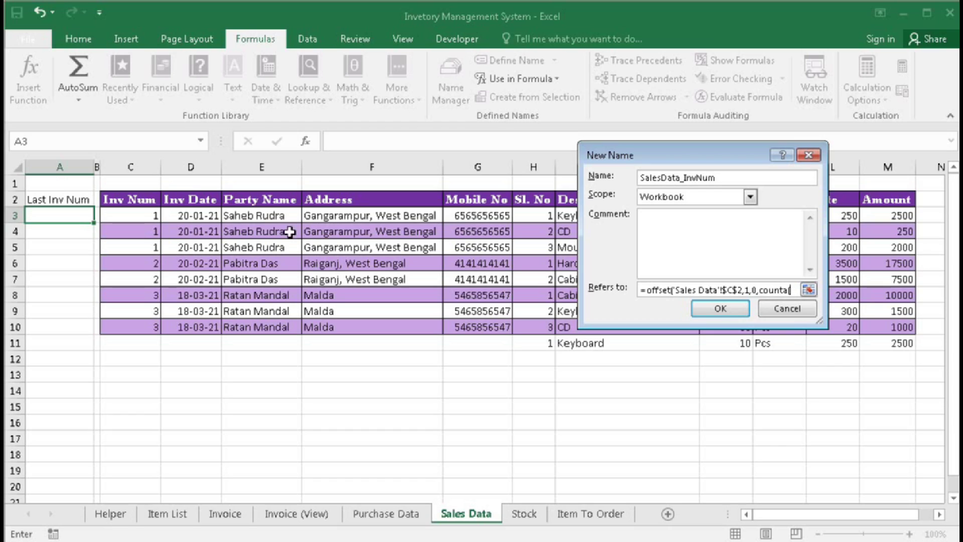
left_click(146, 167)
type(")-1")
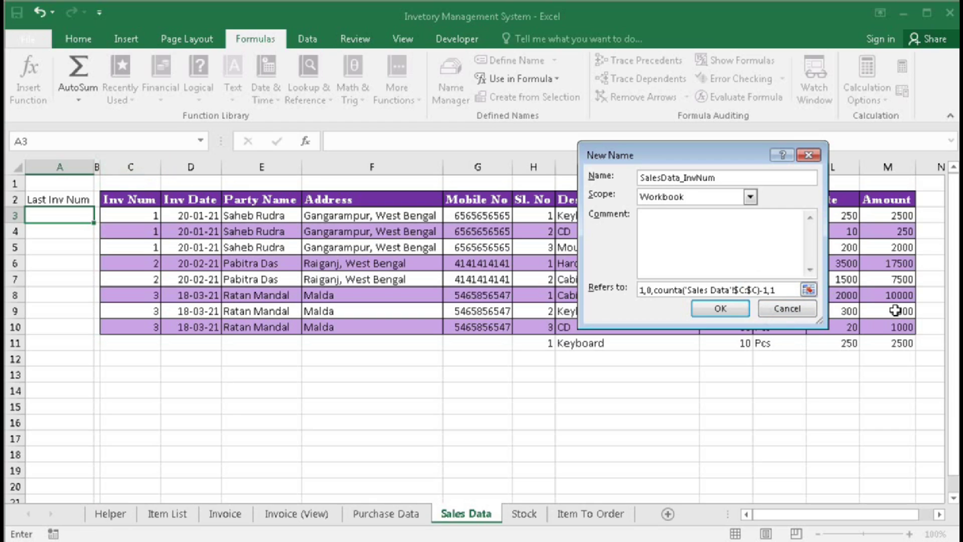
- Save the SalesData_InvNum name and check the range it covers
left_click(720, 308)
left_click(494, 328)
left_click(720, 308)
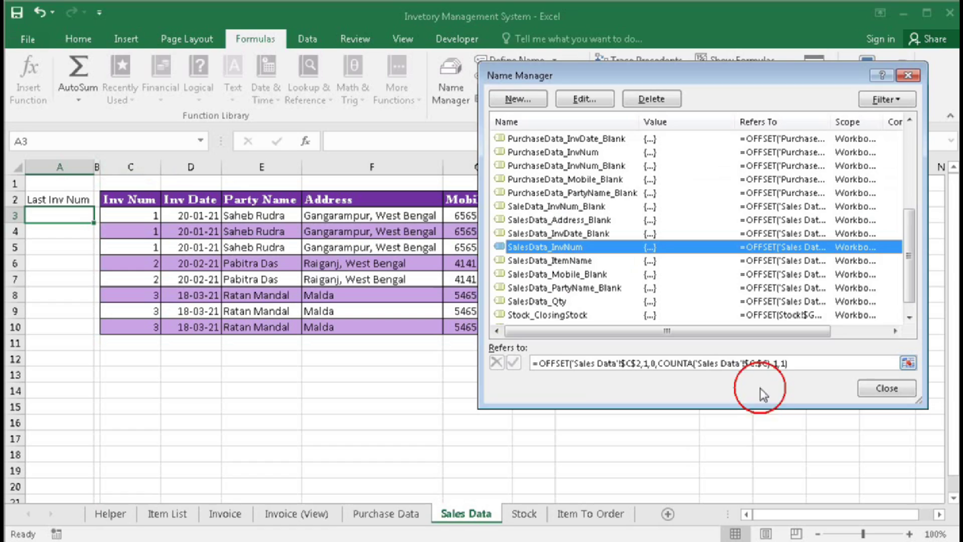
left_click(588, 362)
left_click(887, 388)
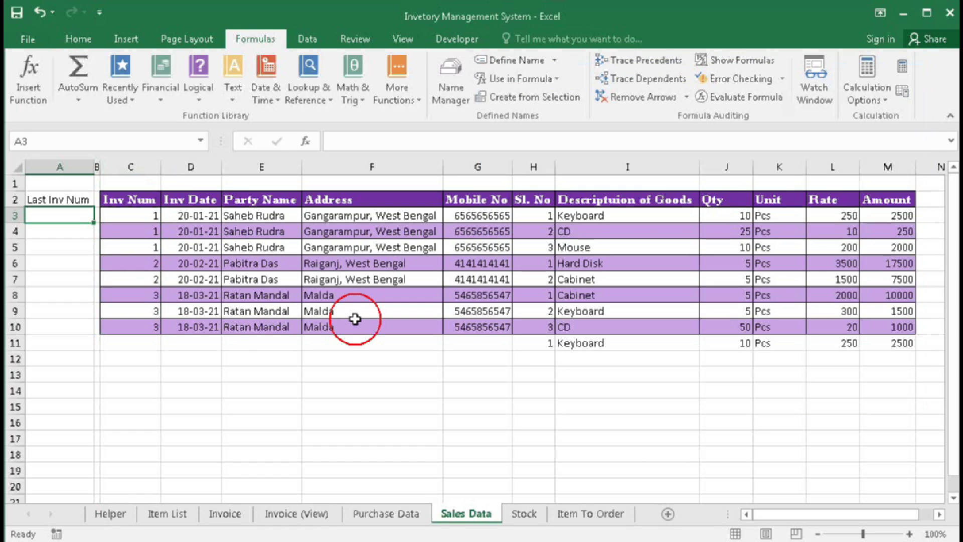
- Enter =MAX(SalesData_InvNum) in cell A3 of the Sales Data sheet, below the Last Inv Num label
type("=max")
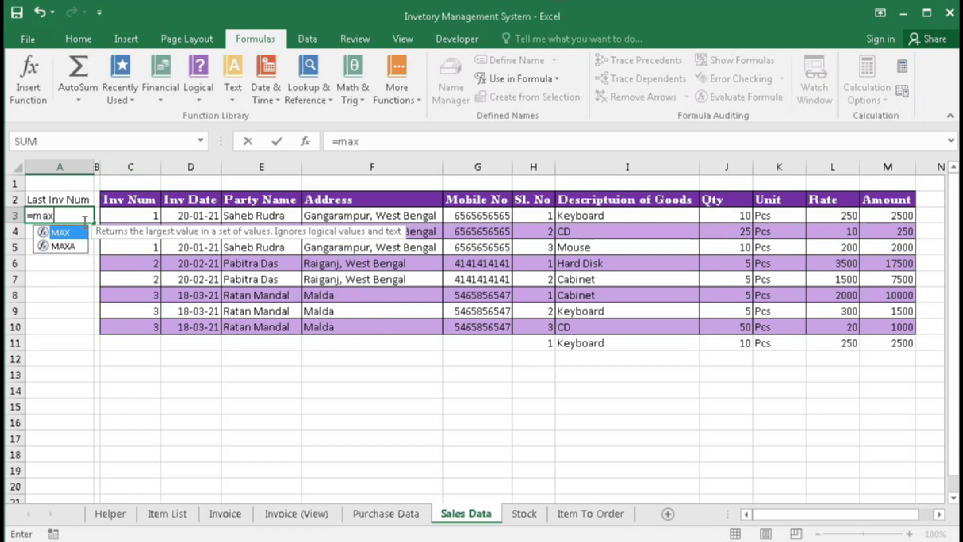
type("(sa")
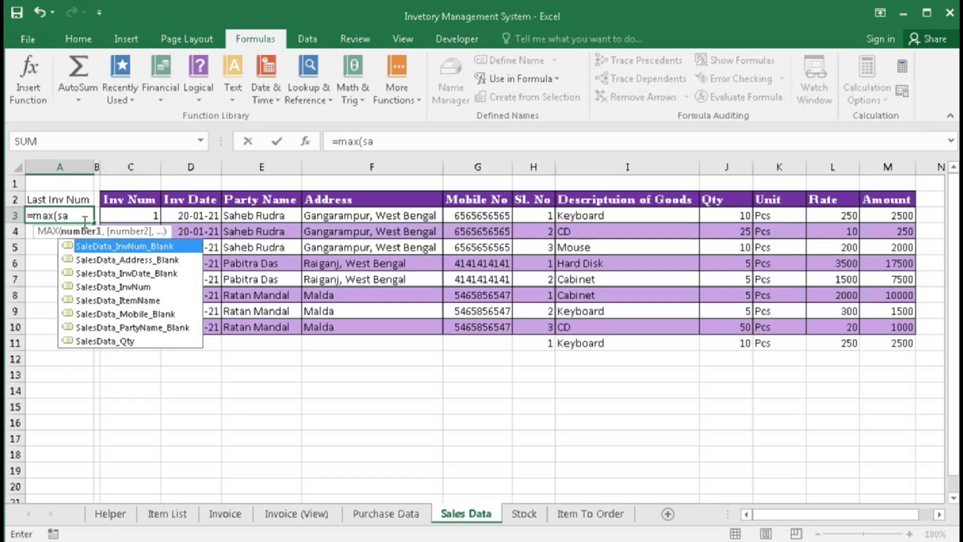
key("Down")
key("Down")
key("Down")
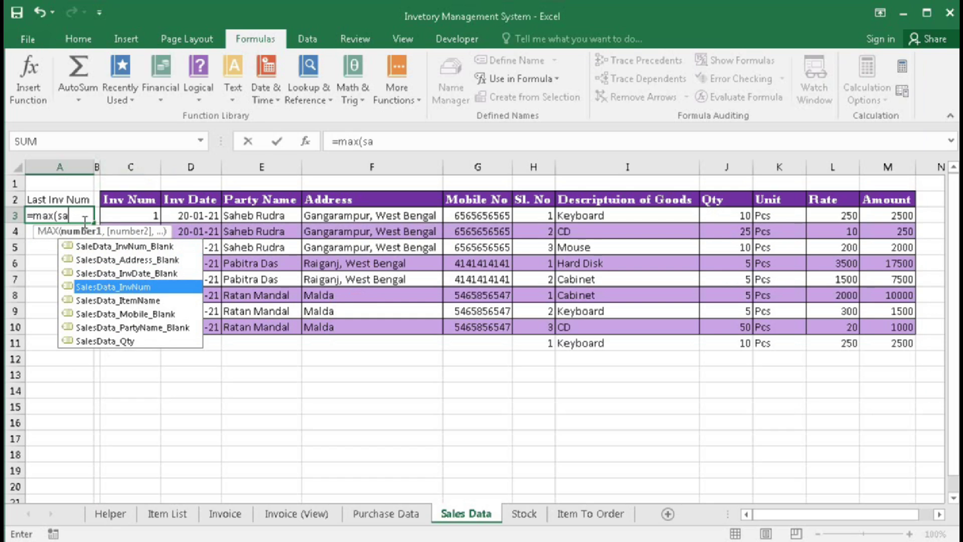
key("Tab")
type(")")
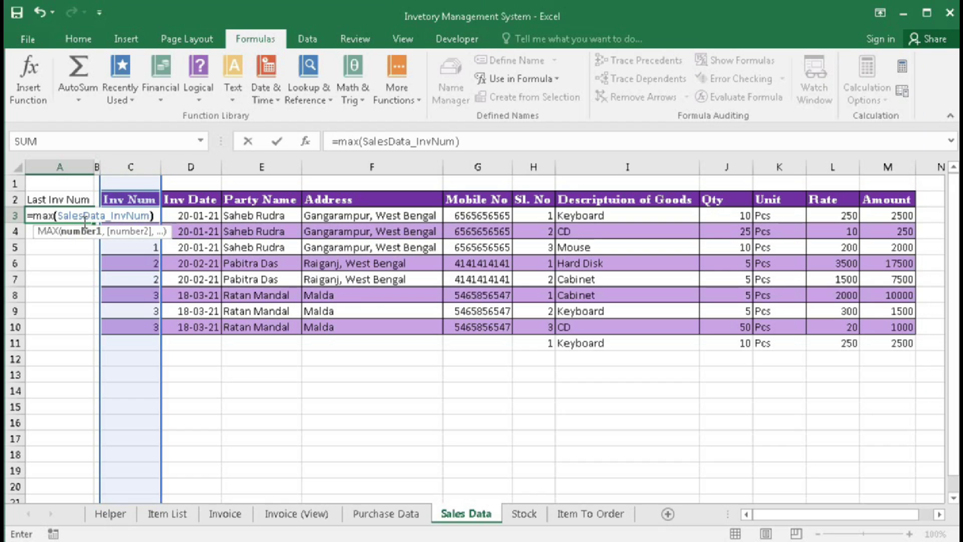
key("Return")
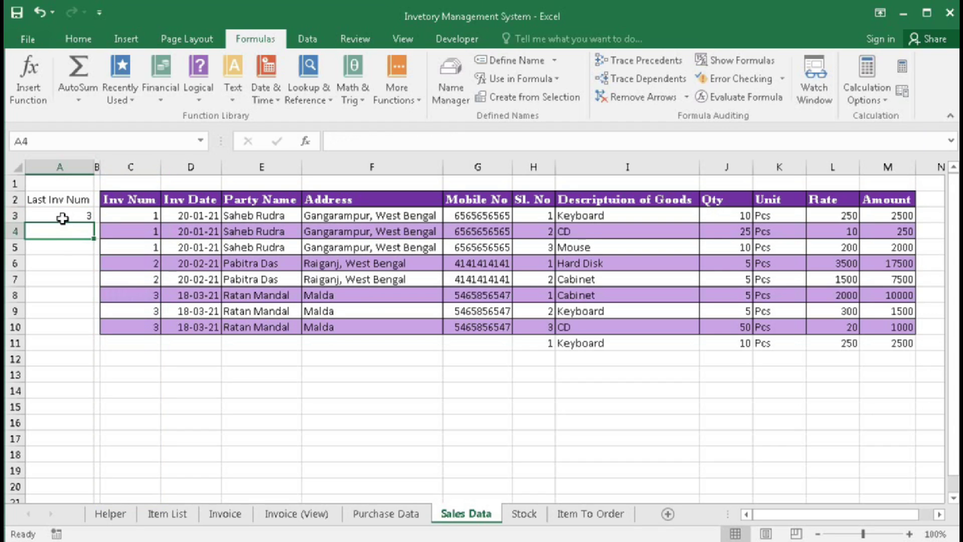
- Change the heading at the head of the Invoice sheet to Sales Invoice
left_click(220, 513)
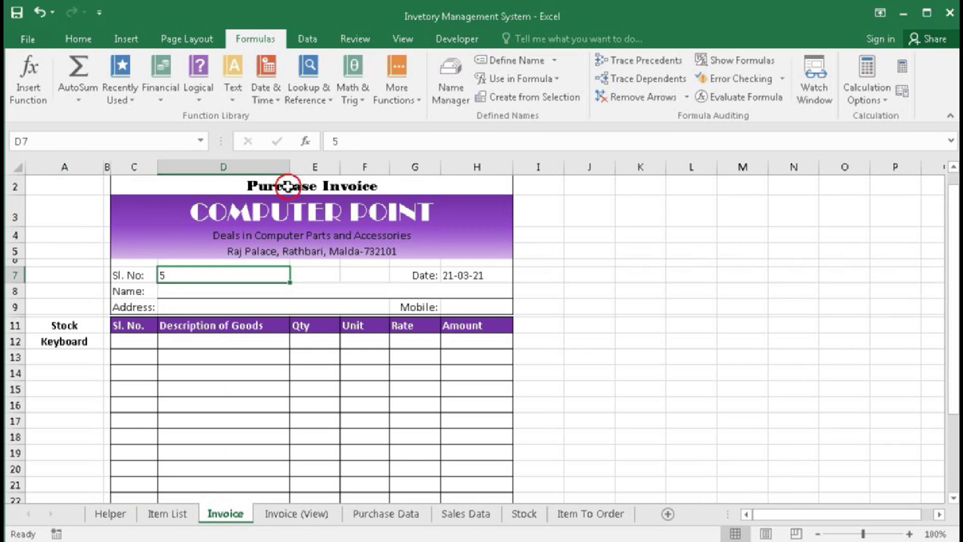
left_click(288, 187)
double_click(243, 186)
left_click_drag(243, 185, 317, 191)
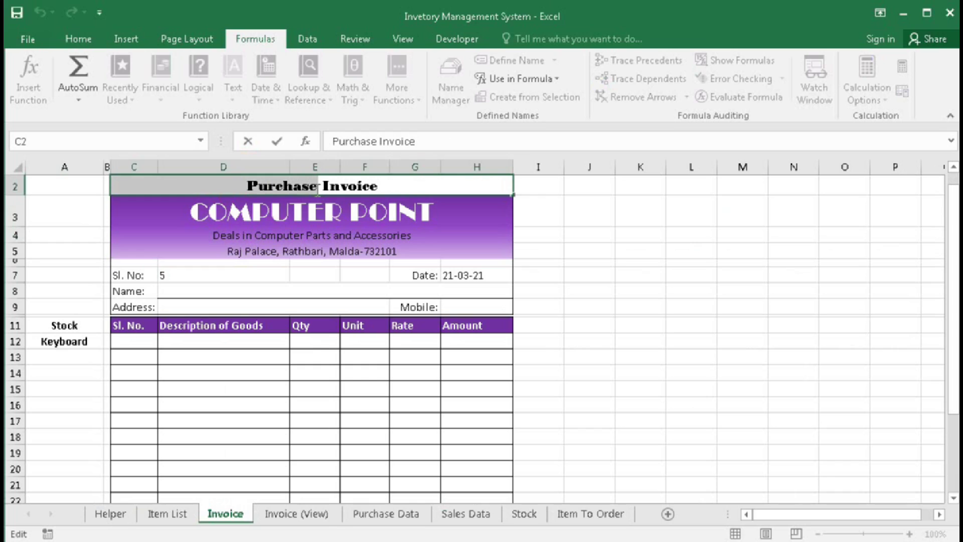
type("Sales")
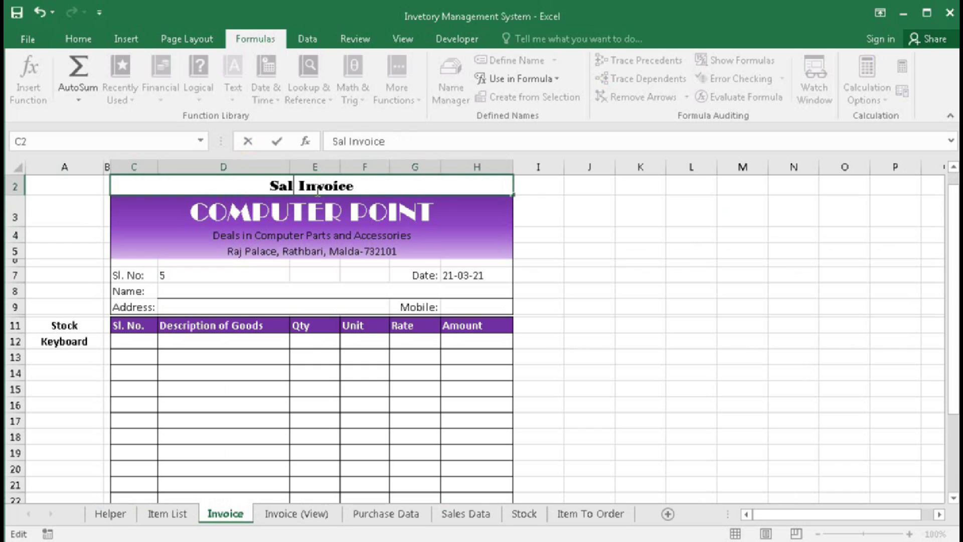
key("Return")
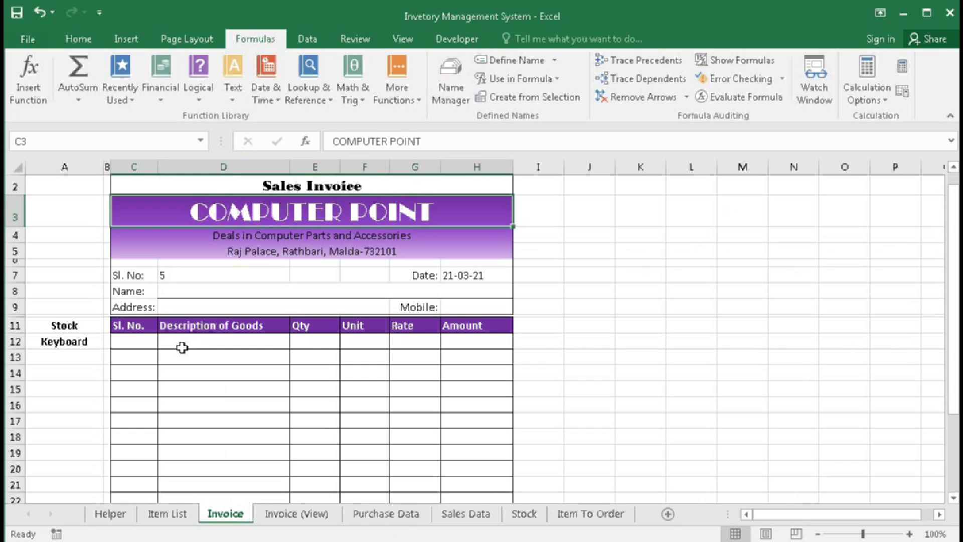
- Check the last invoice number on the Sales Data sheet and set the invoice's Sl. No to 4
left_click(174, 277)
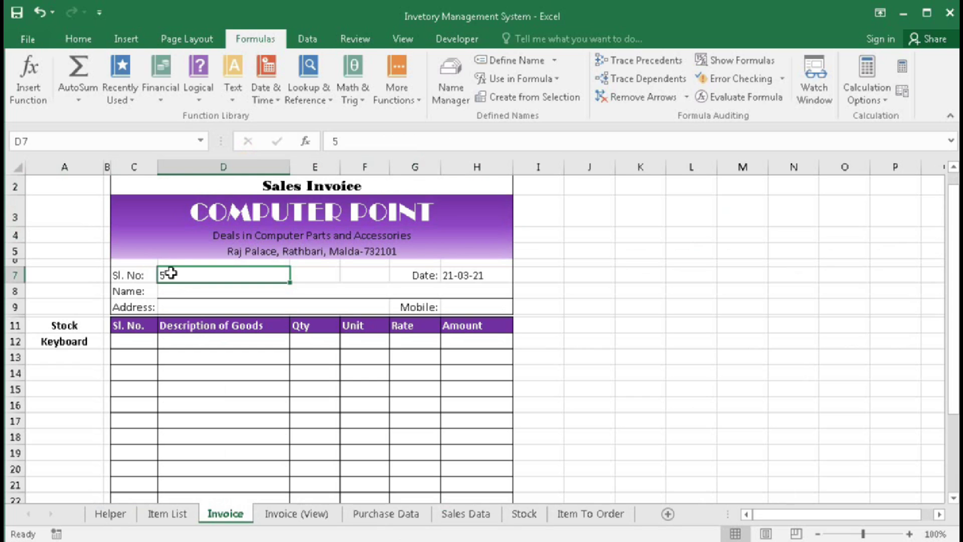
left_click(466, 513)
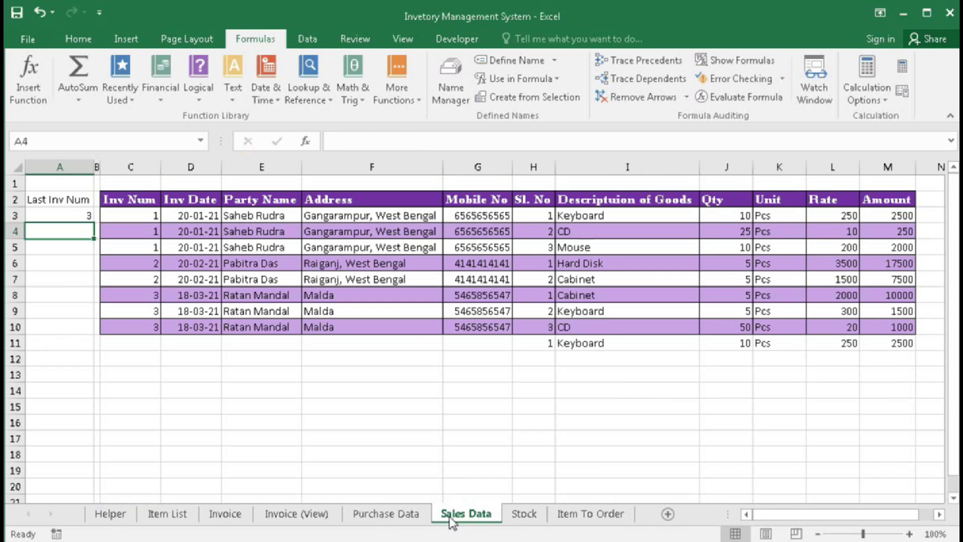
left_click(225, 513)
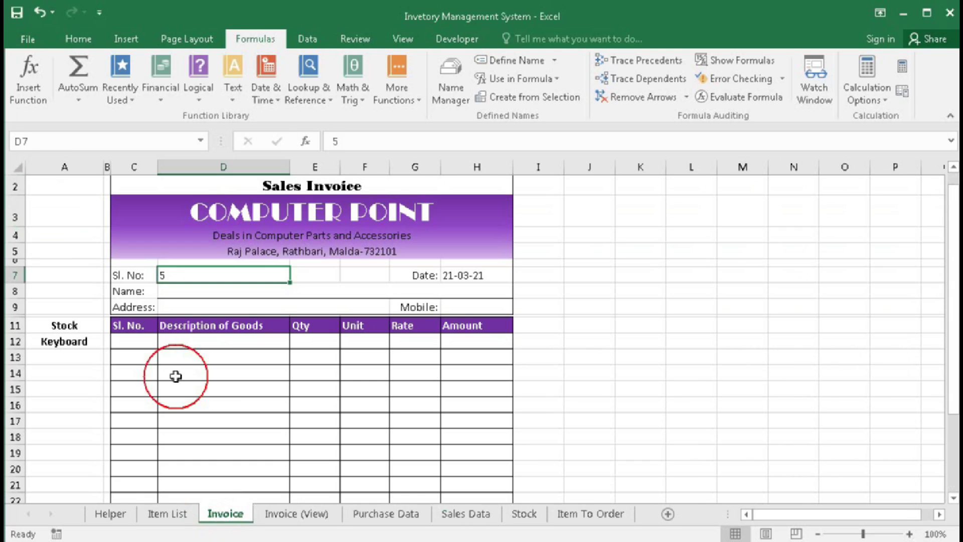
type("4")
key("Return")
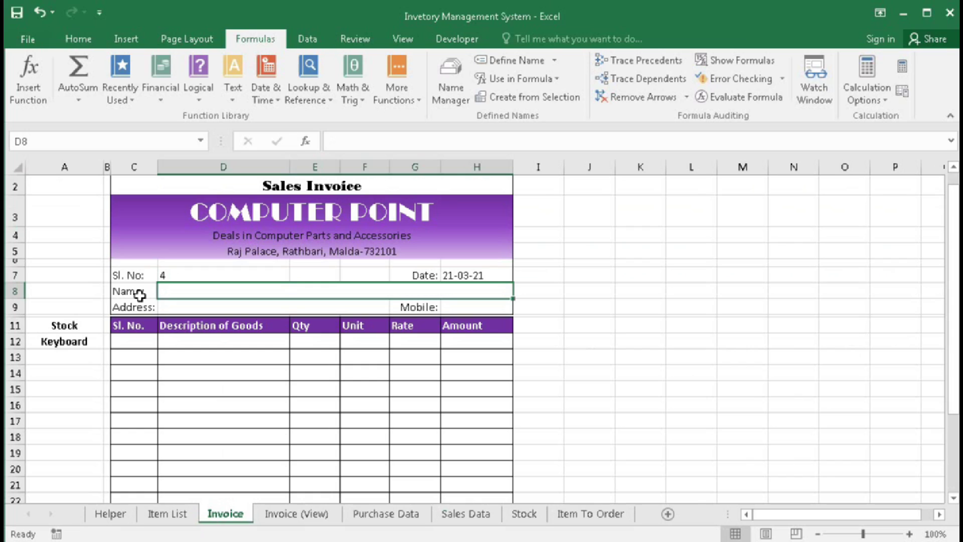
- Fill in the customer's name, address and mobile number on the sales invoice
type("Aj")
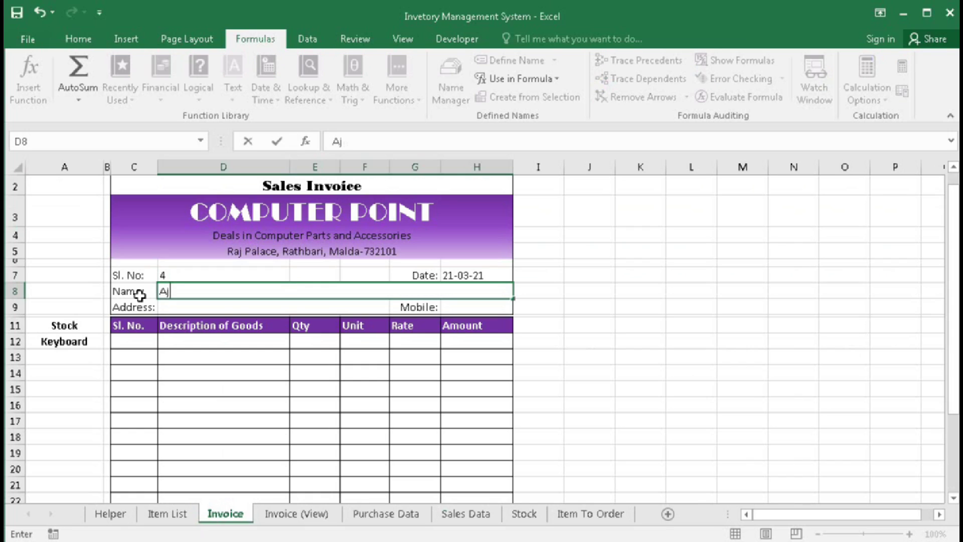
type("it Saha")
key("Return")
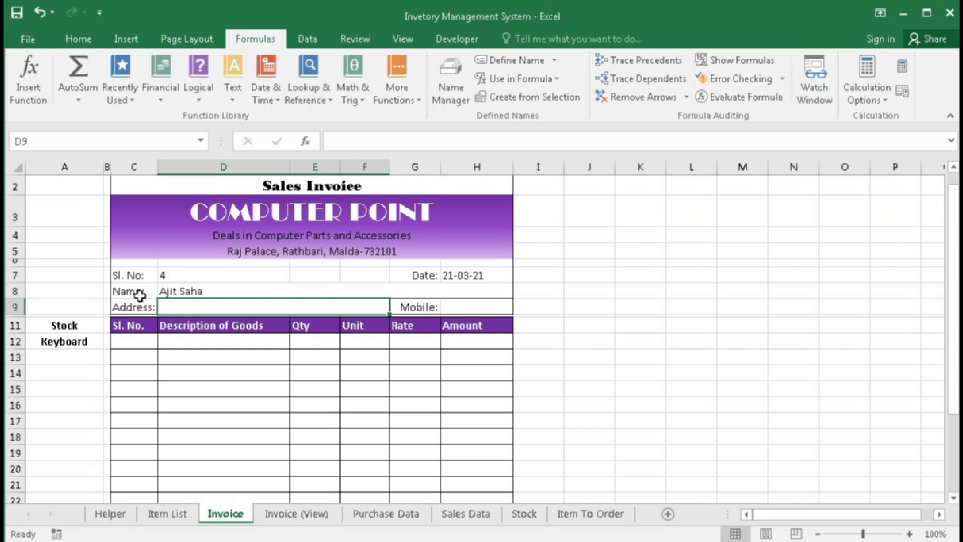
type("Ga")
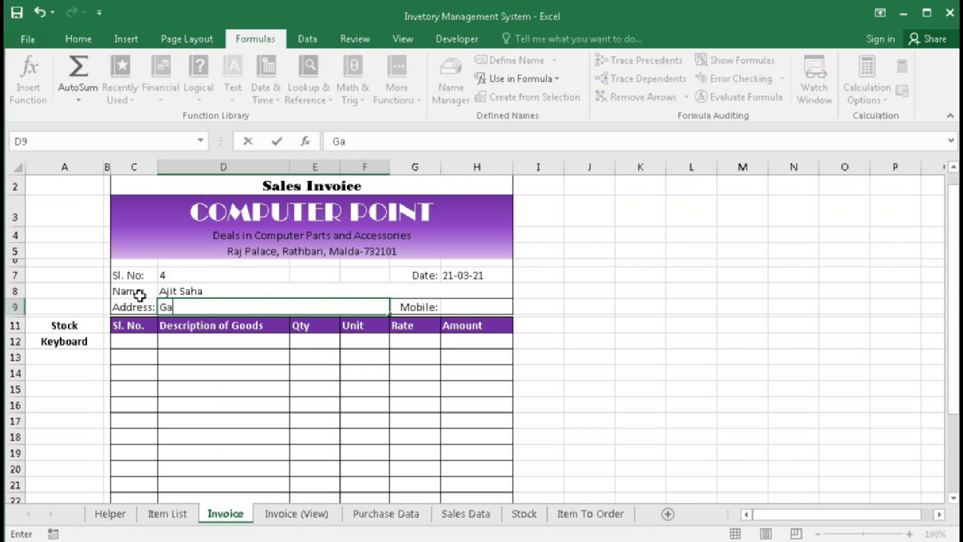
type("ngaramp")
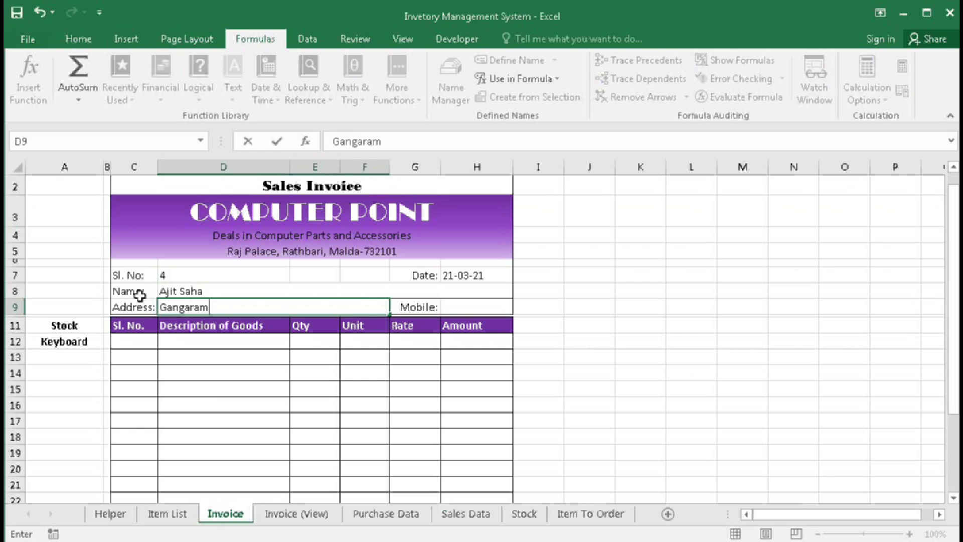
key("Tab")
key("Tab")
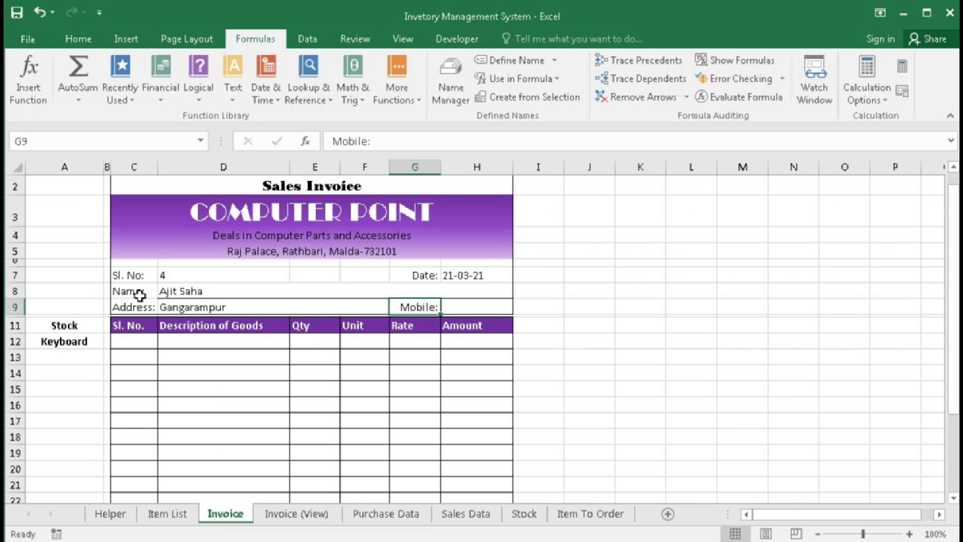
type("44444")
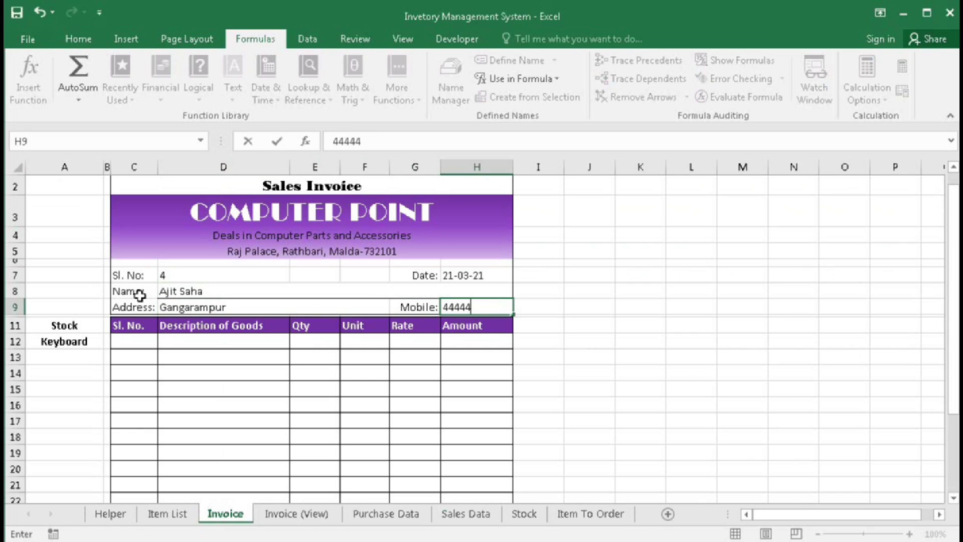
type("44444")
- Enter UPS as the first invoice item with quantity 1 and rate 2500
left_click(198, 340)
left_click(295, 341)
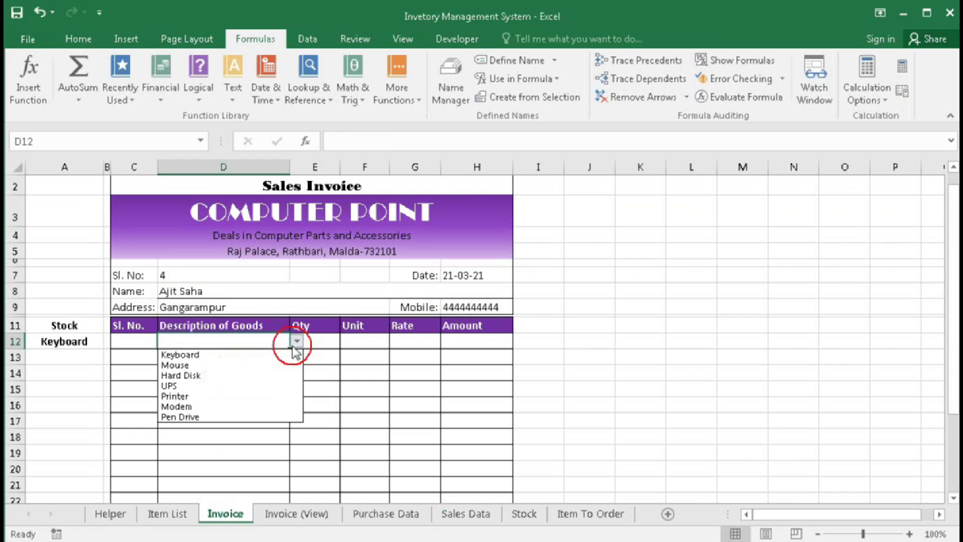
left_click(218, 387)
left_click(331, 342)
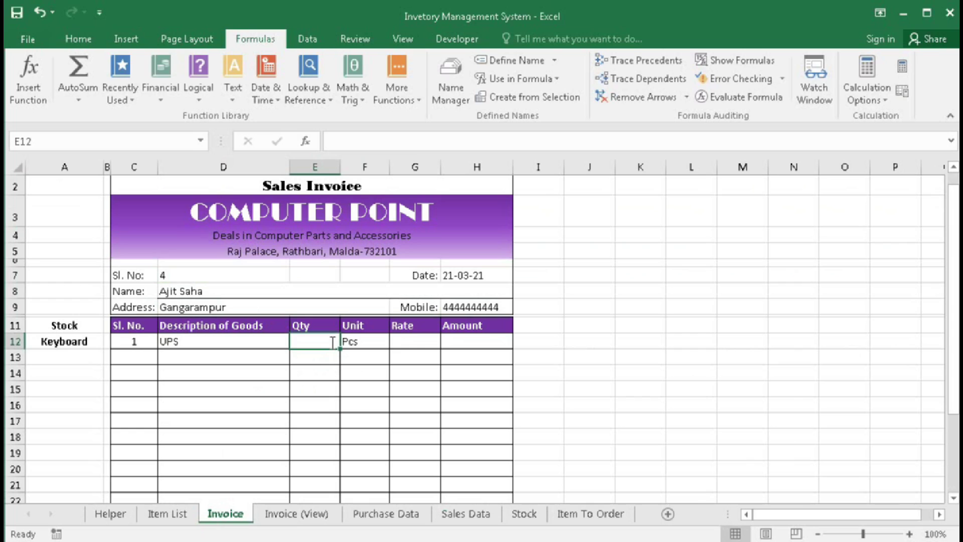
key("Tab")
key("Tab")
type("2500")
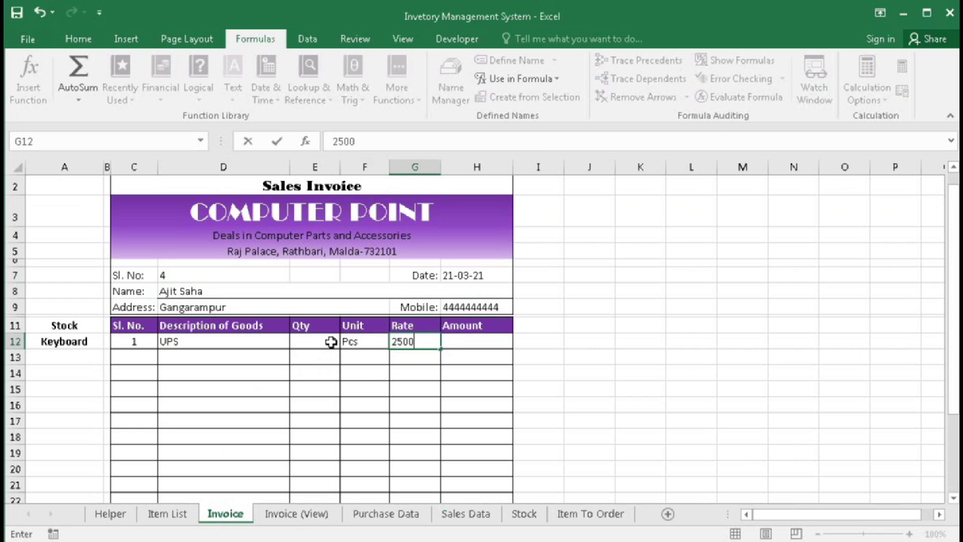
key("Tab")
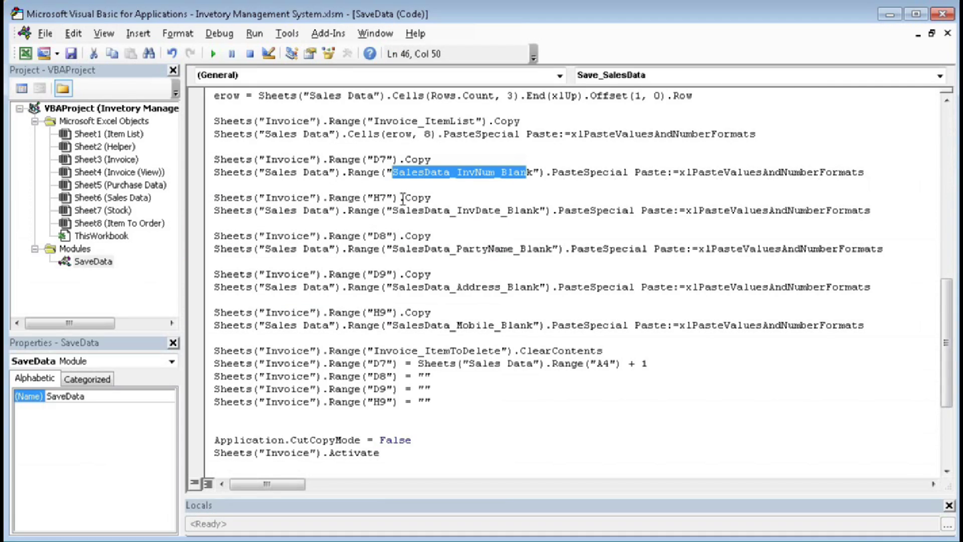
- In the VBA editor, make the Save_SalesData line that sets Invoice D7 refer to Sales Data cell A3
left_click(391, 185)
scroll(336, 221, "up", 2)
scroll(341, 241, "down", 1)
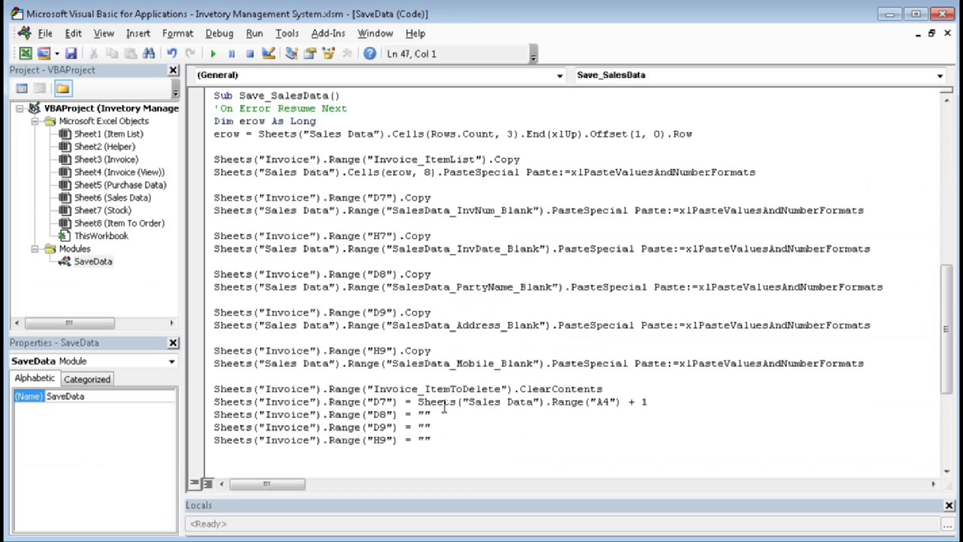
left_click_drag(603, 401, 609, 402)
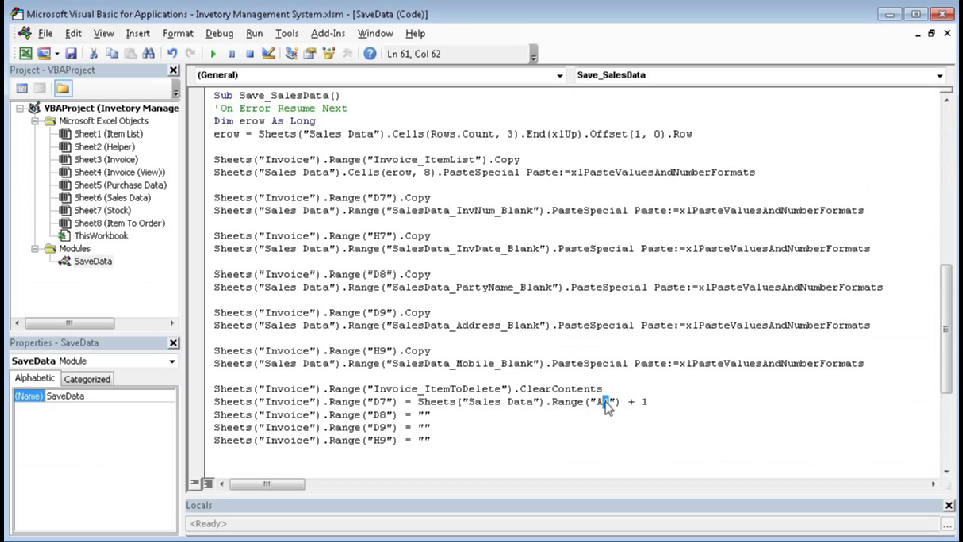
type("3")
- Test-run the Save_SalesData macro, reset it after debugging, and return to the Sales Data sheet in Excel
left_click(213, 54)
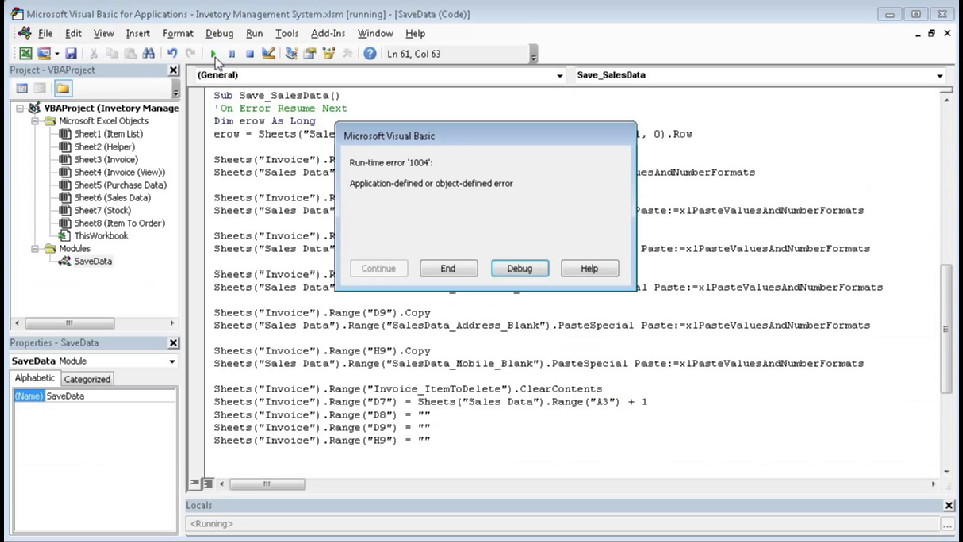
left_click(519, 268)
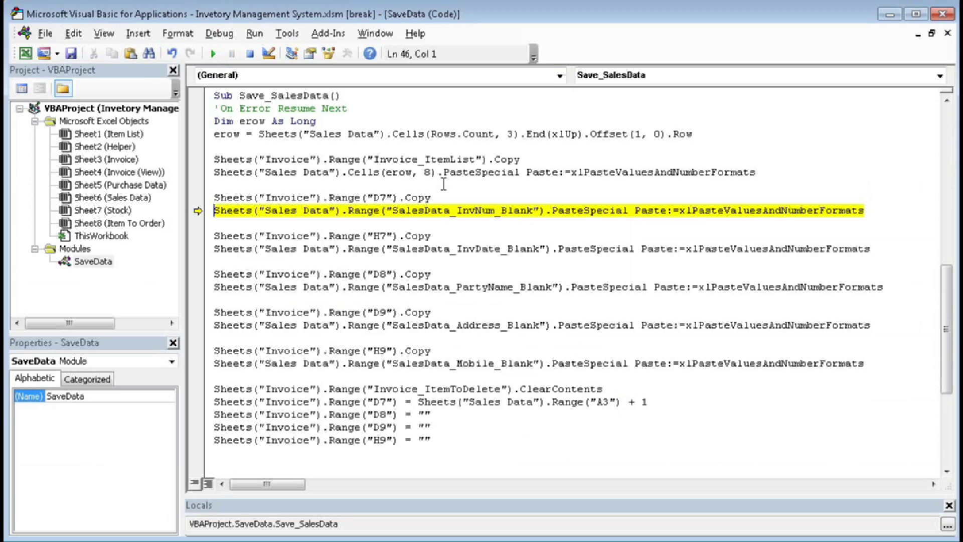
left_click(250, 54)
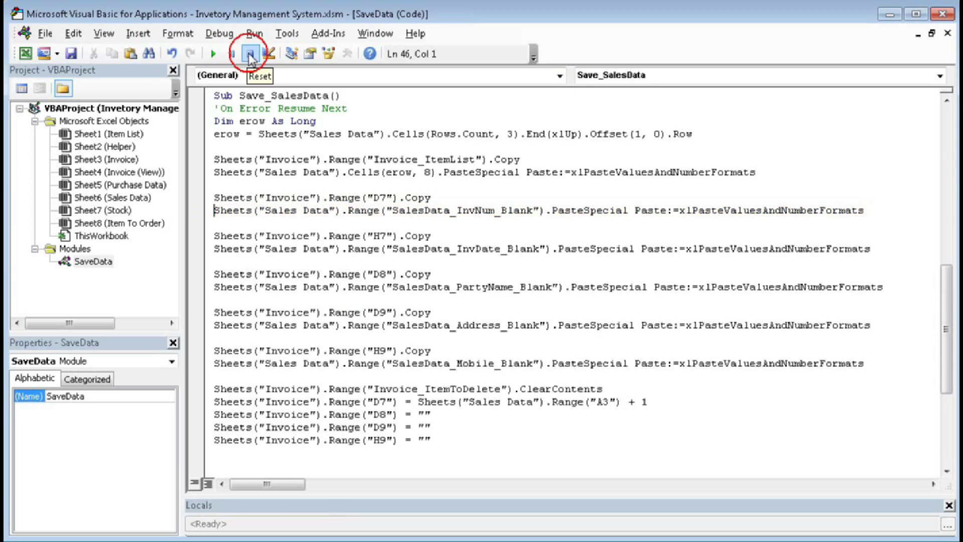
key("alt+F11")
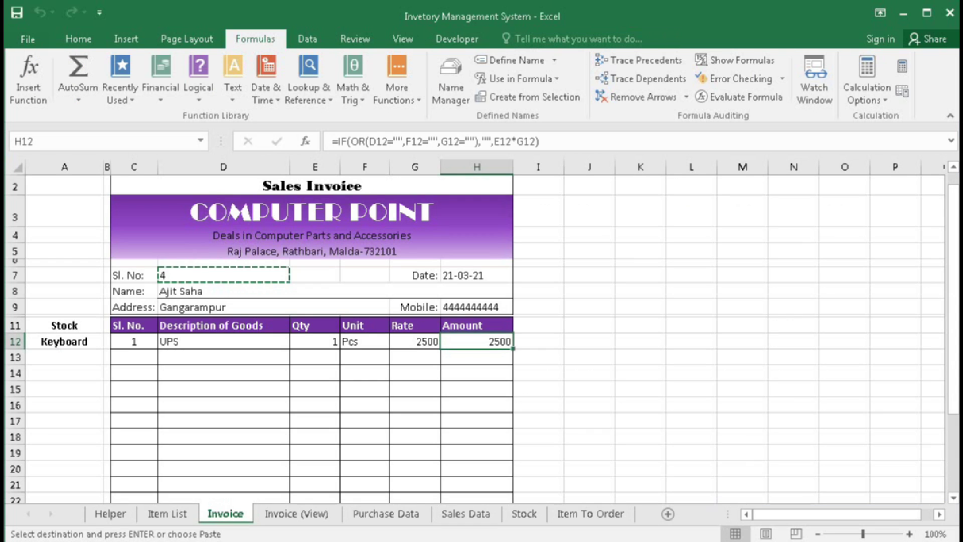
left_click(465, 513)
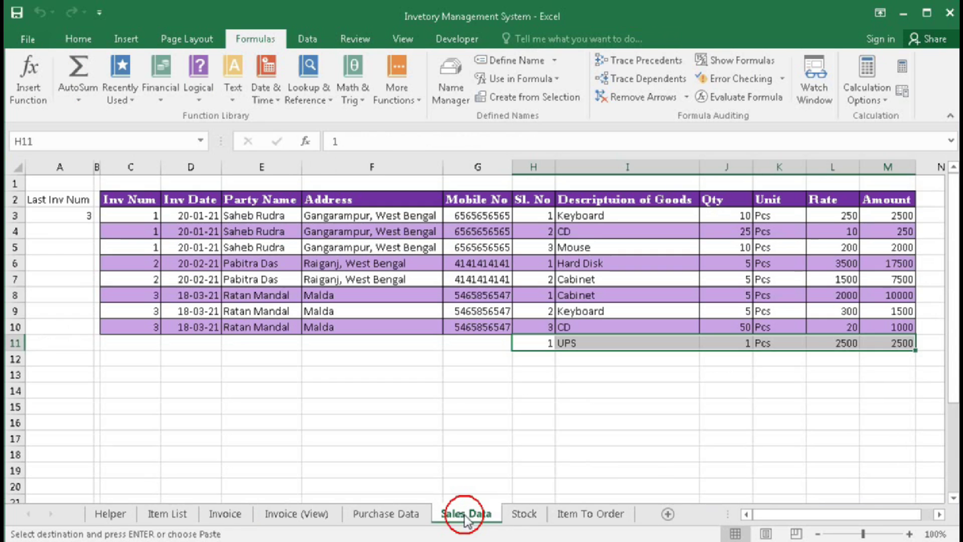
key("Delete")
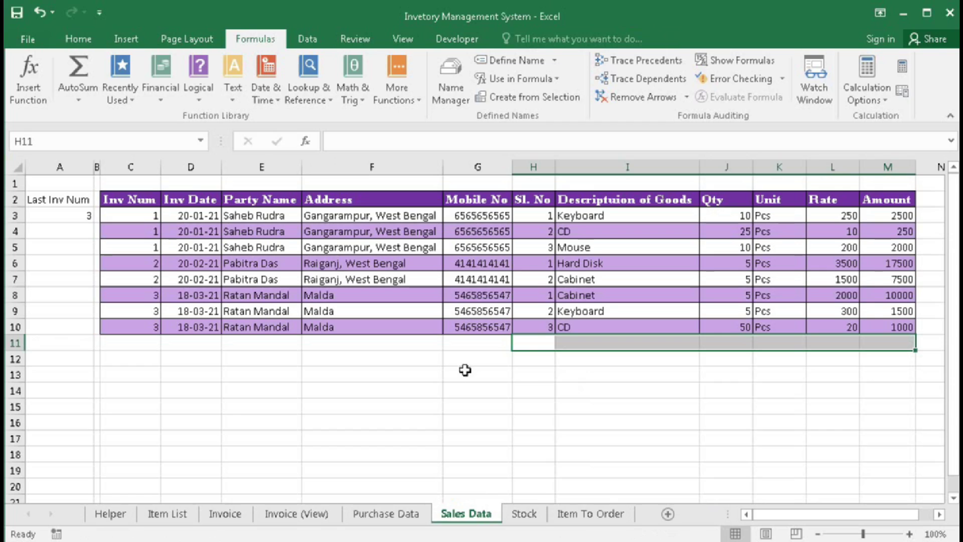
left_click(533, 343)
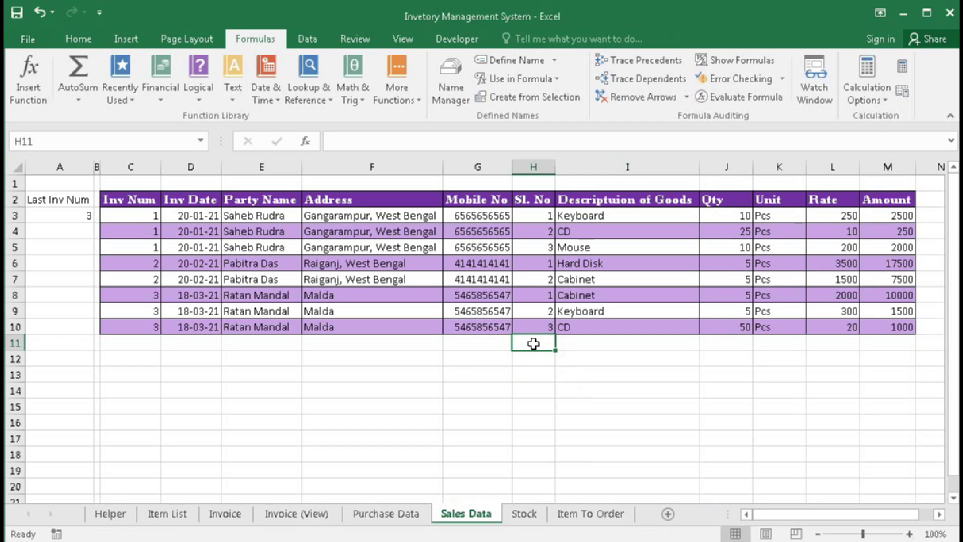
key("ctrl+z")
- Examine the range covered by the defined name SaleData_InvNum_Blank and compare the name with the macro code
left_click(451, 73)
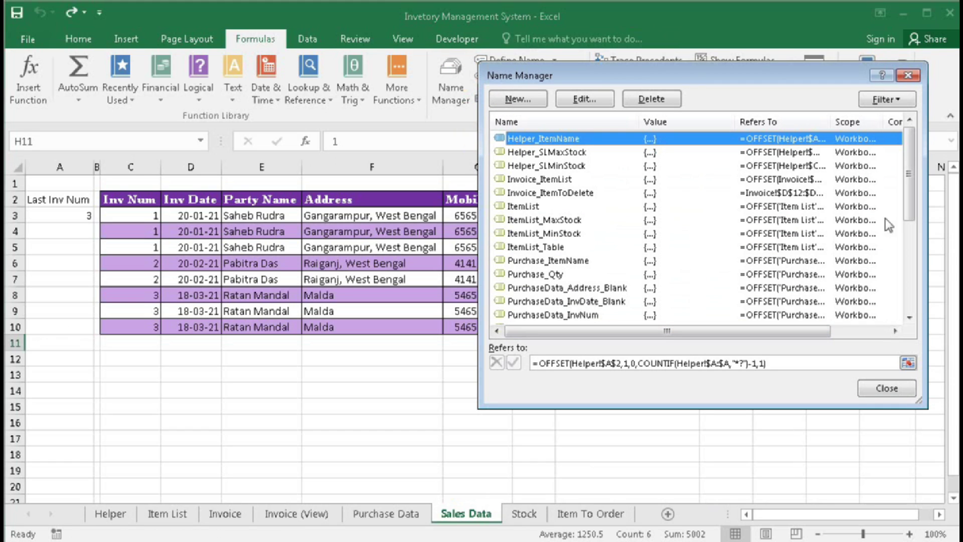
left_click_drag(909, 205, 918, 294)
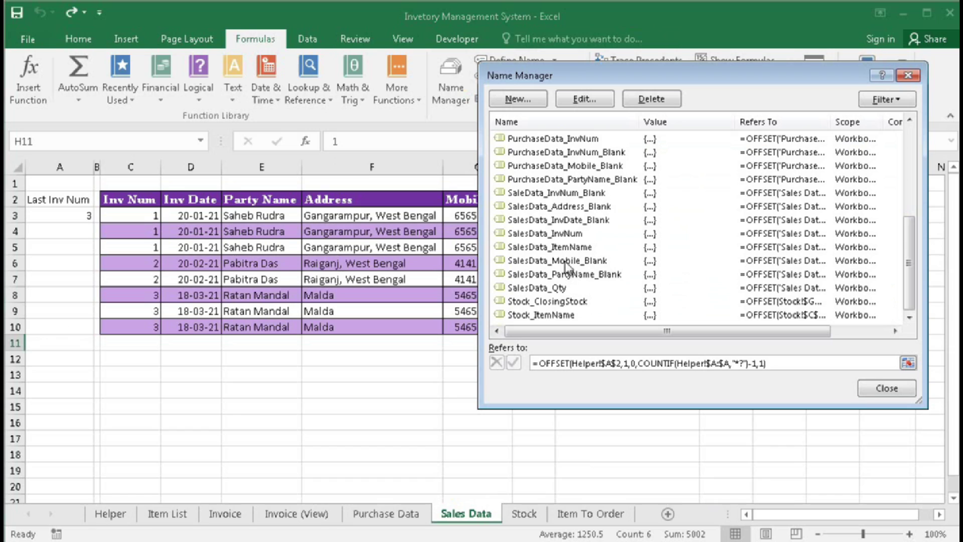
left_click(565, 260)
left_click(575, 194)
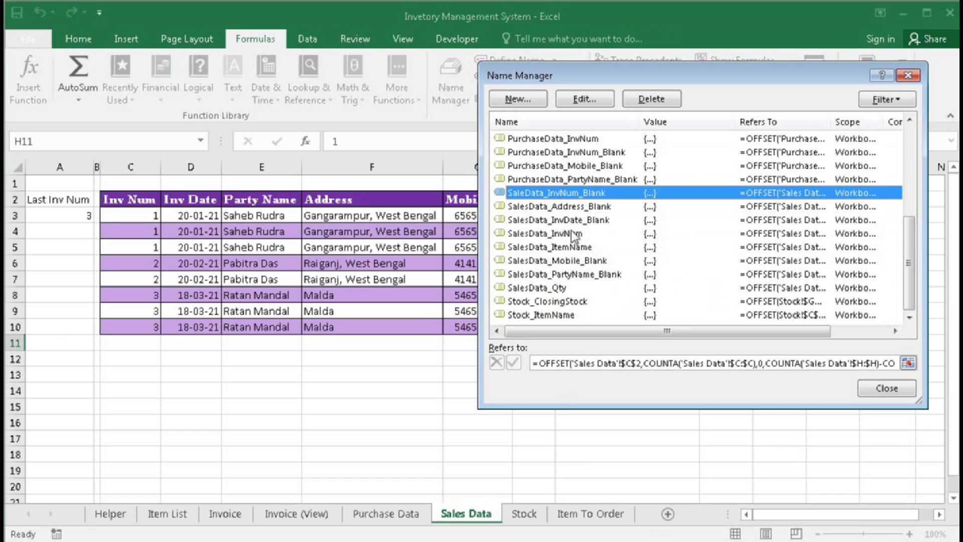
left_click(588, 363)
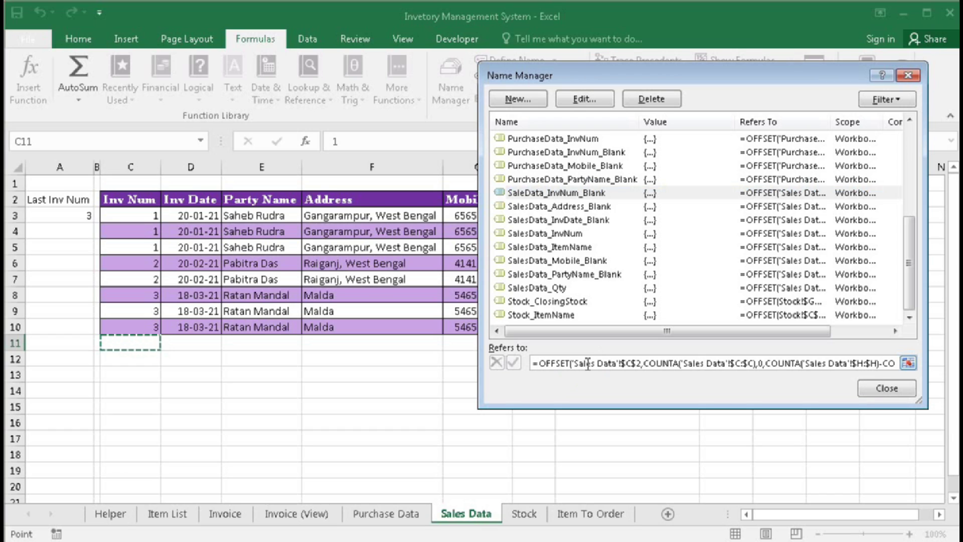
key("alt+Tab")
- Rename the defined name SaleData_InvNum_Blank to SalesData_InvNum_Blank and check the range it covers
left_click_drag(603, 72, 631, 255)
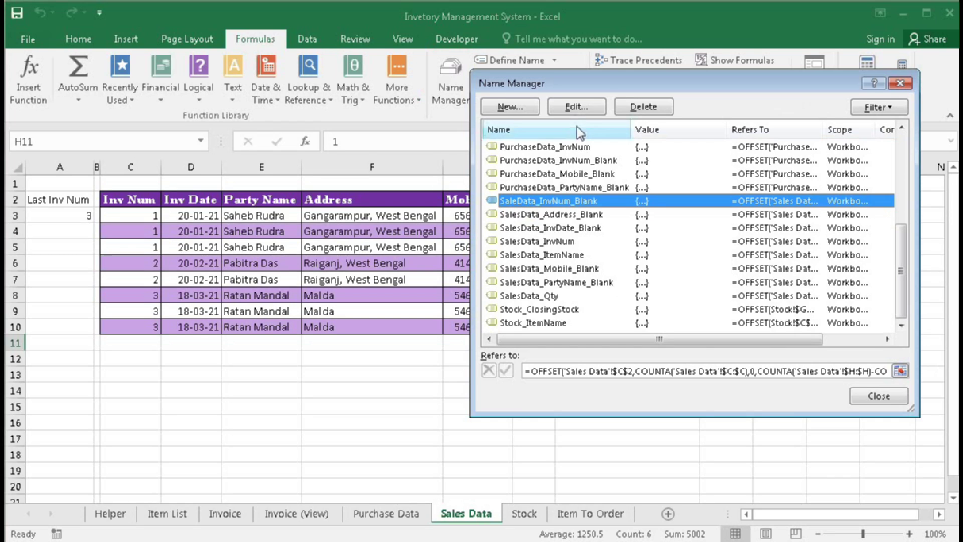
left_click(576, 107)
left_click(648, 186)
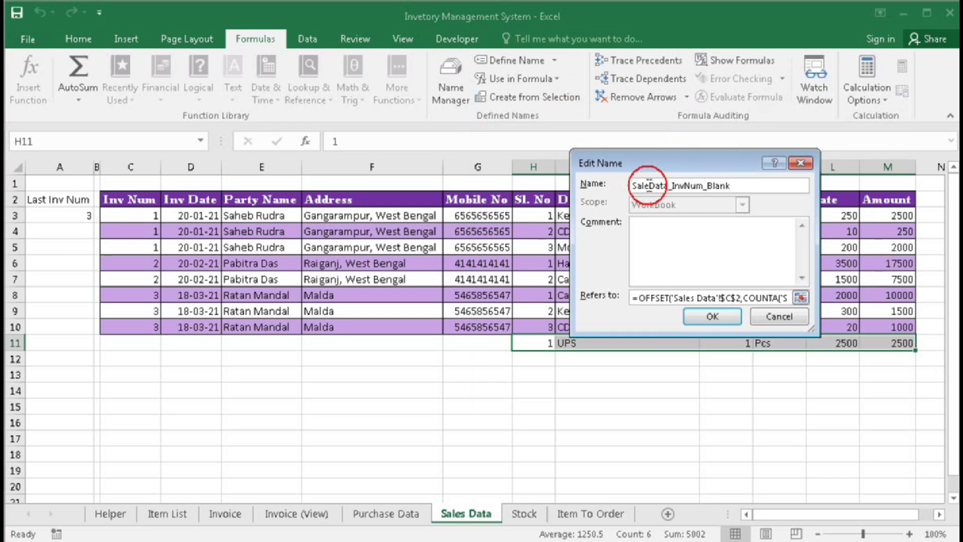
type("s")
left_click(711, 316)
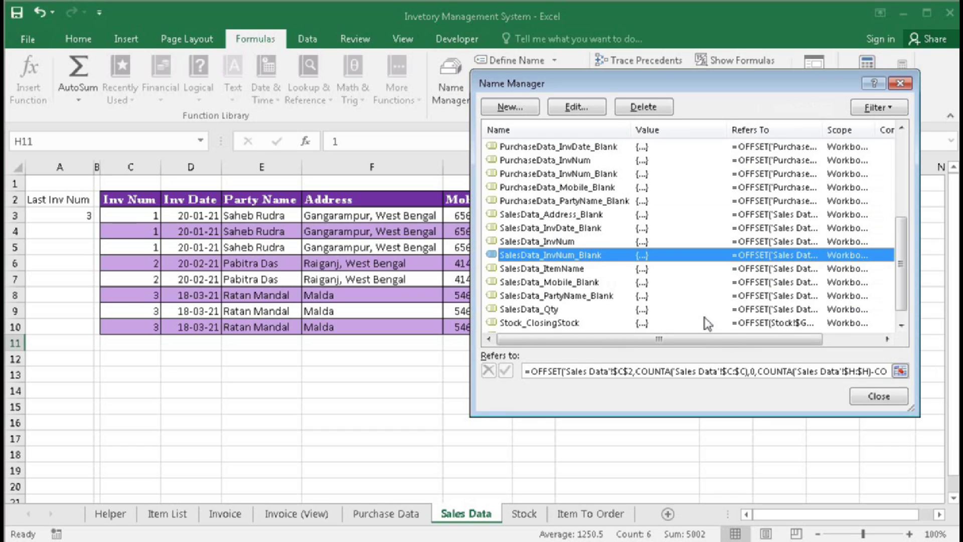
left_click(745, 374)
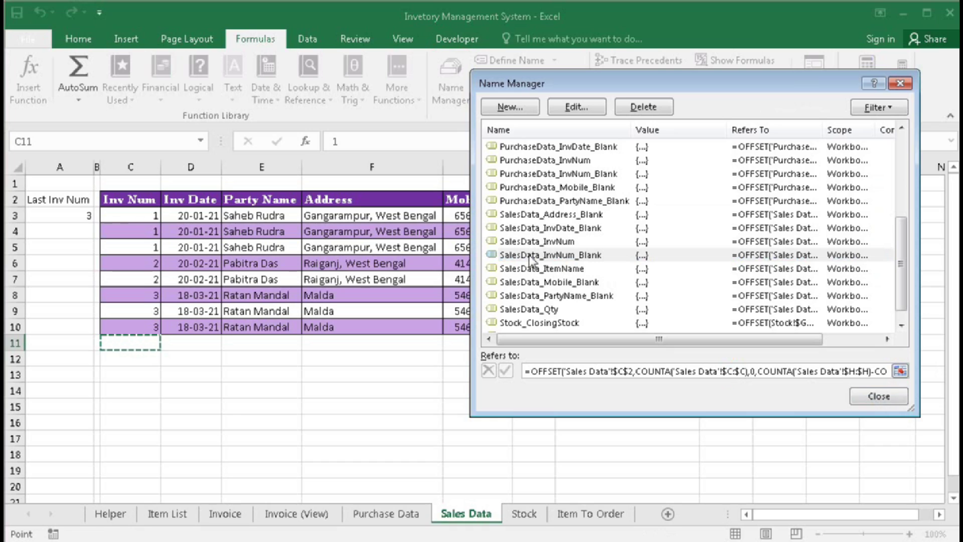
- Close the Name Manager and clear the leftover UPS entry from H11:M11 on the Sales Data sheet
left_click(879, 397)
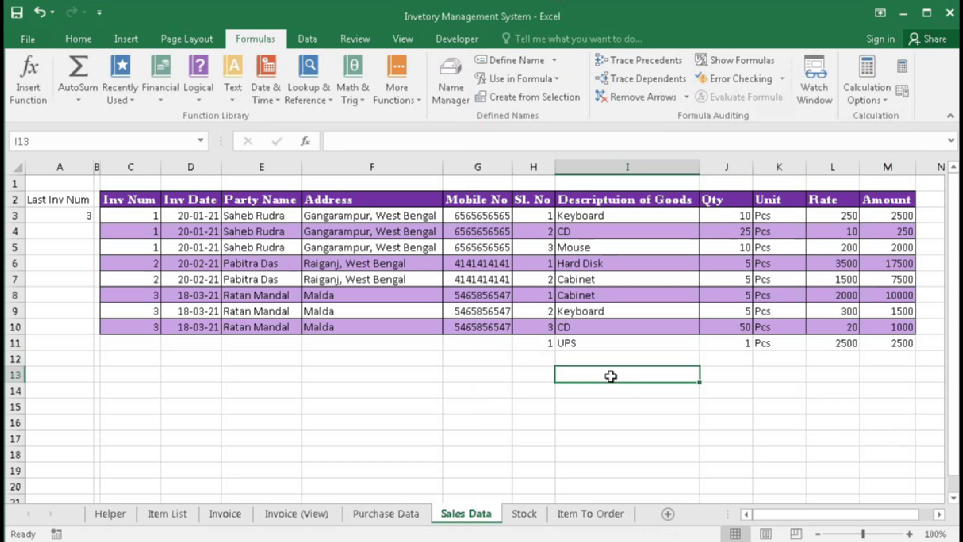
left_click_drag(547, 344, 873, 339)
key("Delete")
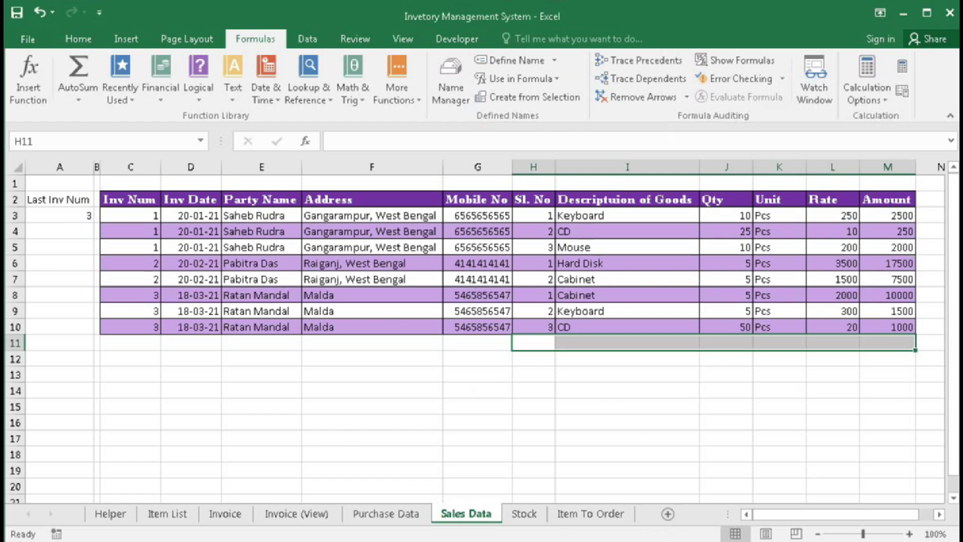
- Reset and run the Save_SalesData macro in the VBA editor, and check the Invoice and Sales Data sheets in Excel
key("alt+F11")
left_click(249, 53)
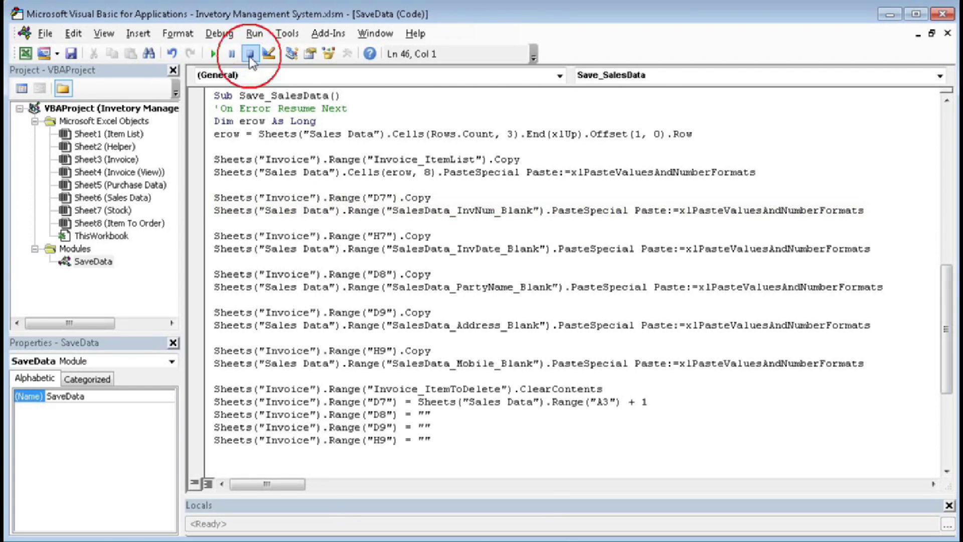
left_click(215, 57)
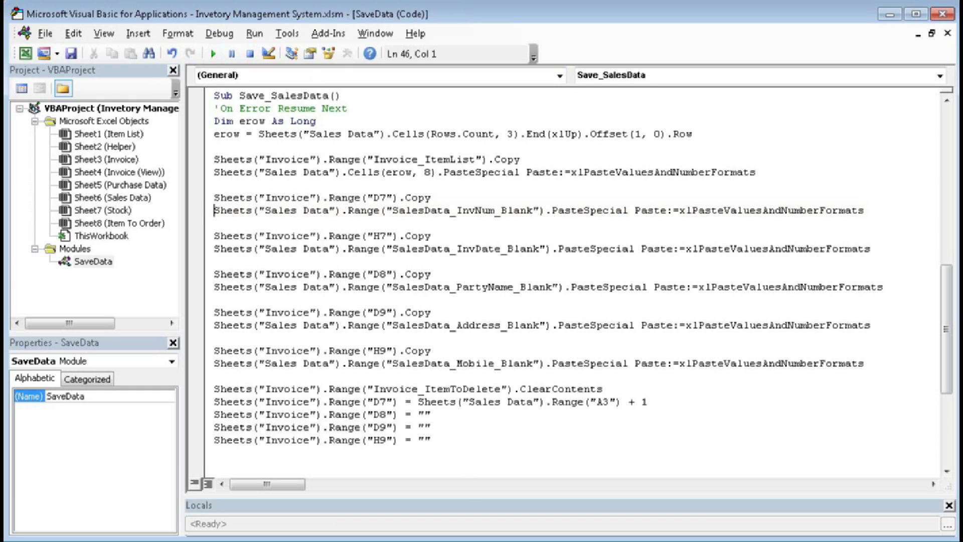
key("alt+F11")
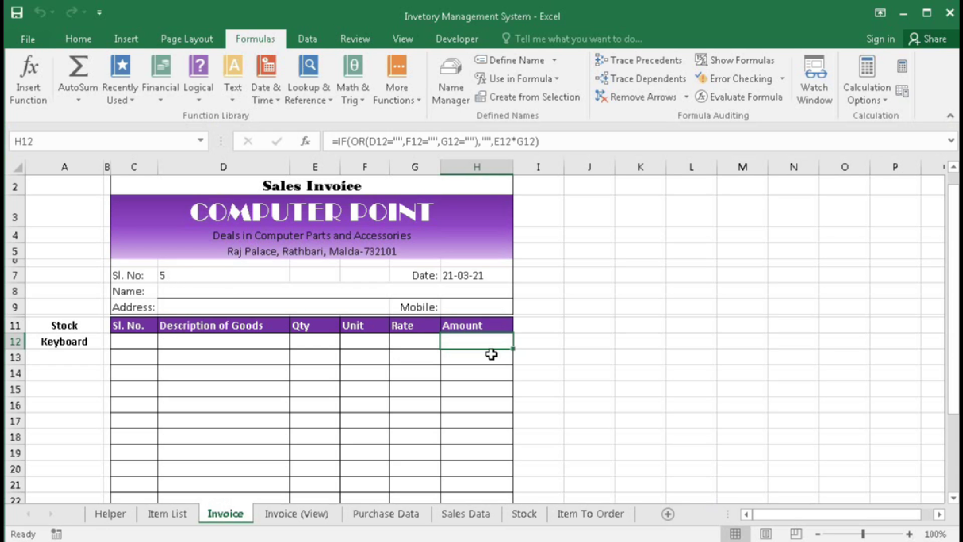
left_click(471, 517)
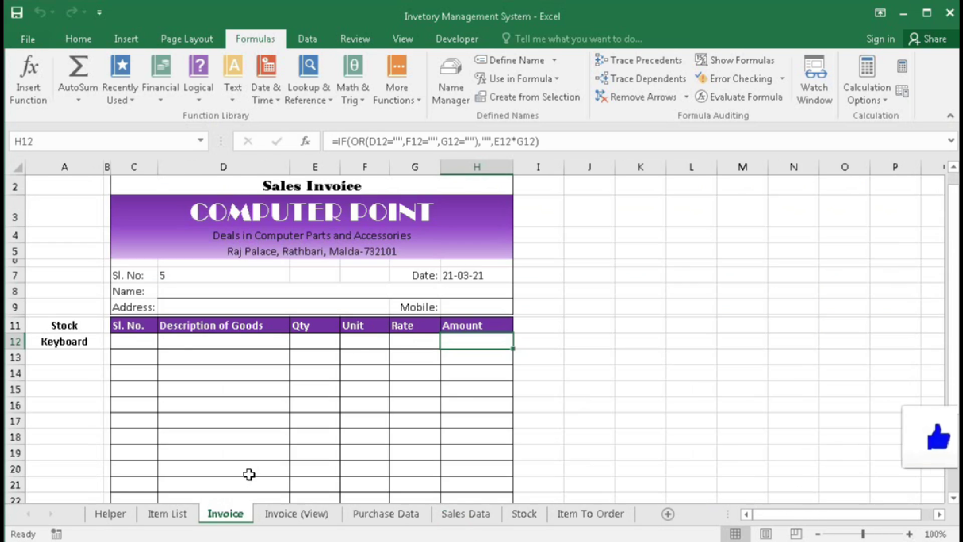
- Choose Keyboard as the item in Invoice cell D12 and examine stock cells A12 and A13
left_click(258, 345)
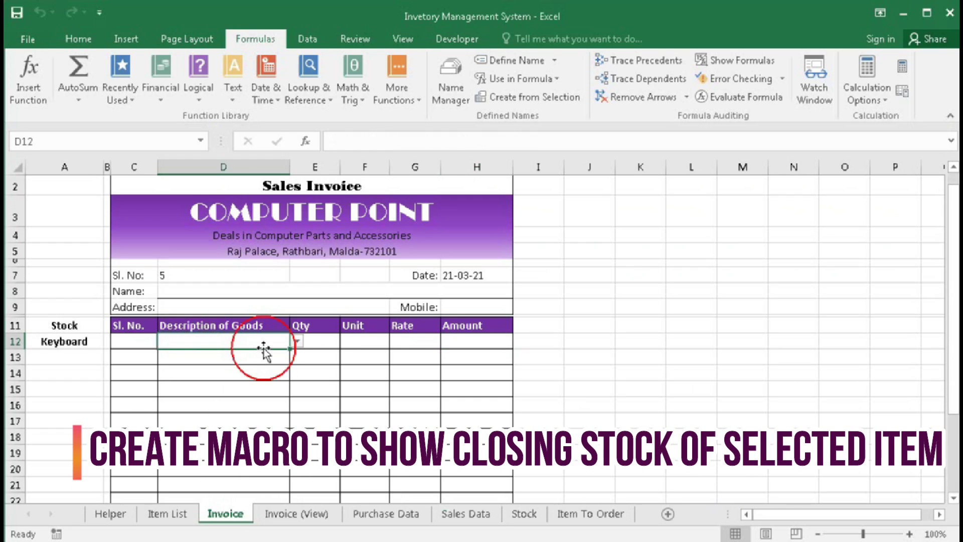
left_click(296, 342)
left_click(263, 357)
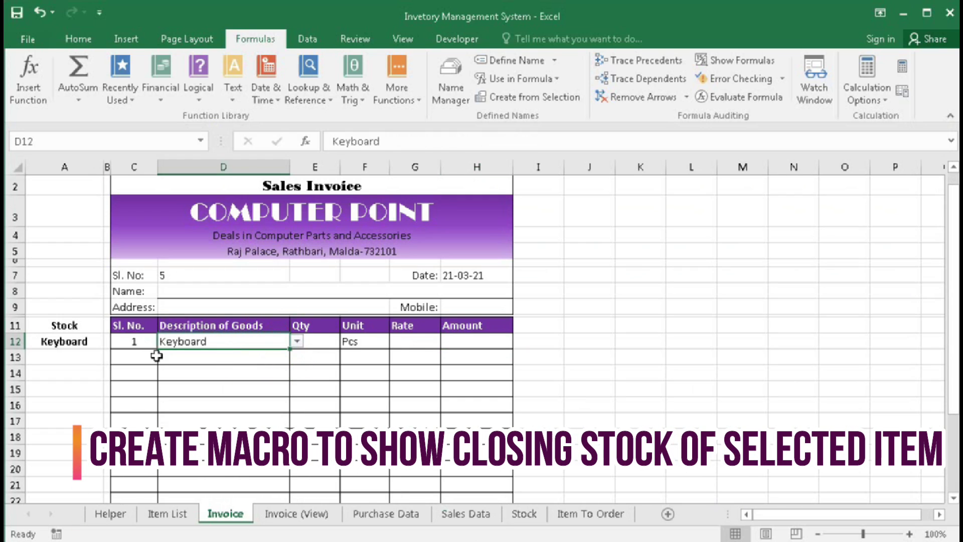
left_click(49, 342)
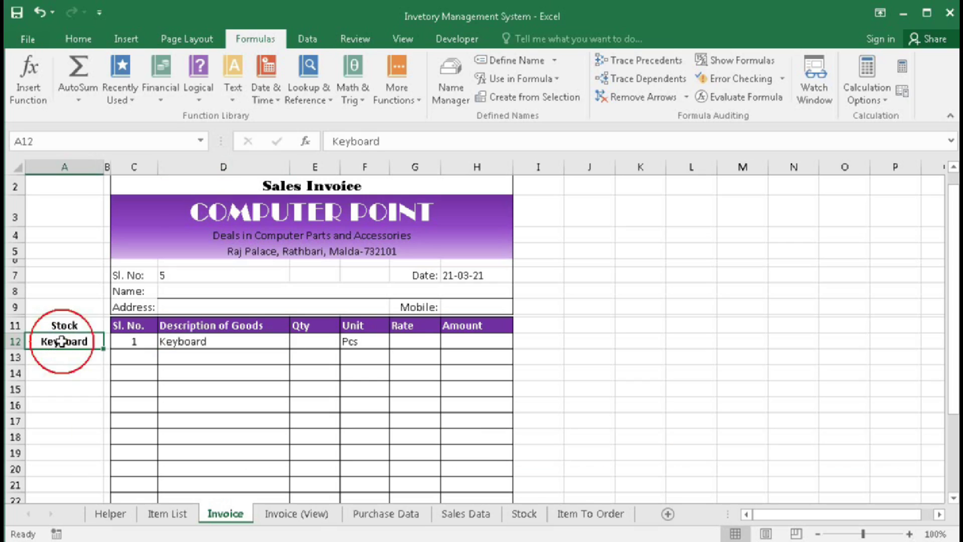
left_click(40, 357)
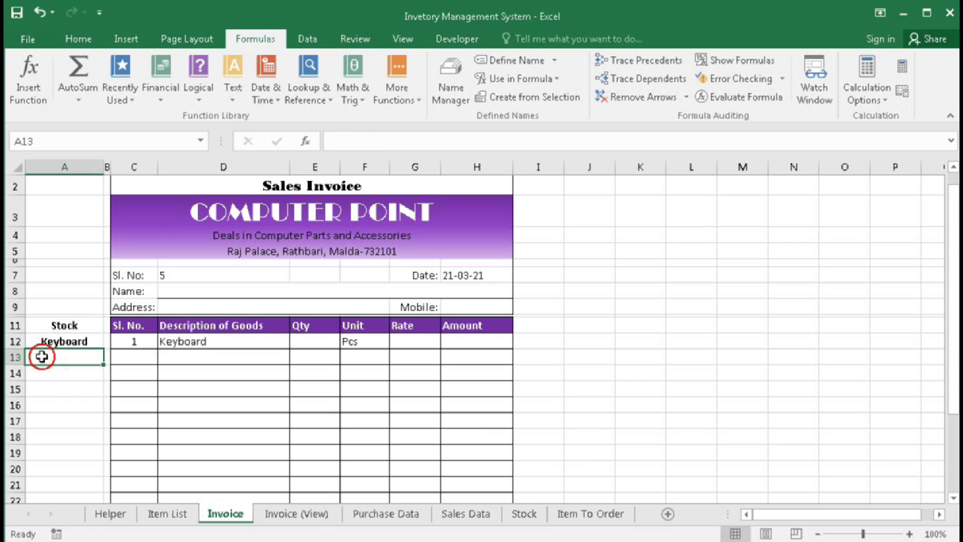
- Change the item in Invoice cell D12 to Mouse and compare it with stock cells A12 and A13
left_click(203, 342)
left_click(297, 341)
left_click(220, 365)
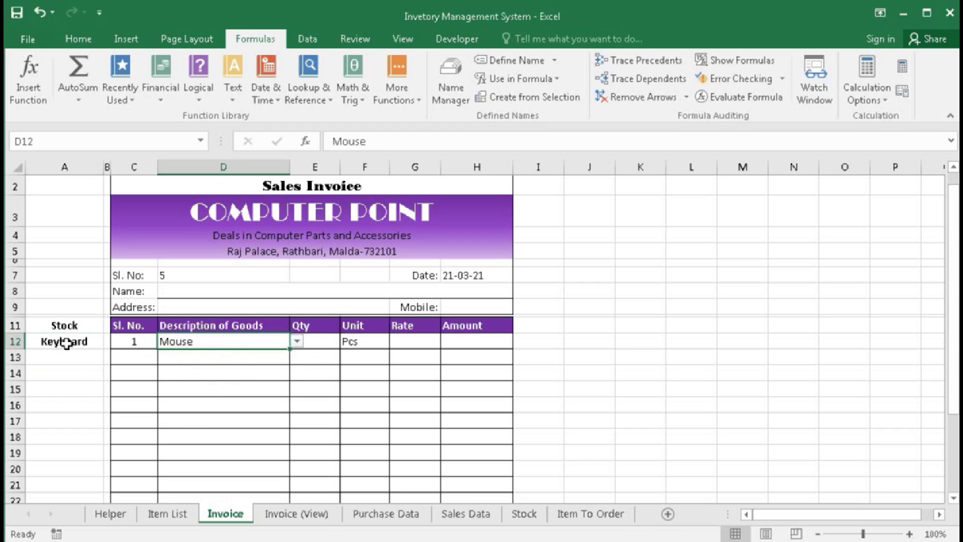
left_click(52, 355)
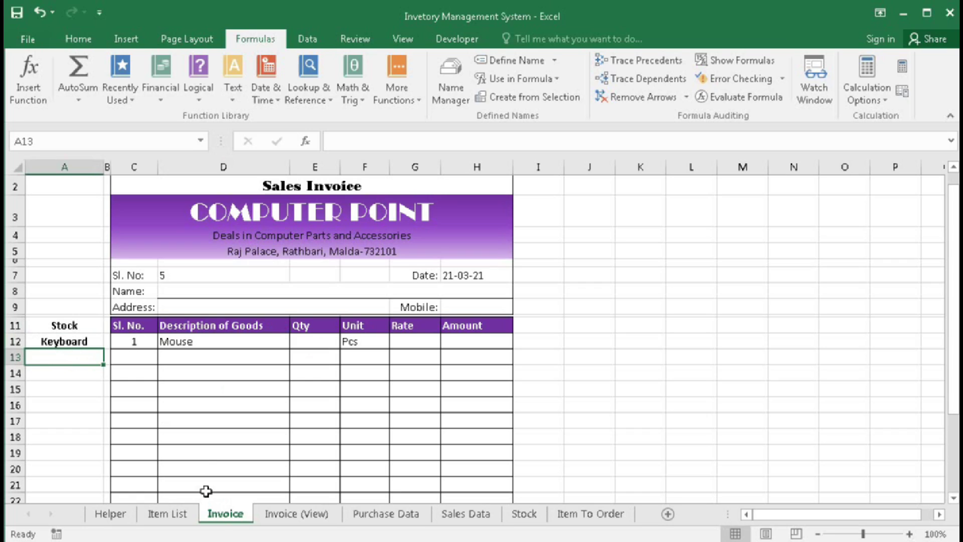
- Open the Invoice sheet's code module and add a Worksheet_Change event procedure
right_click(216, 514)
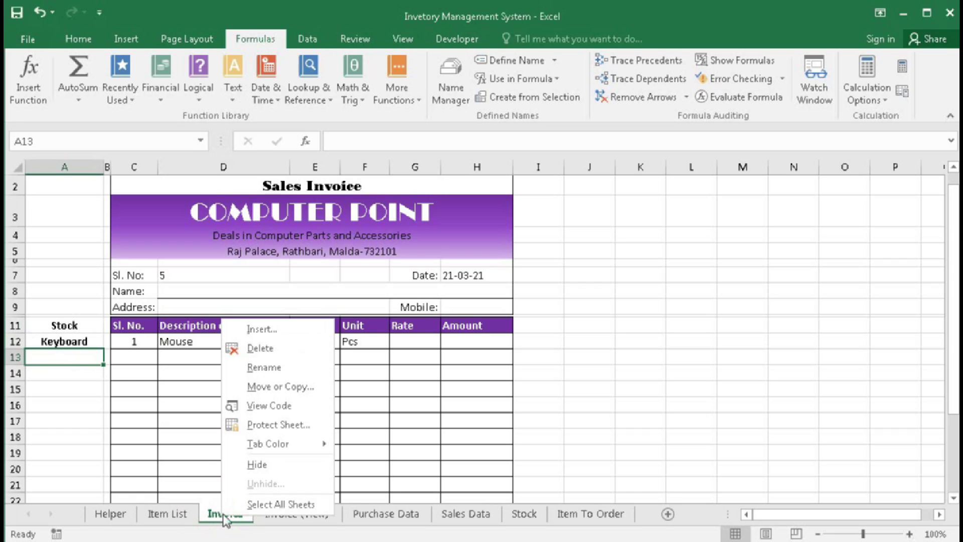
left_click(265, 408)
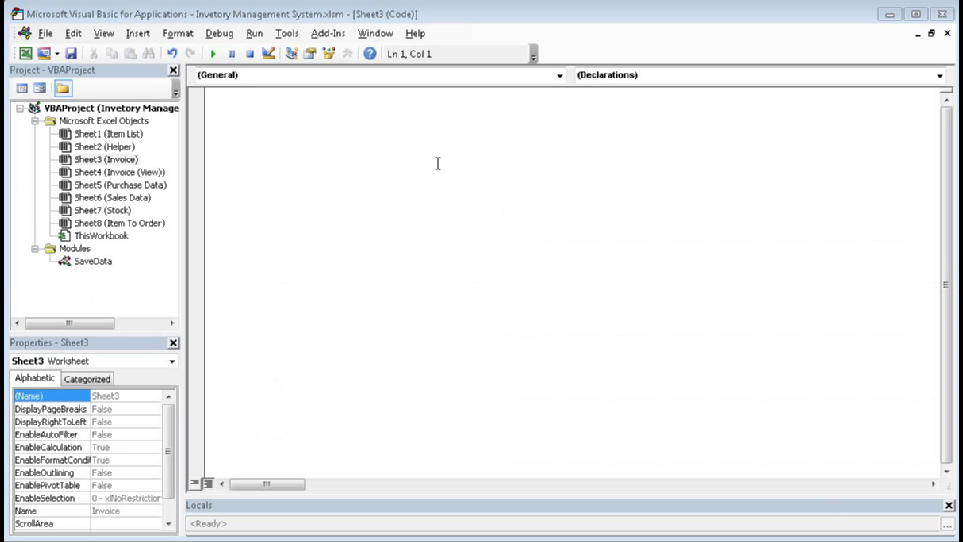
left_click(560, 76)
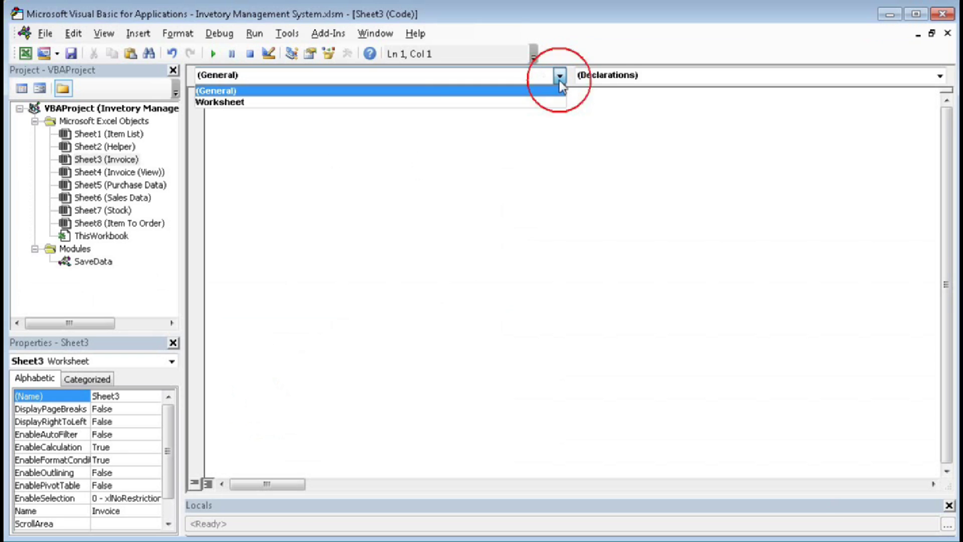
left_click(335, 101)
left_click(903, 76)
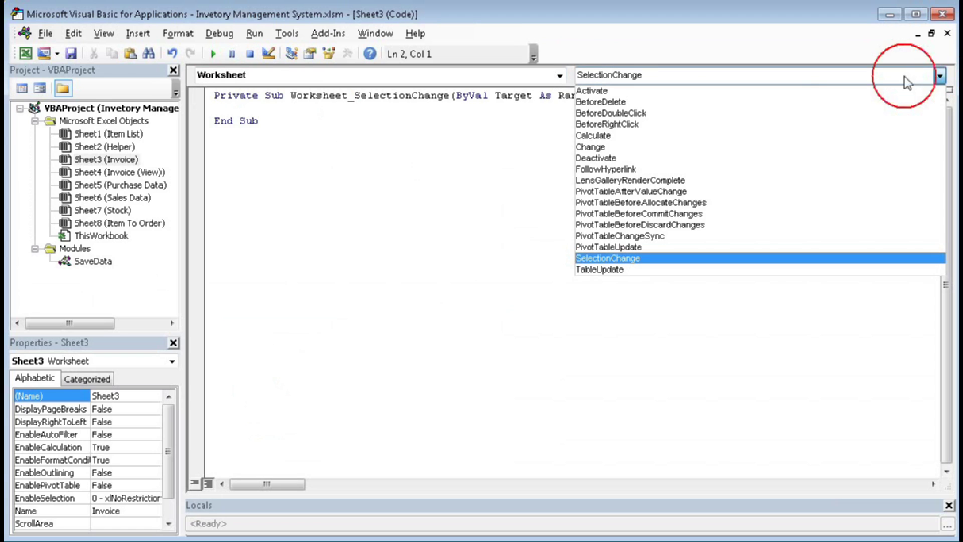
left_click(595, 146)
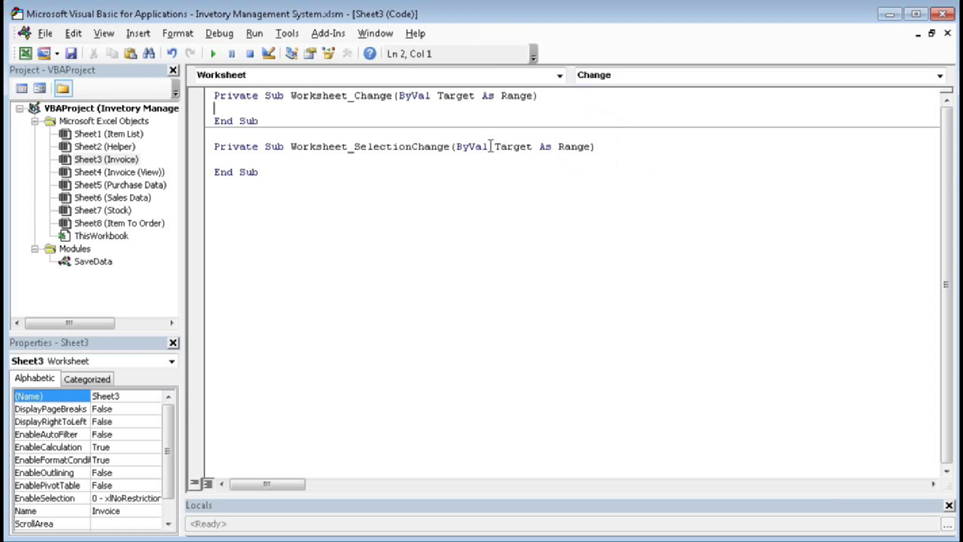
- Delete the empty Worksheet_SelectionChange procedure and place the cursor inside Worksheet_Change
left_click_drag(217, 146, 249, 170)
key("Delete")
key("BackSpace")
left_click(234, 110)
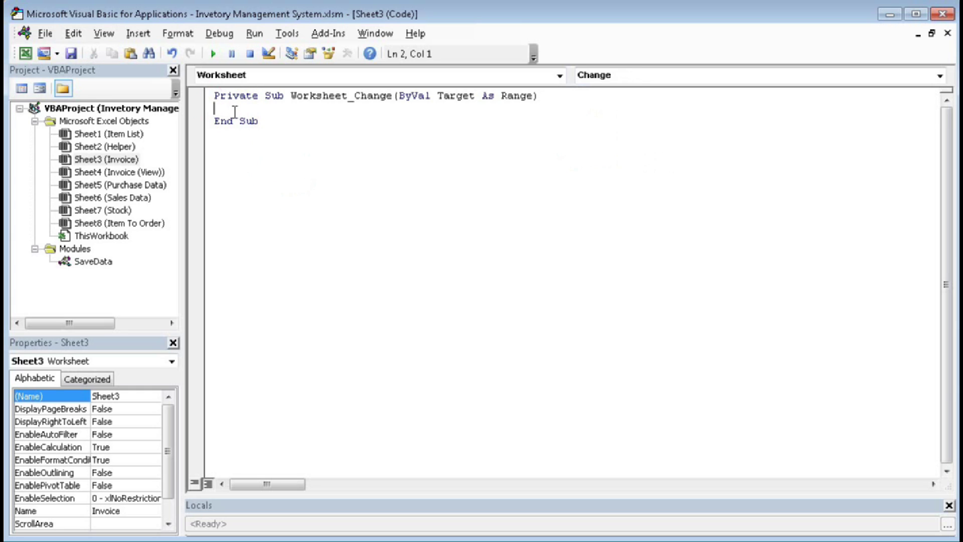
- Write the Worksheet_Change condition "if not intersect(target,ra", checking the Description of Goods rows on the Invoice sheet for its range argument
type("if not intersect(target")
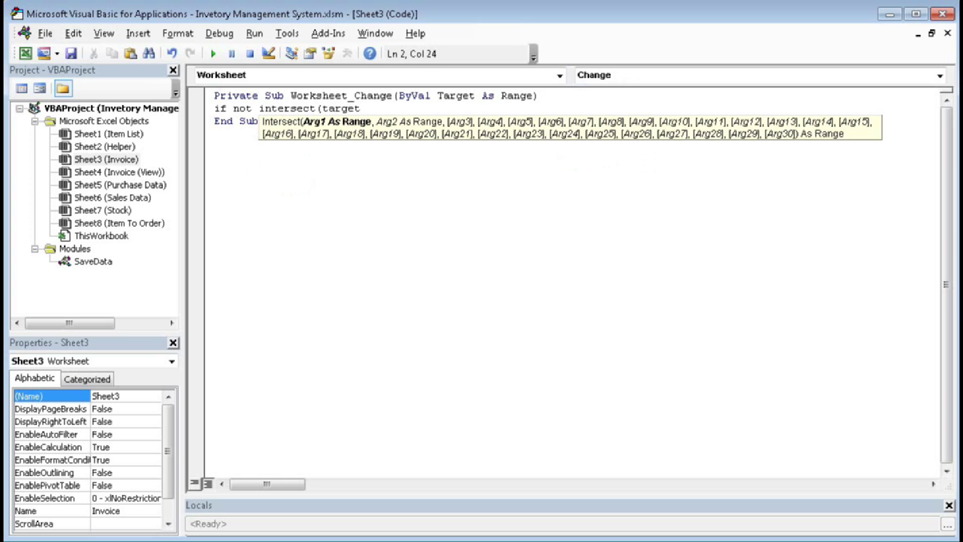
type(",")
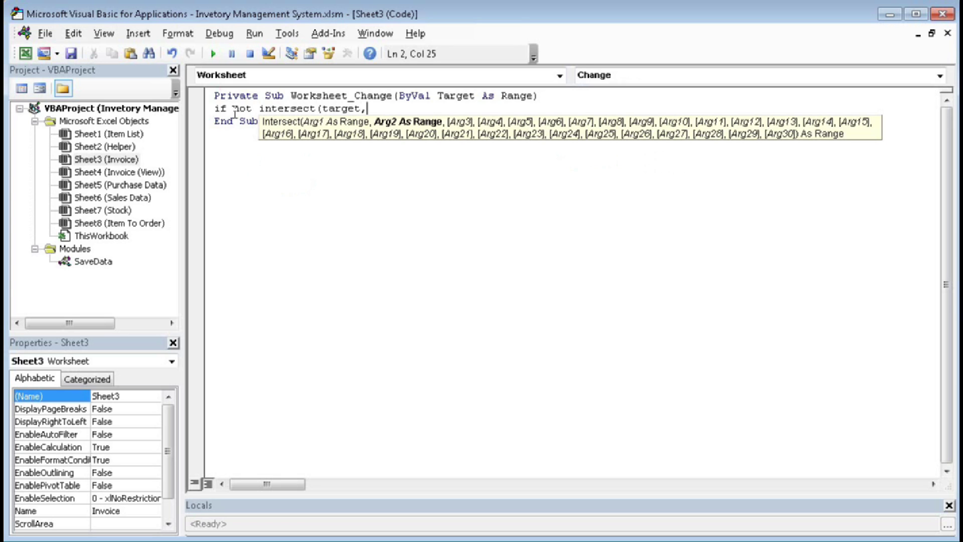
key("alt+F11")
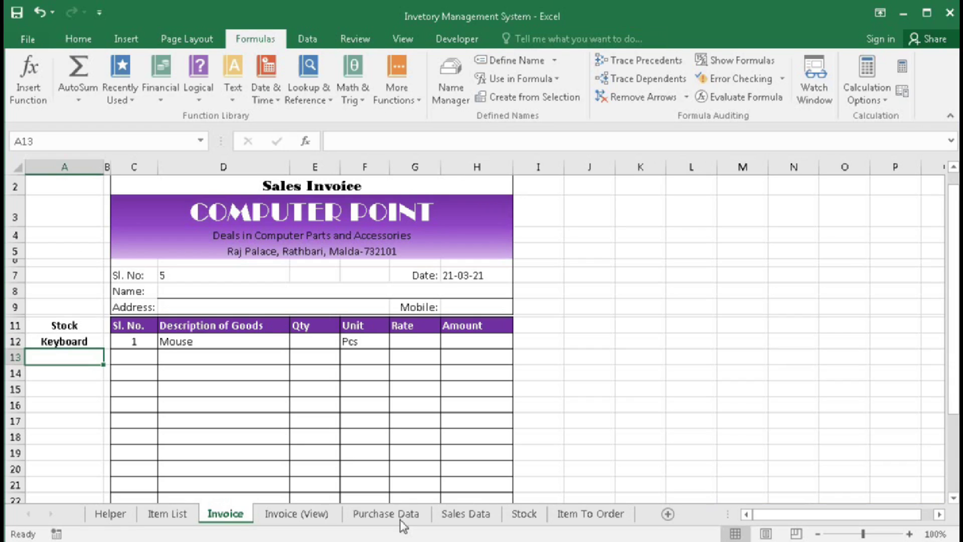
scroll(270, 410, "down", 1)
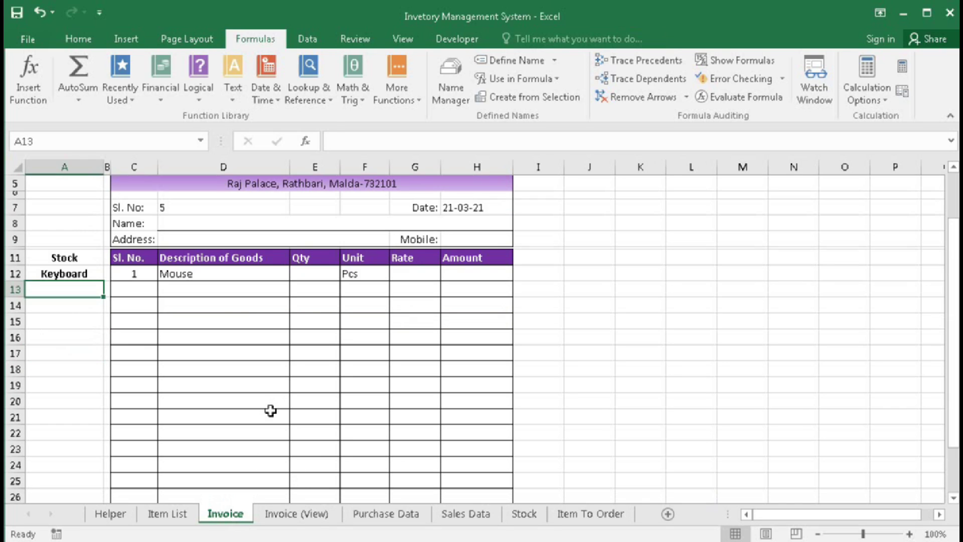
scroll(271, 411, "down", 1)
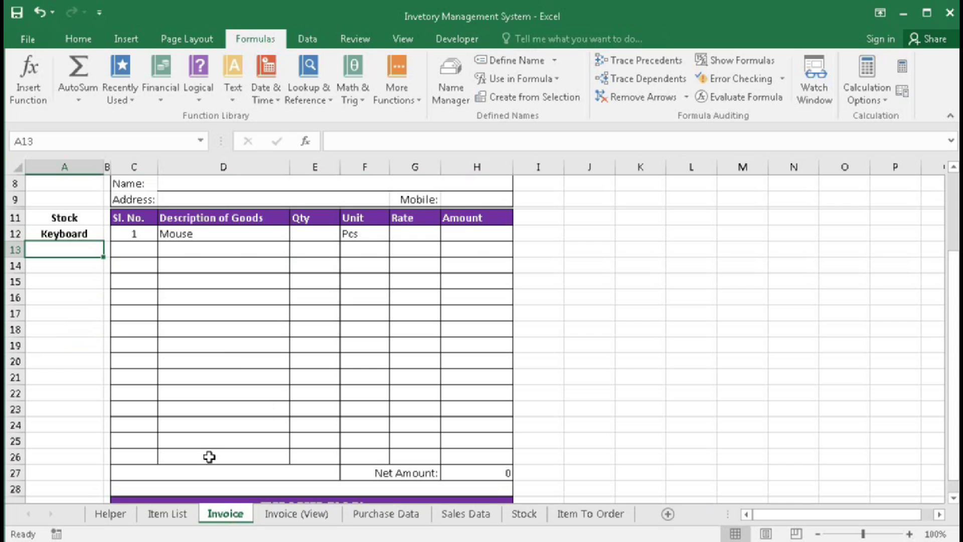
left_click(451, 532)
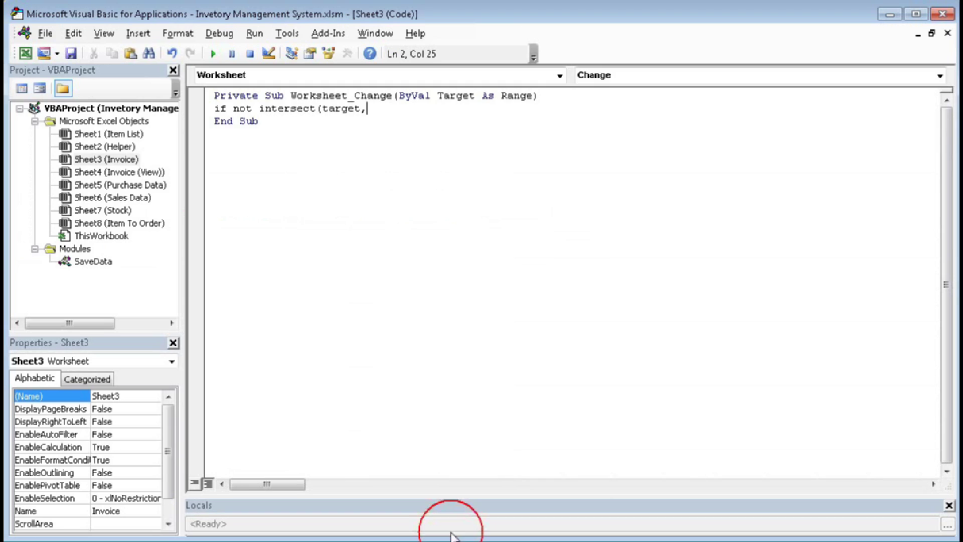
type("ra")
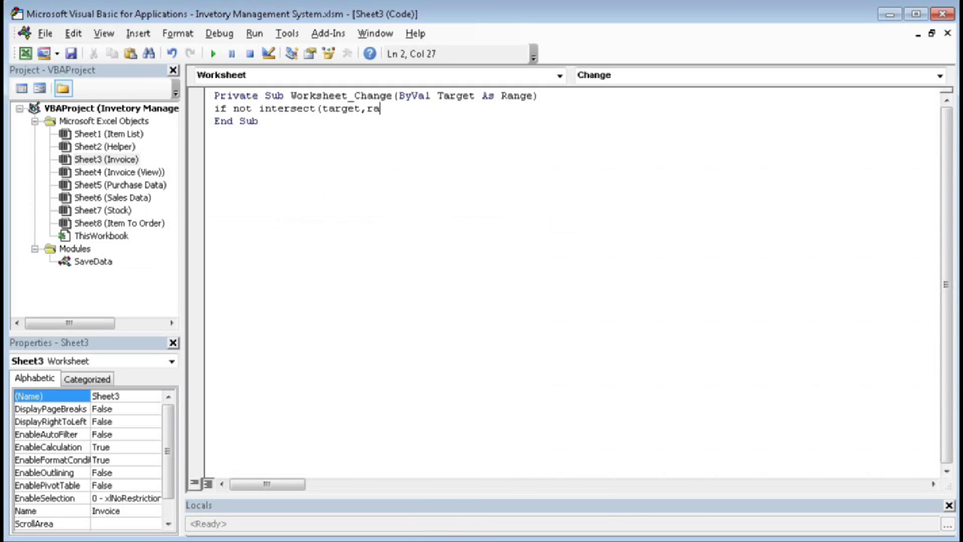
- Complete the condition in Worksheet_Change as If Not Intersect(Target, Range("D12:D26")) Is Nothing Then
type("nge(D")
key("BackSpace")
type("\"")
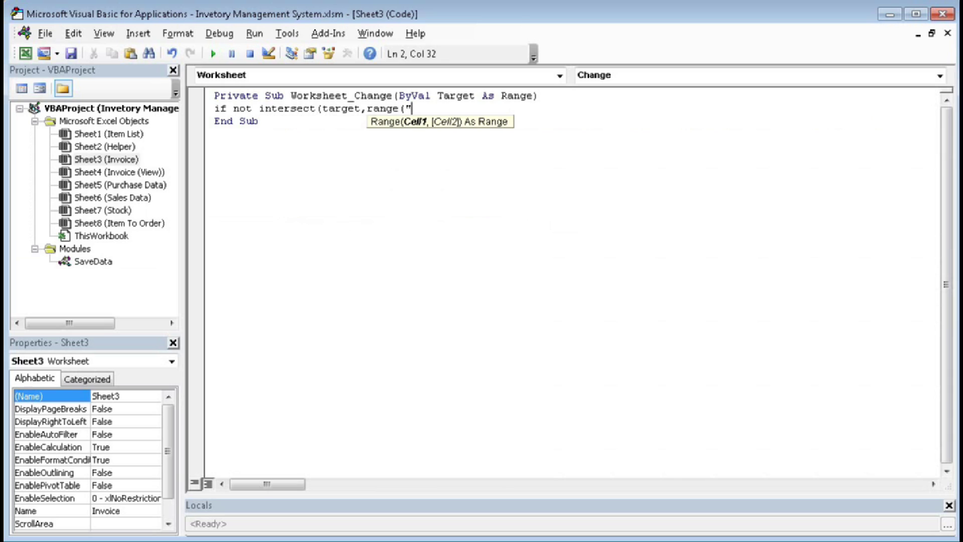
type("D12:D26\")")
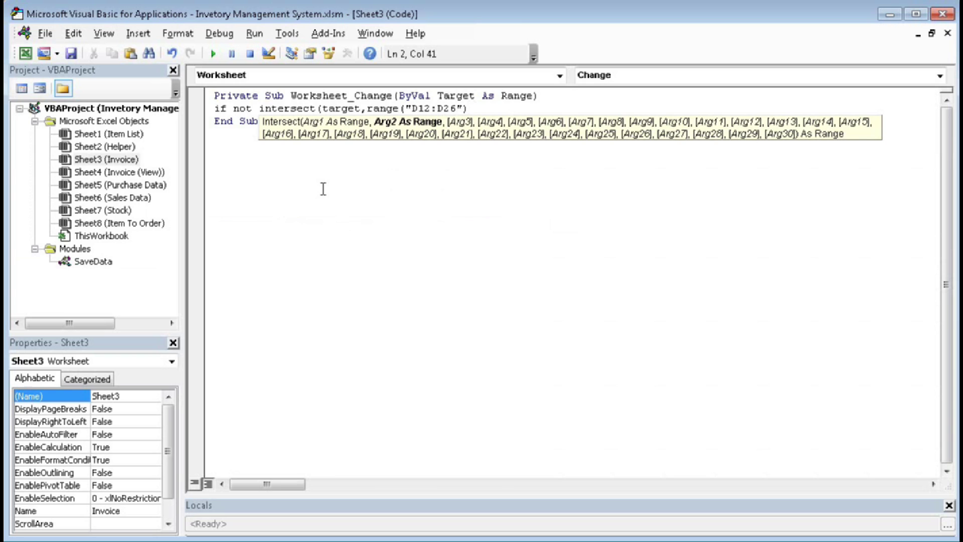
type(") is nothing ")
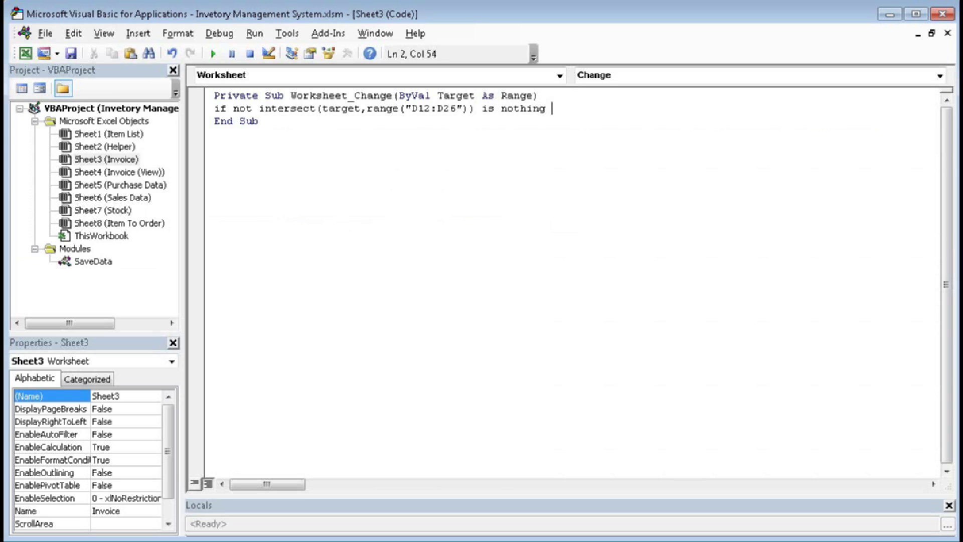
type("then")
key("Return")
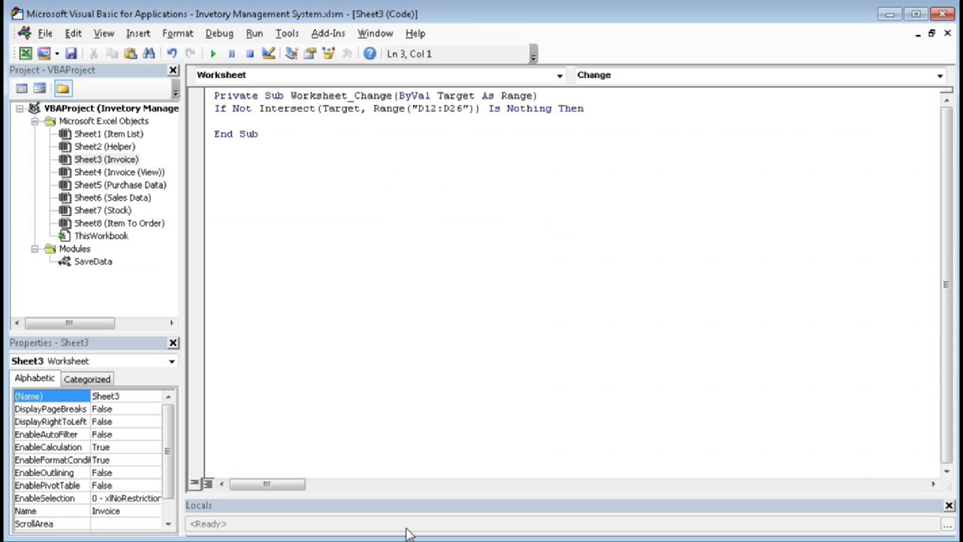
- Check cell A12 on the Invoice sheet and add the code line Range("A12").Value = Target.Value inside the If block
key("alt+F11")
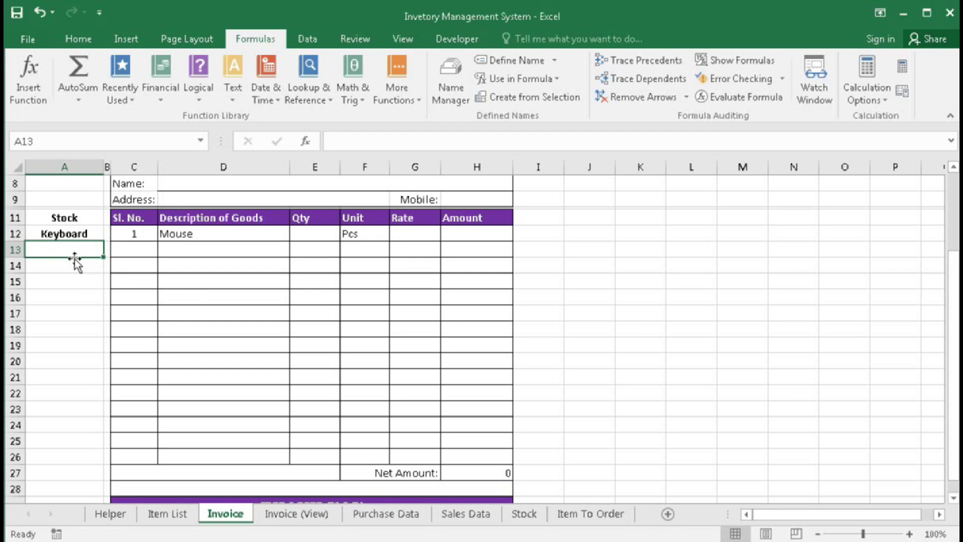
left_click(61, 234)
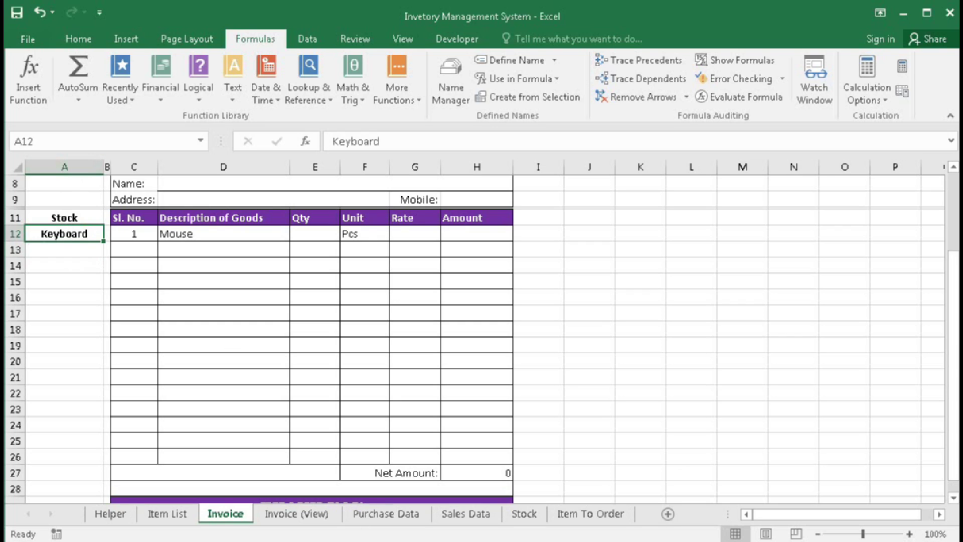
key("alt+F11")
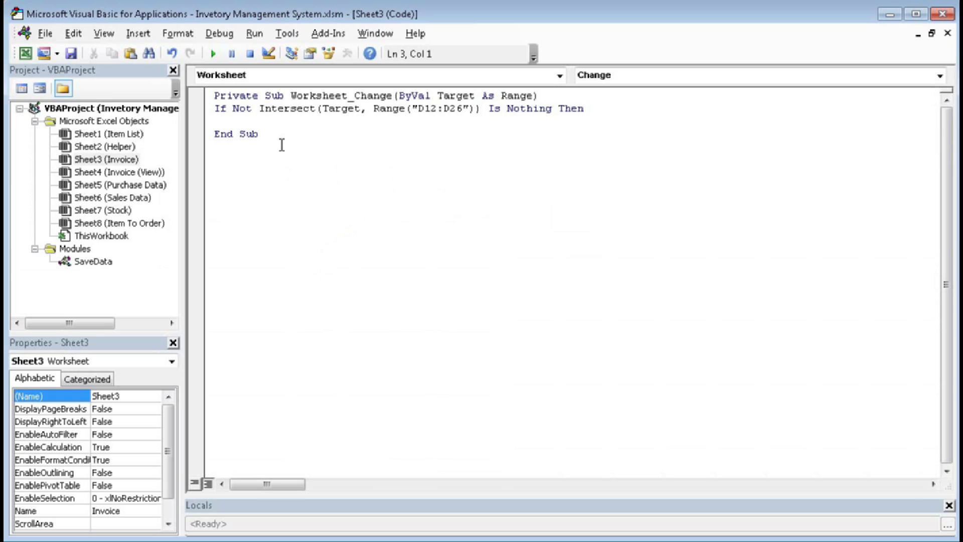
type("range(\"")
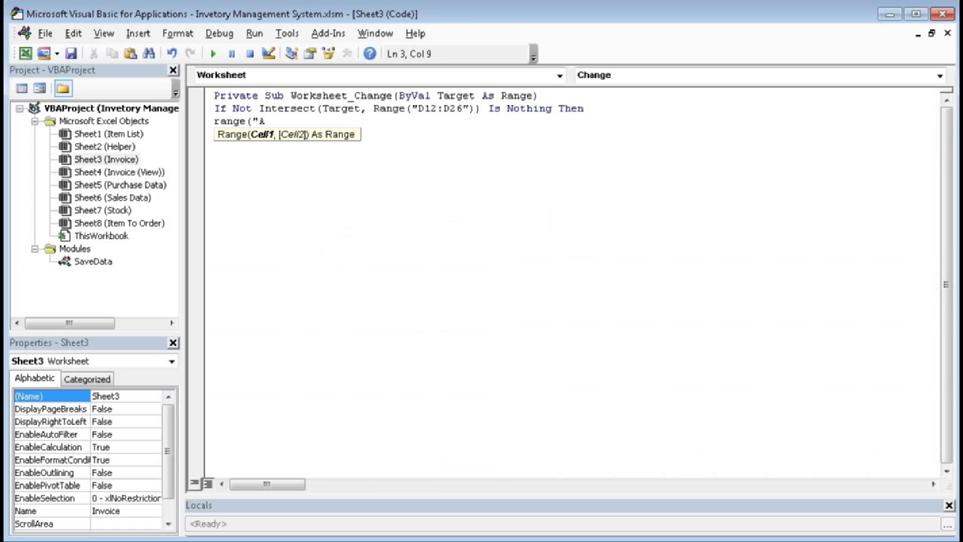
type("A12\")")
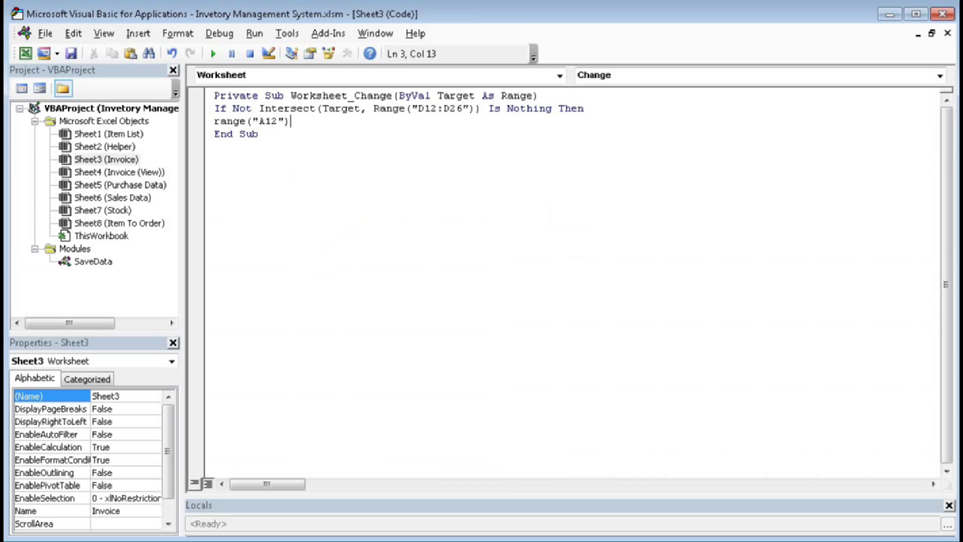
type(".val")
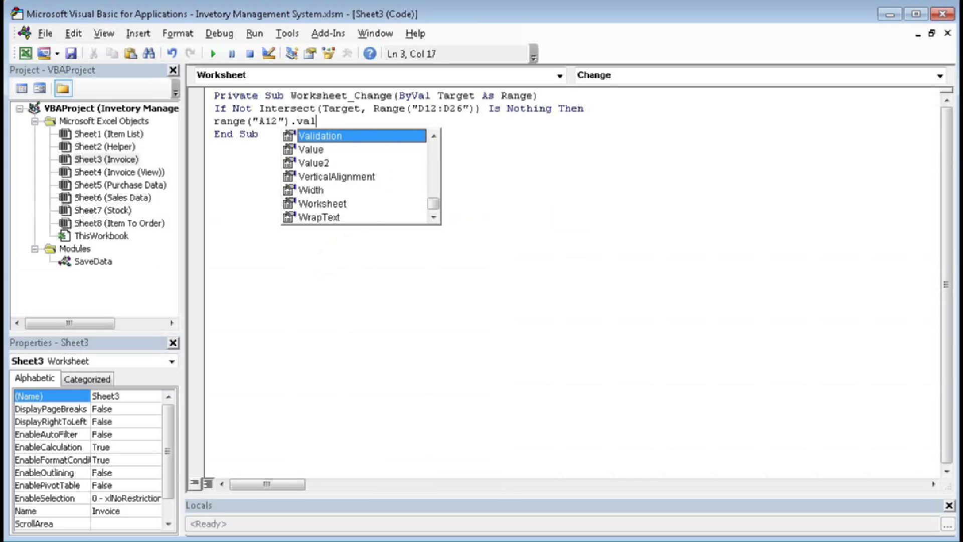
type("ue")
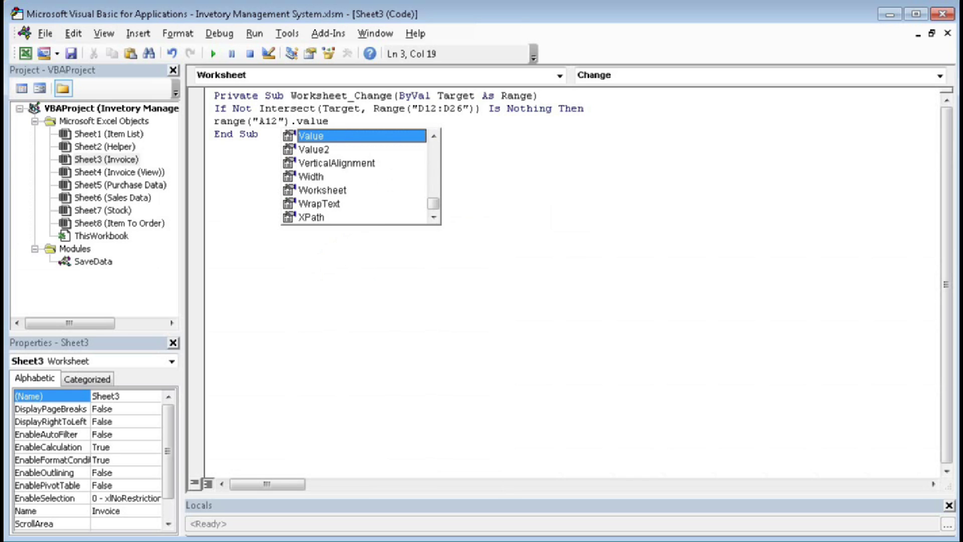
type("=")
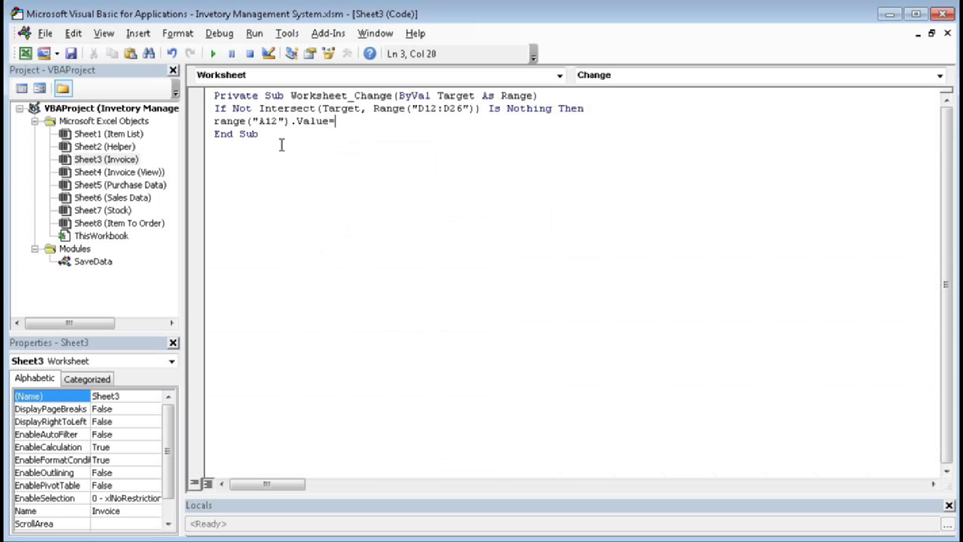
type("target.value")
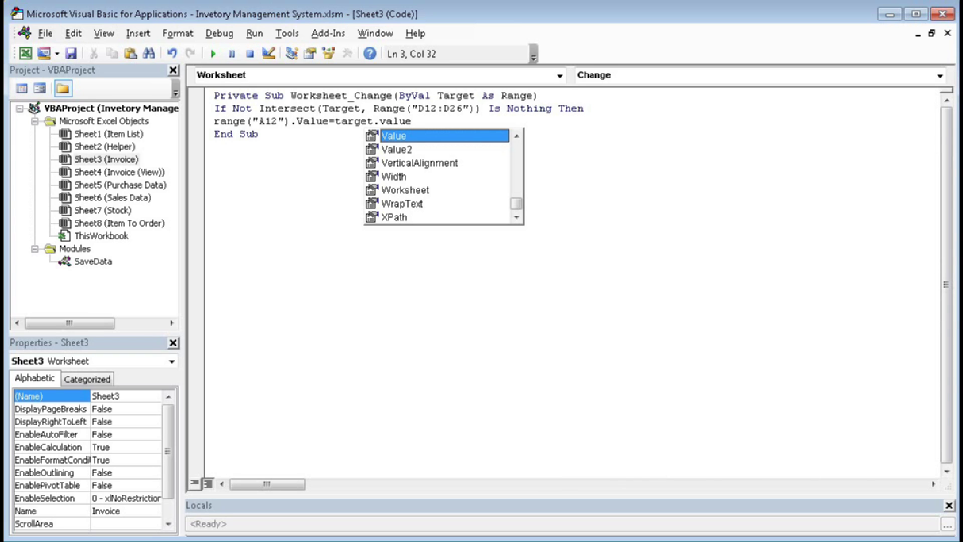
key("Return")
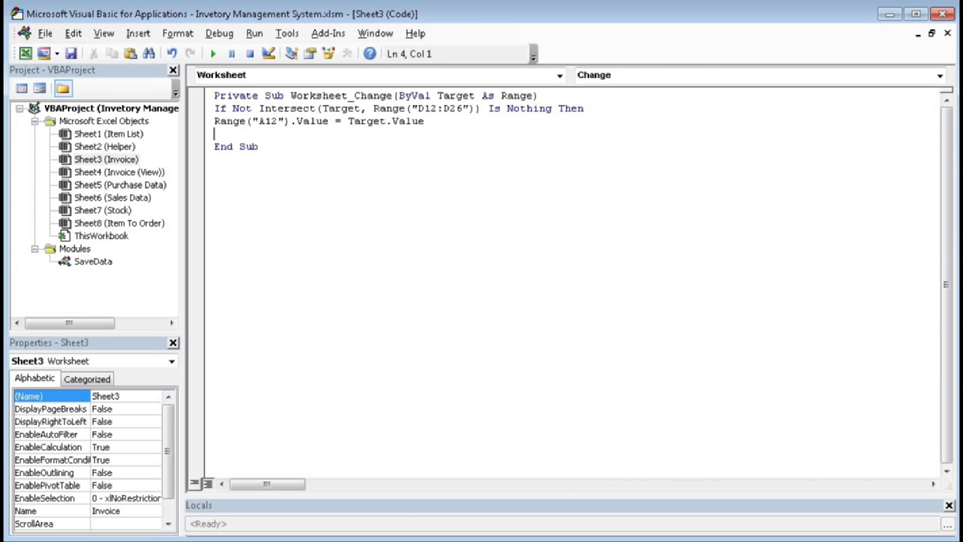
- Test the change event by choosing Keyboard as the item in D12 of the Invoice sheet, and dismiss the resulting dialog
key("alt+F11")
left_click(257, 235)
left_click(297, 234)
left_click(266, 248)
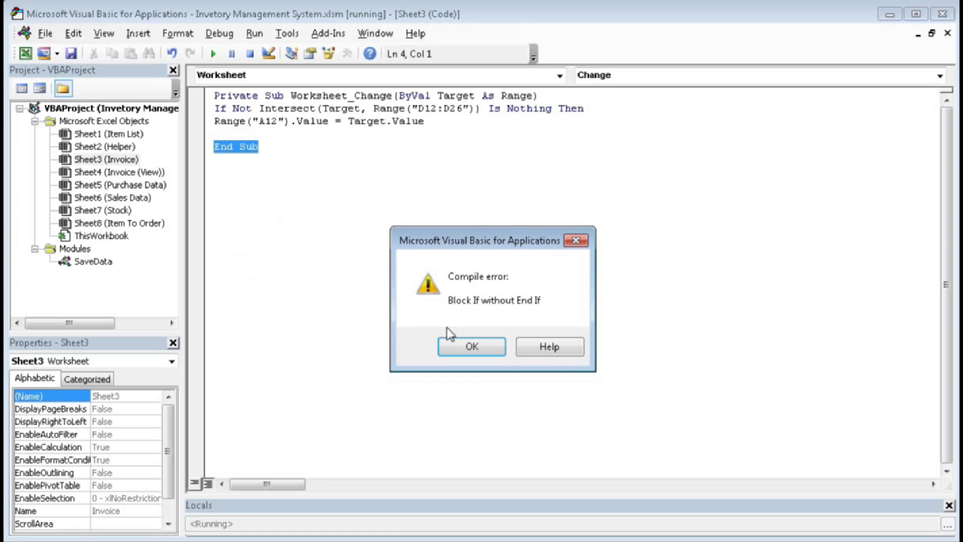
left_click(482, 346)
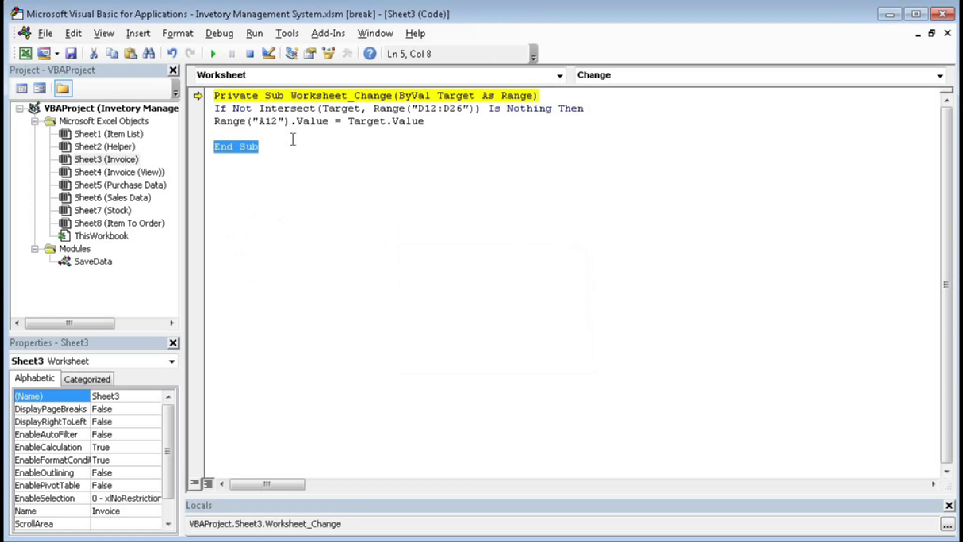
- Close the If block with End If before End Sub and reset the halted macro
left_click(268, 137)
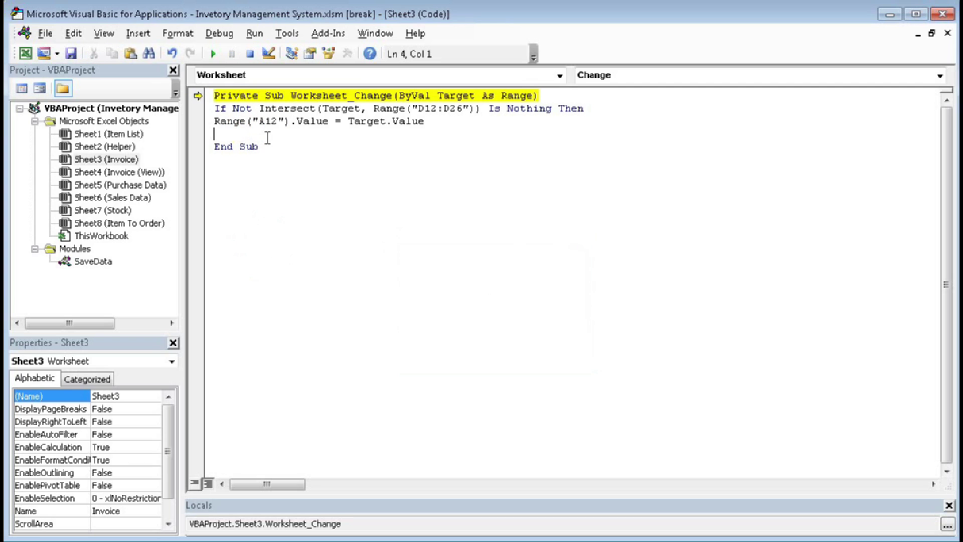
type("end if")
key("Down")
left_click(250, 54)
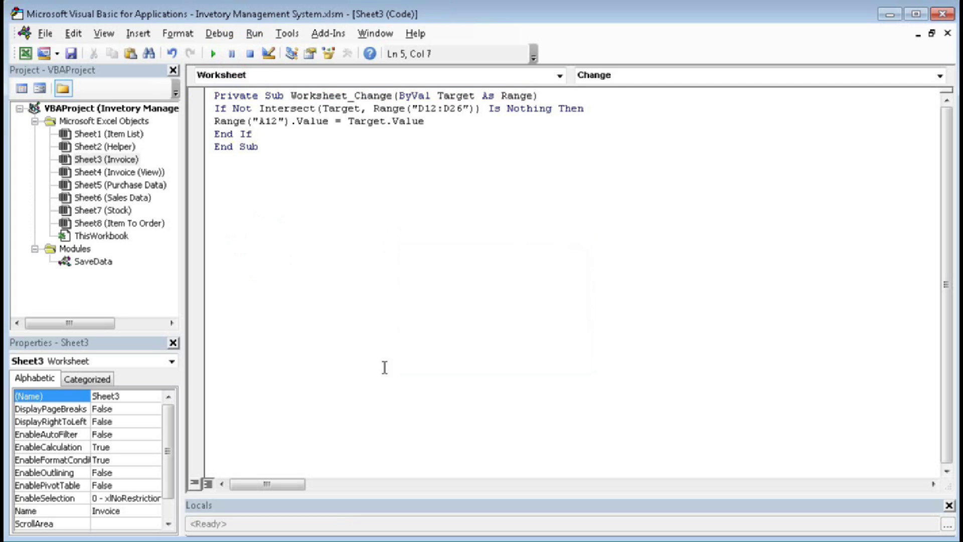
- Retest the macro on the Invoice sheet by setting the item in D12 to Mouse and then to Hard Disk
key("alt+F11")
left_click(297, 233)
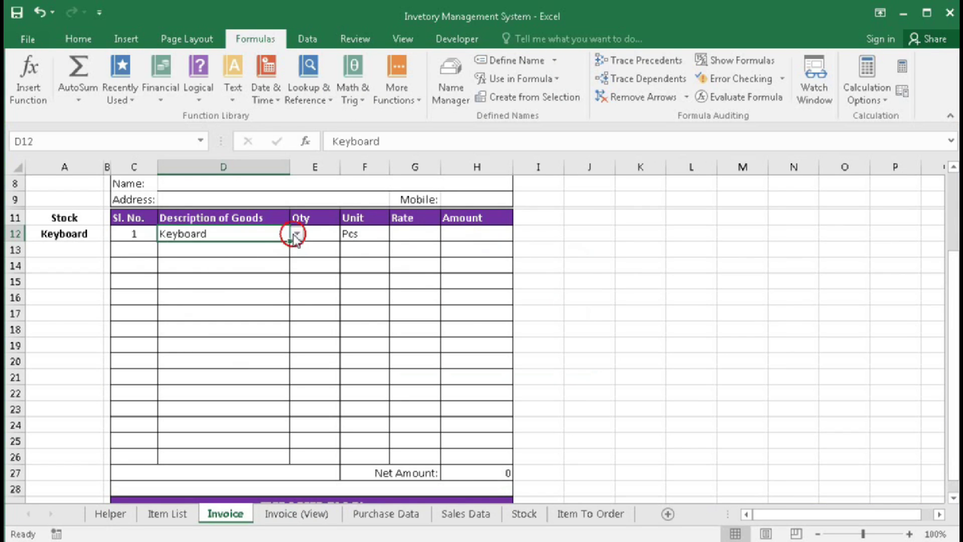
left_click(244, 256)
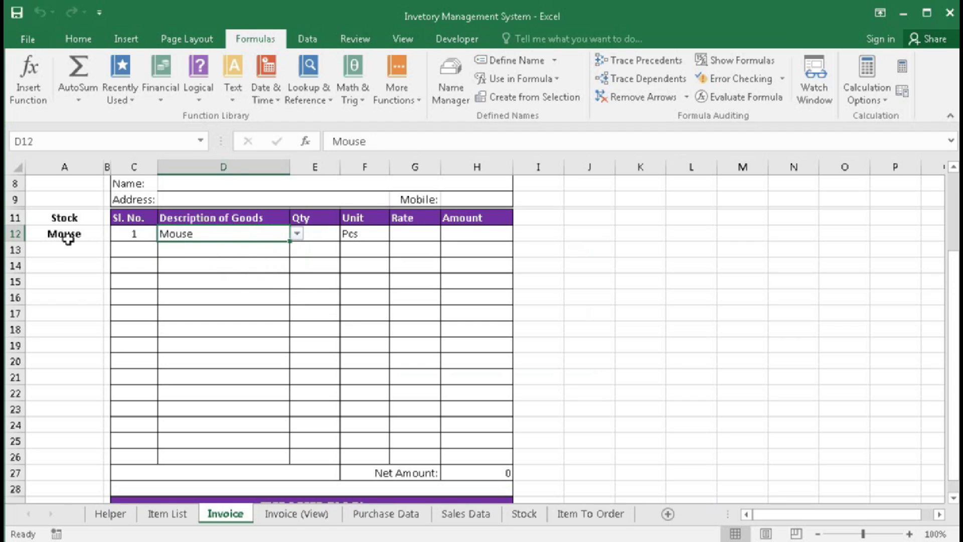
left_click(297, 233)
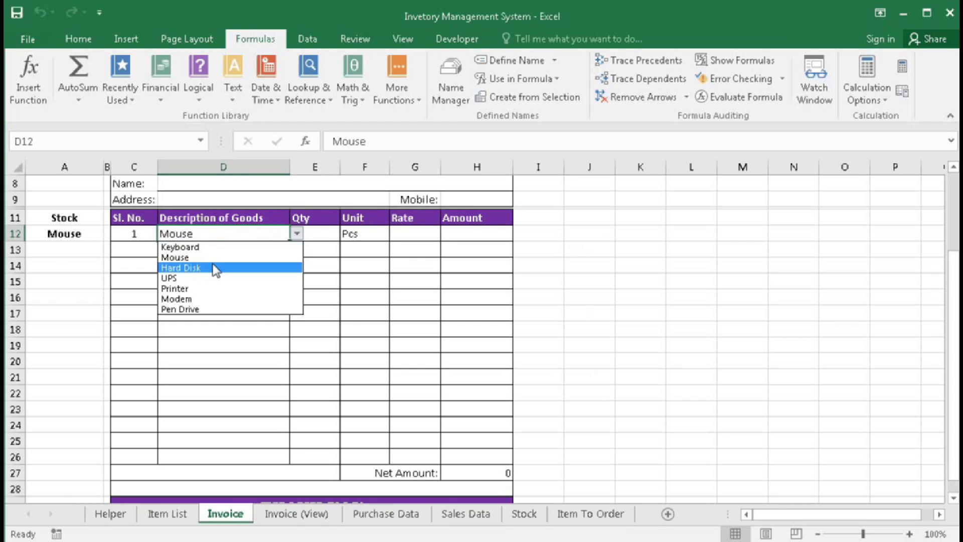
left_click(212, 265)
- Choose Keyboard as the item in D13 and Modem as the item in D14
left_click(196, 250)
left_click(297, 249)
left_click(249, 263)
left_click(200, 266)
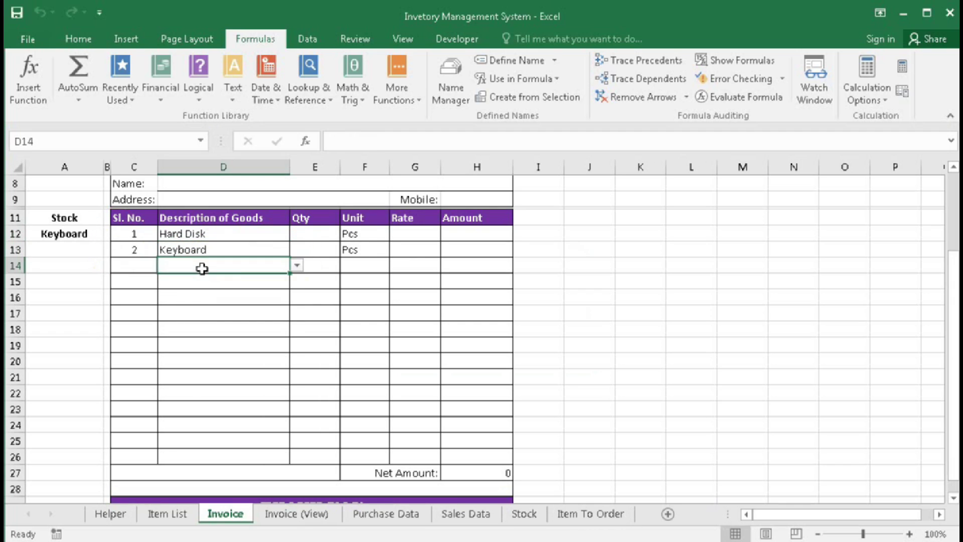
left_click(297, 266)
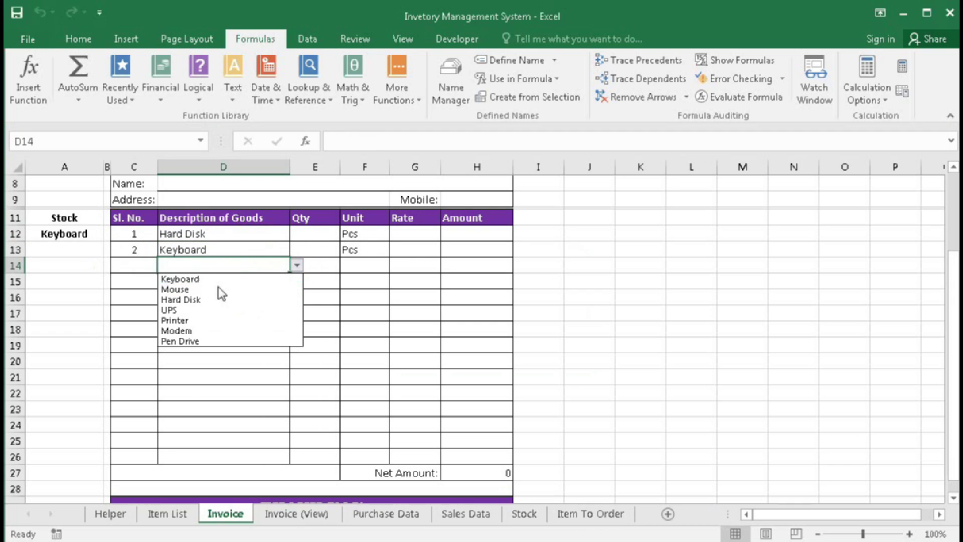
left_click(194, 330)
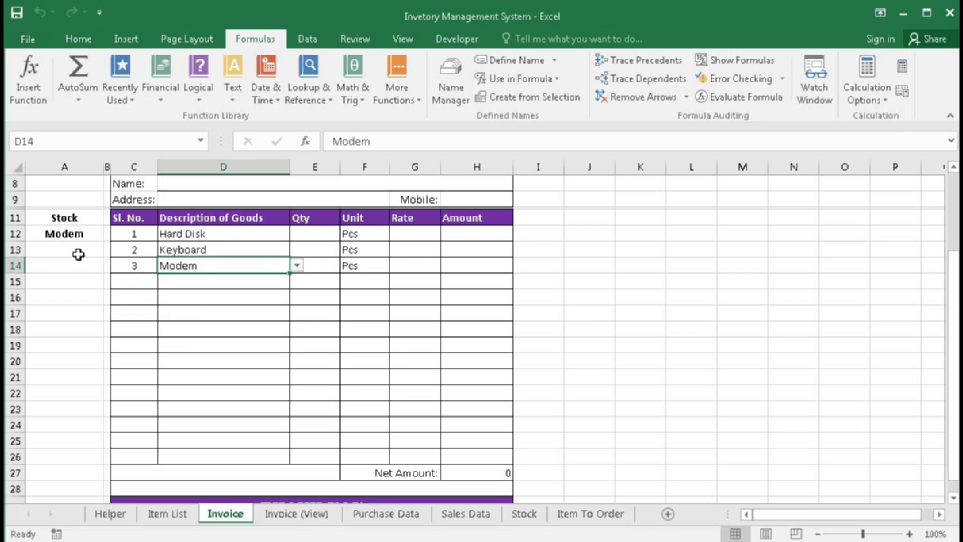
- Start an INDEX formula in A13 with the named range Stock_ClosingStock as its array
left_click(68, 235)
left_click(71, 254)
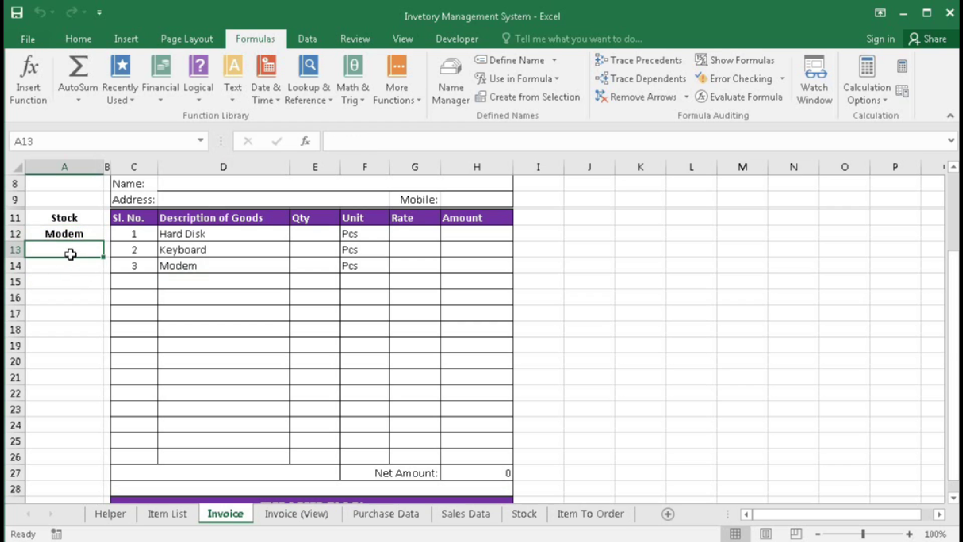
type("=")
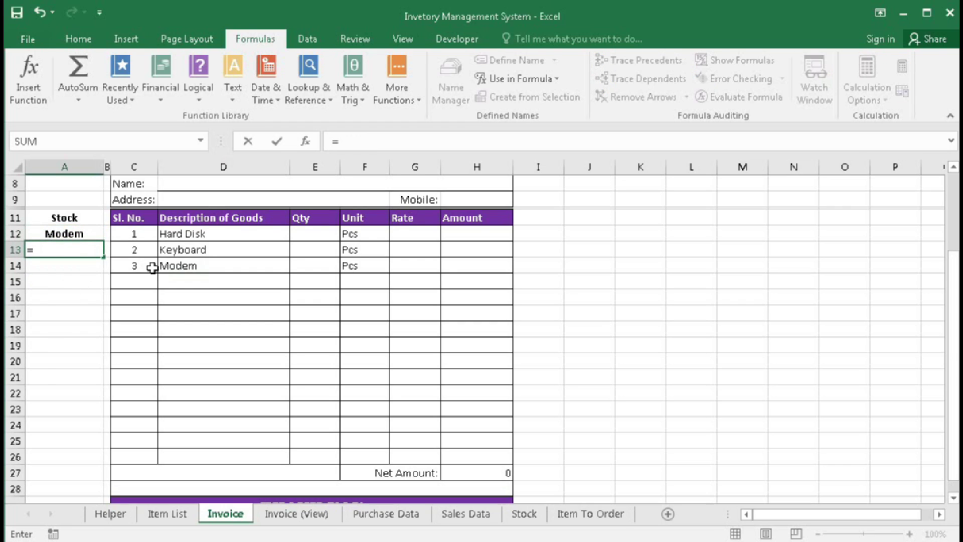
type("v")
key("BackSpace")
type("index")
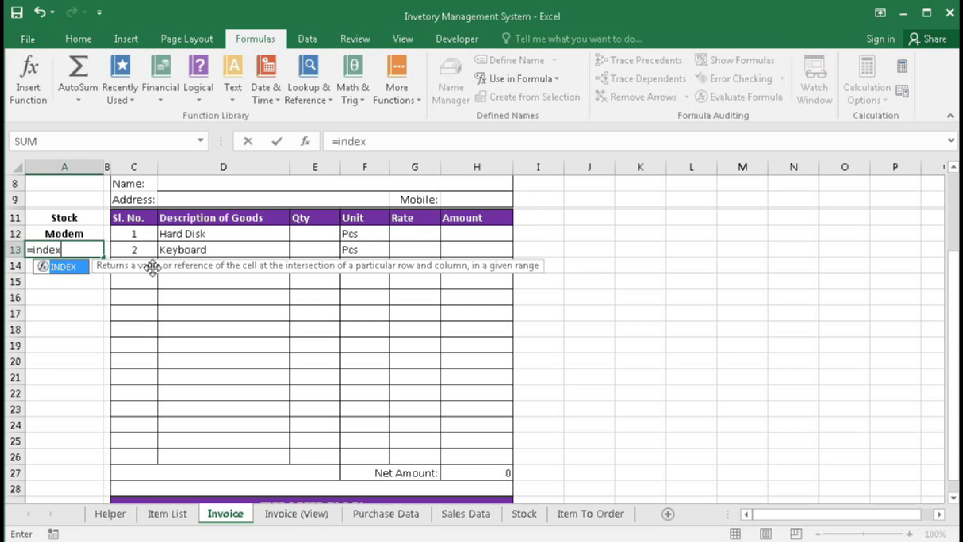
key("Tab")
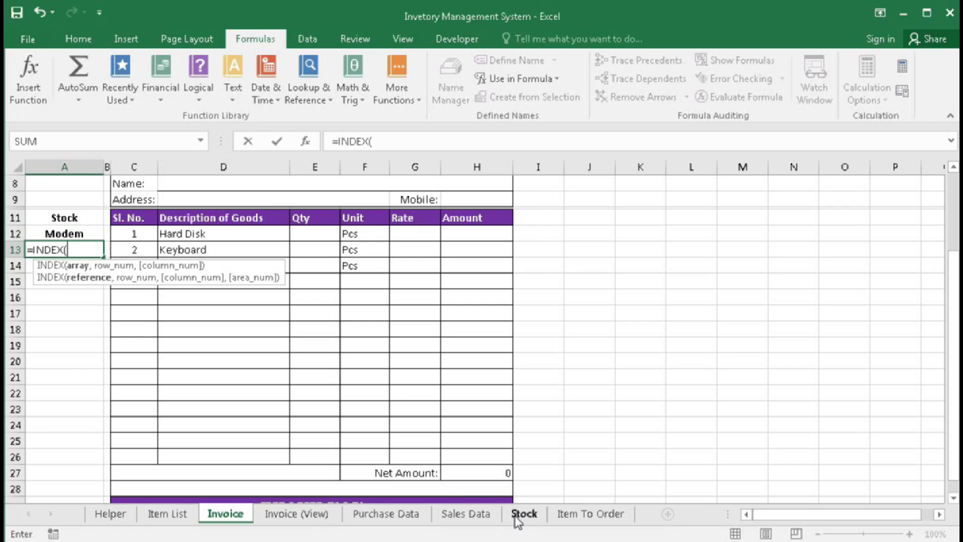
type("s")
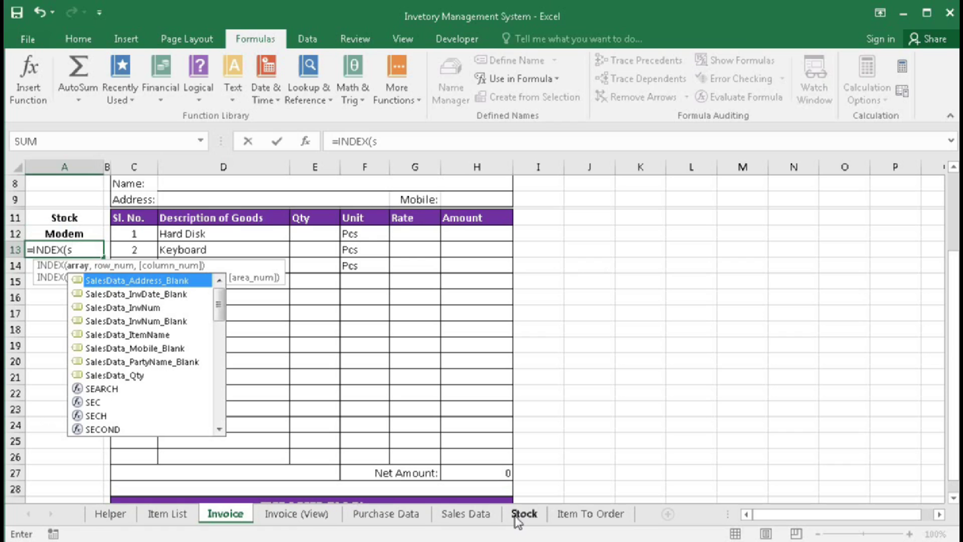
type("toc")
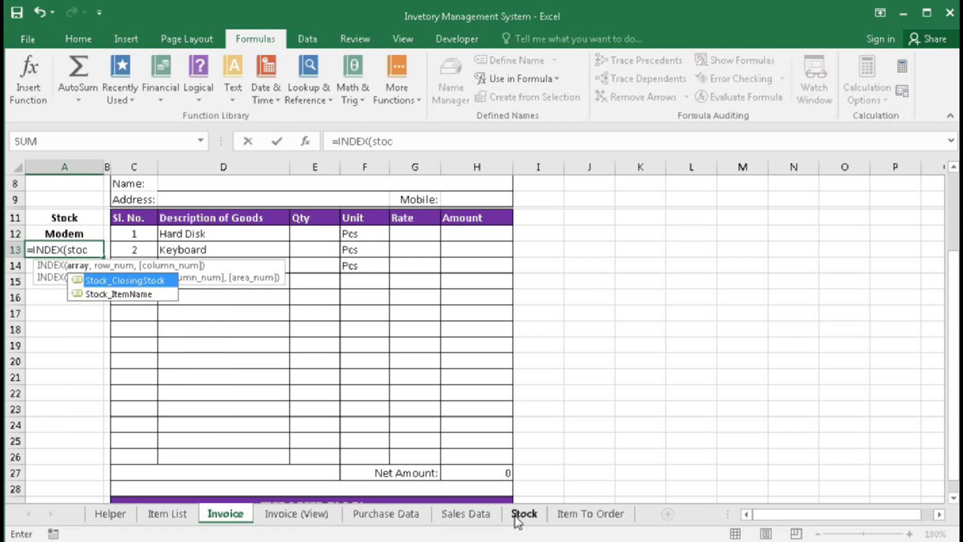
key("Tab")
type(",")
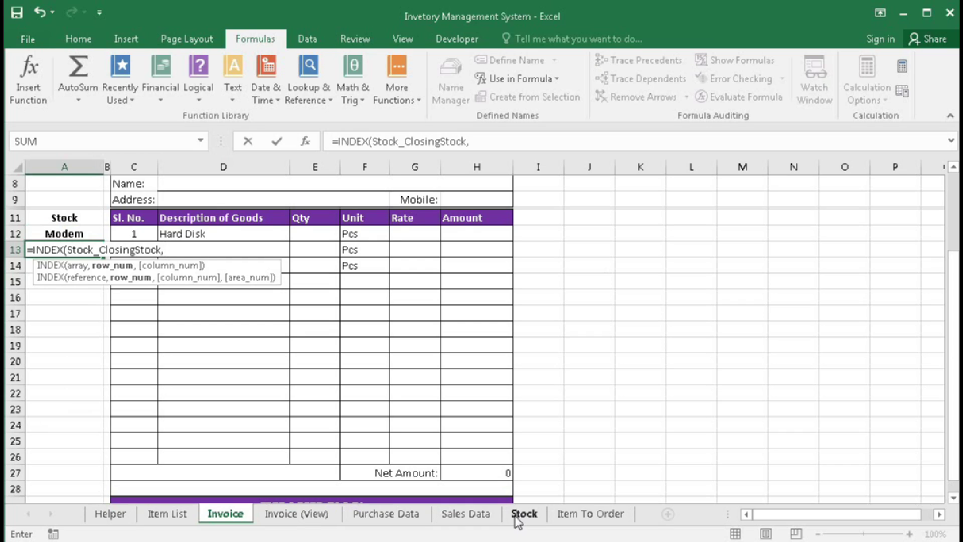
- Complete the A13 INDEX formula with a MATCH of A12 in Stock_ItemName, using exact match type 0
type("matc(")
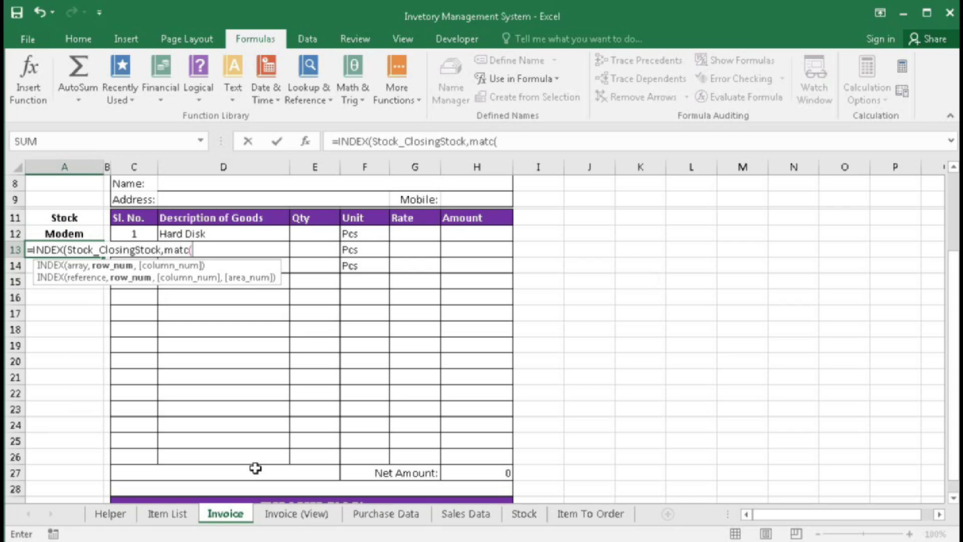
key("BackSpace")
key("BackSpace")
key("Tab")
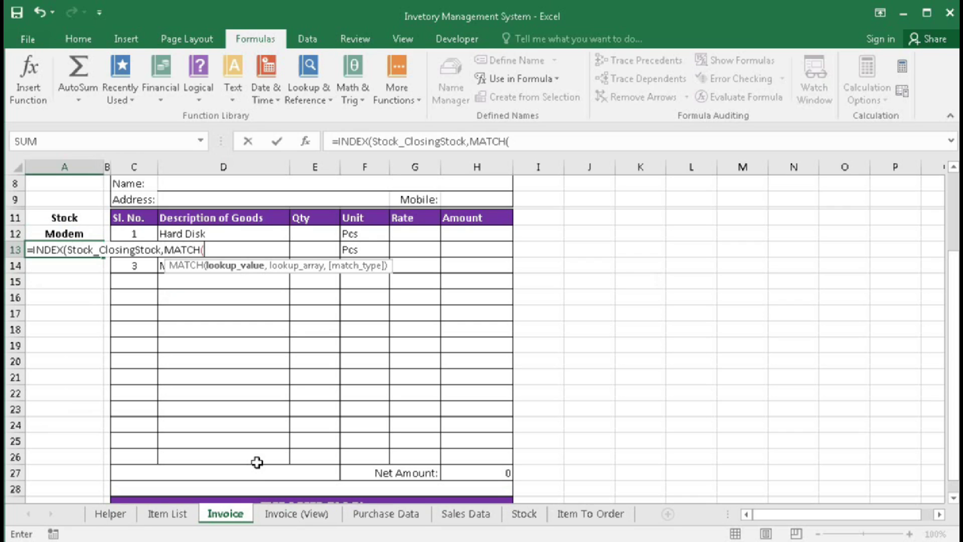
left_click(62, 233)
type(",")
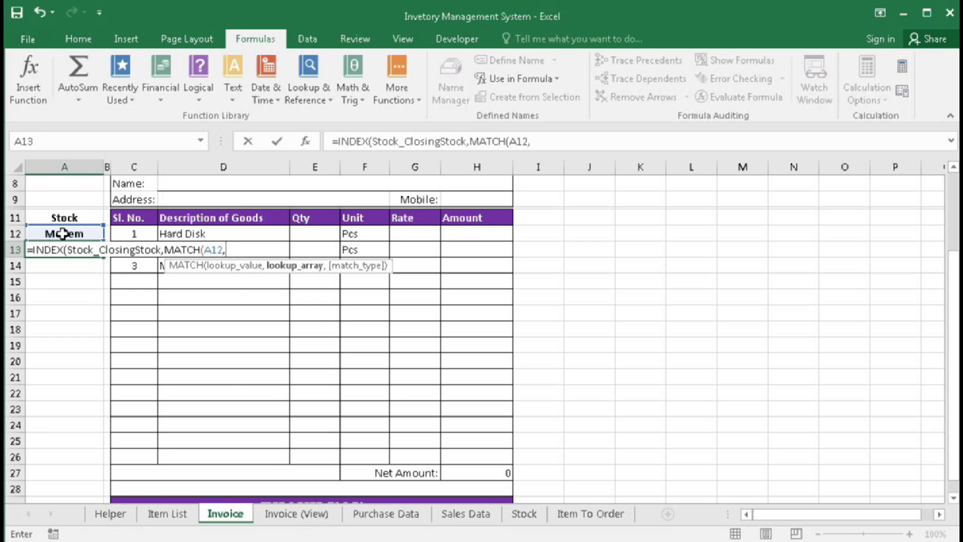
type("sto")
key("Down")
key("Tab")
type(",0")
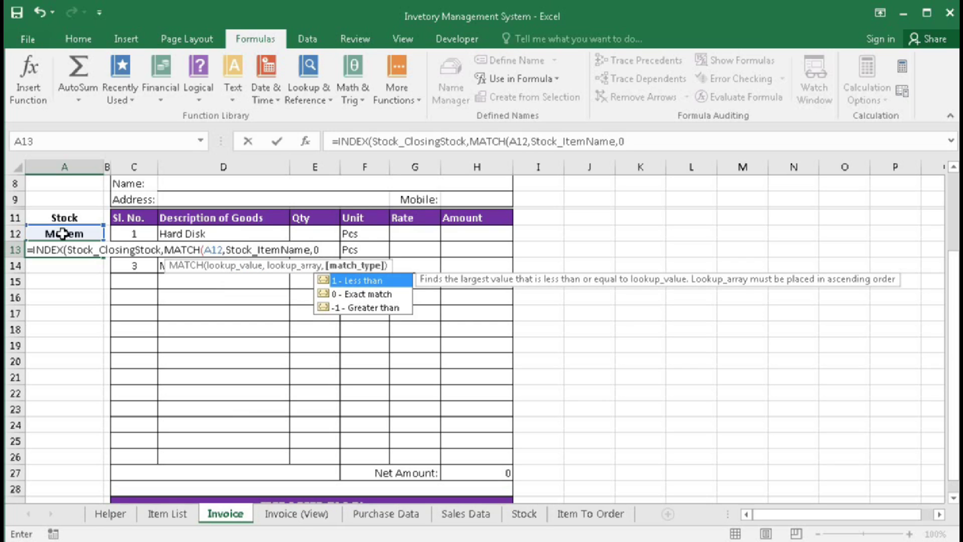
type("))")
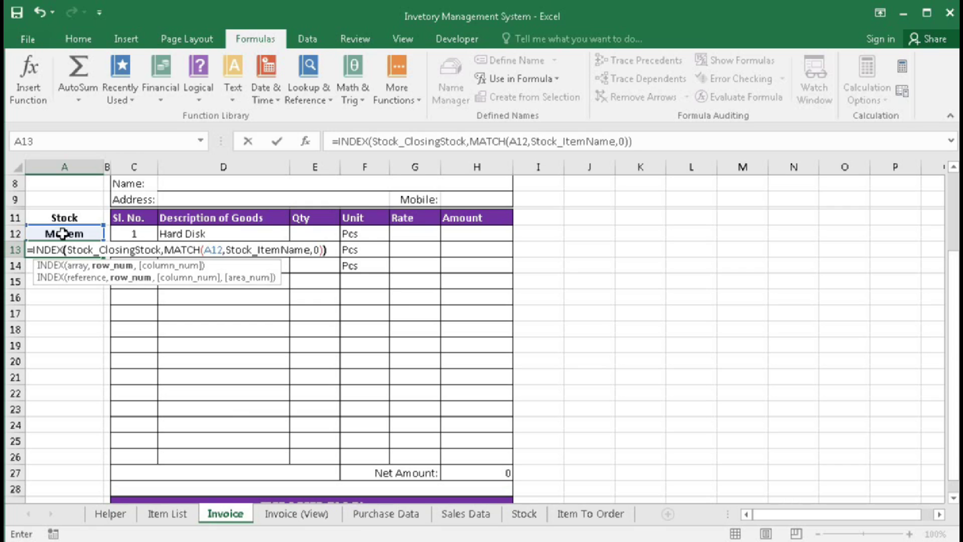
key("Return")
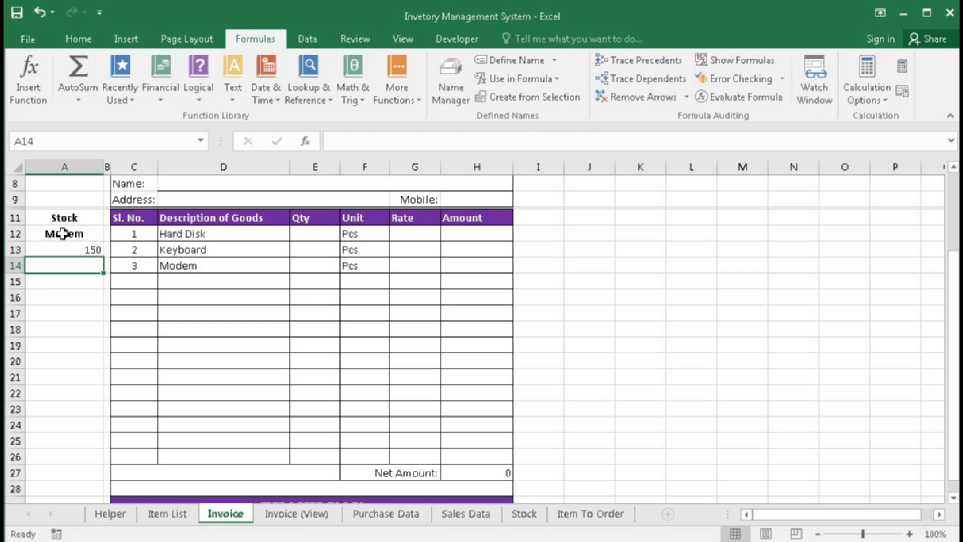
- Clear the chosen items from D12:D14 on the Invoice sheet
left_click(66, 250)
left_click(236, 235)
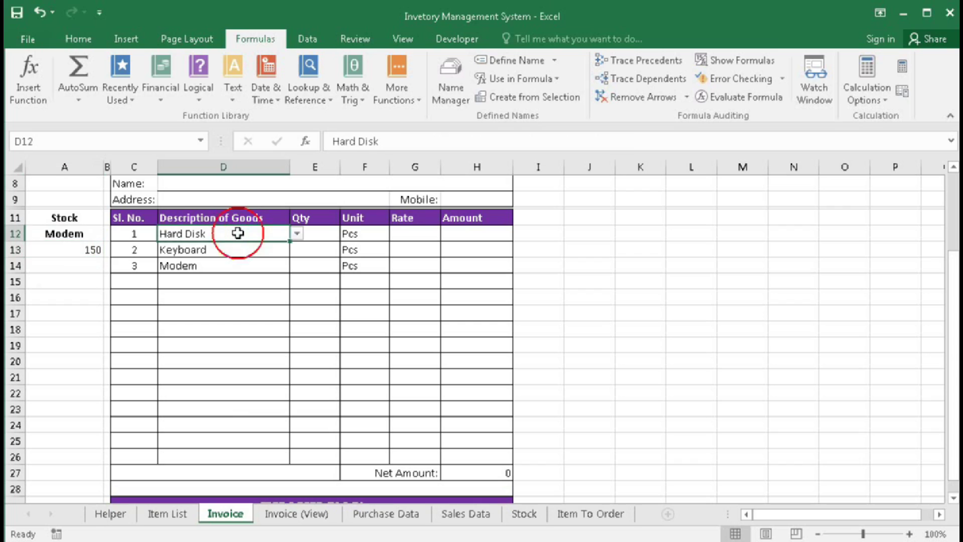
left_click_drag(201, 236, 200, 259)
key("Delete")
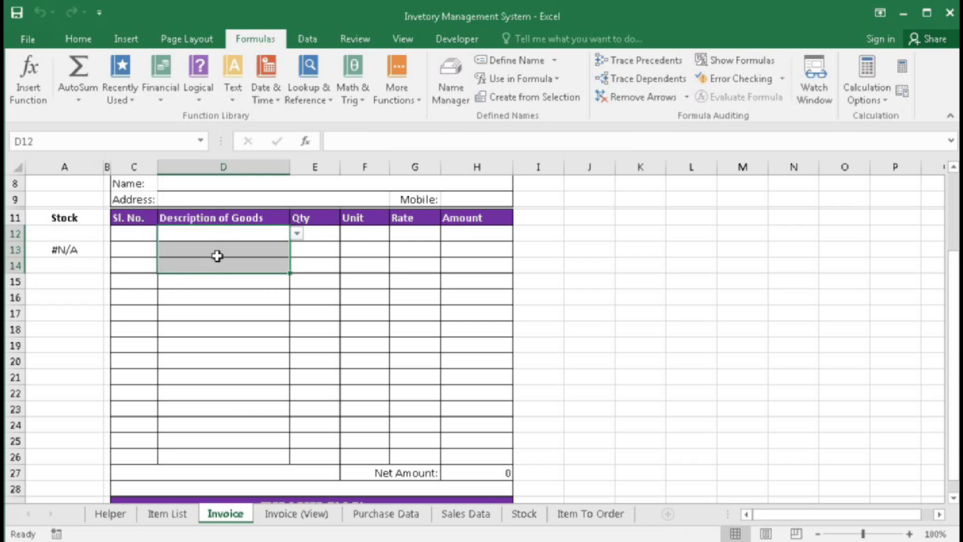
- Wrap the A13 INDEX/MATCH formula in IFERROR so that it returns an empty string on error
left_click(63, 250)
double_click(60, 251)
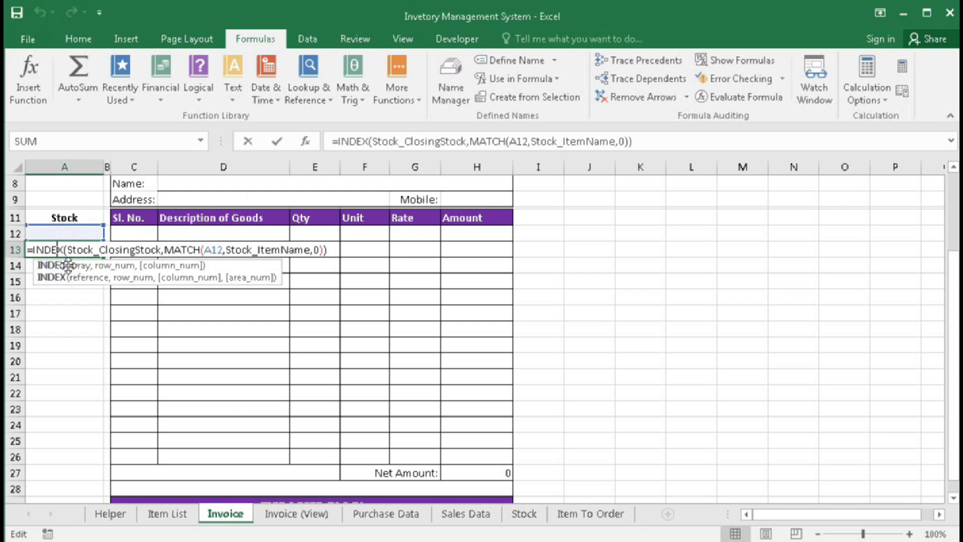
type("IFERROR(")
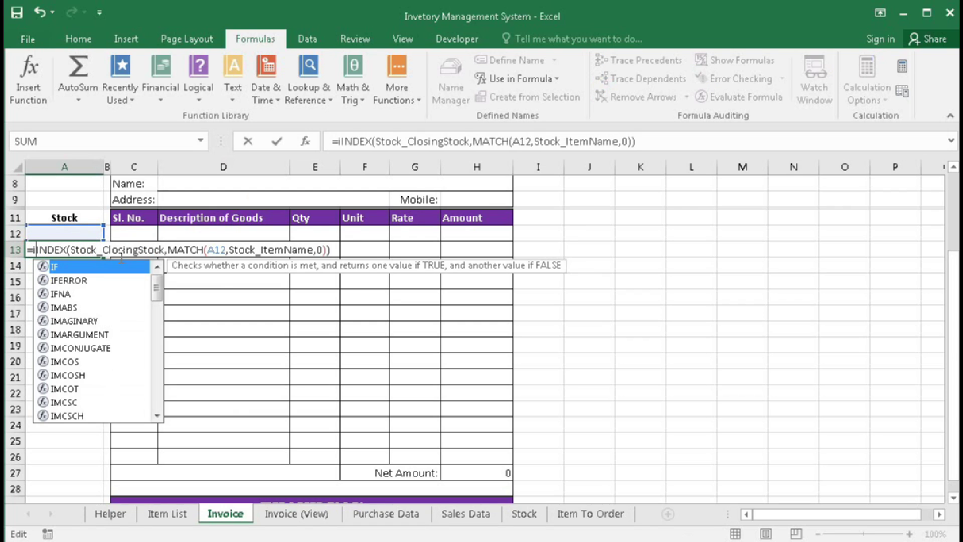
type(",\"\")")
key("Return")
- Test the stock lookup by choosing Keyboard as the item in D12 and Hard Disk in D13
left_click(249, 230)
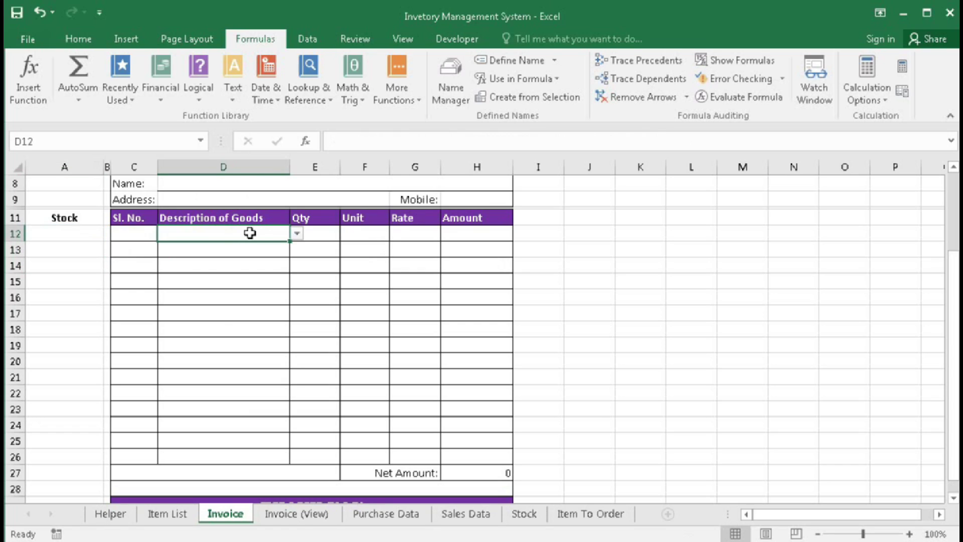
left_click(297, 233)
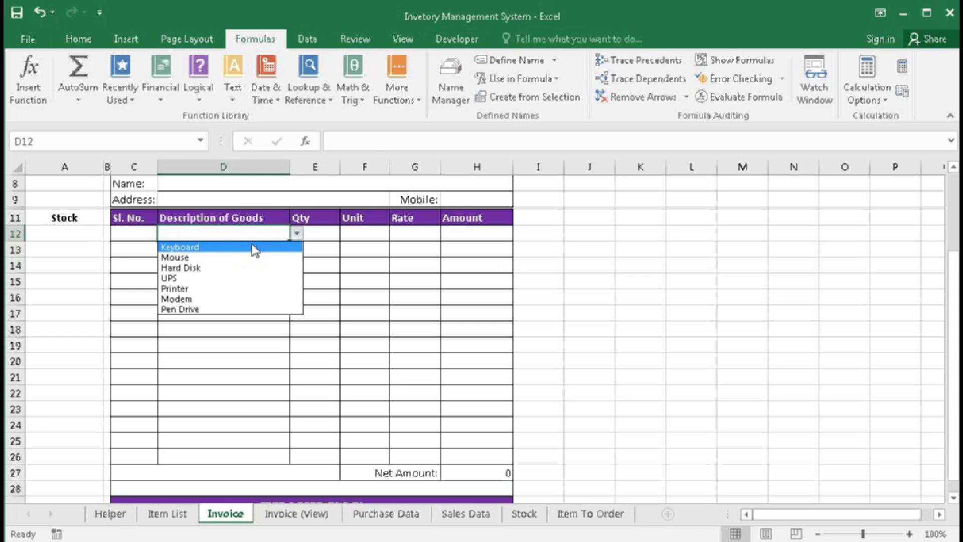
left_click(255, 248)
left_click(247, 252)
left_click(300, 249)
left_click(254, 249)
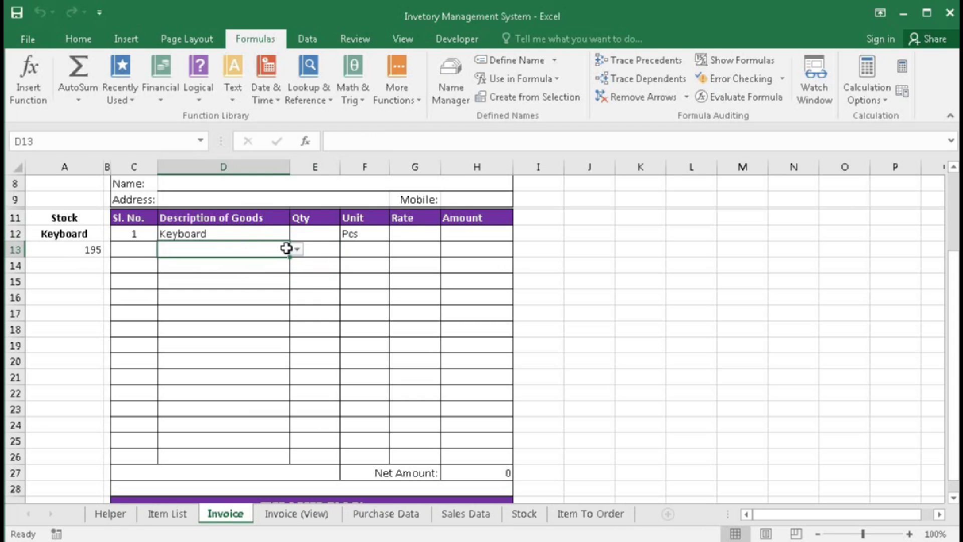
left_click(297, 248)
left_click(191, 285)
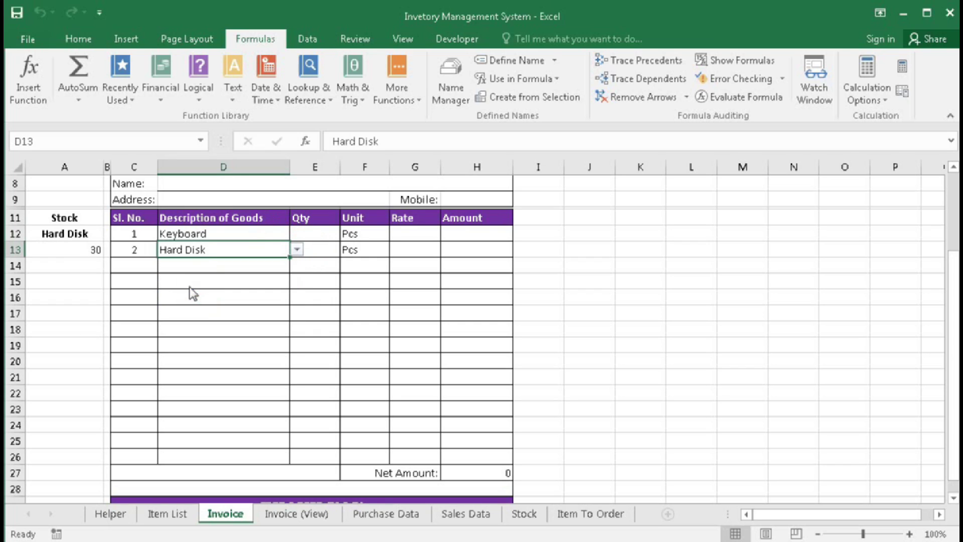
- Center the closing stock value in A13 horizontally
left_click(81, 250)
left_click(82, 39)
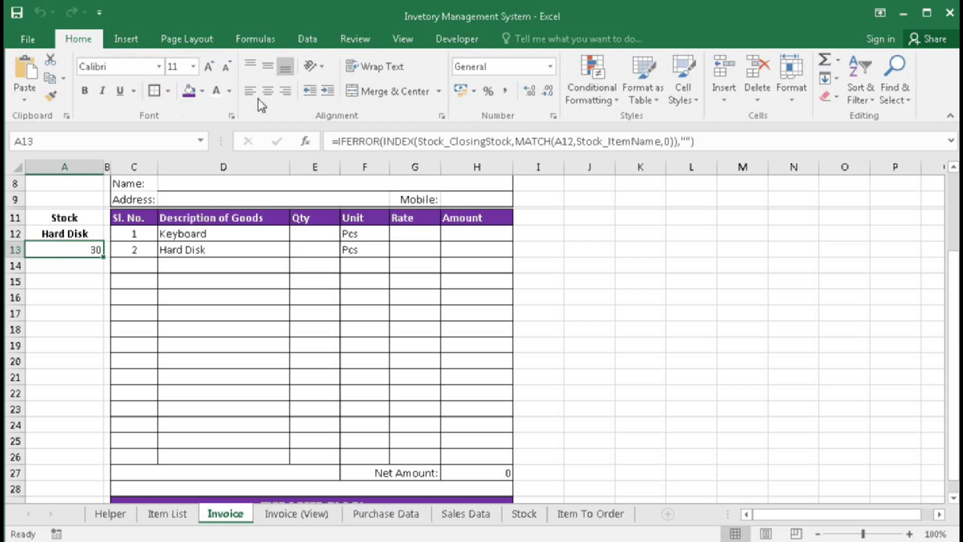
left_click(268, 91)
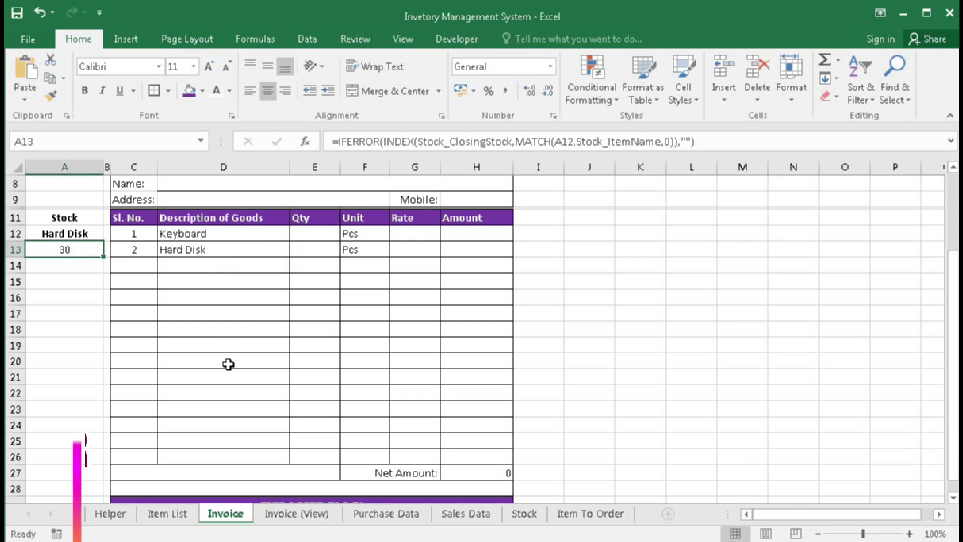
- Add an empty Worksheet_Activate event procedure to the Invoice sheet's code
scroll(204, 359, "up", 2)
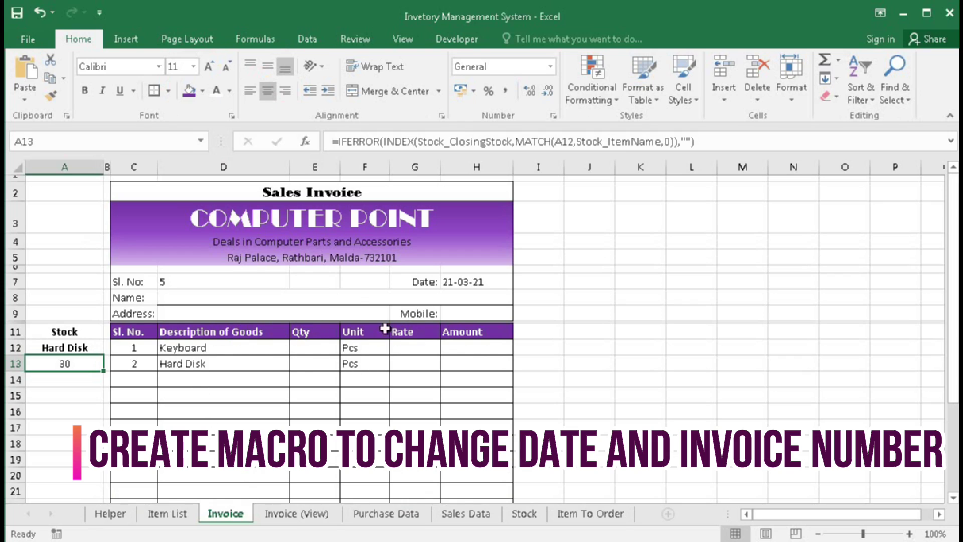
left_click(174, 282)
left_click(466, 281)
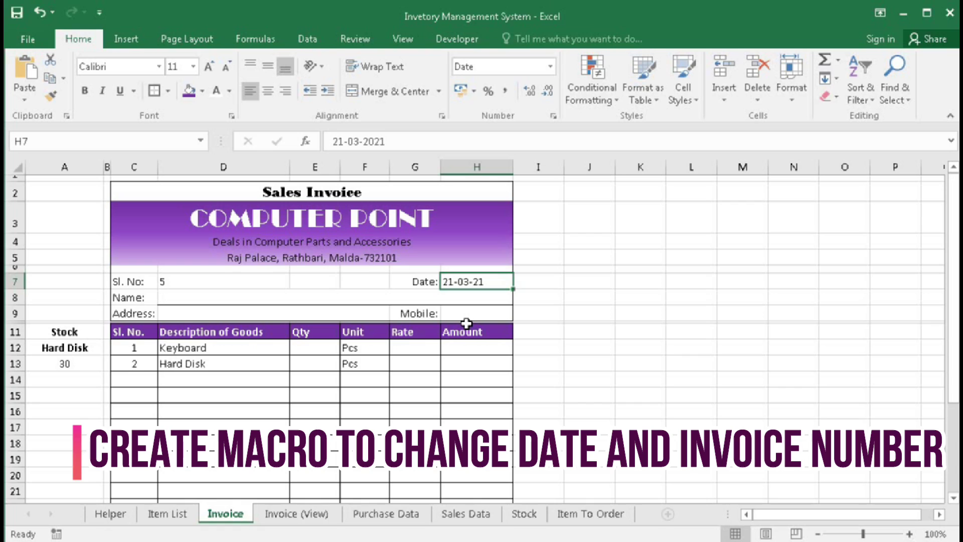
right_click(224, 519)
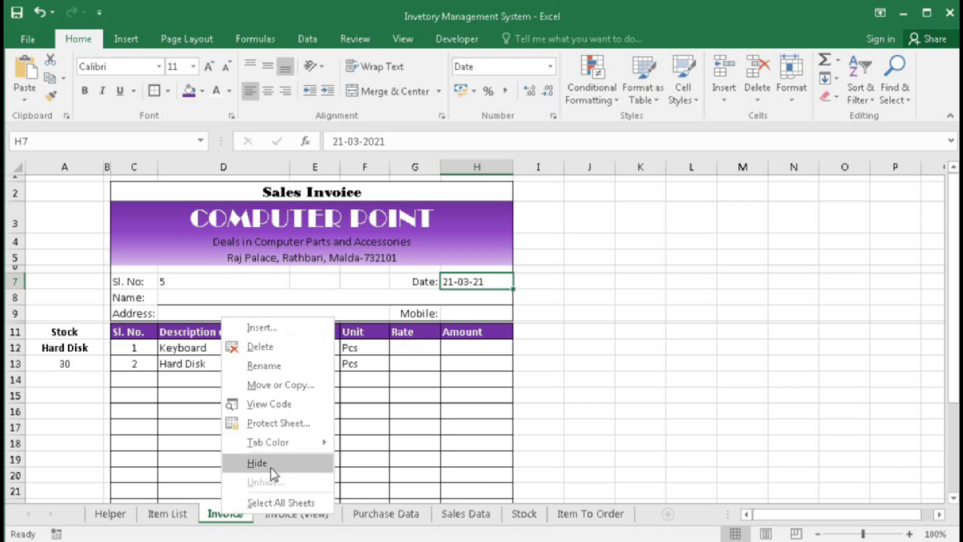
left_click(281, 404)
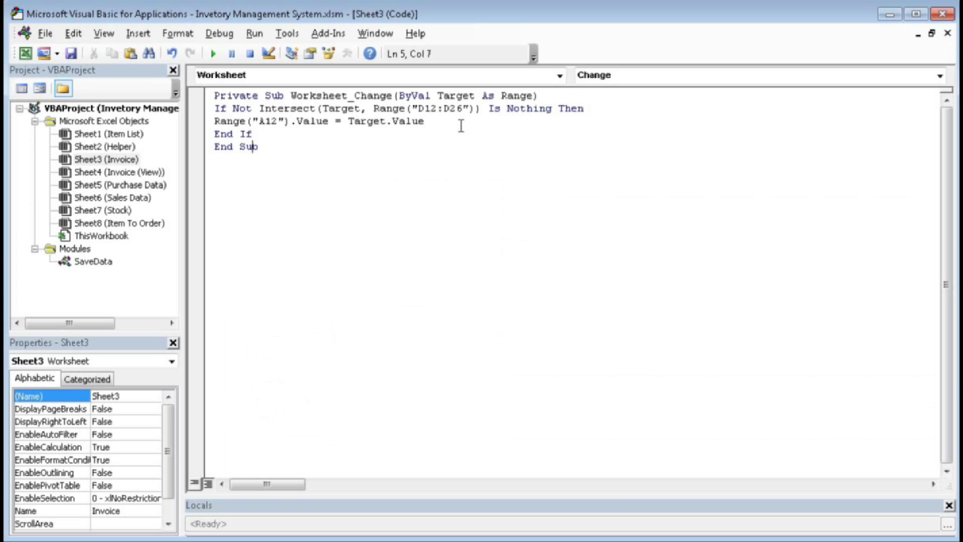
left_click(940, 75)
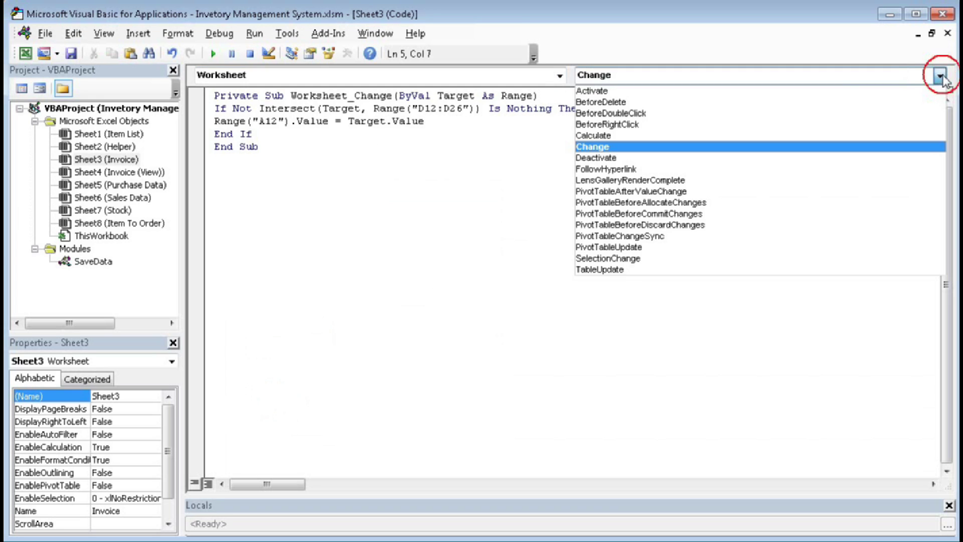
left_click(596, 92)
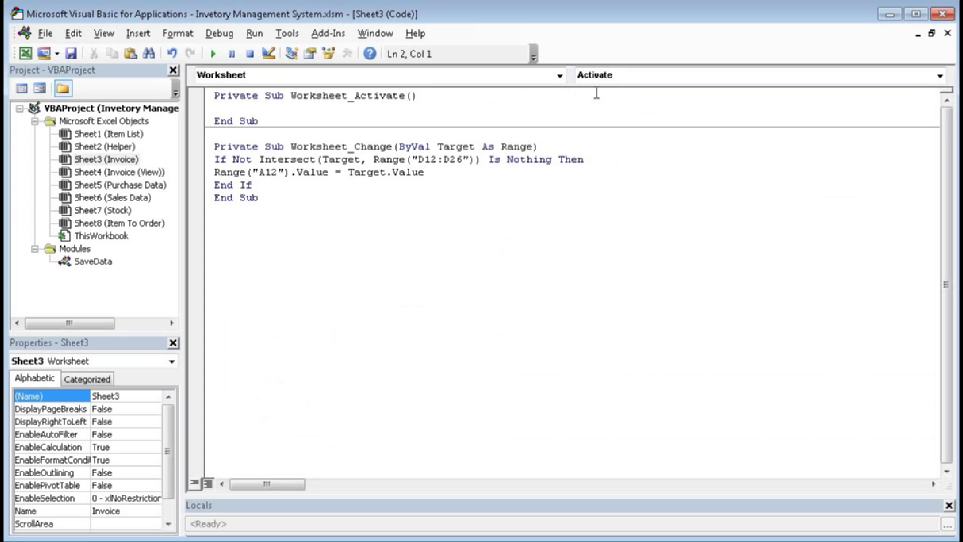
- Check the Last Inv Num cells on the Purchase Data and Sales Data sheets, and return to the Invoice sheet's code
key("alt+F11")
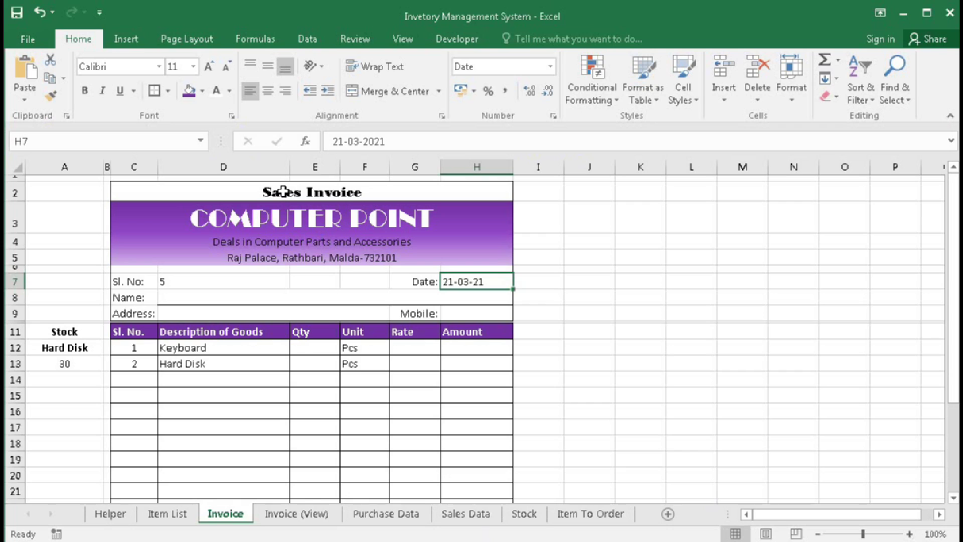
left_click(405, 517)
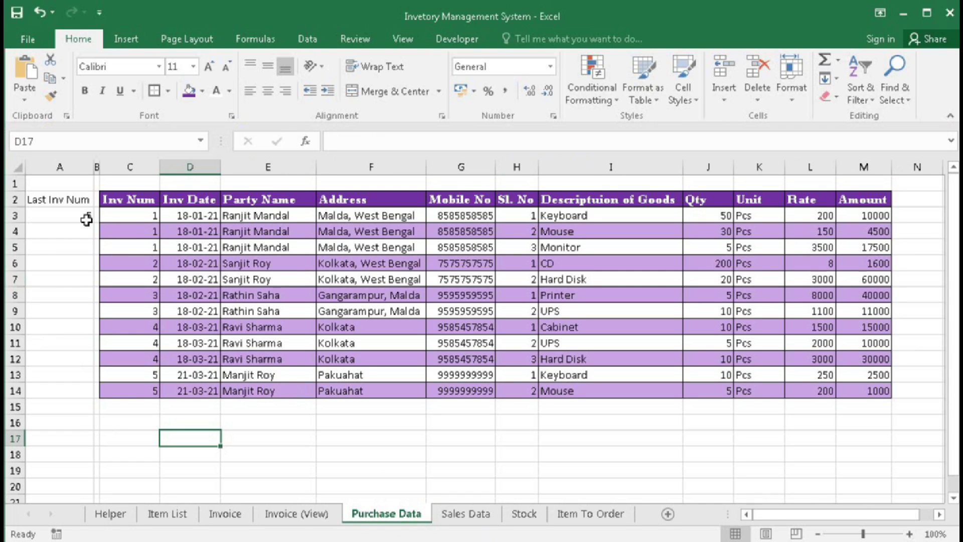
left_click(232, 514)
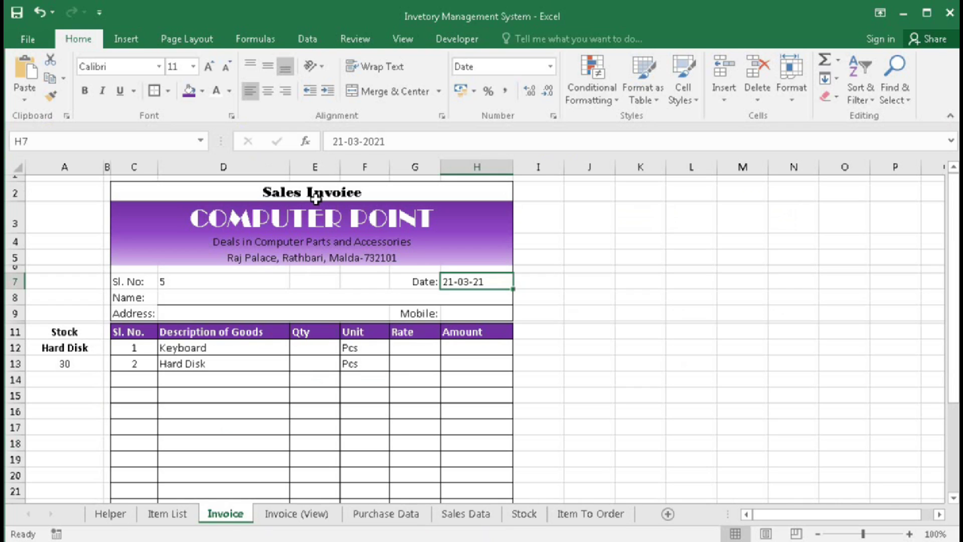
left_click(470, 517)
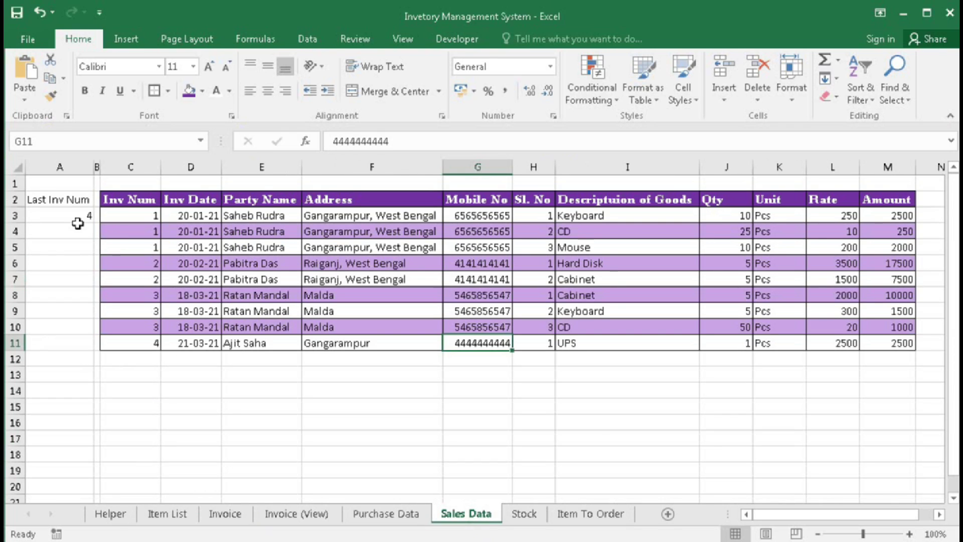
left_click(215, 517)
key("alt+F11")
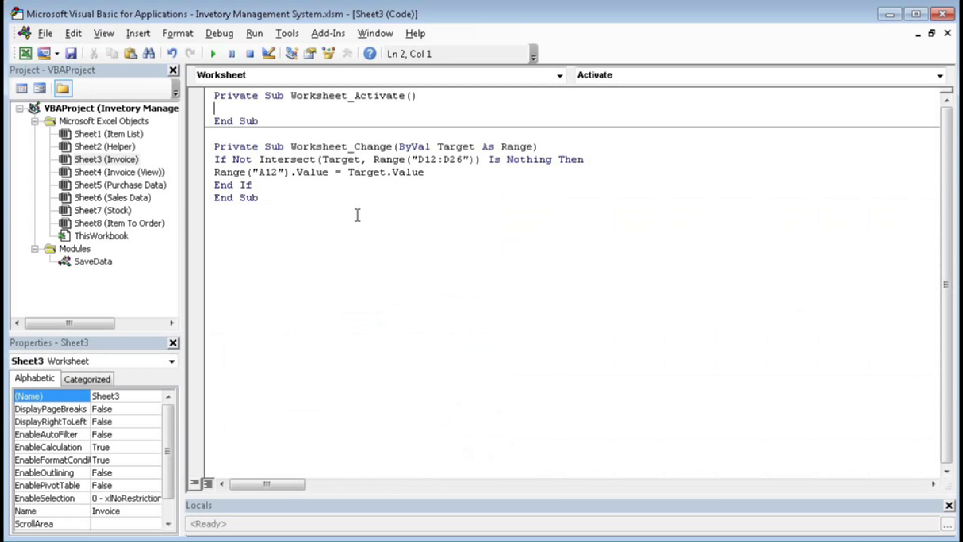
- Write the condition If Range("C2") = "Purchase Invoice" Then inside Worksheet_Activate, checking the title cell on the Invoice sheet
type("if(")
key("alt+F11")
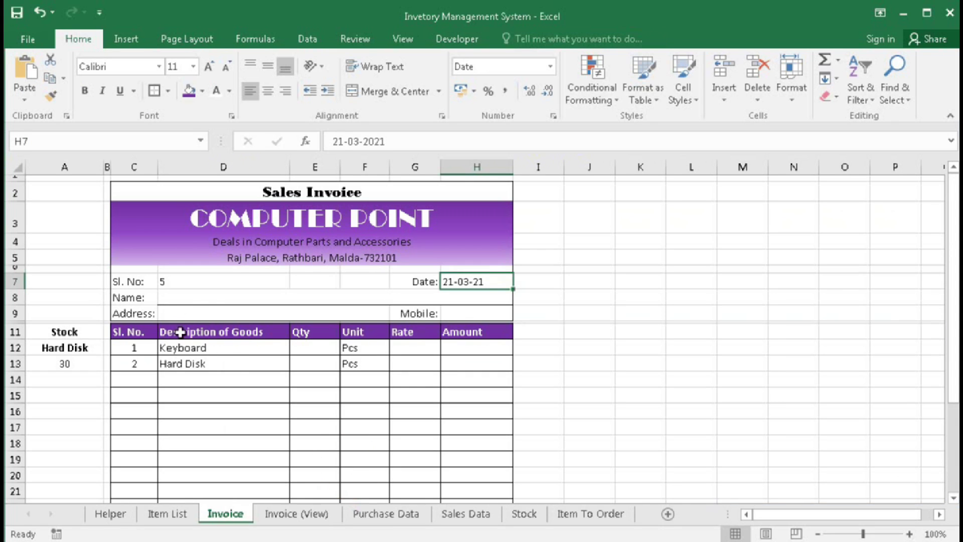
left_click(279, 184)
key("alt+F11")
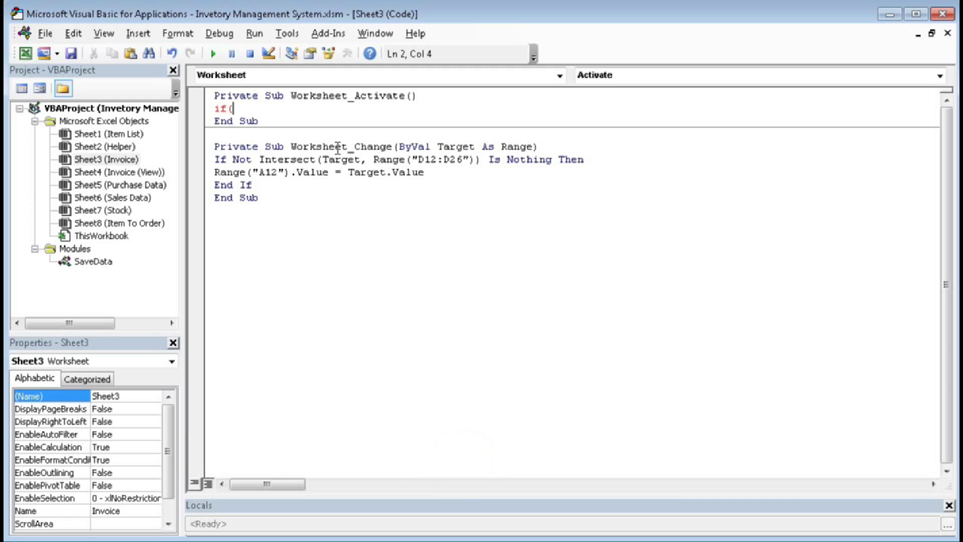
key("BackSpace")
type("range(\"")
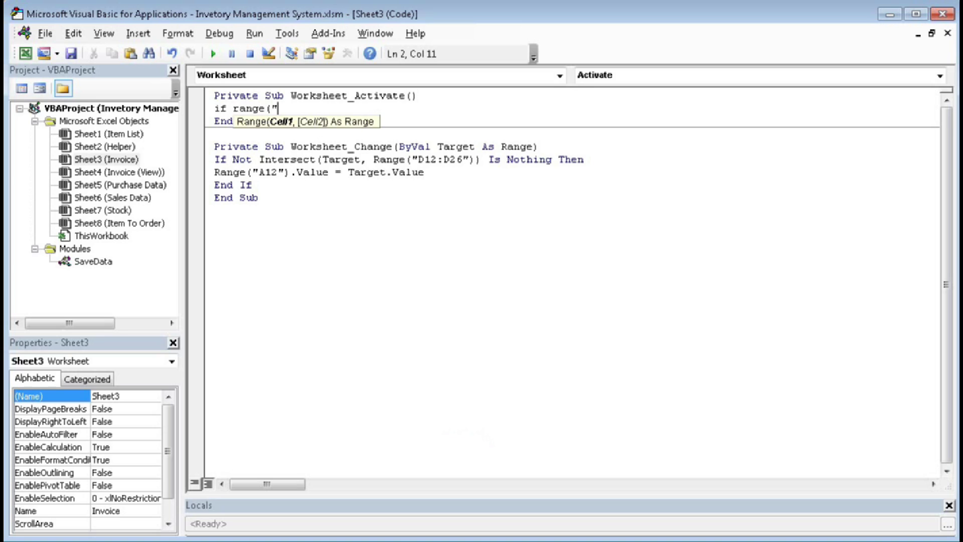
type("C2\")=")
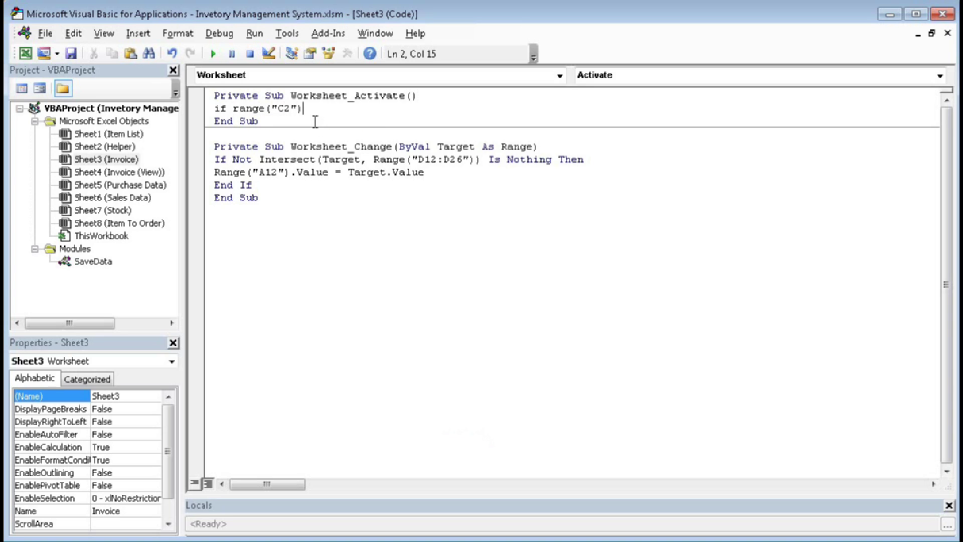
type("\"Purchase")
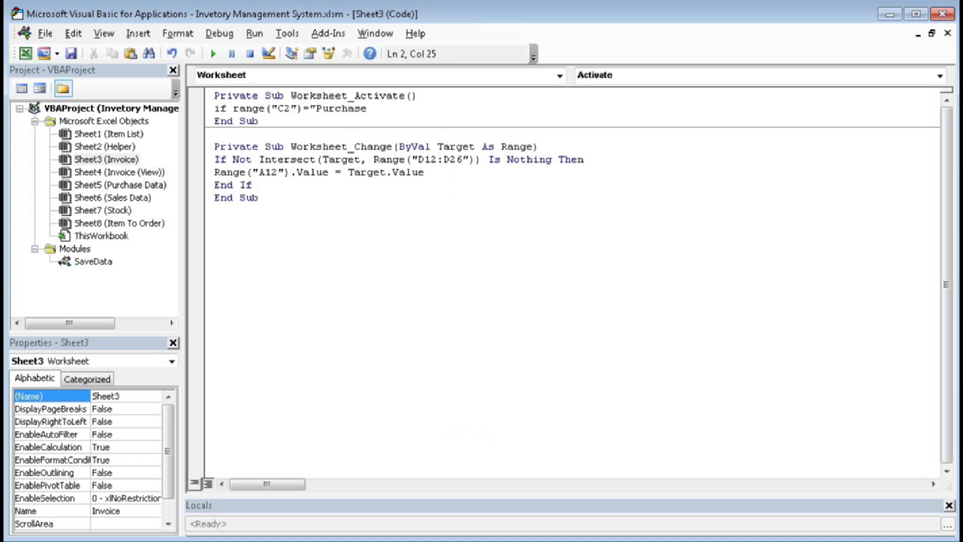
type(" Invoice\" then")
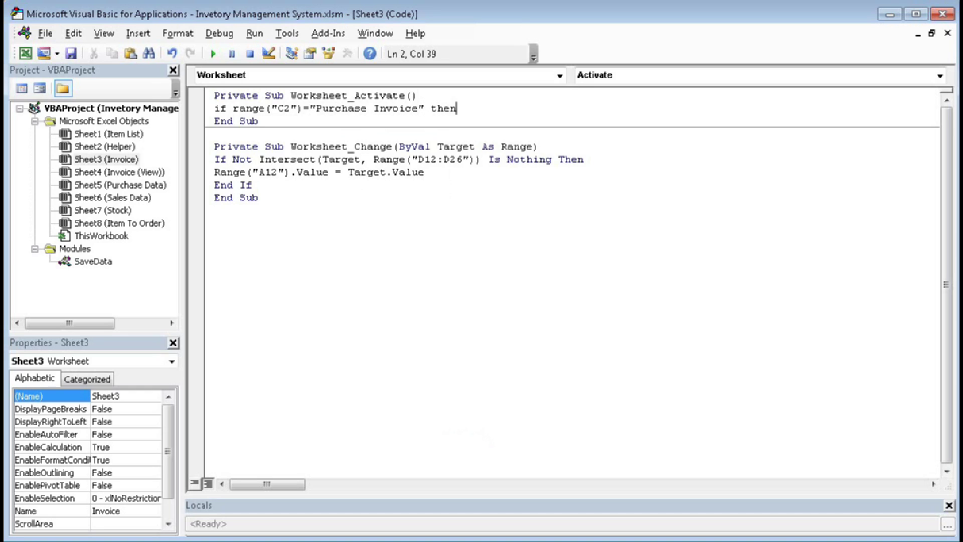
- Write Sheets("Purchase Data").Range("A3").Value under the If condition, checking the Last Inv Num cell on the Purchase Data sheet
key("Return")
type("sh")
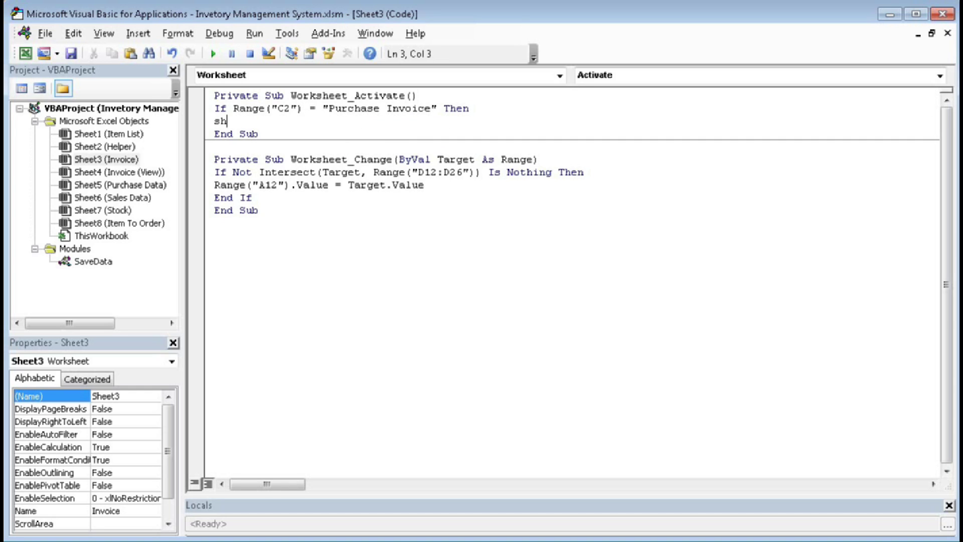
type("eets(")
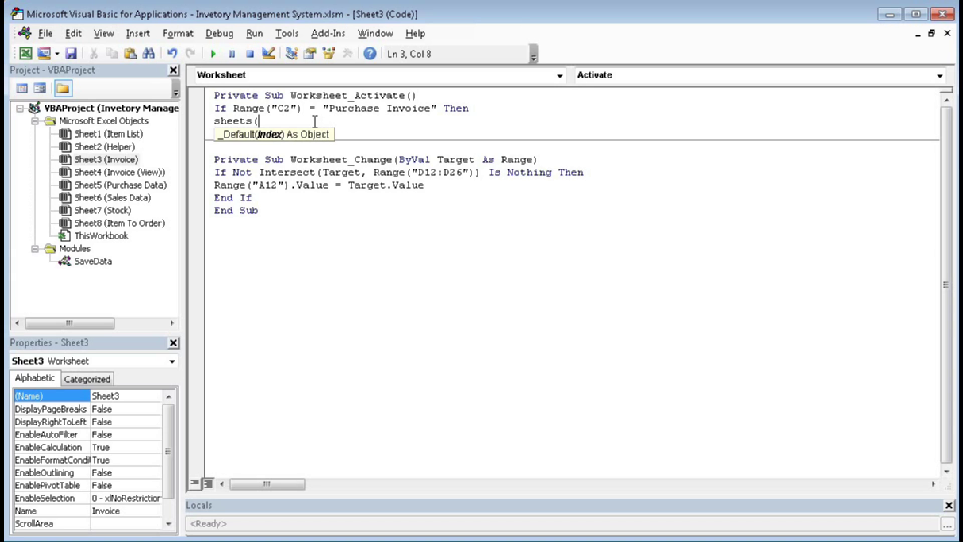
type("\"Purchase Data\").")
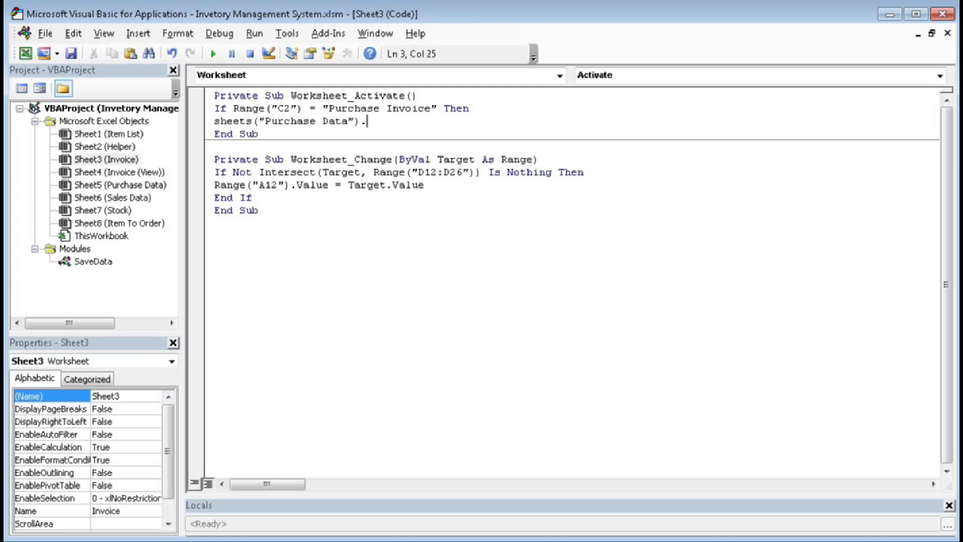
type("range")
left_click(517, 538)
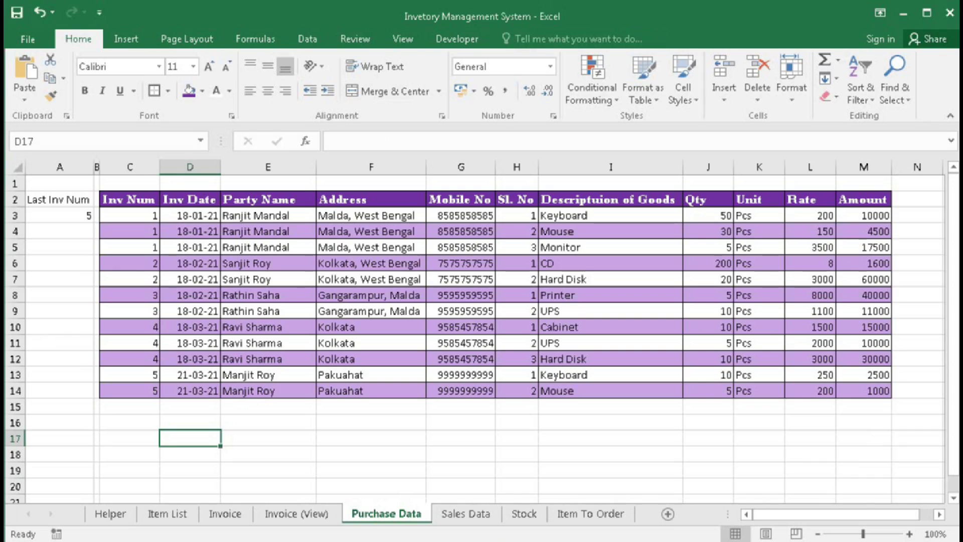
key("alt+Tab")
type("(\"A")
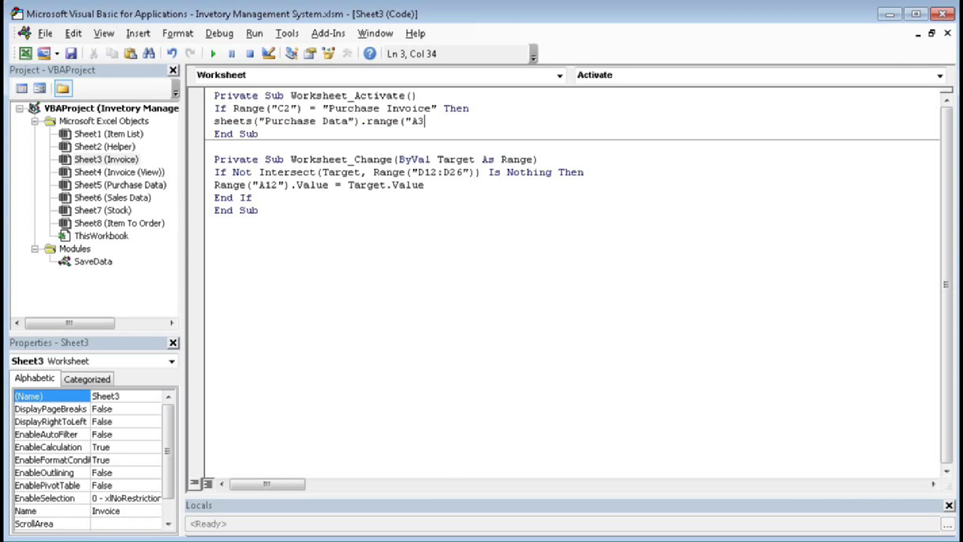
type("3\").value")
- Add an Else branch containing a copy of the Purchase Data line with the sheet name changed to Sales Data
key("Return")
type("else")
key("Return")
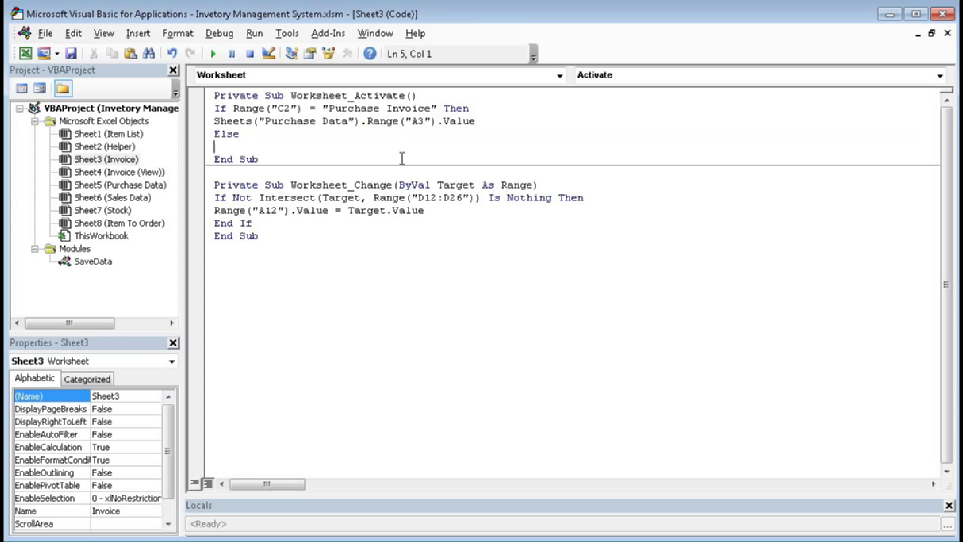
left_click_drag(213, 121, 495, 125)
key("ctrl+c")
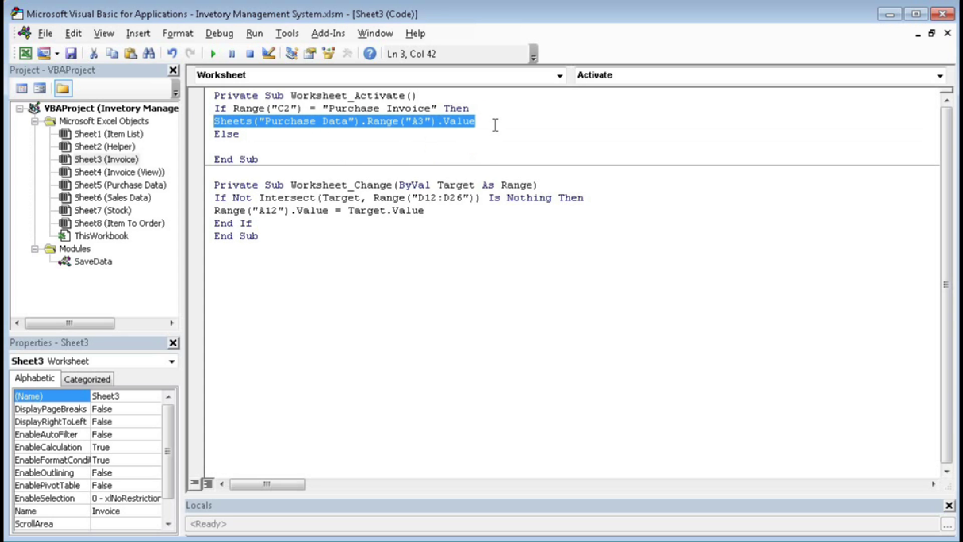
left_click(241, 146)
key("ctrl+v")
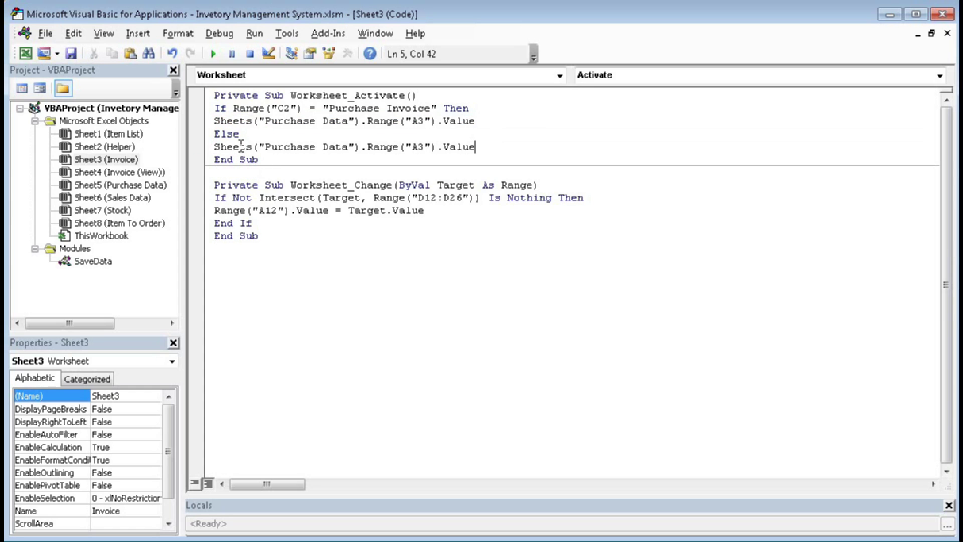
double_click(278, 146)
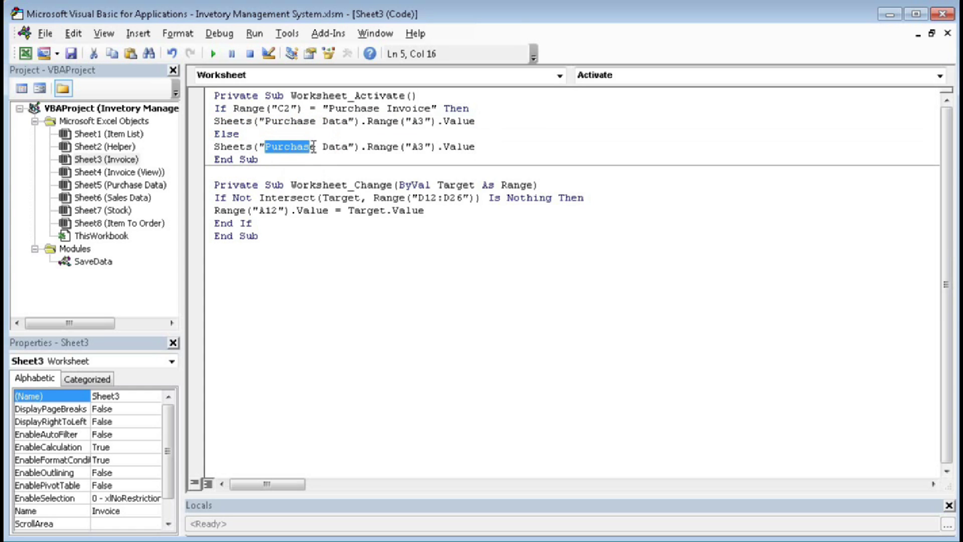
type("Sales")
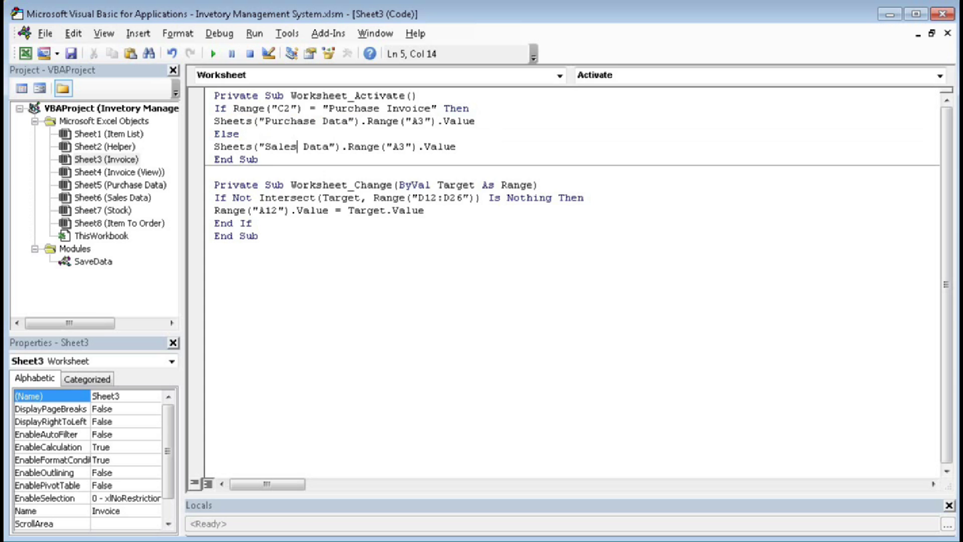
- Test the Worksheet_Activate macro by opening the Invoice sheet in the workbook
left_click(340, 210)
key("alt+F11")
left_click(223, 513)
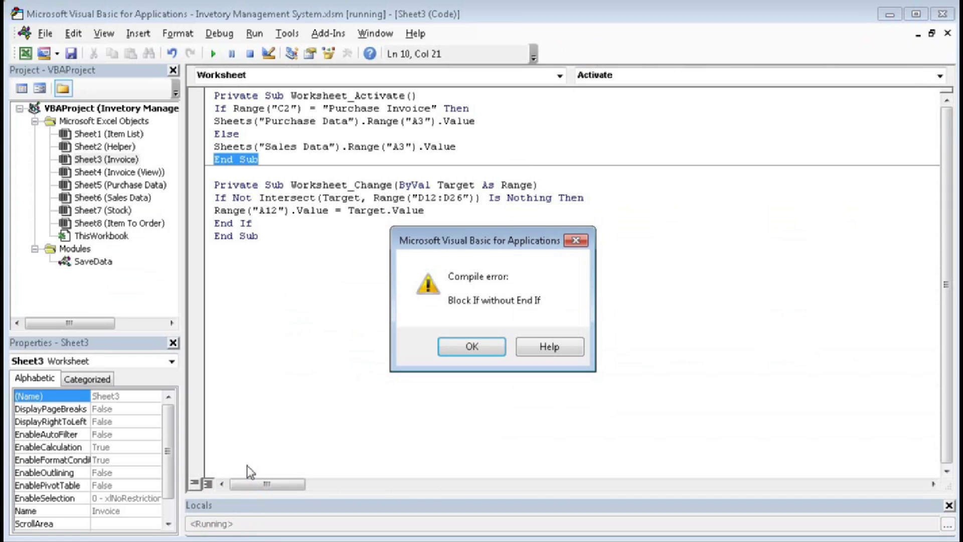
left_click(468, 346)
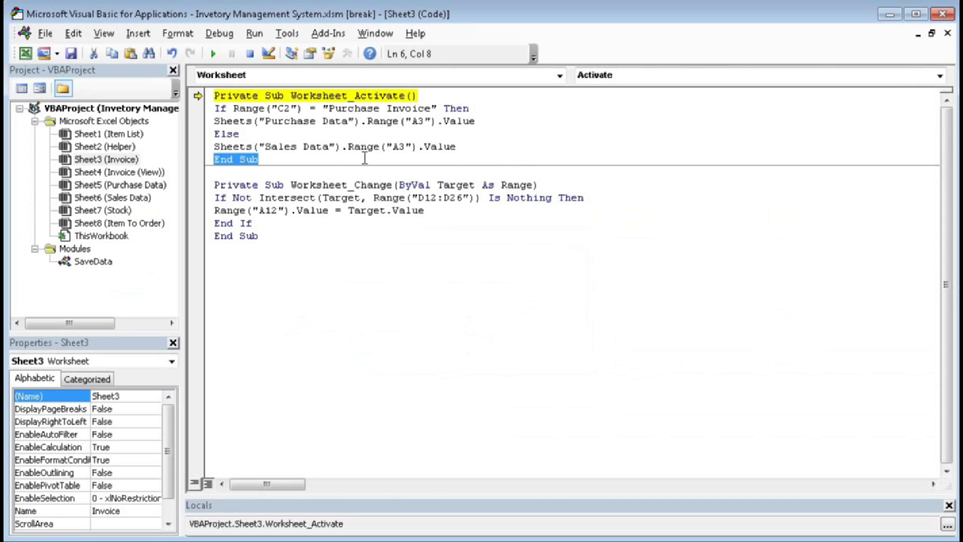
- Close the Worksheet_Activate condition with End If below the Sales Data line and reset the halted macro
left_click(472, 147)
key("Return")
type("end if")
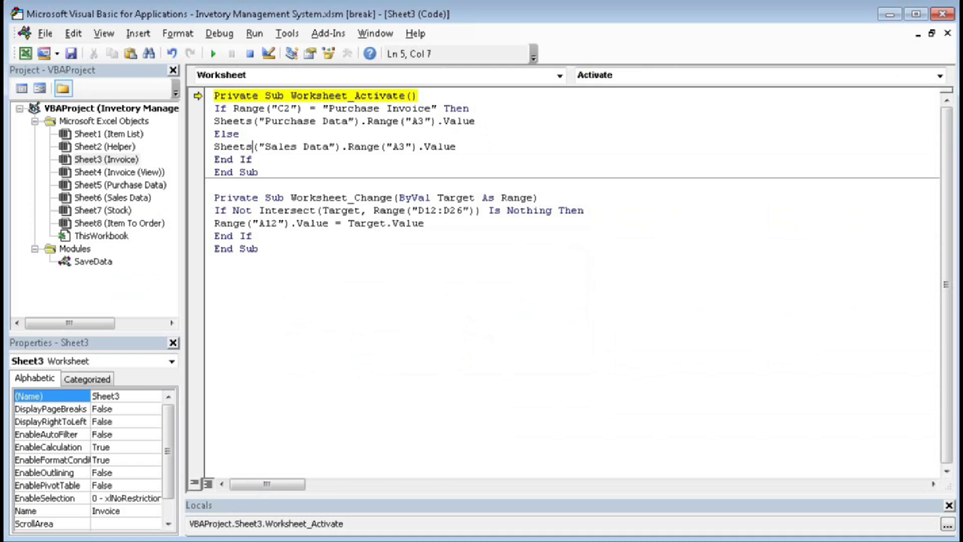
left_click(250, 54)
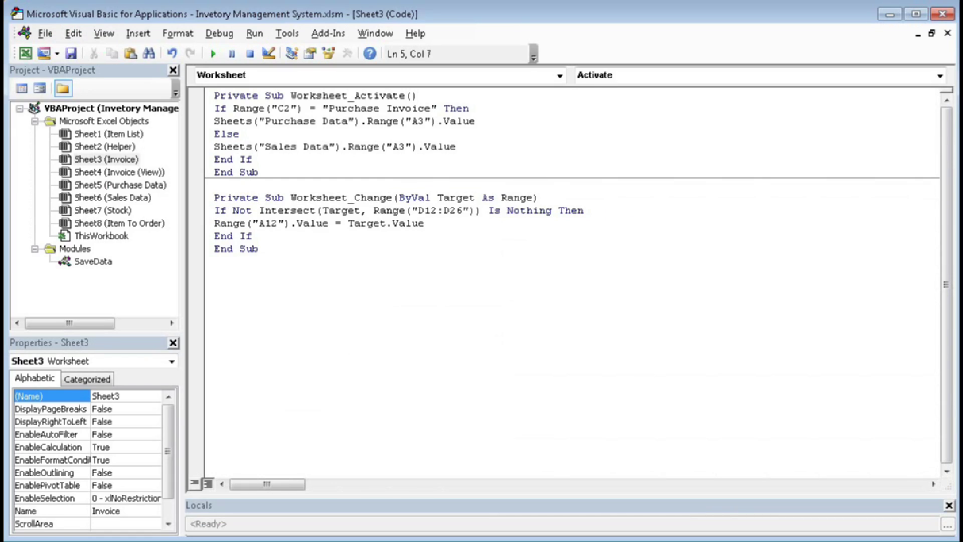
- Clear the invoice number in D7, then leave and reopen the Invoice sheet to test the macro again
key("alt+F11")
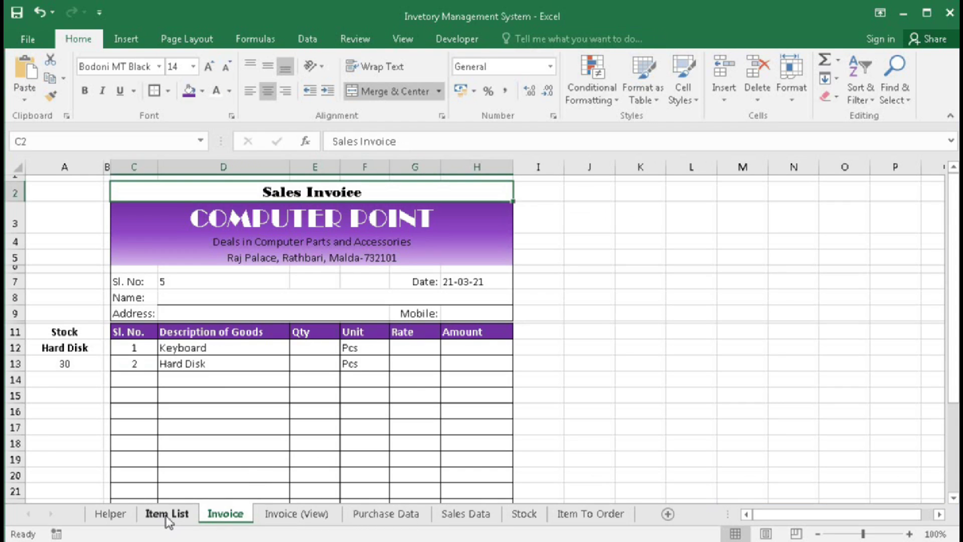
left_click(173, 280)
key("Delete")
left_click(168, 513)
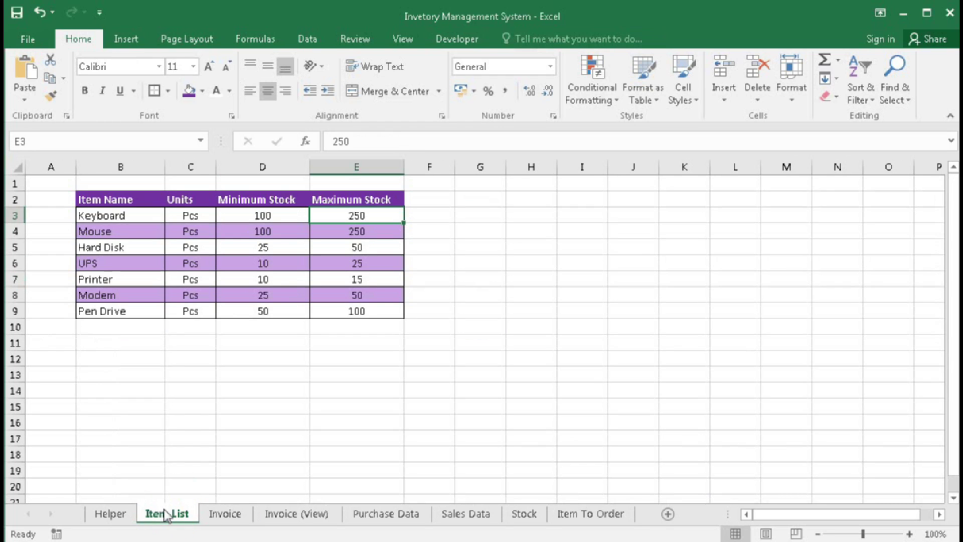
left_click(226, 514)
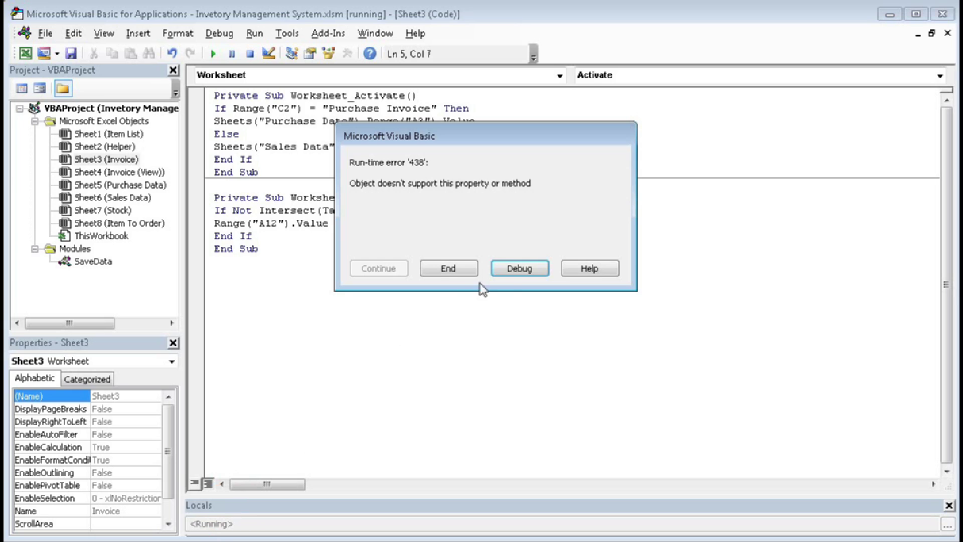
left_click(517, 269)
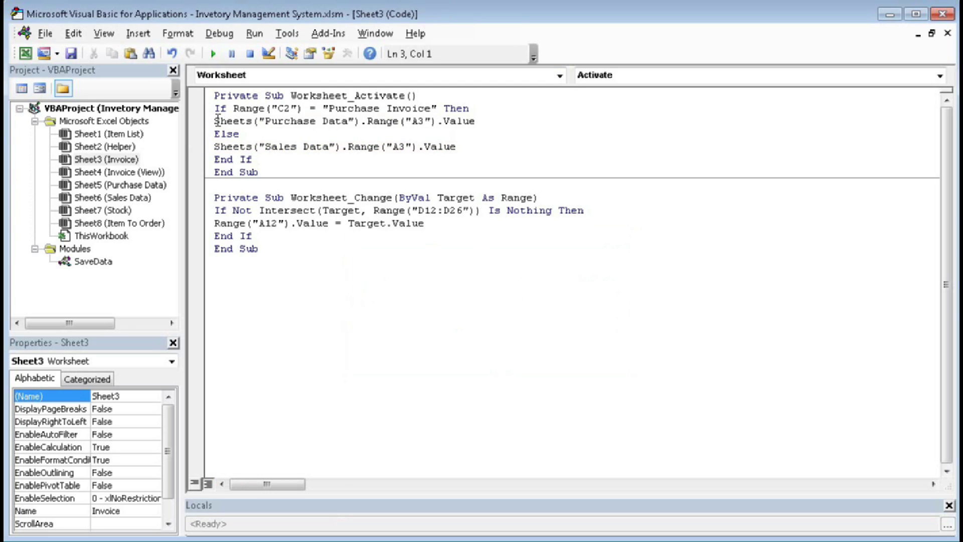
- Insert Sheets("Invoice") in front of the Purchase Data expression in the If branch
left_click(215, 120)
type("Sheets")
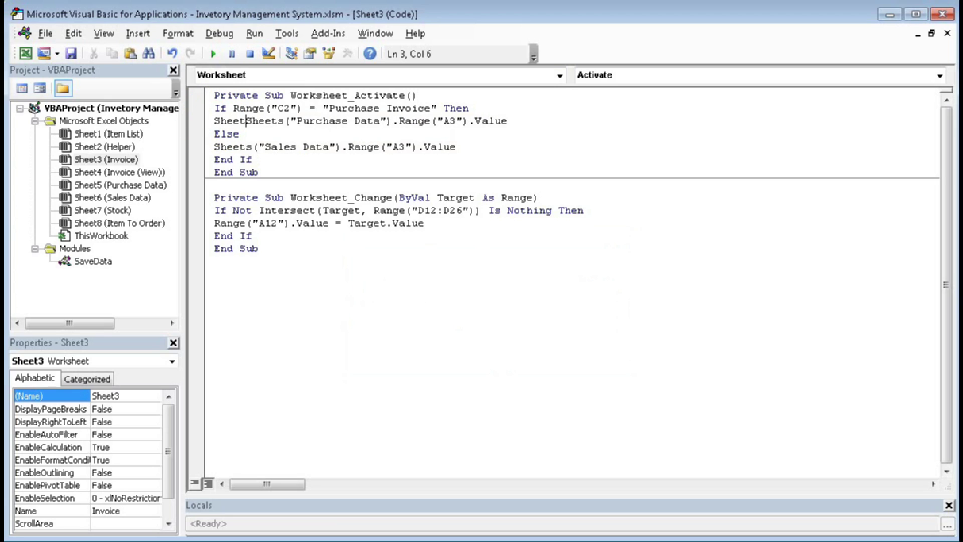
type("(")
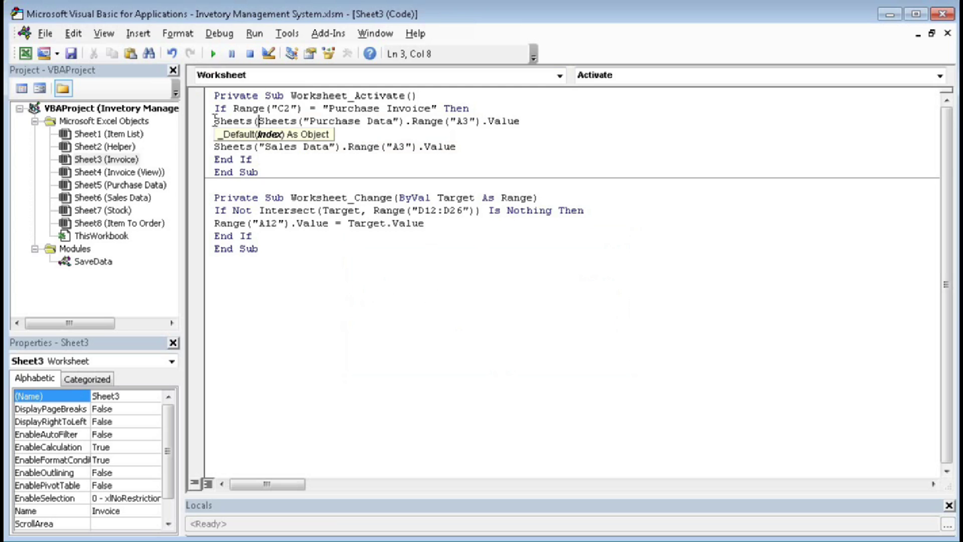
type("\"In")
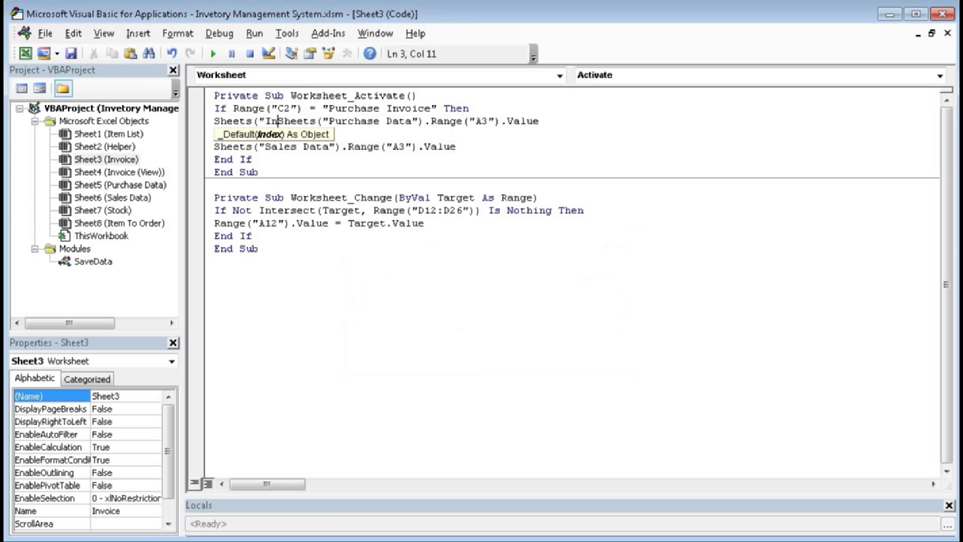
type("o")
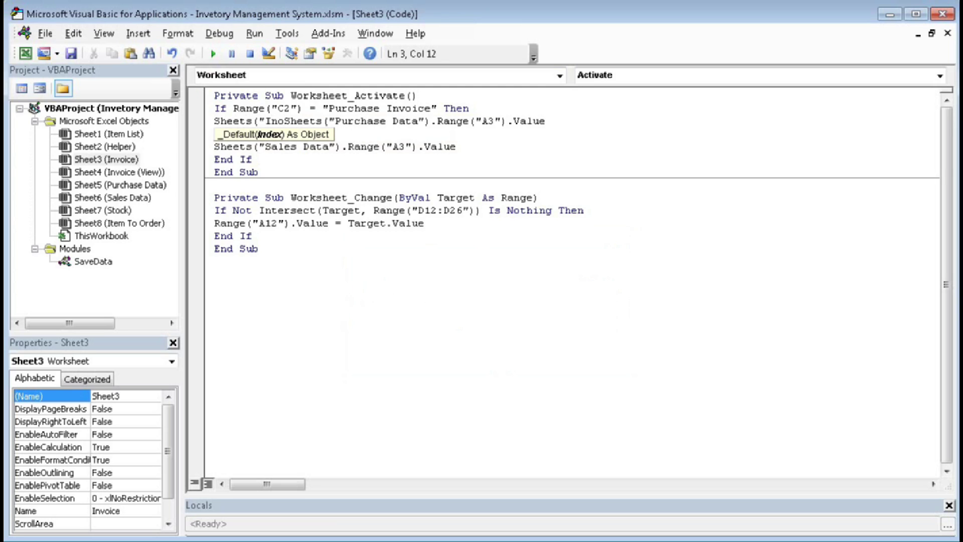
key("BackSpace")
type("voice")
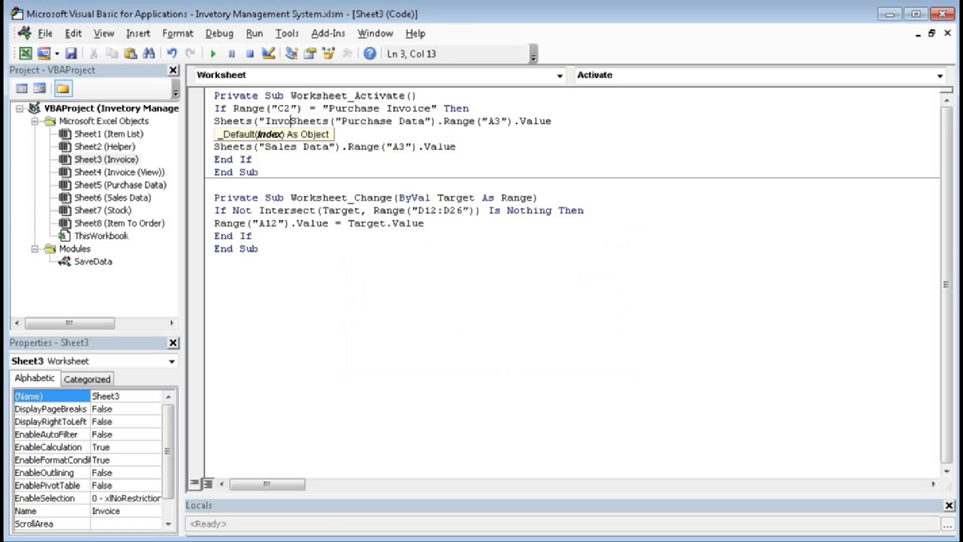
type("\")")
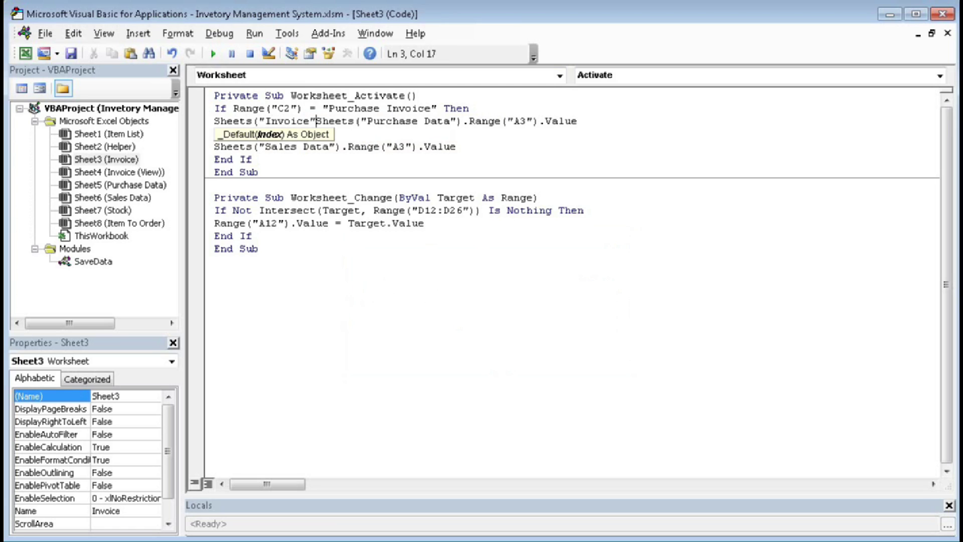
- Complete the Purchase Data assignment with .Range("D7").Value = after Sheets("Invoice") and + 1 at the end of the line
type(".range")
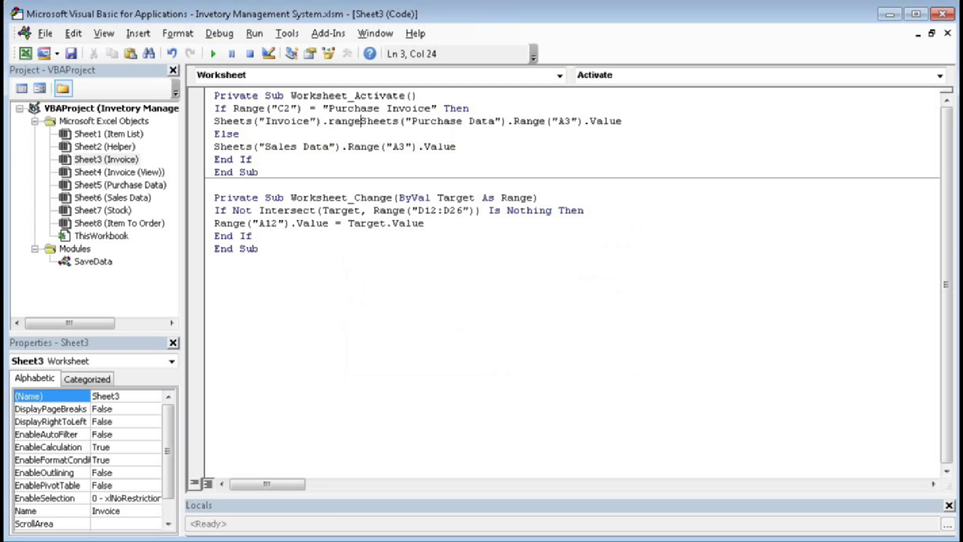
type("(")
type("D7")
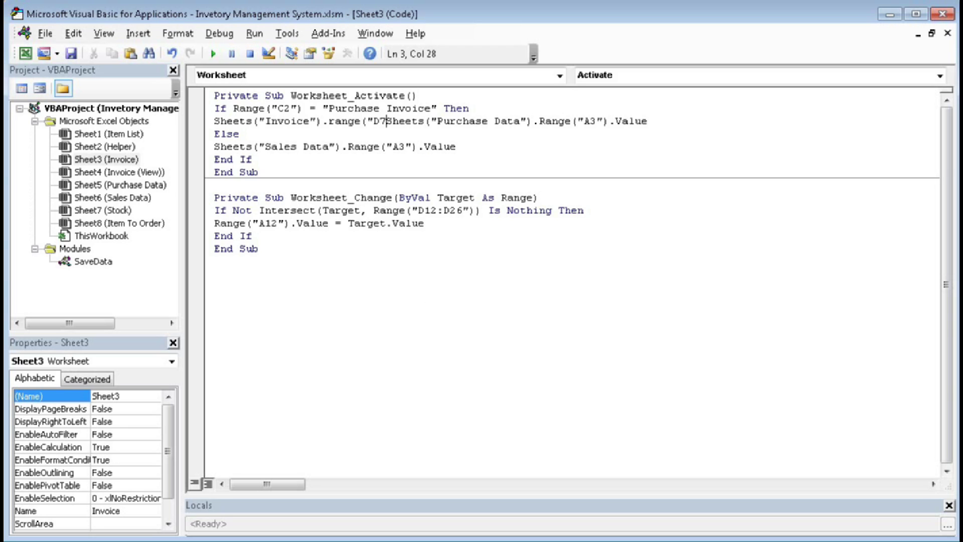
type("\")=")
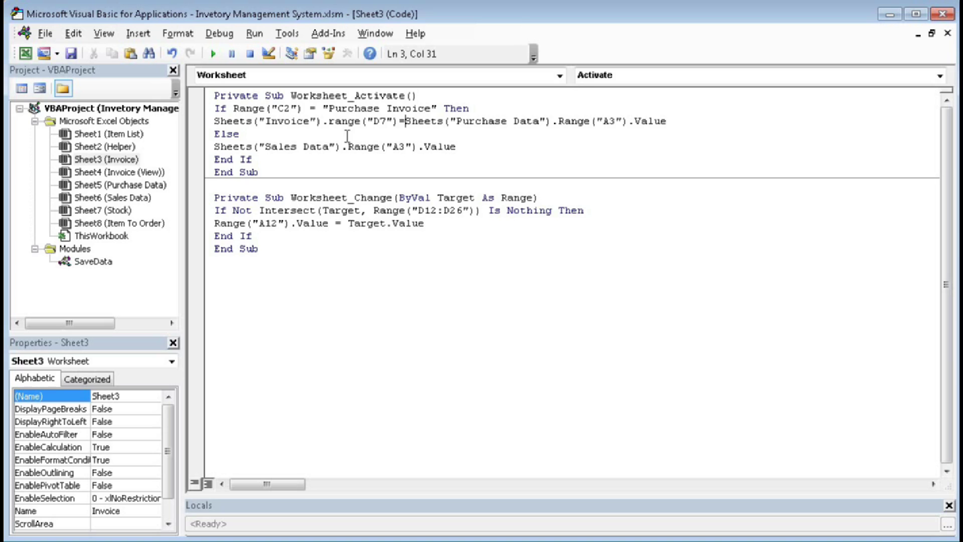
key("Left")
type(".val")
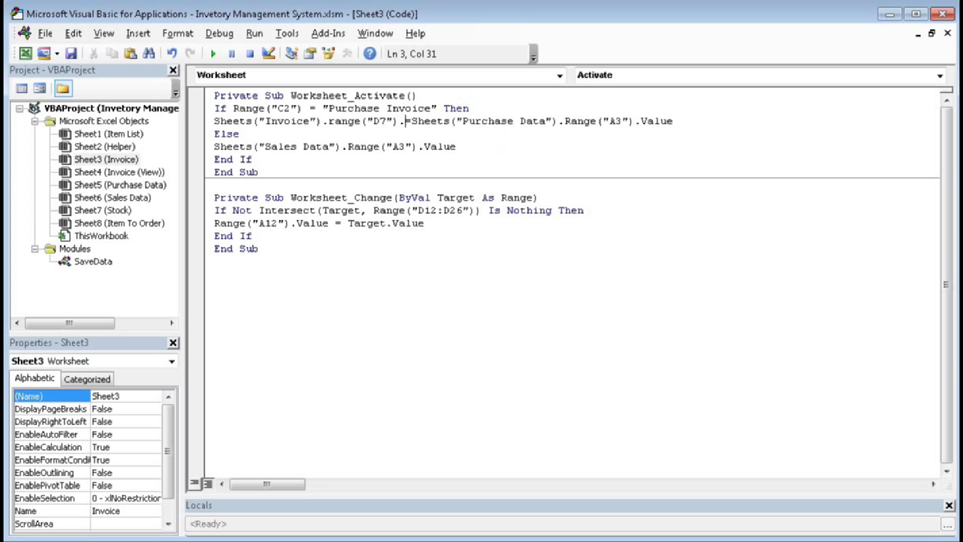
type("ue")
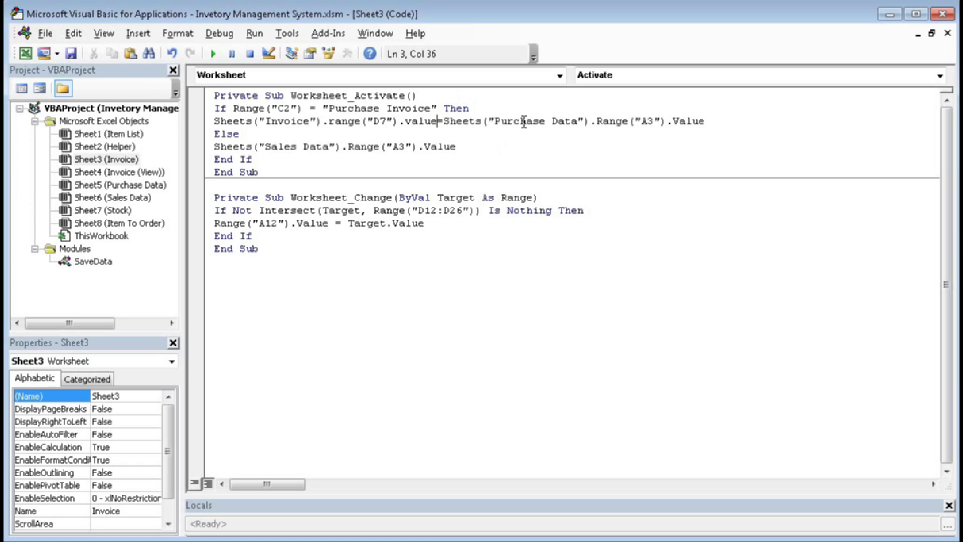
left_click(711, 121)
type("+1")
- Copy Sheets("Invoice").Range("D7").Value = in front of the Sales Data expression in the Else branch and append + 1
left_click_drag(213, 121, 445, 123)
key("ctrl+c")
left_click(215, 147)
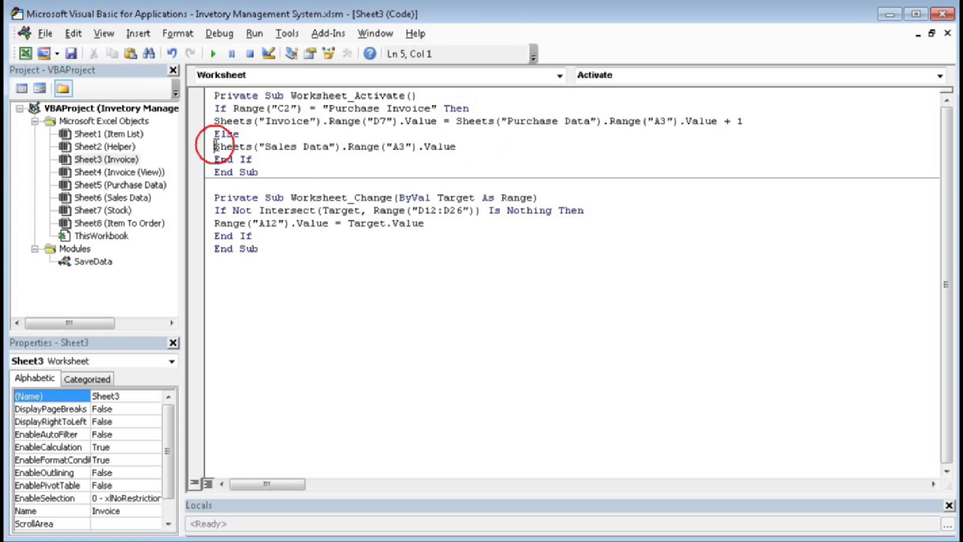
key("ctrl+v")
left_click(700, 146)
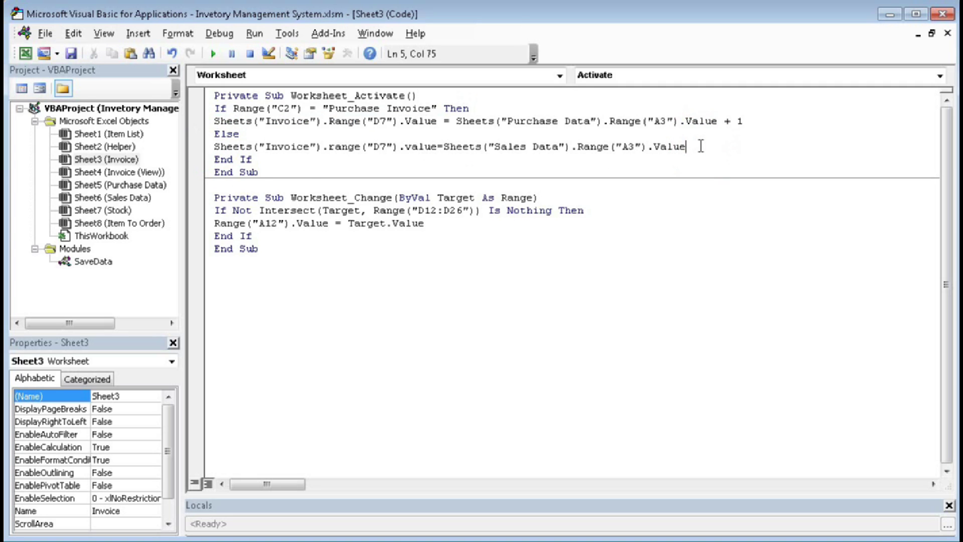
type("+1")
left_click(215, 54)
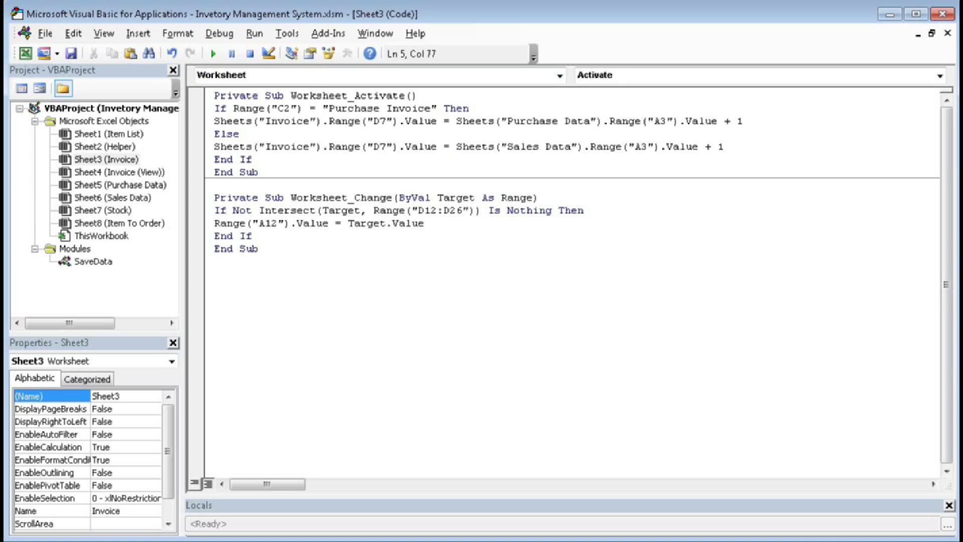
- Clear the sales invoice number in D7, switch to the Item List sheet and reopen the Invoice sheet to test the Else branch
key("alt+F11")
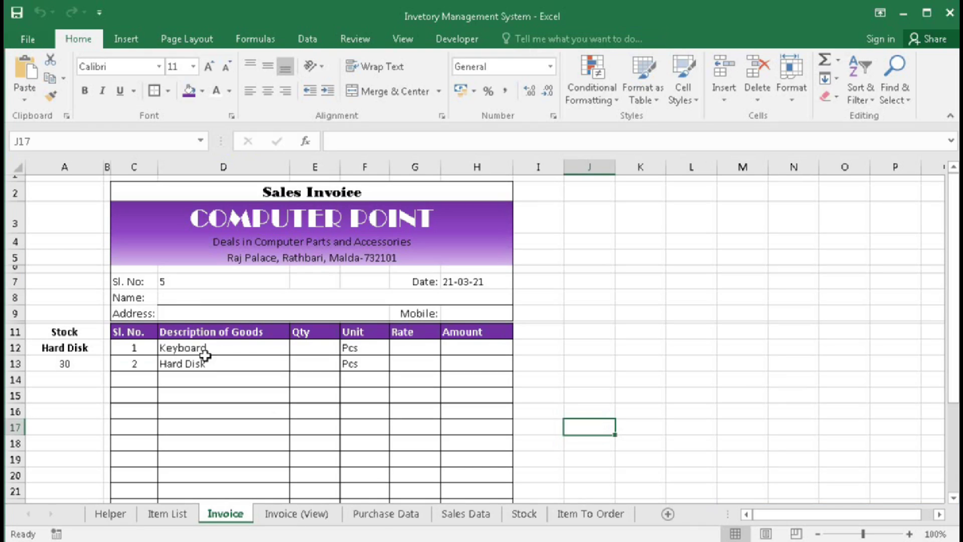
left_click(179, 281)
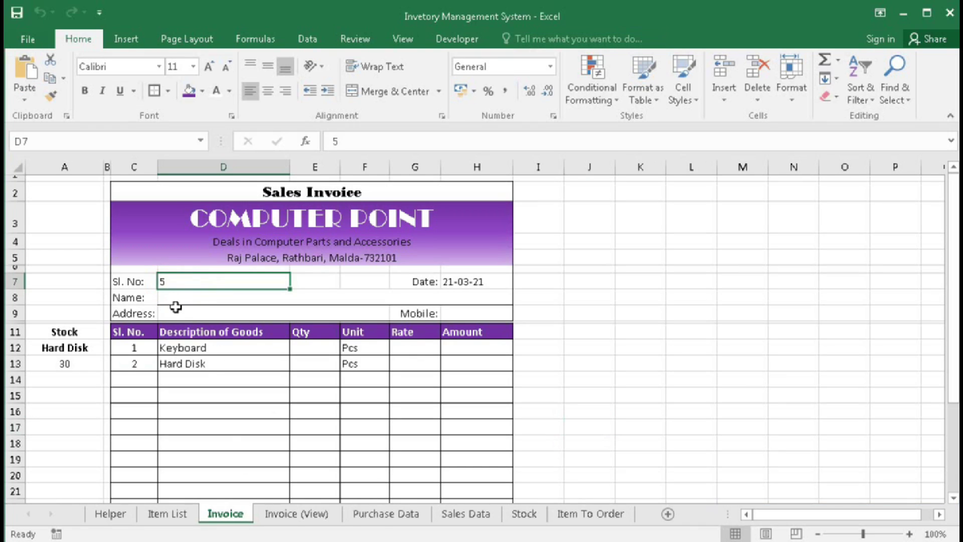
key("Delete")
left_click(175, 516)
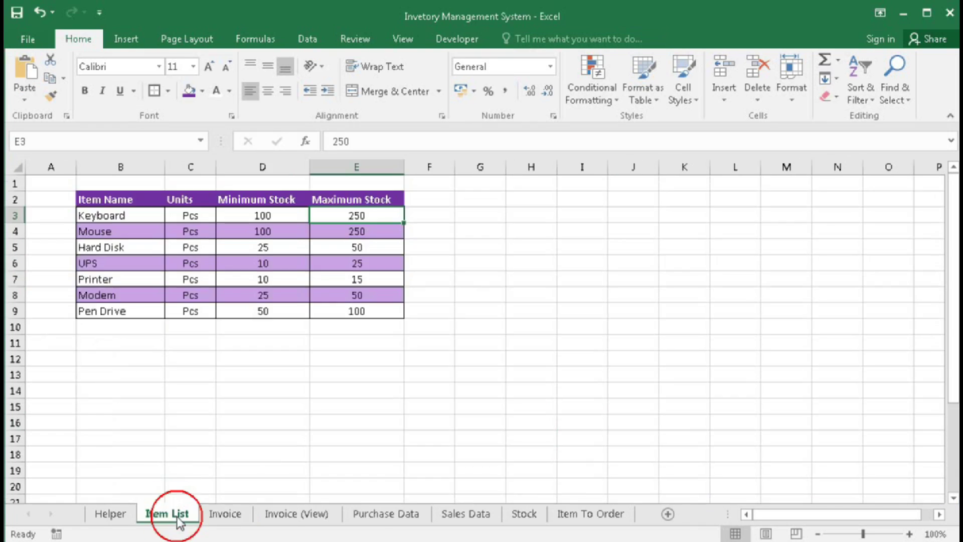
left_click(221, 513)
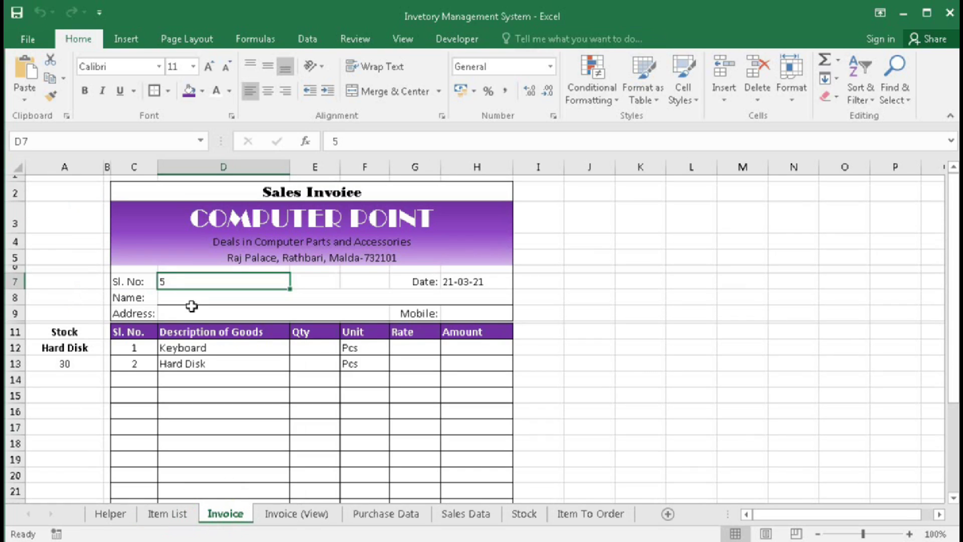
- Change the Invoice sheet's title in C2 to Purchase Invoice
left_click(267, 192)
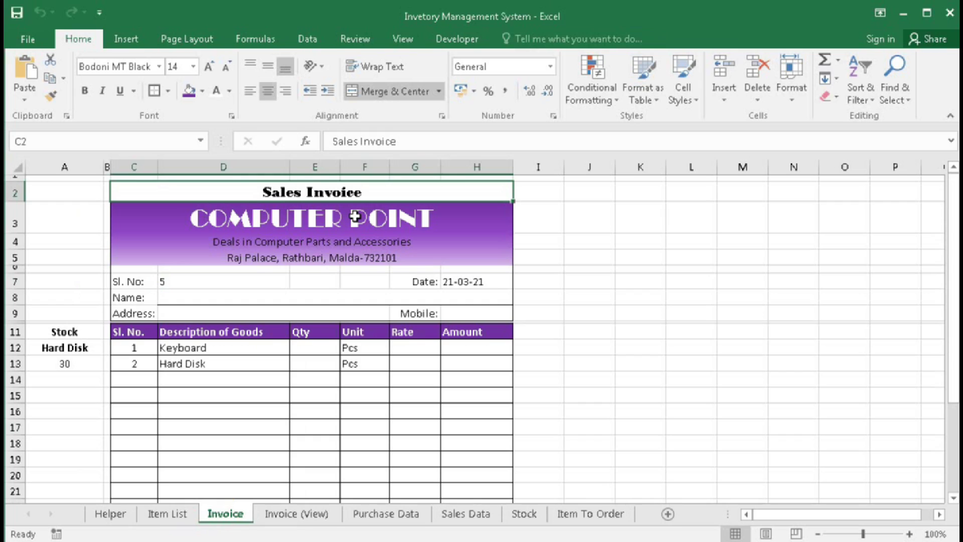
double_click(273, 191)
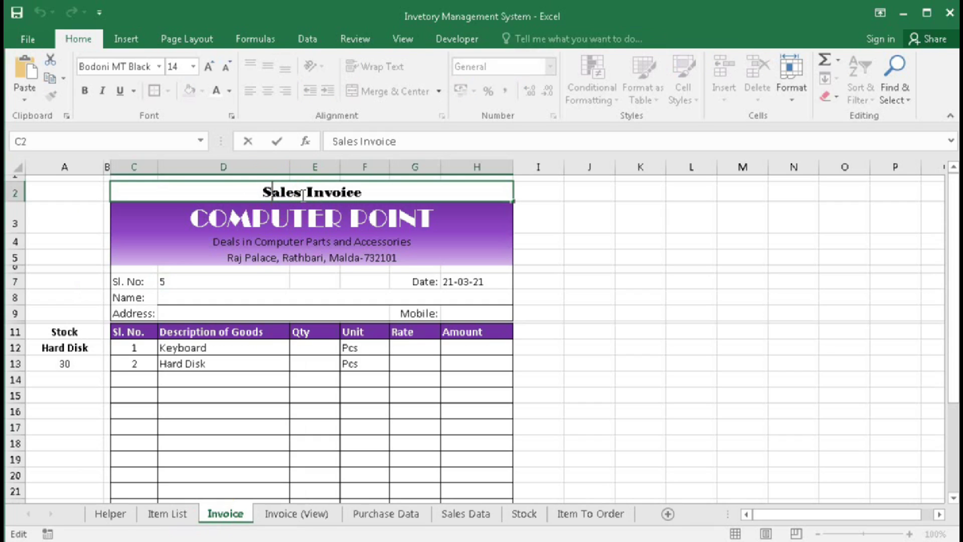
left_click_drag(303, 195, 194, 189)
type("Purchase")
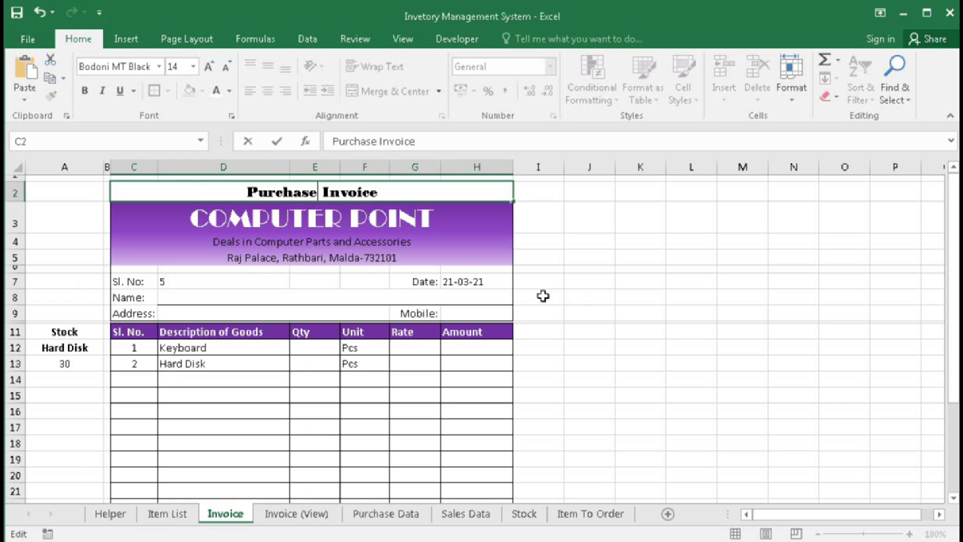
left_click(572, 296)
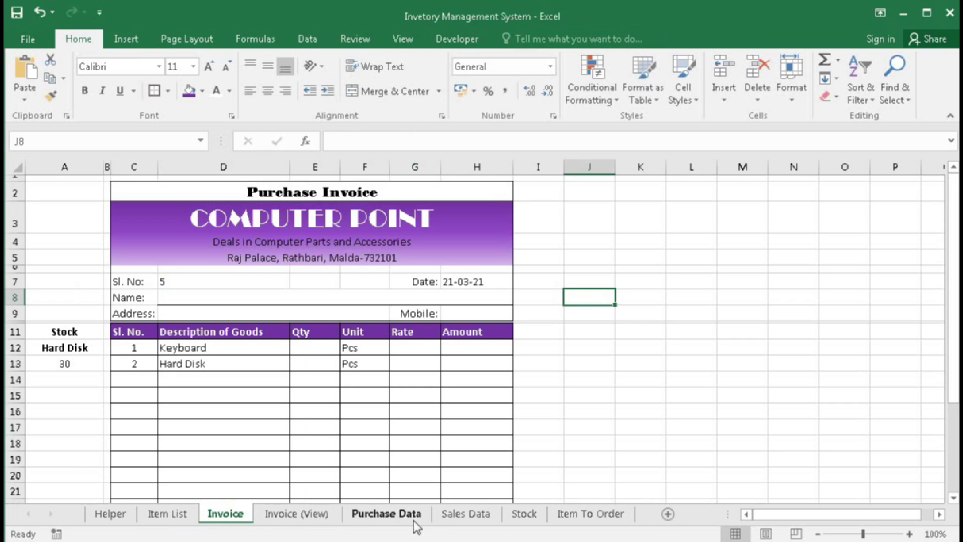
- Review the invoice numbers on the Purchase Data sheet, then reopen the Invoice sheet to check its number and date in H7
left_click(384, 516)
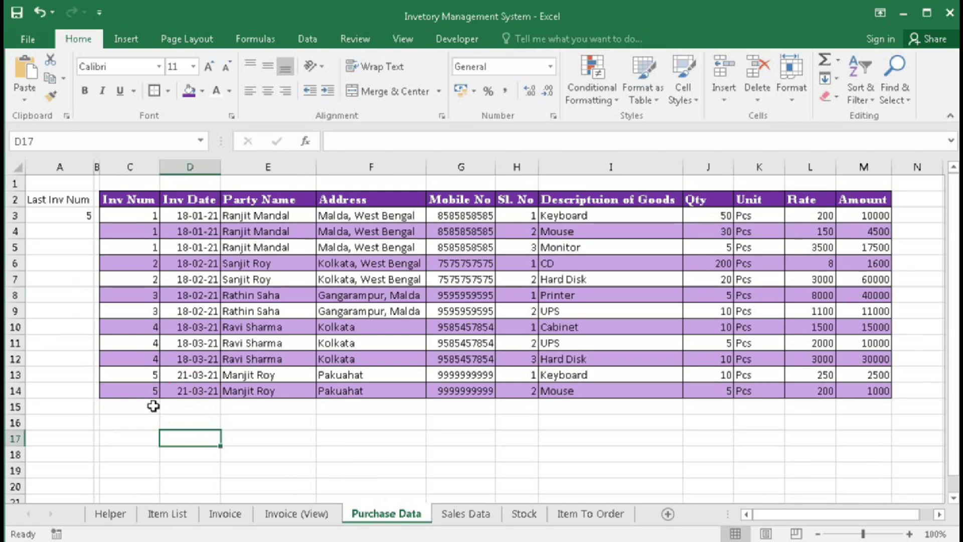
left_click(215, 516)
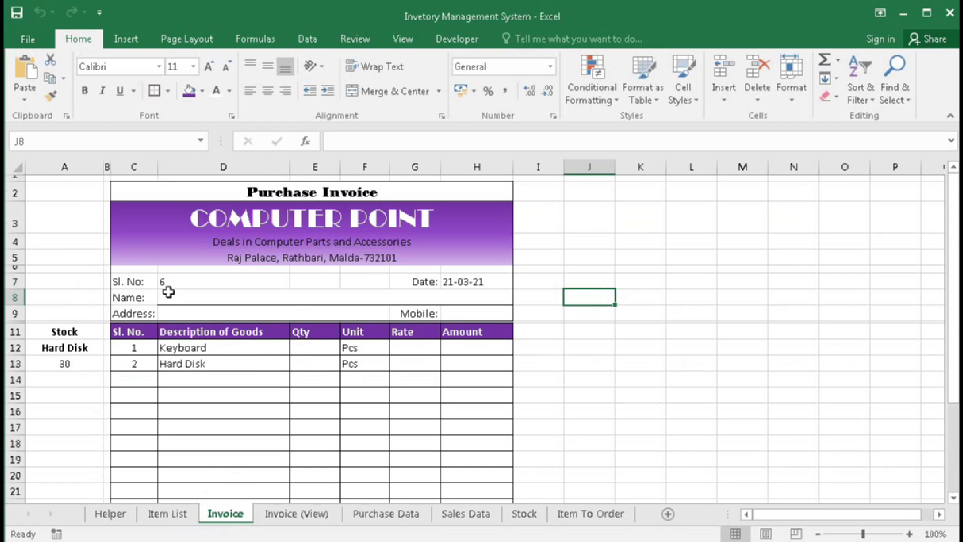
left_click(465, 282)
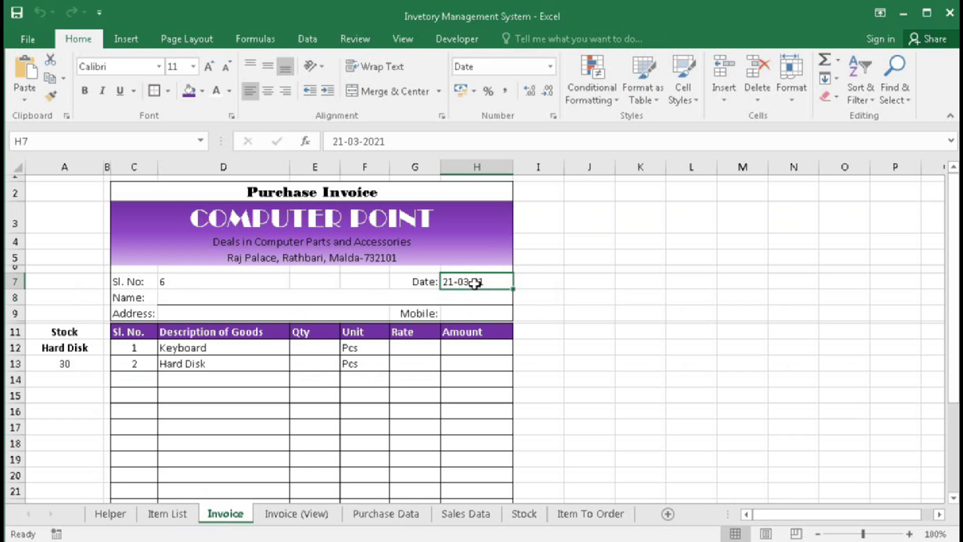
- Return to the VBA code and insert an empty line directly below Private Sub Worksheet_Activate()
key("alt+F11")
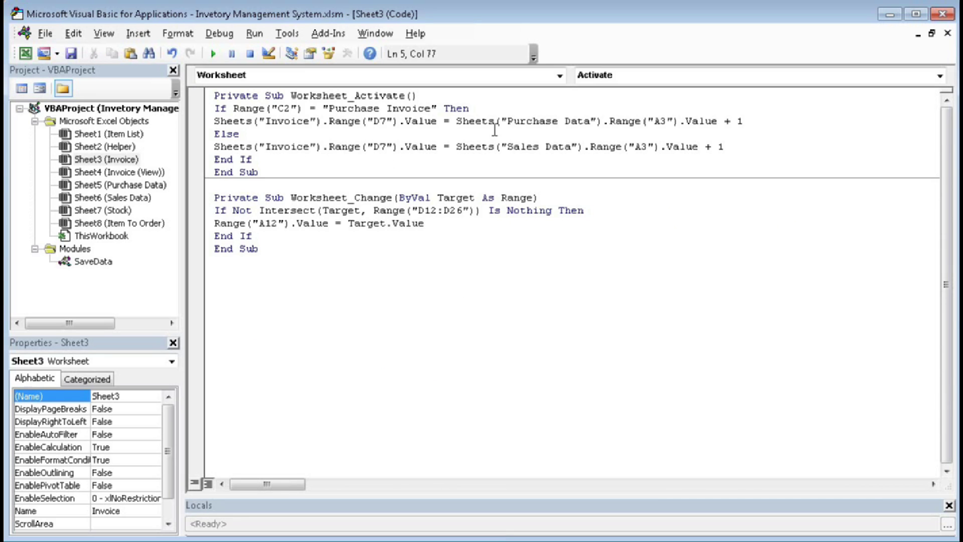
left_click(487, 95)
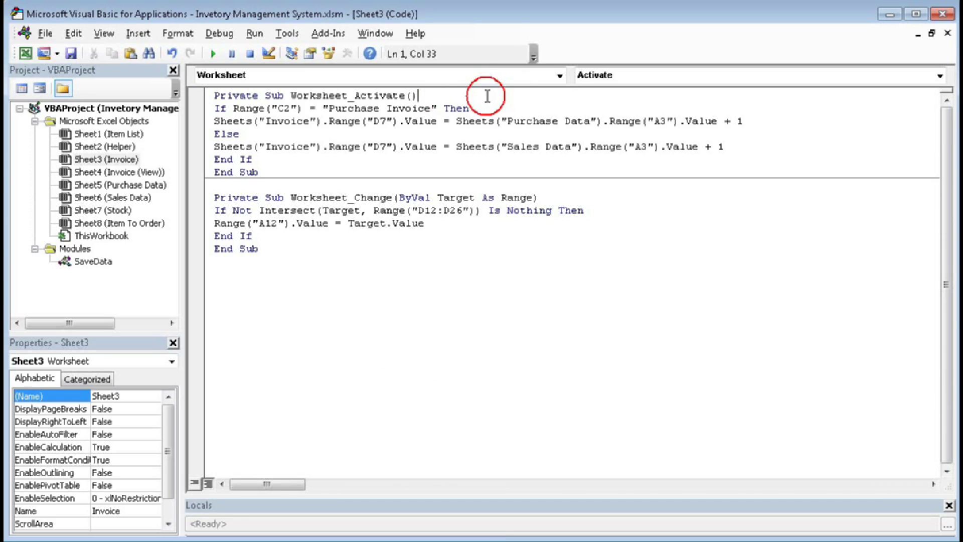
key("Return")
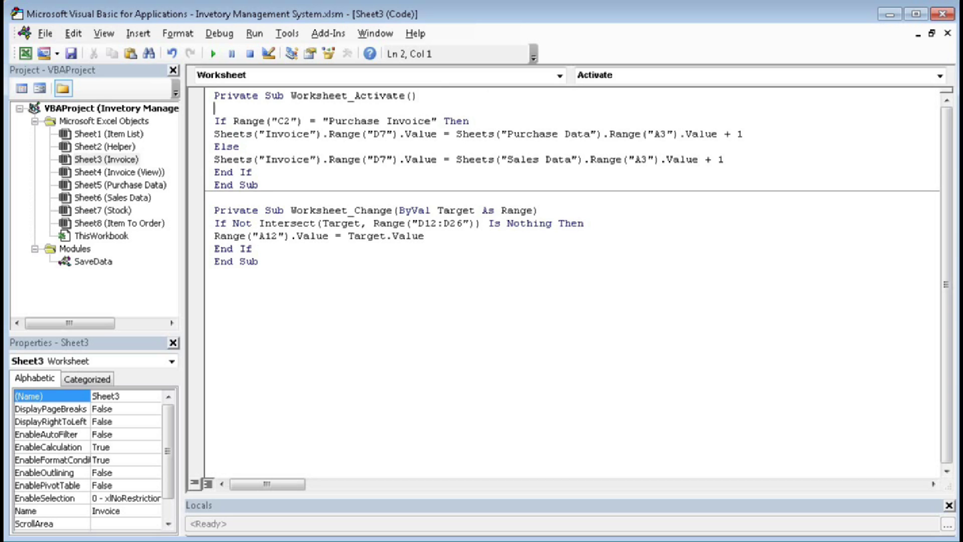
type("sheets(")
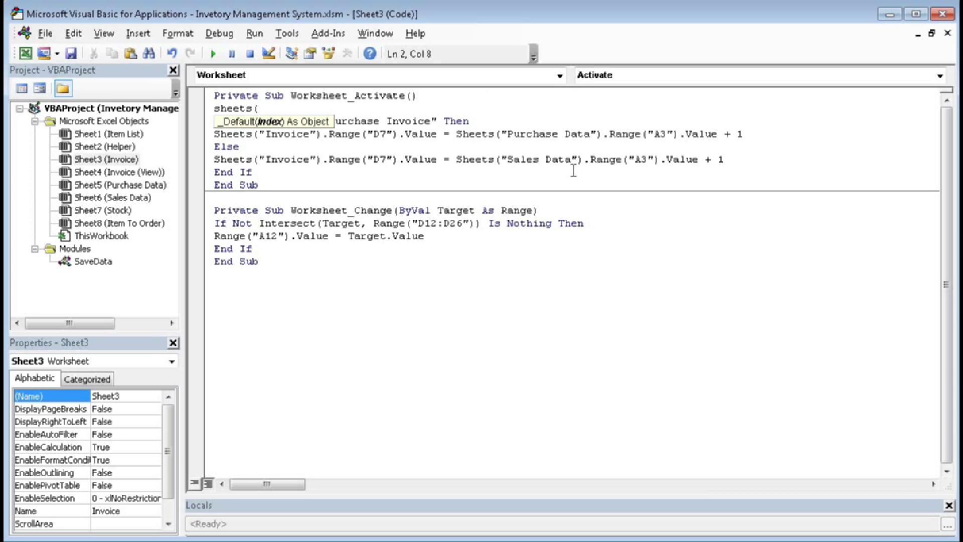
key("BackSpace")
key("BackSpace")
key("BackSpace")
key("BackSpace")
key("BackSpace")
key("BackSpace")
key("BackSpace")
- Copy Sheets("Invoice").Range("D7").Value = from the If branch to the empty line below Private Sub Worksheet_Activate()
left_click(215, 134)
left_click_drag(215, 134, 449, 134)
key("ctrl+c")
left_click(267, 111)
key("ctrl+v")
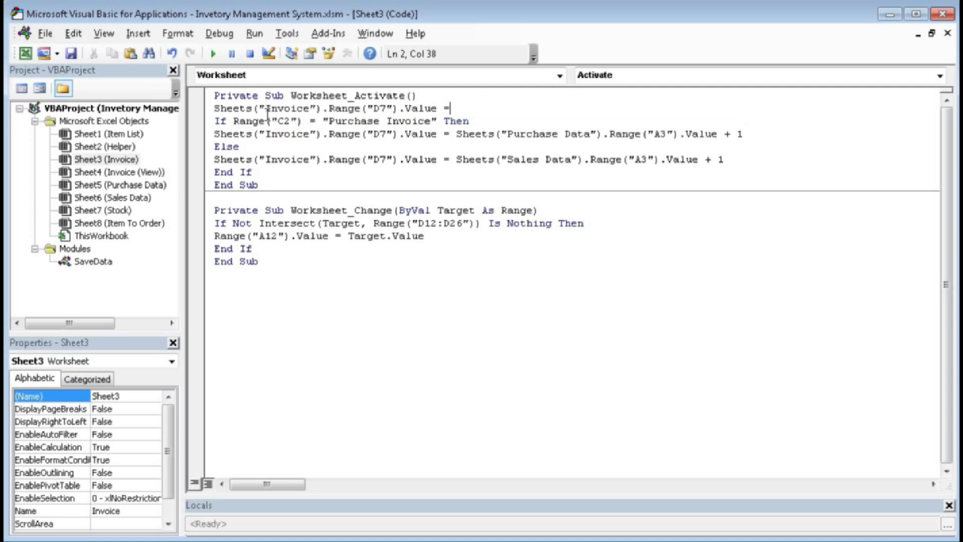
- Change the copied line's cell reference to H7 and assign it Date
left_click_drag(373, 108, 380, 108)
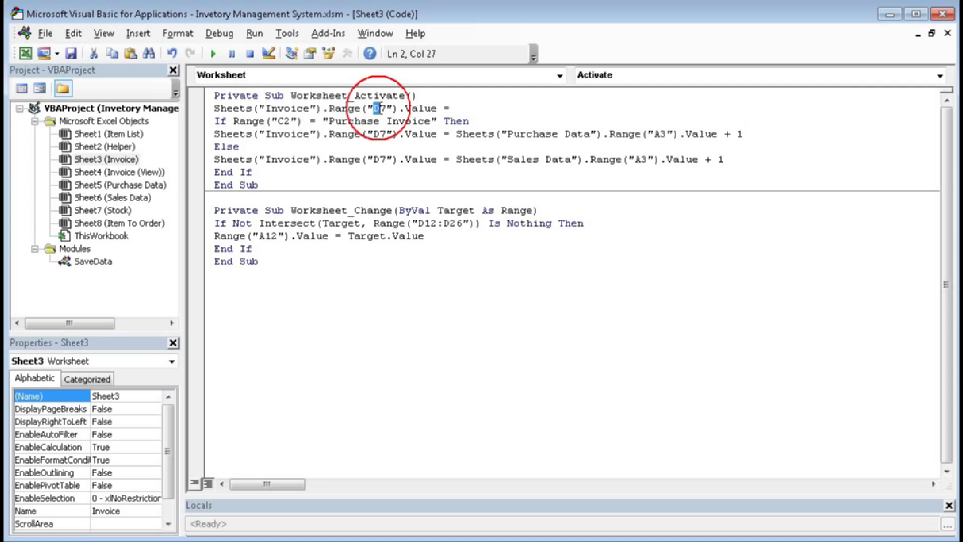
type("H")
left_click(476, 107)
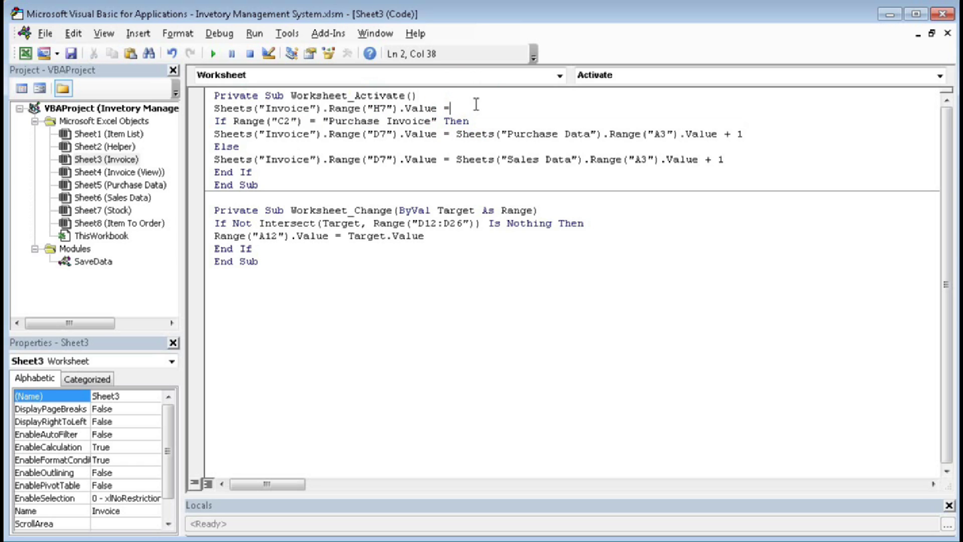
type("date")
left_click(377, 223)
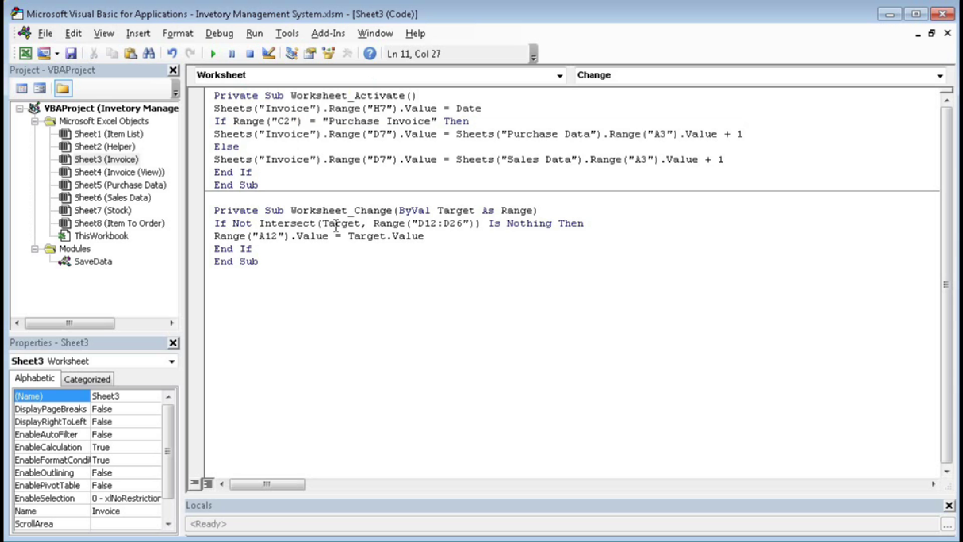
- Test the date macro by repeatedly clearing H7 on the Invoice sheet, switching to Invoice (View) and reopening the Invoice sheet
key("alt+F11")
left_click(296, 513)
left_click(226, 514)
left_click(478, 276)
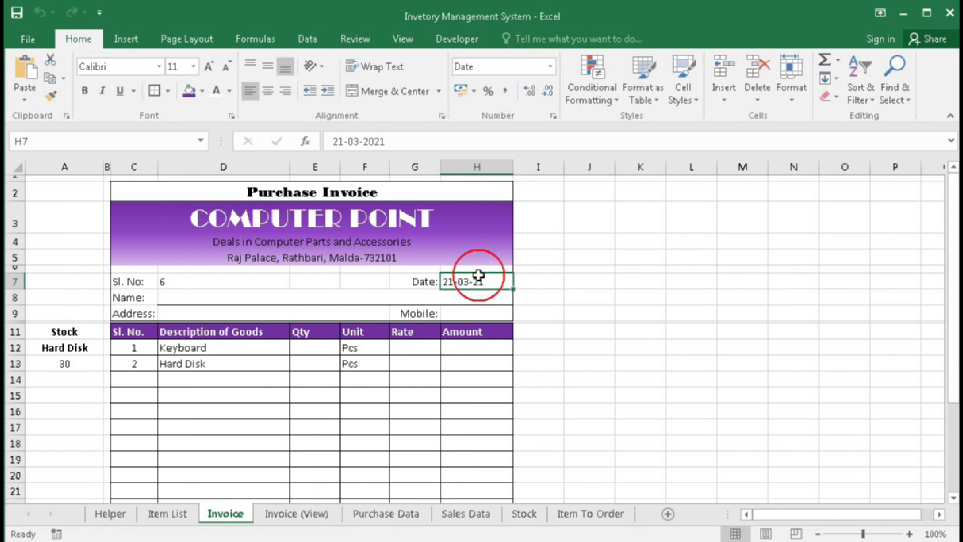
key("Delete")
left_click(289, 513)
left_click(226, 514)
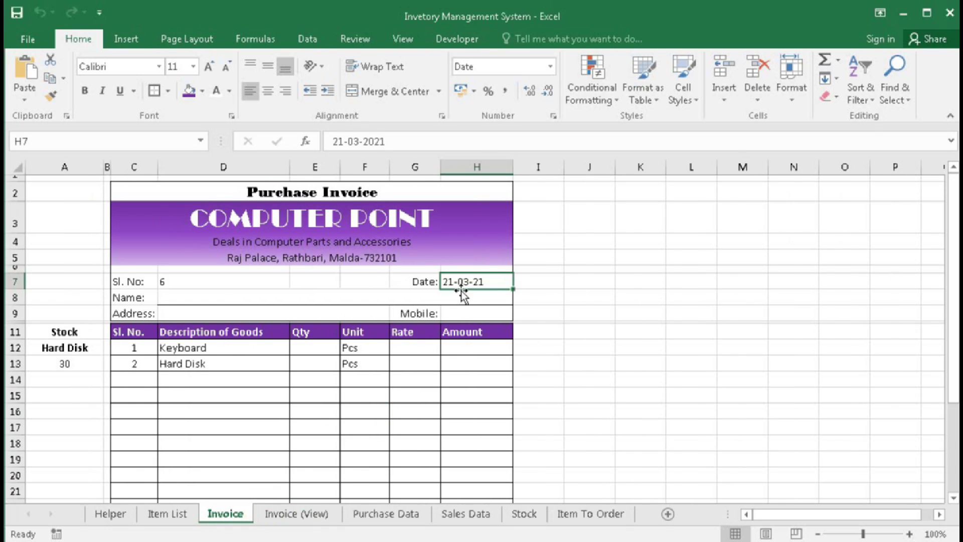
key("Delete")
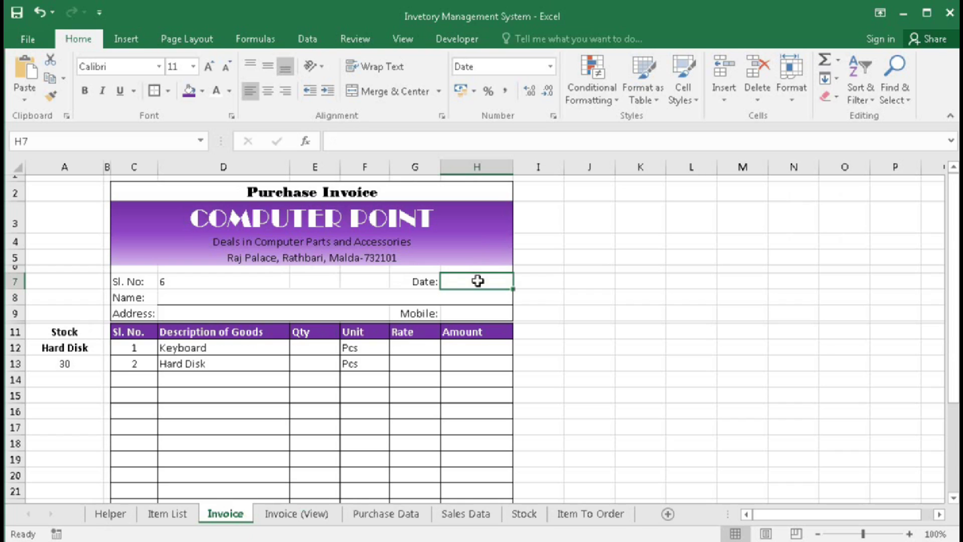
left_click(290, 514)
left_click(226, 514)
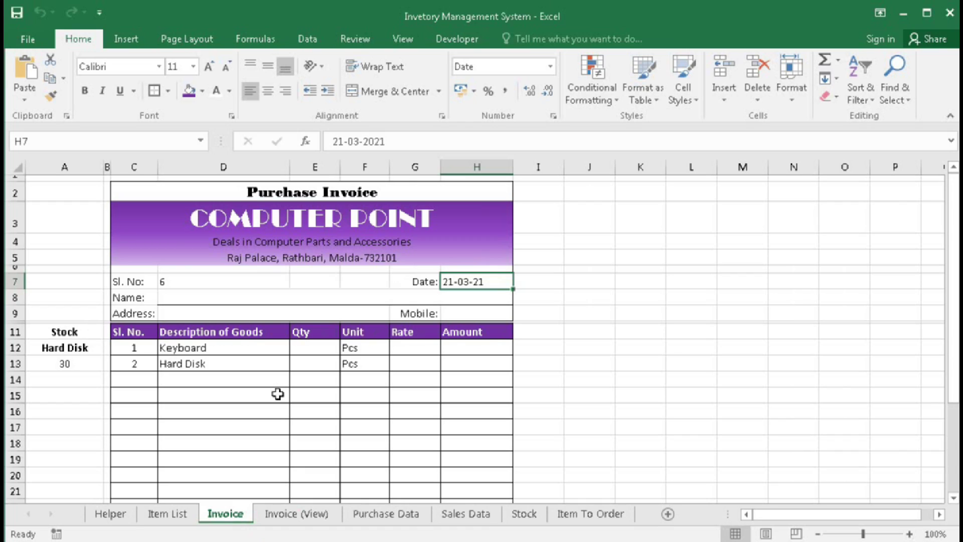
- Clear the purchase invoice number in D7, switch to Invoice (View) and reopen the Invoice sheet to test its numbering
left_click(186, 281)
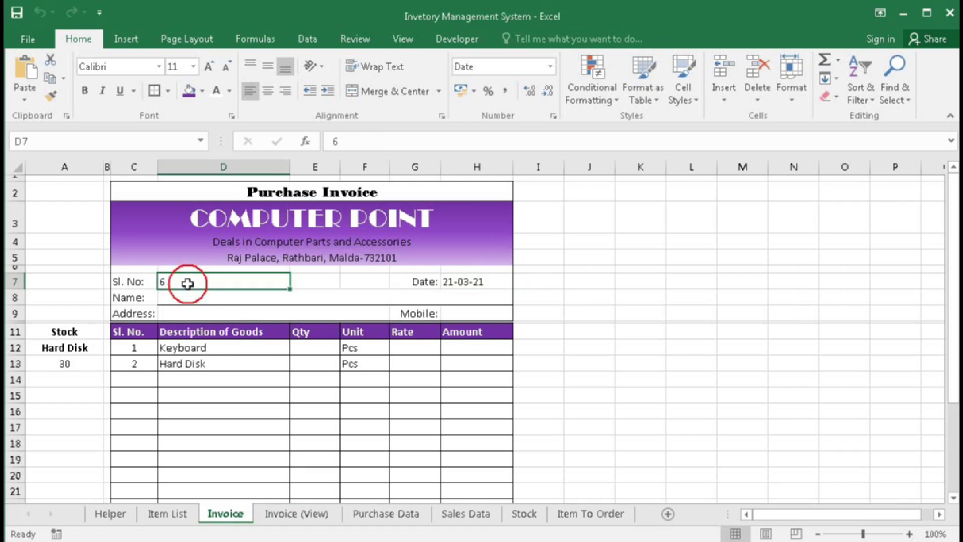
key("Delete")
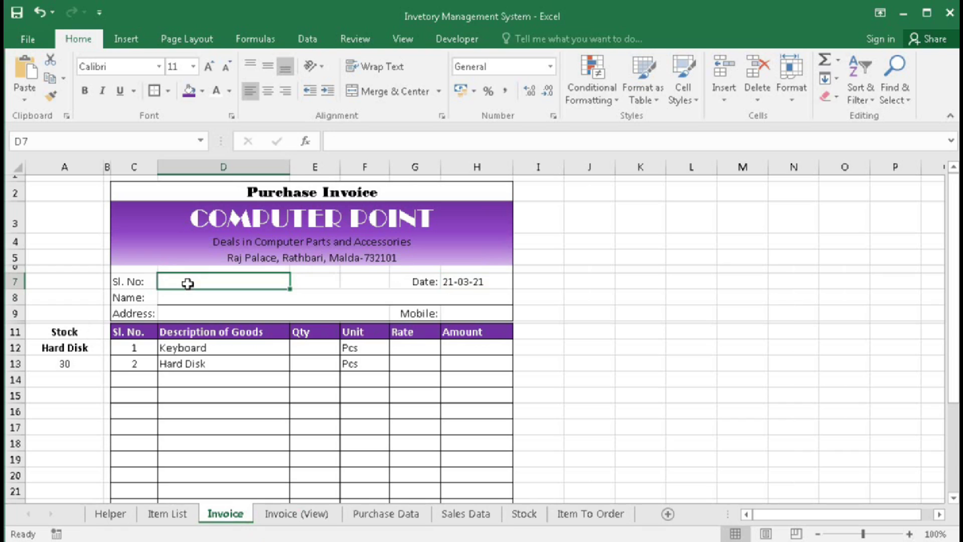
left_click(279, 513)
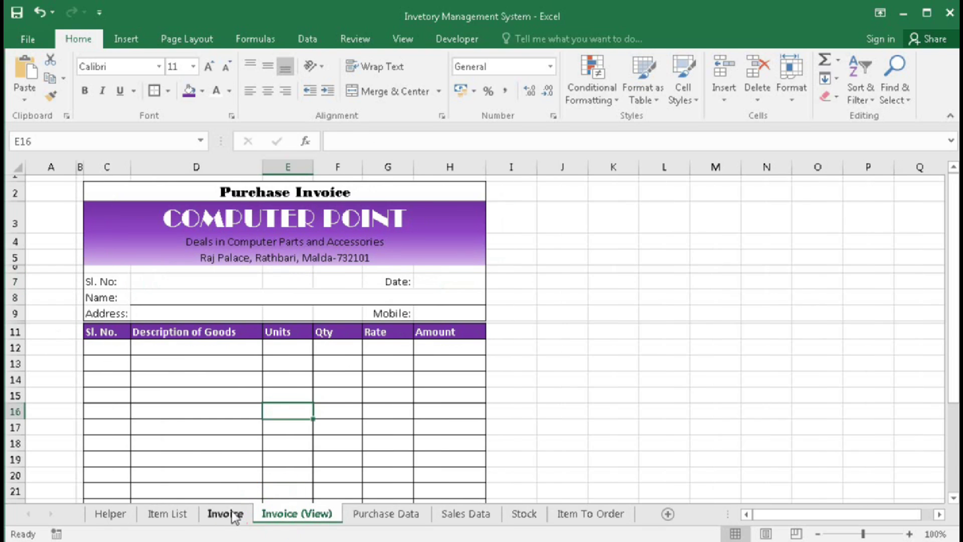
left_click(231, 516)
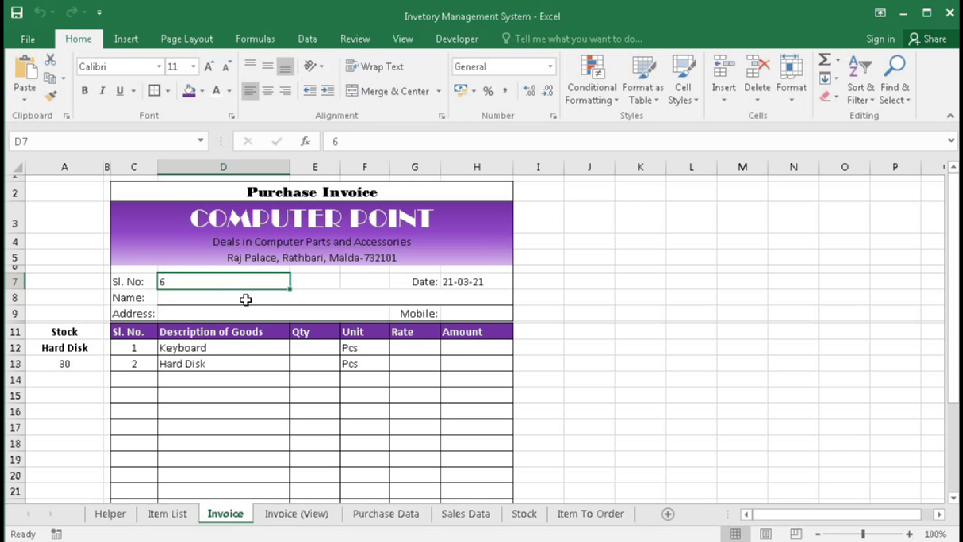
scroll(260, 323, "down", 4)
scroll(261, 323, "up", 4)
- Go through the title, serial number, date, name, address and mobile cells on the Invoice (View) sheet
left_click(314, 516)
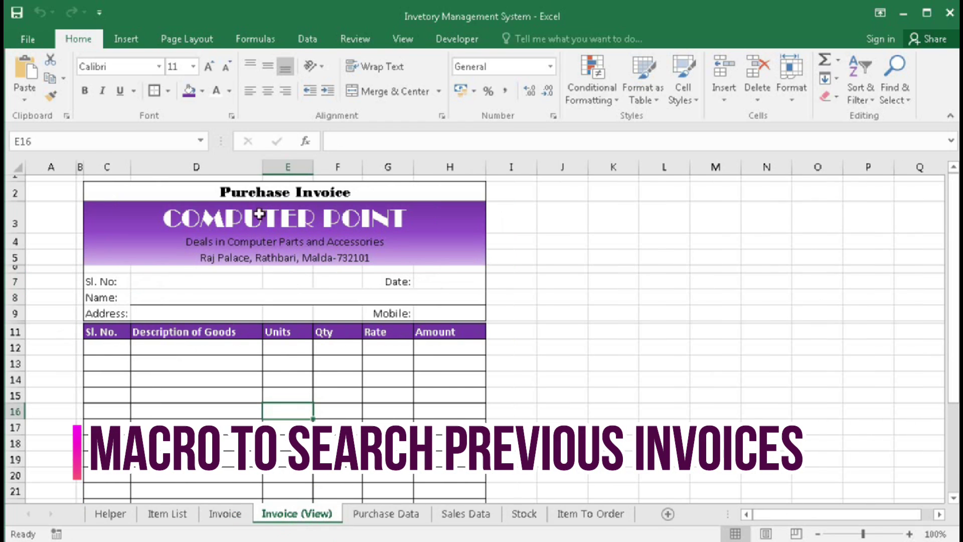
left_click(249, 191)
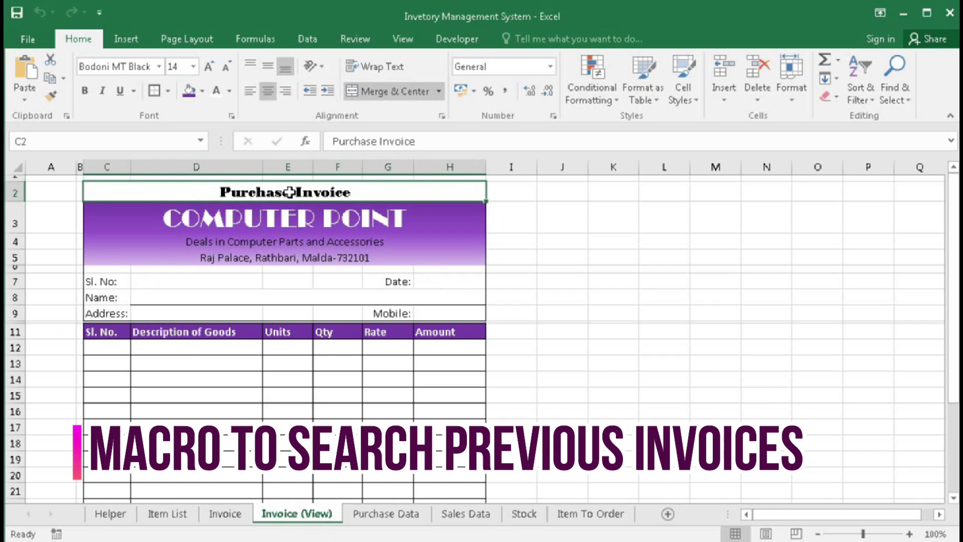
left_click(155, 285)
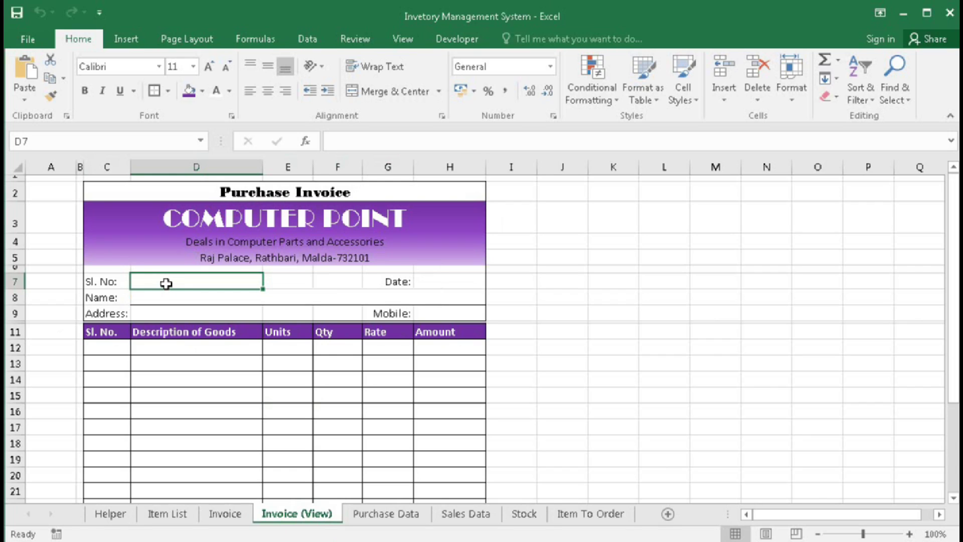
left_click(438, 282)
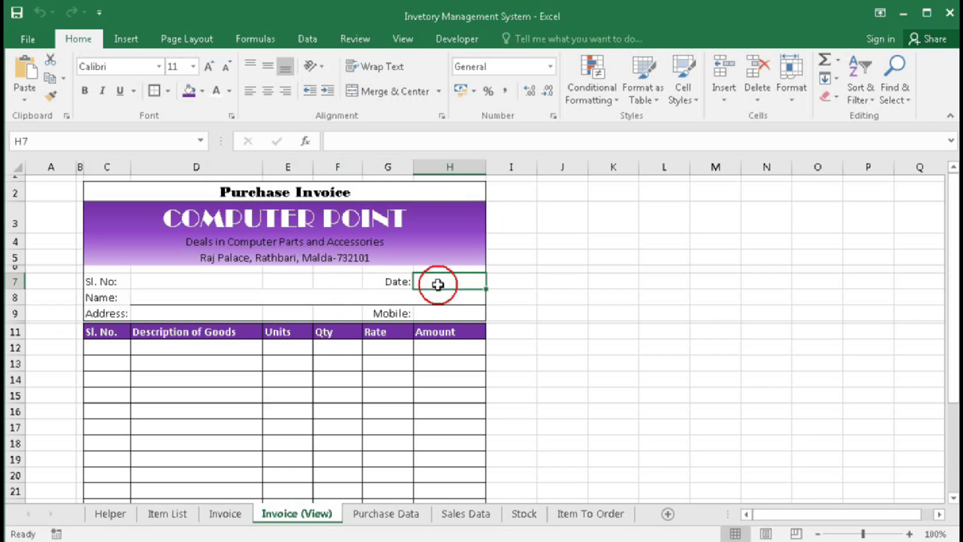
left_click(211, 299)
left_click(187, 311)
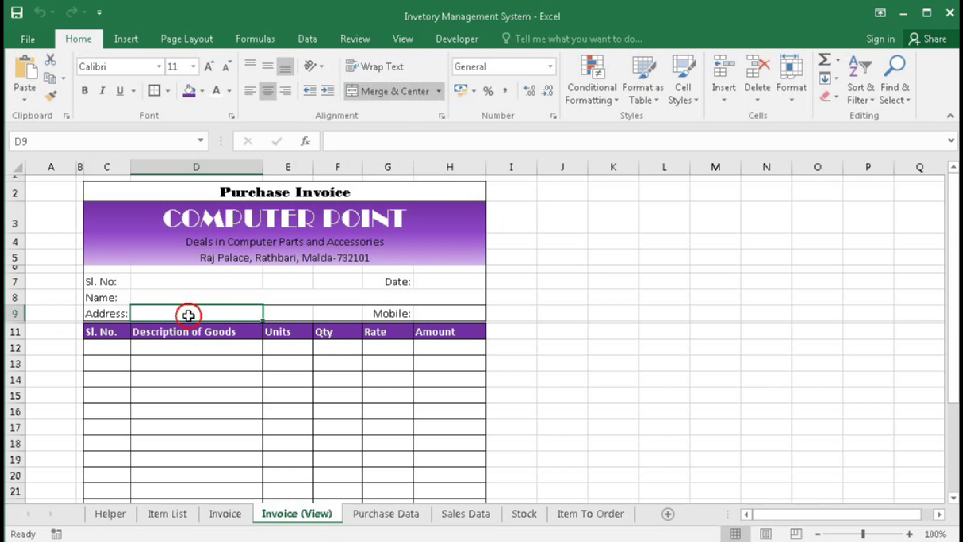
left_click(425, 317)
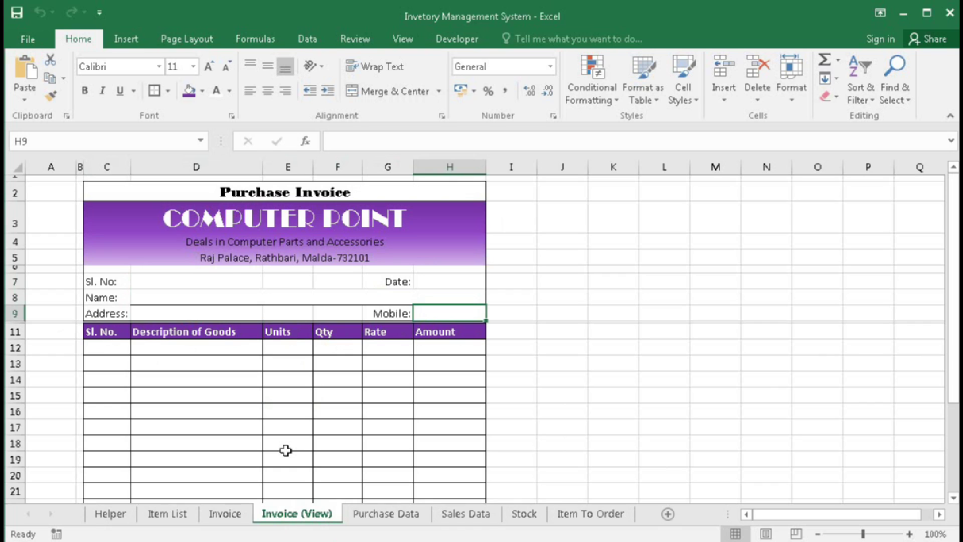
- Paste the prepared Vourcher_Search macro into the empty SearchData module in the VBA editor
key("alt+F11")
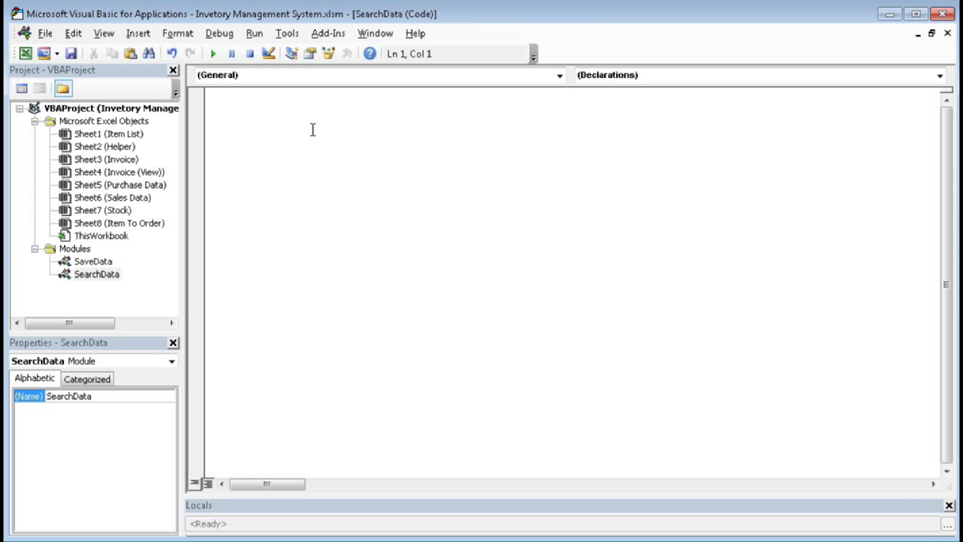
key("ctrl+v")
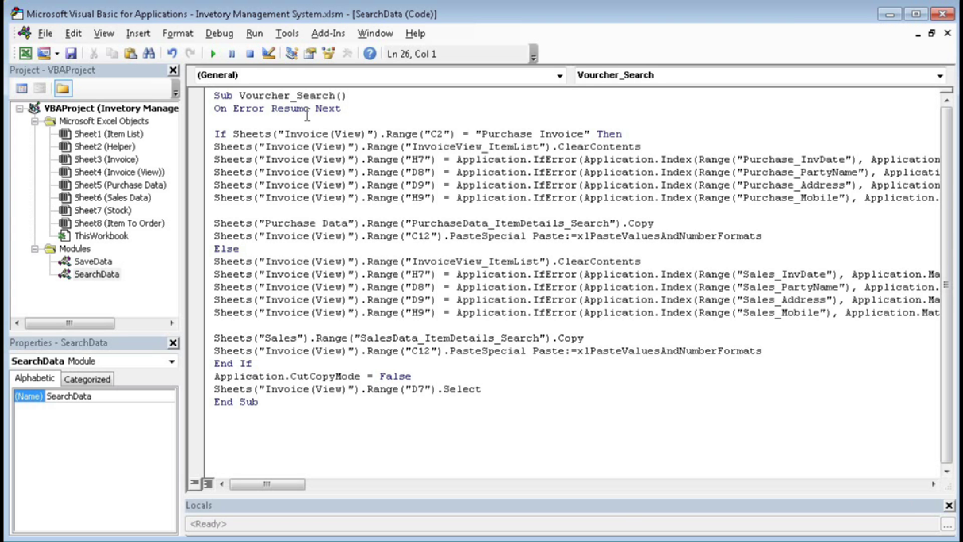
- Comment out the On Error Resume Next line in the Vourcher_Search macro
left_click(311, 173)
left_click_drag(245, 95, 335, 99)
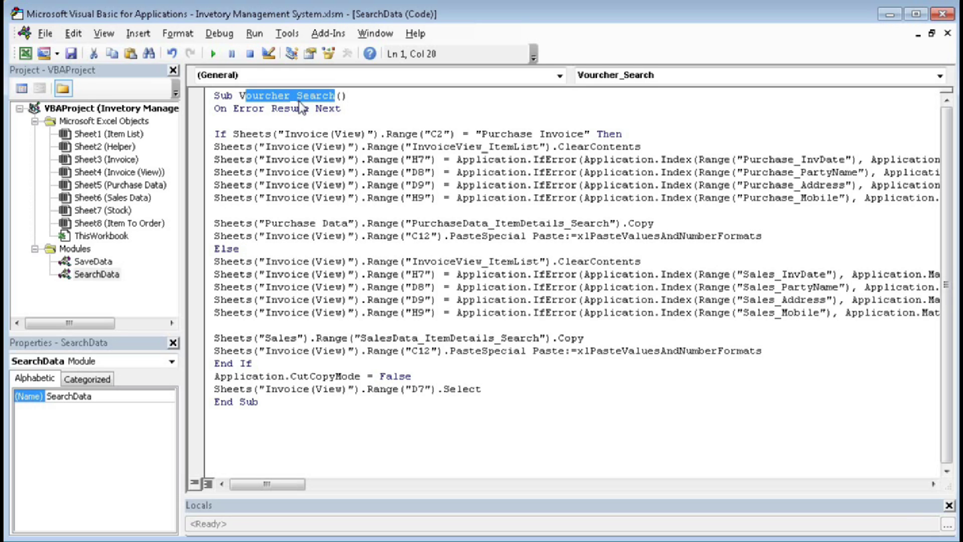
left_click(215, 108)
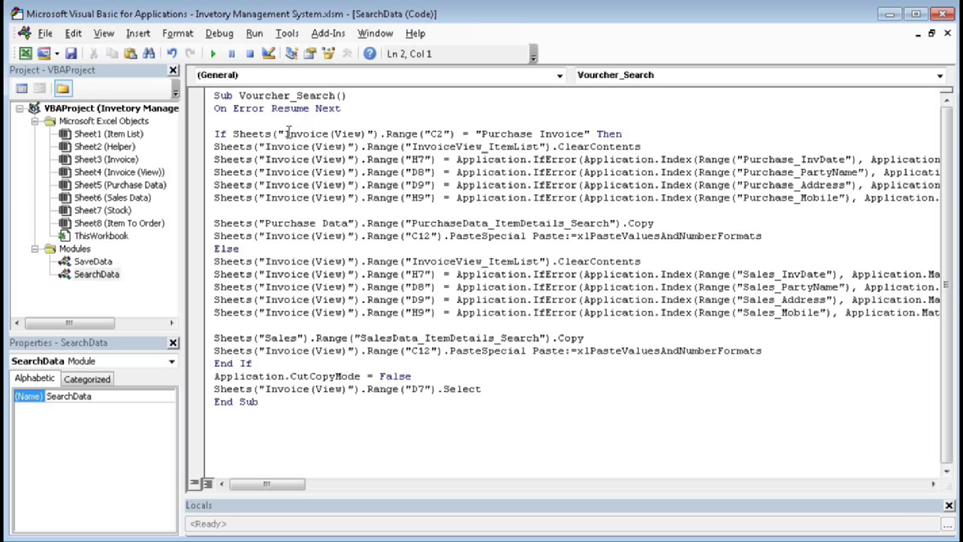
type("'")
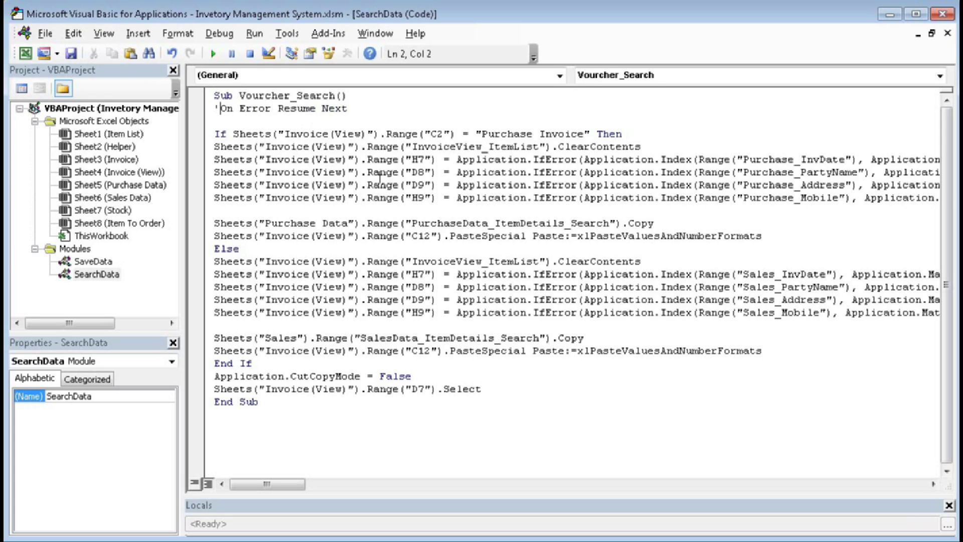
- Review the macro's Purchase Invoice condition against title cell C2 on Invoice (View), and its purchase and sales code branches
left_click(323, 159)
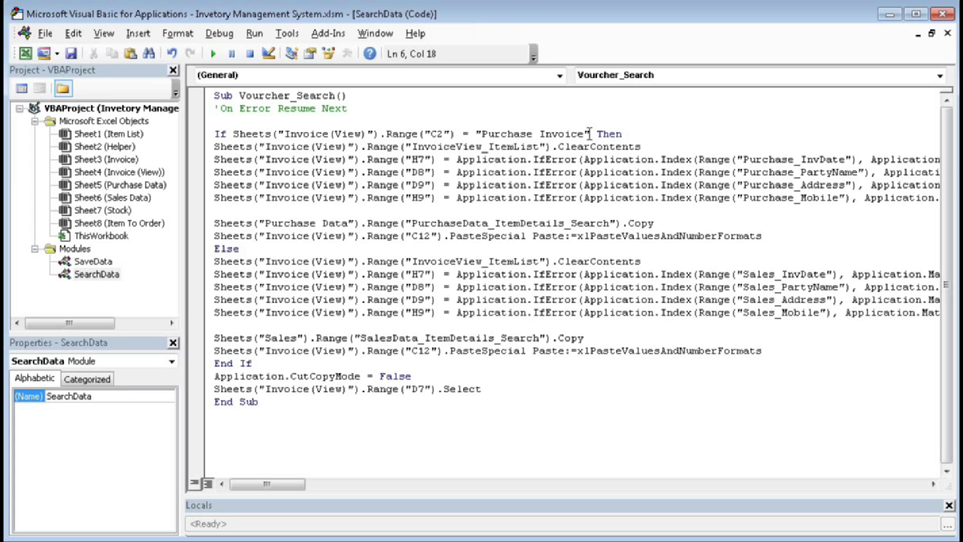
key("alt+F11")
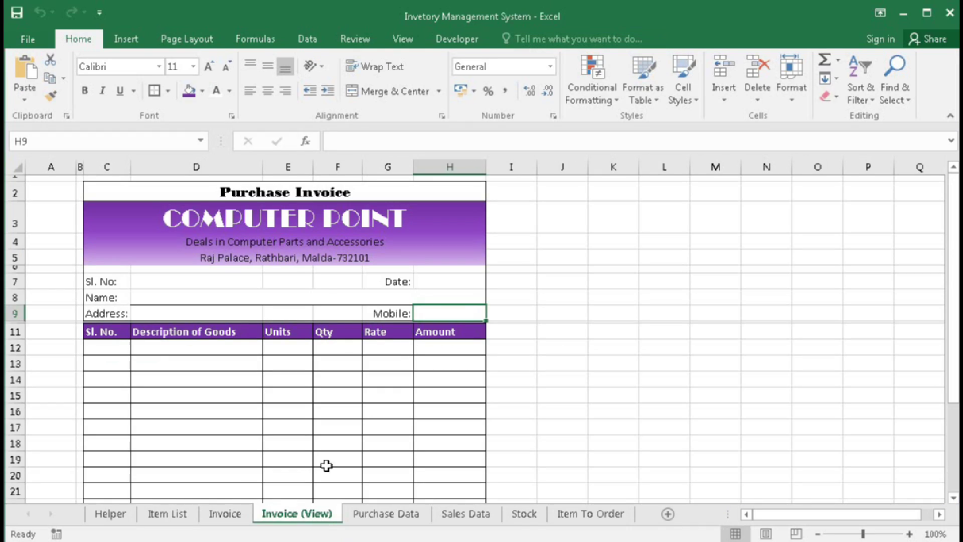
left_click(258, 193)
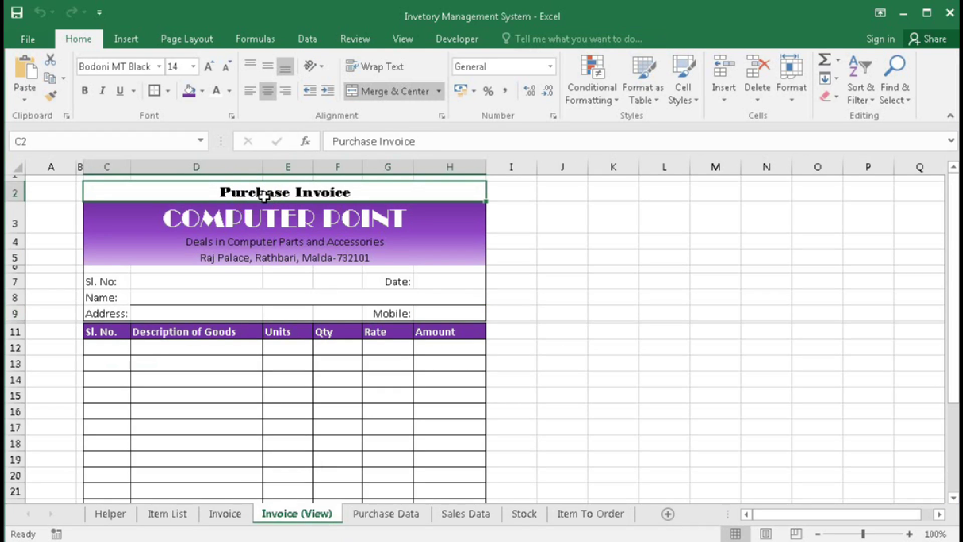
key("alt+F11")
left_click_drag(214, 147, 785, 238)
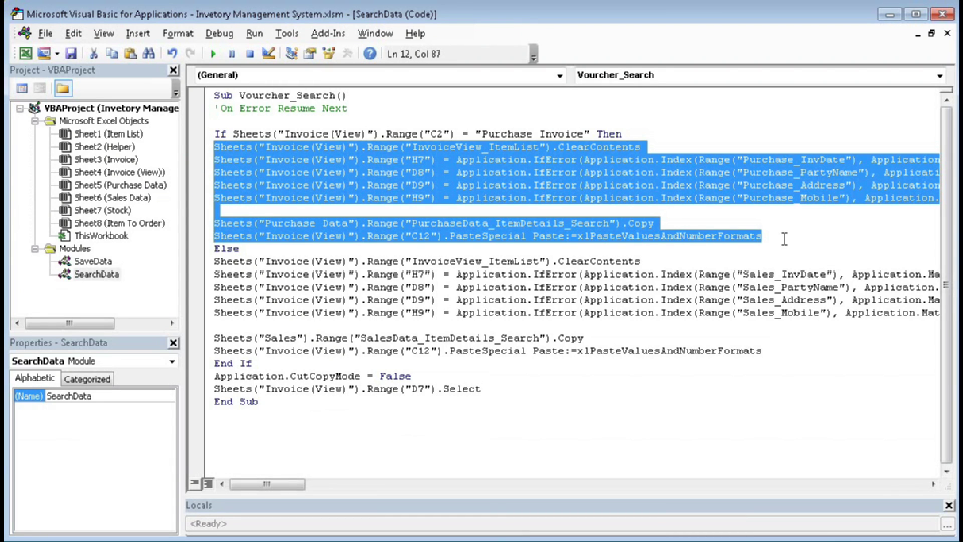
left_click_drag(213, 265, 787, 356)
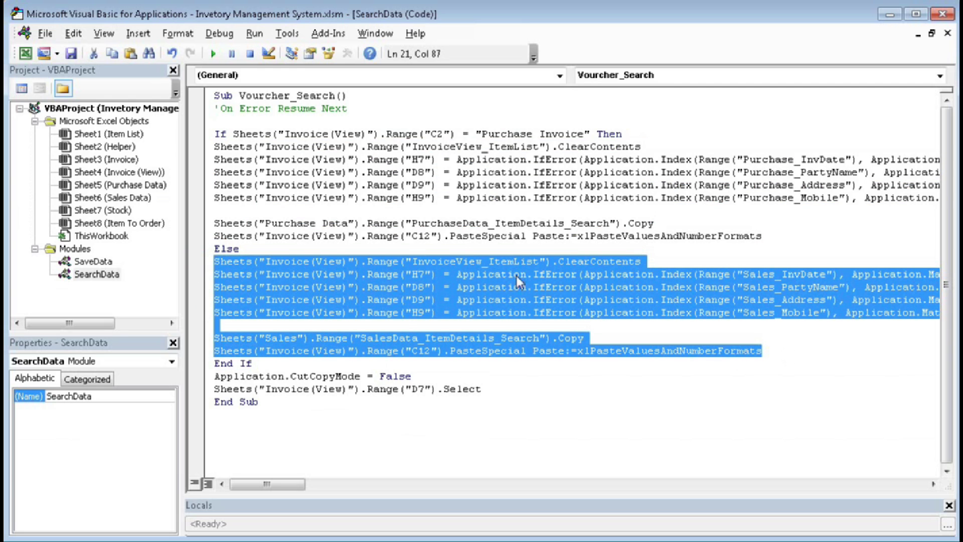
left_click(357, 201)
left_click(246, 134)
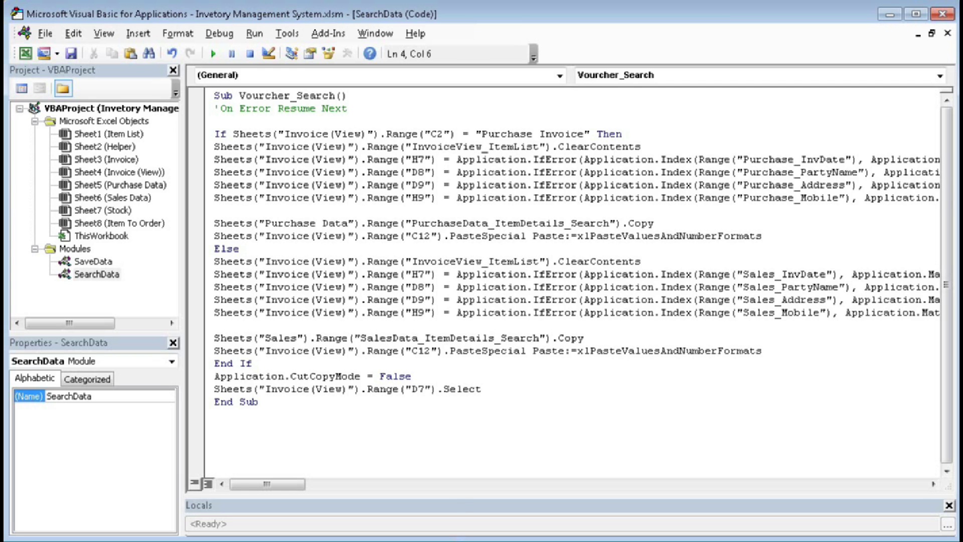
- Define the workbook-scope name InvoiceView_ItemList, copied from the macro, for the item rows C12:H26 on the Invoice (View) sheet
key("alt+F11")
scroll(242, 347, "down", 3)
left_click_drag(104, 203, 456, 419)
scroll(315, 344, "up", 1)
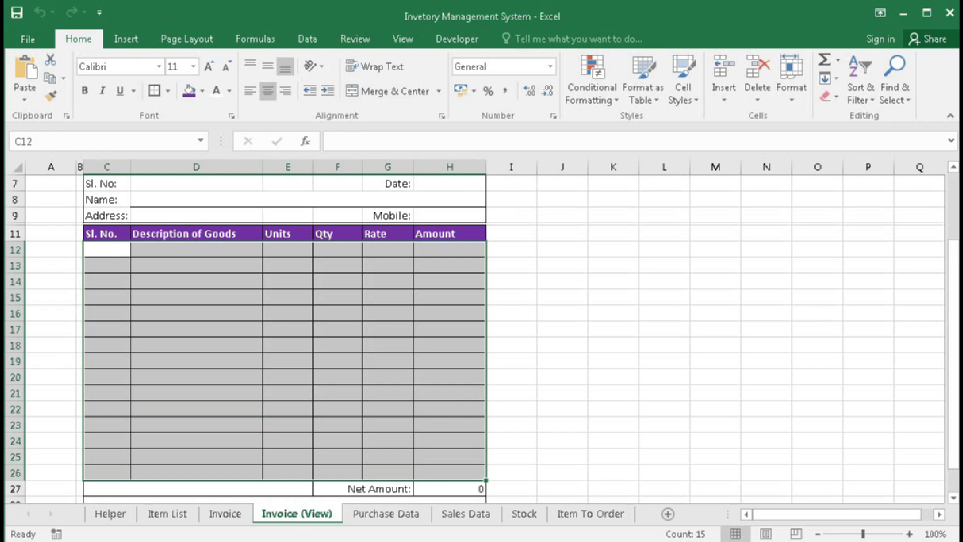
key("alt+F11")
left_click_drag(412, 147, 546, 150)
key("ctrl+c")
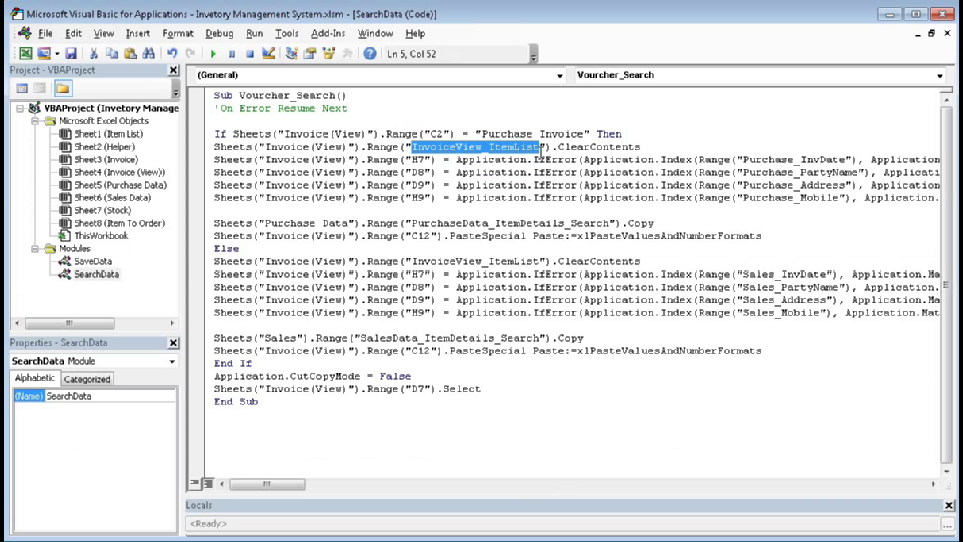
key("alt+F11")
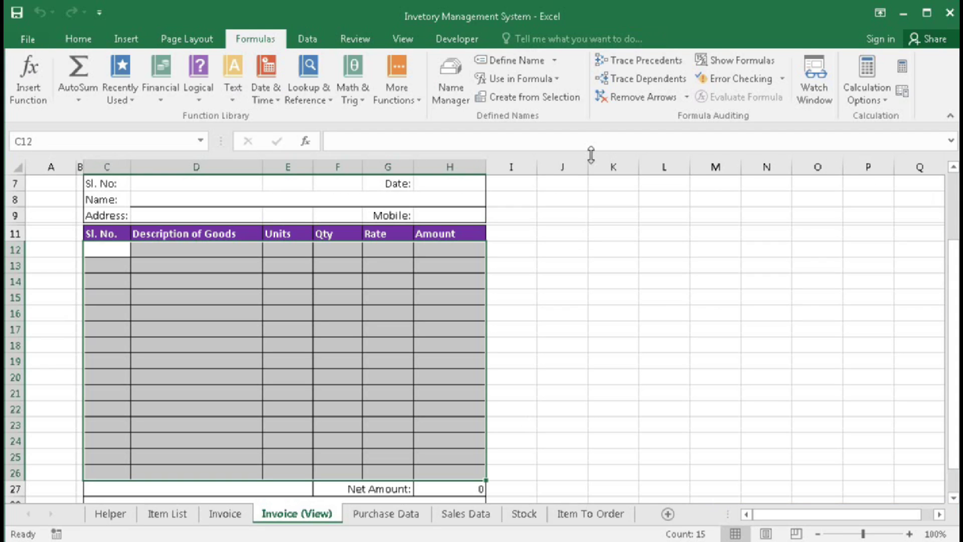
left_click(449, 80)
left_click(509, 107)
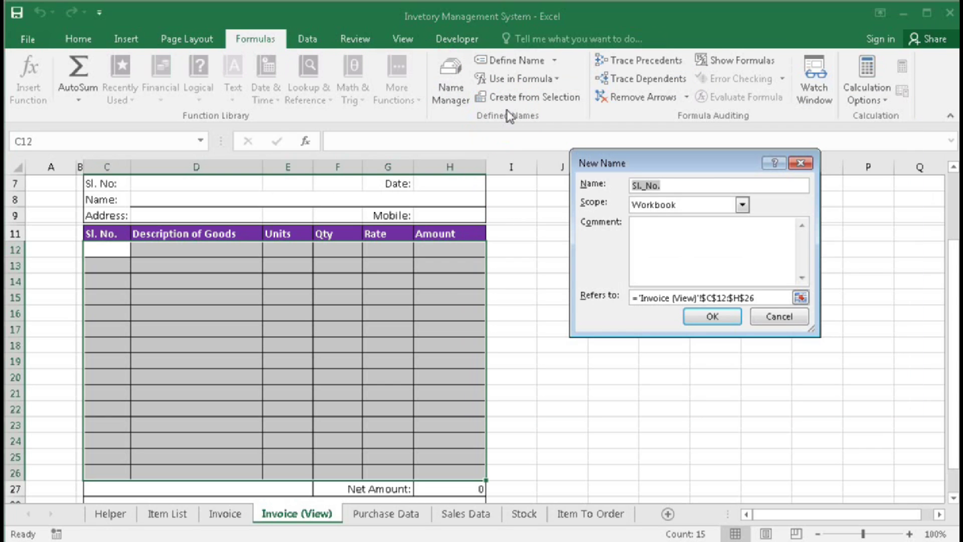
key("ctrl+v")
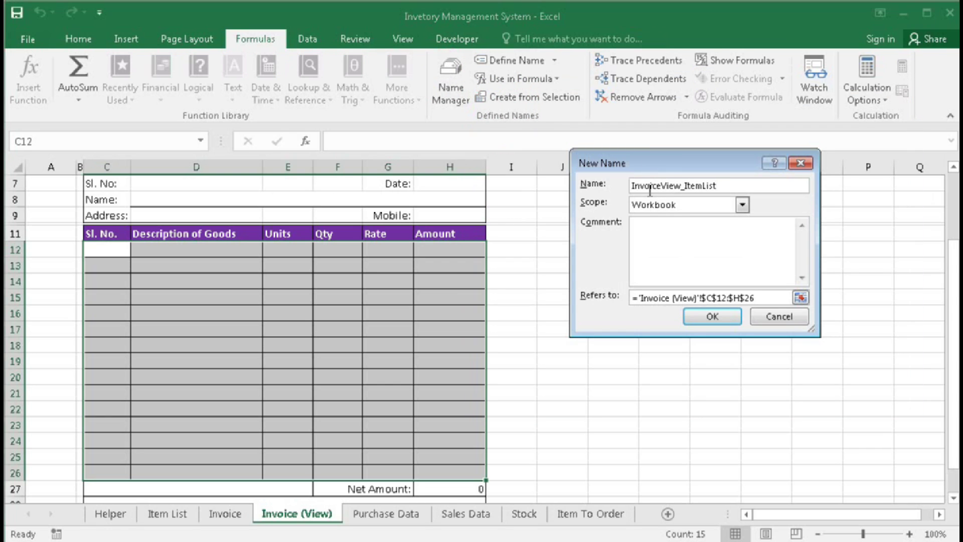
left_click(711, 298)
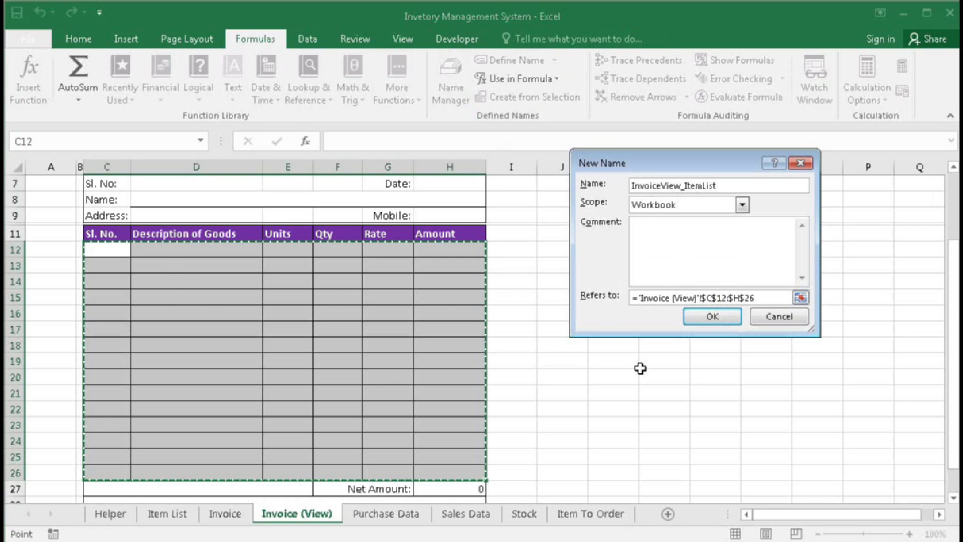
left_click(717, 317)
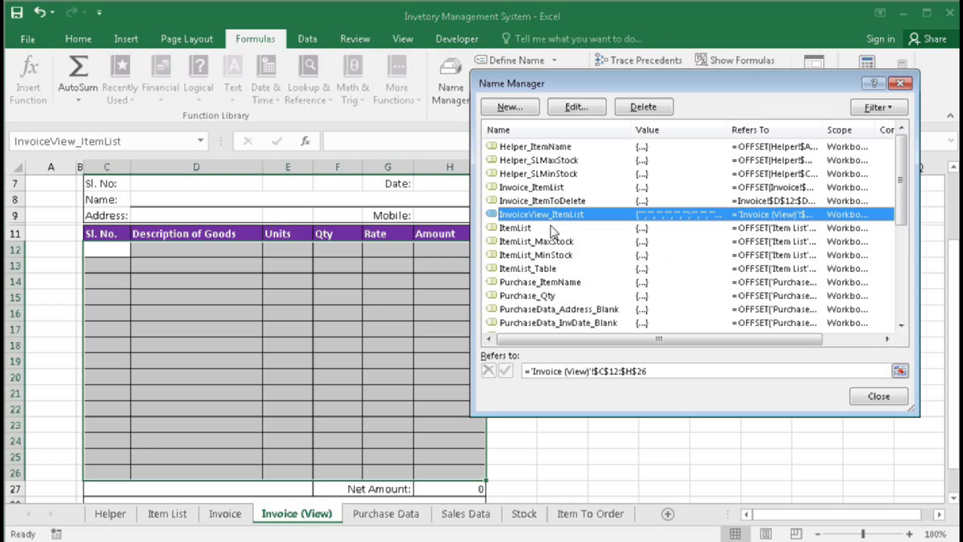
left_click(587, 371)
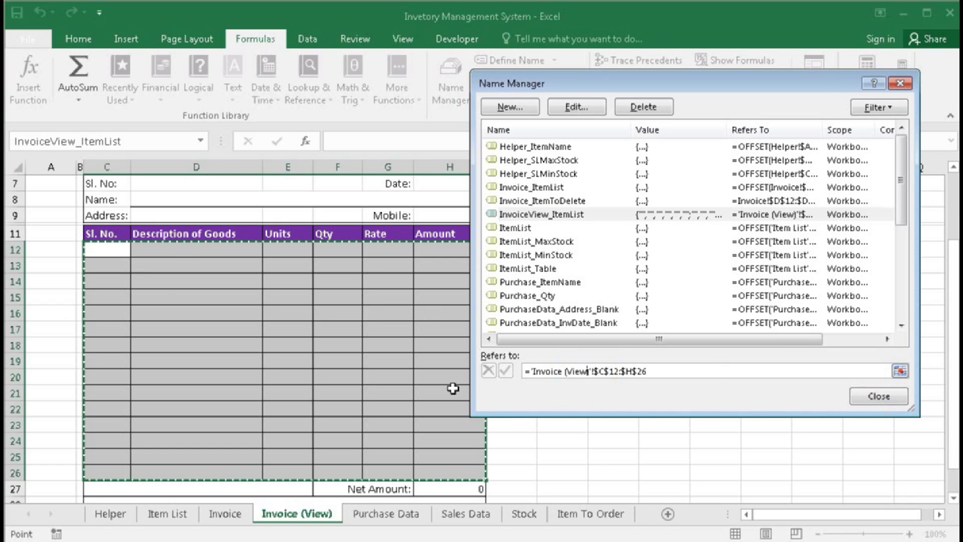
left_click(866, 396)
- Review the macro's target cells H7, D8, D9, H9 and item rows on Invoice (View), then its Purchase_InvDate lookup expression
key("alt+F11")
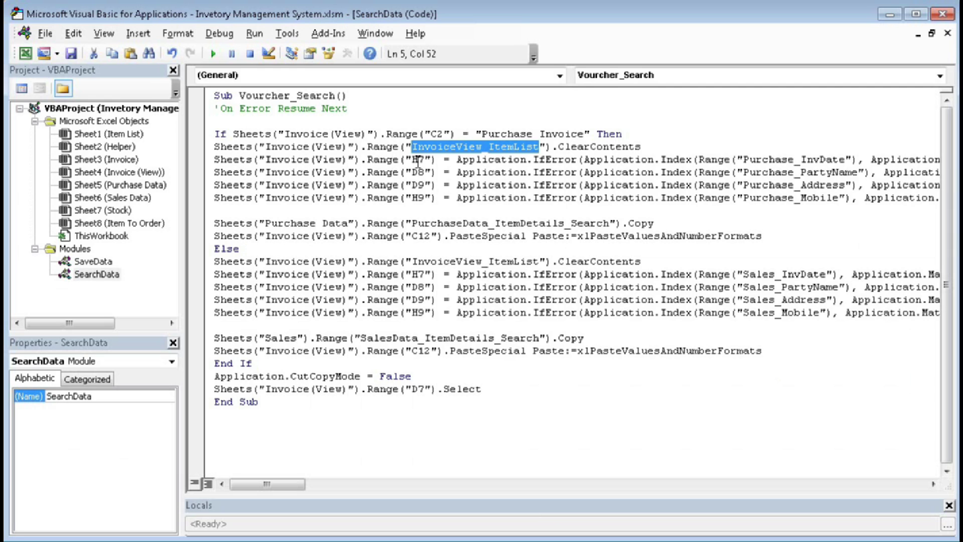
key("alt+F11")
left_click(435, 182)
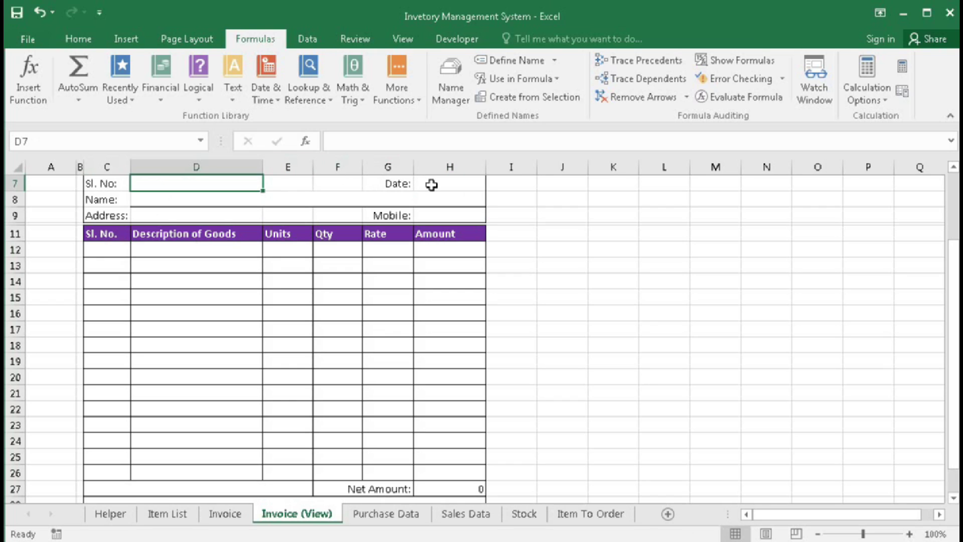
left_click(435, 184)
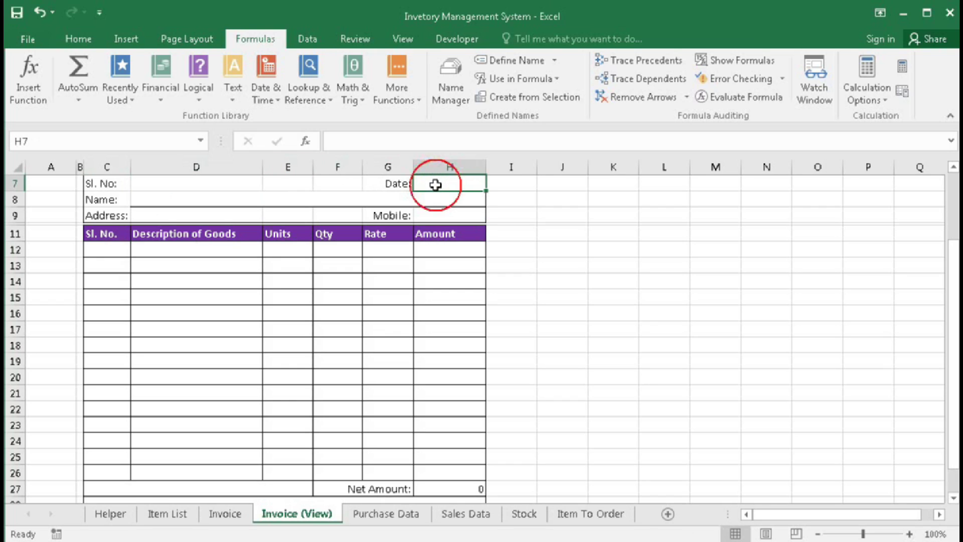
left_click(161, 203)
left_click(161, 214)
left_click(437, 213)
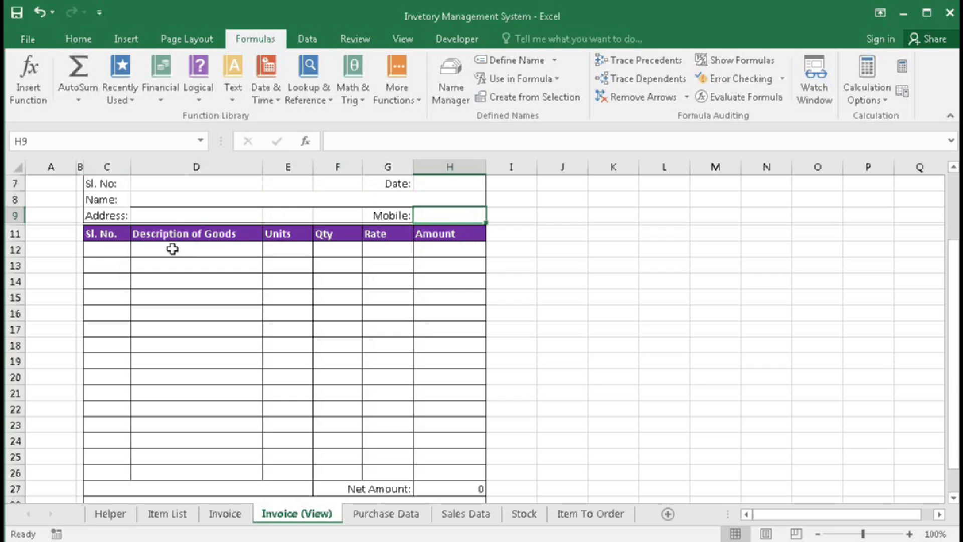
left_click_drag(107, 254, 436, 377)
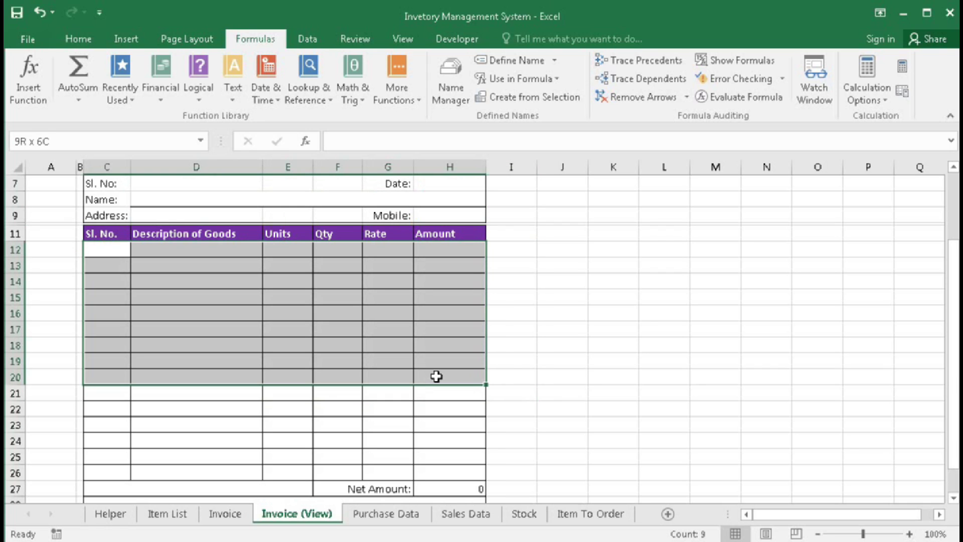
left_click(307, 325)
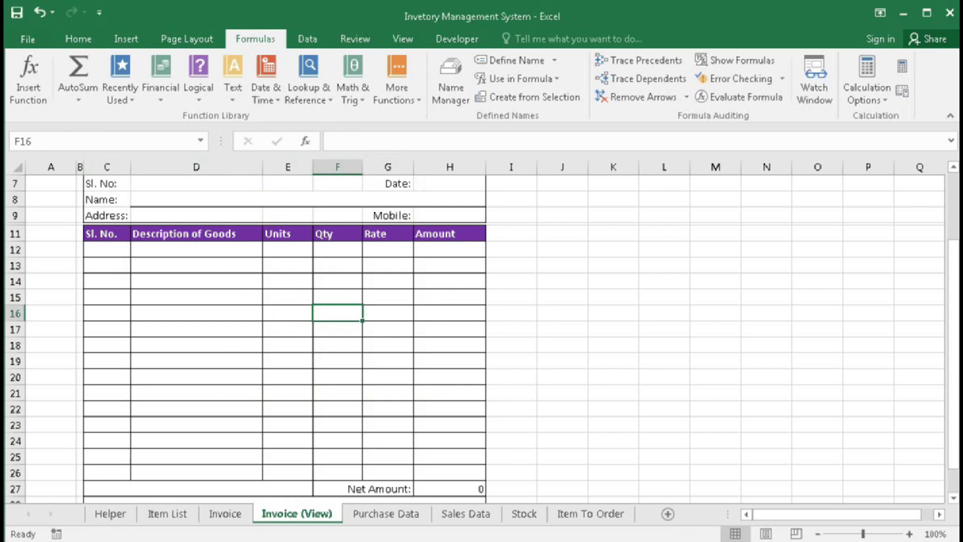
key("alt+F11")
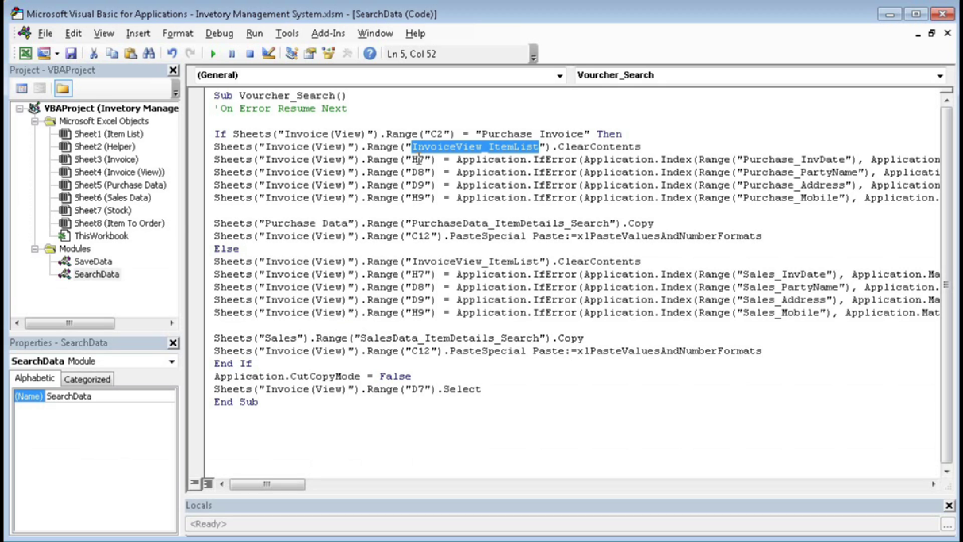
left_click_drag(412, 160, 935, 162)
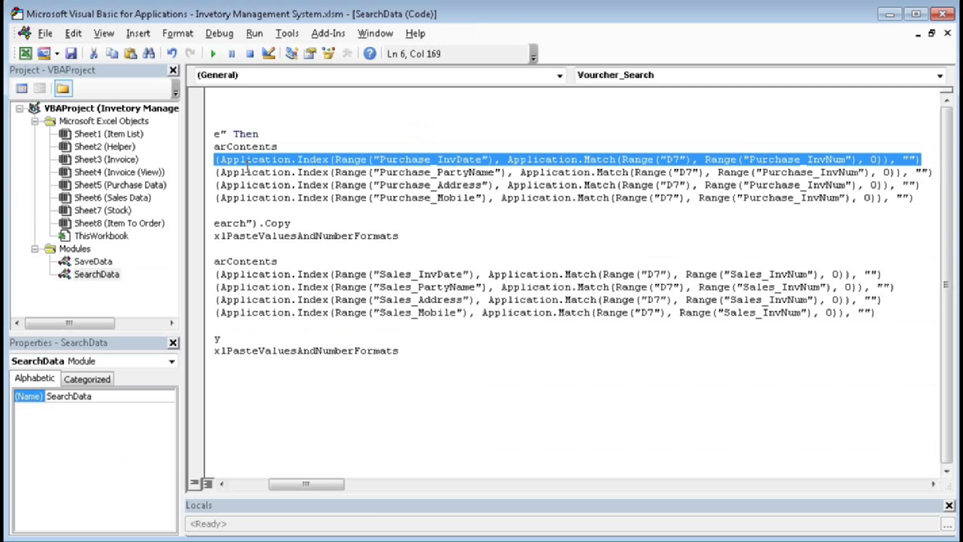
left_click_drag(321, 484, 305, 487)
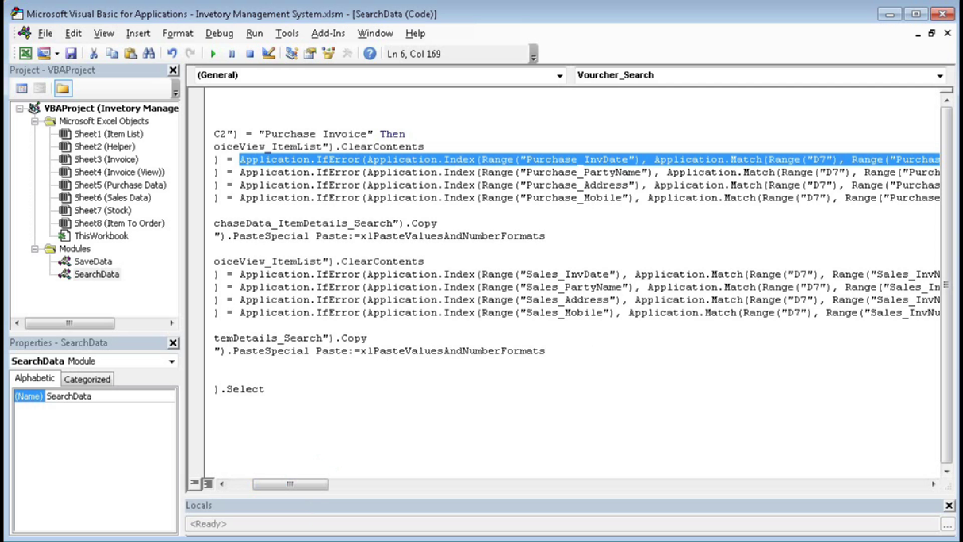
- Start a new workbook-scope defined name called PurchaseData_InvDate from the Purchase Data sheet
key("alt+F11")
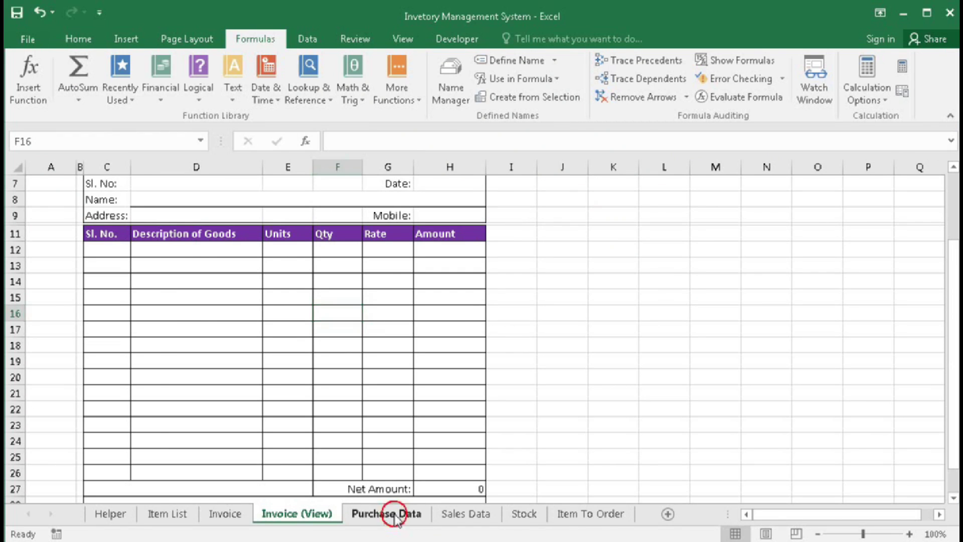
left_click(393, 513)
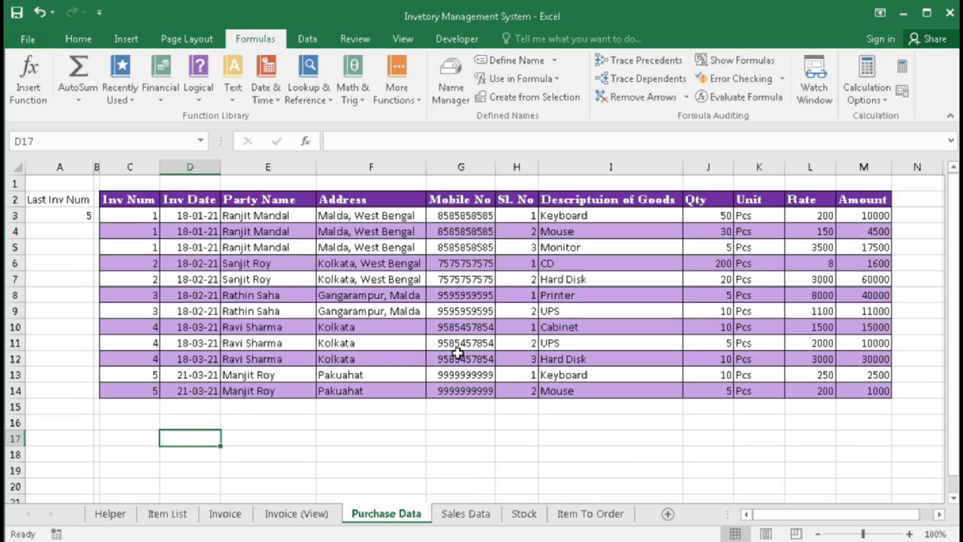
left_click(454, 96)
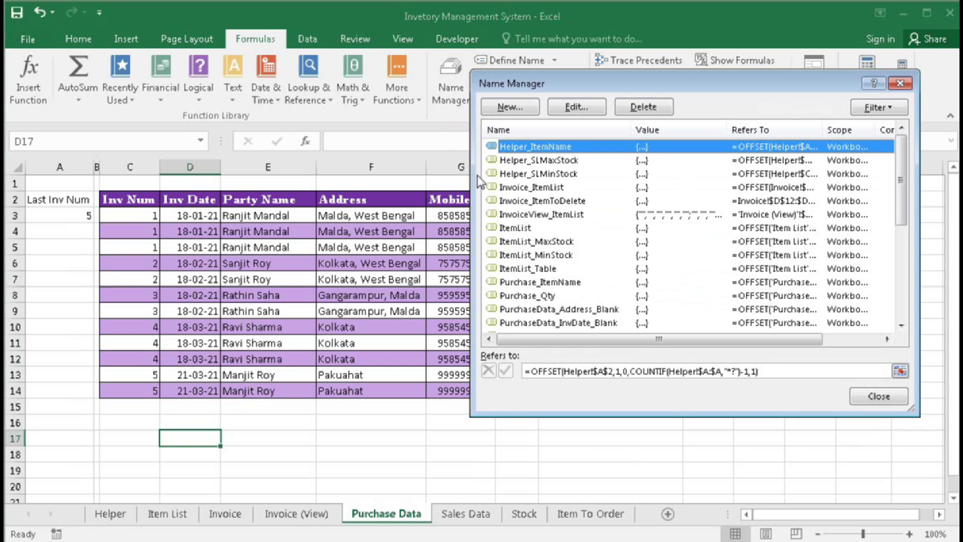
left_click(510, 107)
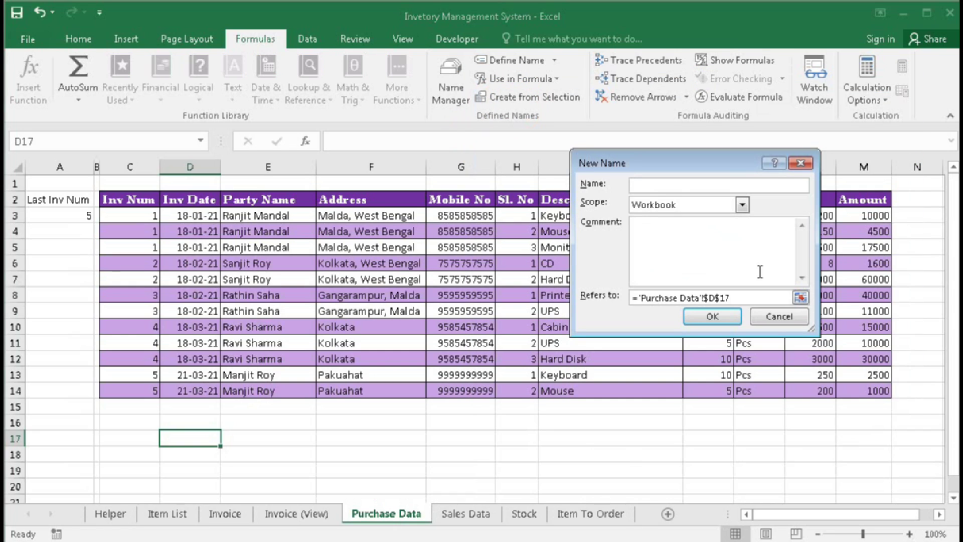
type("PurchaseData_InvD")
type("ate")
- Define PurchaseData_InvDate as =OFFSET('Purchase Data'!$D$2,1,0,COUNTA('Purchase Data'!$D:$D)-1,1) and check the range it covers
left_click_drag(741, 299, 574, 289)
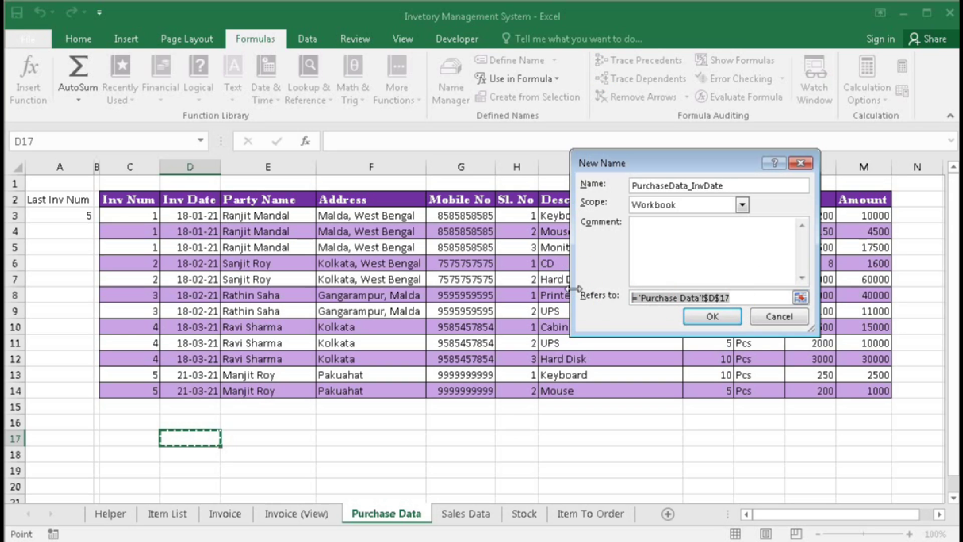
type("=offset")
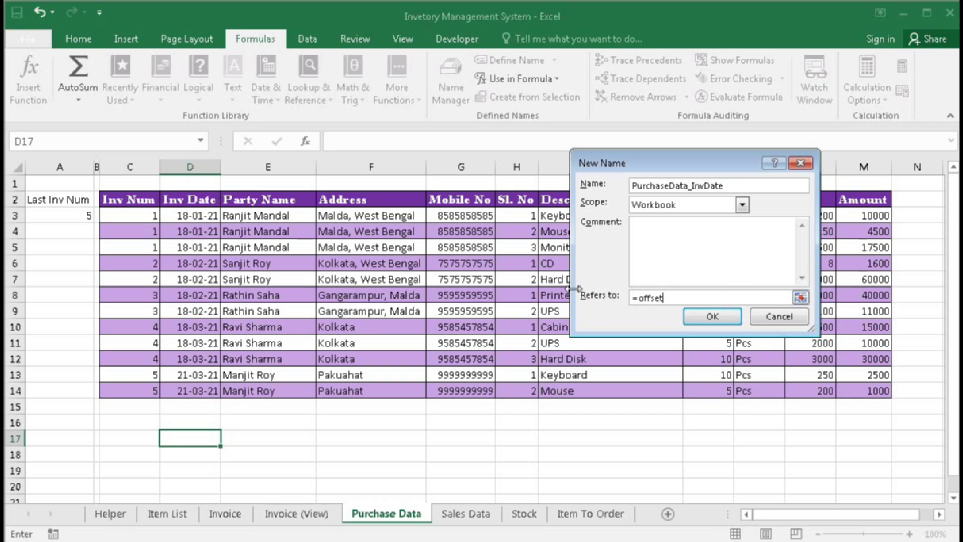
type("(")
left_click(185, 195)
type(",")
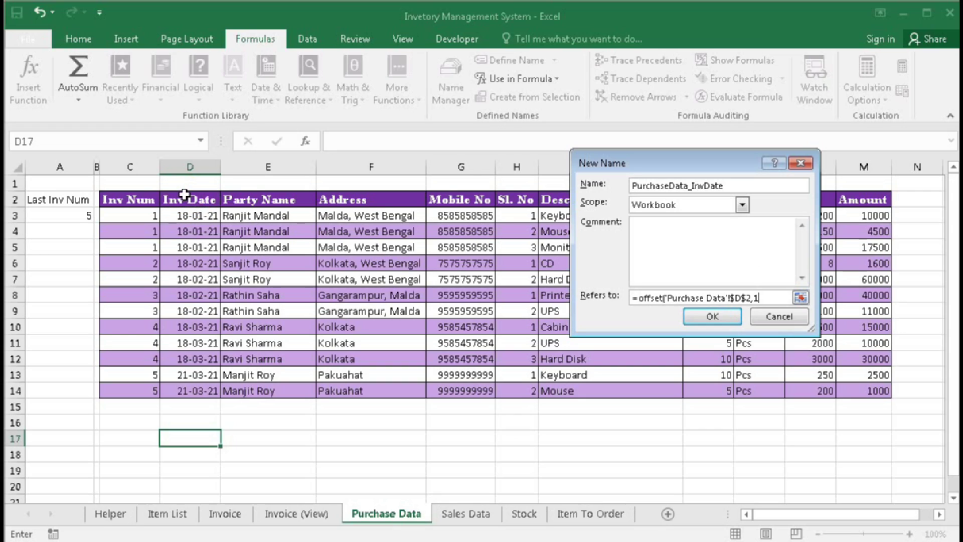
type("1,0,counta(")
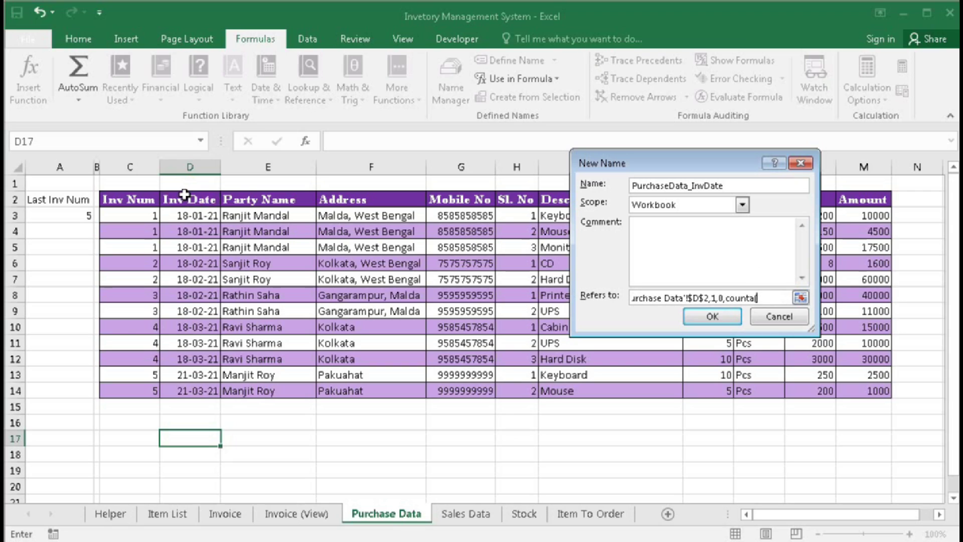
left_click(190, 167)
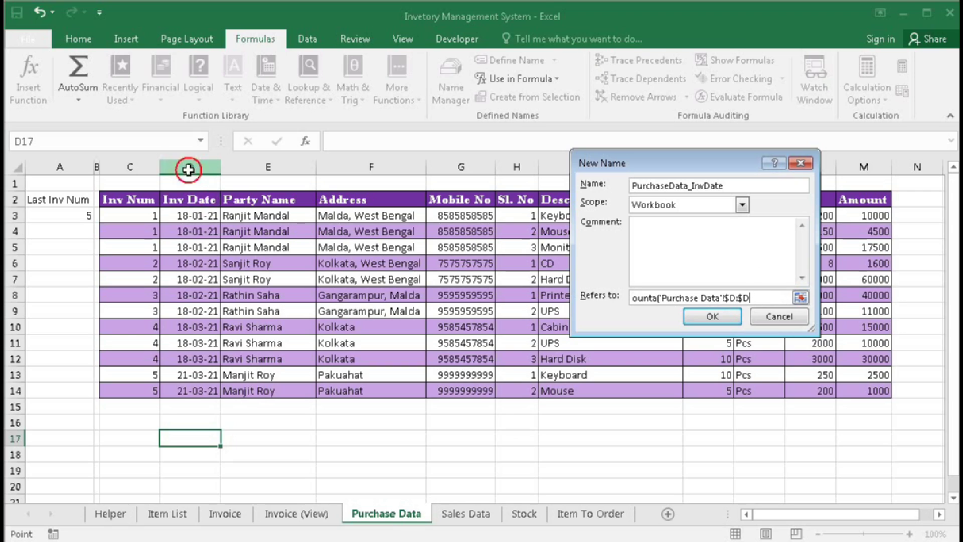
type(")-1,1)")
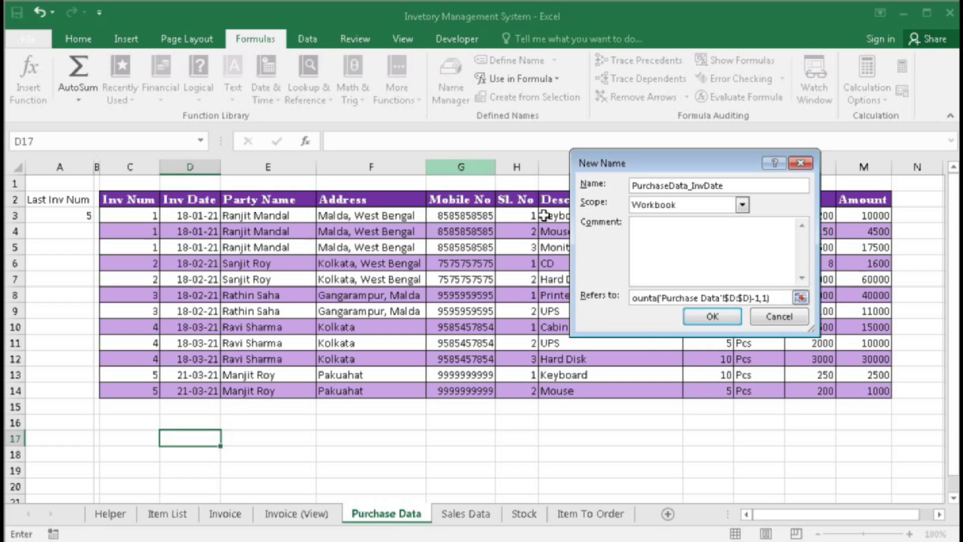
left_click(712, 316)
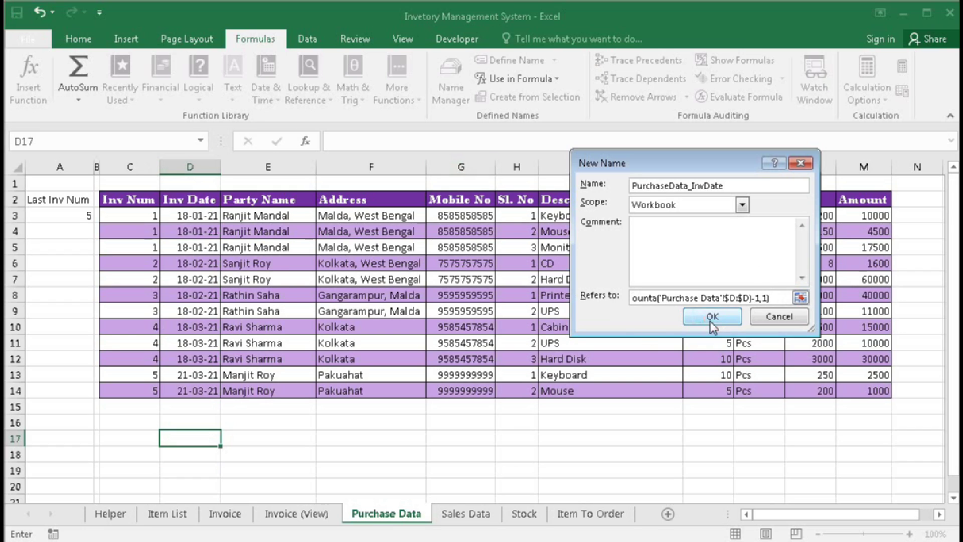
left_click(682, 370)
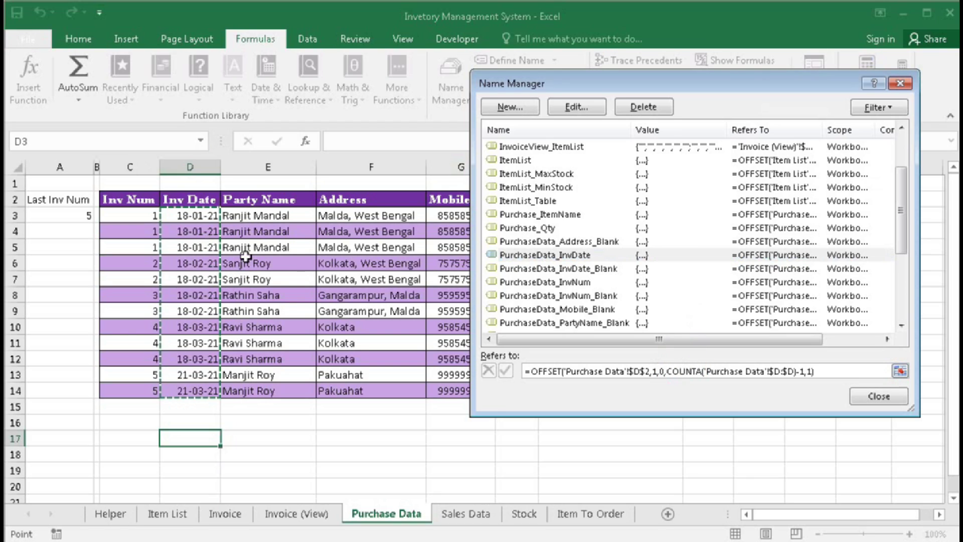
- Define the workbook-scope name PurchaseData_PartyName as a one-column OFFSET range starting below header E2, sized with COUNTA of column E
left_click(510, 107)
type("PurchaseData_PartyName")
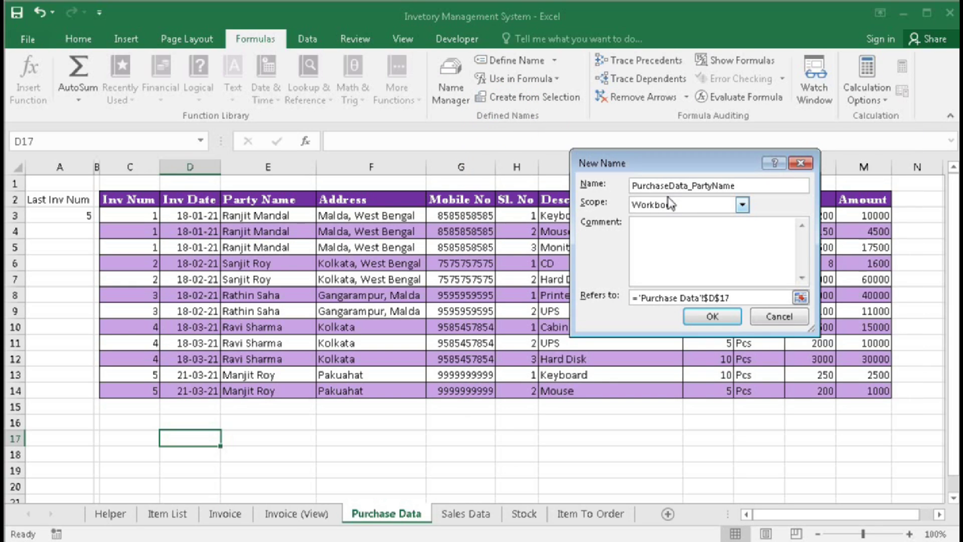
key("Tab")
key("Tab")
key("Tab")
type("=offset(")
left_click(248, 201)
type(",1,0,counta(")
left_click(268, 167)
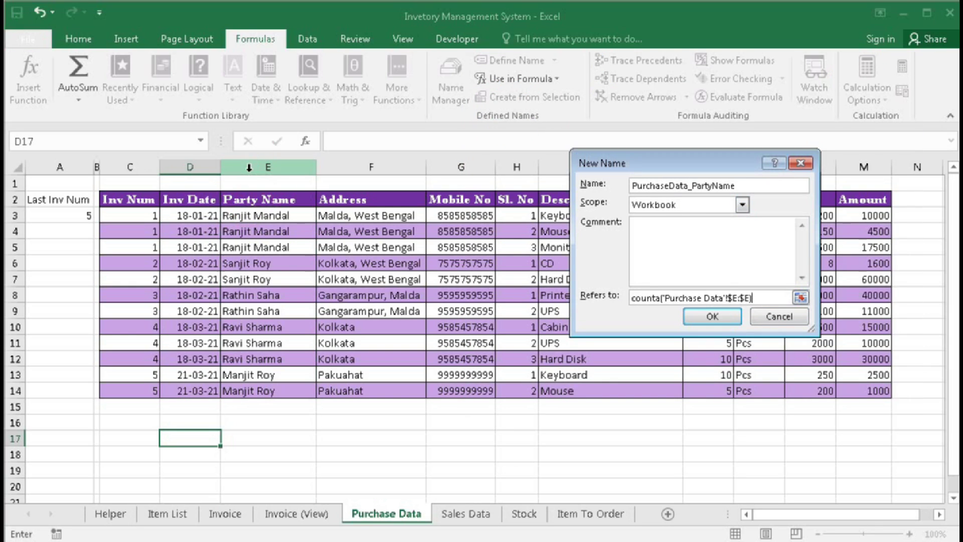
type("),1)")
key("Return")
- Define PurchaseData_Address as an OFFSET from 'Purchase Data'!$F$2 by 1,0, with height COUNTA of column F minus 1 and width 1
left_click(516, 106)
type("PurchaseData_Address")
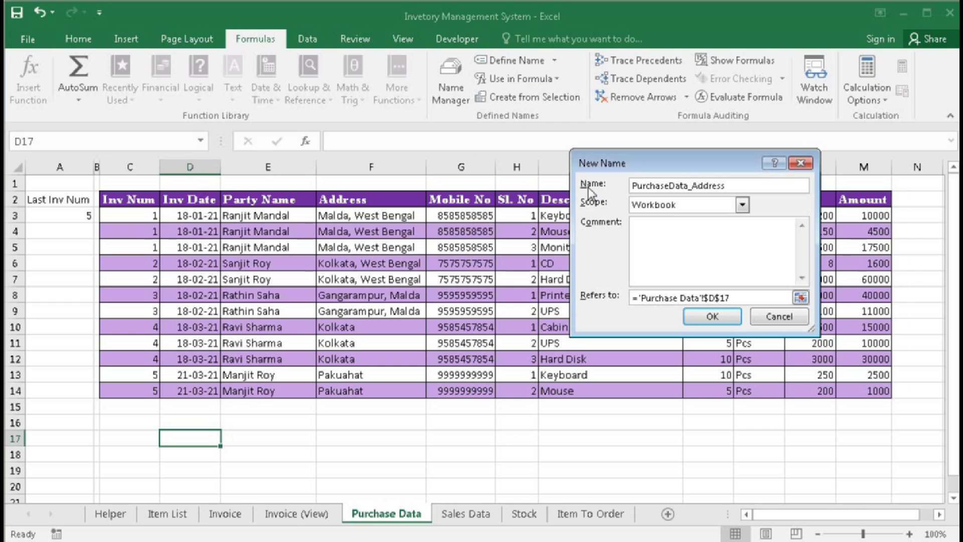
key("Tab")
key("Tab")
key("Tab")
type("=offset(")
left_click(352, 200)
type(",1,0,counta(")
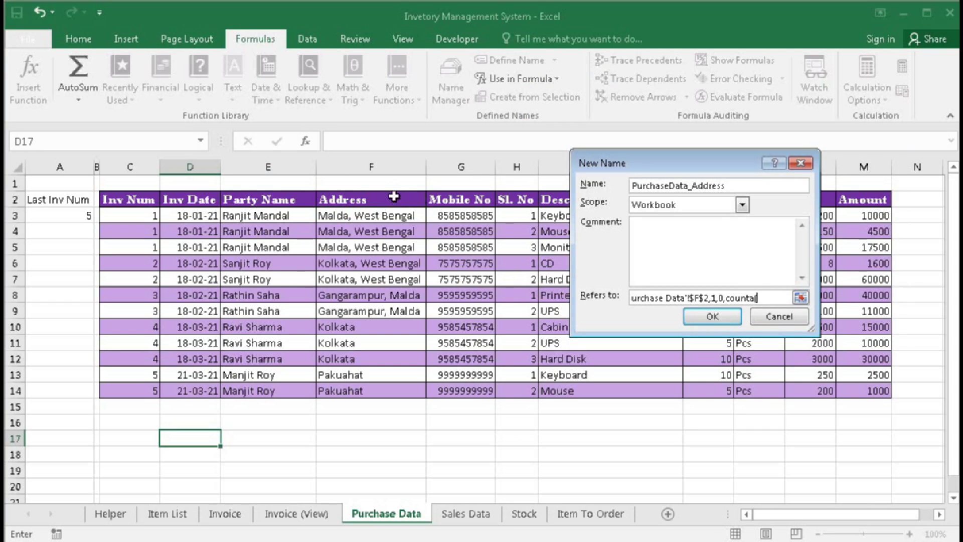
left_click(371, 167)
type(")-1,1)")
key("Return")
- Define PurchaseData_Mobile as =OFFSET('Purchase Data'!$G$2,1,0,COUNTA('Purchase Data'!$G:$G)-1,1), check its range, and close the name list
left_click(516, 105)
type("PurchaseData_Mobile")
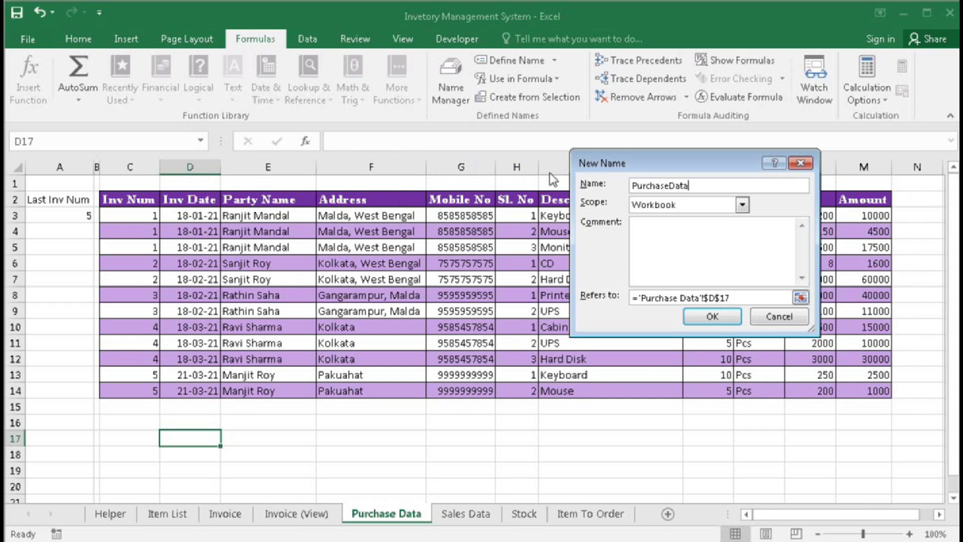
key("Tab")
key("Tab")
key("Tab")
type("=offset(")
left_click(461, 199)
type(",1,0,counta(")
left_click(460, 167)
type(")-1,1)")
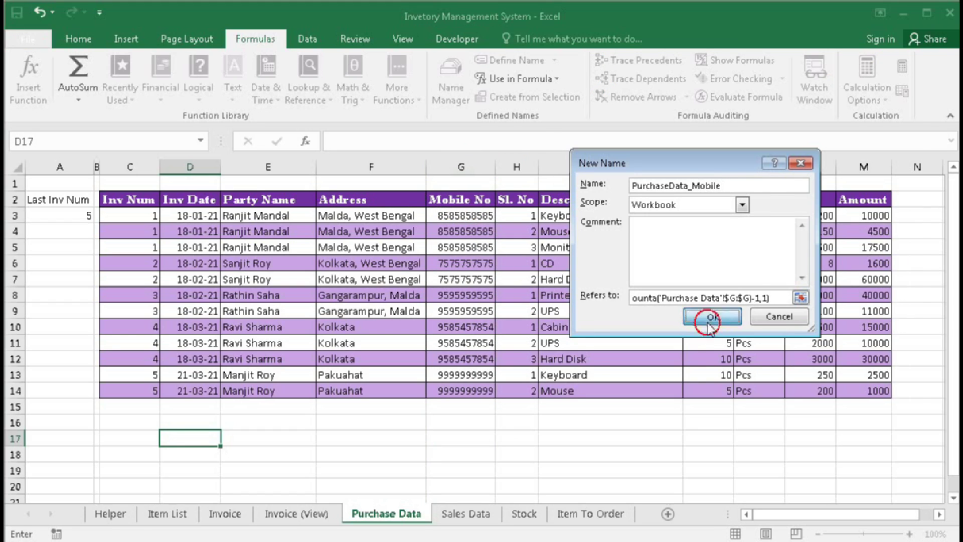
left_click(712, 317)
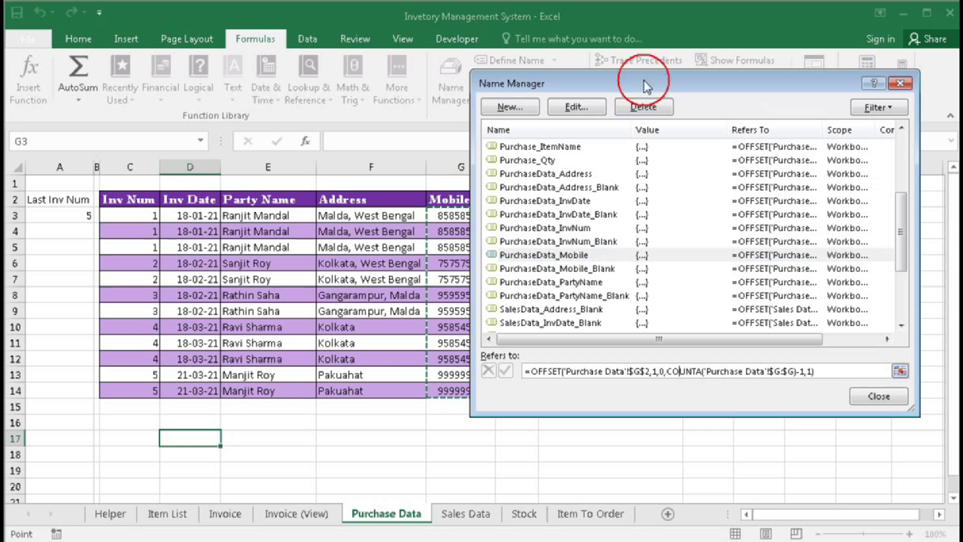
left_click_drag(644, 81, 673, 80)
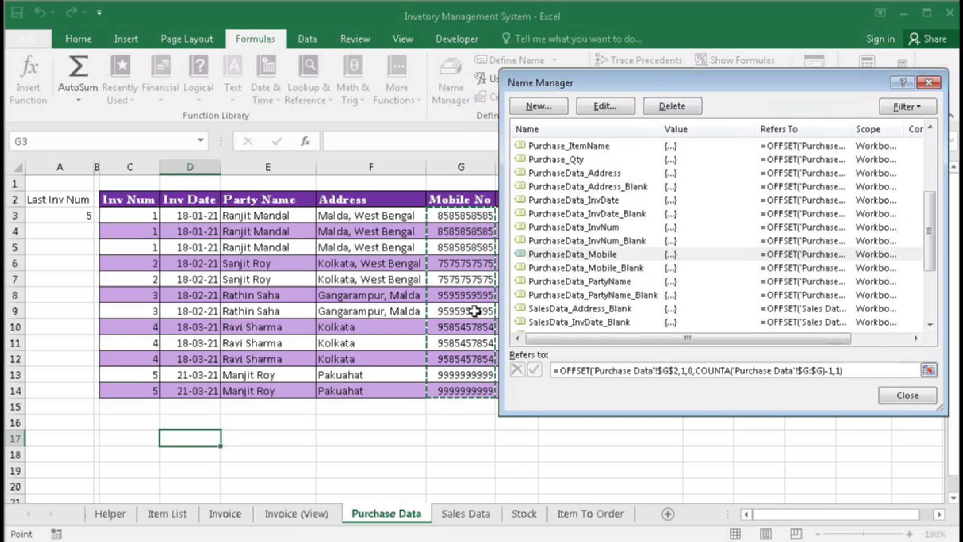
left_click(907, 396)
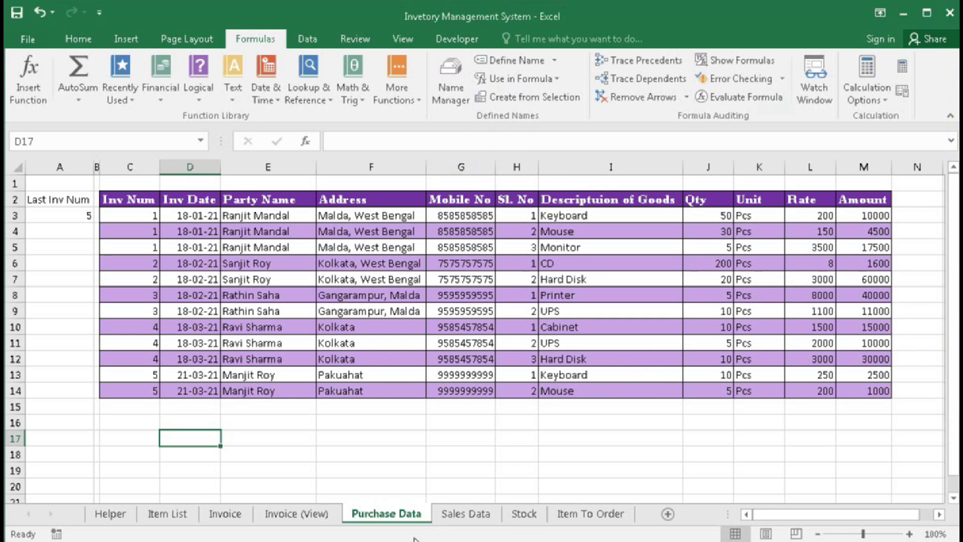
- Switch to the Visual Basic editor and review the Vourcher_Search macro's INDEX/MATCH lookup lines and the PurchaseData_ItemDetails_Search copy line
key("alt+F11")
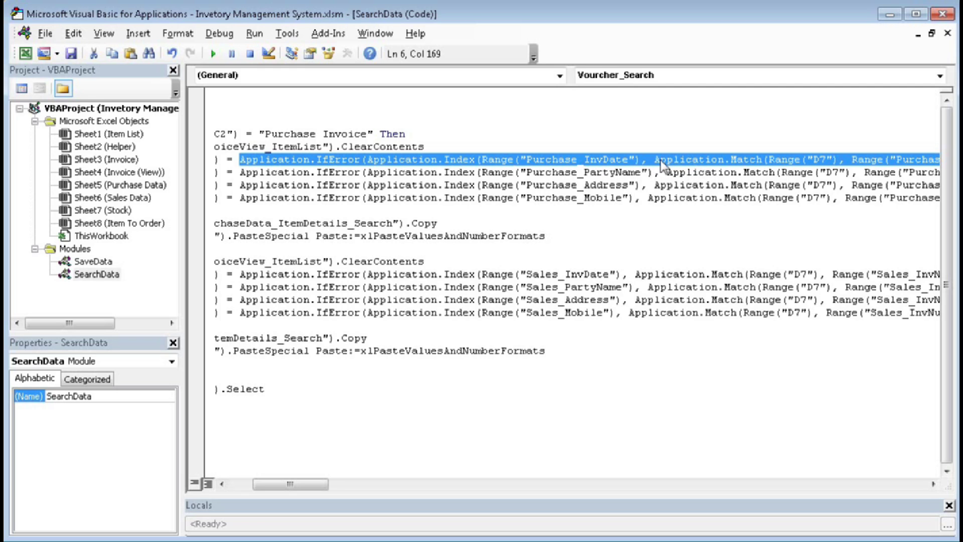
left_click_drag(291, 485, 316, 483)
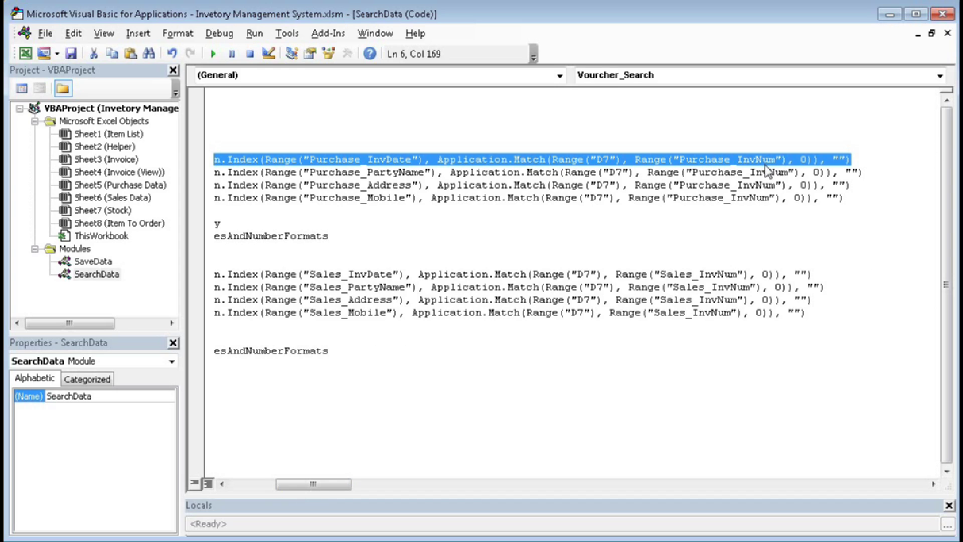
left_click_drag(336, 490, 300, 485)
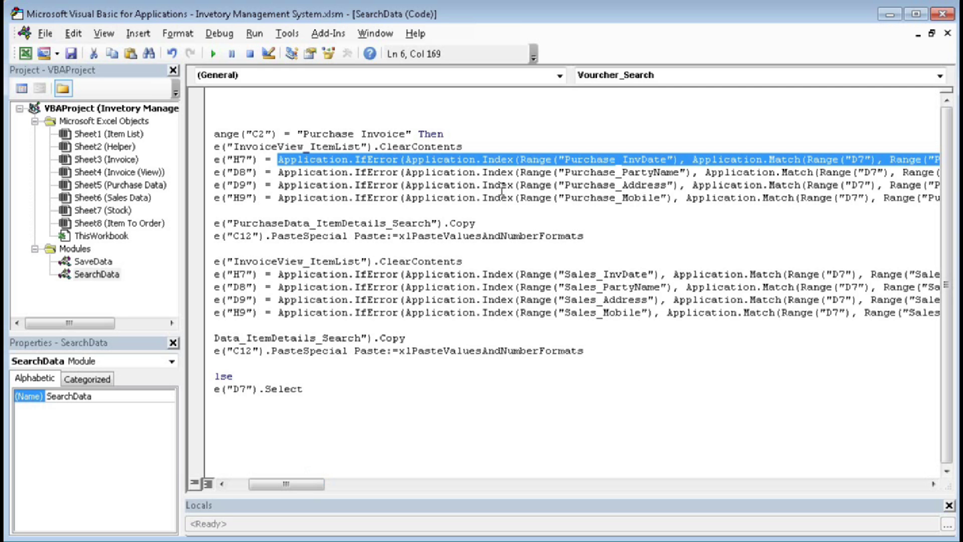
left_click_drag(286, 483, 272, 485)
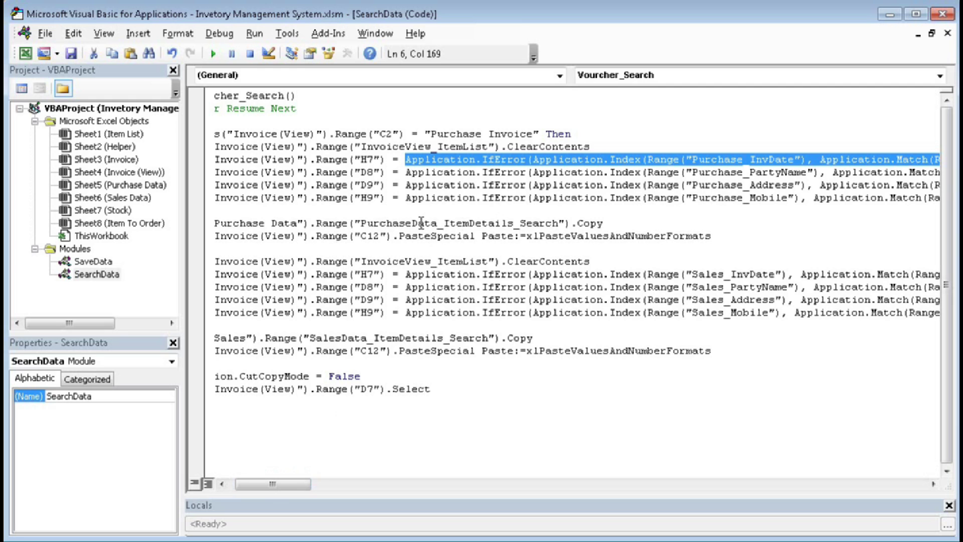
- Compare the invoice number cell D7 on Invoice (View) with the item rows of invoices 1 and 3 on Purchase Data in Excel
left_click(441, 534)
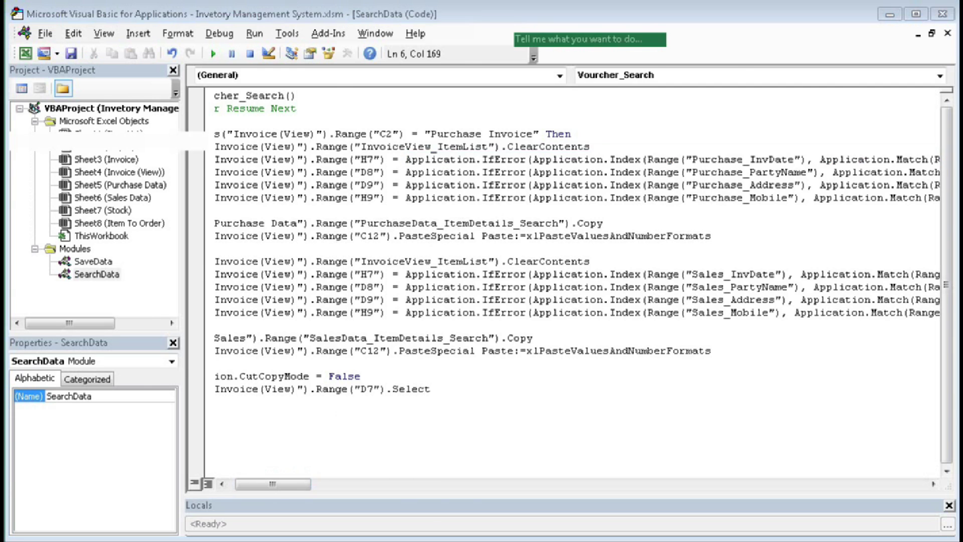
left_click(237, 515)
left_click(276, 514)
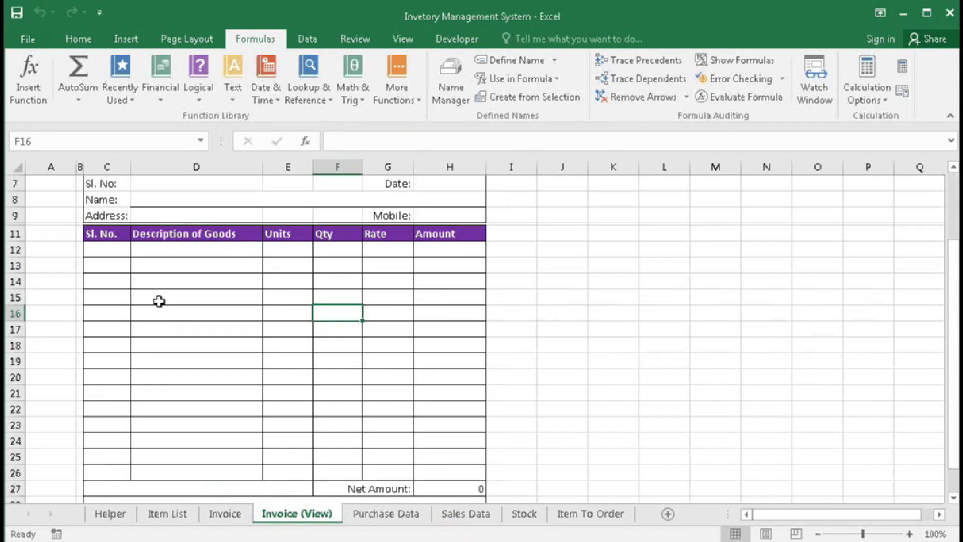
scroll(165, 306, "up", 2)
left_click(146, 282)
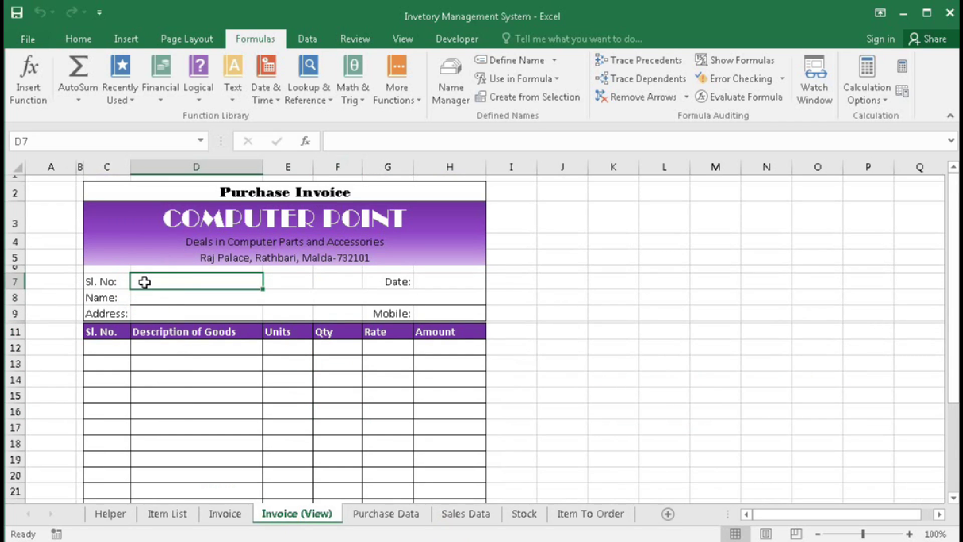
left_click(388, 520)
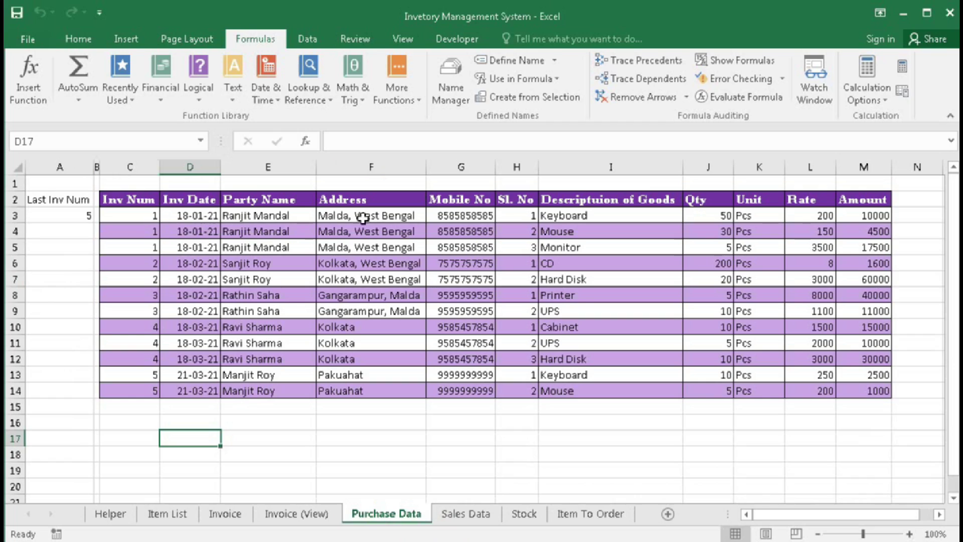
left_click_drag(532, 215, 836, 244)
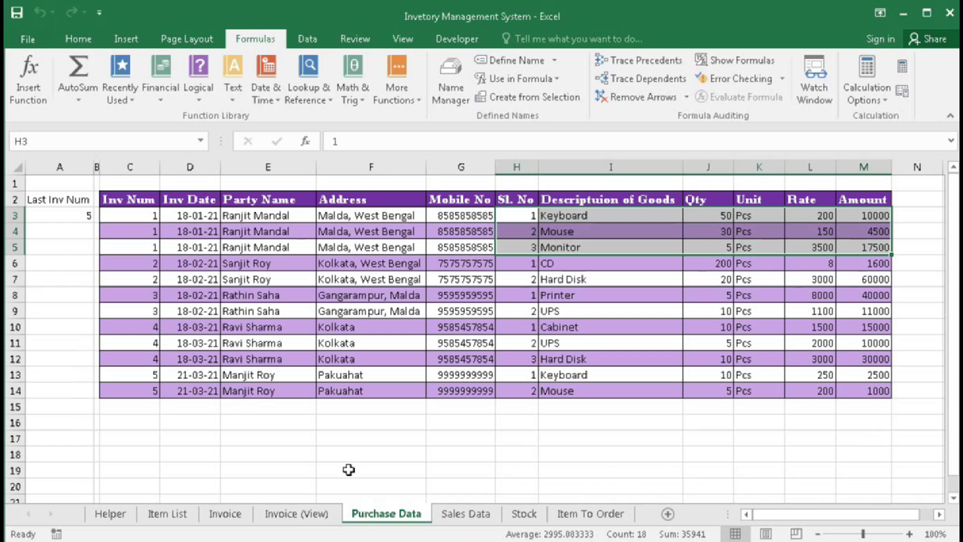
left_click(274, 516)
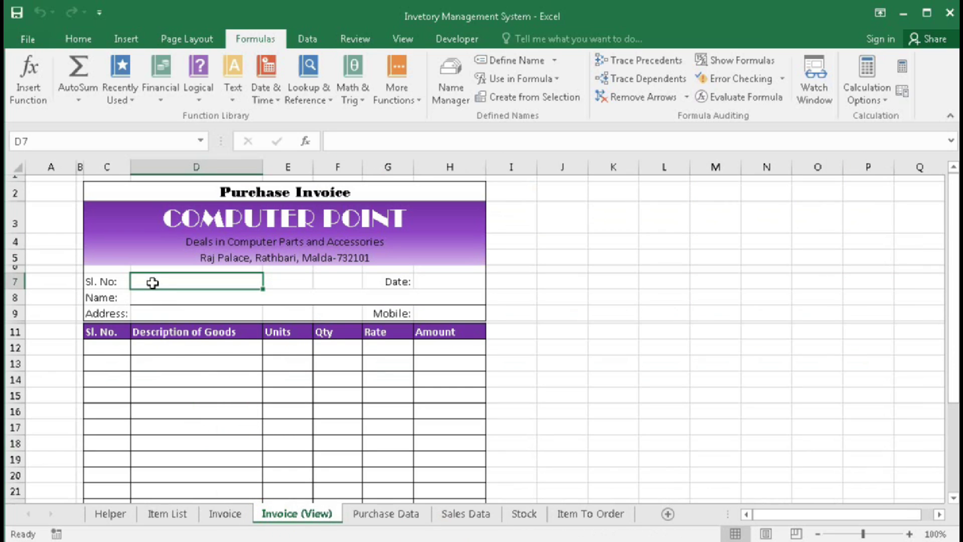
left_click(386, 515)
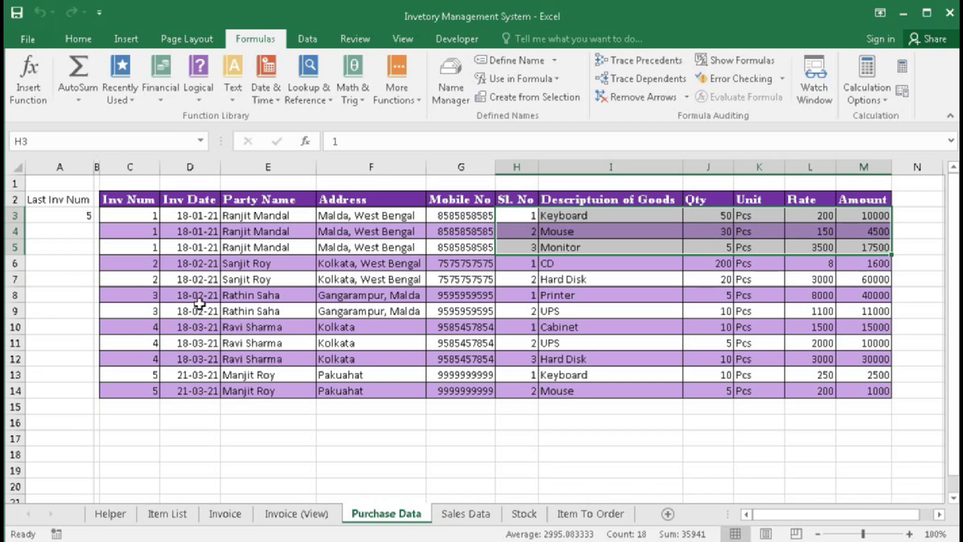
left_click_drag(532, 296, 845, 306)
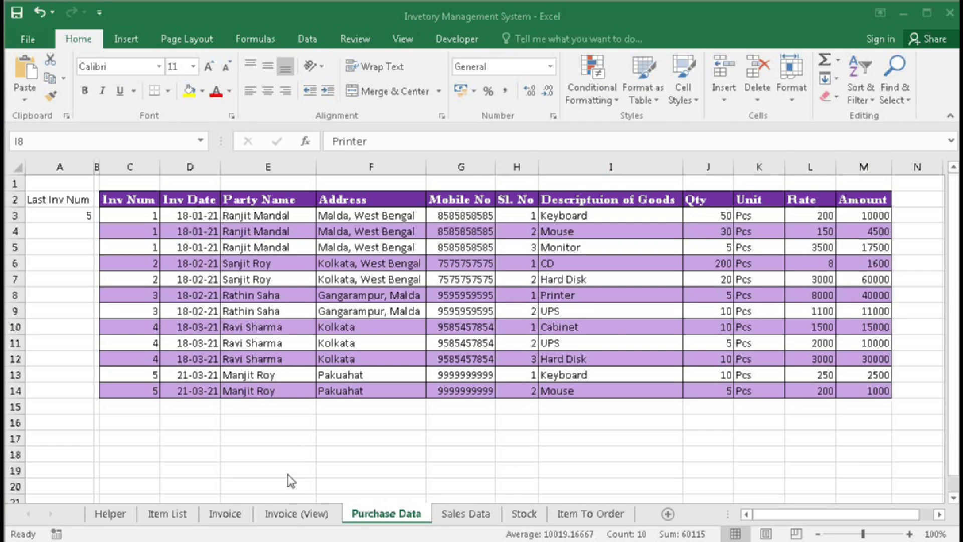
- Name the invoice number cell D7 on the Invoice (View) sheet InvoiceView_InvNum
left_click(291, 512)
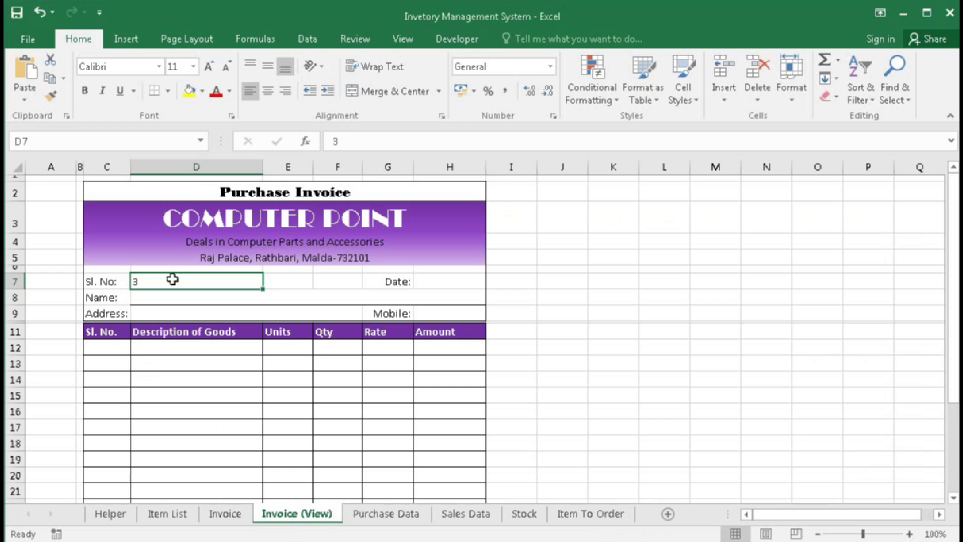
left_click(41, 139)
type("InvoiceVi")
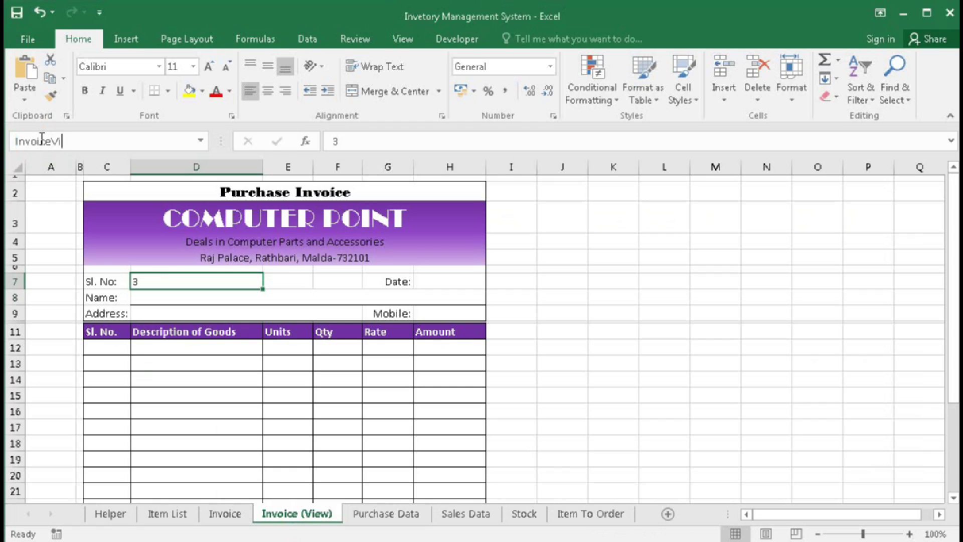
type("ew_InvNum")
key("Return")
- Change the label in cell C7 on Invoice (View) to "Inv Num:"
left_click(103, 281)
type("I")
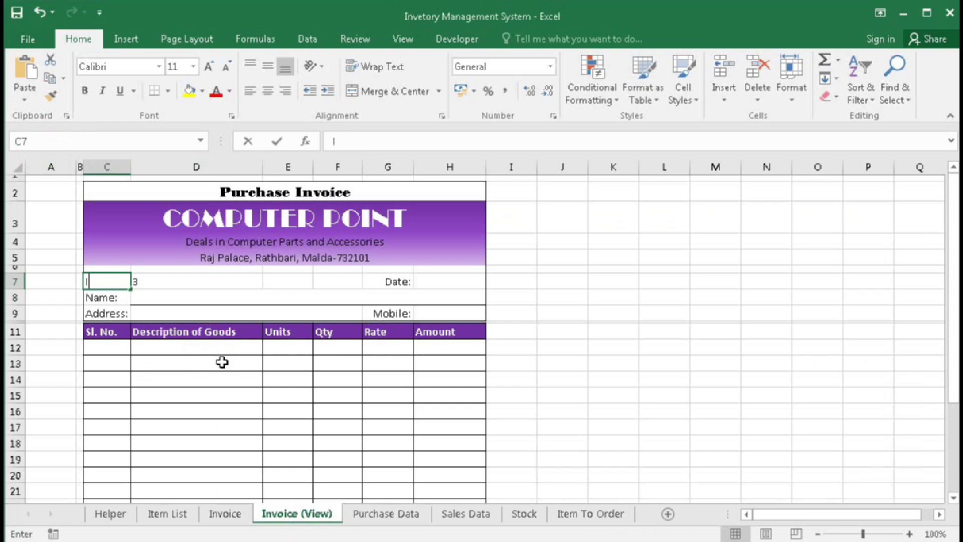
type("nv Num:")
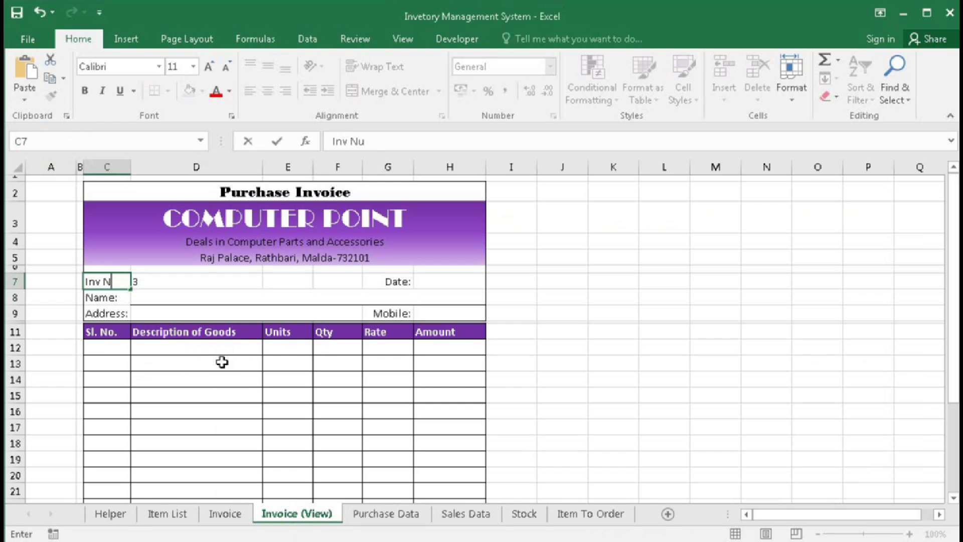
key("Return")
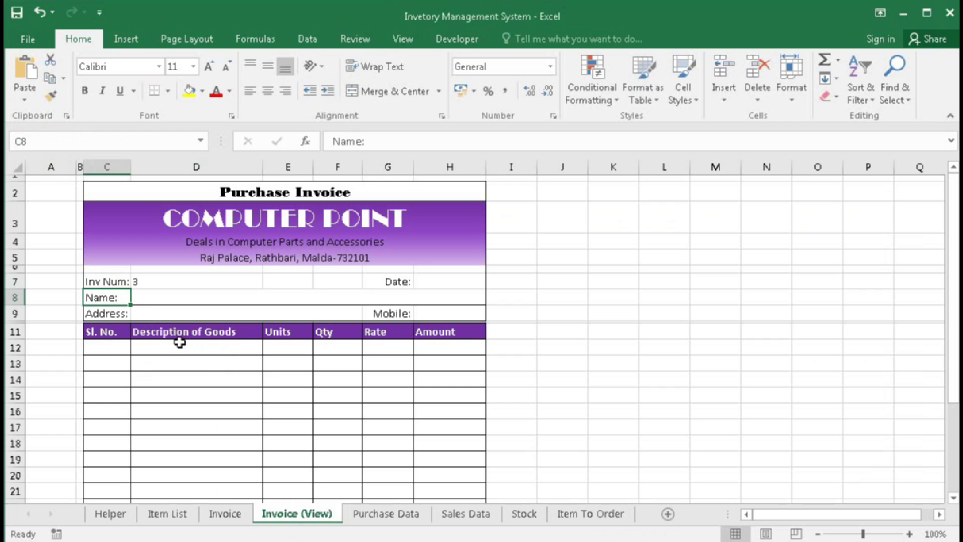
- Start a new workbook-scoped defined name called PurchaseData_ItemDetails_Search from the Purchase Data sheet
left_click(400, 517)
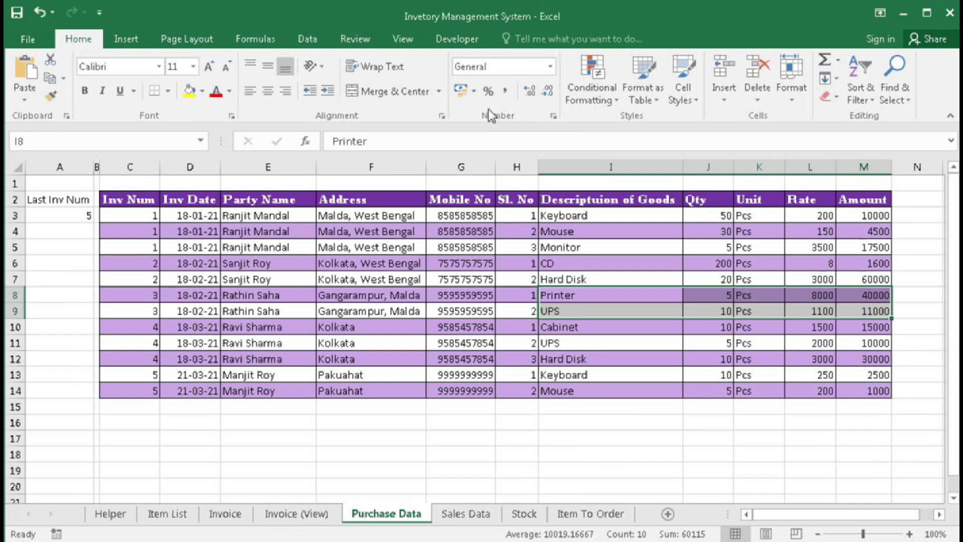
left_click(255, 42)
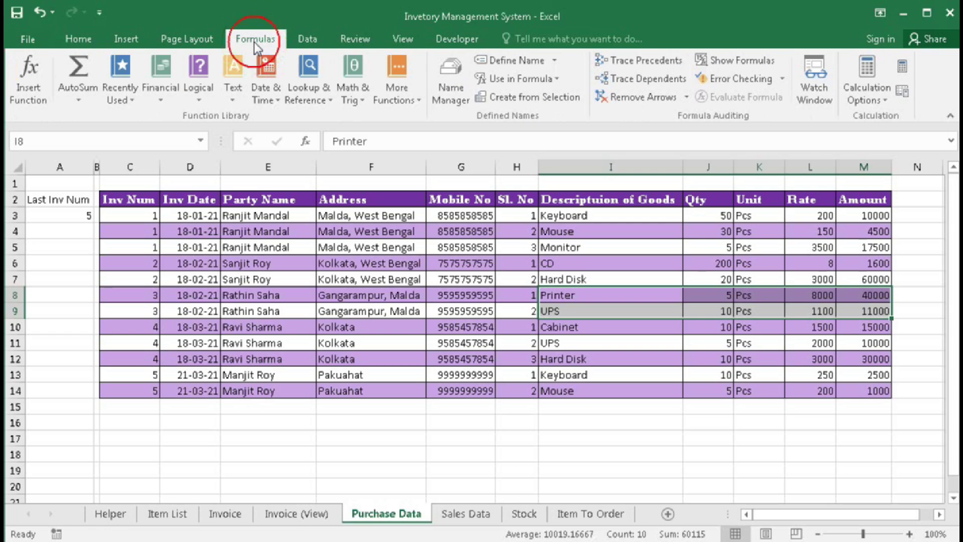
left_click(459, 82)
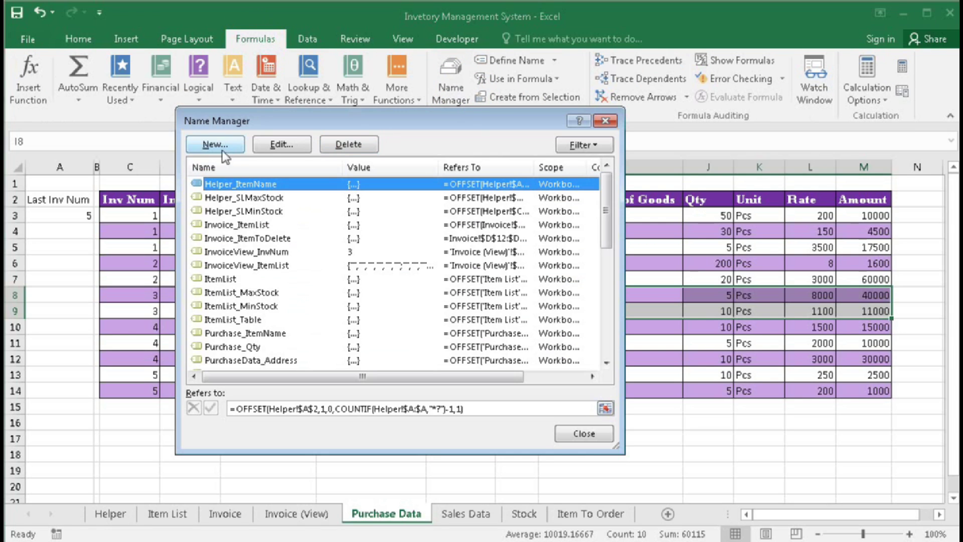
left_click(215, 145)
left_click_drag(411, 200, 503, 202)
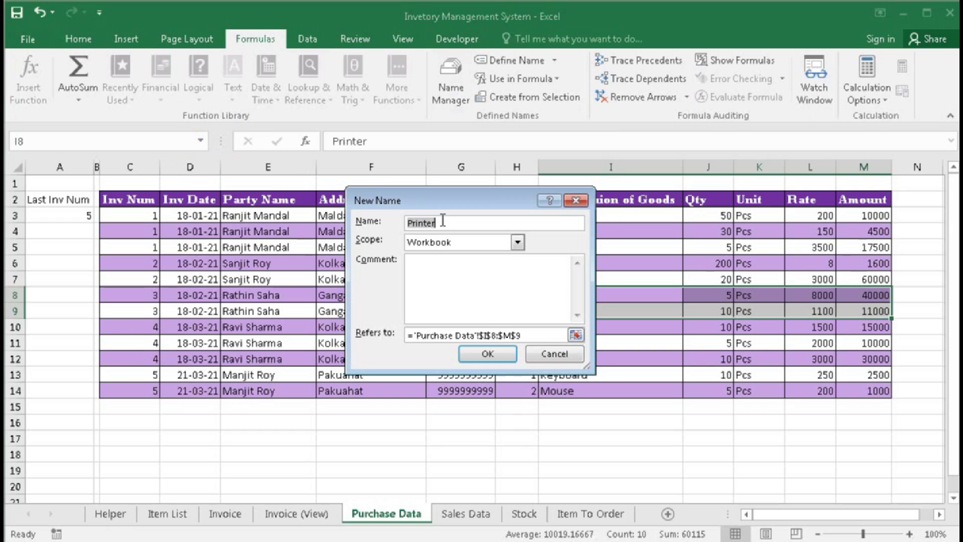
type("PurchaseData_Ite")
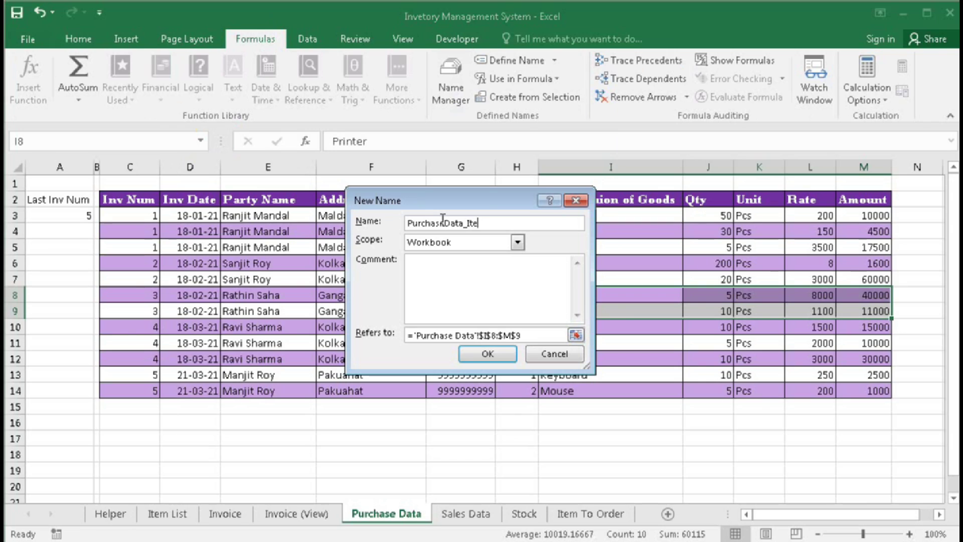
type("mDetails_Search")
- Replace the new name's reference with the start of an OFFSET formula anchored at the Sl. No header, 'Purchase Data'!$H$2
left_click(529, 336)
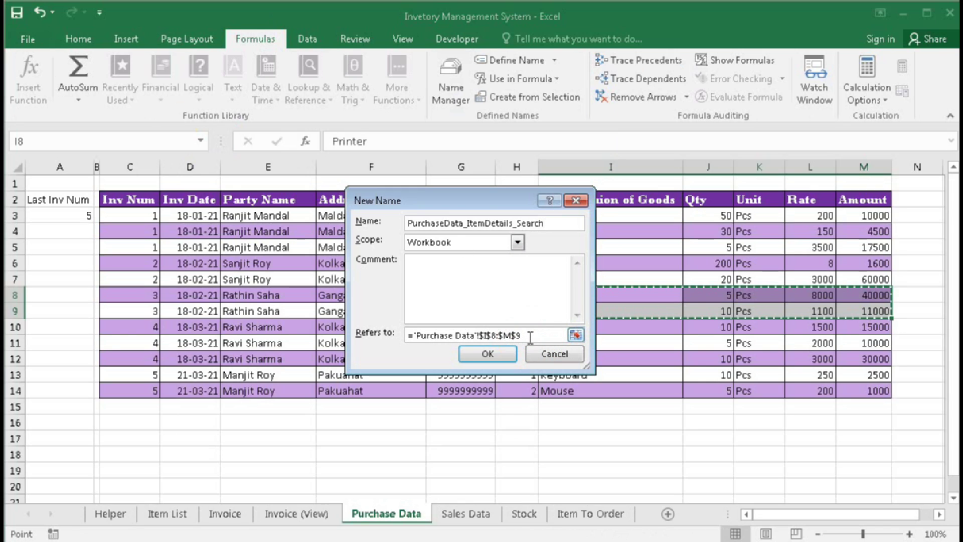
left_click_drag(545, 337, 381, 333)
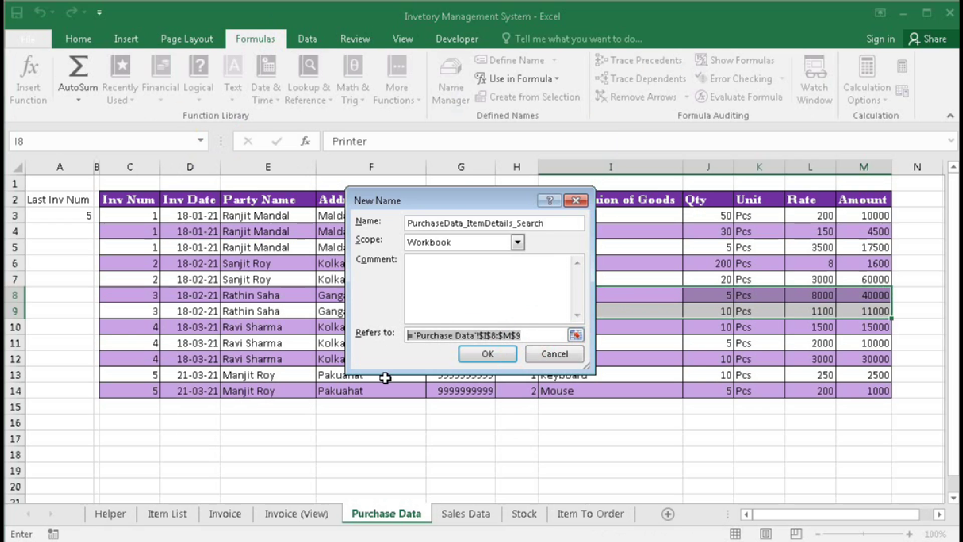
type("=")
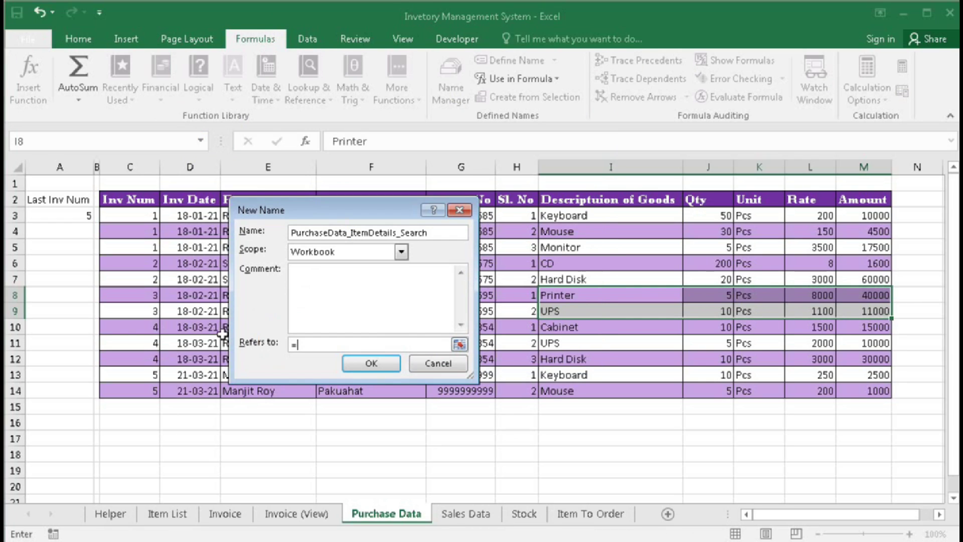
type("offset(")
left_click(521, 200)
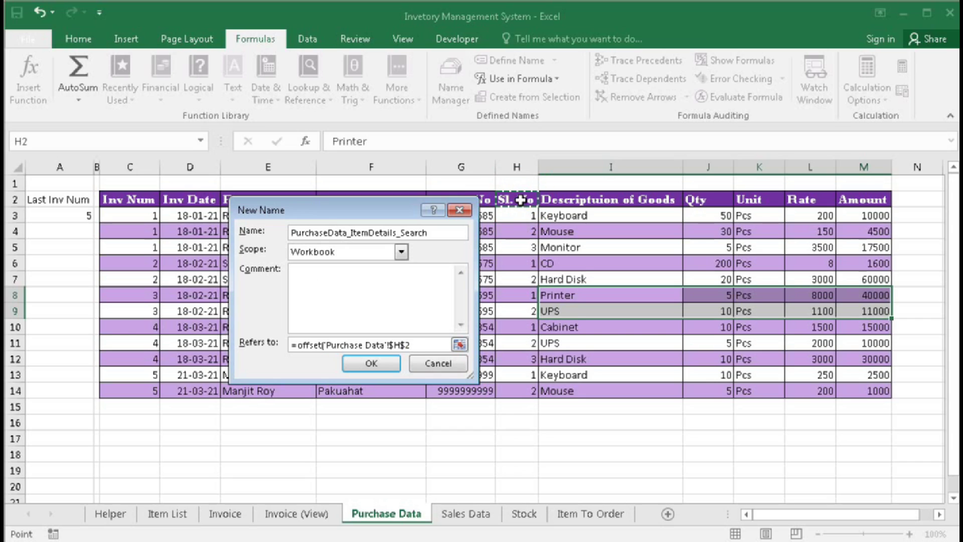
type(",")
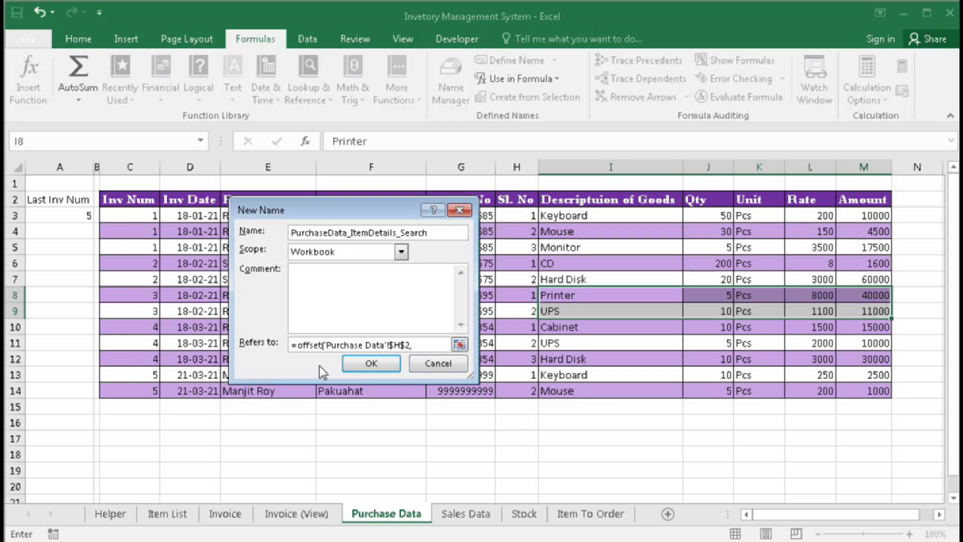
type("coun")
key("BackSpace")
key("BackSpace")
key("BackSpace")
key("BackSpace")
- Set the OFFSET row argument to MATCH(InvoiceView_InvNum,PurchaseData_InvNum,0) and the column offset to 0
type("match(")
type("Invoice")
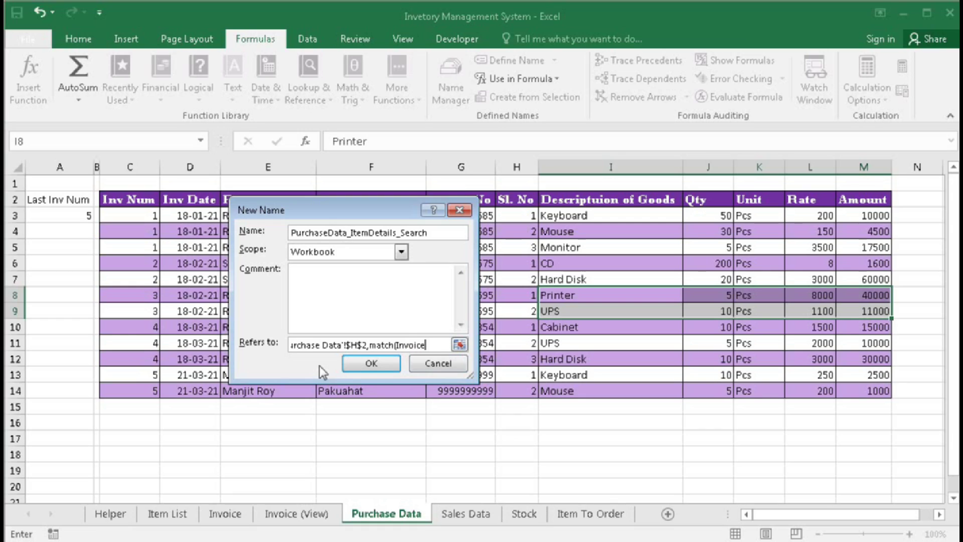
type("View_I")
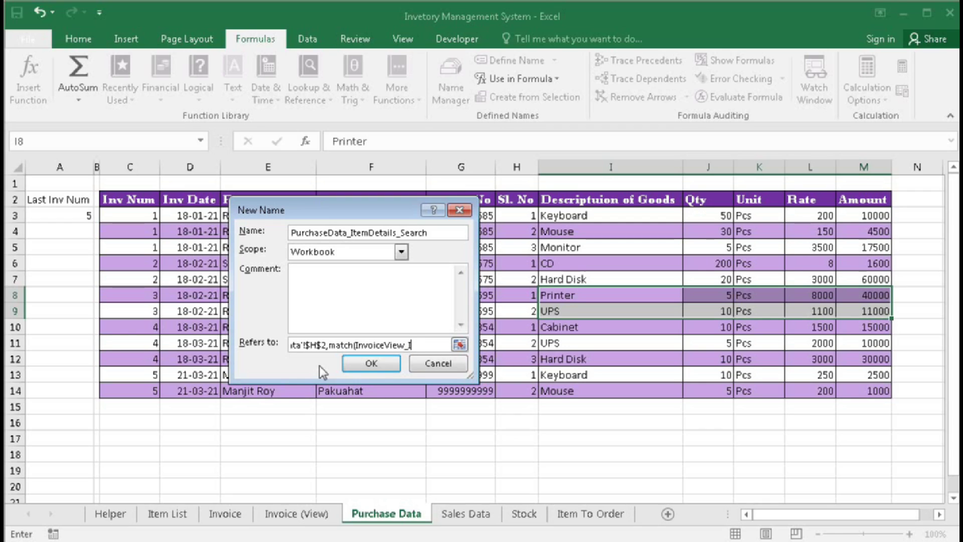
type("nvNum,")
type("PurchaseDa")
type("ta")
type("_Inv")
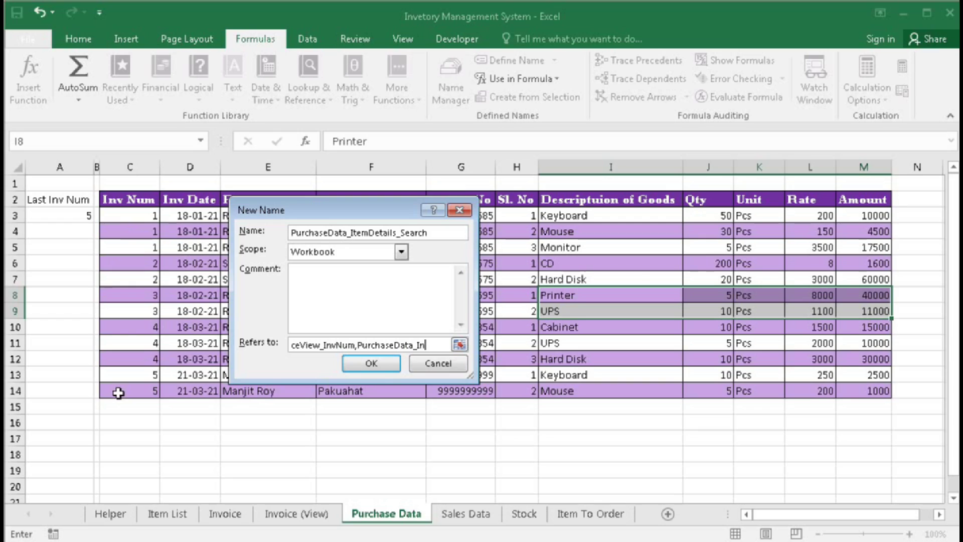
type("Num")
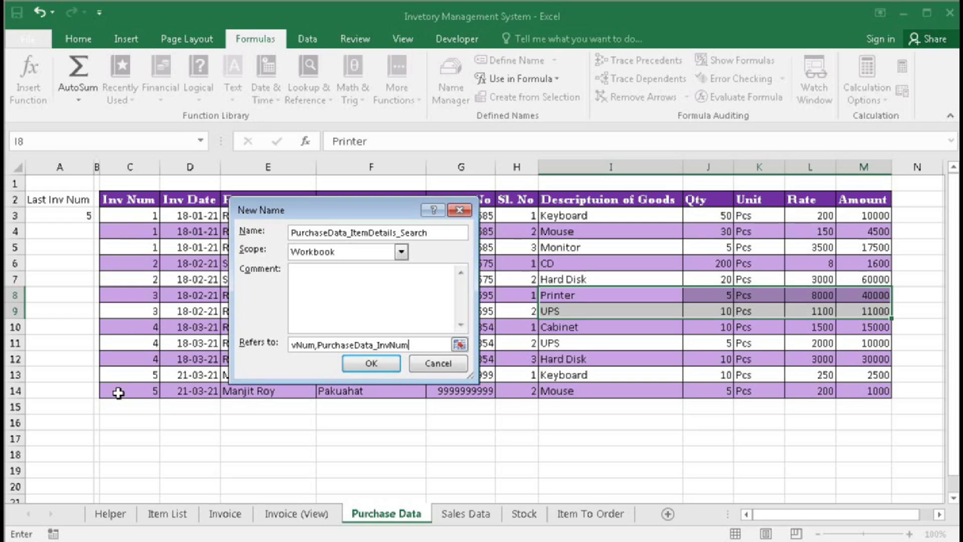
type(",0),0")
- Complete the OFFSET with height COUNTIF(PurchaseData_InvNum,InvoiceView_InvNum) and width 6, and save the defined name
type(",countif(")
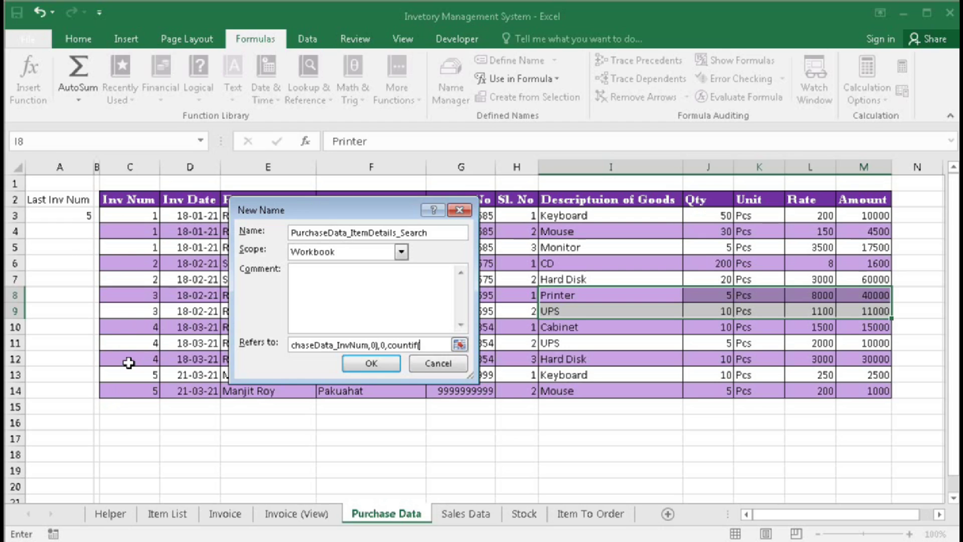
type("Purchase")
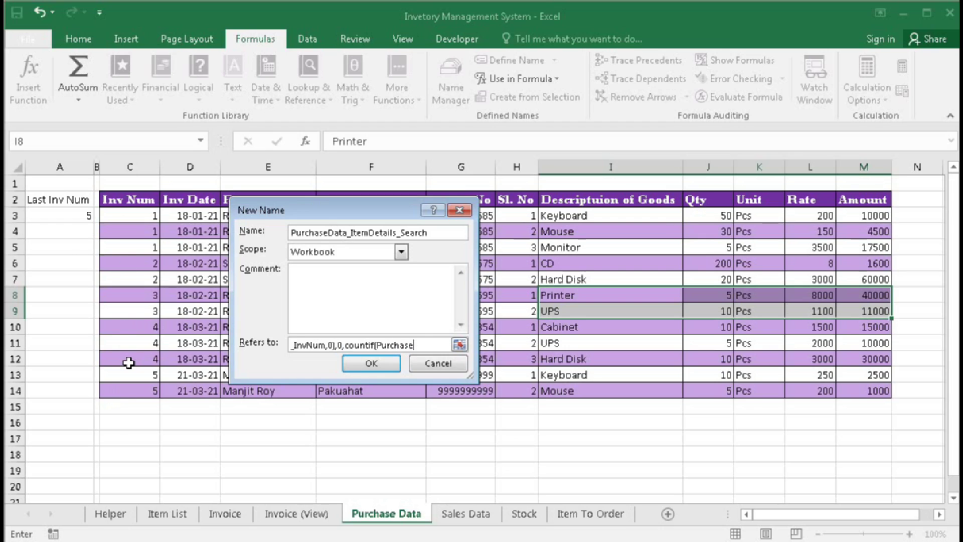
type("Data_InvNum")
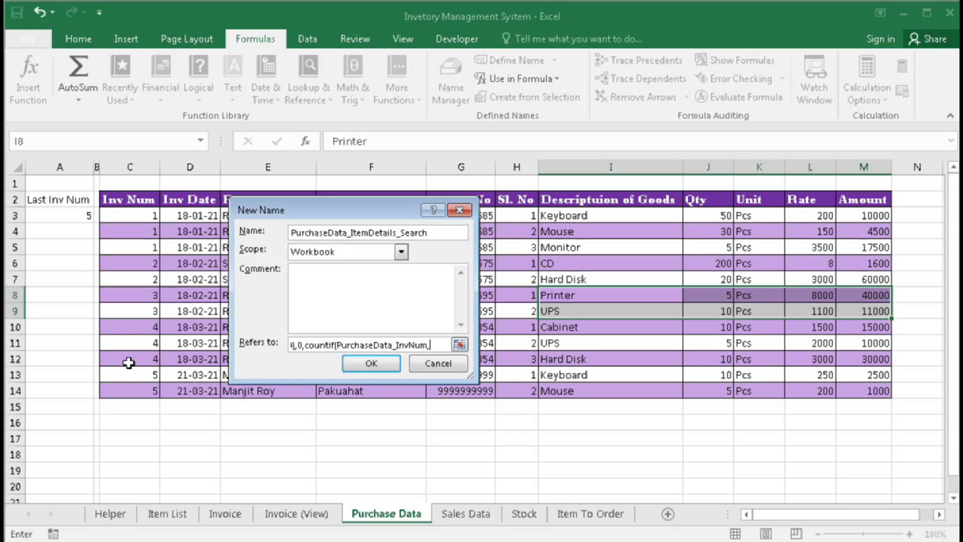
type(",InvoiceView_InvNum")
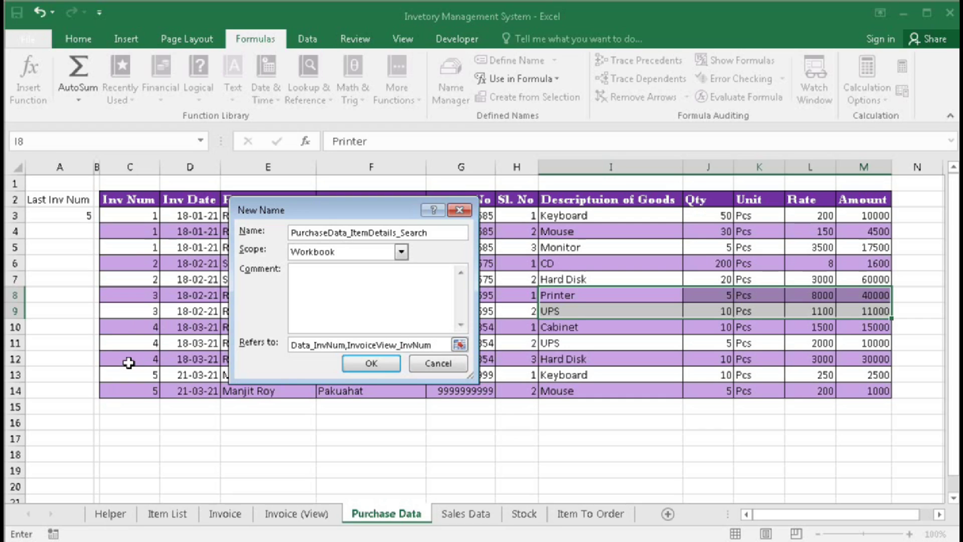
type("),")
type("6")
left_click(377, 368)
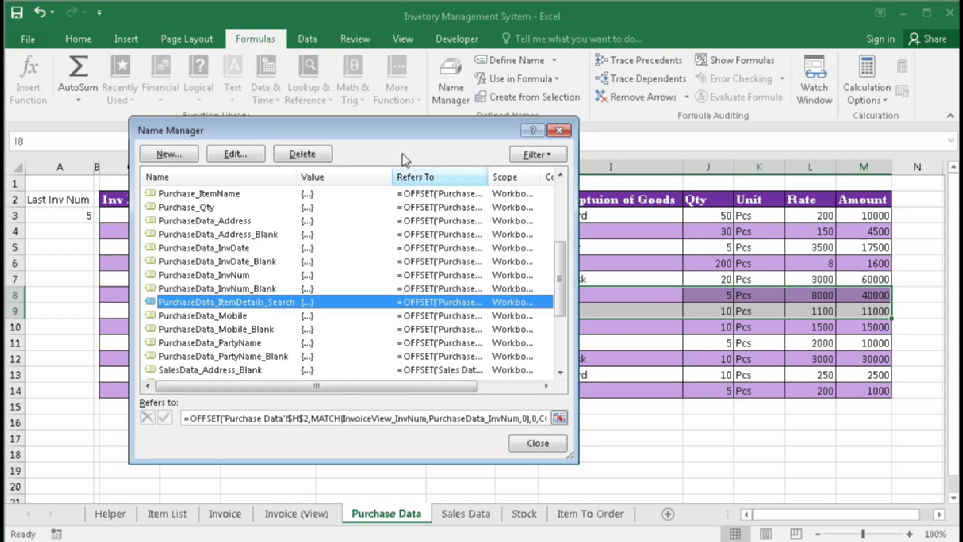
- Check which Purchase Data cells the PurchaseData_ItemDetails_Search name covers, and close the name list
left_click_drag(426, 128, 478, 118)
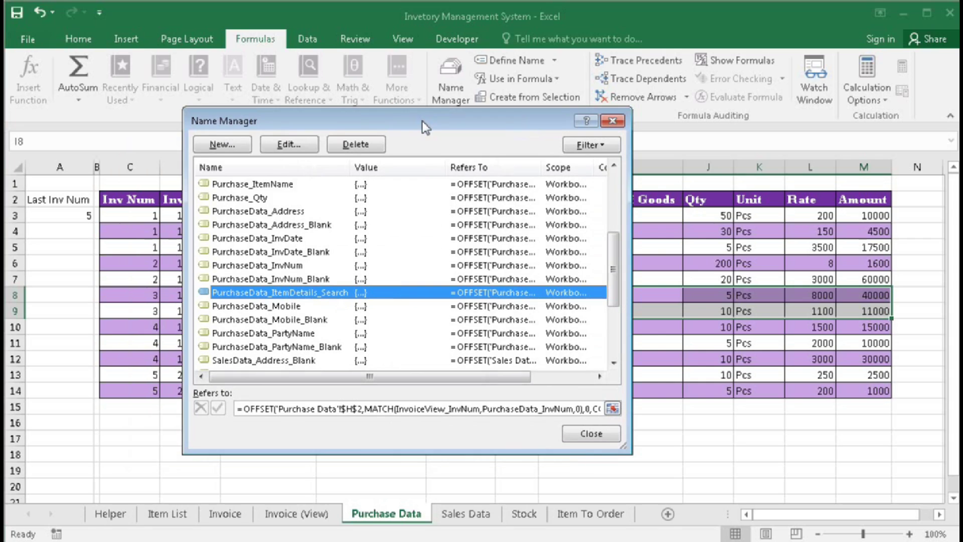
left_click(405, 409)
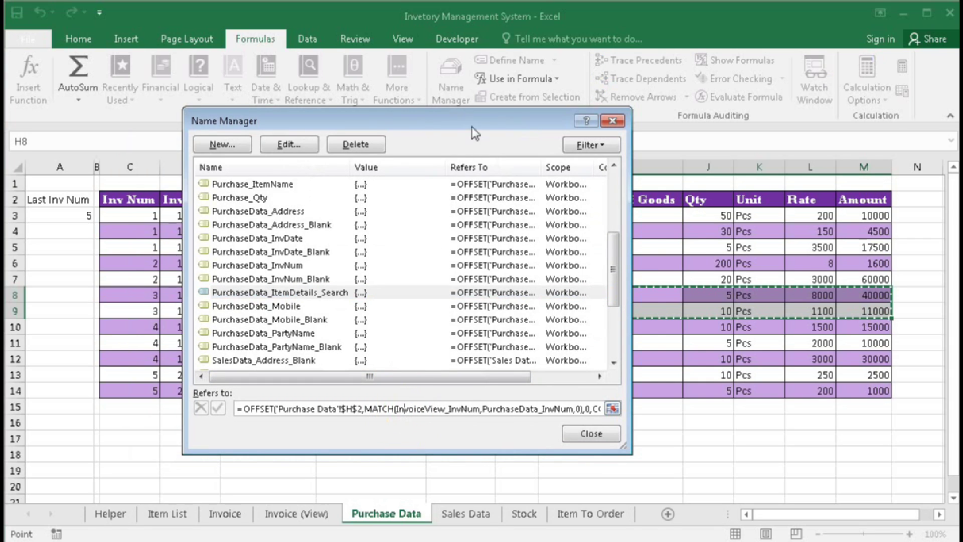
left_click_drag(414, 121, 430, 351)
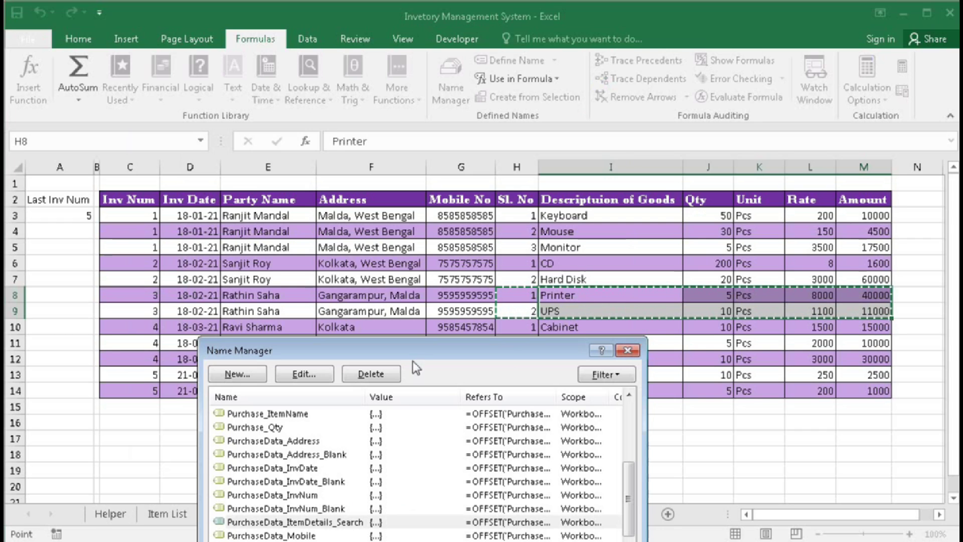
left_click_drag(415, 350, 437, 136)
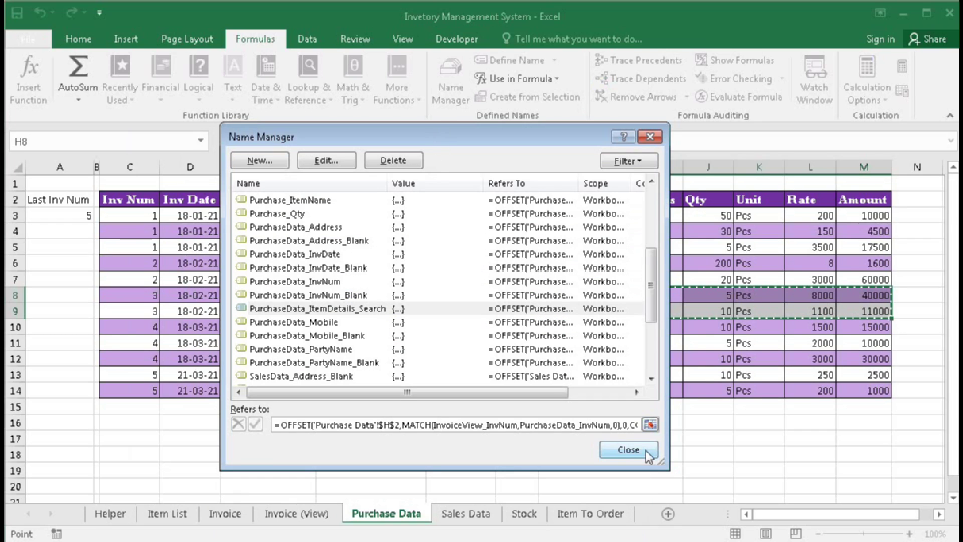
left_click(630, 449)
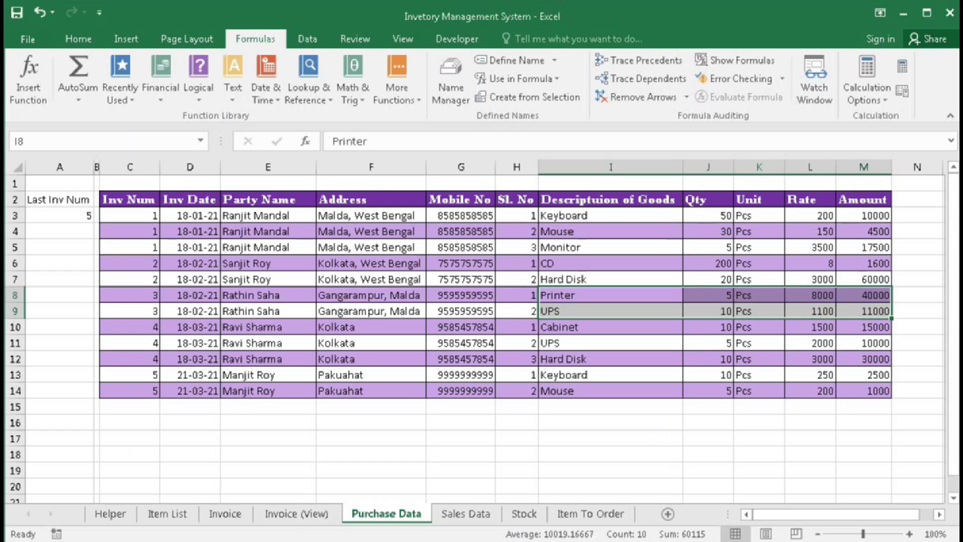
- Review the PurchaseData_ItemDetails_Search copy line in the Visual Basic editor and its paste target C12 on Invoice (View) in Excel
key("alt+F11")
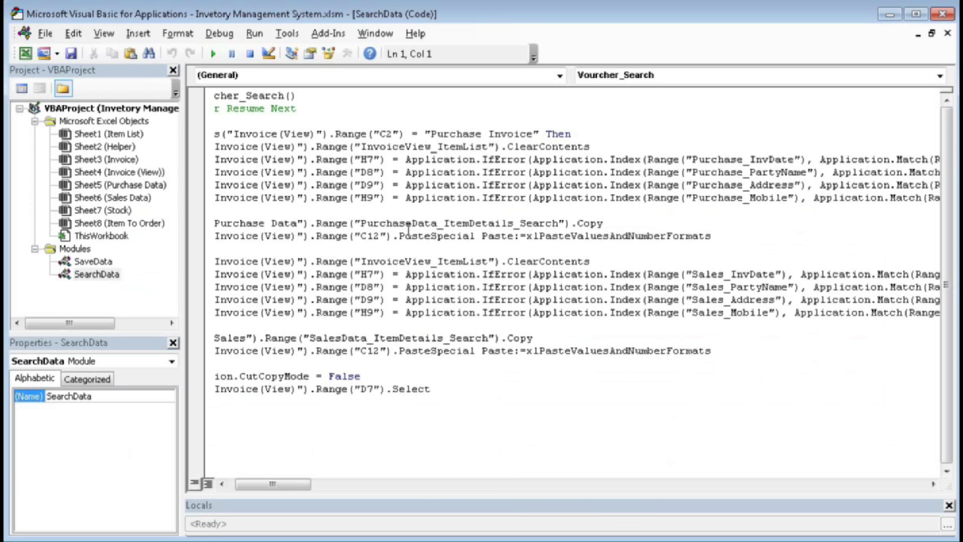
left_click_drag(361, 223, 558, 226)
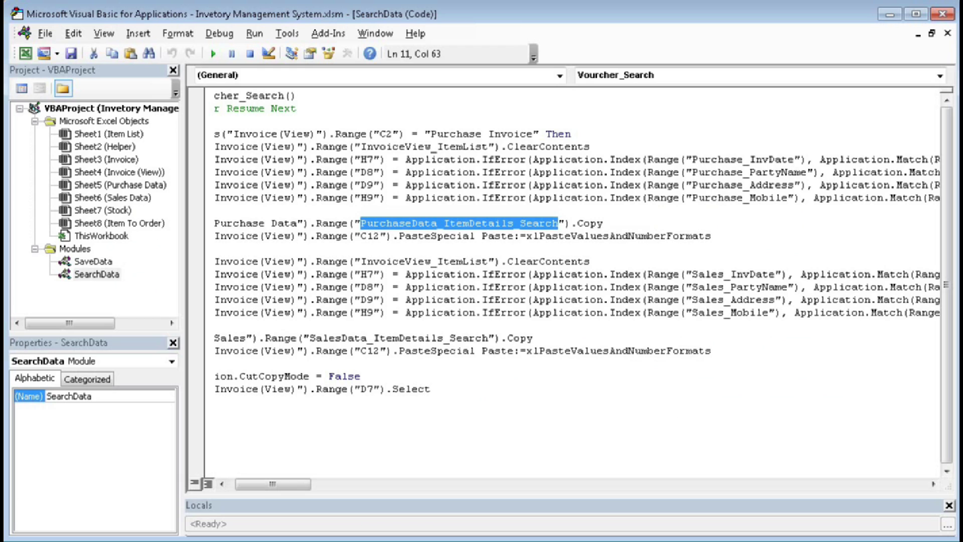
key("alt+F11")
left_click(296, 513)
left_click(105, 348)
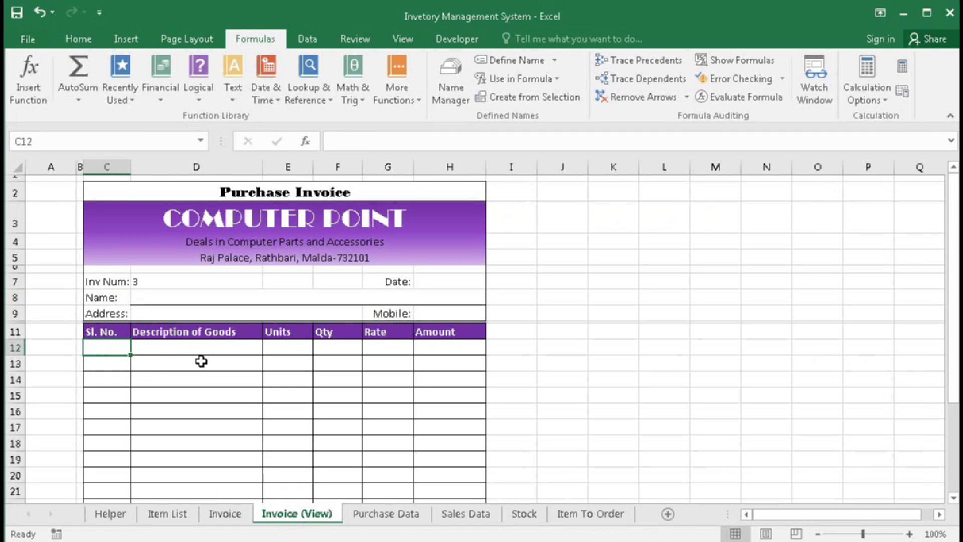
- In the Visual Basic editor, change the prefix Purchase_ to PurchaseData_ in Vourcher_Search's InvDate, PartyName, Address and Mobile INDEX ranges
key("alt+F11")
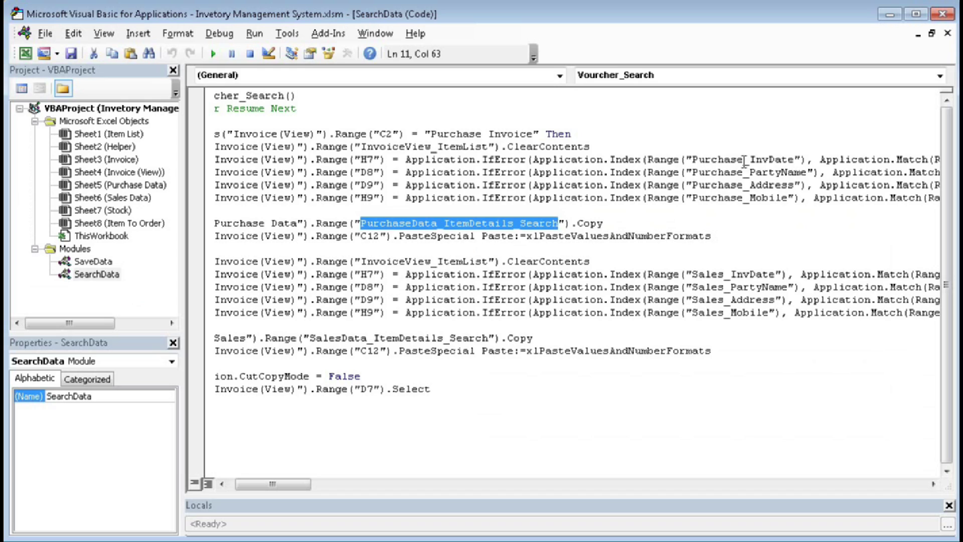
left_click(801, 159)
type("Data")
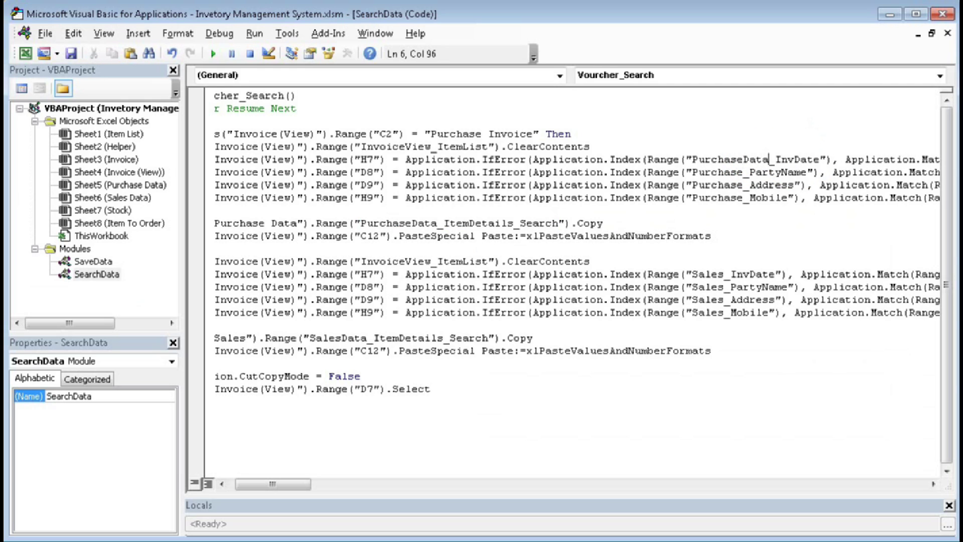
left_click_drag(743, 159, 768, 160)
key("ctrl+c")
left_click(743, 172)
key("ctrl+v")
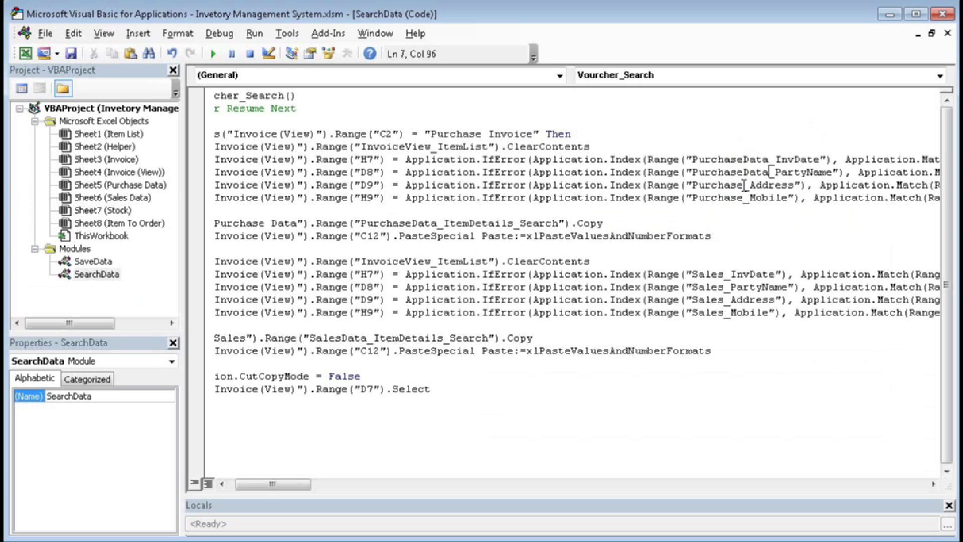
left_click(744, 185)
key("ctrl+v")
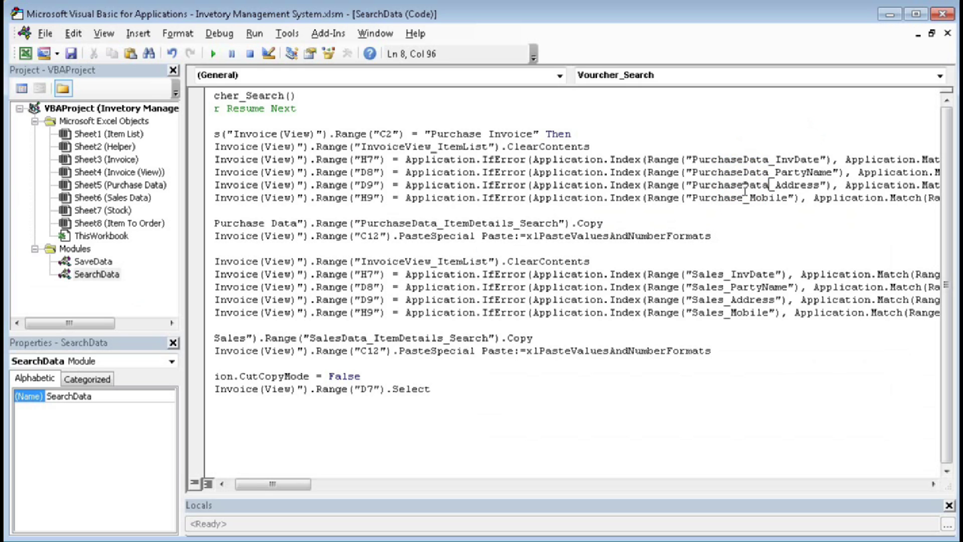
left_click(743, 197)
key("ctrl+v")
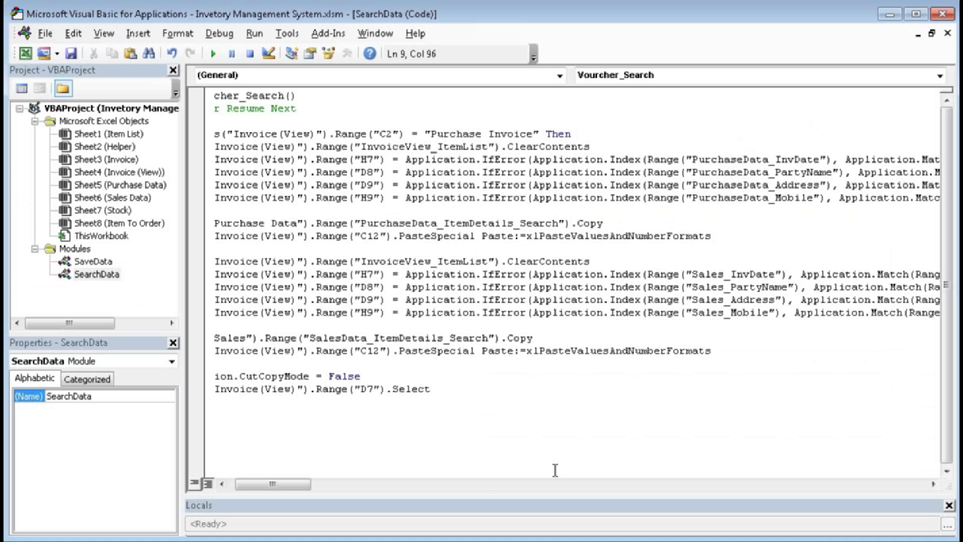
- In Vourcher_Search's purchase branch, change Purchase_InvNum to PurchaseData_InvNum in all four MATCH ranges
left_click_drag(303, 487, 350, 489)
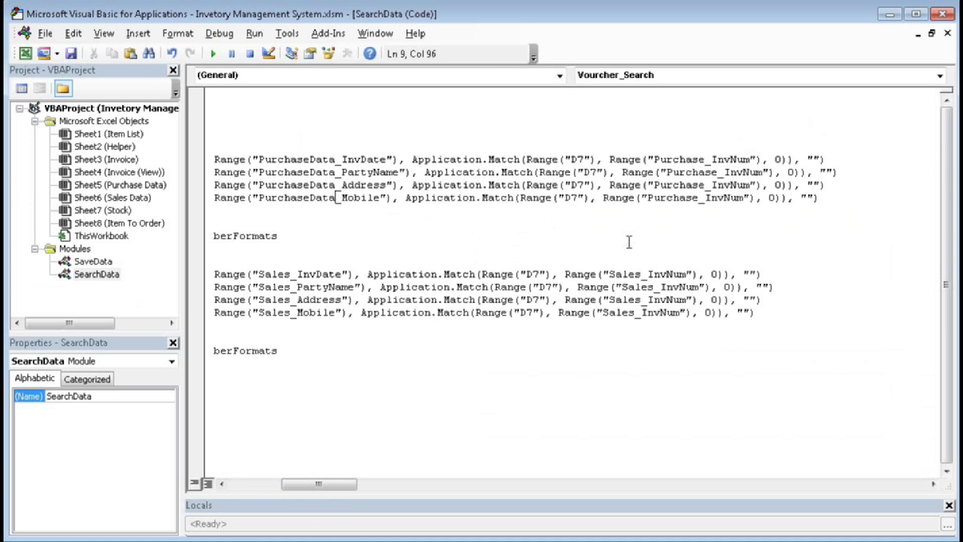
left_click(704, 159)
key("ctrl+v")
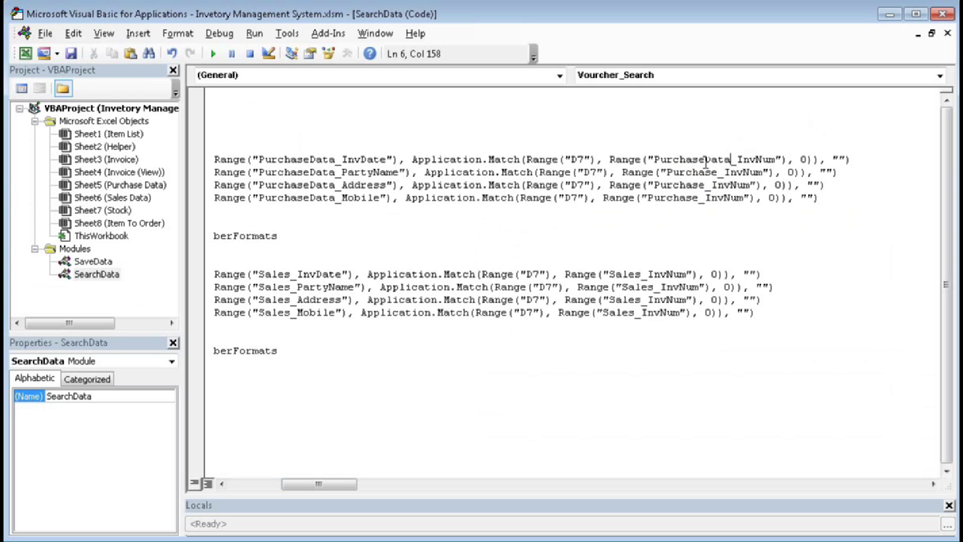
left_click(720, 172)
key("ctrl+v")
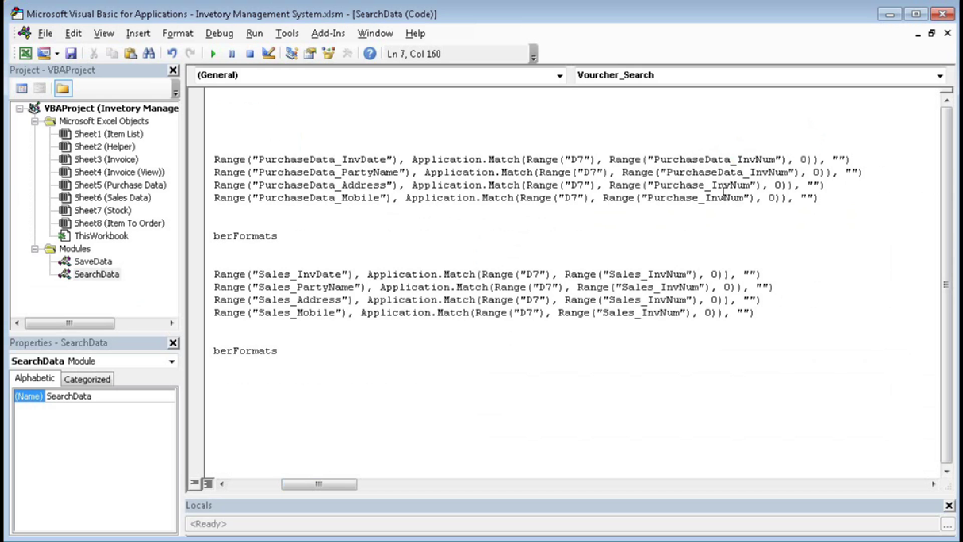
left_click(708, 185)
key("ctrl+v")
left_click(699, 199)
key("ctrl+v")
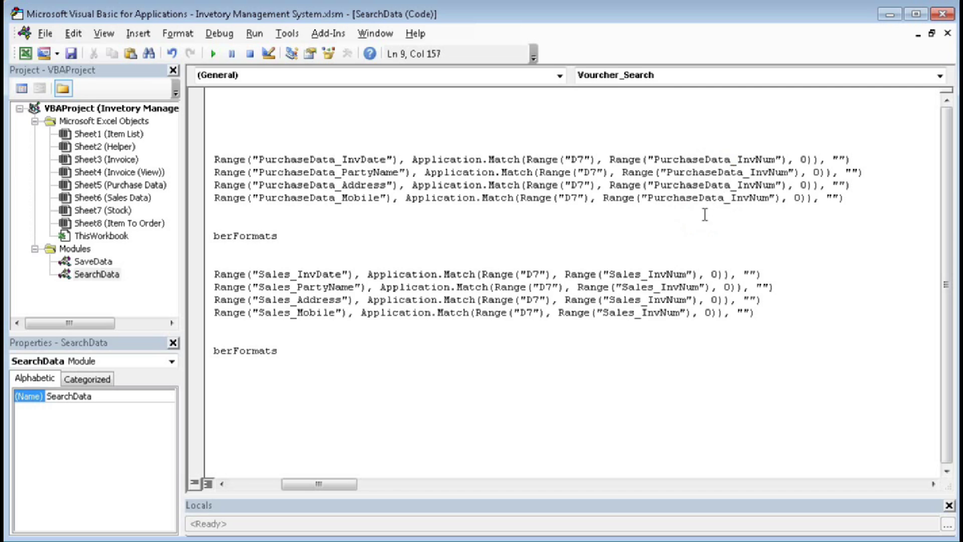
- In the sales branch, change Sales_InvNum to SalesData_InvNum in all four MATCH ranges
left_click(642, 275)
type("Data")
left_click(652, 287)
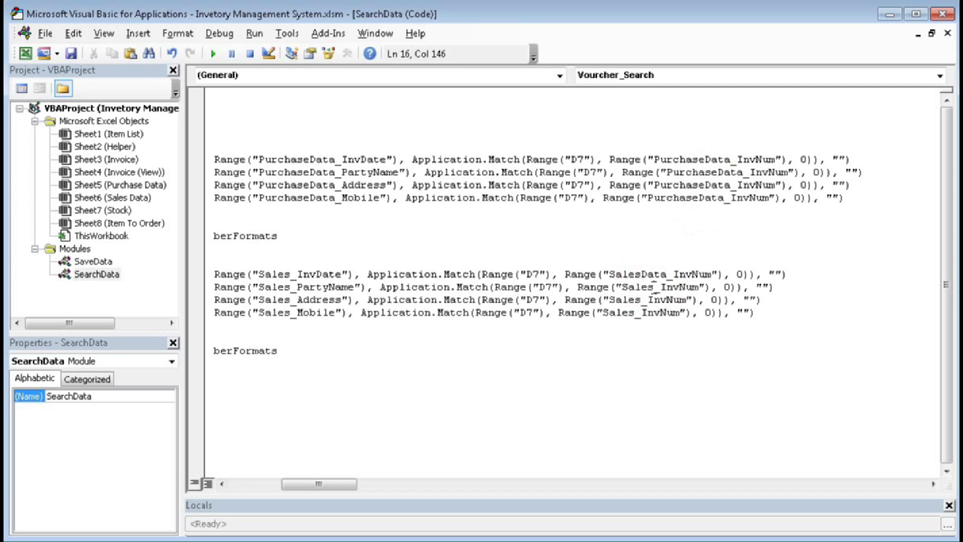
type("Data")
left_click(648, 300)
left_click(647, 300)
type("Data")
left_click(638, 313)
left_click(637, 313)
type("Data")
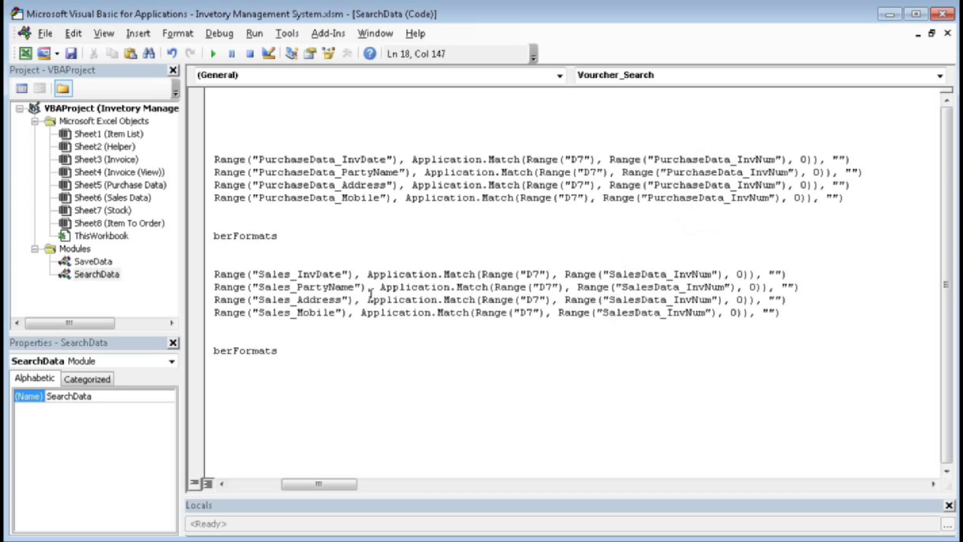
- Change the prefix Sales_ to SalesData_ in the sales branch's InvDate, PartyName, Address and Mobile INDEX ranges
double_click(301, 274)
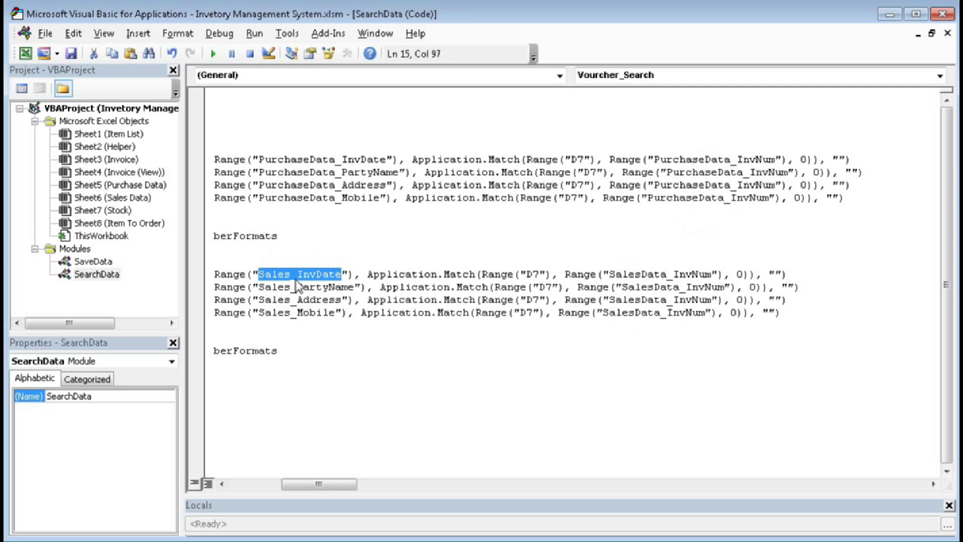
left_click(296, 275)
type("Data")
left_click(289, 287)
type("Data")
left_click(291, 300)
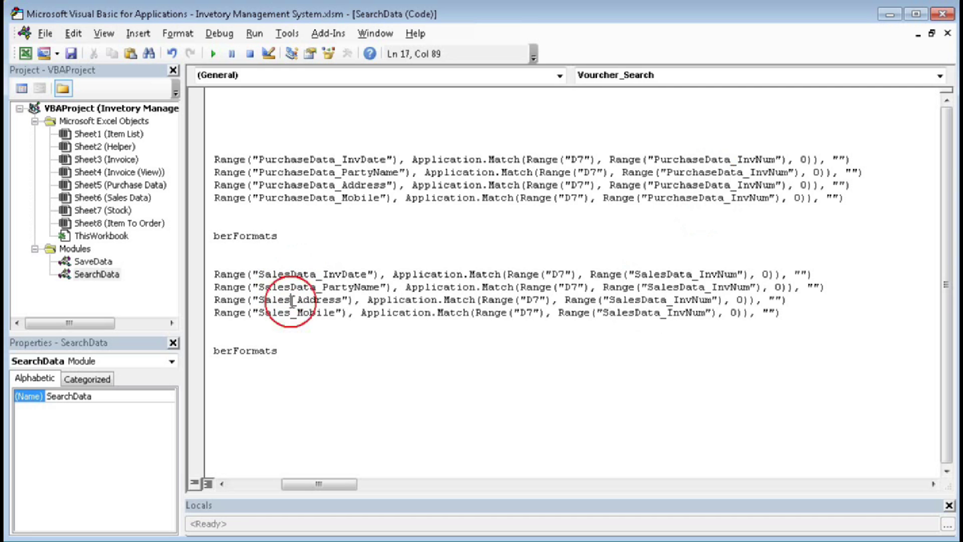
type("Data")
left_click(290, 313)
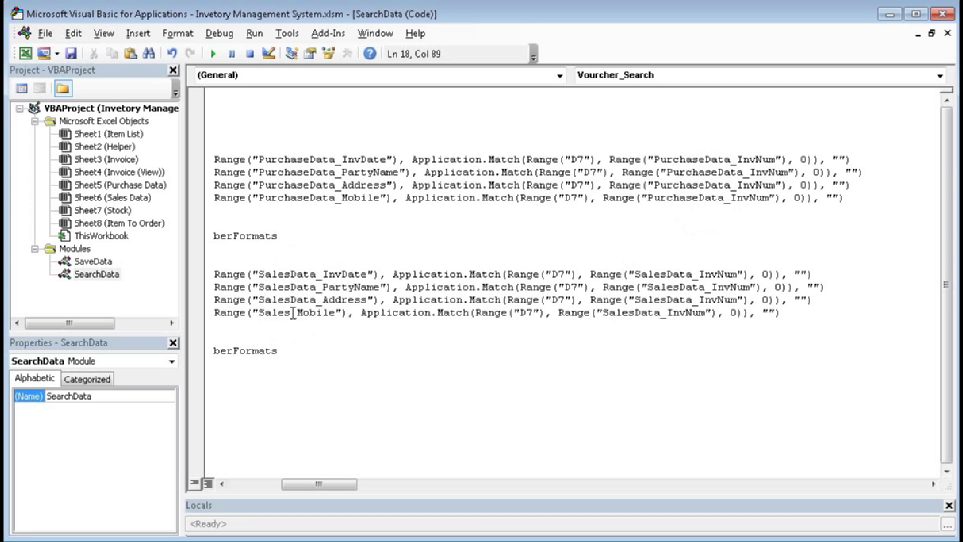
type("Data")
- Review the corrected Vourcher_Search lines against the invoice records on the Sales Data and Purchase Data sheets in Excel
left_click_drag(336, 486, 285, 486)
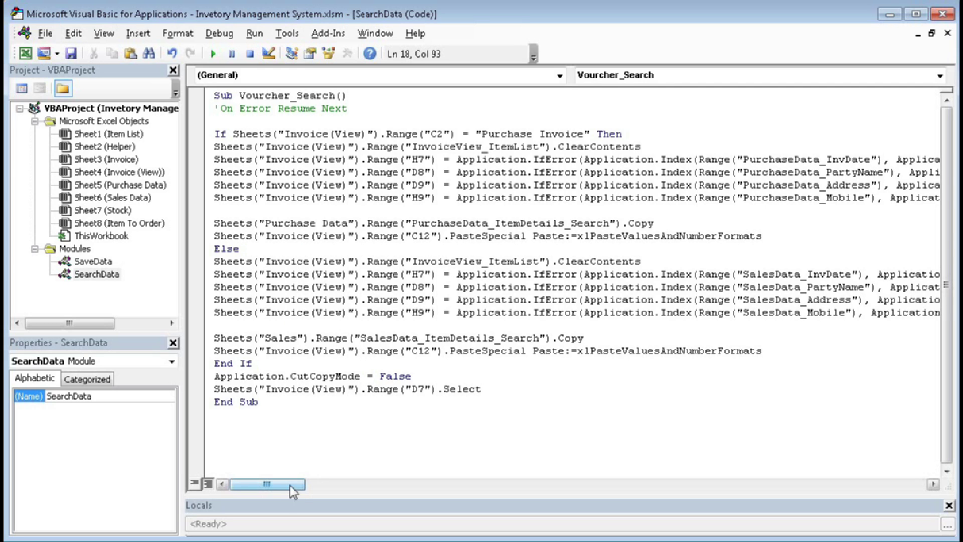
left_click_drag(290, 485, 320, 485)
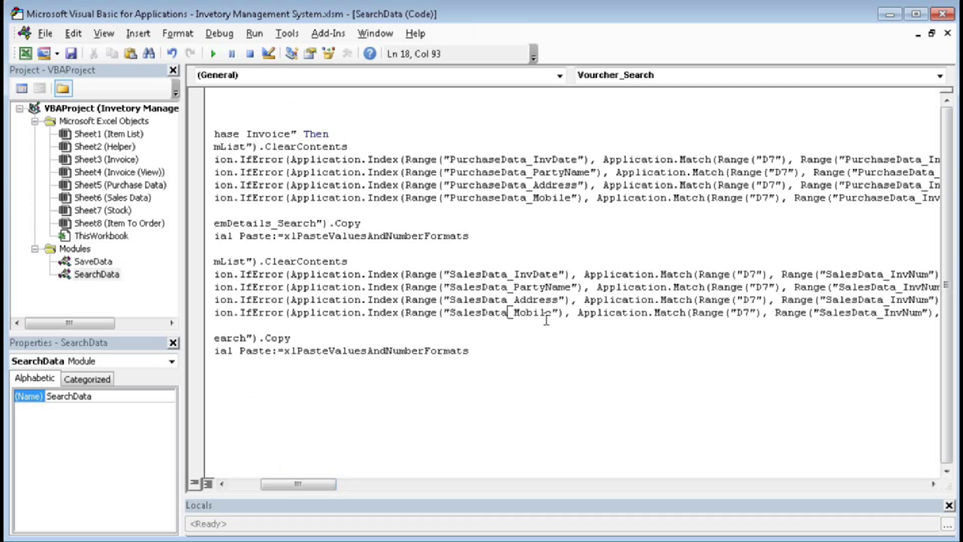
left_click_drag(298, 489, 276, 489)
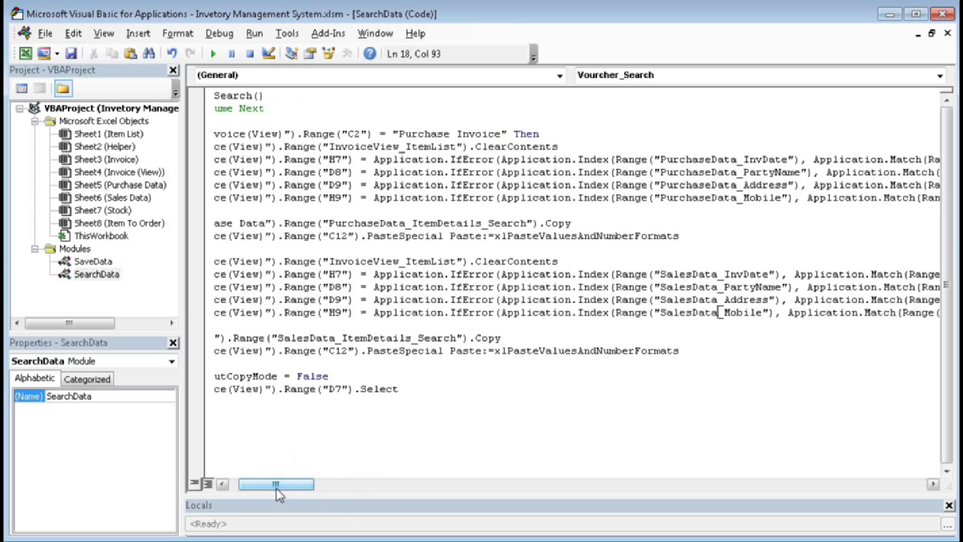
key("alt+F11")
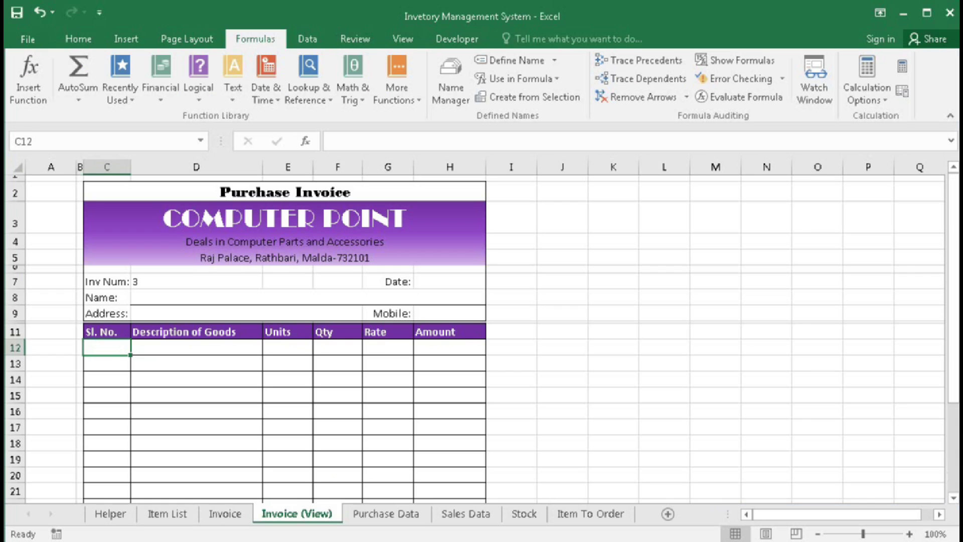
left_click(454, 517)
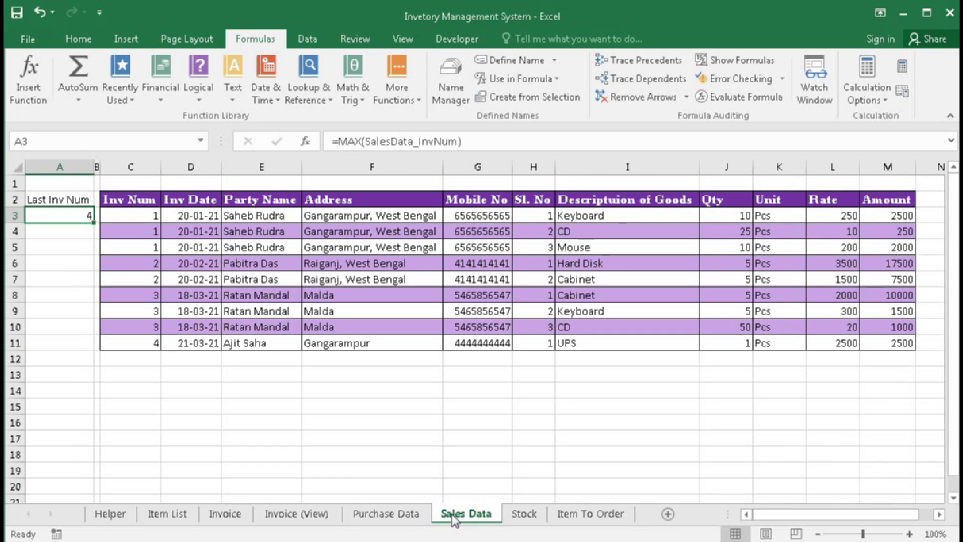
left_click(391, 517)
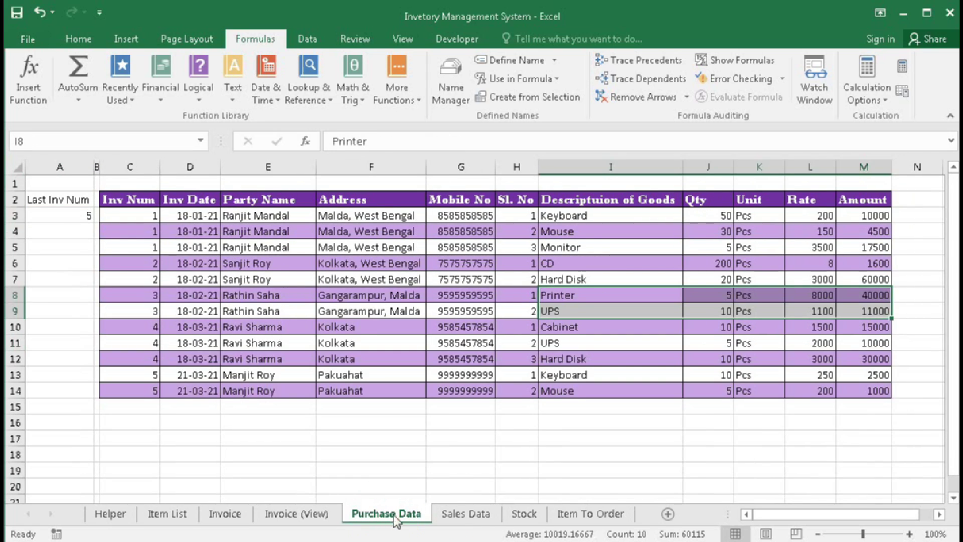
key("alt+F11")
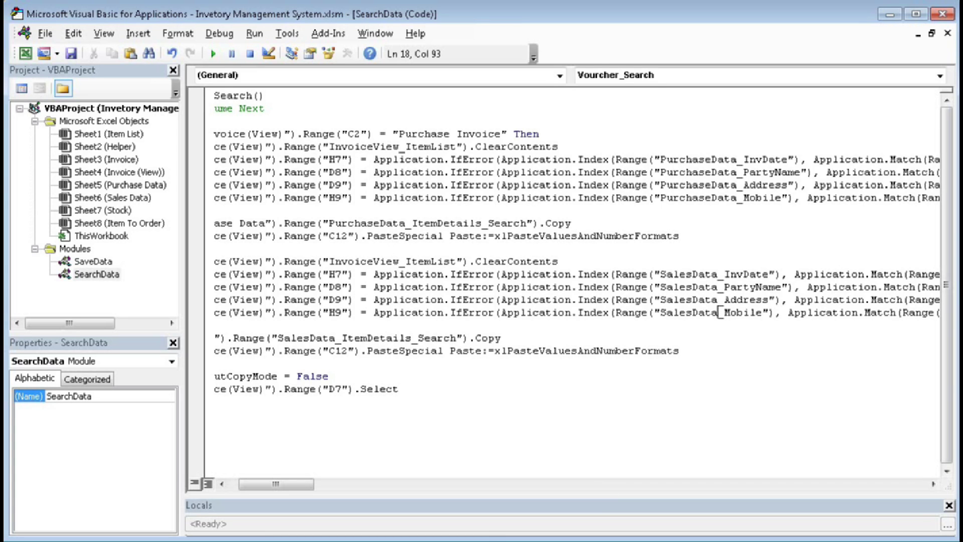
- Select the invoice number on Invoice (View) in Excel, run Vourcher_Search from the Visual Basic editor, and add .Value to the C2 check in debugging
key("alt+F11")
left_click(294, 514)
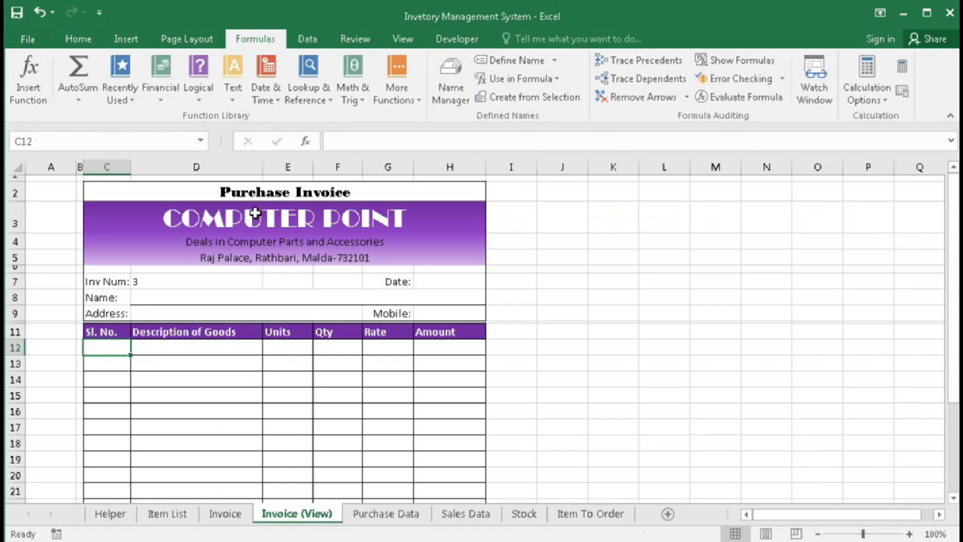
left_click(159, 282)
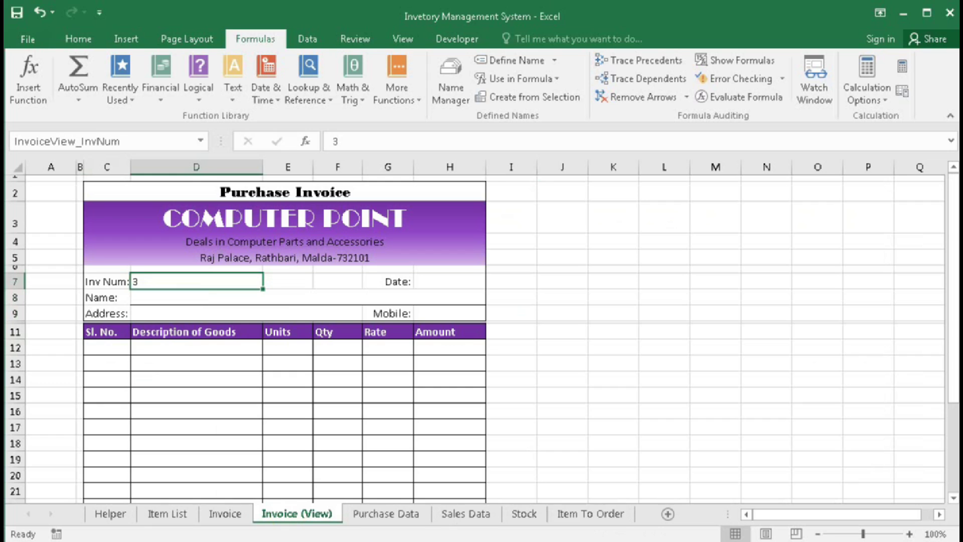
key("alt+F11")
left_click(279, 161)
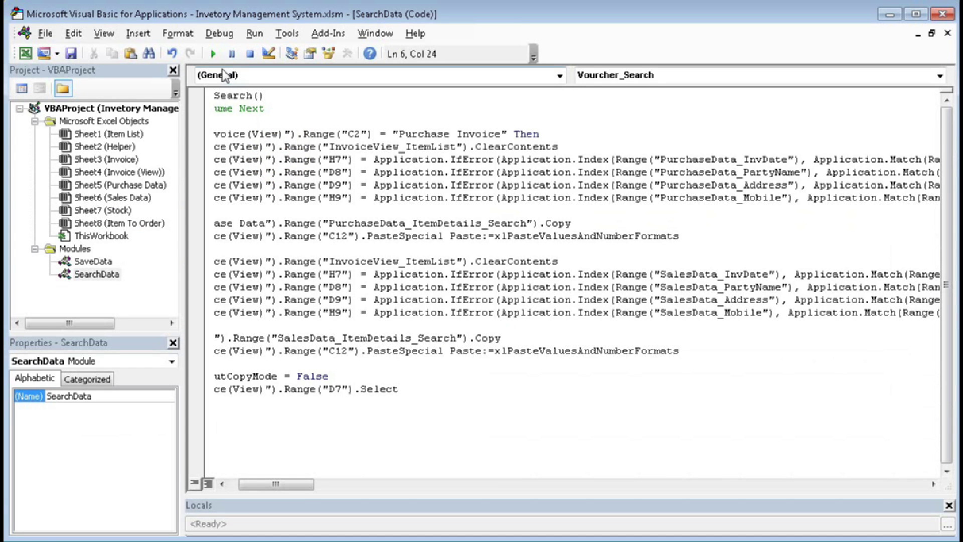
left_click(212, 54)
left_click(524, 268)
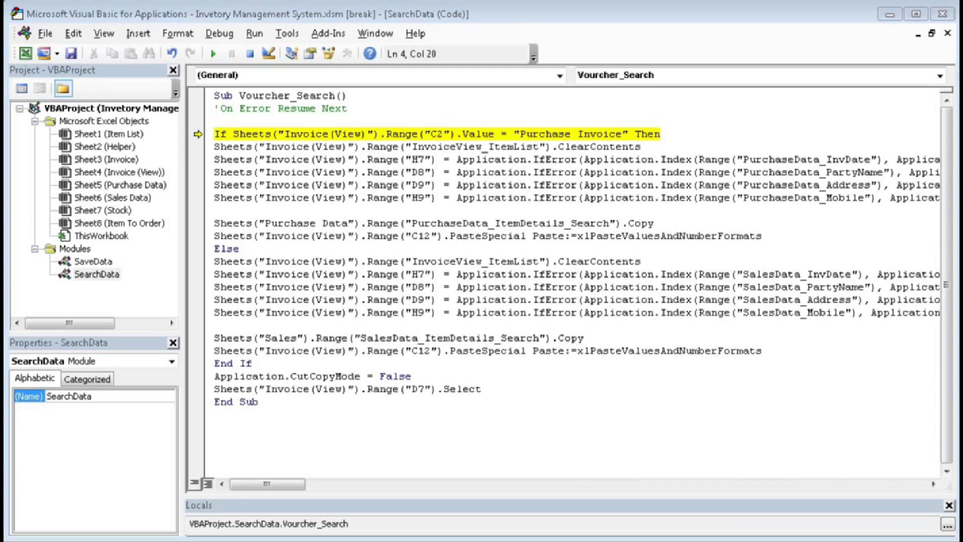
- Correct the sheet name to "Invoice (View)" in the If line and the purchase branch's ClearContents, H7, D8, D9 and H9 lines
left_click(330, 134)
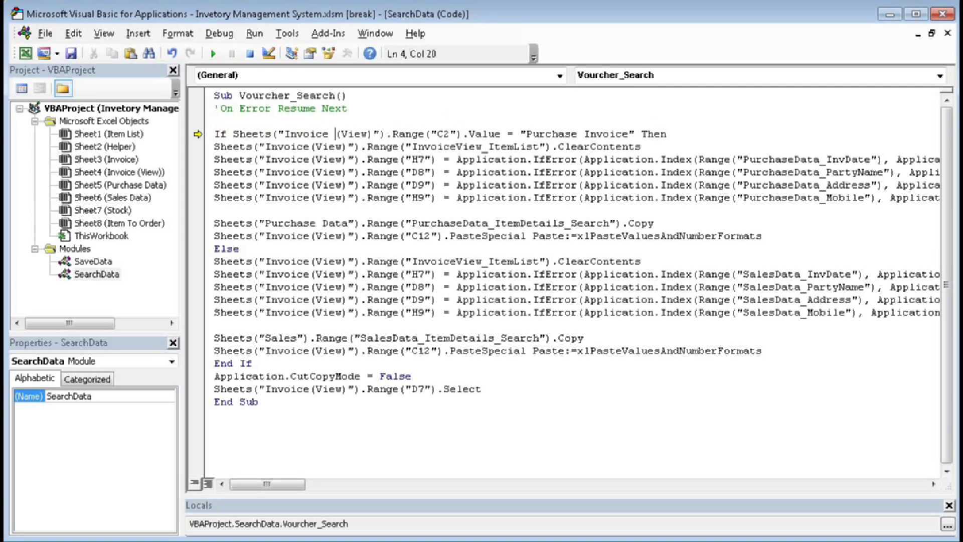
left_click(315, 146)
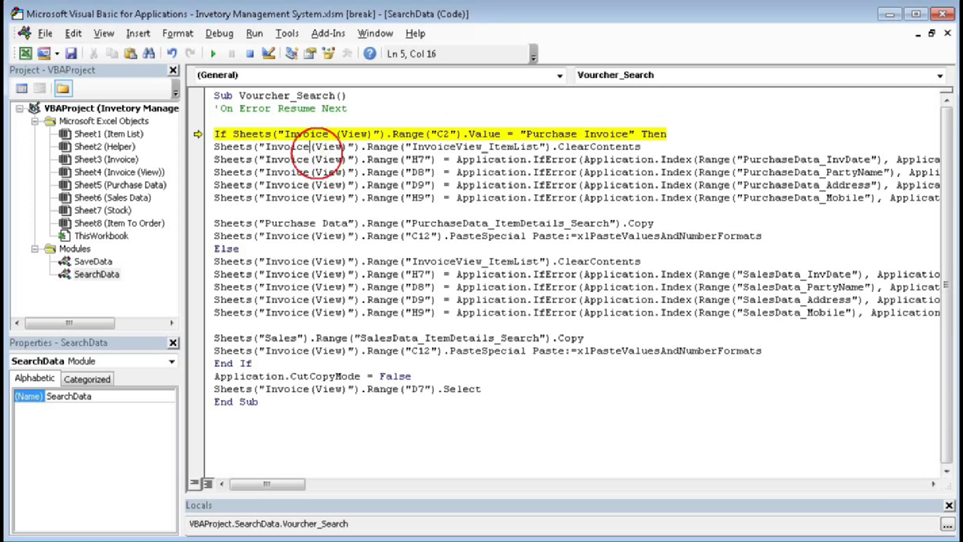
left_click(315, 159)
left_click(314, 172)
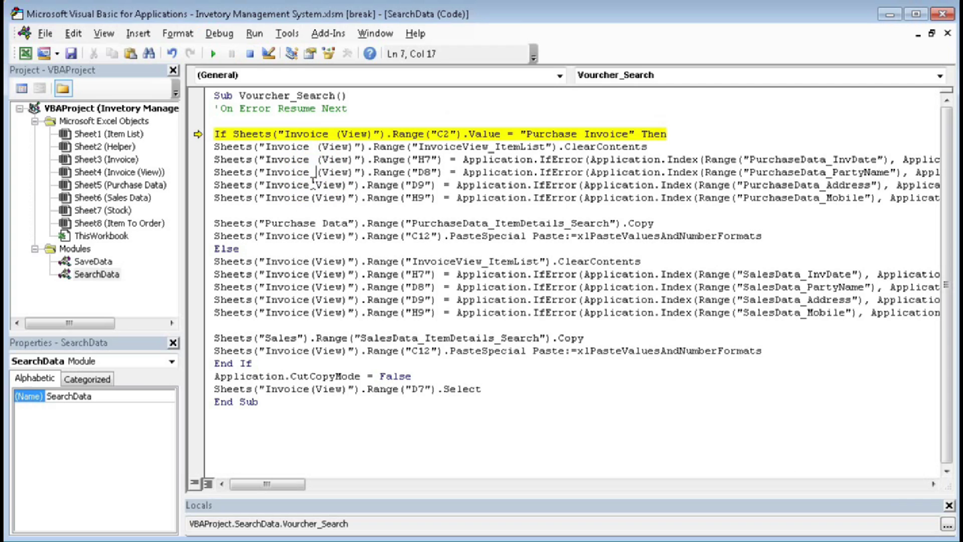
left_click(315, 185)
left_click(315, 198)
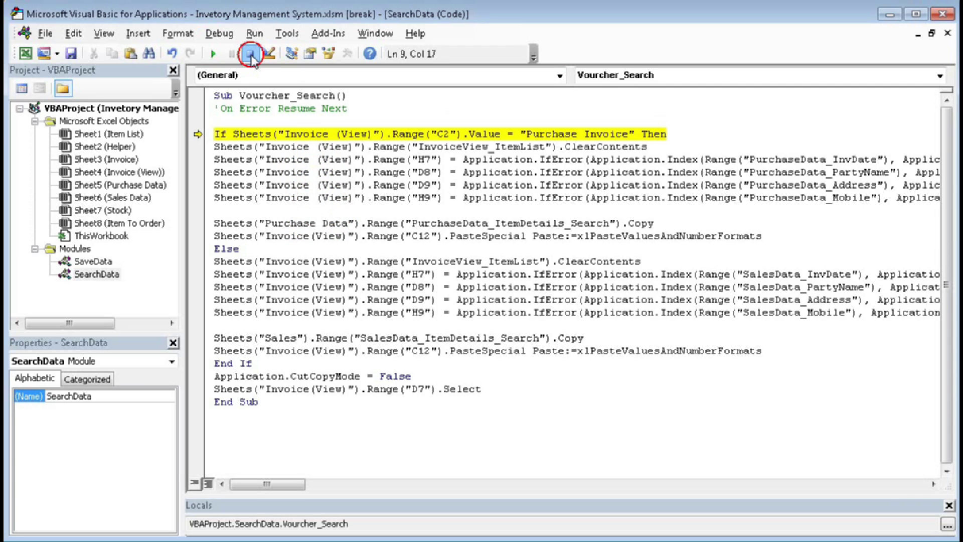
- Run Vourcher_Search again, debug it, and correct the sheet name to "Invoice (View)" in both C12 paste lines, the sales branch and the D7 line
left_click(215, 54)
left_click(519, 269)
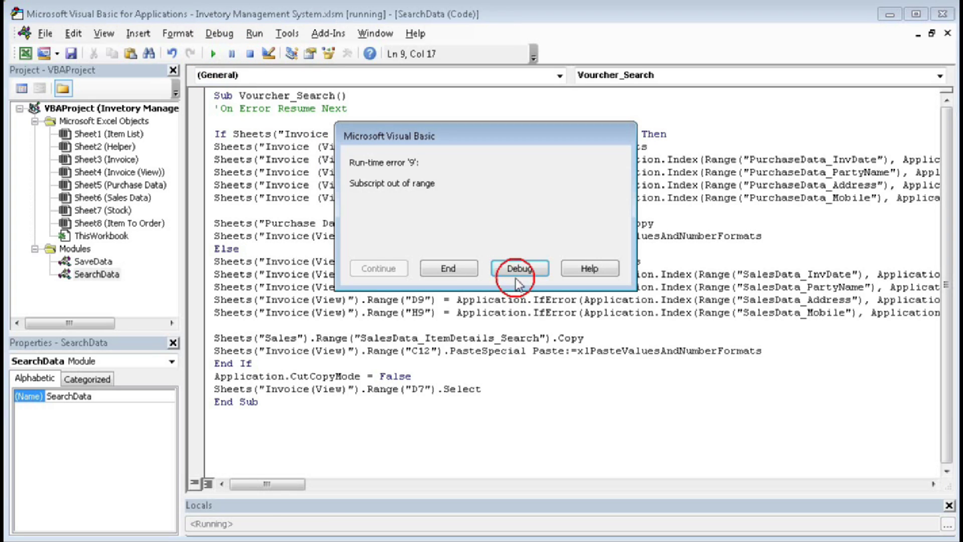
left_click(310, 236)
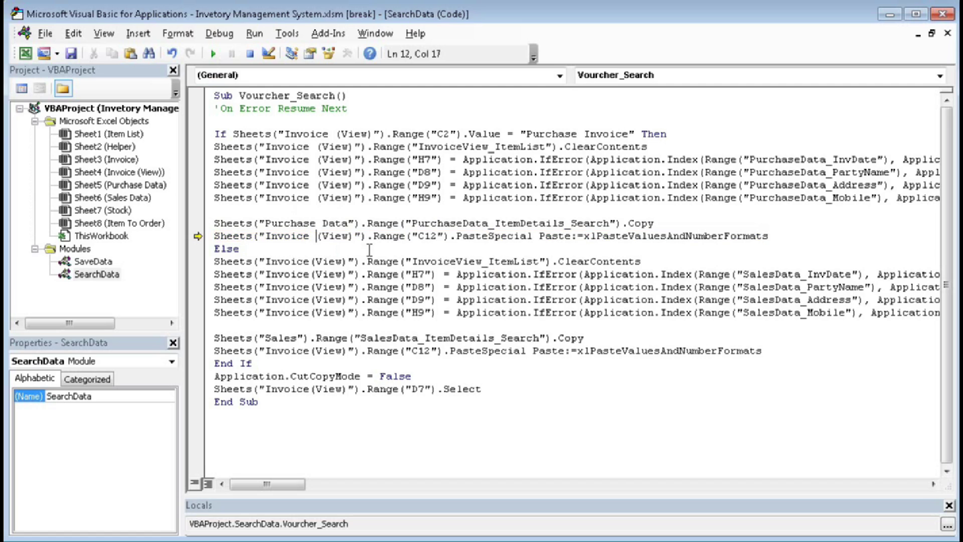
left_click(311, 261)
left_click(314, 274)
left_click(312, 287)
left_click(309, 300)
left_click(312, 313)
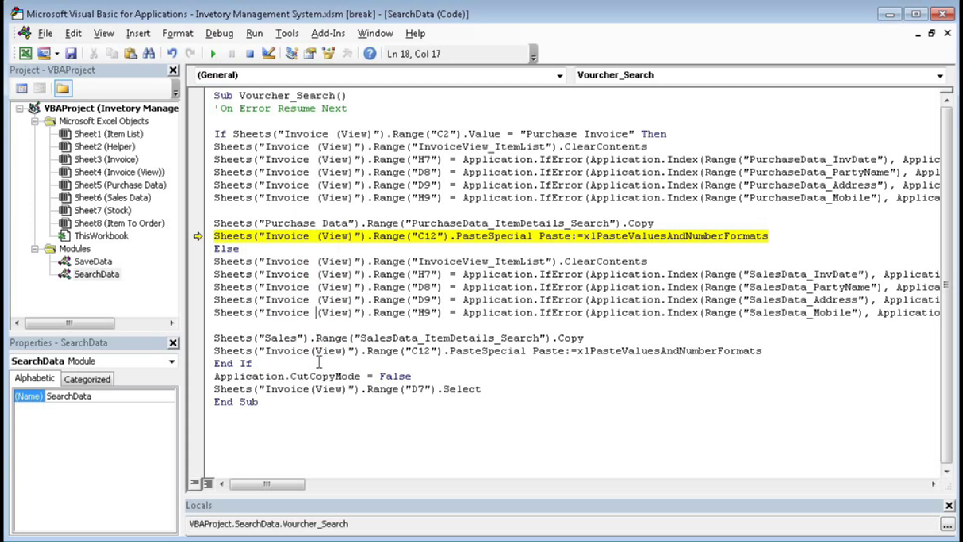
left_click(311, 350)
left_click(311, 389)
left_click(250, 53)
left_click(453, 251)
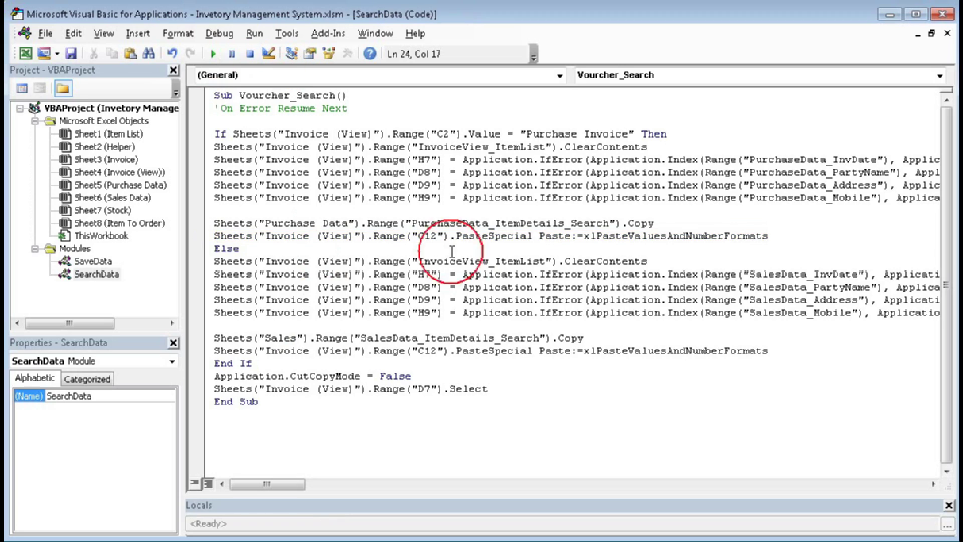
- On Invoice (View) in Excel, clear the retrieved name, address, mobile and date cells, and re-enter the "Mobile :" label
key("alt+F11")
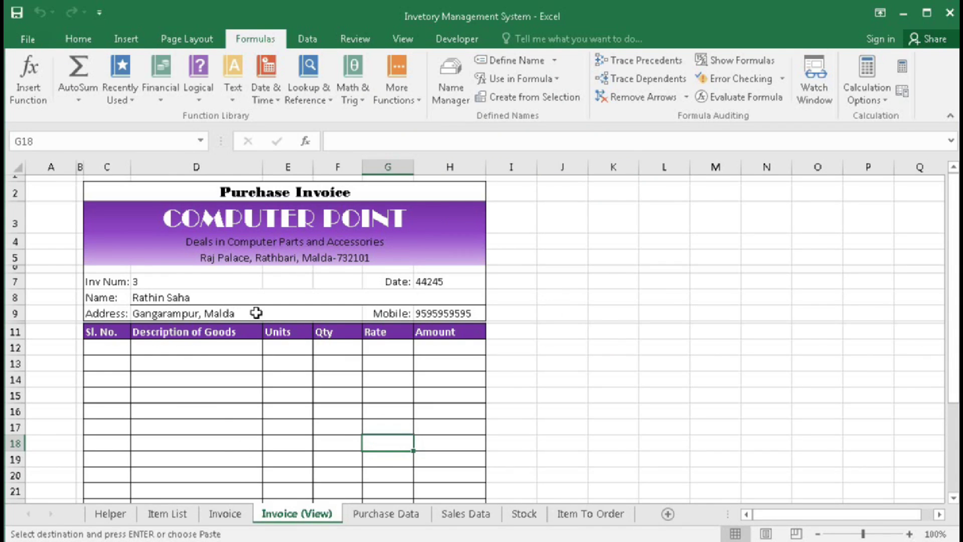
left_click(150, 298)
left_click_drag(408, 303, 442, 312)
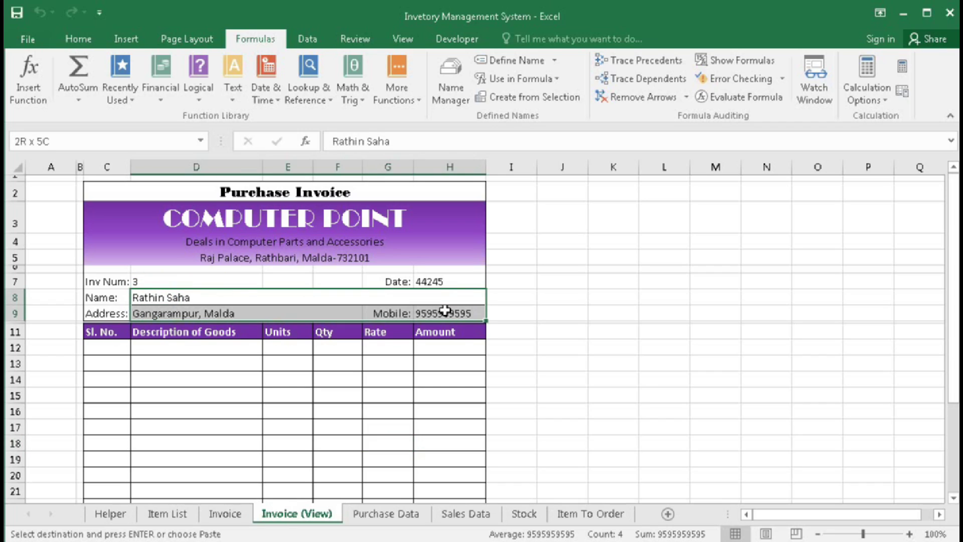
key("Delete")
left_click(438, 282)
key("Delete")
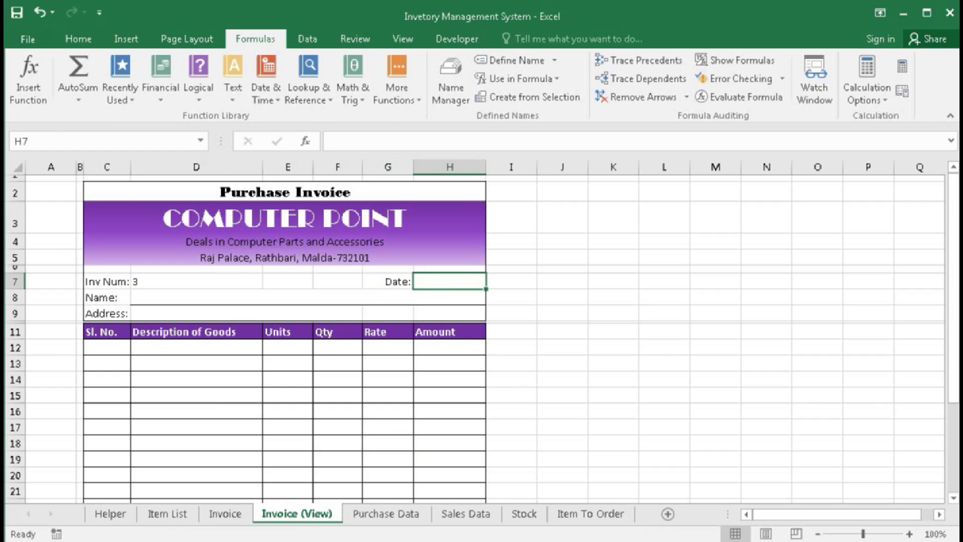
key("alt+F11")
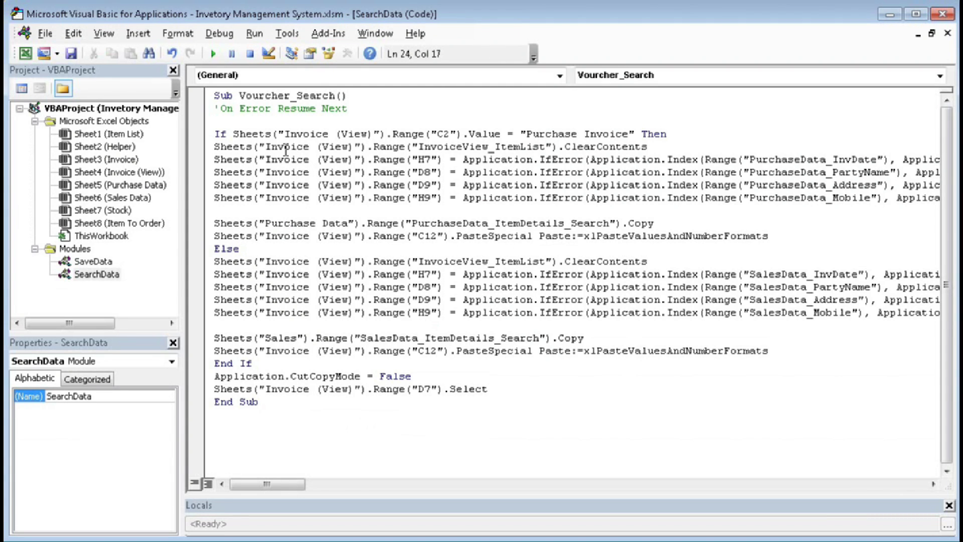
key("alt+F11")
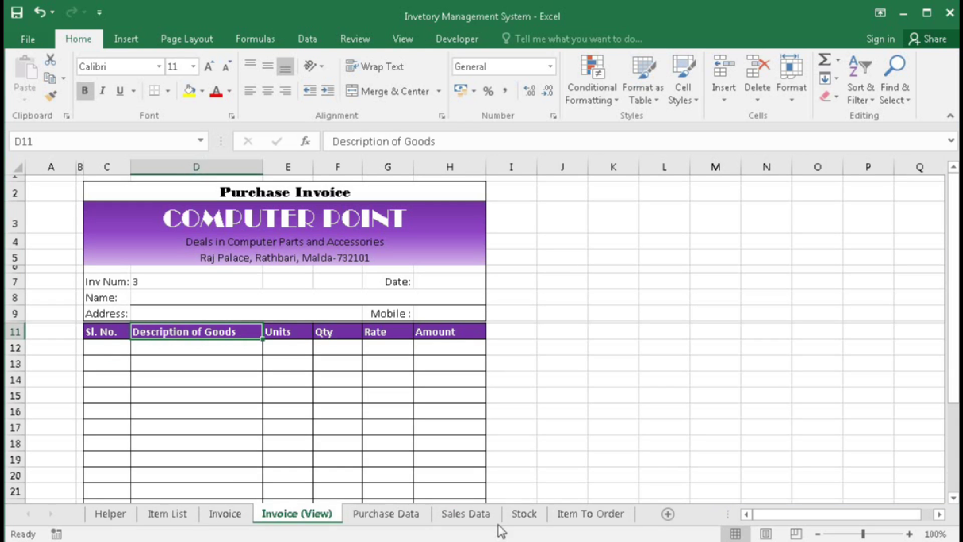
- Select the invoice number on Invoice (View), run Vourcher_Search from the Visual Basic editor, and compare the retrieved invoice with Purchase Data in Excel
left_click(240, 194)
left_click(161, 280)
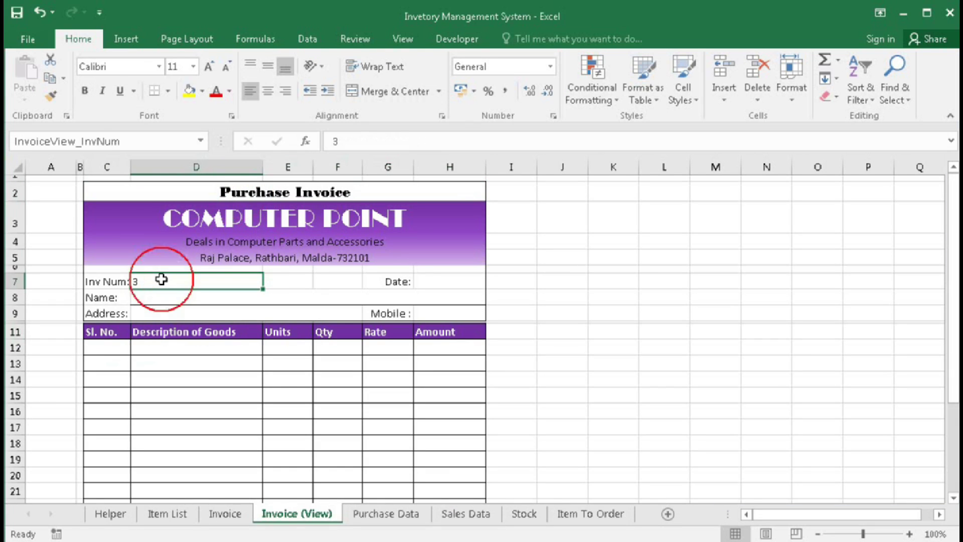
key("alt+F11")
left_click(361, 172)
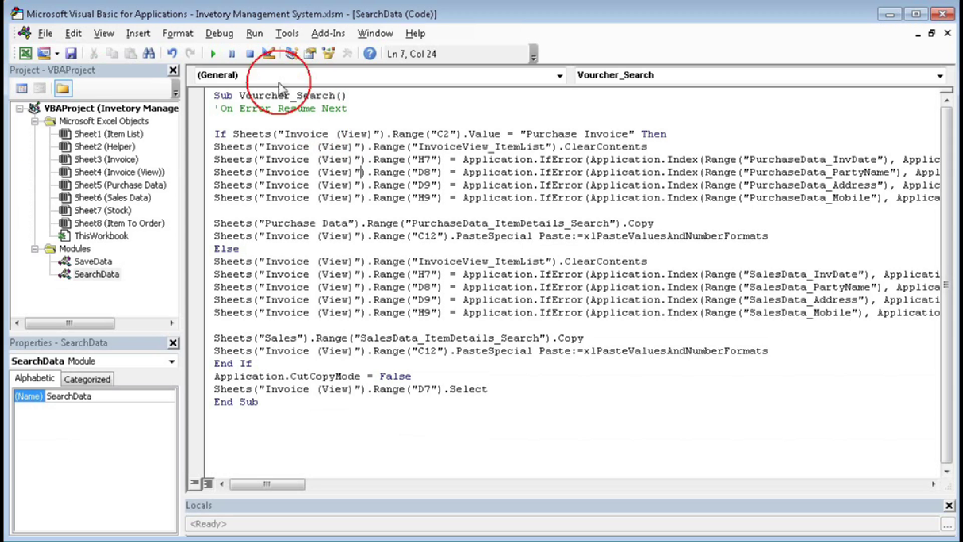
left_click(214, 54)
left_click(516, 532)
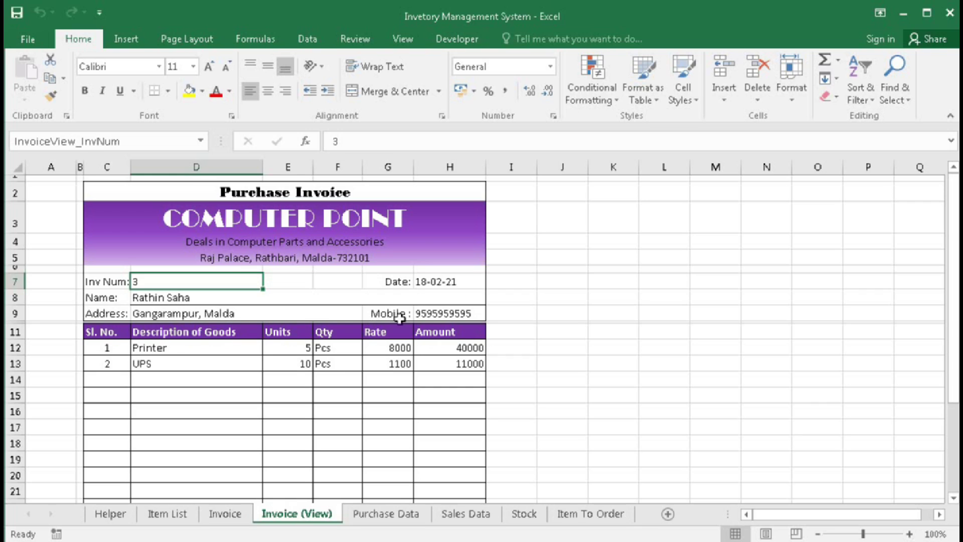
left_click(387, 513)
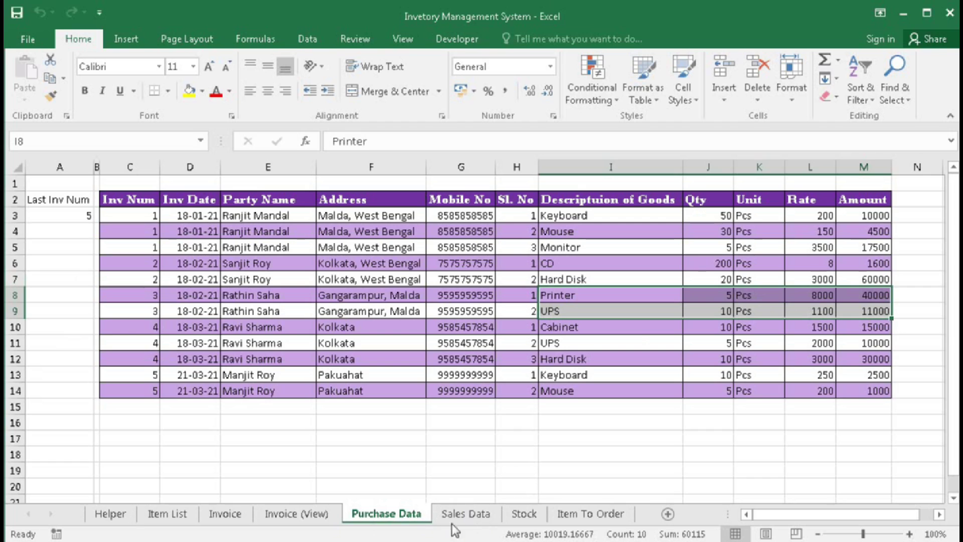
- Review the Sales Data sheet against the macro's sales branch and examine the range that the defined name SalesData_InvNum covers
left_click(466, 514)
key("alt+F11")
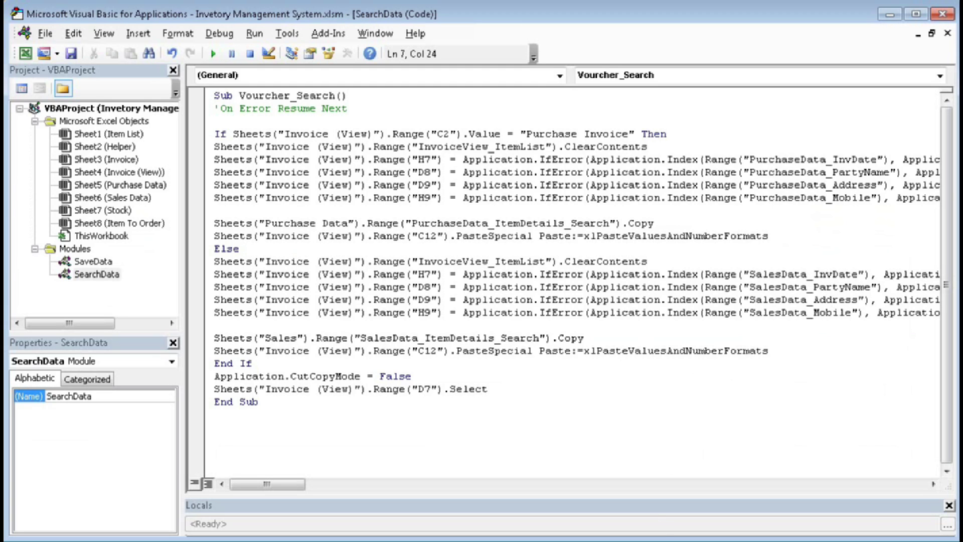
key("alt+F11")
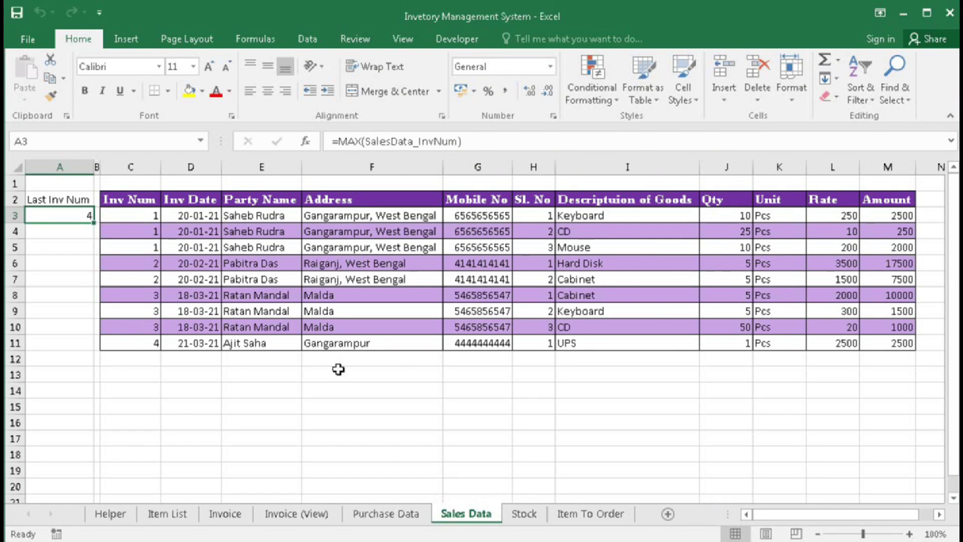
left_click(385, 516)
left_click(466, 514)
left_click(256, 38)
left_click(450, 63)
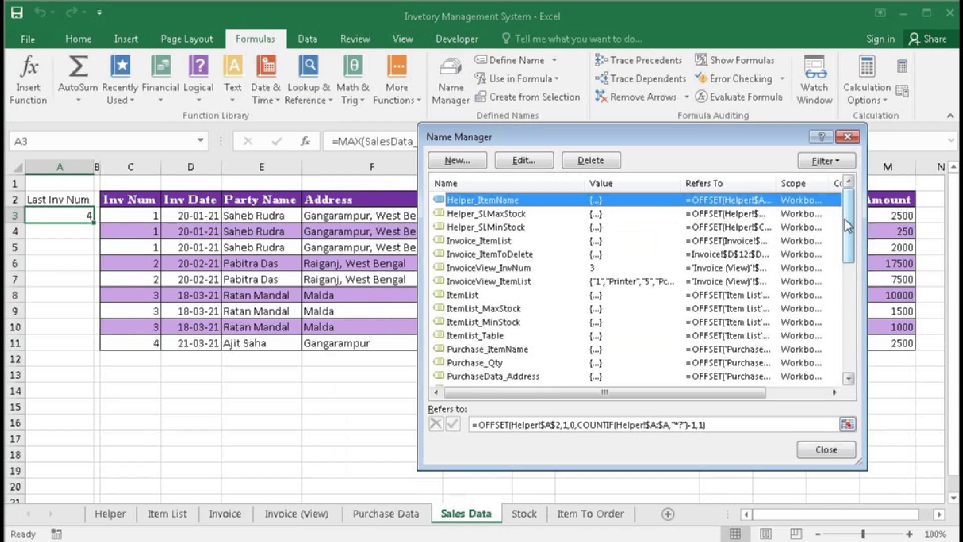
left_click_drag(849, 226, 859, 333)
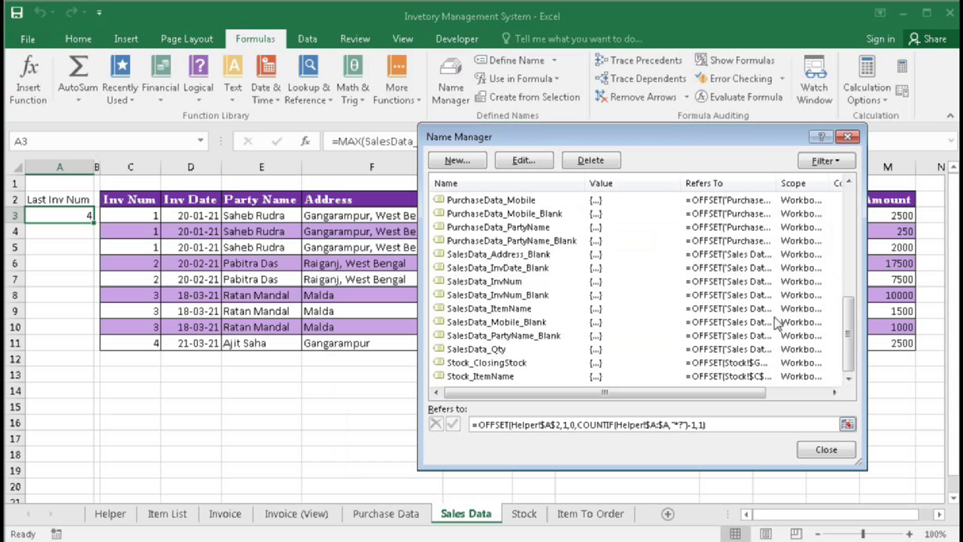
left_click(500, 281)
left_click(533, 426)
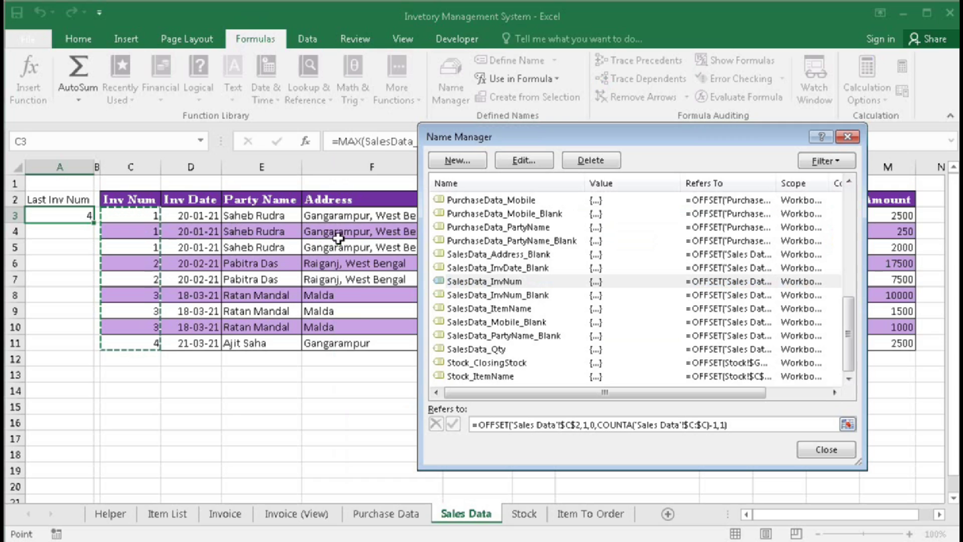
- Define the name SalesData_InvDate as =OFFSET('Sales Data'!$D$2,1,0,COUNTA('Sales Data'!$D:$D)-1,1) and check the range it covers
left_click_drag(624, 130, 682, 128)
left_click(513, 158)
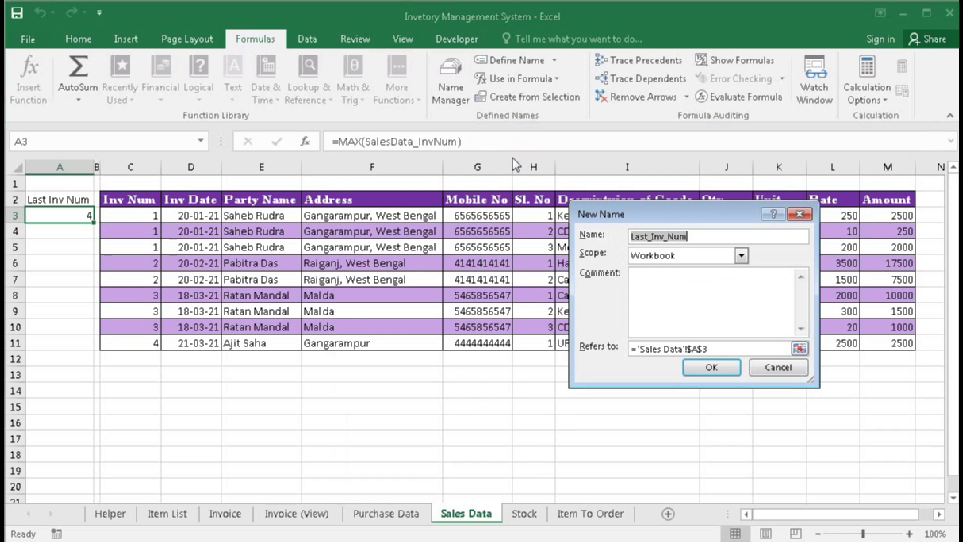
type("SalesData_InvDate")
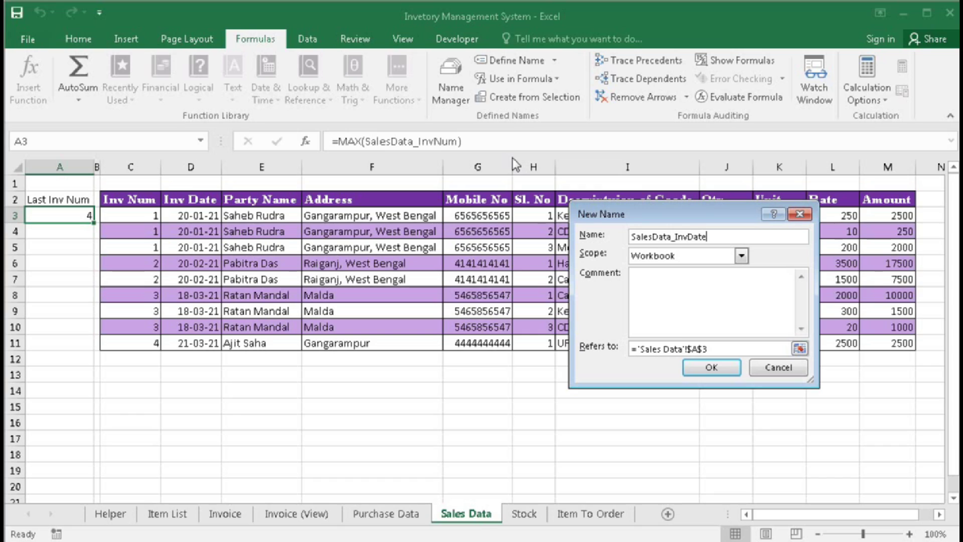
left_click(598, 346)
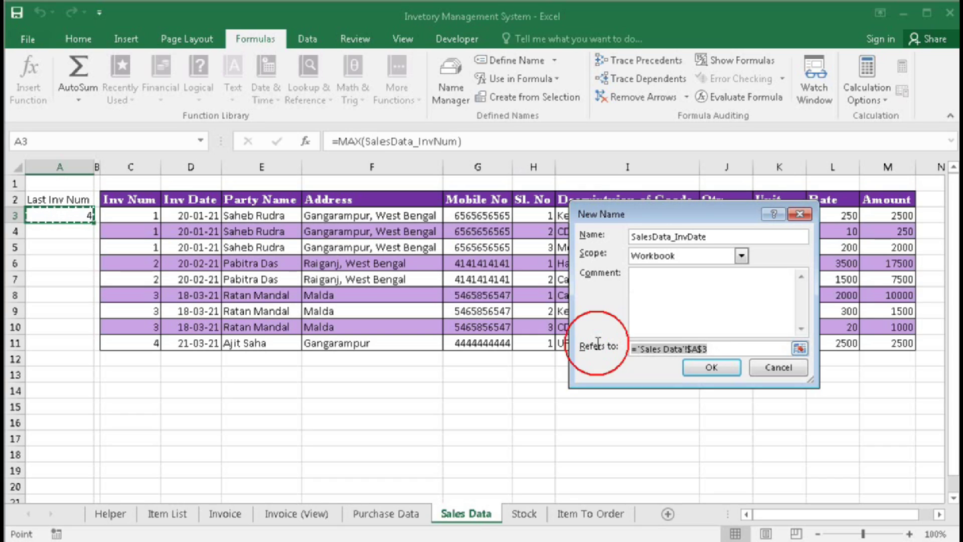
type("=offset")
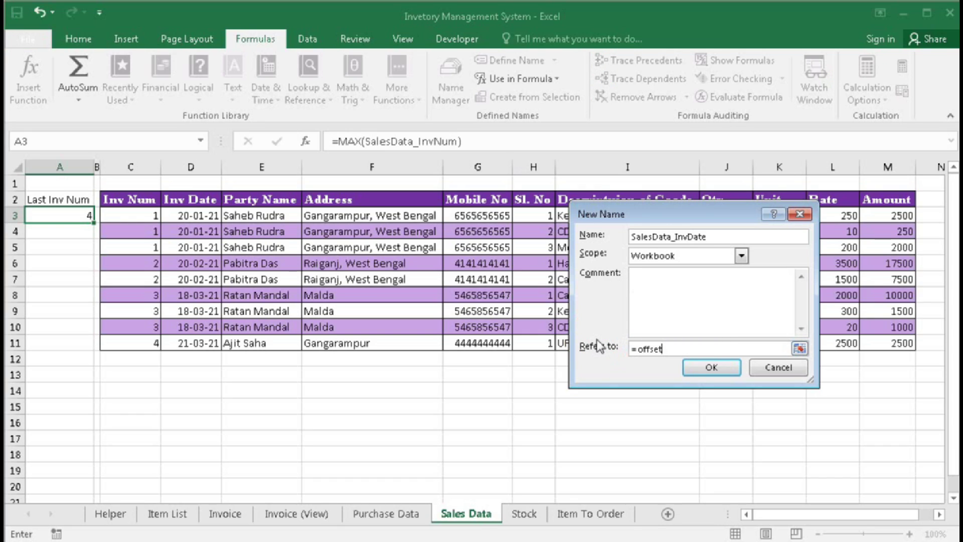
type("(")
left_click(199, 204)
type(",1,0")
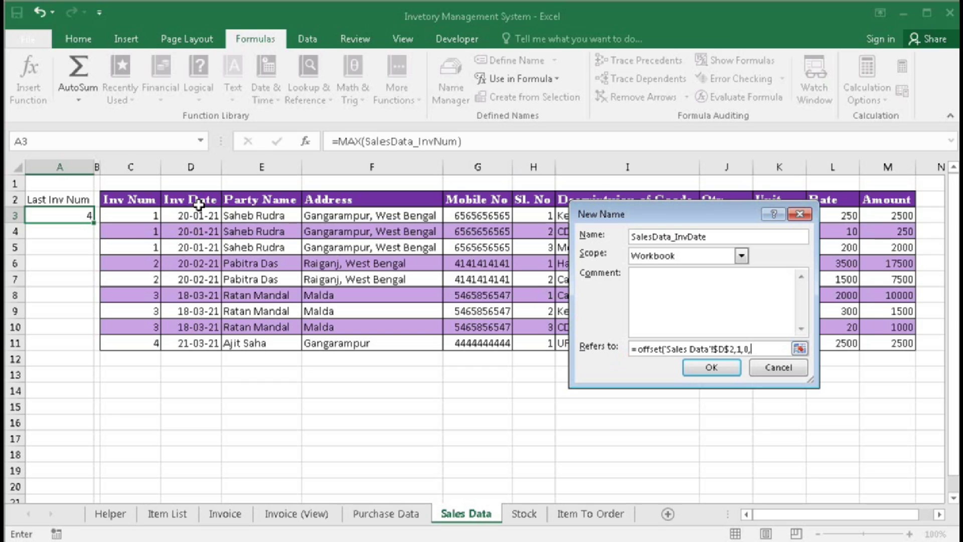
type(",couna")
type("a(")
left_click(191, 167)
type(")-1")
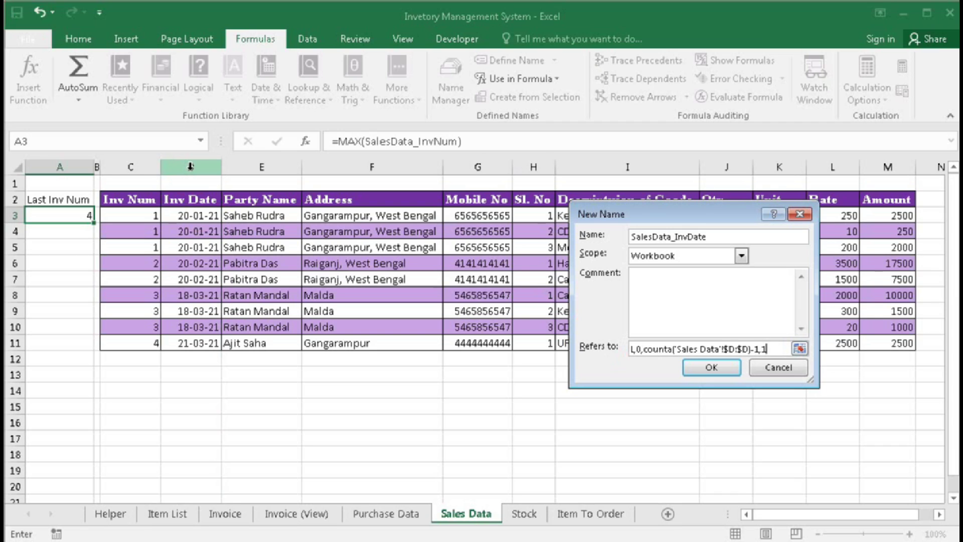
left_click(712, 367)
left_click(608, 419)
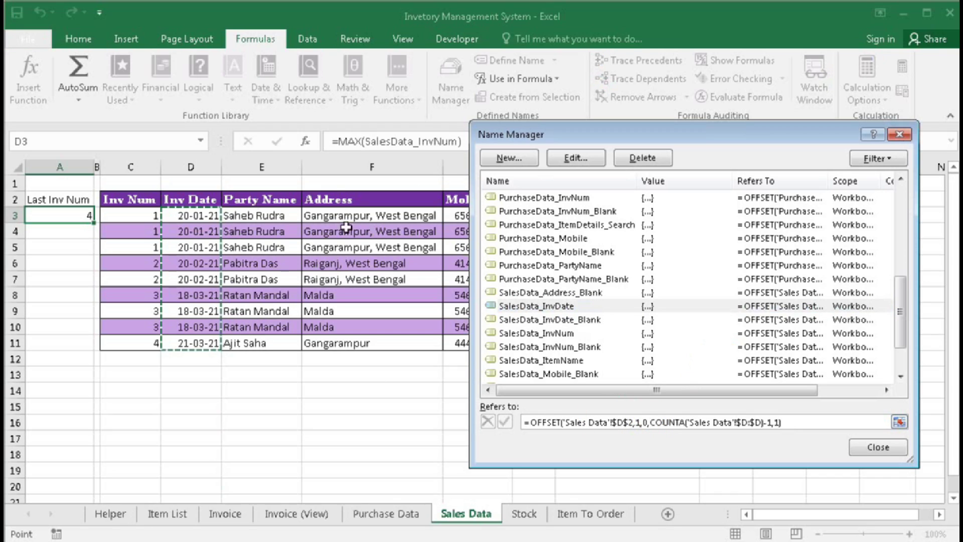
- Define the name SalesData_PartyName as =OFFSET('Sales Data'!$E$2,1,0,COUNTA('Sales Data'!$E:$E)-1,1)
left_click(509, 157)
type("SalesData_L")
type("artyName")
key("Tab")
key("Tab")
key("Tab")
type("=offset(")
left_click(250, 199)
type(",1,0,counta(")
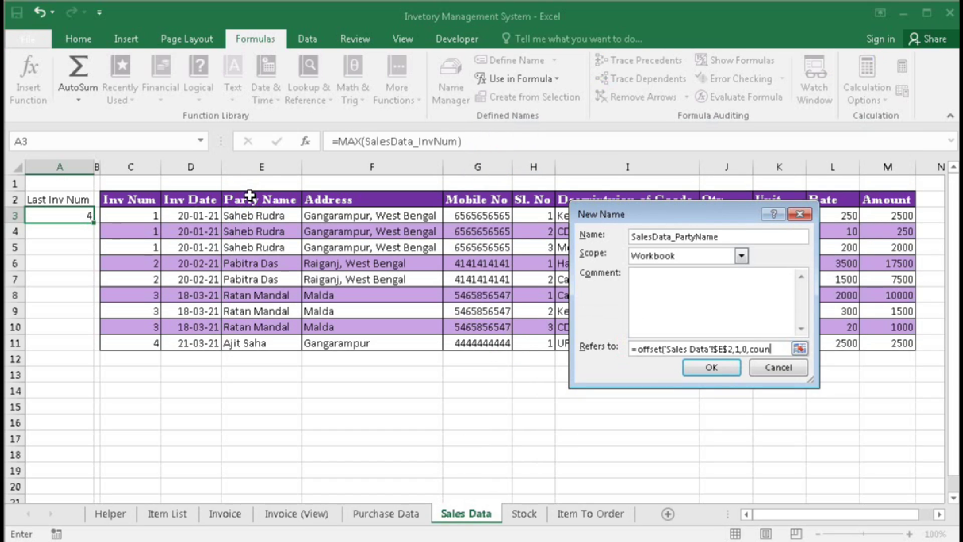
left_click(261, 167)
type(")-1,1)")
key("Return")
- Define the name SalesData_Address as =OFFSET('Sales Data'!$F$2,1,0,COUNTA('Sales Data'!$F:$F)-1,1)
left_click(509, 157)
type("SalesData_Address")
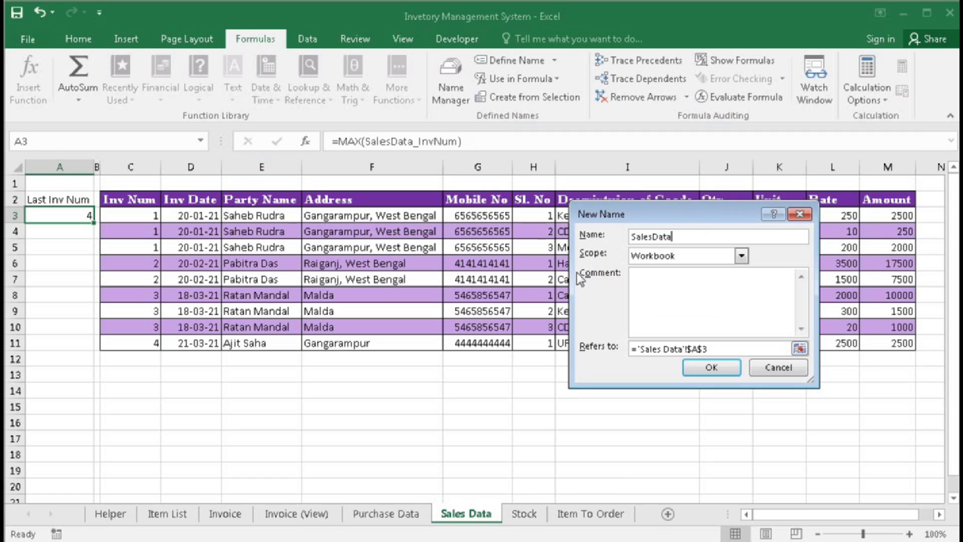
key("Tab")
key("Tab")
key("Tab")
type("=offset(")
left_click(355, 199)
type(",1,0,counta(")
left_click(372, 167)
type(")-1,1)")
key("Return")
- Define the name SalesData_Mobile as =OFFSET('Sales Data'!$G$2,1,0,COUNTA('Sales Data'!$G:$G)-1,1)
left_click(515, 164)
type("SalesData_Mobile")
key("Tab")
key("Tab")
key("Tab")
type("=offset(")
left_click(465, 200)
type(",1,0,counta(")
left_click(477, 167)
type(")-1,1)")
key("Return")
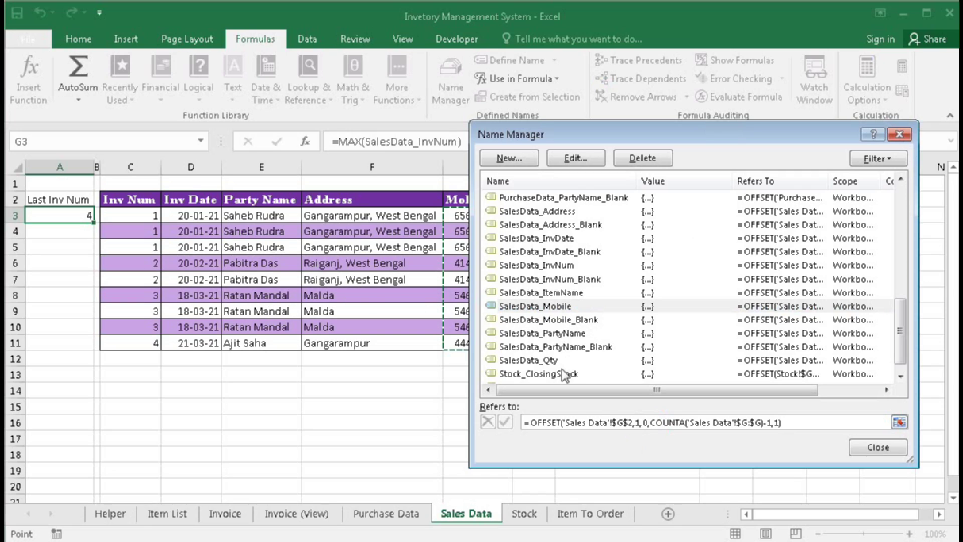
- Check the ranges covered by SalesData_InvNum, SalesData_InvDate, SalesData_PartyName, SalesData_Address and SalesData_Mobile on Sales Data, then close the Name Manager
left_click(547, 265)
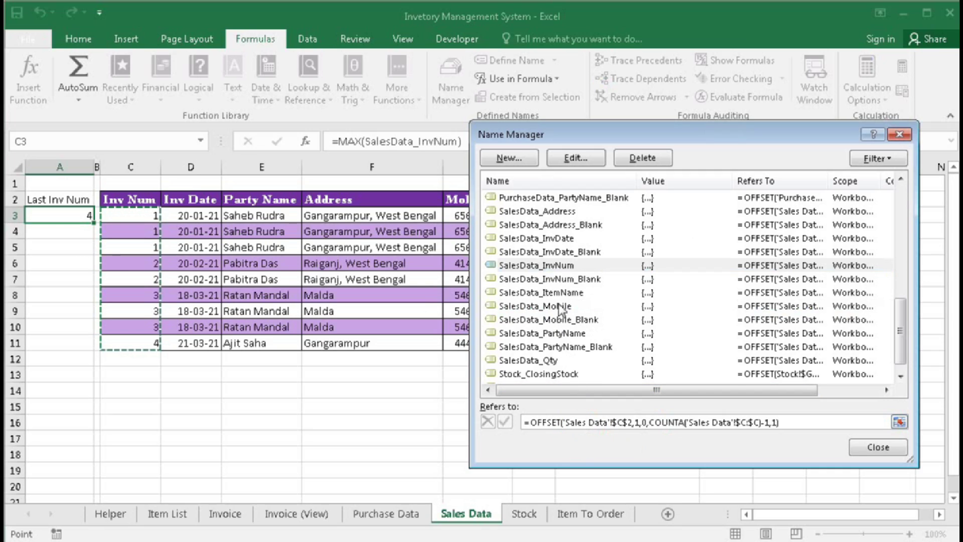
left_click(562, 238)
left_click(594, 421)
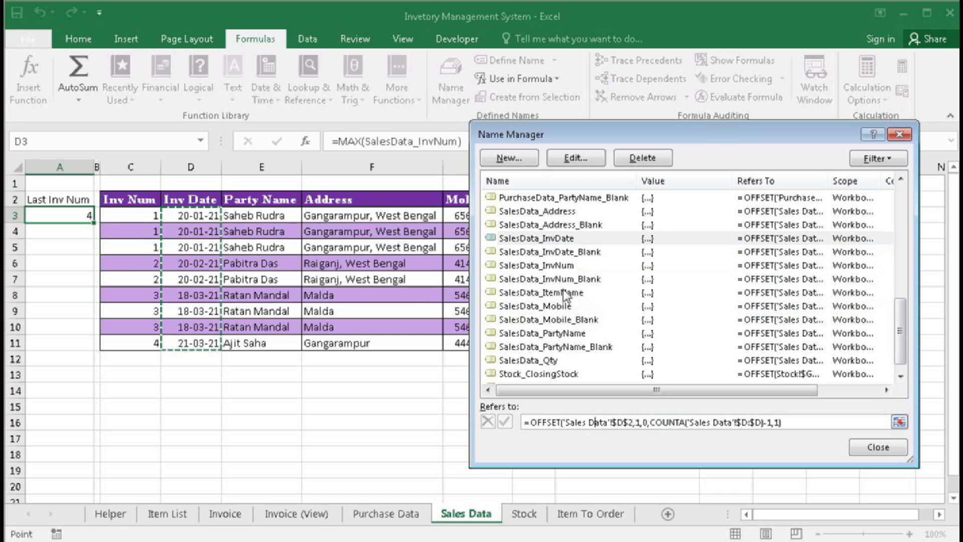
left_click(562, 333)
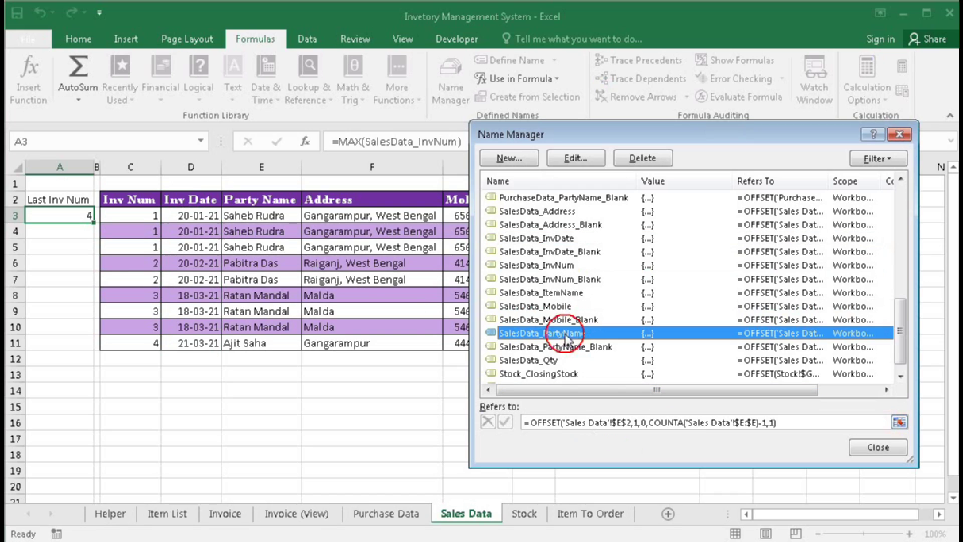
left_click(591, 422)
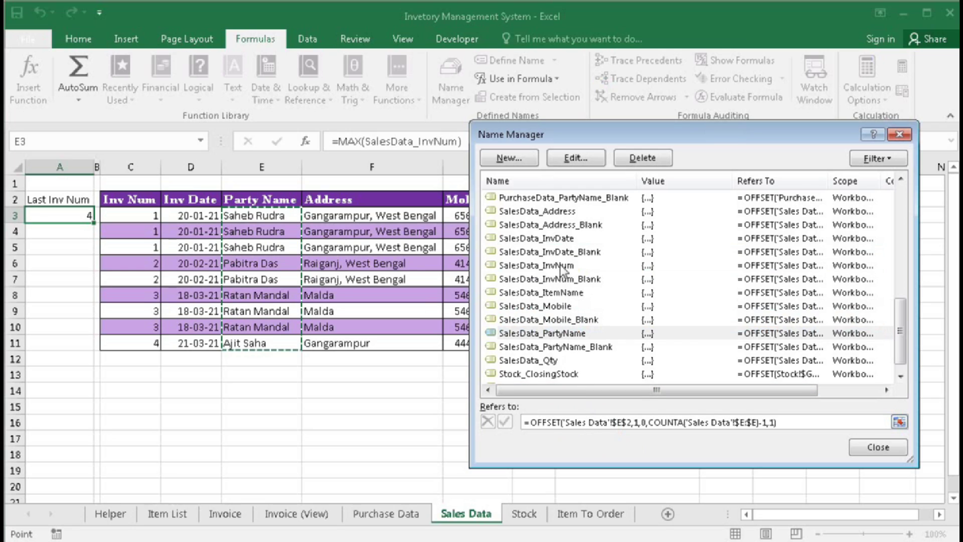
left_click(554, 211)
left_click(612, 422)
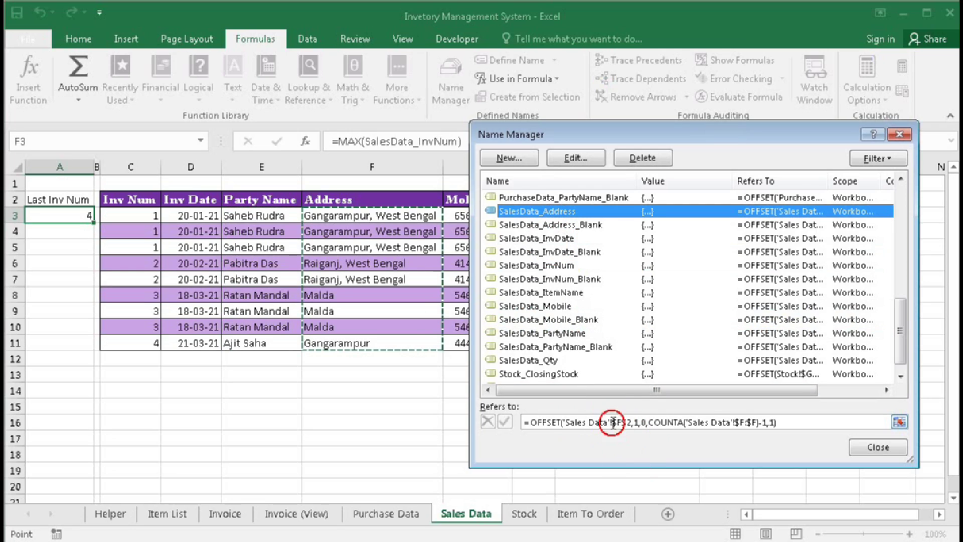
left_click(557, 306)
left_click(578, 423)
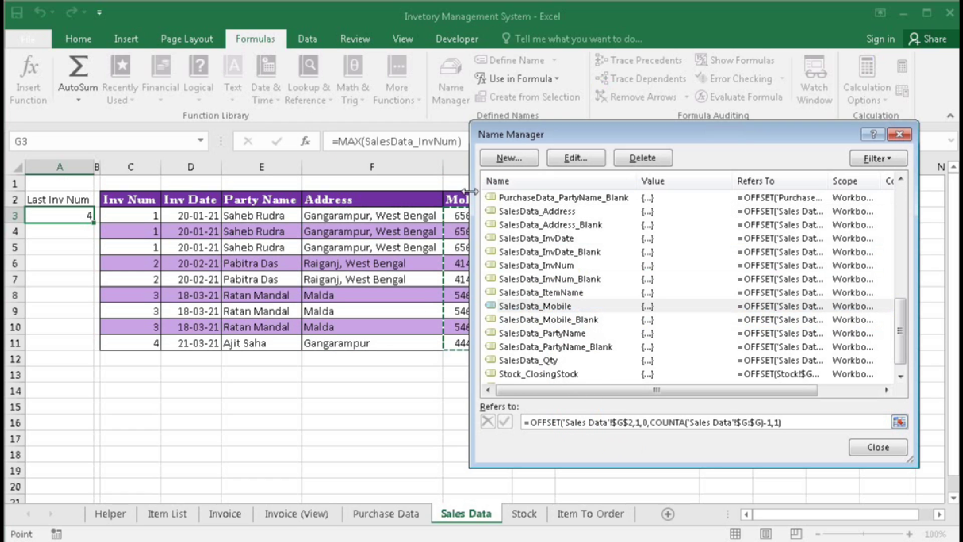
left_click(876, 447)
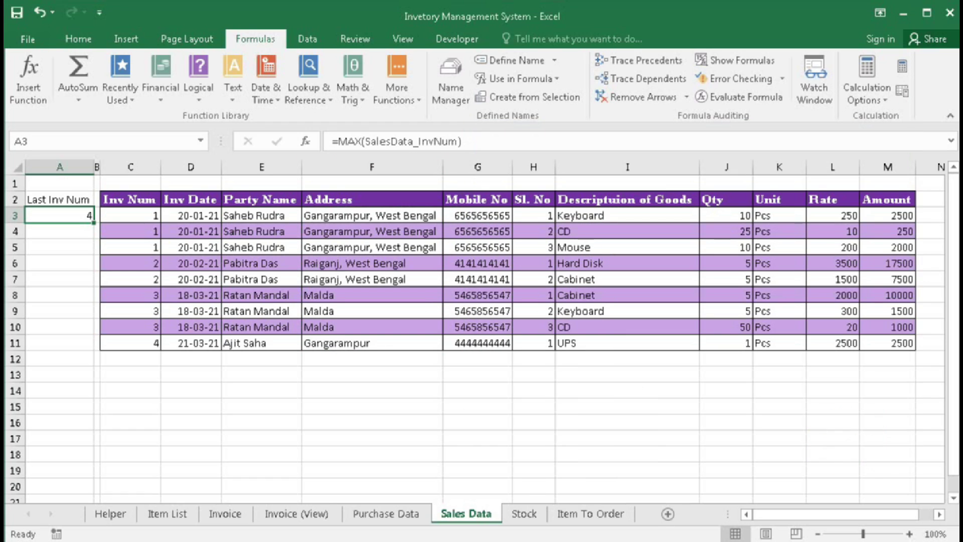
- Start a new workbook-scoped name called SalesData_ItemDetails_Search, copying the range name used in the sales branch of the Vourcher_Search code
key("alt+F11")
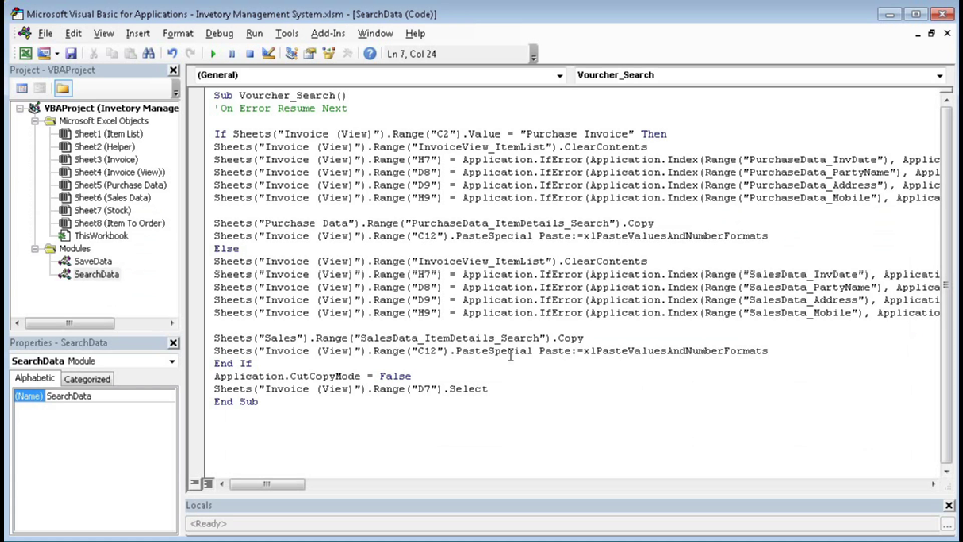
left_click_drag(367, 339, 541, 341)
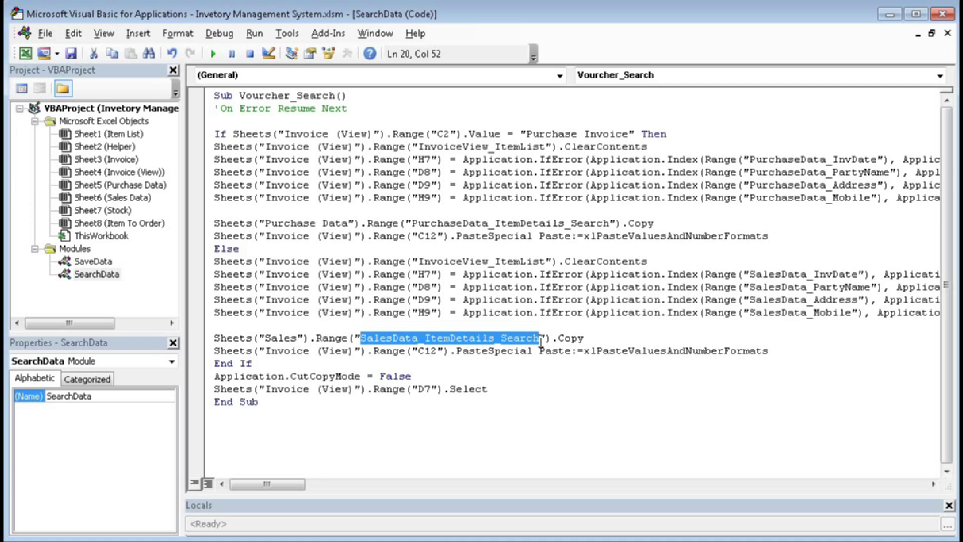
key("alt+F11")
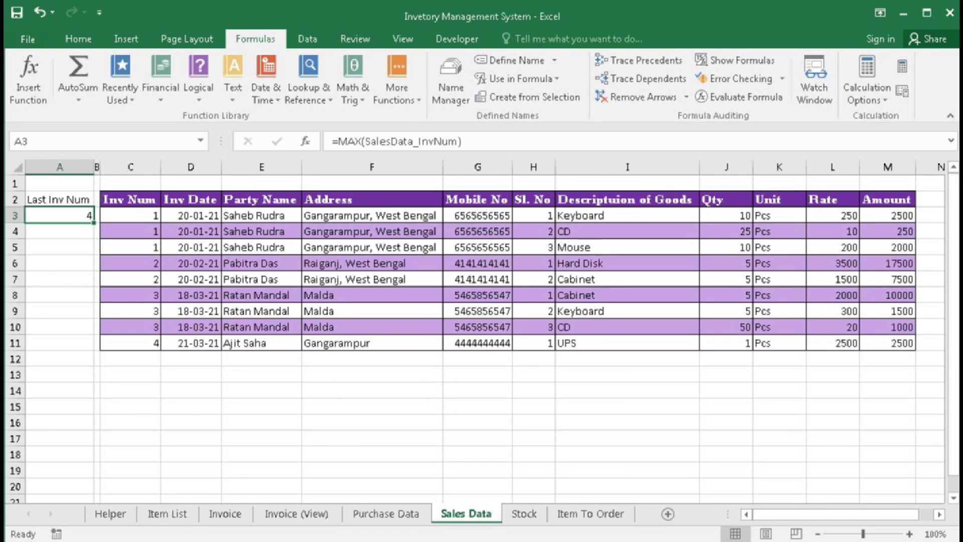
left_click(445, 78)
left_click(517, 161)
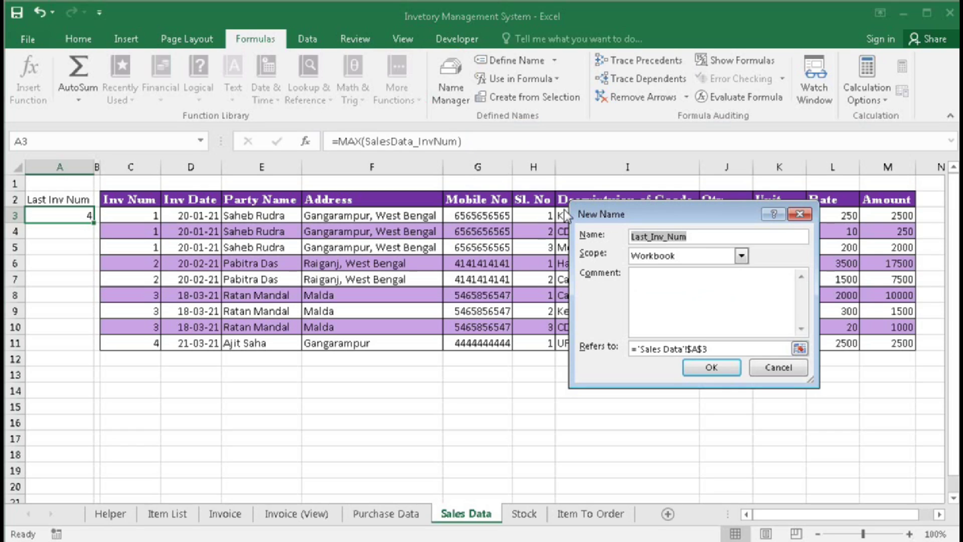
key("ctrl+a")
type("SalesData")
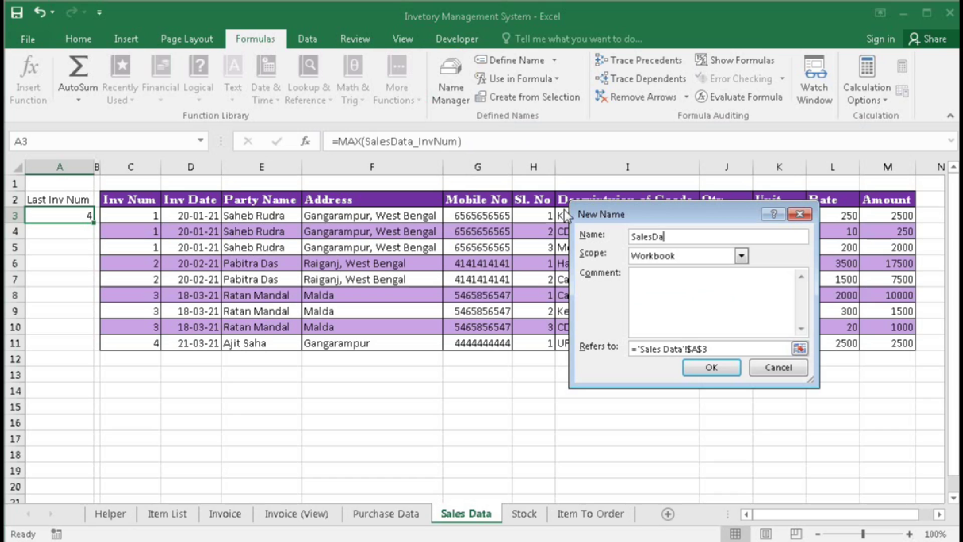
type("_ItemDetails_Search")
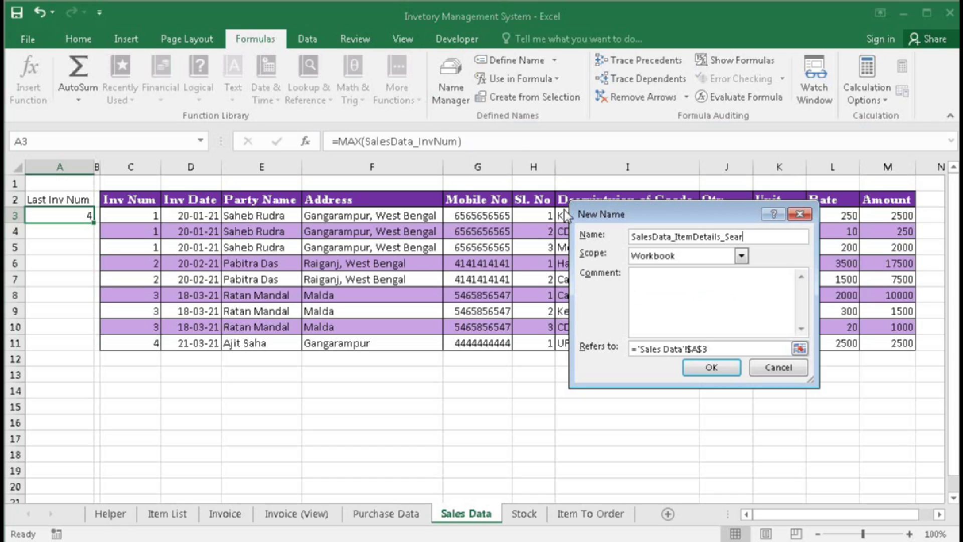
- Begin the name's reference with =offset('Sales Data'!$H$2, using the Sl. No header cell as the starting point
left_click_drag(712, 349, 513, 345)
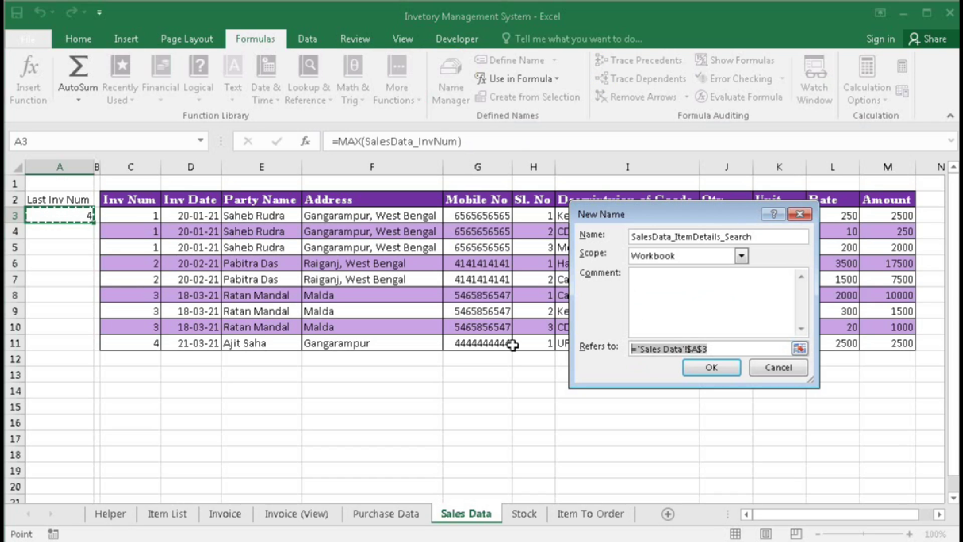
type("=o")
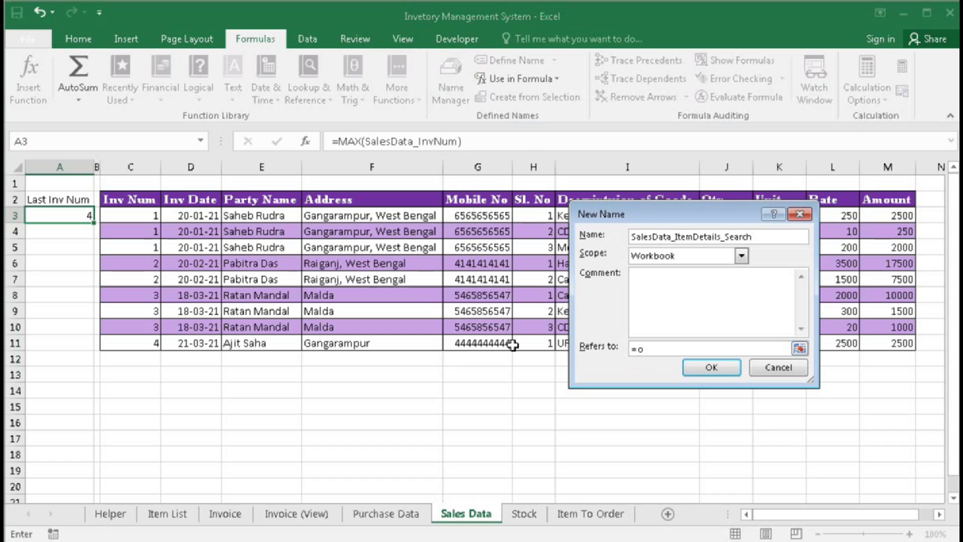
type("ffset(")
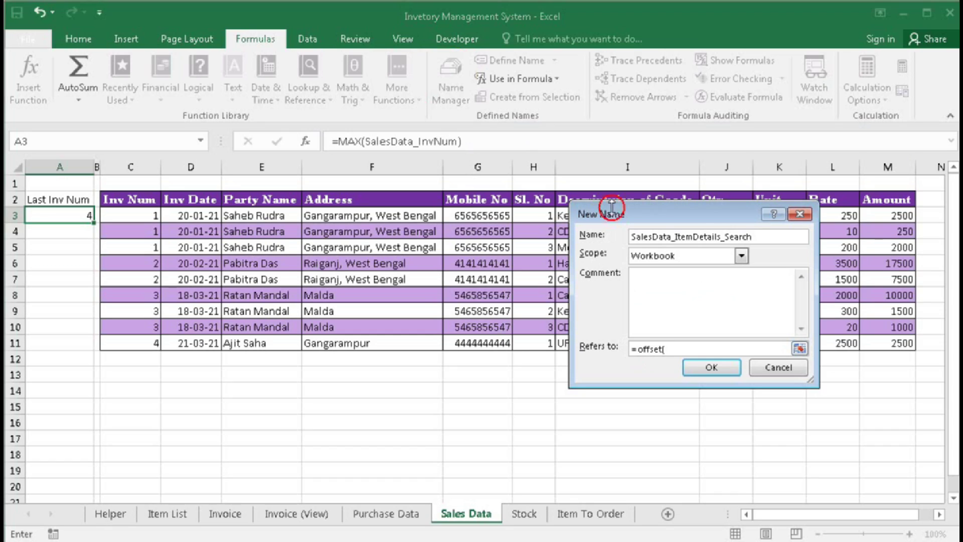
left_click(352, 215)
left_click_drag(641, 225, 371, 215)
left_click_drag(461, 212, 401, 197)
left_click(537, 200)
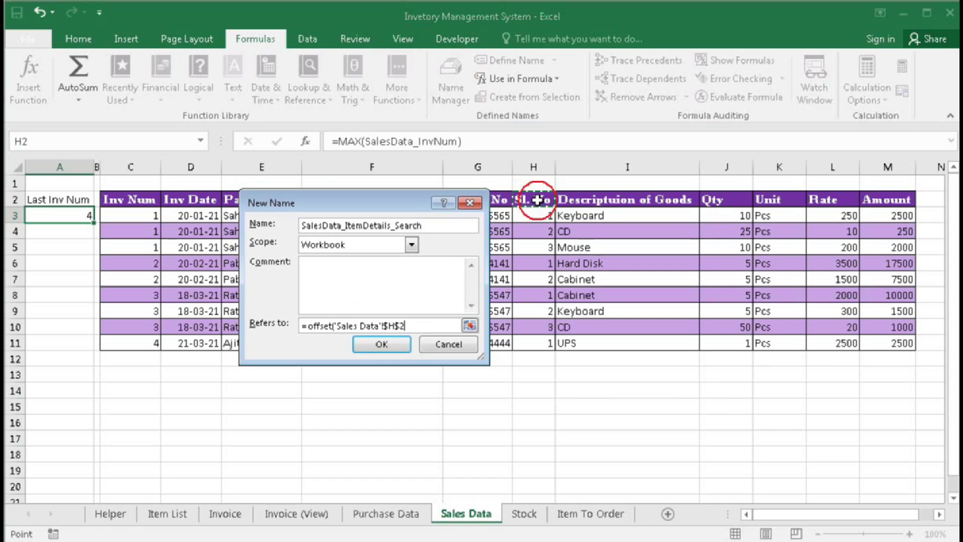
type(",")
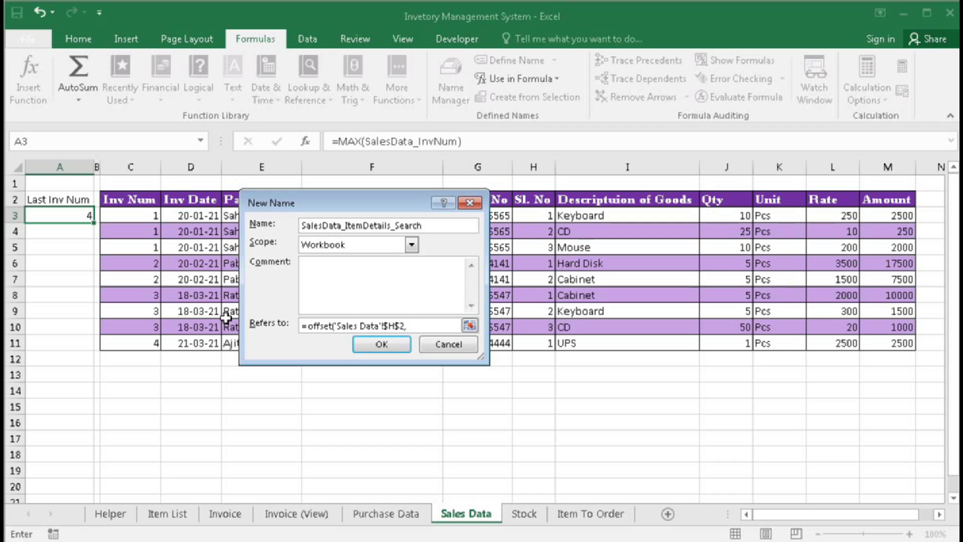
- Add match(invoiceView_InvNum,SalesData_InvNum,0) as the OFFSET rows argument in the SalesData_ItemDetails_Search reference
type("match(invoiceView_InvNum")
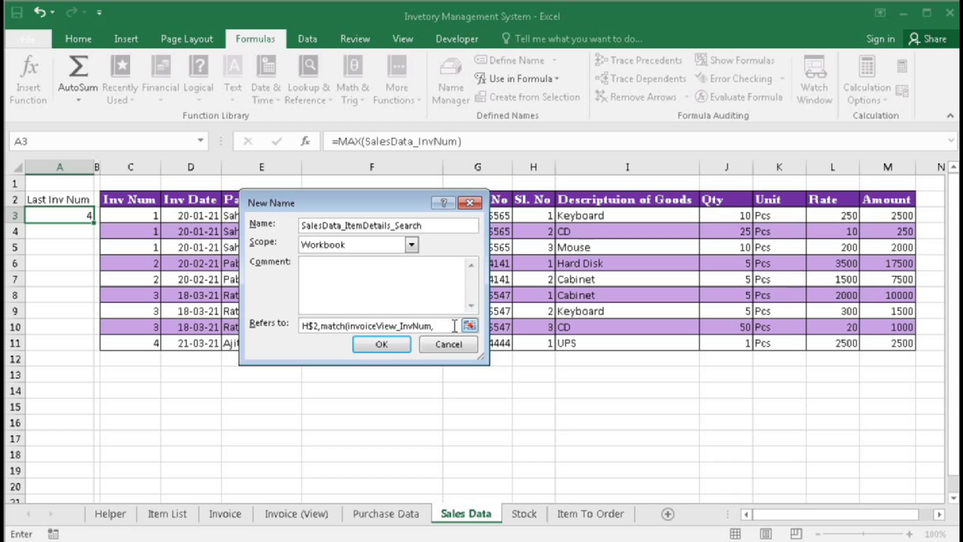
type(",SalesD")
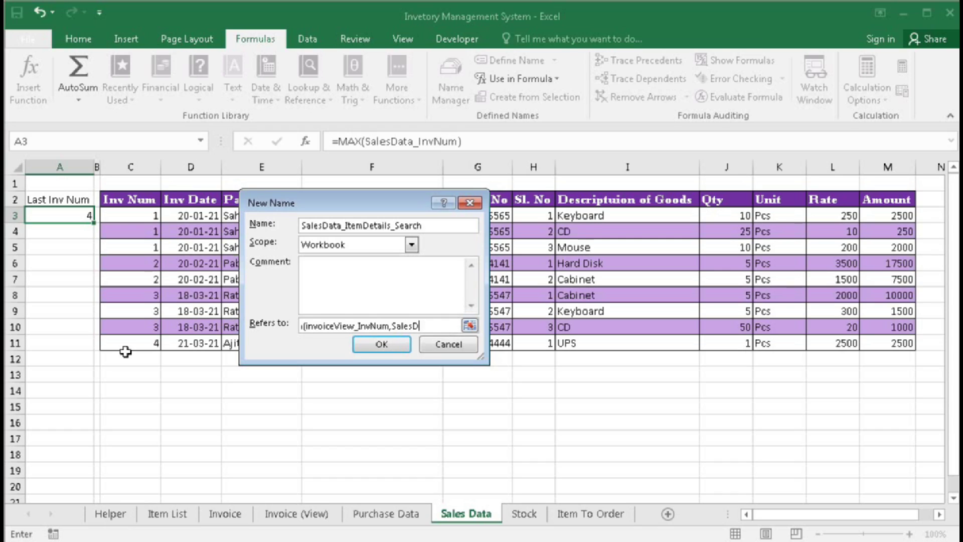
type("ata_InvNum")
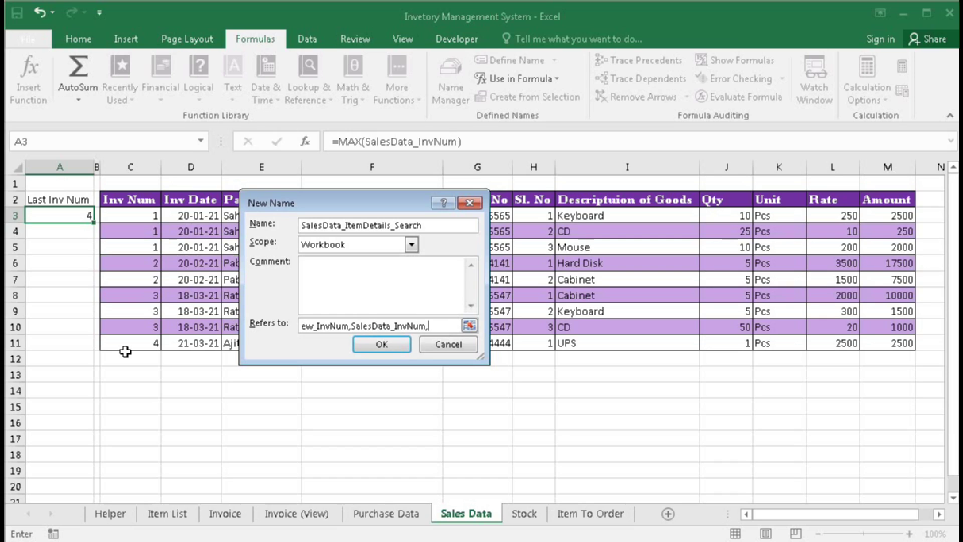
type(",0),")
- Append a countif over SalesData_InvNum as the next OFFSET argument and begin its criteria
type("countif(Sale")
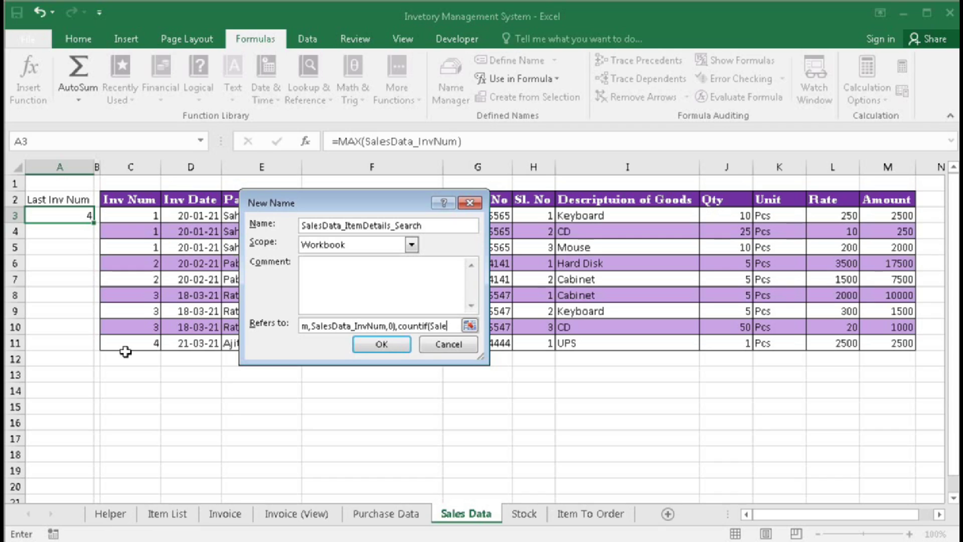
type("ata_I")
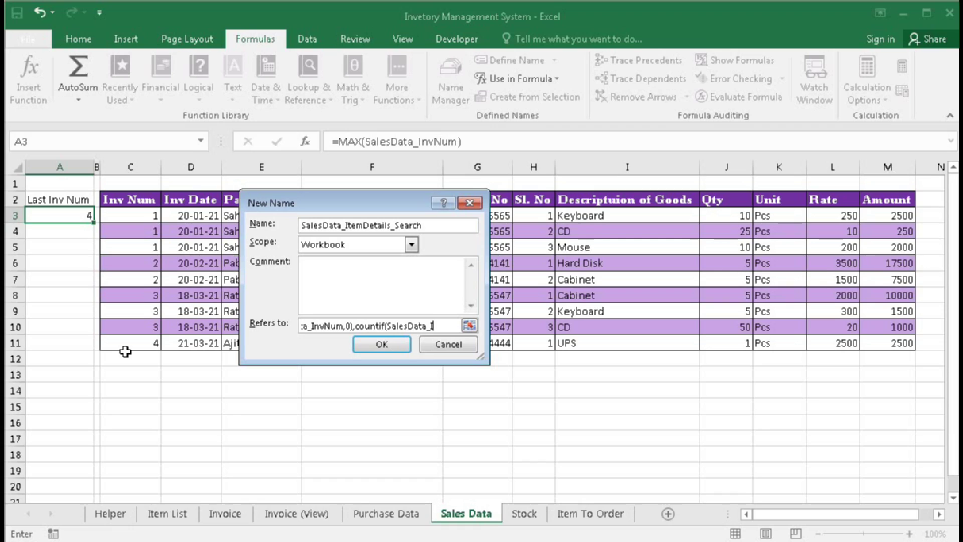
type("nvNum,In")
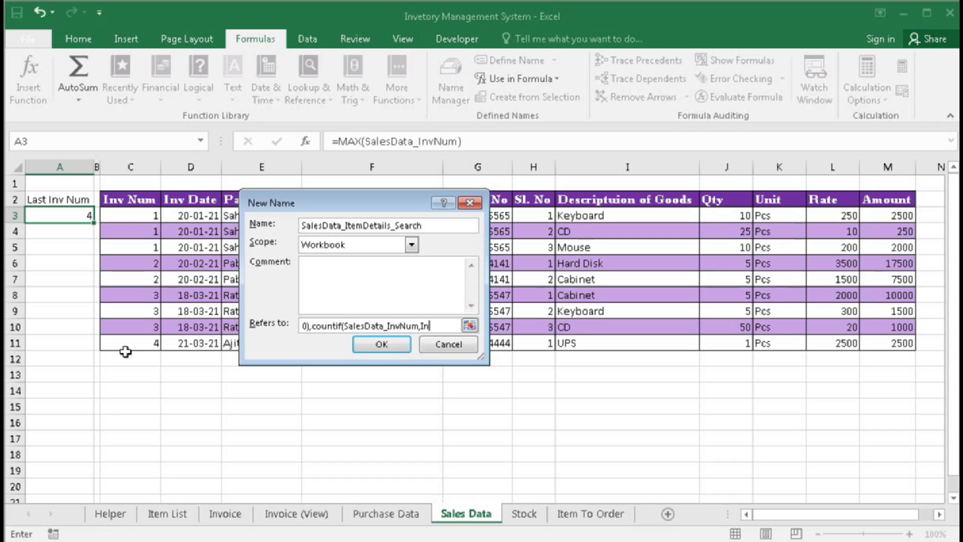
- Finish the SalesData_ItemDetails_Search reference with COUNTIF(SalesData_InvNum,InvoiceView_InvNum) as height and 6 as width, and create the name
type("ew_I")
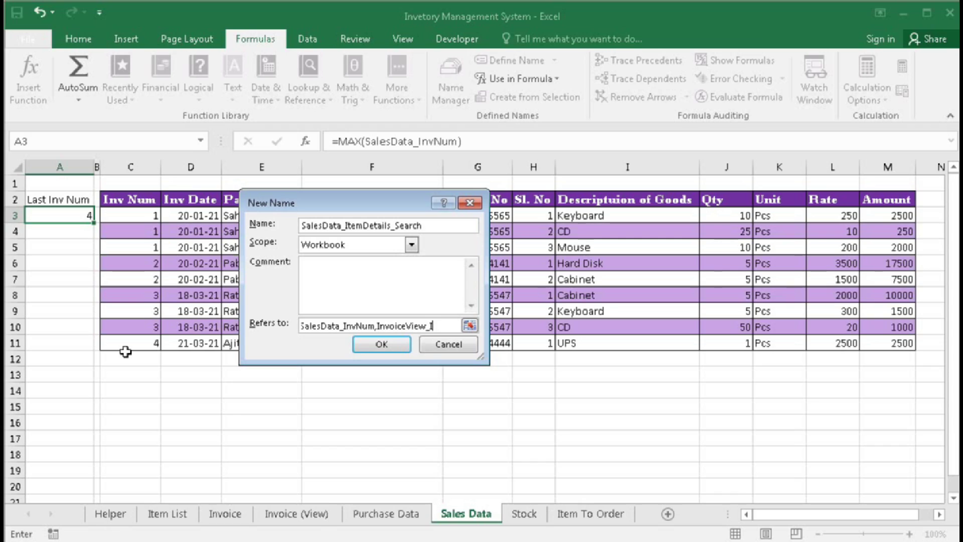
type("nvNum),6")
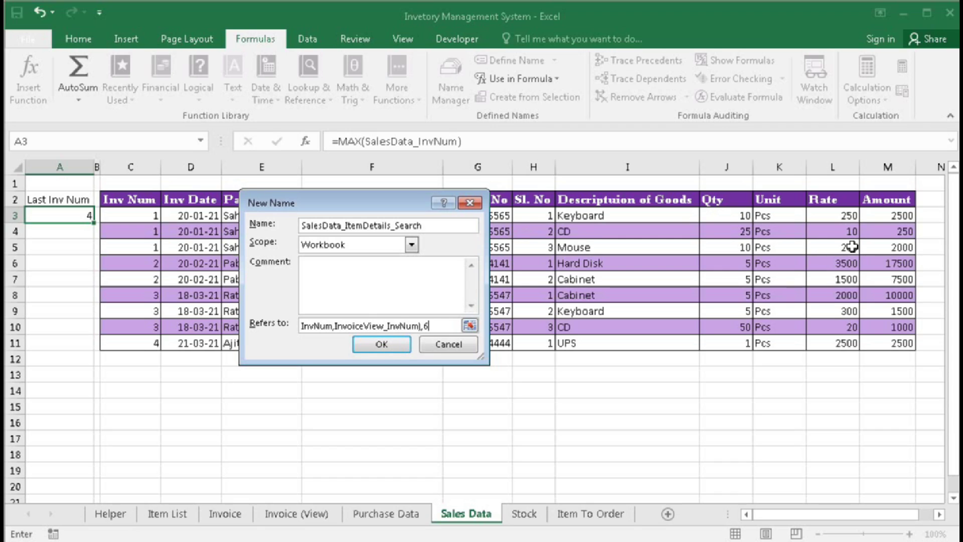
left_click(391, 345)
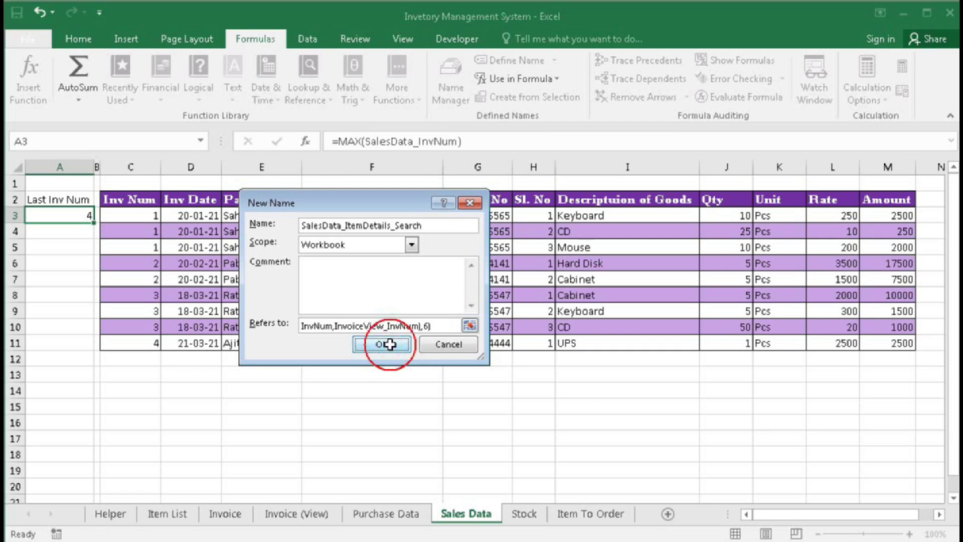
- Inspect the range and formula arguments of the defined name SalesData_ItemDetails_Search against the sales table
left_click(394, 119)
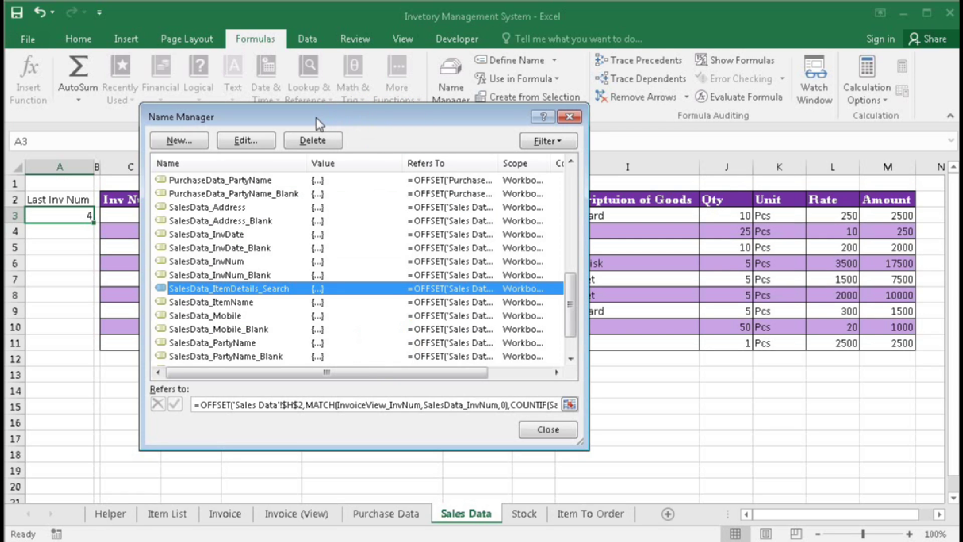
left_click_drag(318, 118, 236, 123)
left_click(315, 408)
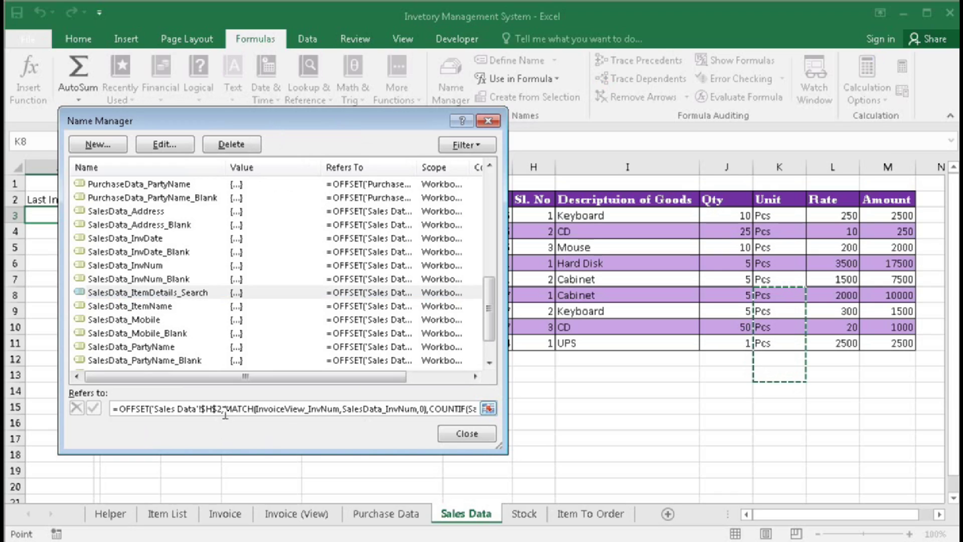
left_click_drag(320, 410, 442, 407)
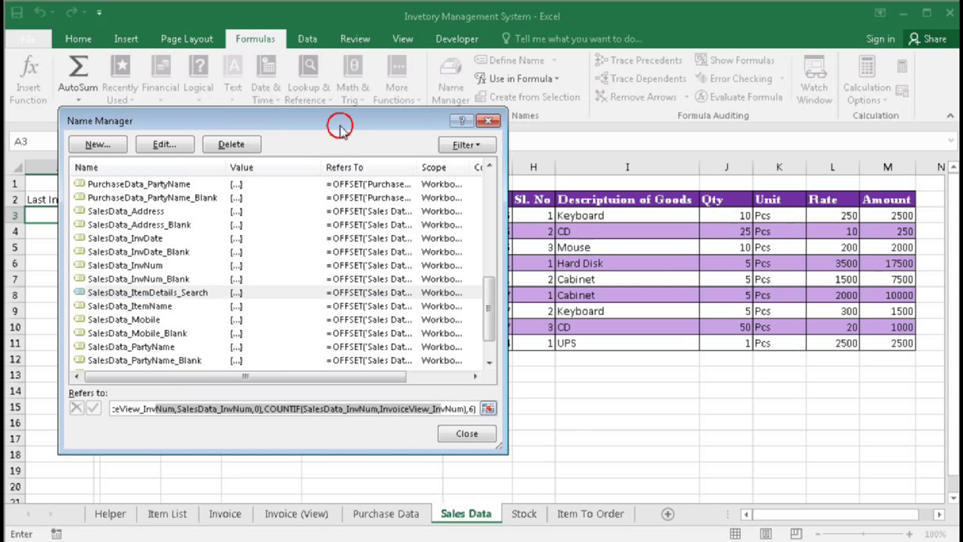
left_click_drag(333, 121, 507, 89)
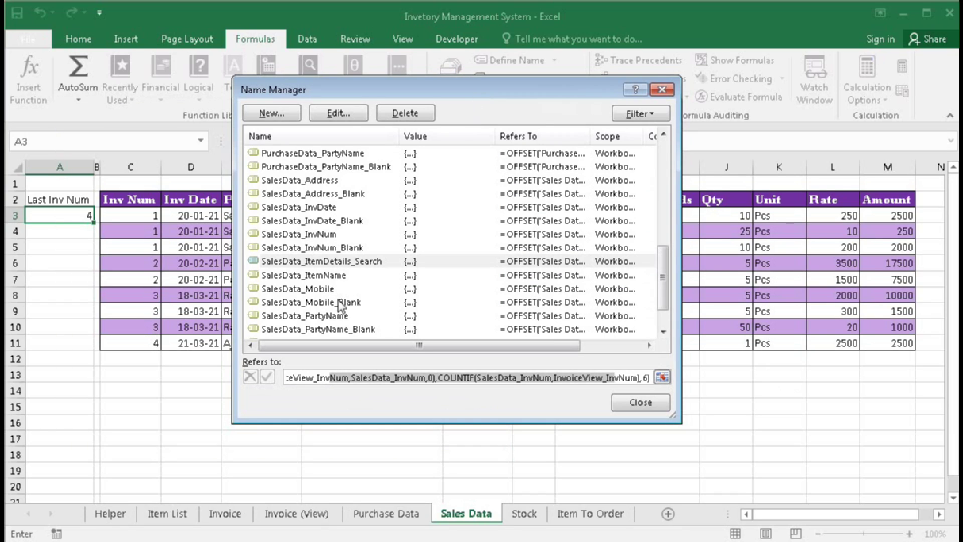
left_click_drag(484, 93, 342, 86)
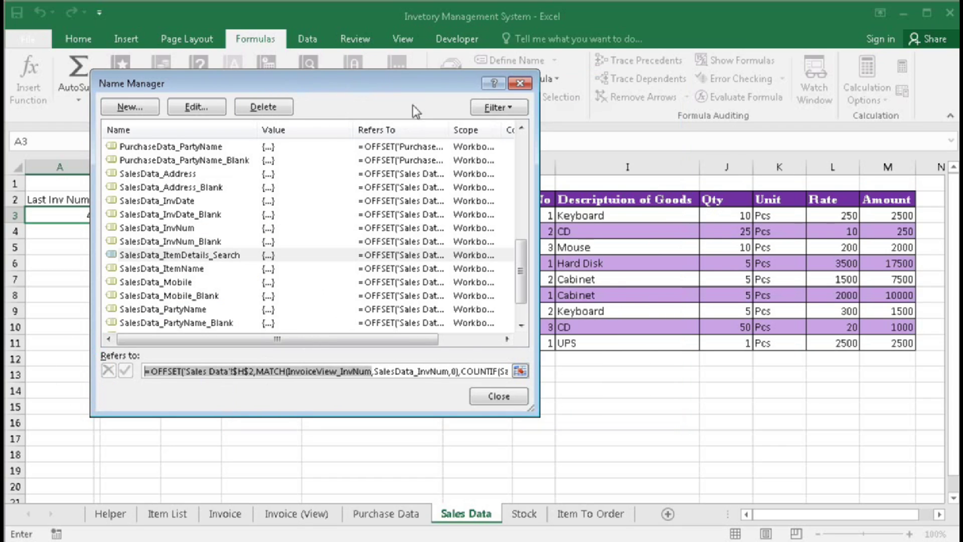
left_click_drag(327, 82, 267, 79)
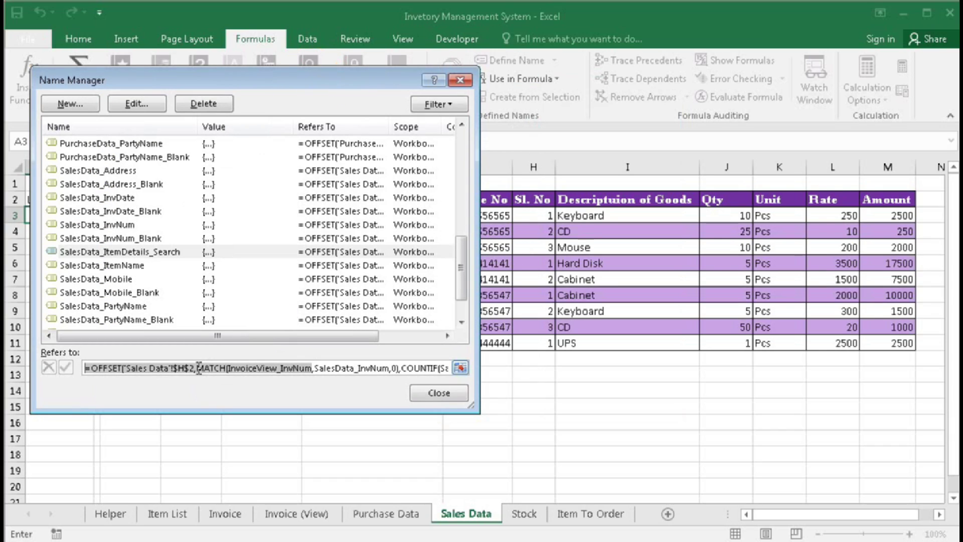
- Insert a column offset of 0 between the MATCH and COUNTIF arguments of SalesData_ItemDetails_Search and save the reference
left_click(227, 368)
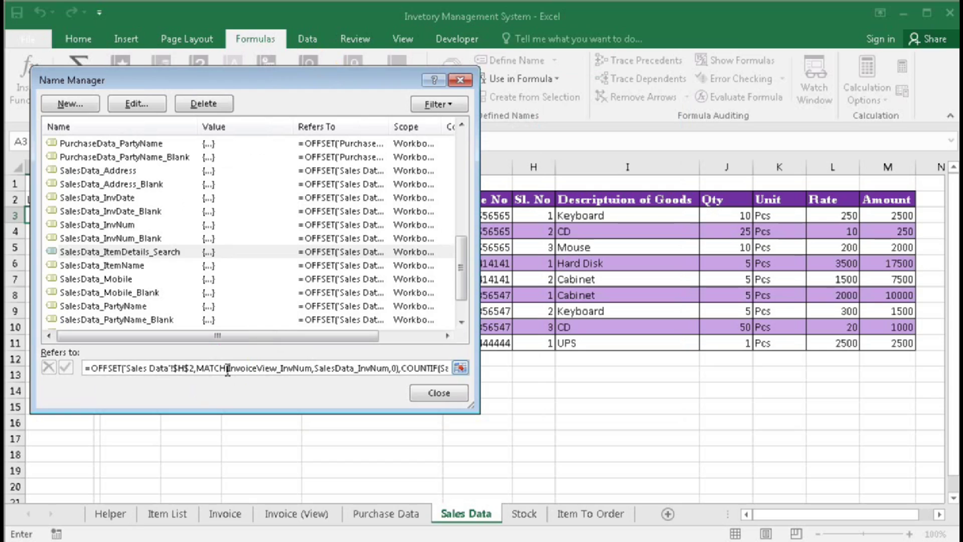
type(",0")
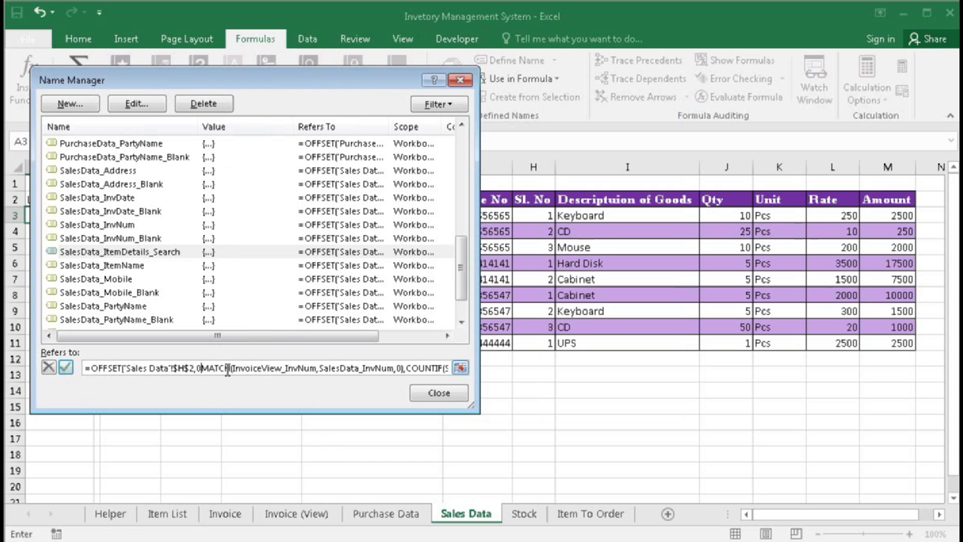
key("BackSpace")
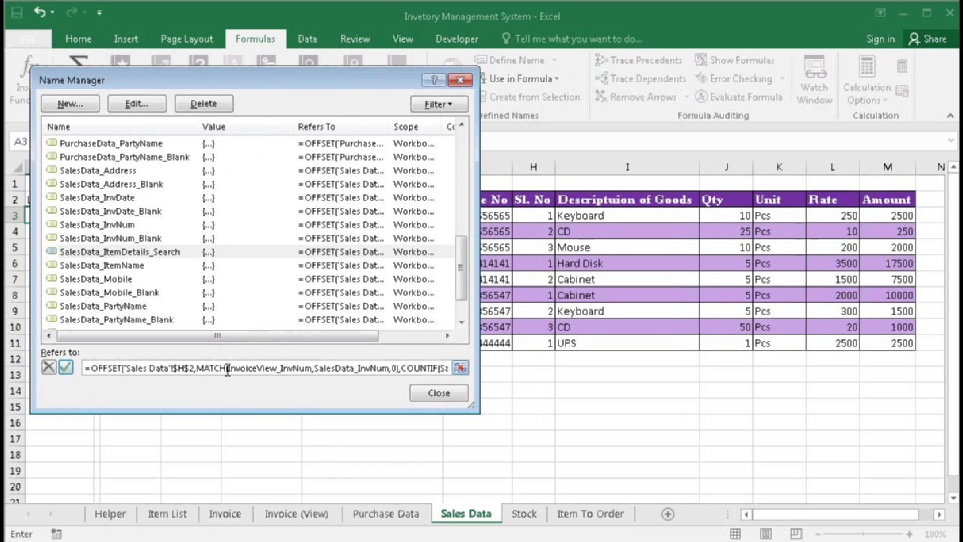
left_click_drag(196, 369, 387, 367)
left_click(418, 368)
type("0,")
left_click_drag(421, 365, 494, 366)
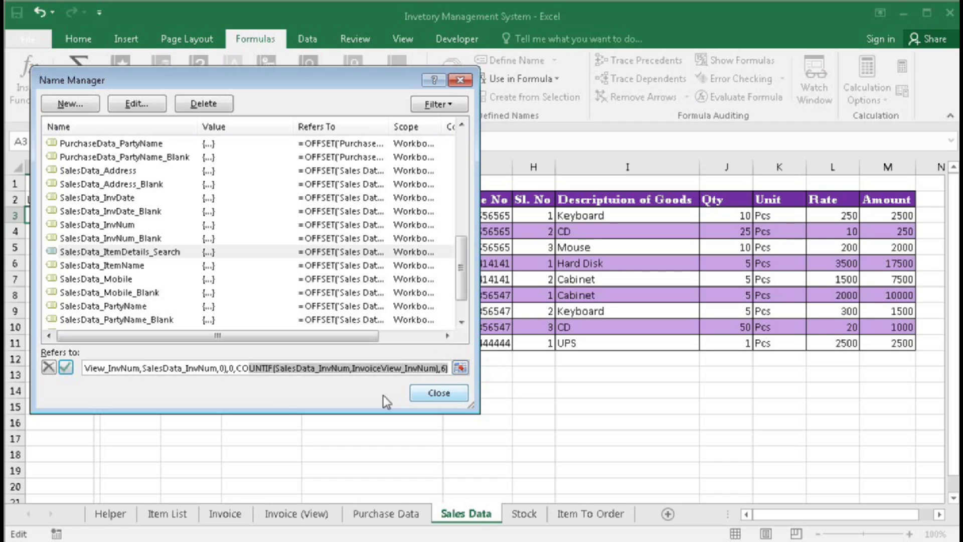
left_click(256, 370)
left_click_drag(237, 369, 431, 372)
left_click(66, 368)
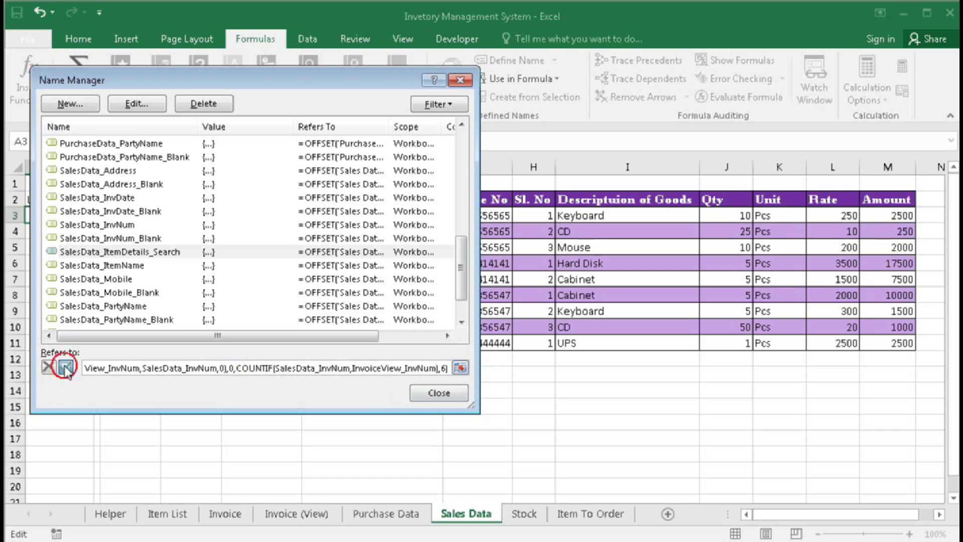
- Preview the cells covered by the corrected SalesData_ItemDetails_Search reference and close the list of defined names
left_click(149, 368)
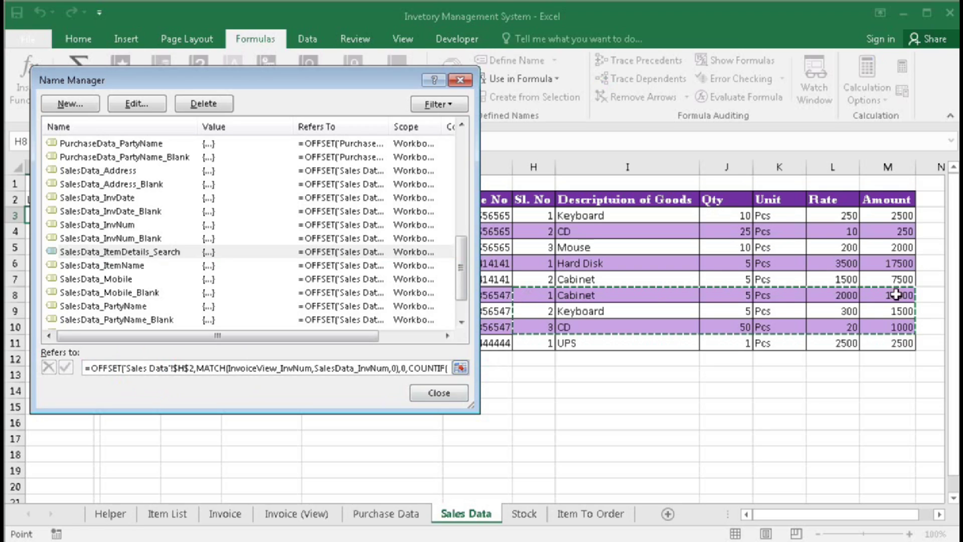
left_click(397, 65)
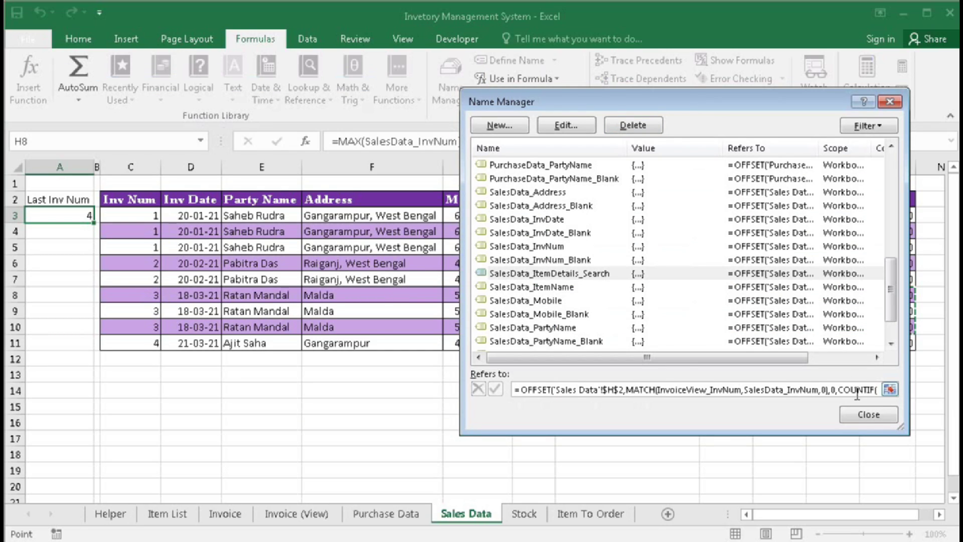
left_click(868, 414)
- Set the invoice number on the Invoice (View) sheet to 4 and return to the Sales Data sheet
left_click(290, 517)
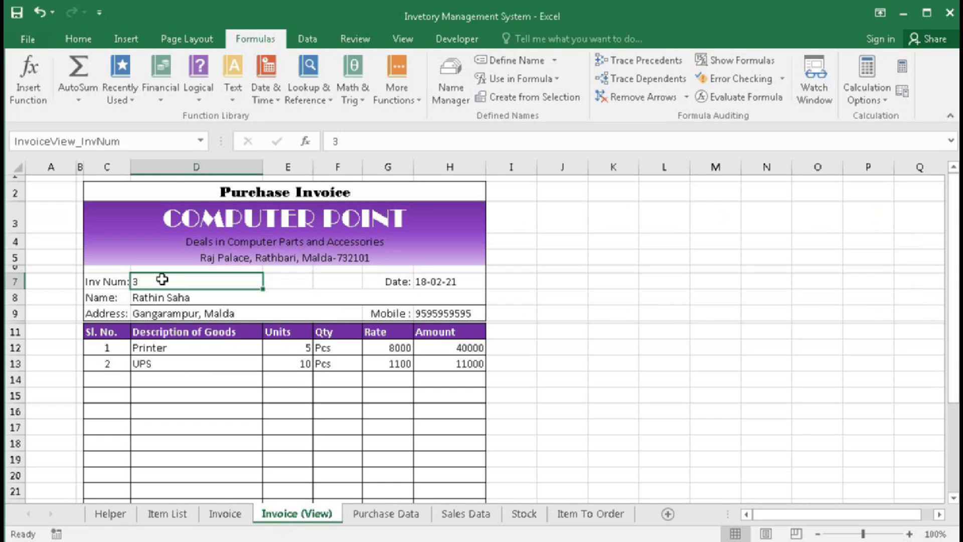
type("4")
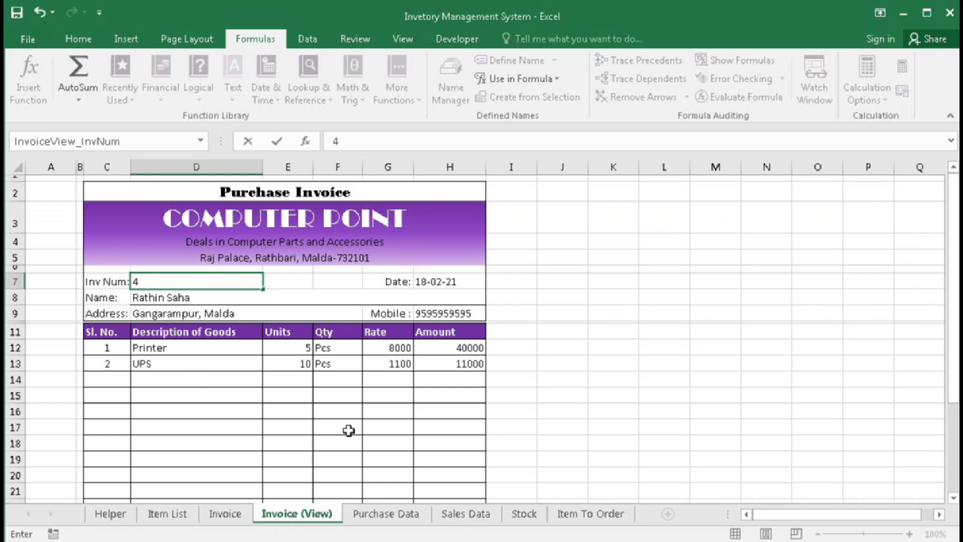
left_click(459, 518)
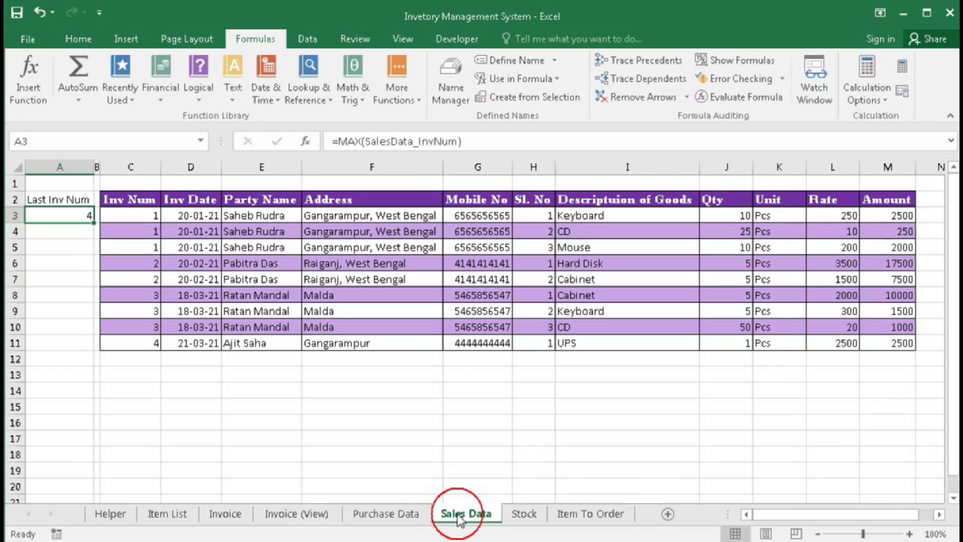
- Check which sales rows the name SalesData_ItemDetails_Search covers for invoice number 4
left_click(450, 75)
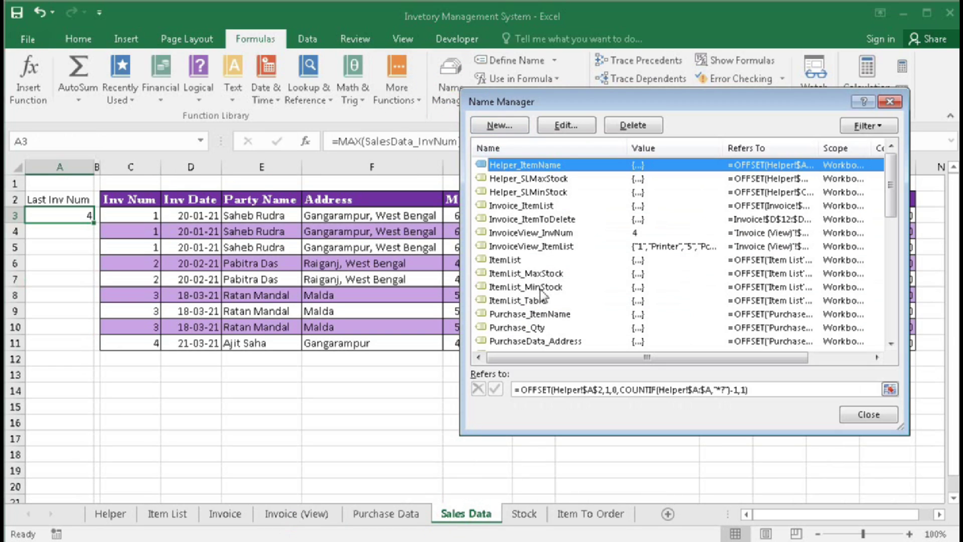
left_click(887, 200)
left_click_drag(887, 200, 888, 279)
left_click(586, 301)
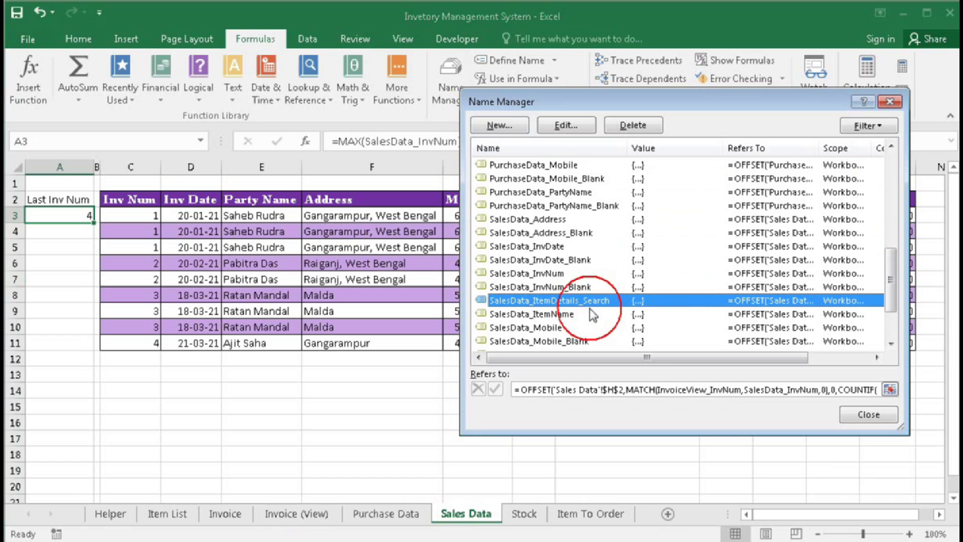
left_click(612, 106)
left_click_drag(612, 107, 249, 96)
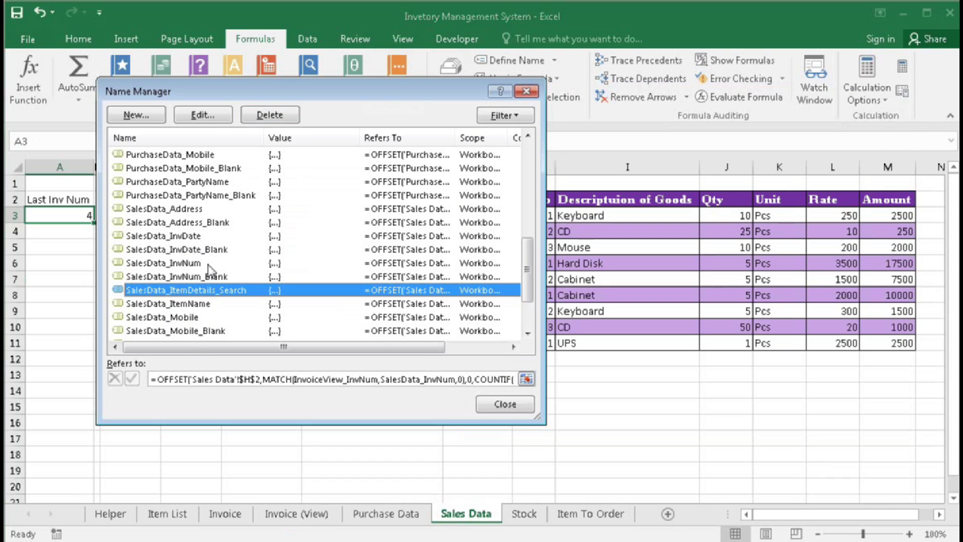
left_click(268, 379)
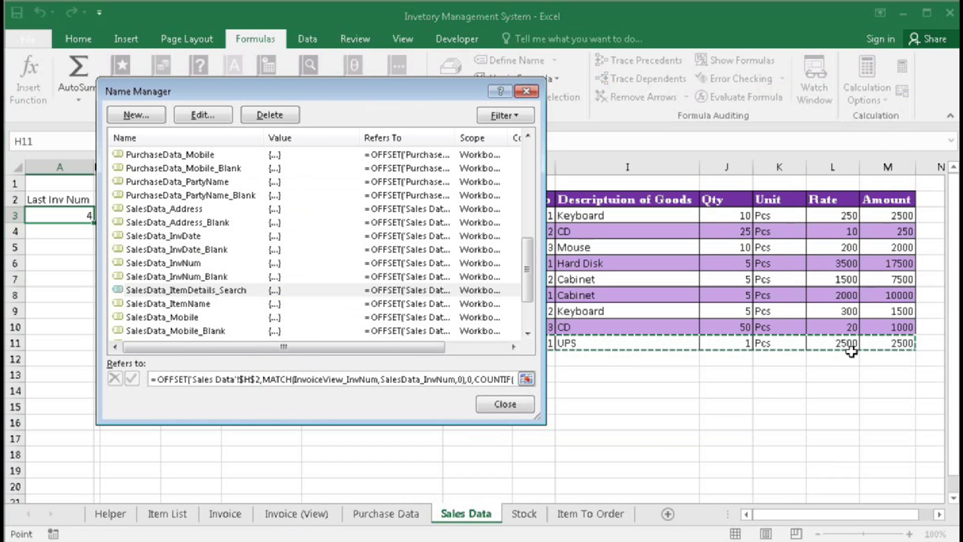
left_click(505, 404)
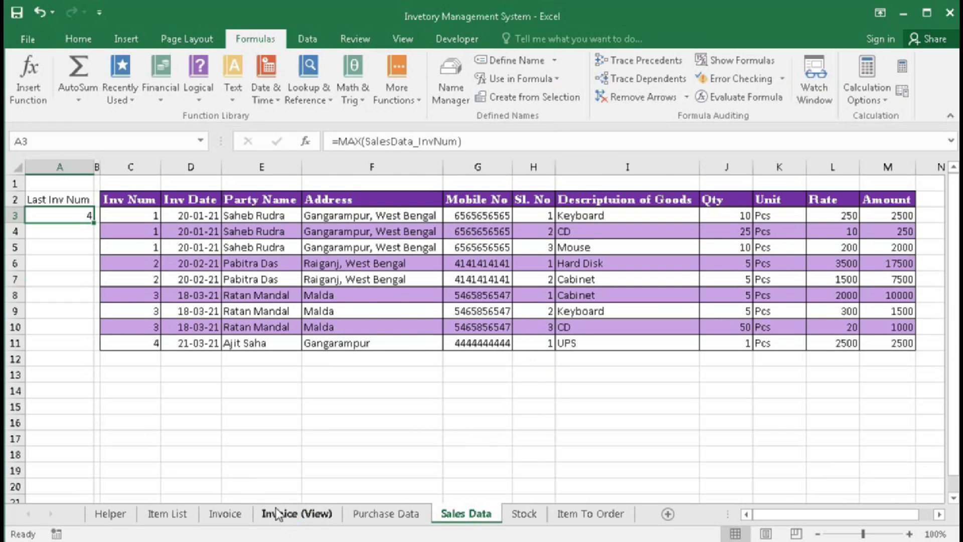
- Change the heading in cell C2 of the Invoice (View) sheet to "Sales Invoice"
left_click(296, 513)
double_click(256, 192)
left_click_drag(290, 192, 143, 193)
type("Sales Invoice")
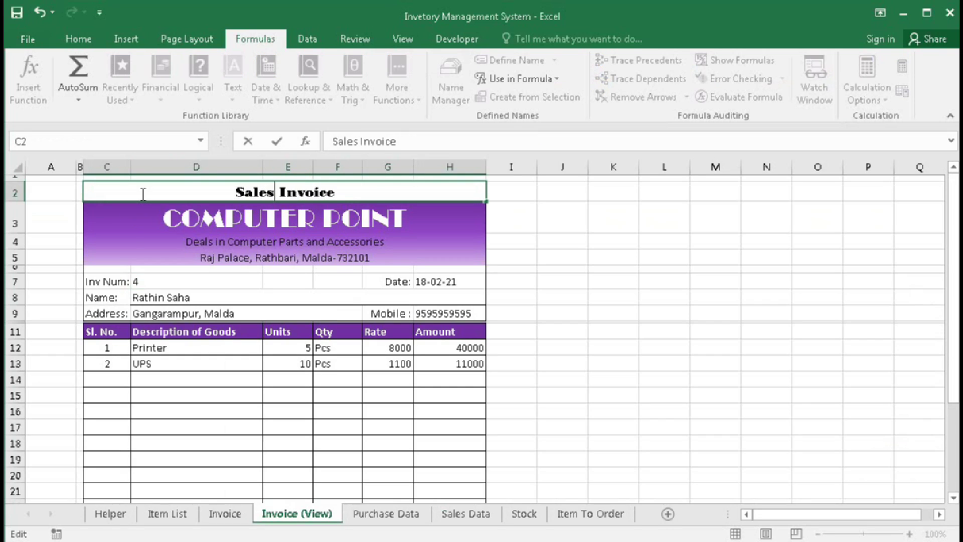
key("Return")
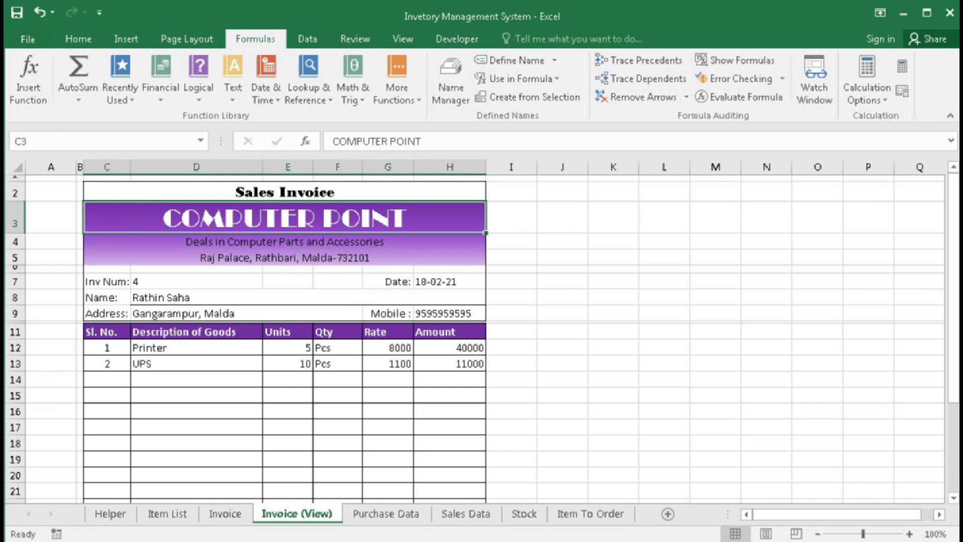
- Run the Vourcher_Search macro in the Visual Basic editor and debug the line where it stops
key("alt+F11")
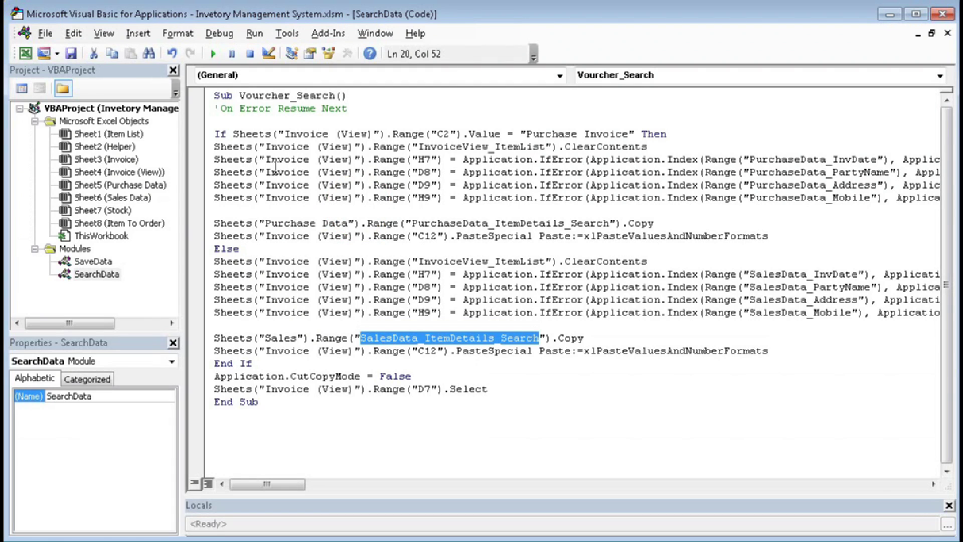
left_click(214, 54)
left_click(520, 270)
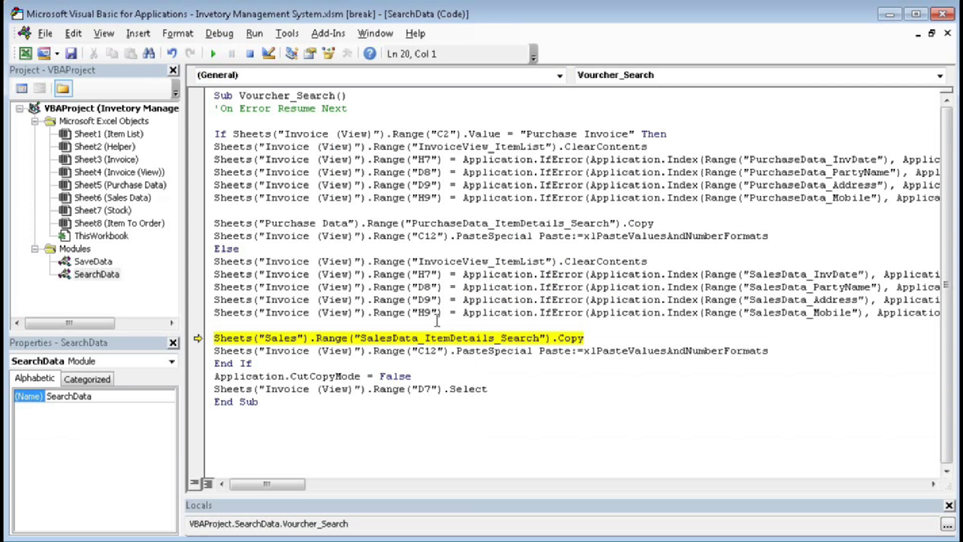
- Change the sheet name in the sales copy line of Vourcher_Search to "SalesData" and reset the macro
left_click(300, 335)
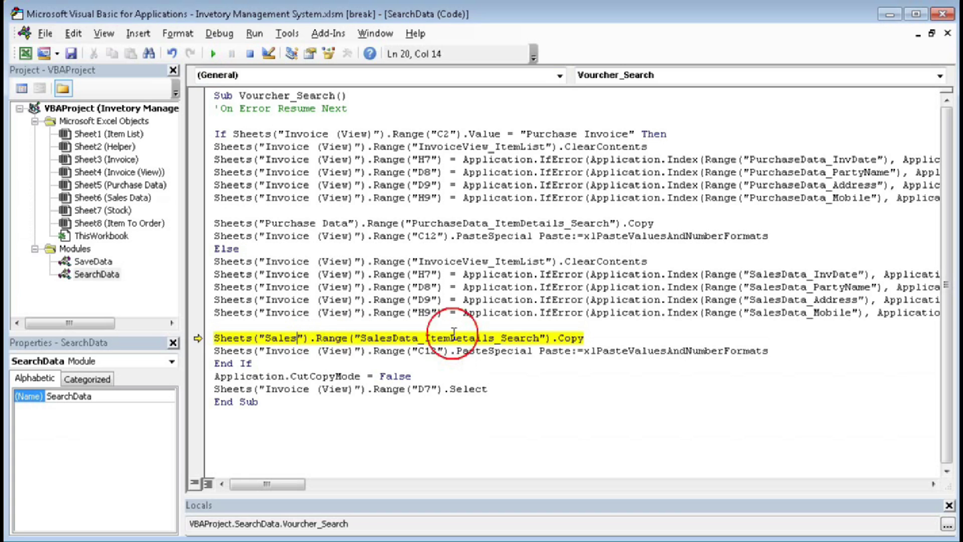
type("Data")
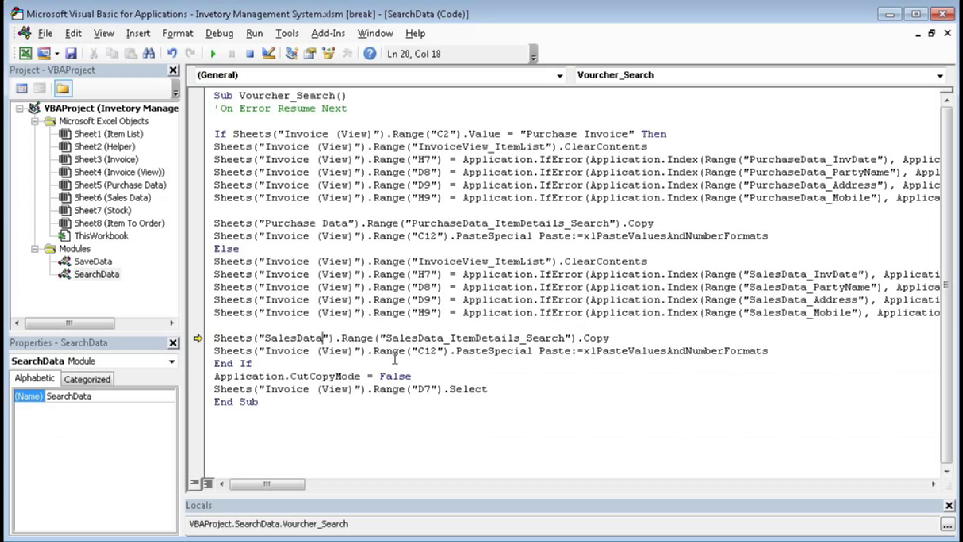
left_click(250, 54)
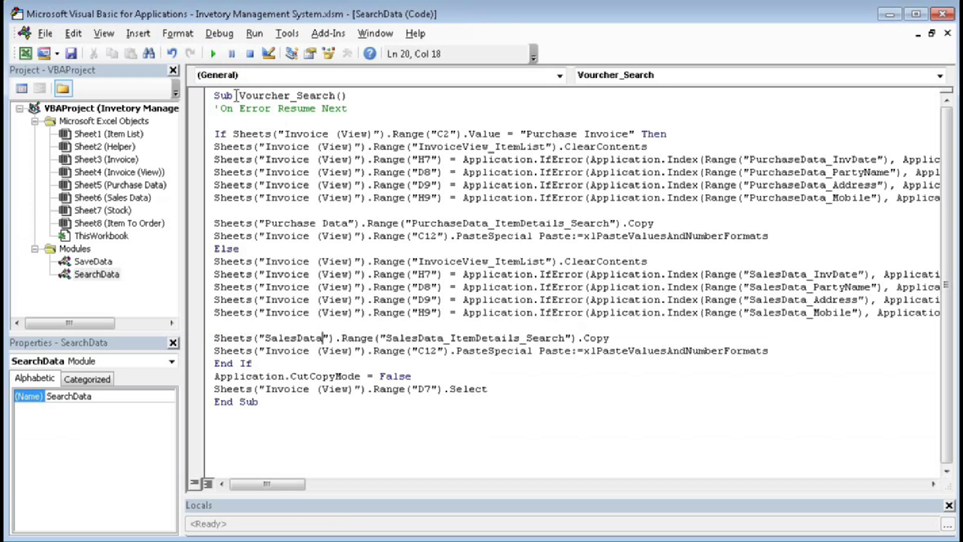
- Rerun and debug Vourcher_Search, correct the sheet name in the sales copy line to "Sales Data", and reset the macro
left_click(213, 54)
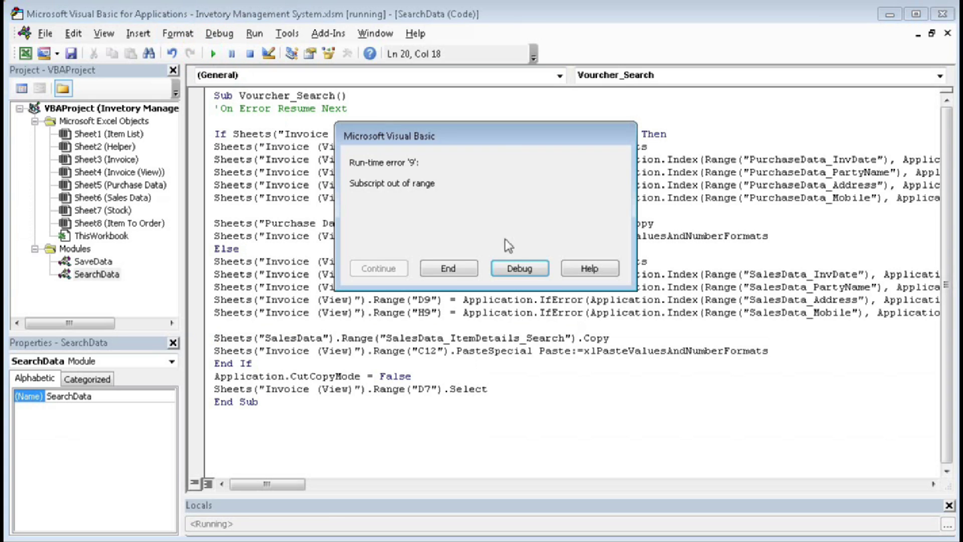
left_click(521, 264)
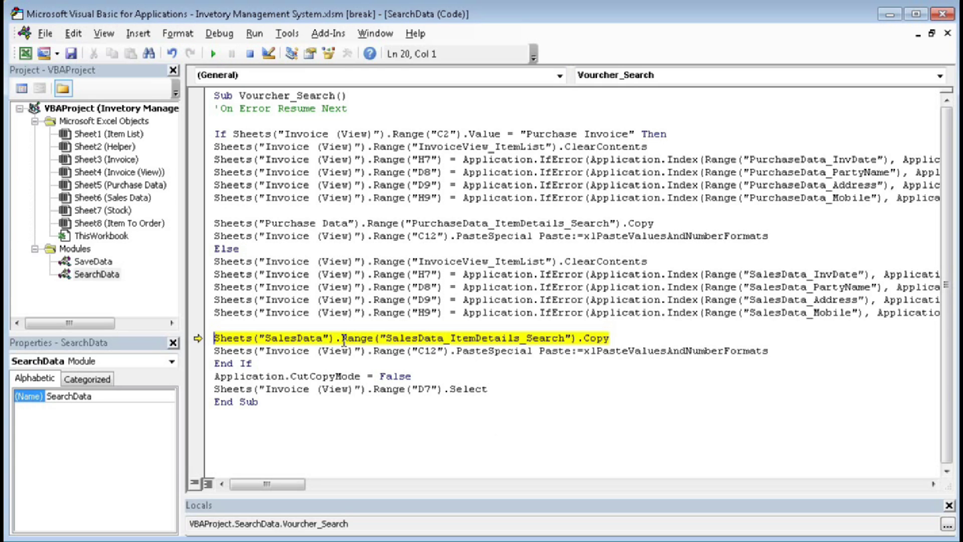
left_click(300, 336)
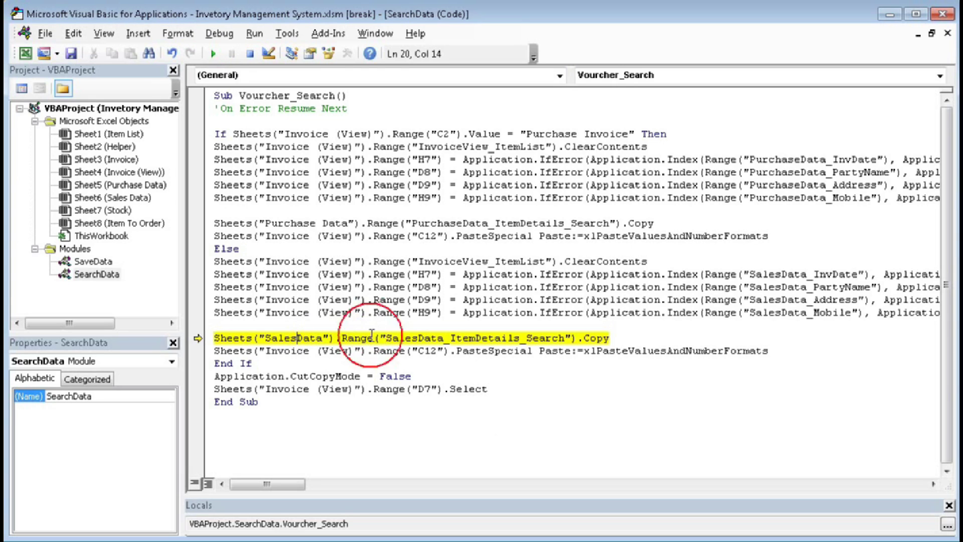
left_click(249, 54)
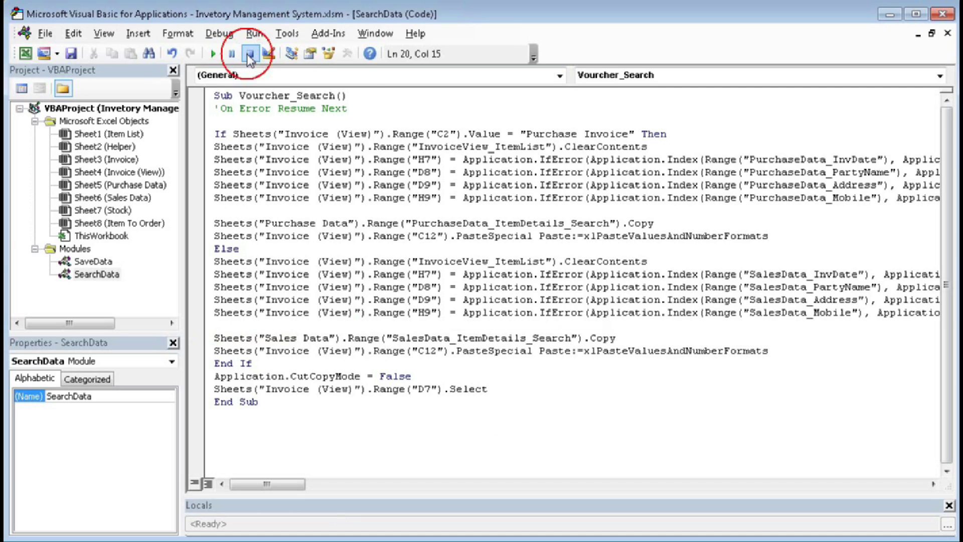
- Run the corrected Vourcher_Search macro and return to the Invoice (View) sheet
left_click(215, 54)
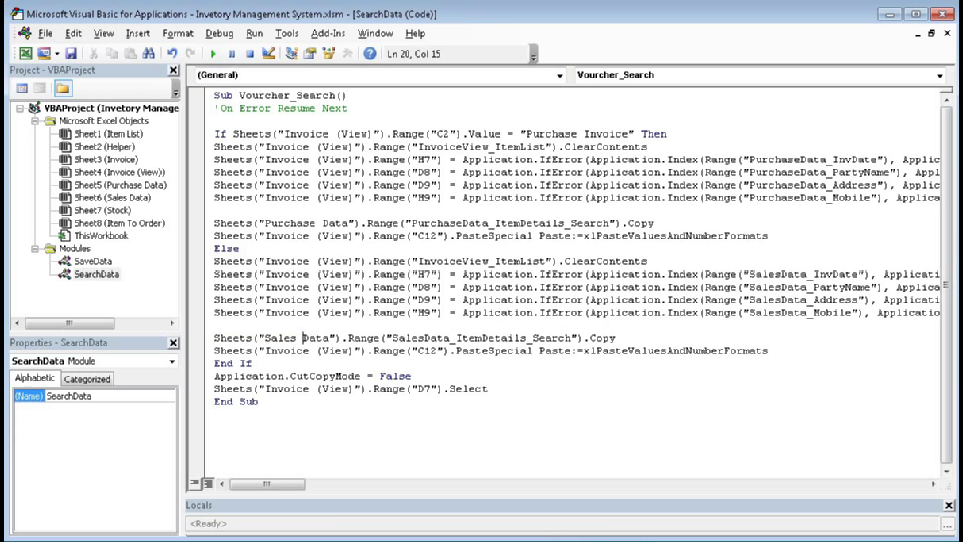
key("alt+F11")
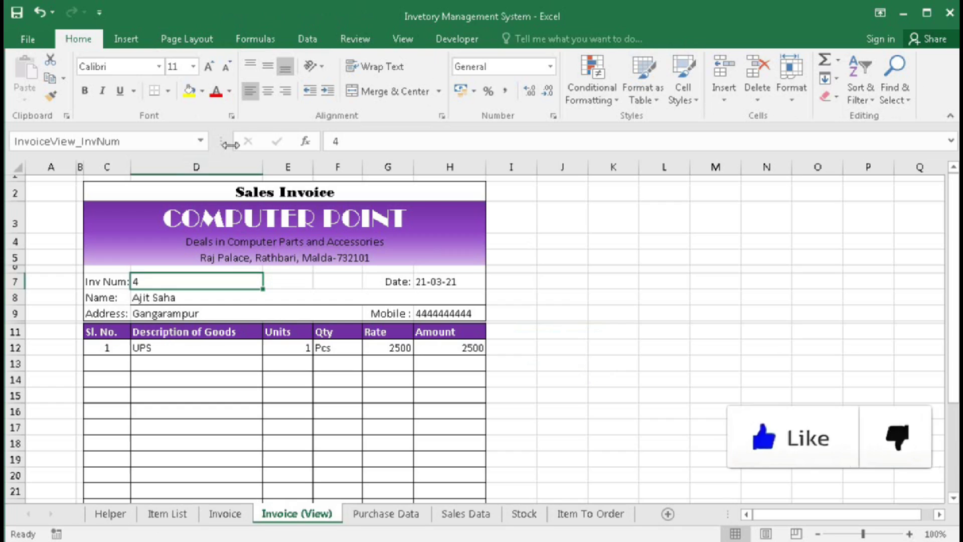
- Draw a rounded rectangle about 1.52" wide and 0.35" high beside the invoice's item table and label it "Search"
left_click(126, 38)
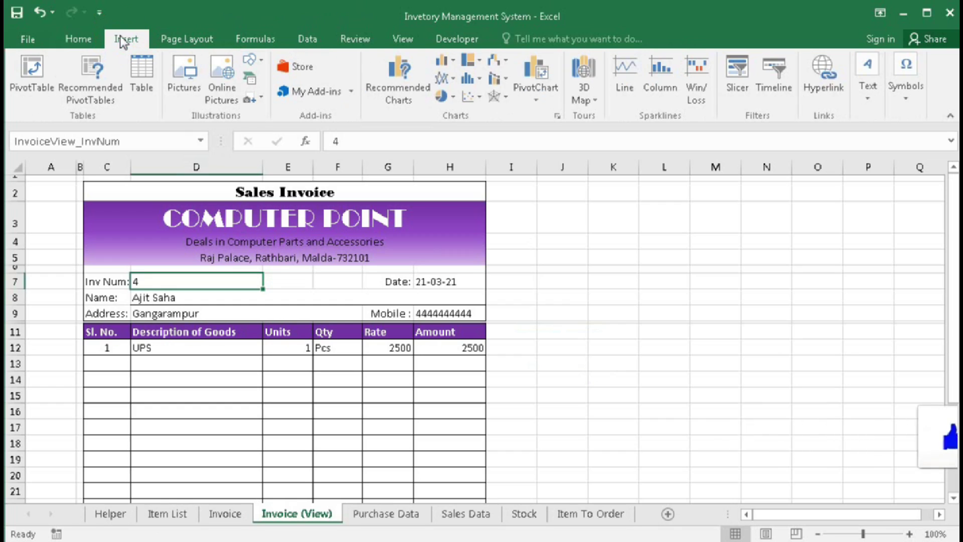
left_click(262, 63)
left_click(329, 96)
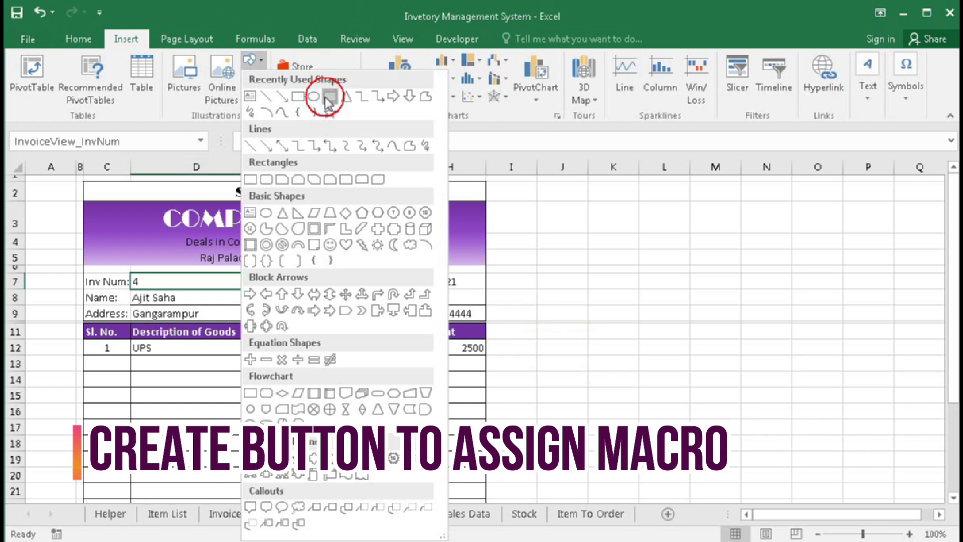
left_click_drag(507, 327, 624, 355)
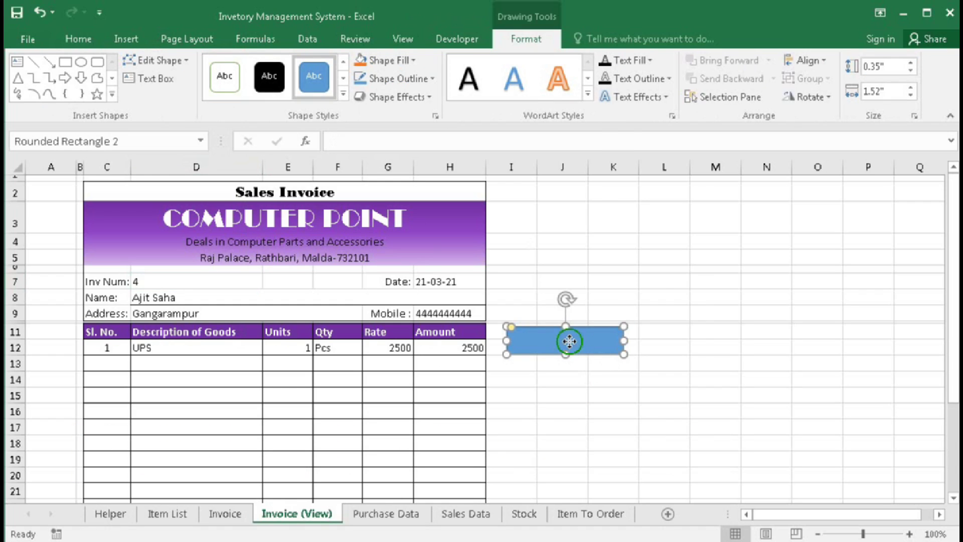
right_click(574, 344)
left_click(617, 152)
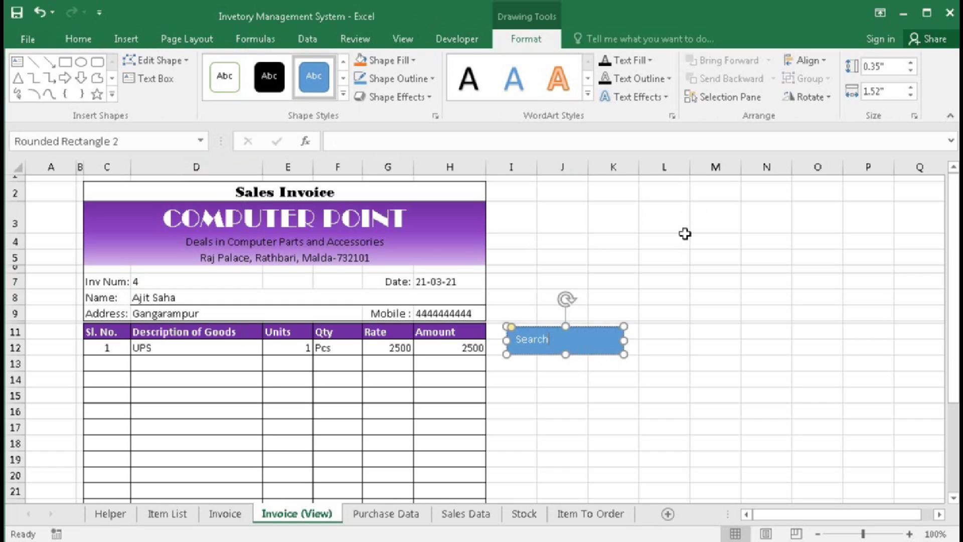
- Format the shape's "Search" label in Bodoni MT Black, size 16, centred horizontally and vertically
left_click(82, 41)
left_click(158, 70)
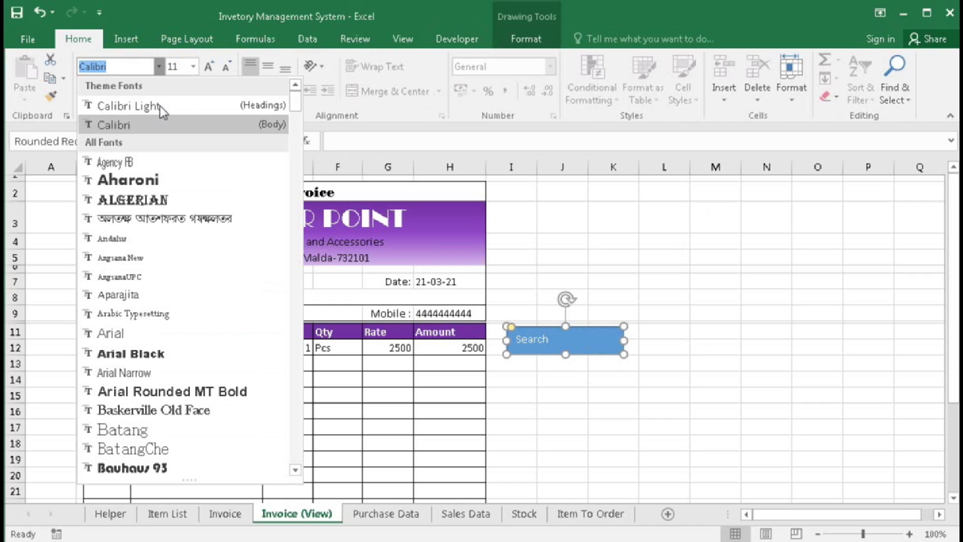
scroll(179, 311, "down", 10)
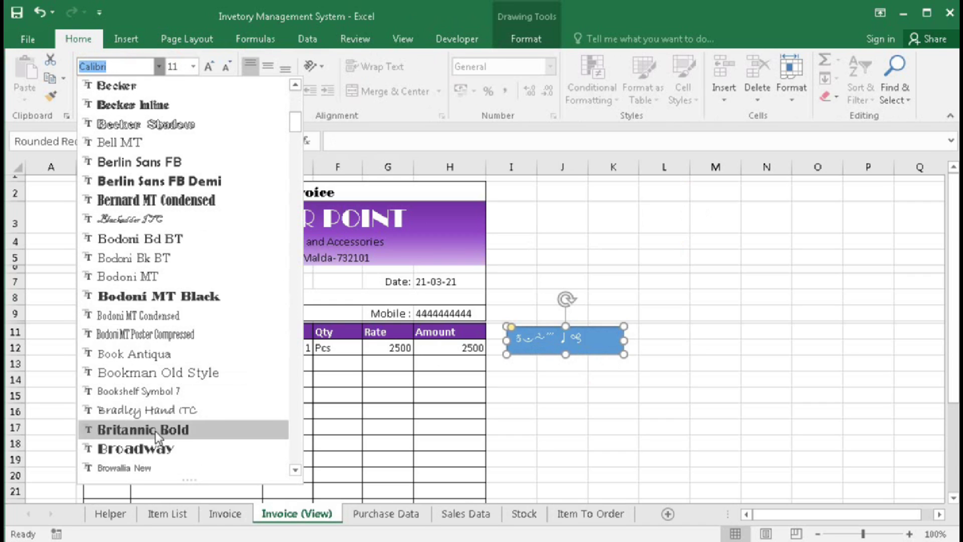
scroll(196, 396, "down", 4)
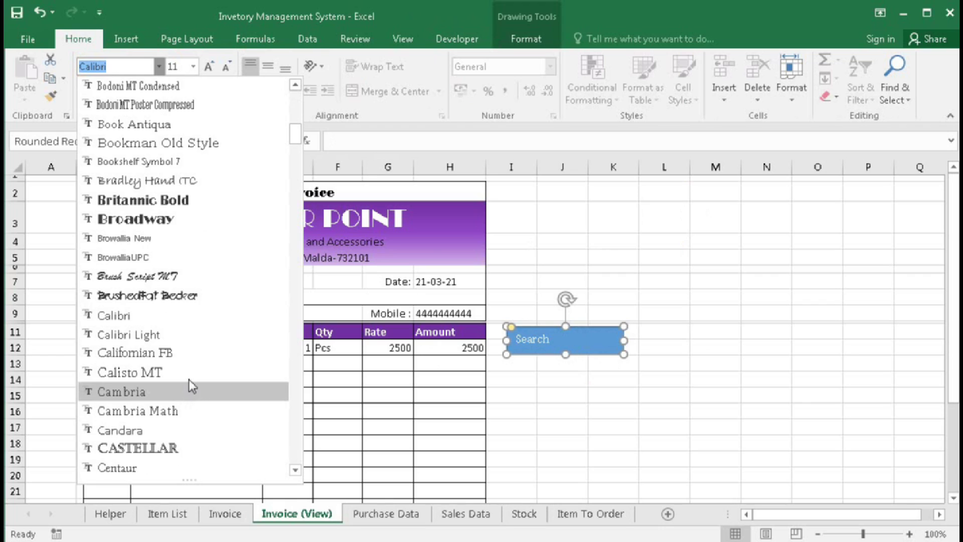
scroll(191, 381, "up", 3)
left_click(172, 241)
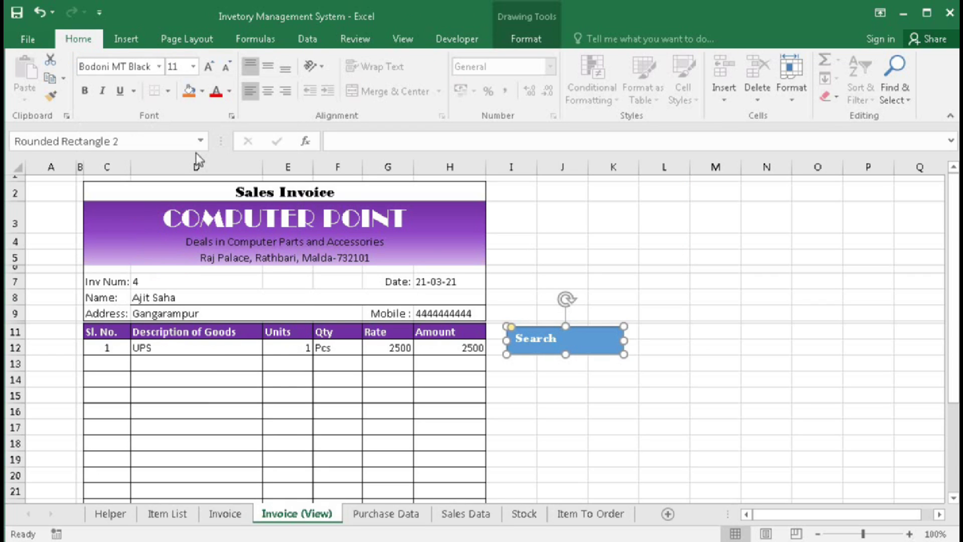
left_click(211, 70)
left_click(212, 70)
left_click(211, 70)
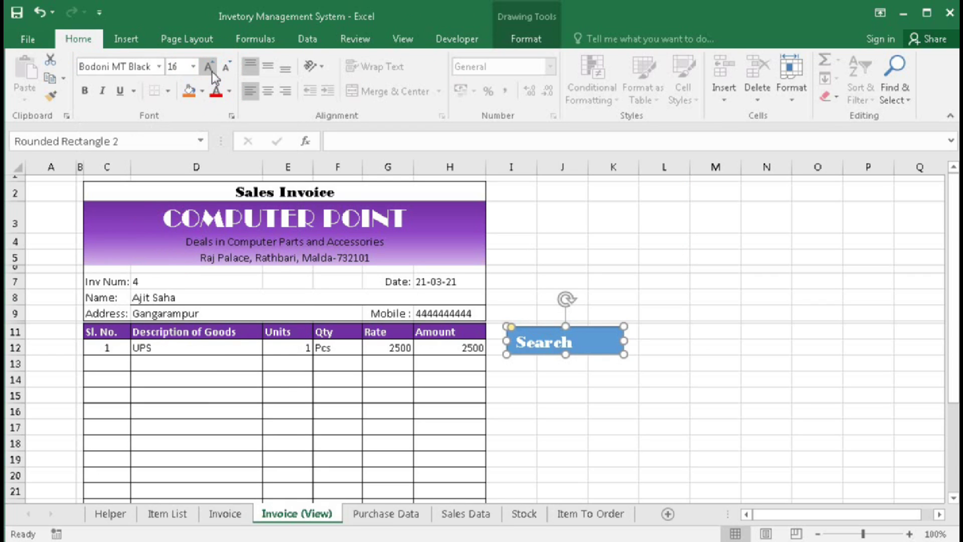
left_click(268, 90)
left_click(268, 65)
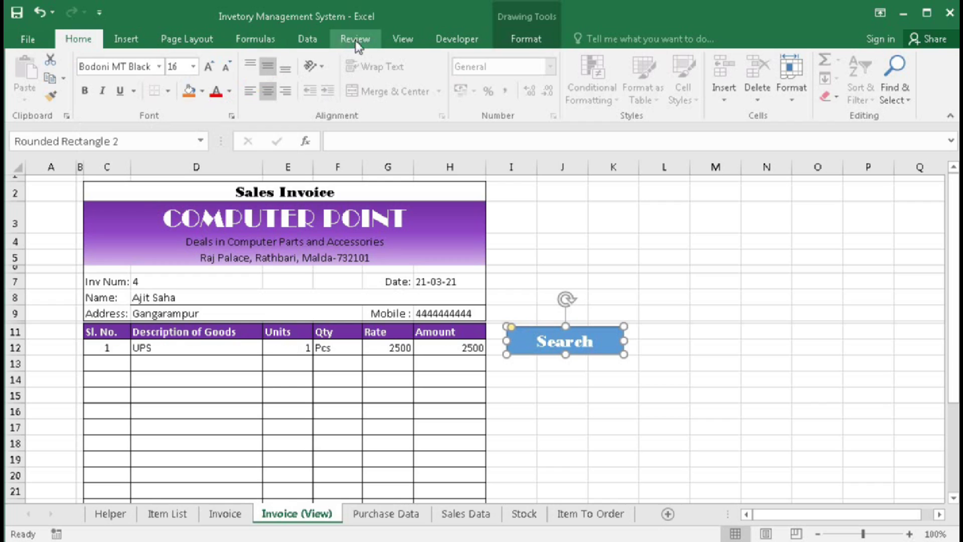
- Apply a bevelled preset shape effect to the Search shape and fill it with the standard purple colour
left_click(522, 40)
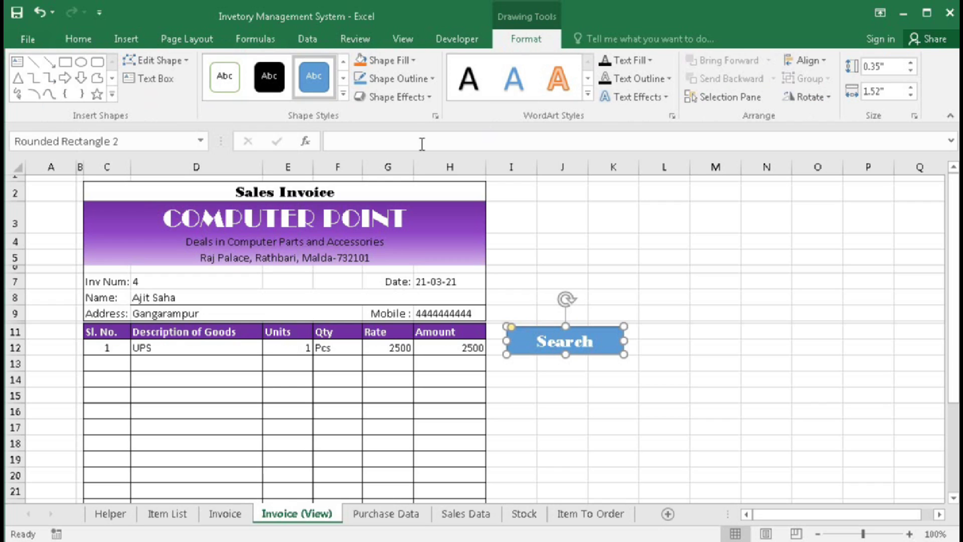
left_click(417, 100)
mouse_move(409, 129)
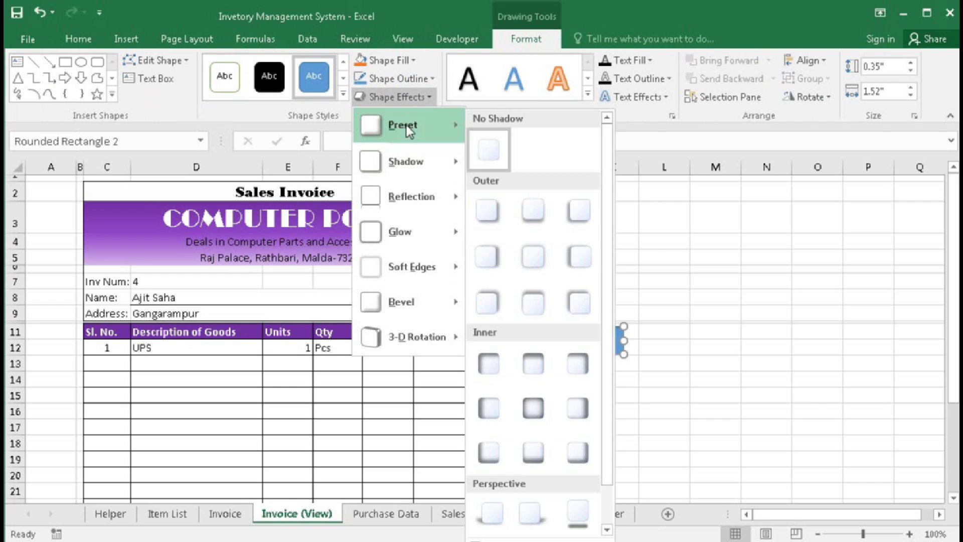
left_click(533, 210)
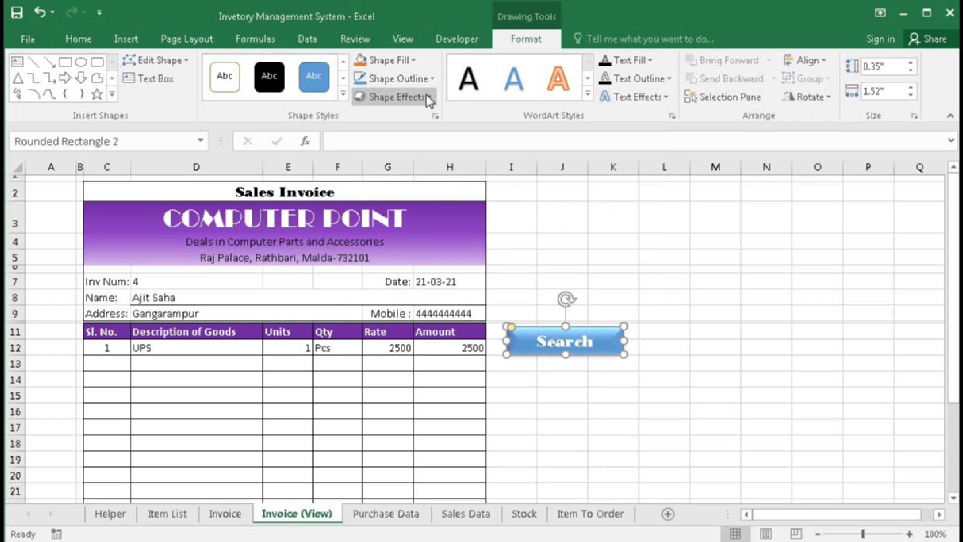
left_click(396, 60)
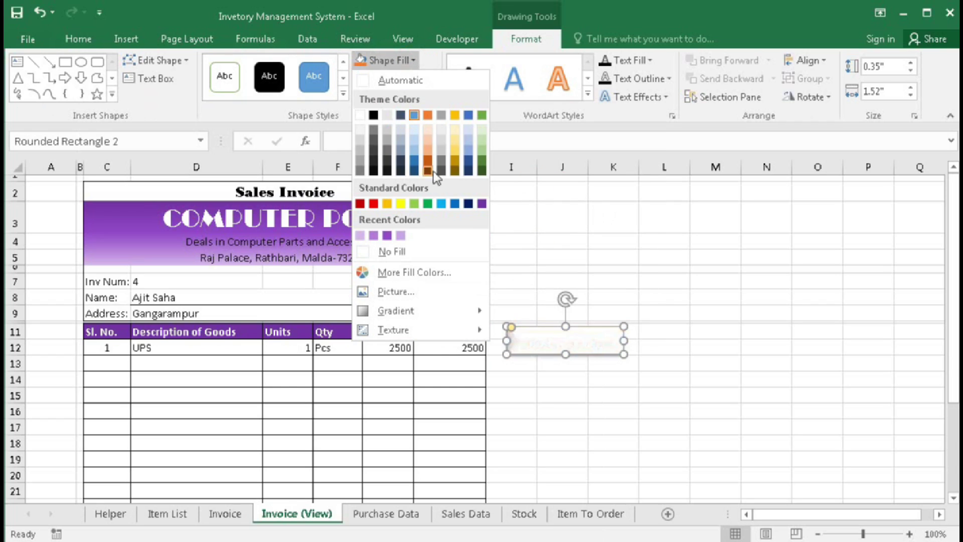
left_click(483, 200)
left_click(577, 424)
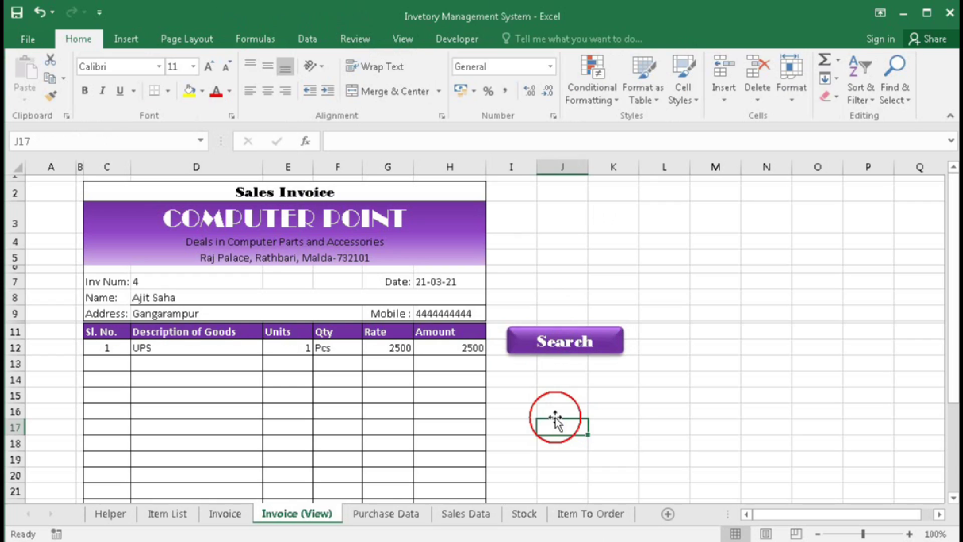
- Assign the Vourcher_Search macro to the Search shape
right_click(544, 330)
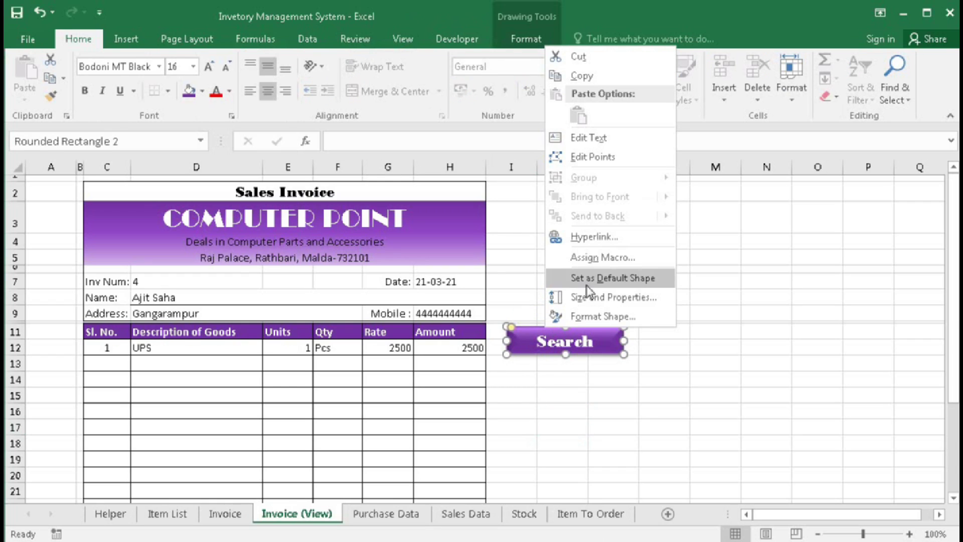
left_click(577, 257)
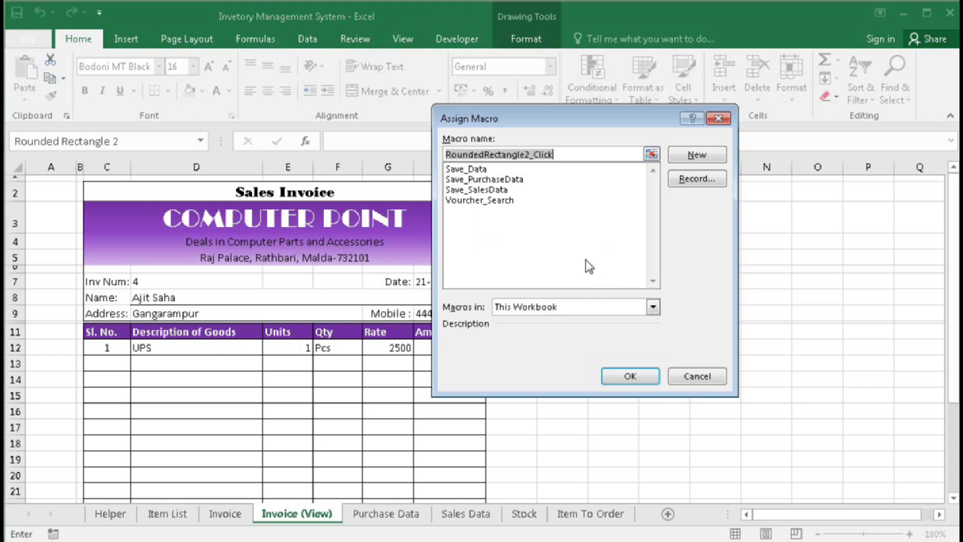
left_click(468, 202)
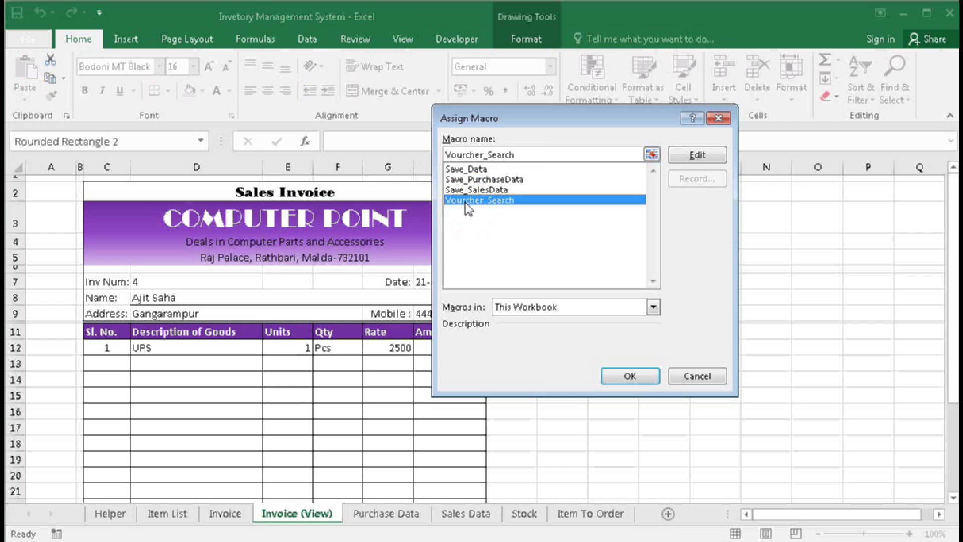
left_click(622, 374)
left_click(613, 412)
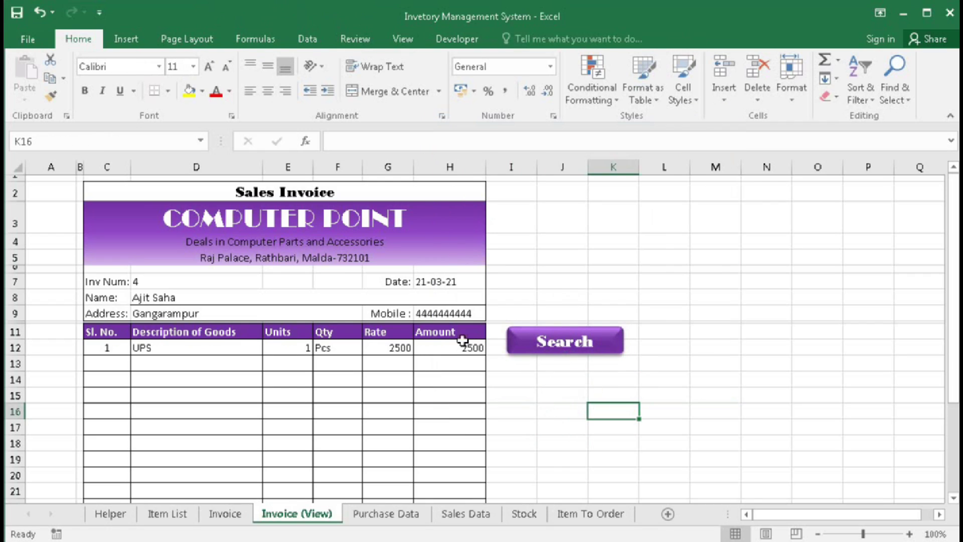
- Look up sales invoice number 1 with the Search shape and compare the details with the Sales Data sheet
left_click(176, 282)
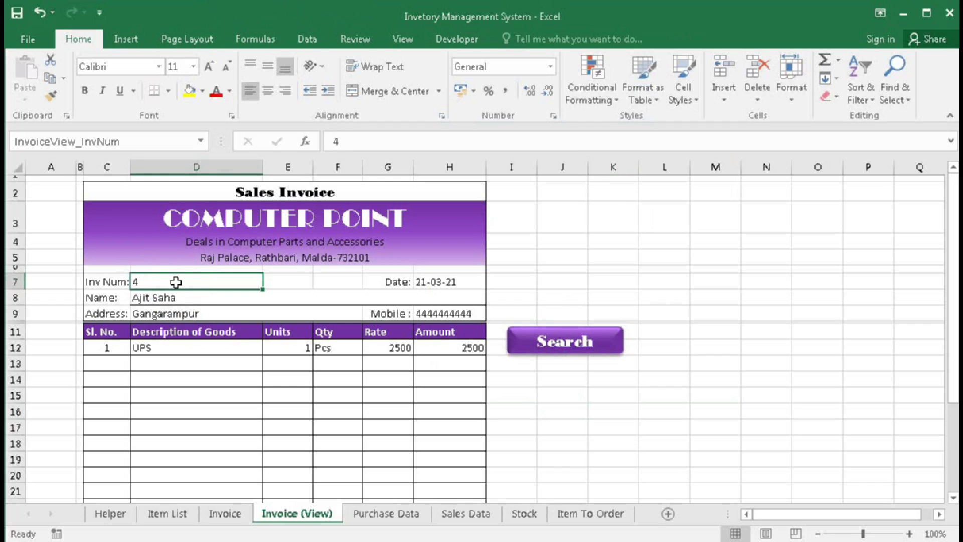
type("1")
left_click(551, 346)
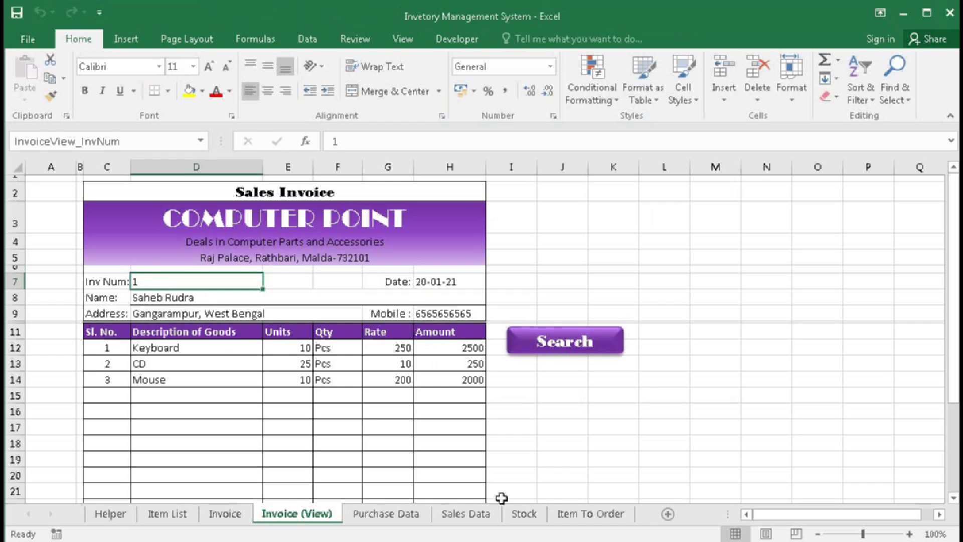
left_click(466, 514)
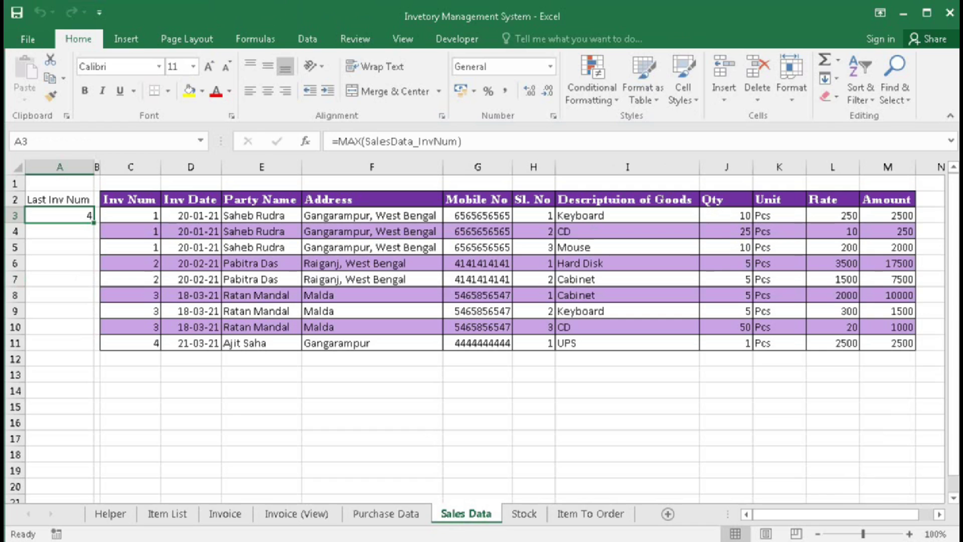
left_click(296, 513)
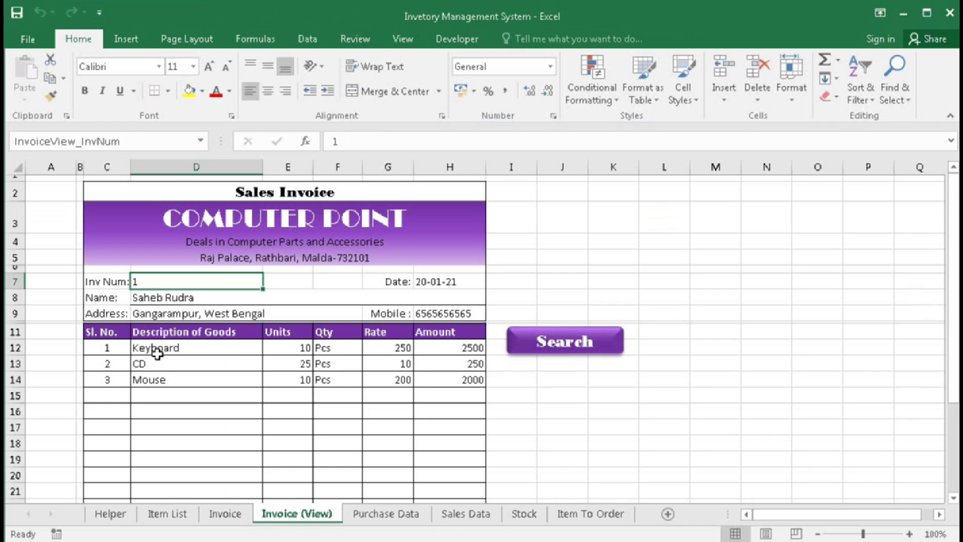
- Set the invoice number to 2, run the search, and compare the details with the Sales Data sheet
type("2")
left_click(563, 344)
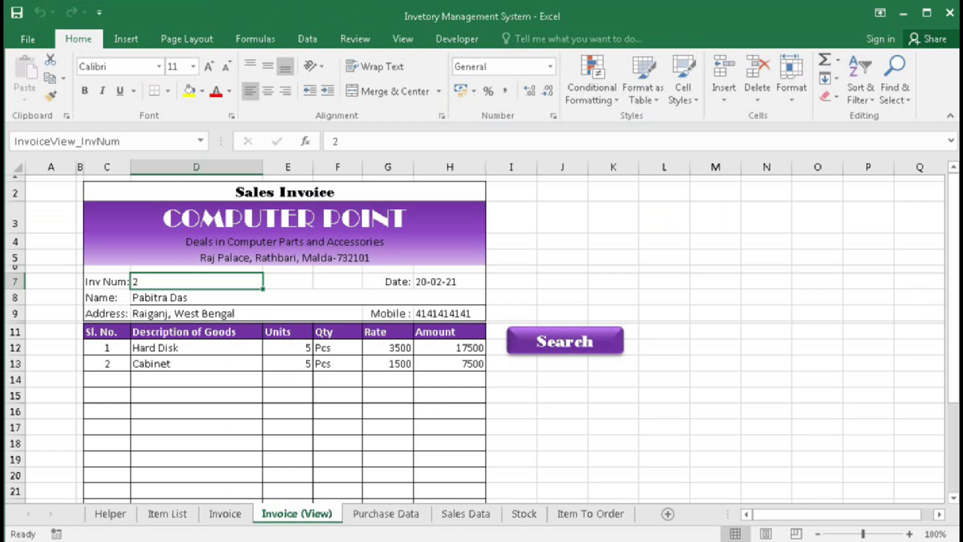
left_click(467, 513)
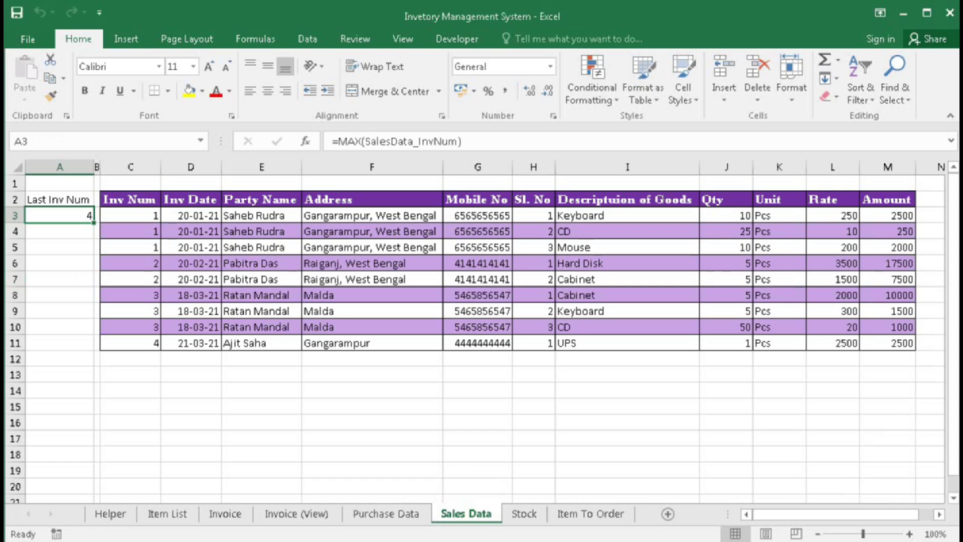
left_click(385, 514)
left_click(309, 514)
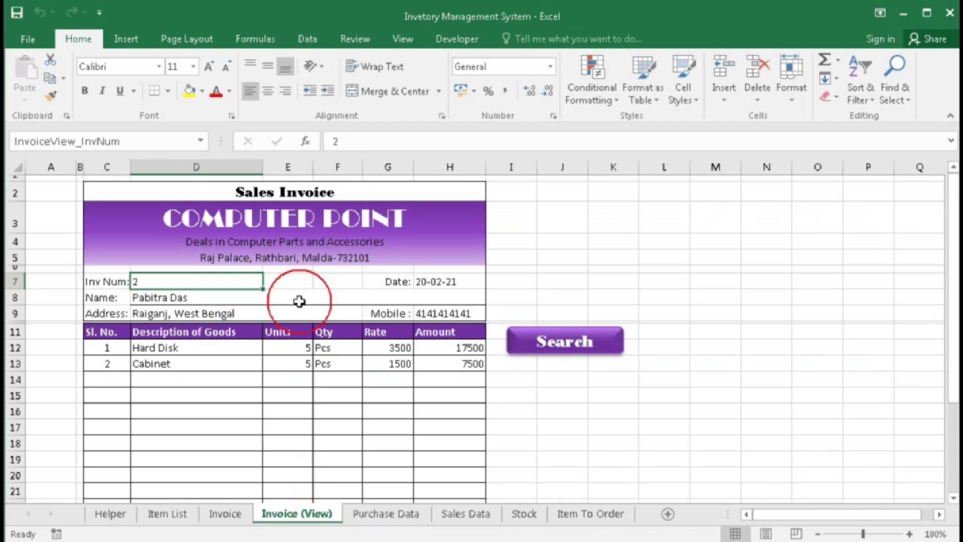
- Change the heading in cell C2 to "Purchase Invoice" and run the search for invoice number 2
double_click(267, 184)
left_click_drag(205, 184, 141, 170)
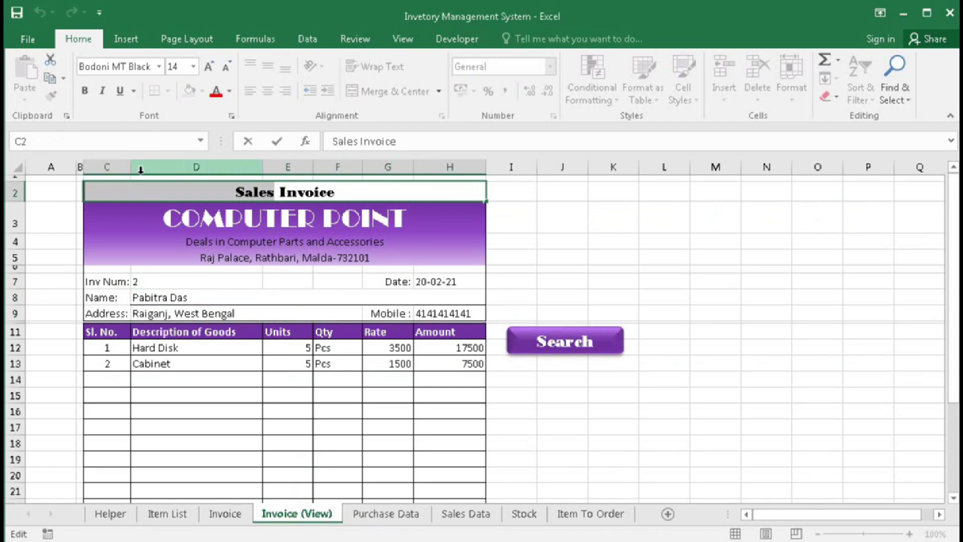
type("Purchase")
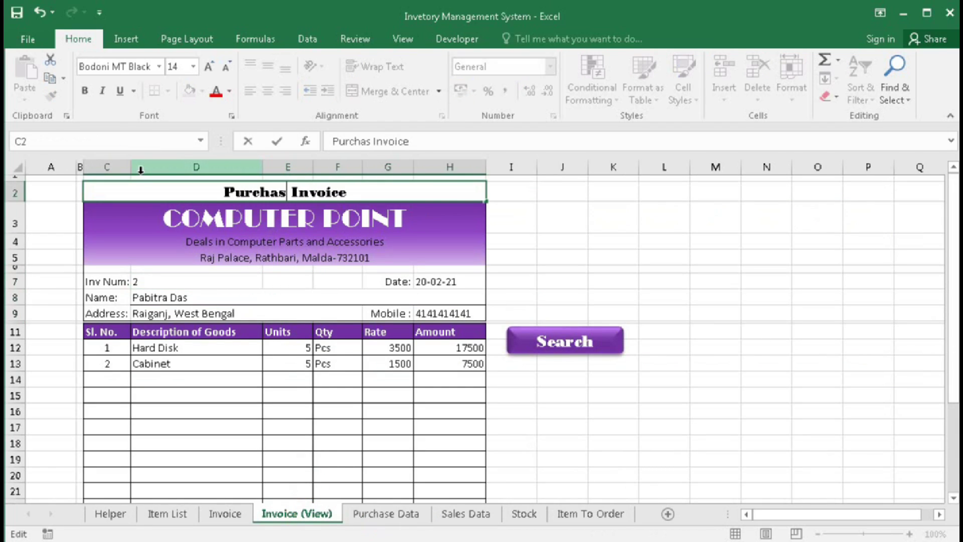
key("Return")
left_click(572, 343)
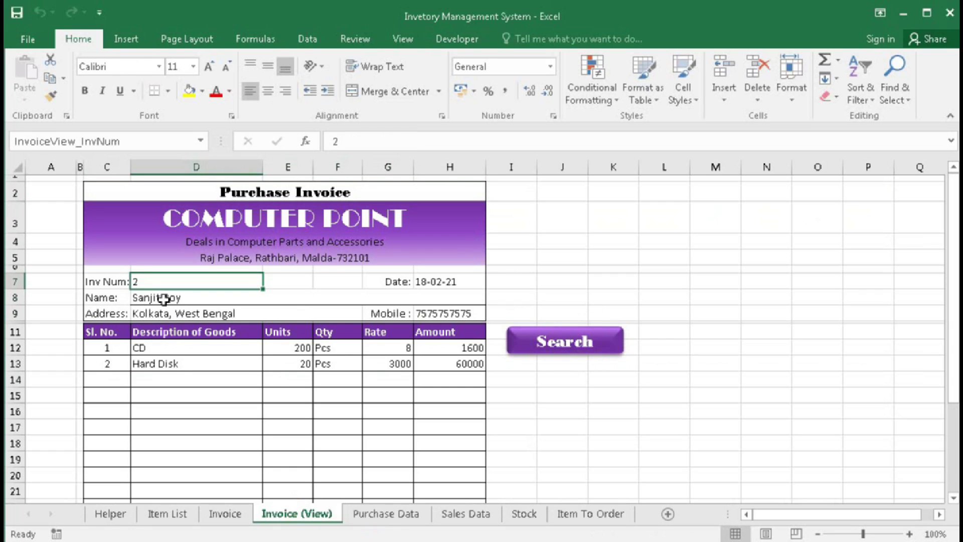
- Check the entries for invoice number 2 in the Purchase Data sheet, then return to the Invoice (View) sheet
left_click(386, 513)
left_click_drag(242, 265, 820, 279)
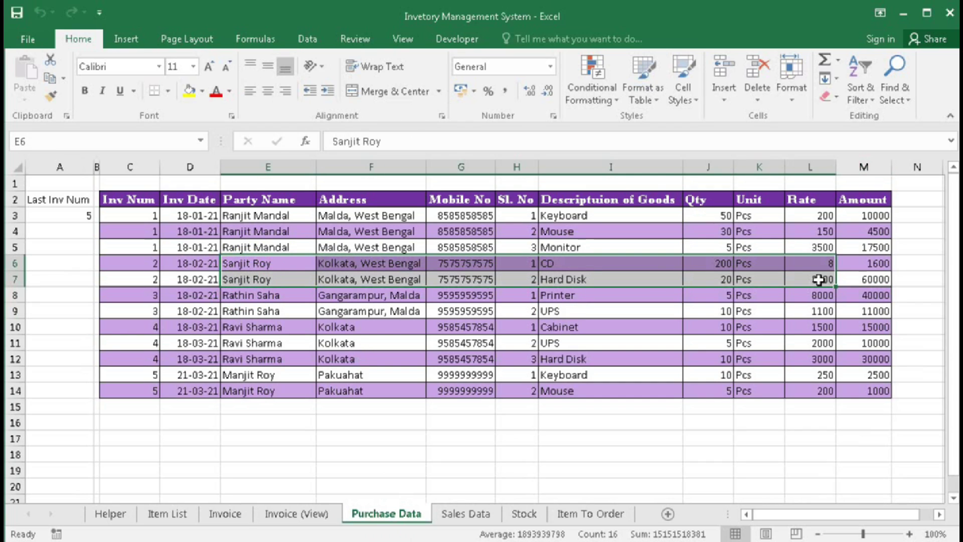
left_click(296, 513)
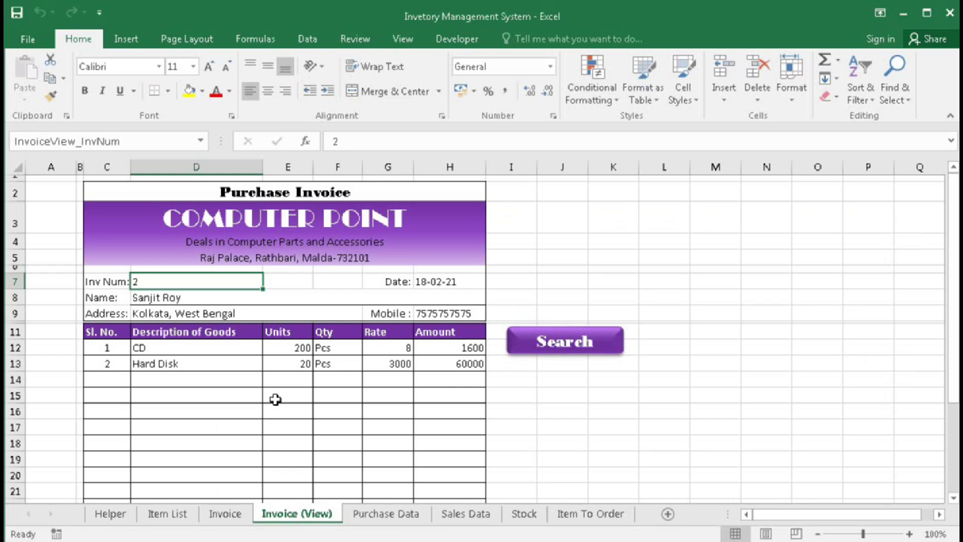
- On the Invoice sheet, draw a rounded rectangle about 0.34" by 1.48" beside the item table and label it "Save Data"
left_click(224, 514)
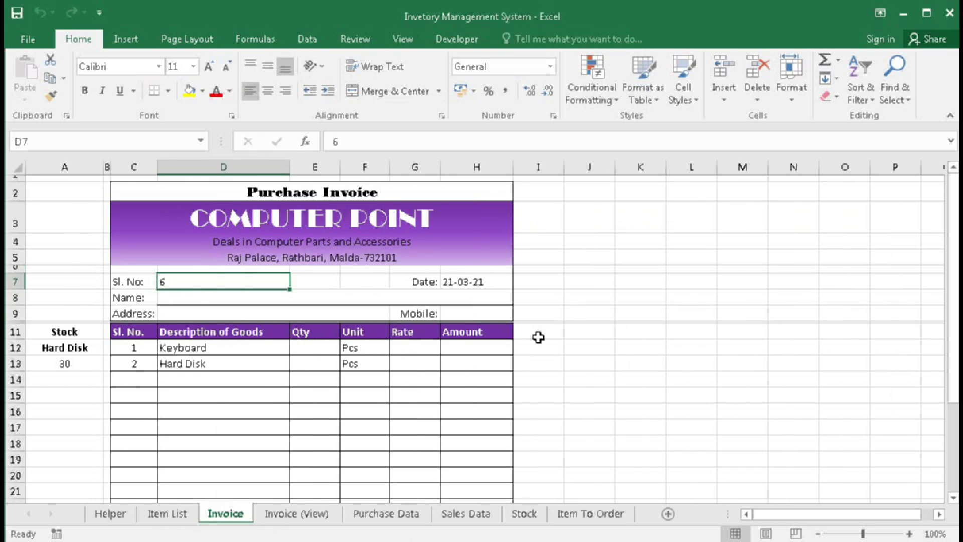
left_click(128, 38)
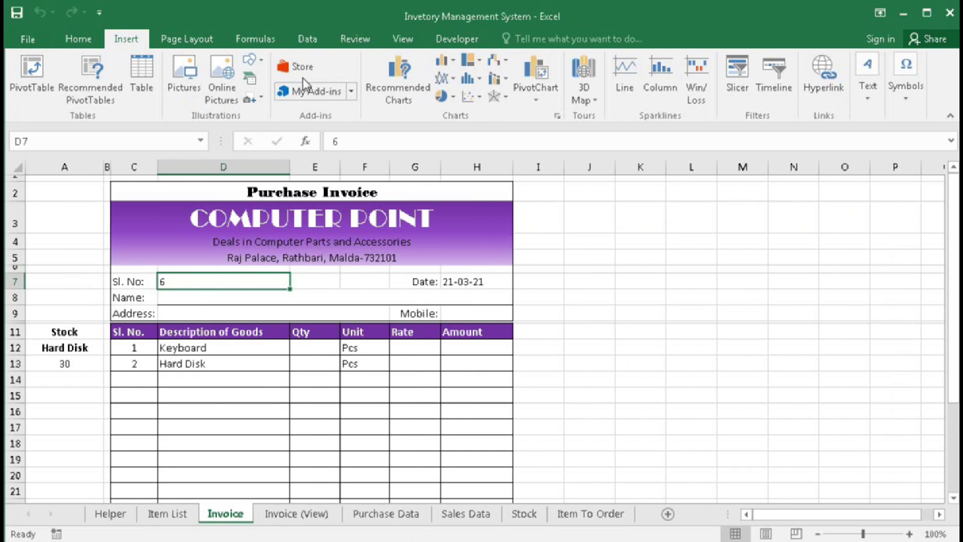
left_click(250, 60)
left_click(333, 95)
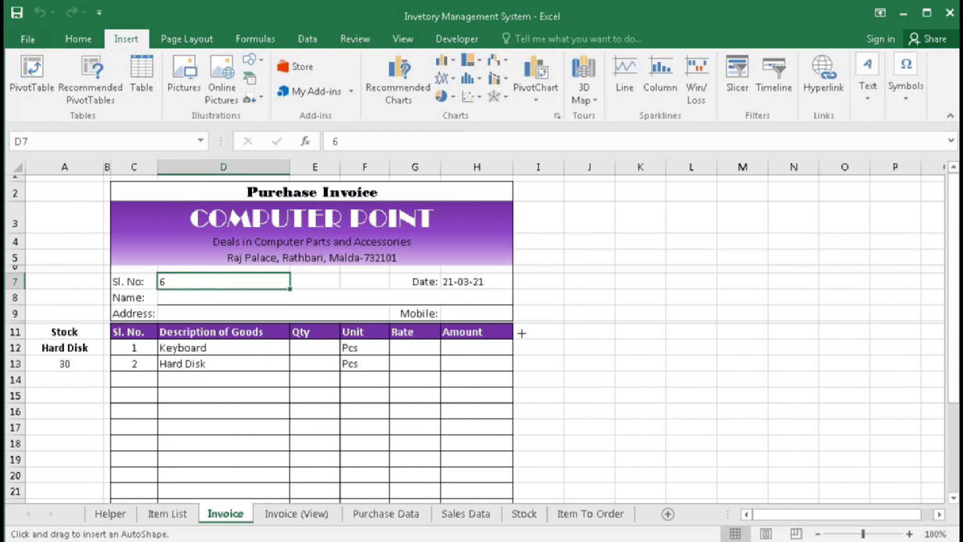
left_click_drag(555, 345, 638, 354)
right_click(600, 349)
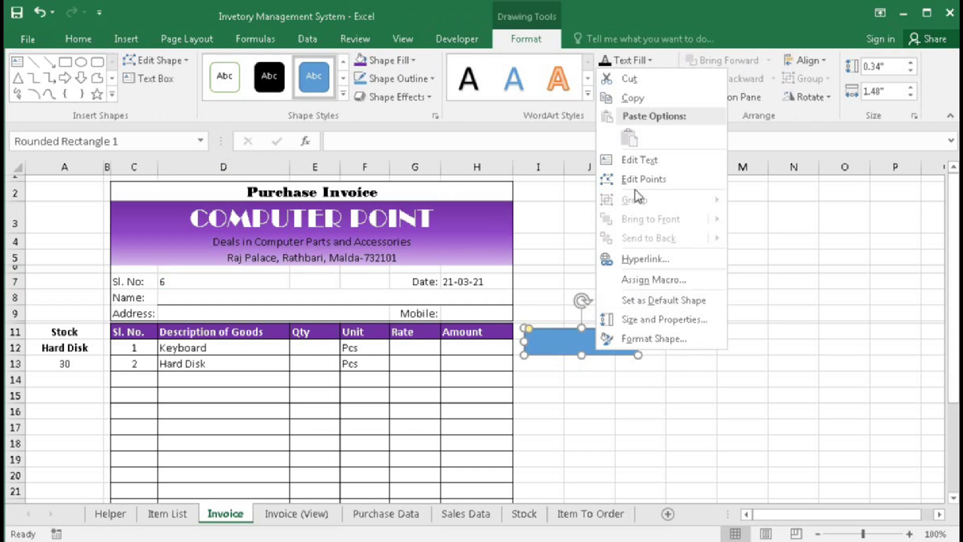
left_click(626, 277)
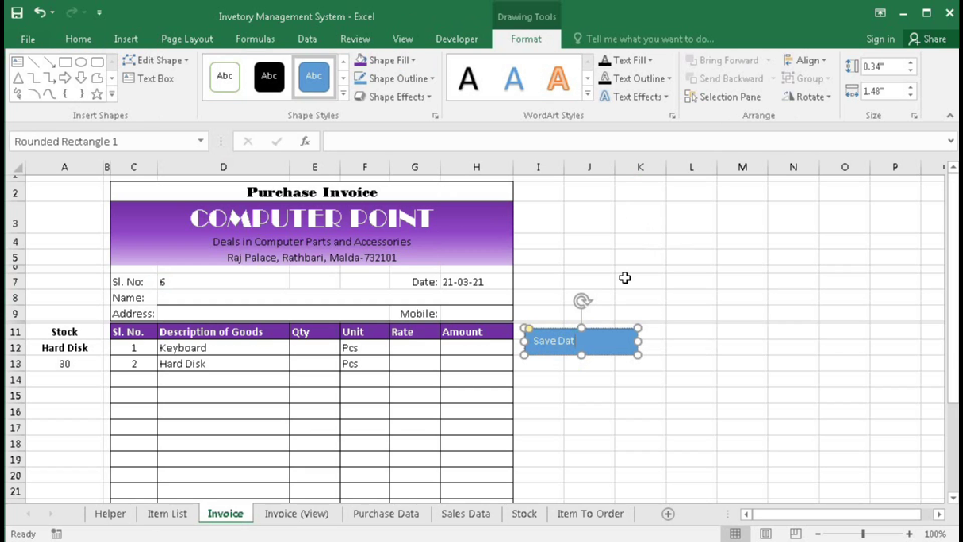
left_click(592, 333)
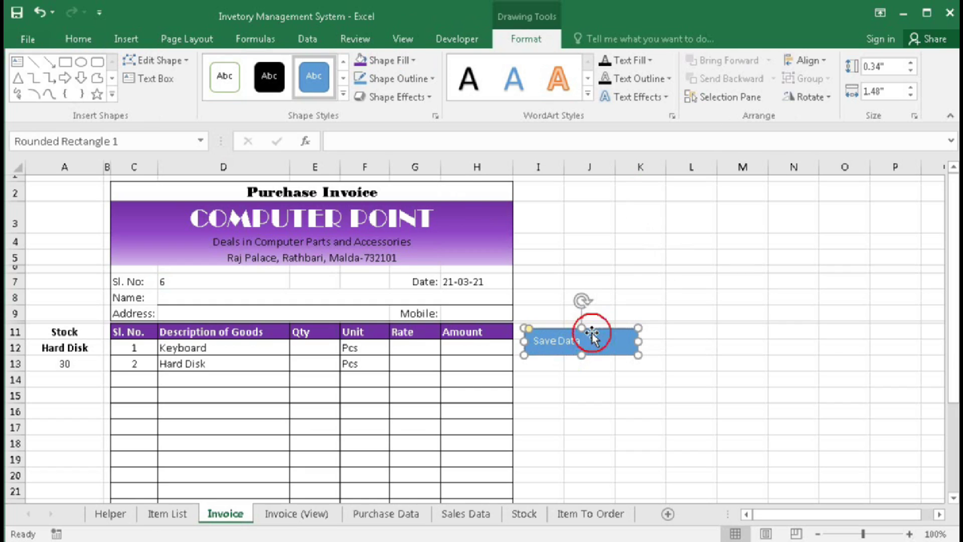
- Format the "Save Data" text in Bodoni MT Black, size 14, centred horizontally and vertically in the shape
left_click(78, 38)
left_click(159, 66)
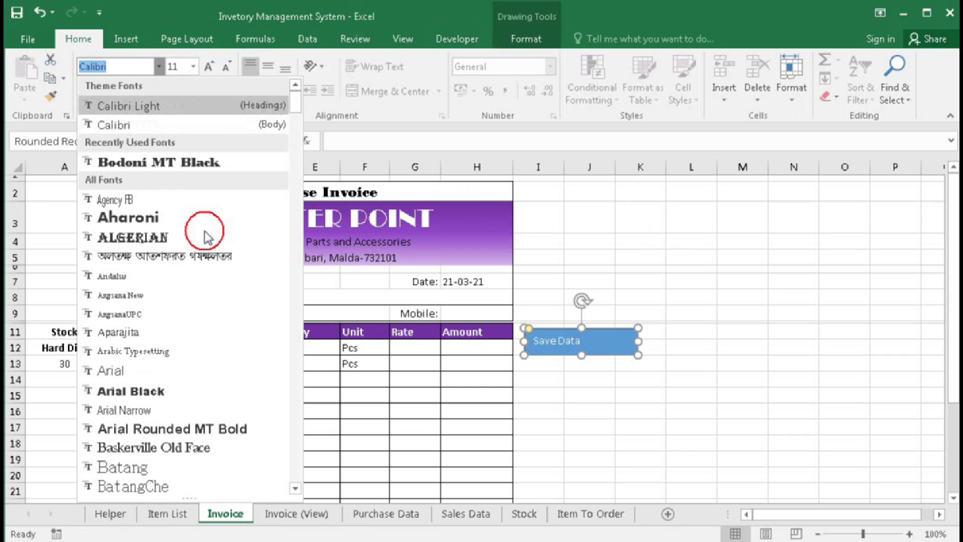
scroll(198, 271, "down", 6)
left_click(158, 390)
left_click(210, 70)
left_click(210, 70)
left_click(268, 67)
left_click(269, 91)
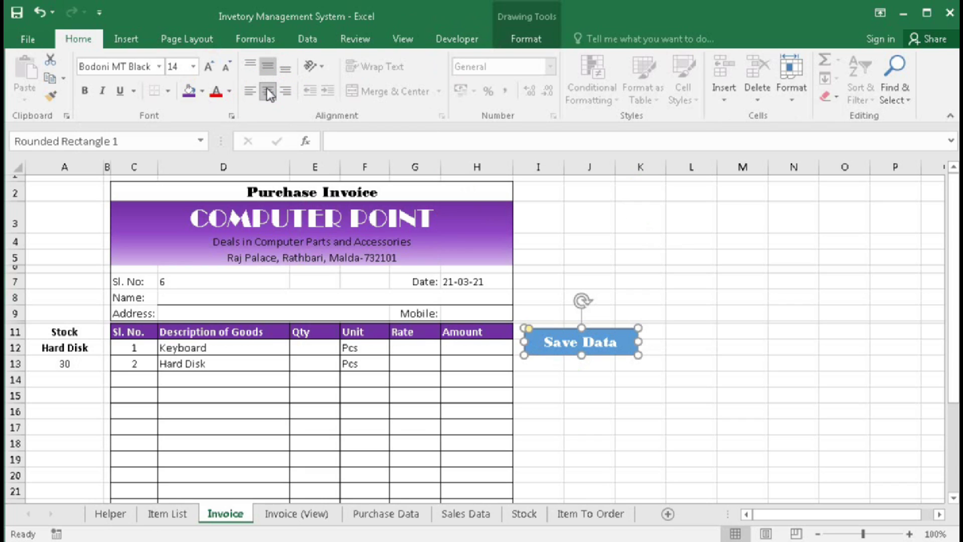
- Fill the Save Data shape with standard purple and apply a bevelled preset shape effect
left_click(202, 91)
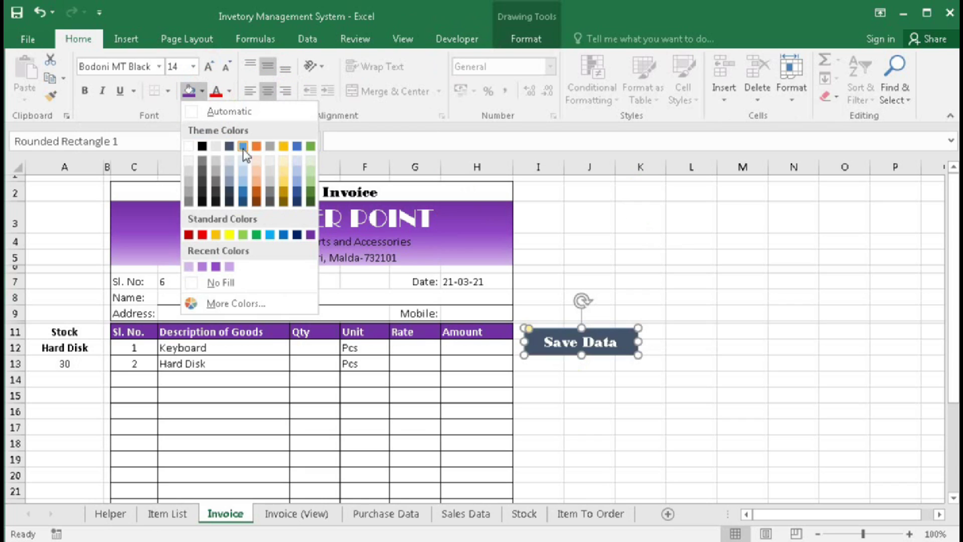
left_click(310, 235)
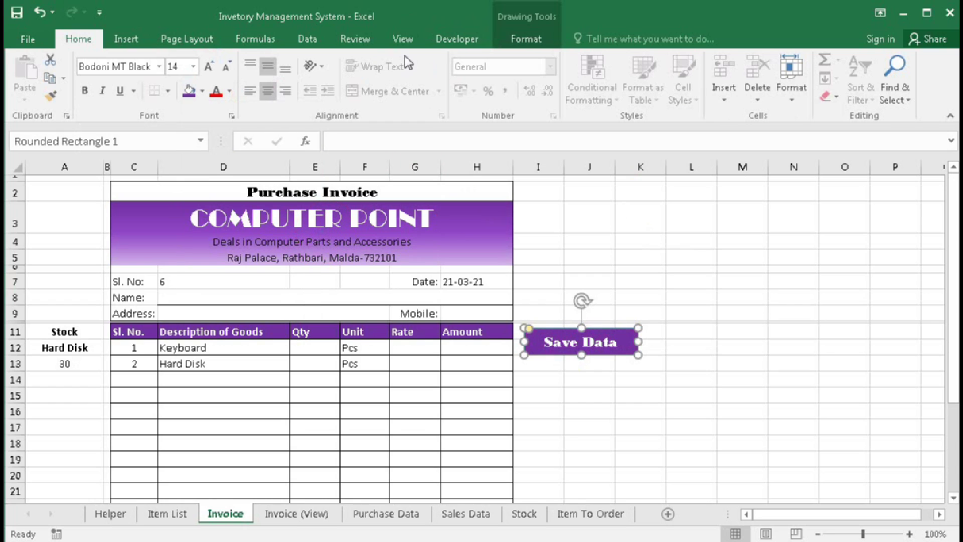
left_click(525, 40)
left_click(423, 95)
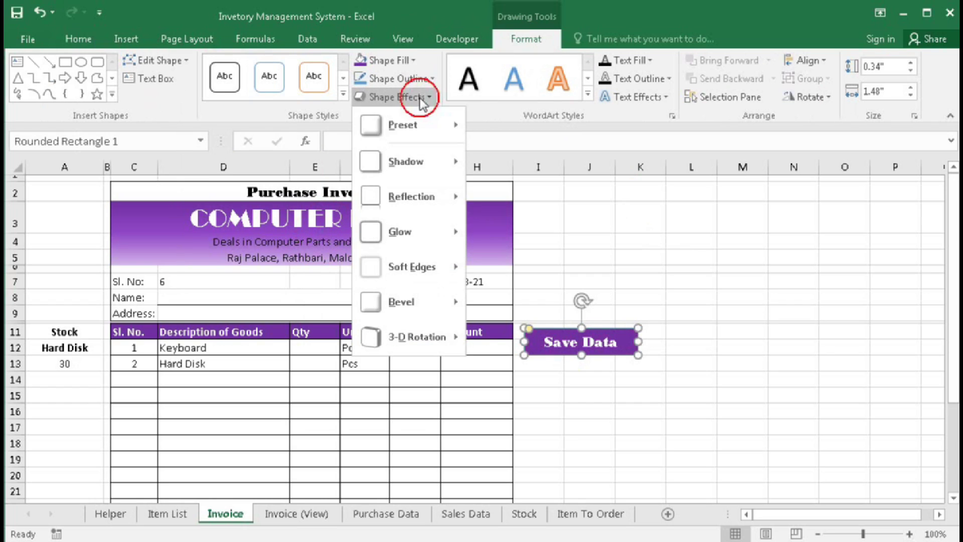
mouse_move(429, 134)
left_click(528, 211)
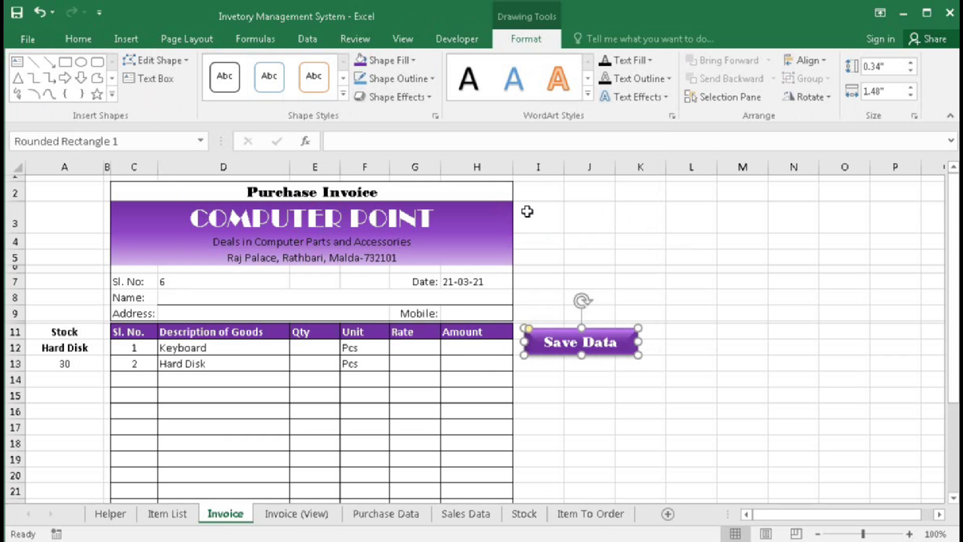
- Assign the Save_Data macro to the Save Data shape and deselect it
right_click(561, 334)
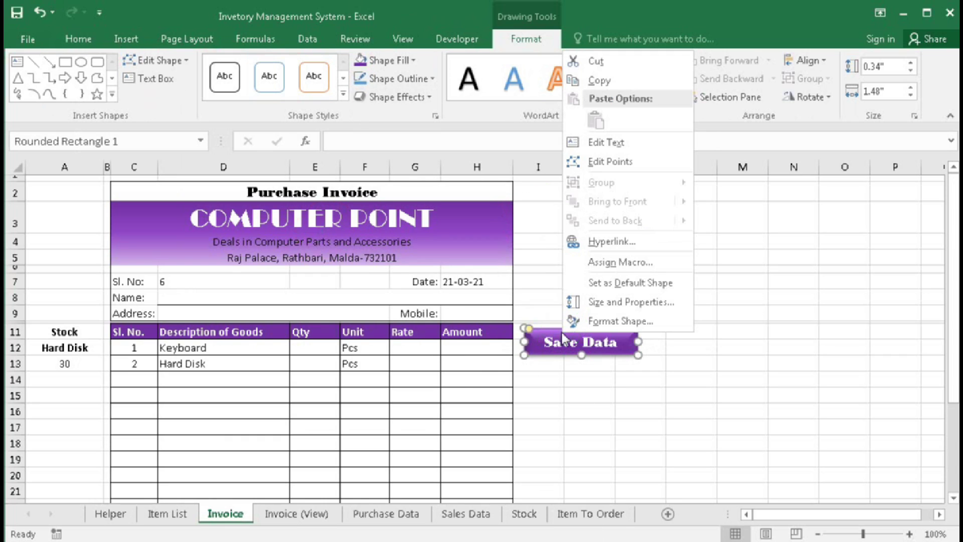
left_click(600, 261)
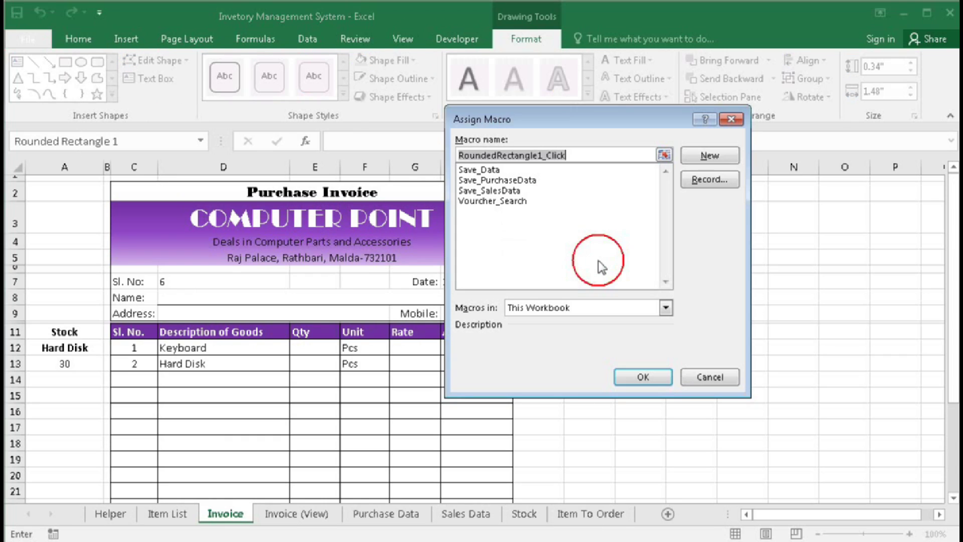
left_click(481, 169)
left_click(636, 377)
left_click(582, 407)
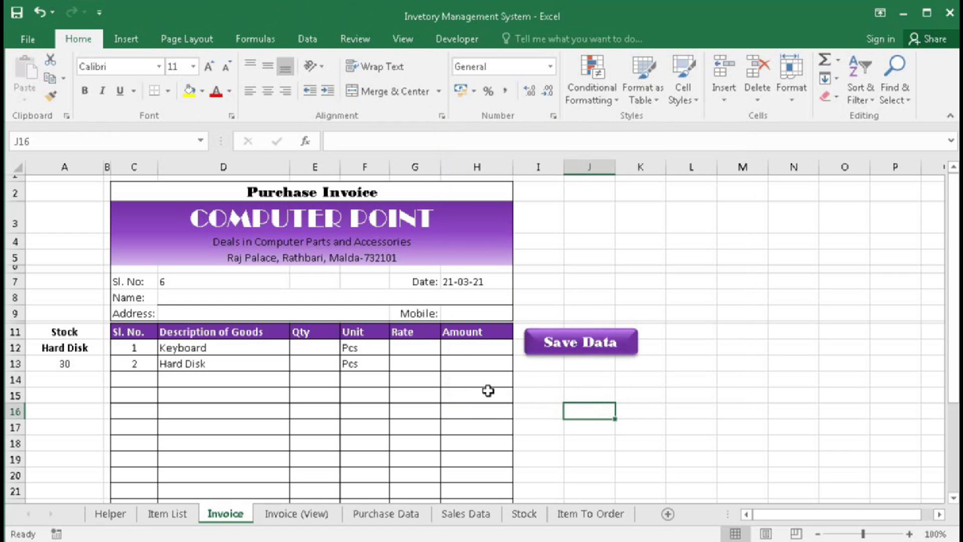
- Review the Item List, Invoice, Invoice (View), Purchase Data, Sales Data and Stock sheets in turn
left_click(174, 515)
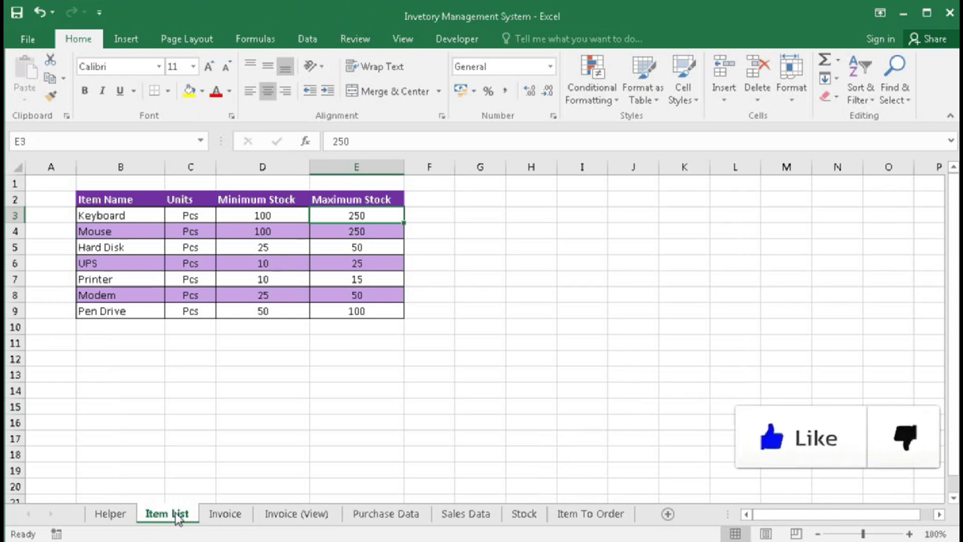
left_click(234, 518)
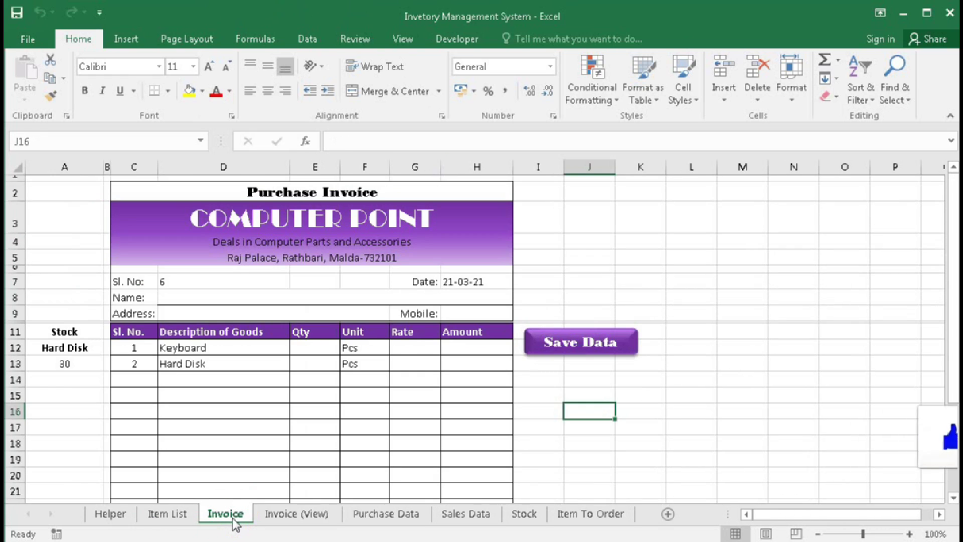
left_click(303, 517)
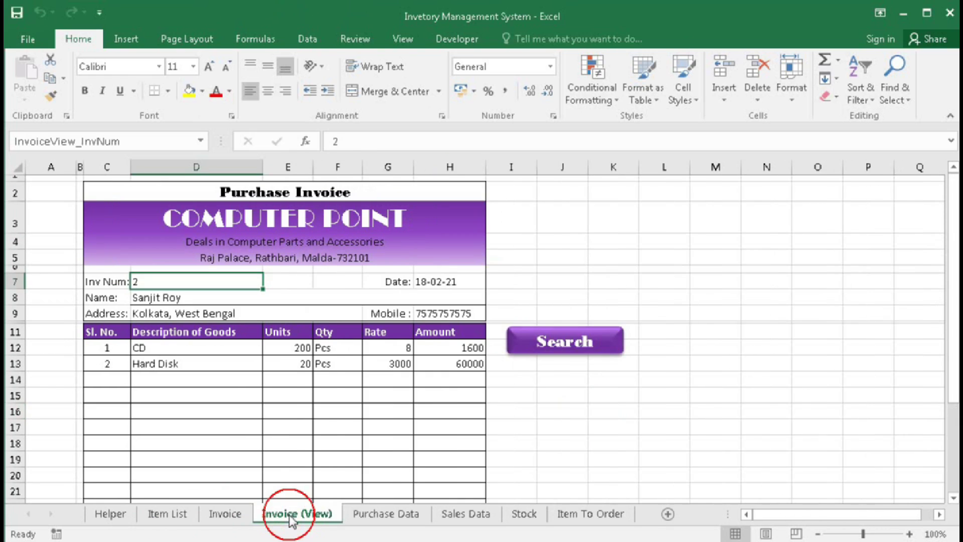
left_click(378, 516)
left_click(459, 516)
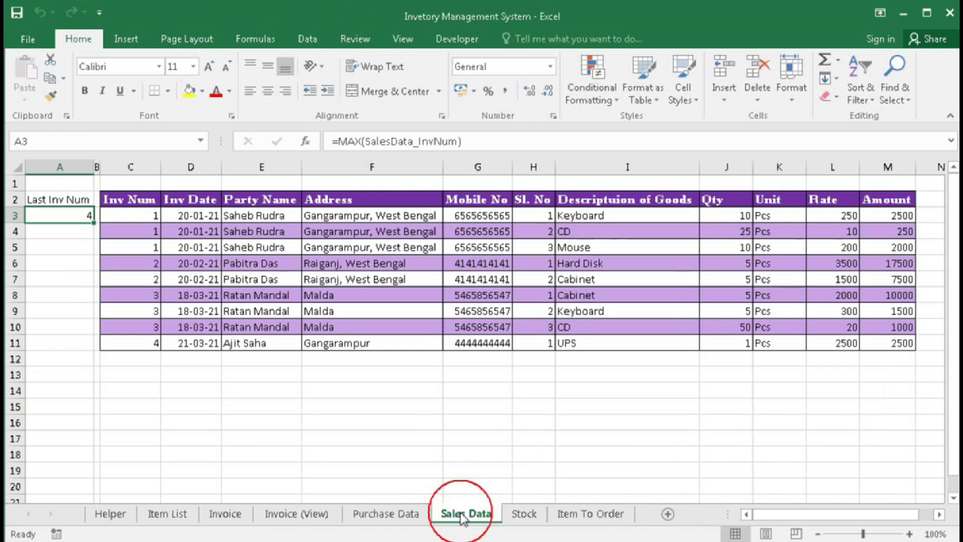
left_click(523, 514)
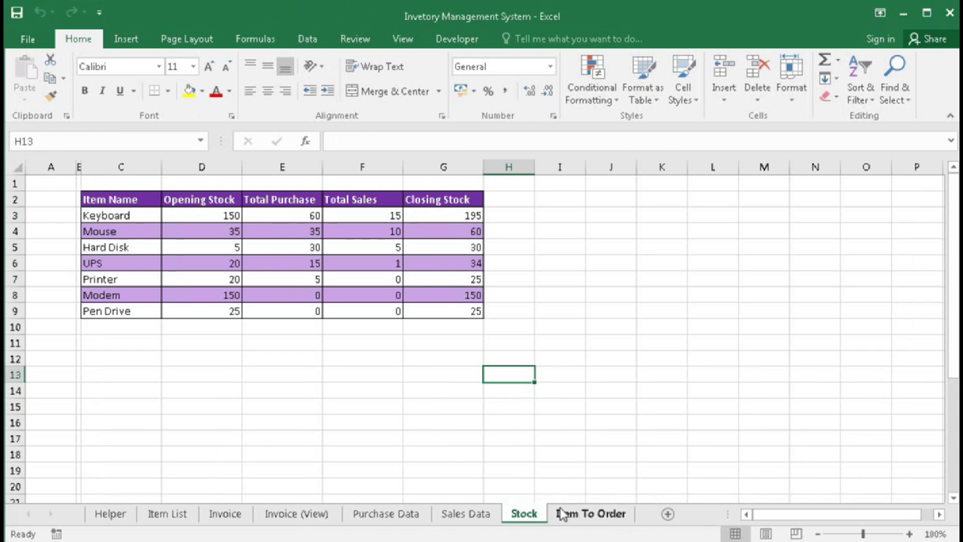
- On the Item To Order sheet, draw a rounded rectangle about 0.37" by 1.54" beside the table and enter "MaintainMinimum Stock" in it
left_click(574, 514)
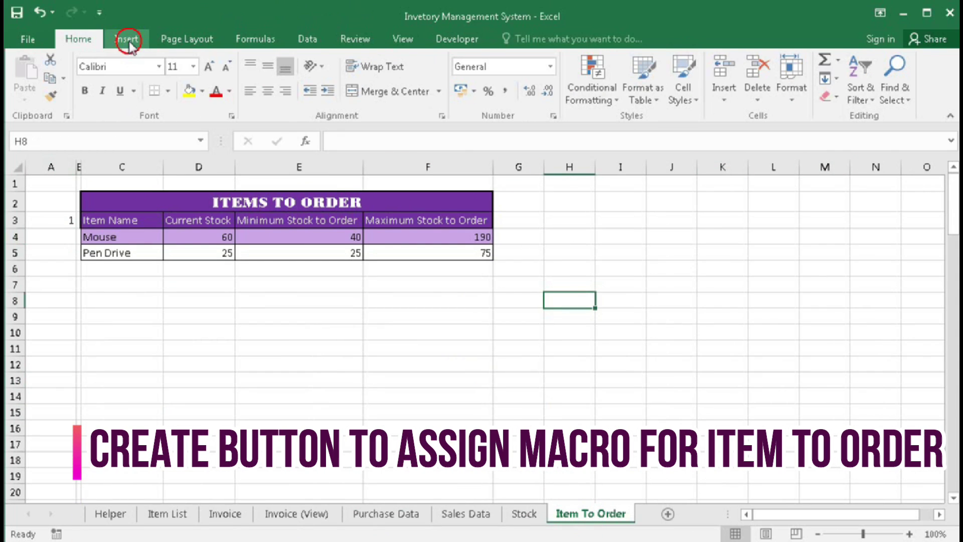
left_click(126, 38)
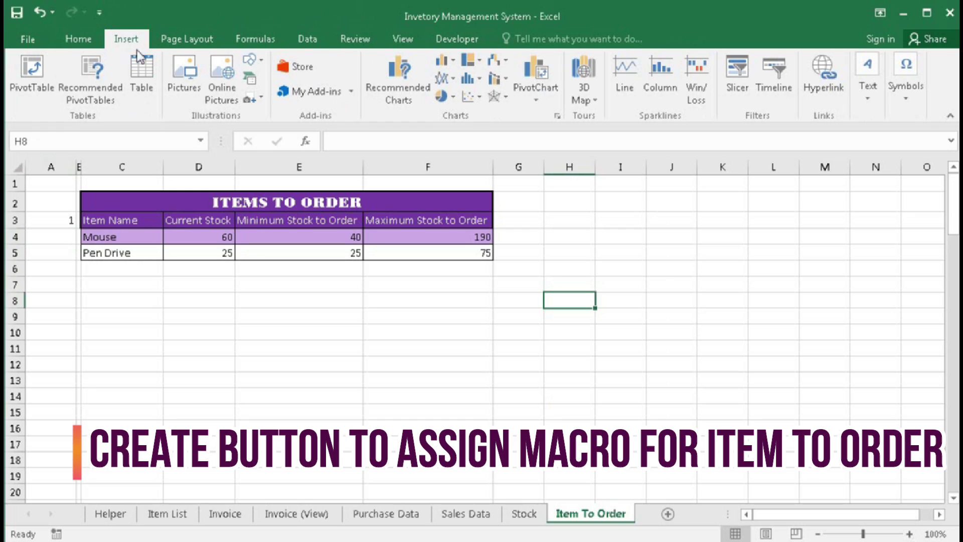
left_click(255, 65)
left_click(273, 180)
left_click_drag(510, 218, 628, 245)
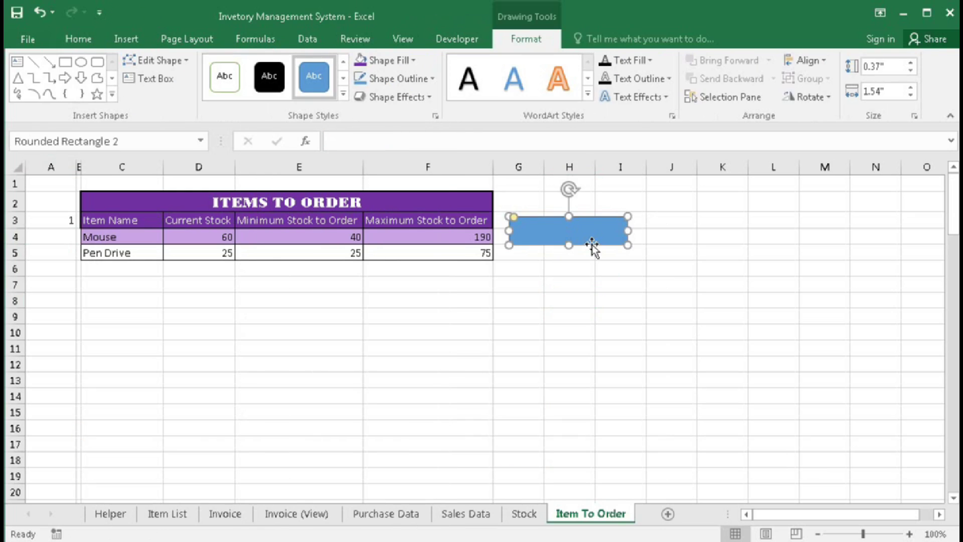
right_click(556, 231)
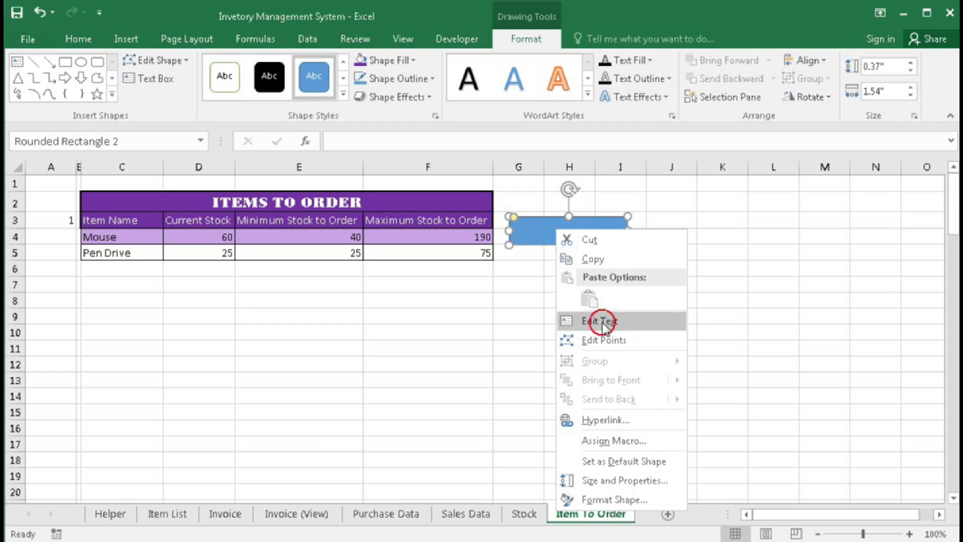
left_click(599, 318)
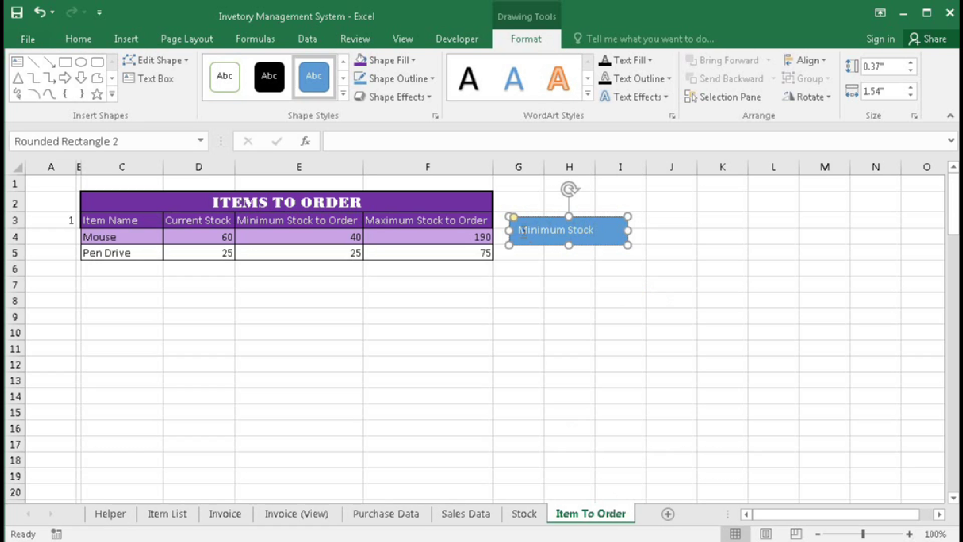
type("Maintain")
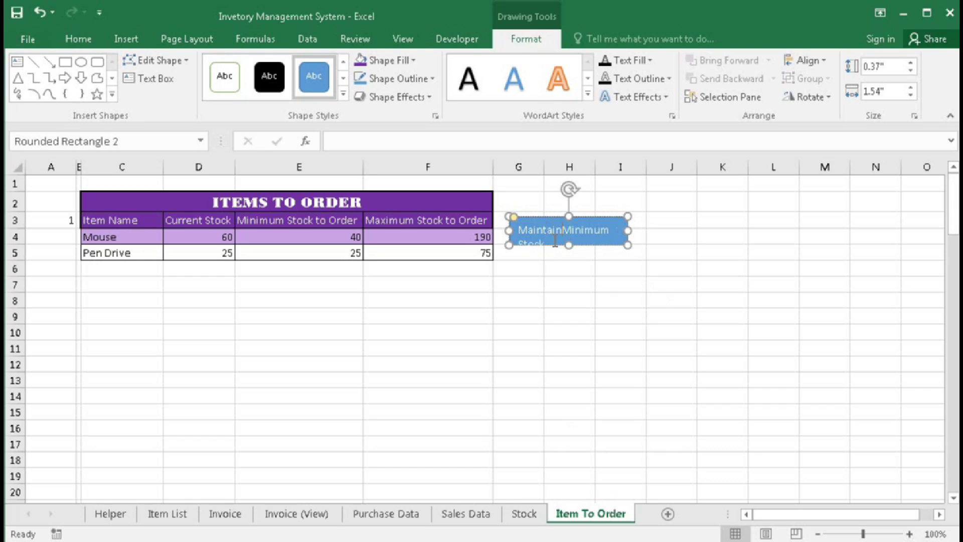
- Widen the shape to about 2.5" and format its label, spaced as "Maintain Minimum Stock", in Bodoni MT Black size 12, centred both ways
left_click_drag(628, 234, 663, 230)
left_click(75, 39)
left_click(98, 67)
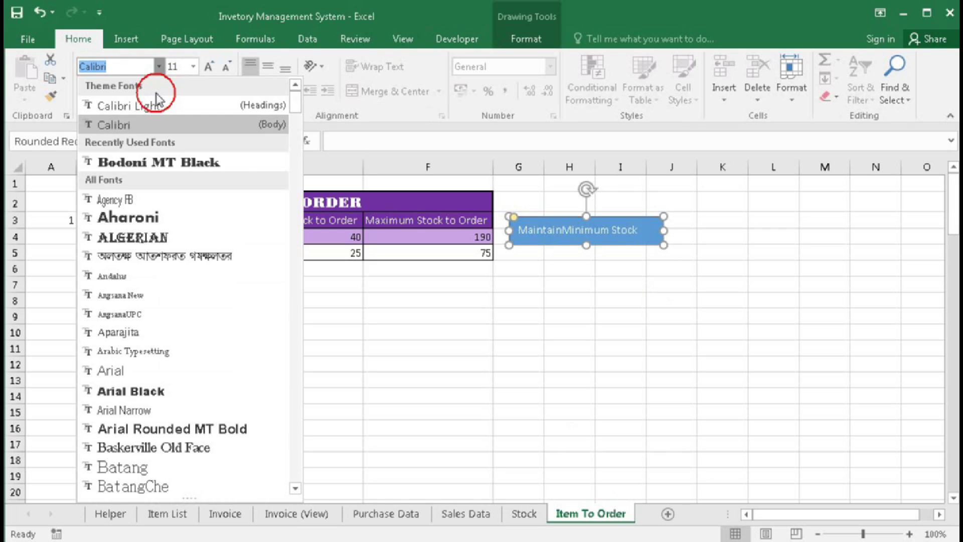
left_click(161, 162)
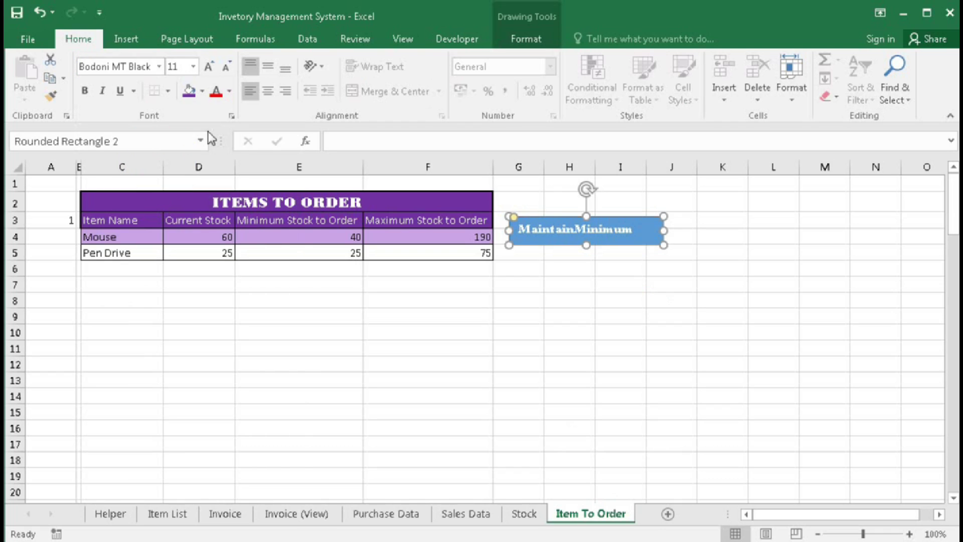
left_click(208, 67)
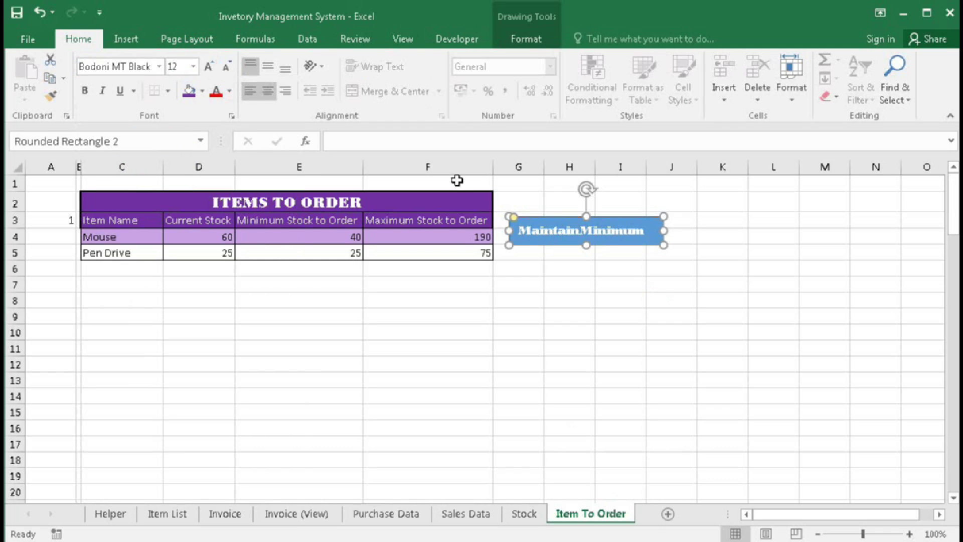
left_click_drag(663, 230, 701, 229)
left_click(577, 230)
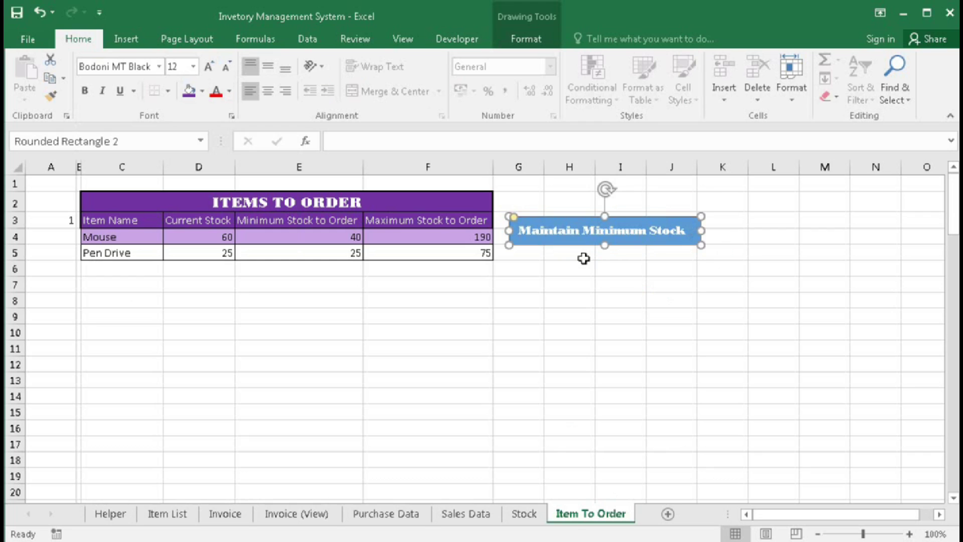
left_click(268, 91)
left_click(270, 67)
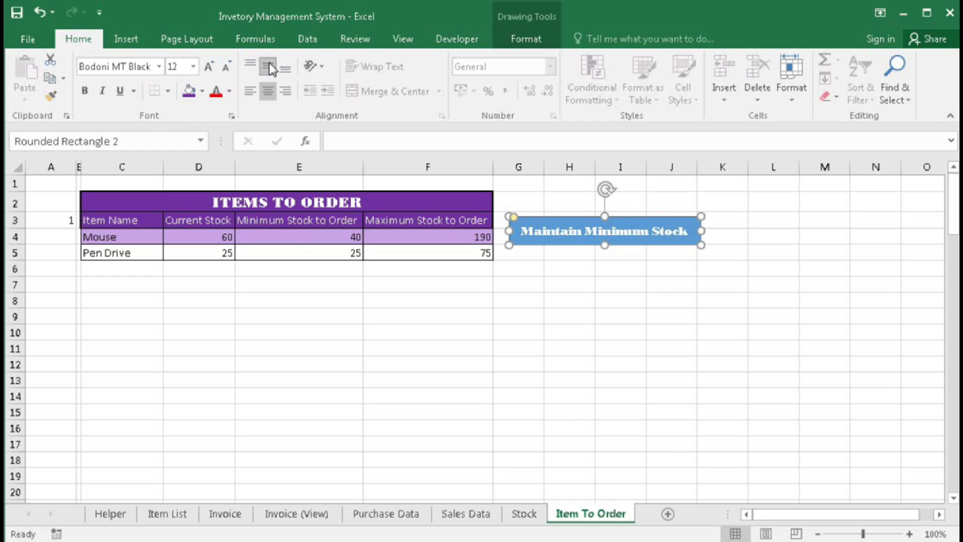
- Fill the Maintain Minimum Stock shape with purple and apply a bevelled preset shape effect
left_click(189, 91)
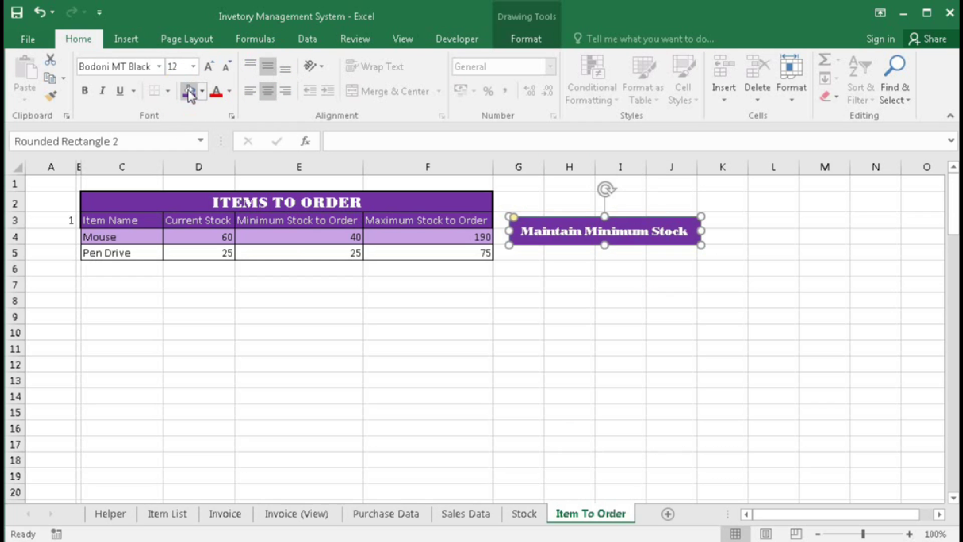
left_click(522, 40)
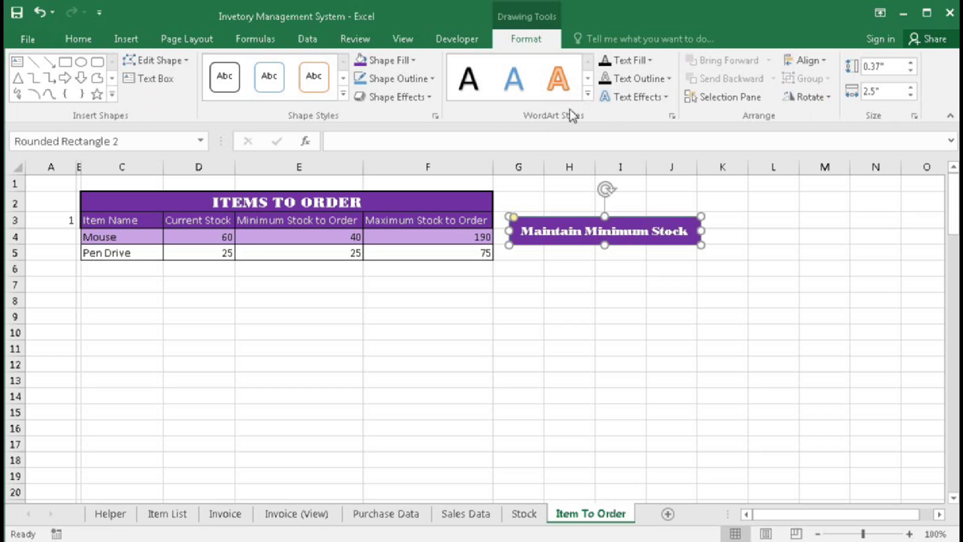
left_click(393, 98)
mouse_move(409, 131)
left_click(542, 210)
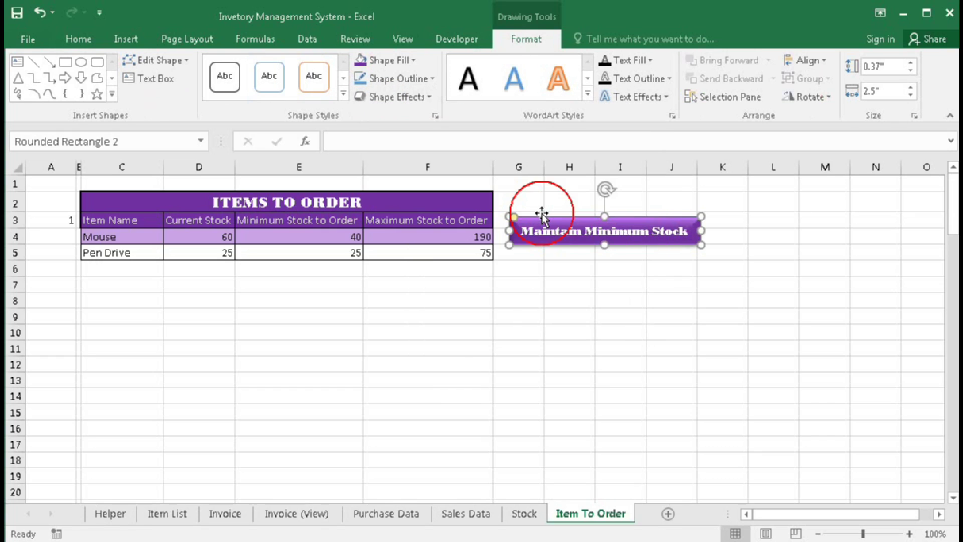
- Duplicate the Maintain Minimum Stock shape directly beneath the original and change the copy's label to "Maintain Maximum Stock"
left_click_drag(552, 243, 651, 264)
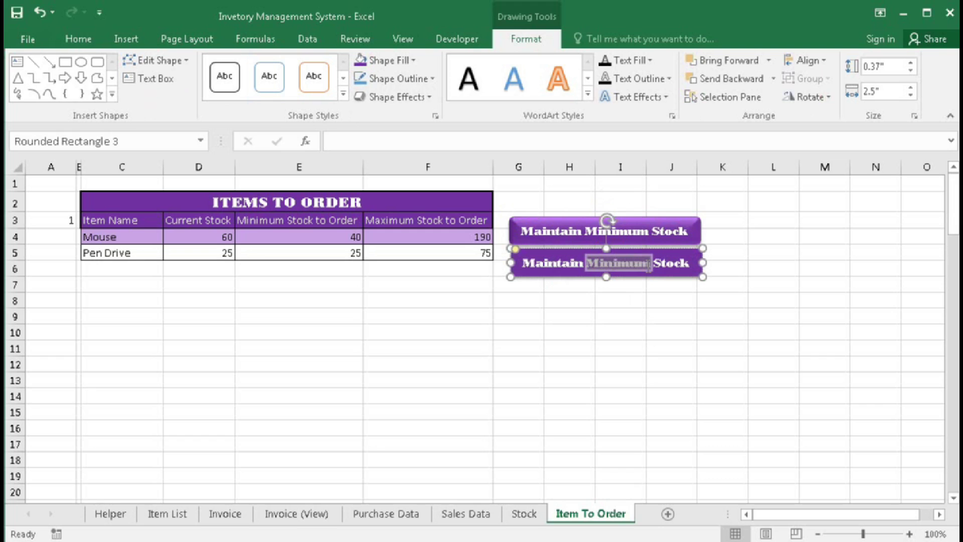
type("Maximum")
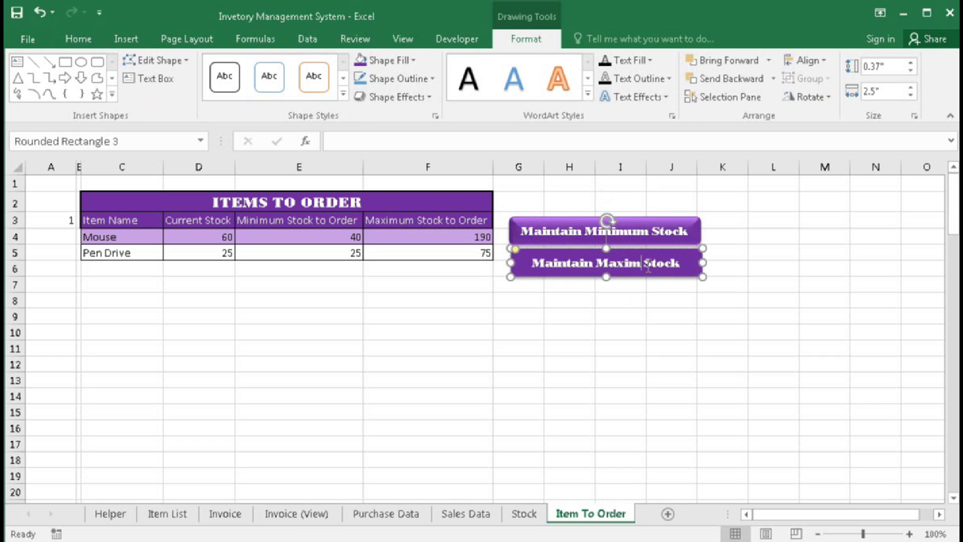
key("Escape")
key("Escape")
- Name the Maintain Minimum Stock shape "Minimum"
left_click(562, 218)
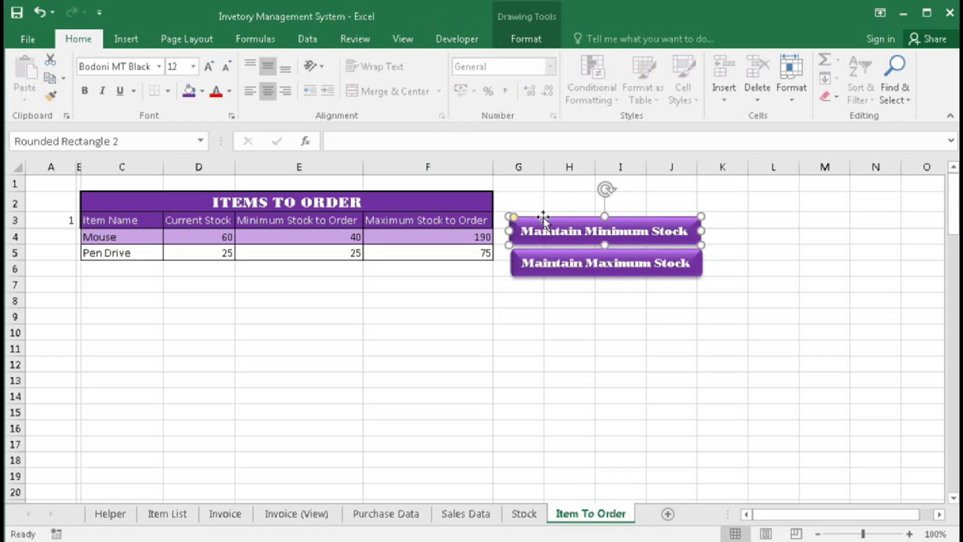
left_click(129, 141)
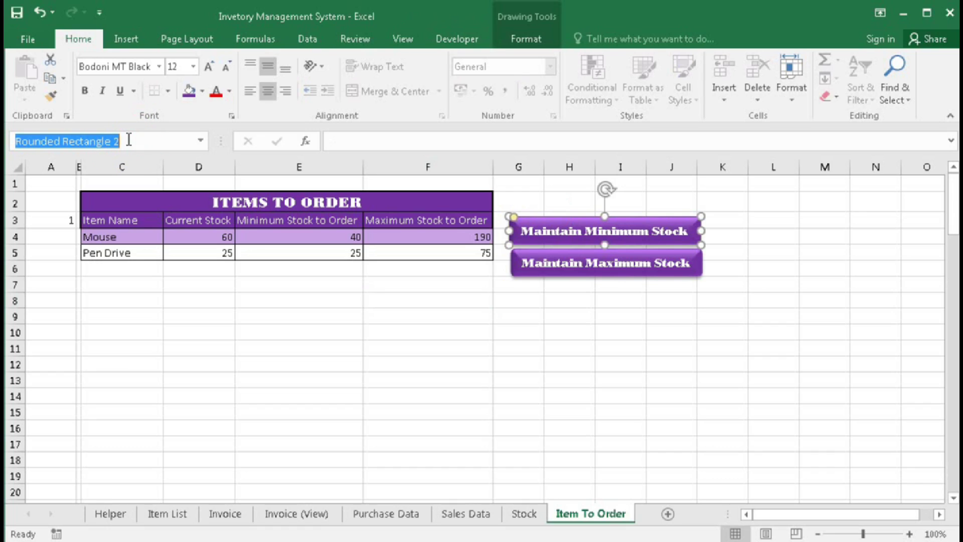
type("Min")
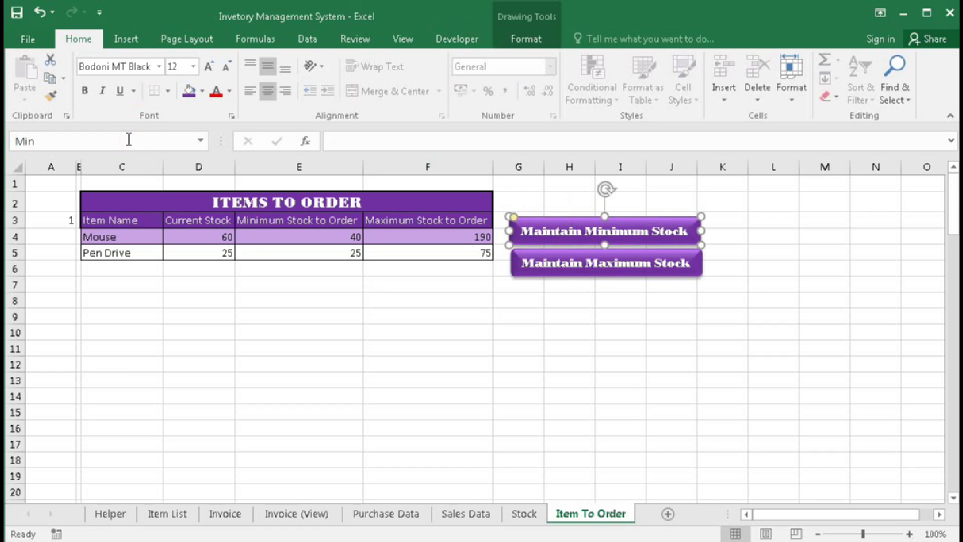
type("imum")
key("Return")
- Name the Maintain Maximum Stock shape "Maximum" and deselect it
left_click(536, 271)
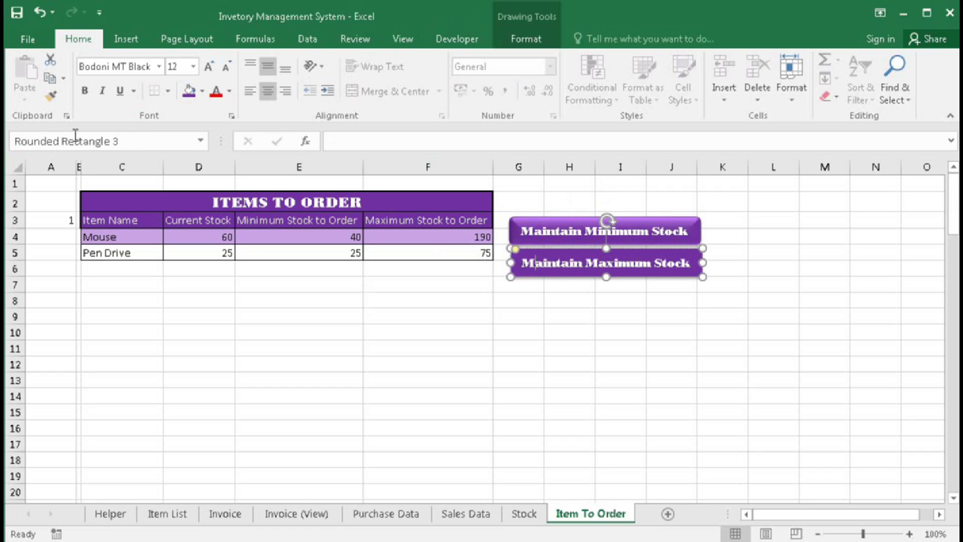
left_click(134, 142)
type("Max")
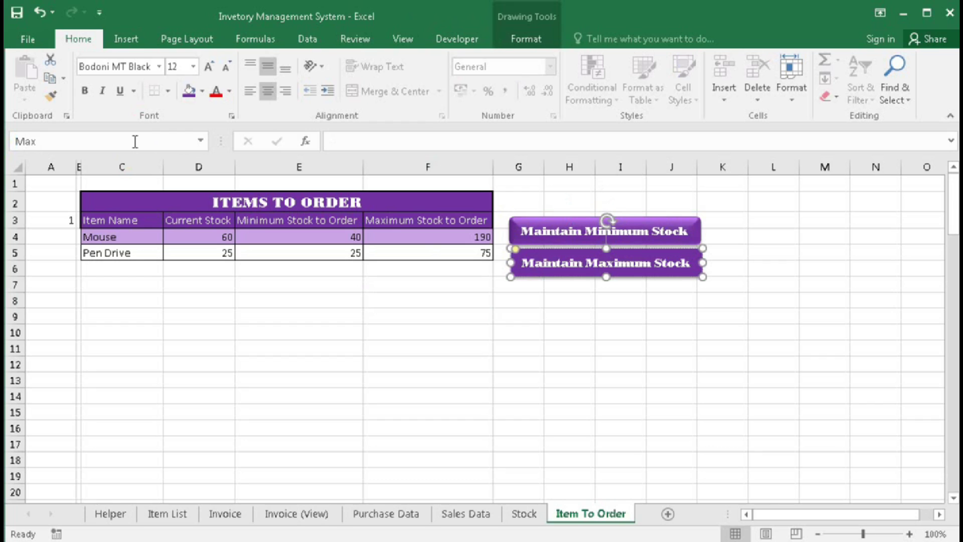
type("mum")
key("Return")
left_click(567, 391)
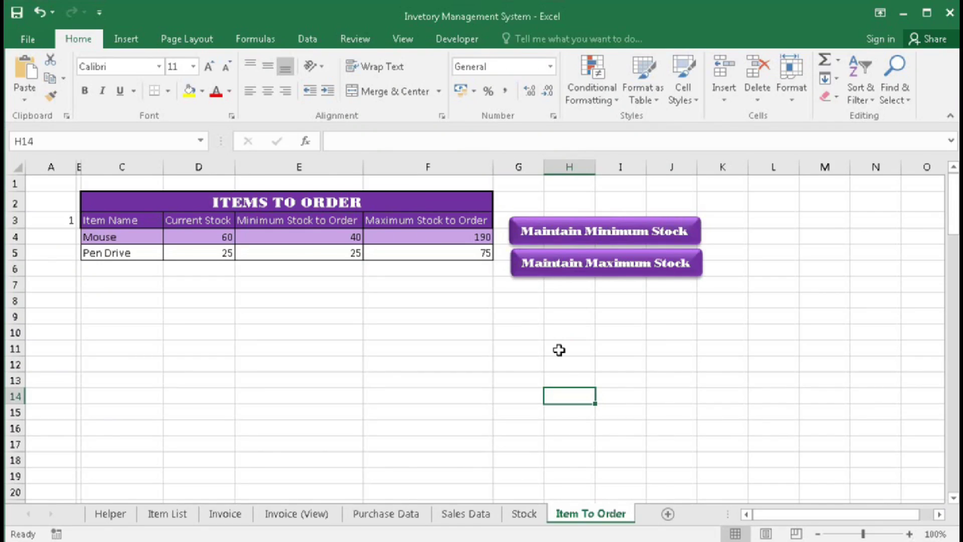
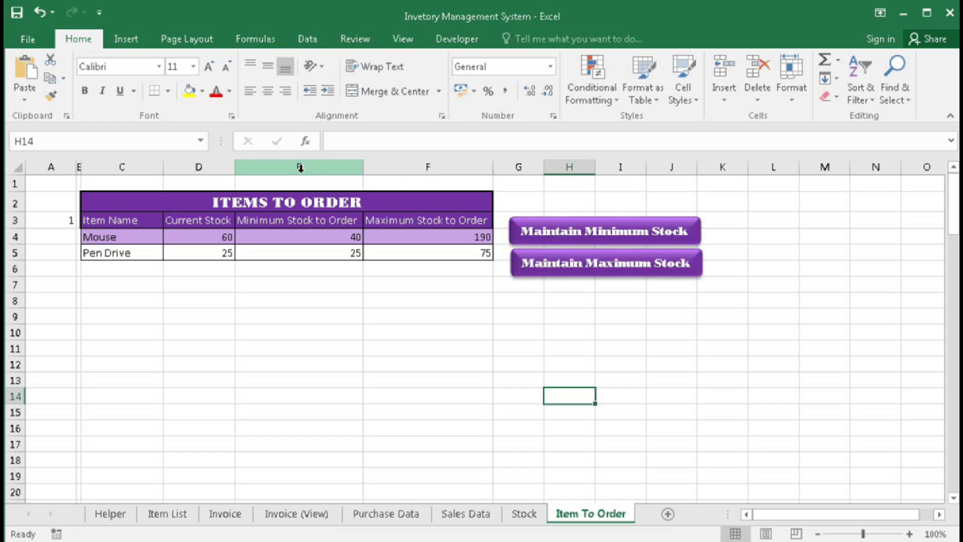
- Insert a new module into the workbook's VBA project and name it "Buttons"
key("alt+F11")
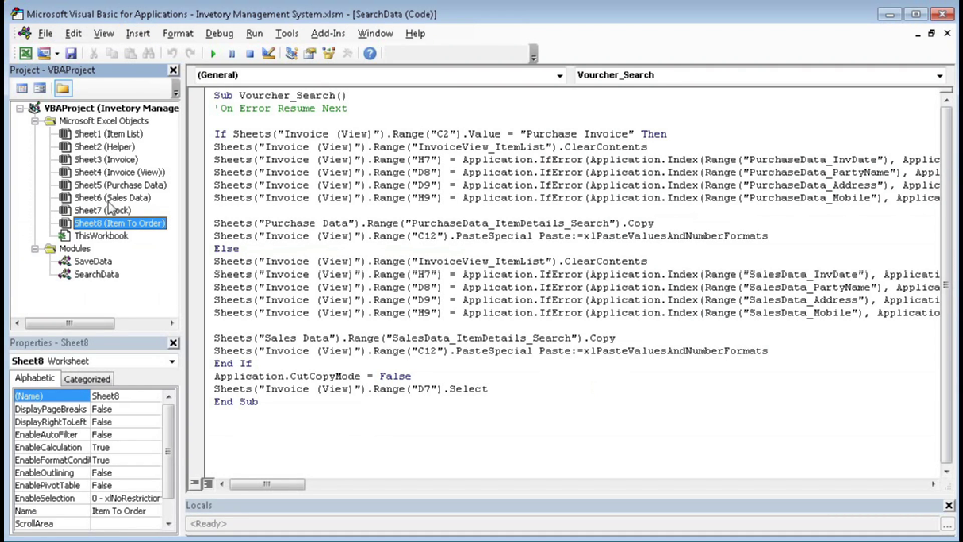
left_click(138, 33)
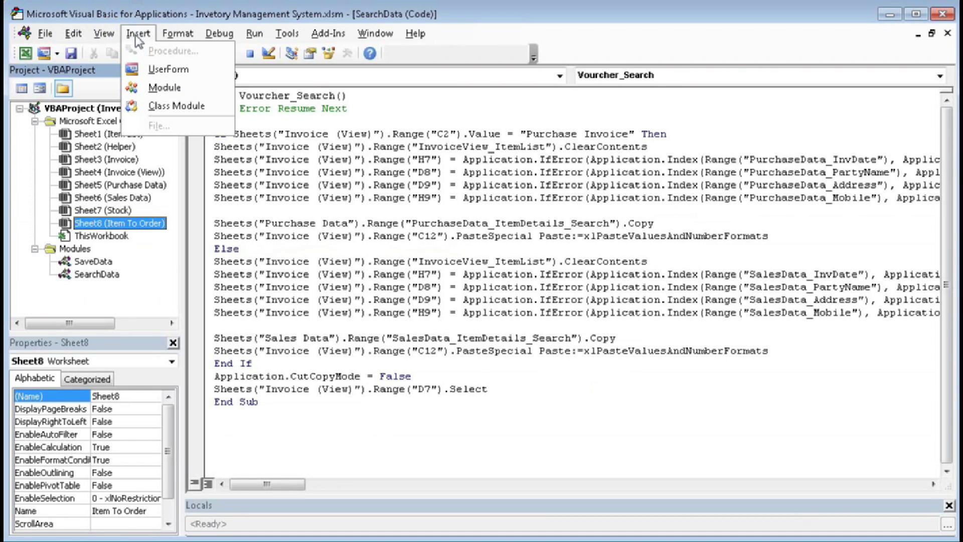
left_click(153, 87)
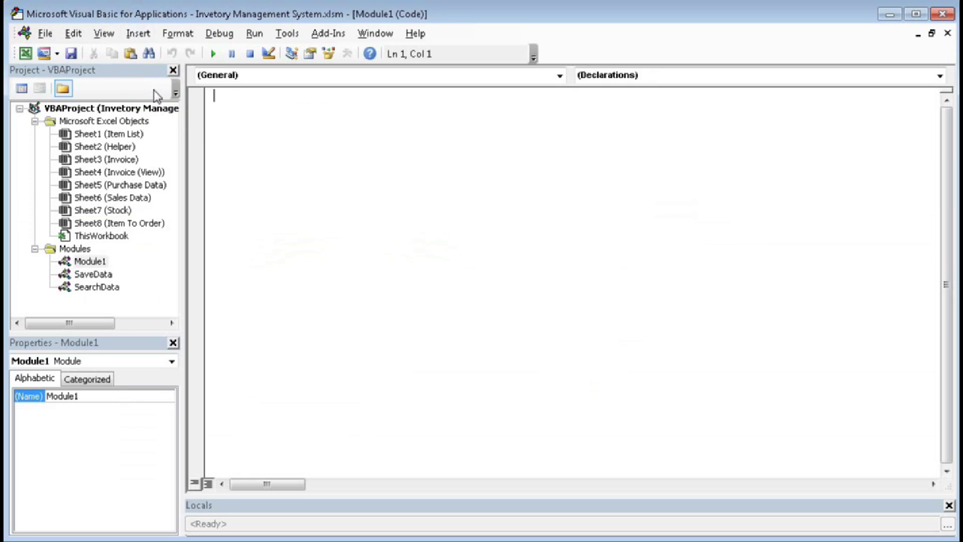
left_click(96, 396)
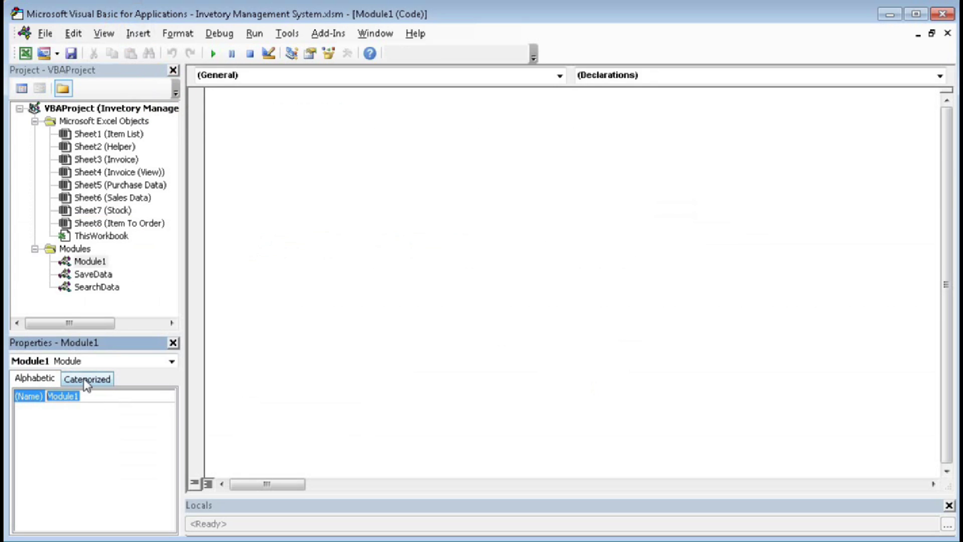
type("Buttons")
key("Return")
- Write Hide_MinOrderButton (A4 = 1, hide column F and shape Minimum, show column E and shape Maximum) and Hide_MaxOrderButton (A4 = 2, visibility reversed) for Item to Order
left_click(229, 103)
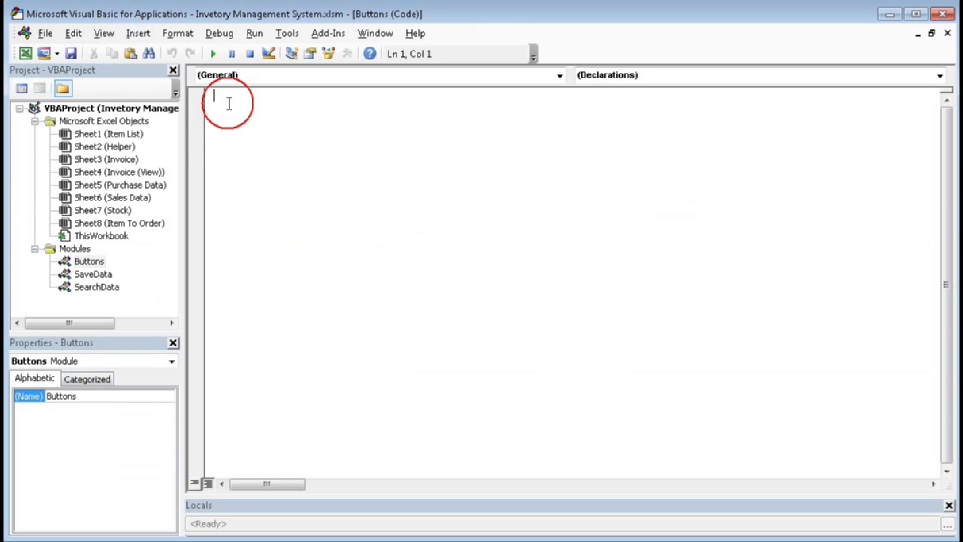
type("Sub Hide_MinOrderButton() Sheets(\"Item to Order\").Range(\"A4\") = 1 Sheets(\"Item to Order\").Range(\"F4\").EntireColumn.Hidden = True Sheets(\"Item to Order\").Range(\"E4\").EntireColumn.Hidden = False Sheets(\"Item to Order\").Shapes(\"Maximum\").Visible = True Sheets(\"Item to Order\").Shapes(\"Minimum\").Visible = False End Sub Sub Hide_MaxOrderButton() Sheets(\"Item to Order\").Range(\"A4\") = 2 Sheets(\"Item to Order\").Range(\"F4\").EntireColumn.Hidden = False Sheets(\"Item to Order\").Range(\"E4\").EntireColumn.Hidden = True Sheets(\"Item to Order\").Shapes(\"Maximum\").Visible = False Sheets(\"Item to Order\").Shapes(\"Minimum\").Visible = True End Sub")
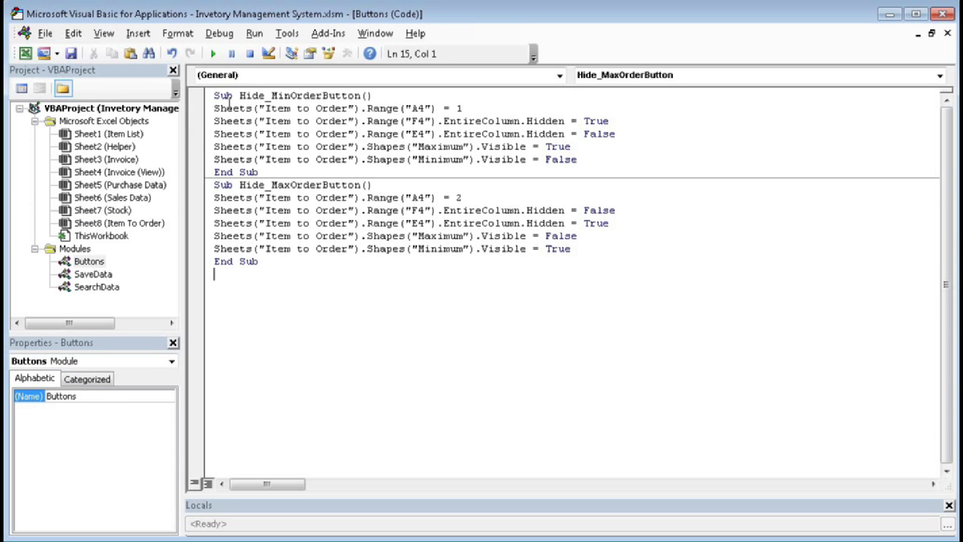
left_click_drag(215, 95, 379, 96)
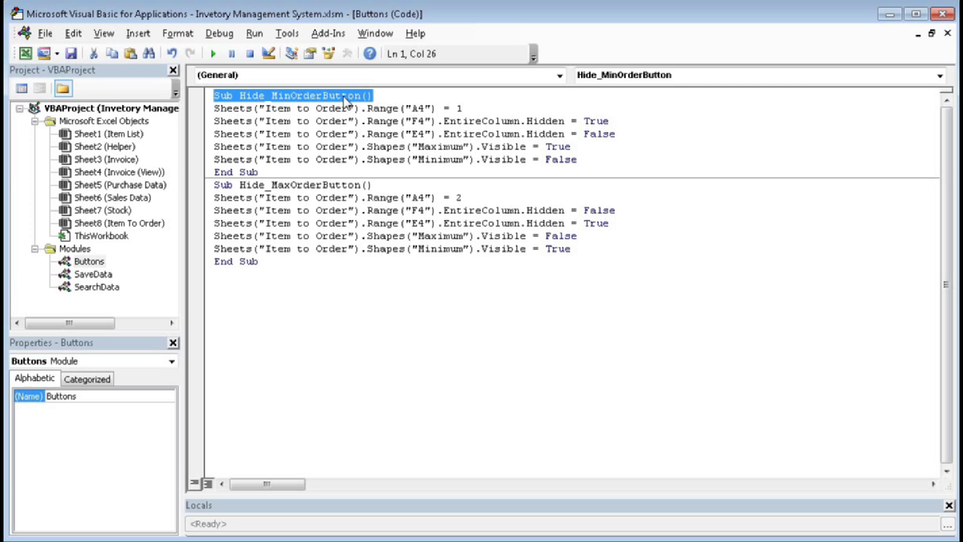
- Change the cell reference in the value-setting line of both Hide_MinOrderButton and Hide_MaxOrderButton to A3
left_click_drag(214, 108, 425, 109)
left_click(426, 109)
type("3")
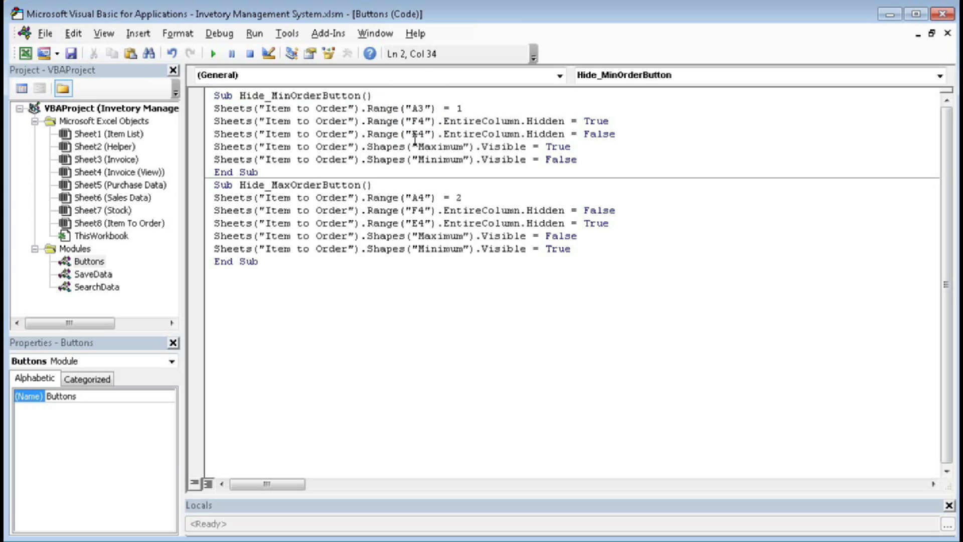
left_click_drag(420, 197, 427, 197)
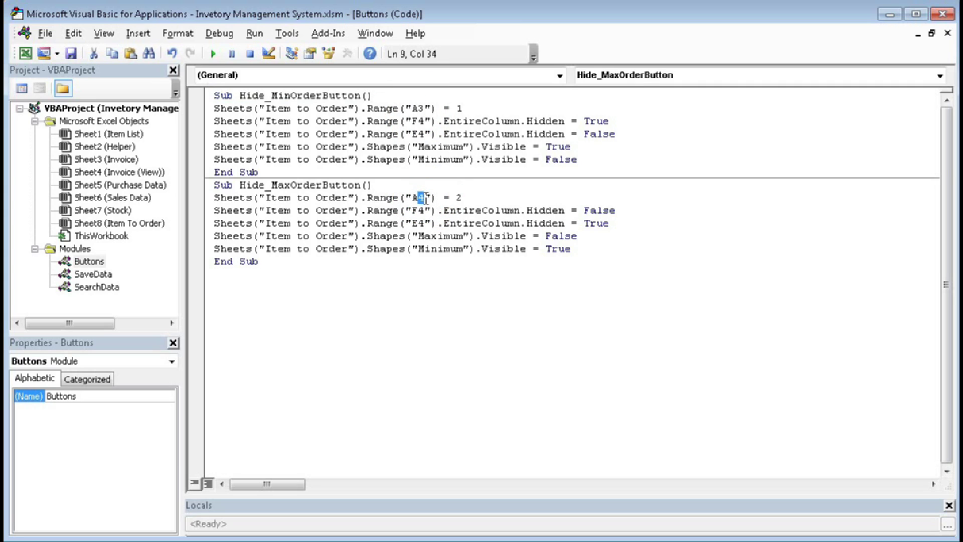
type("3")
left_click(444, 108)
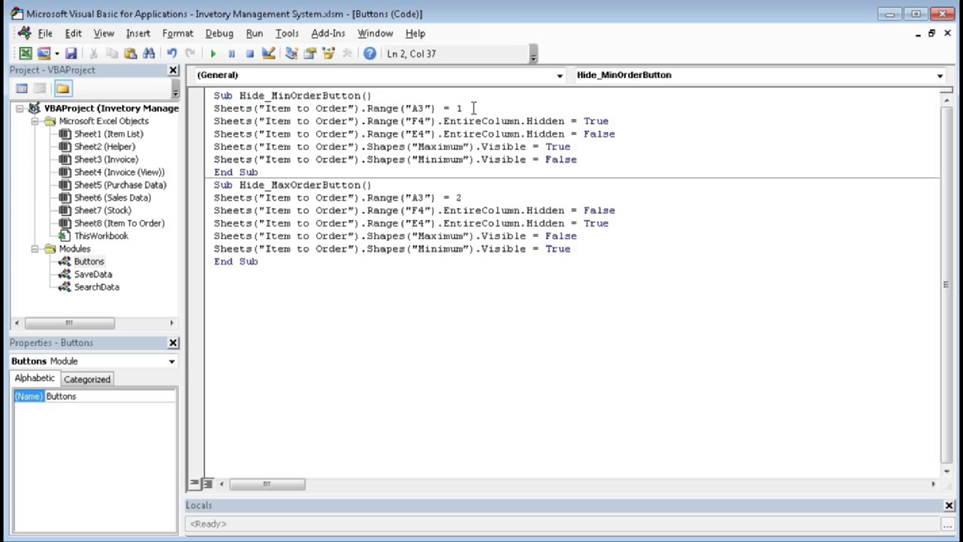
- Compare the two button macros in the Buttons module with cell A3, the order columns and the shapes on the Item To Order sheet
key("alt+F11")
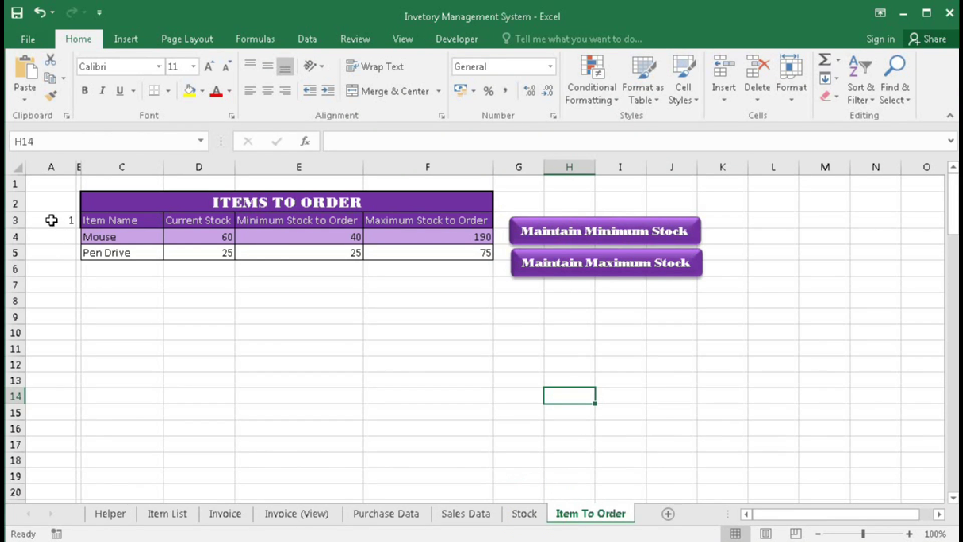
key("alt+F11")
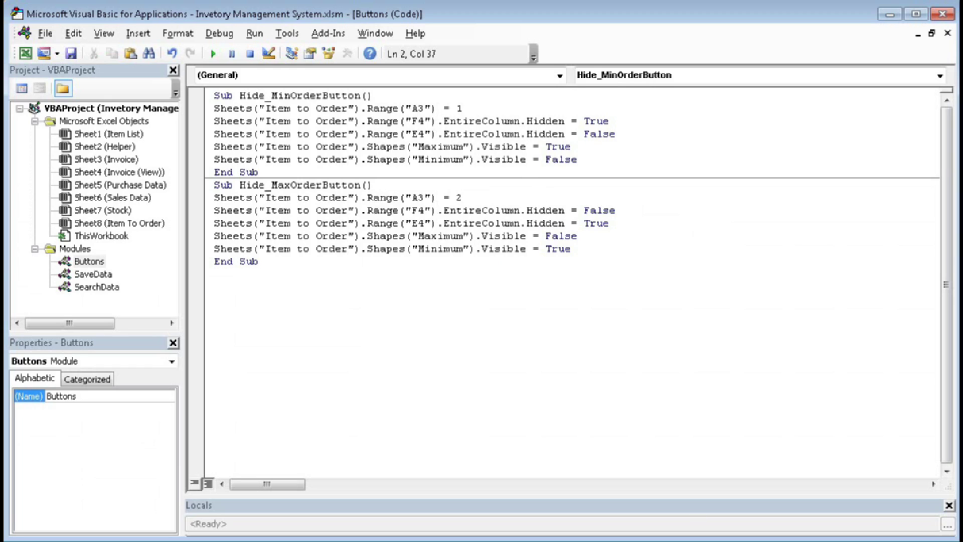
key("alt+F11")
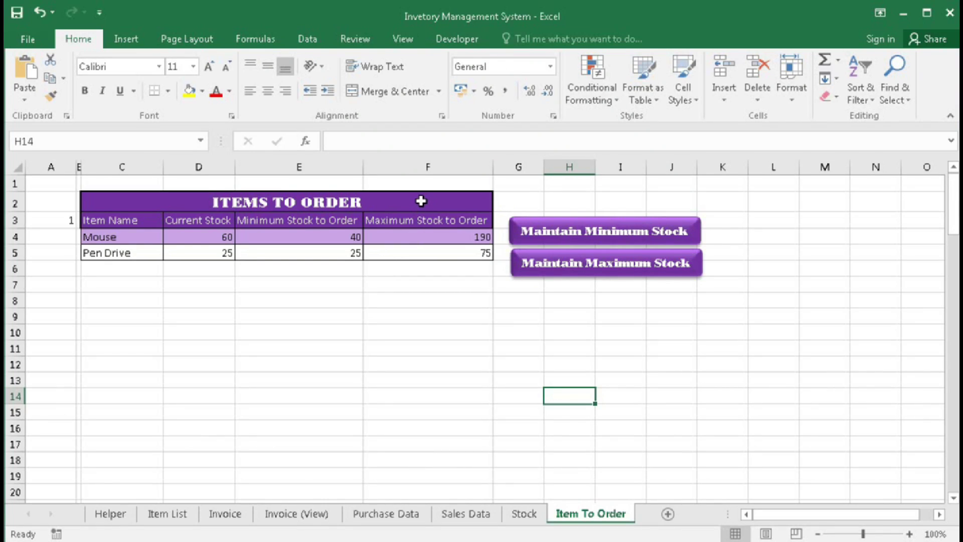
left_click(432, 239)
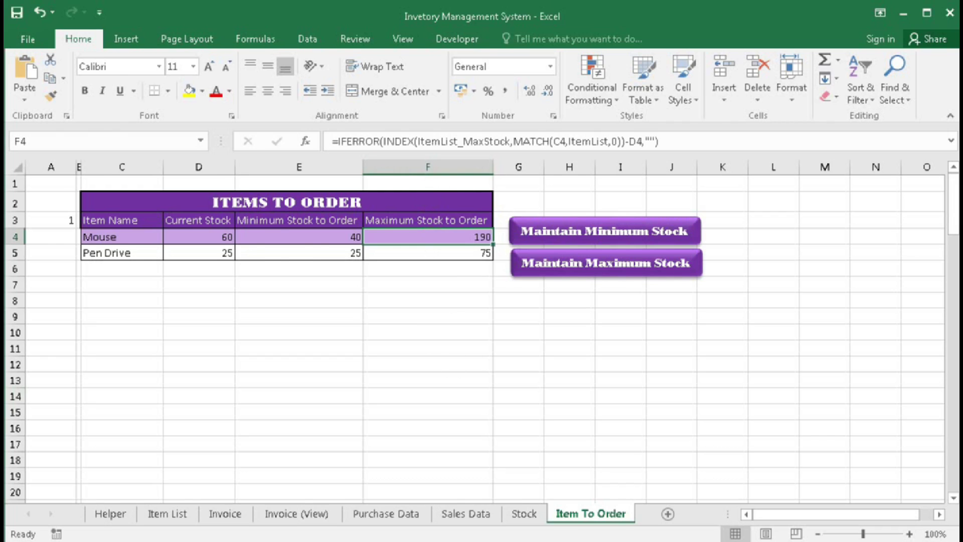
key("alt+F11")
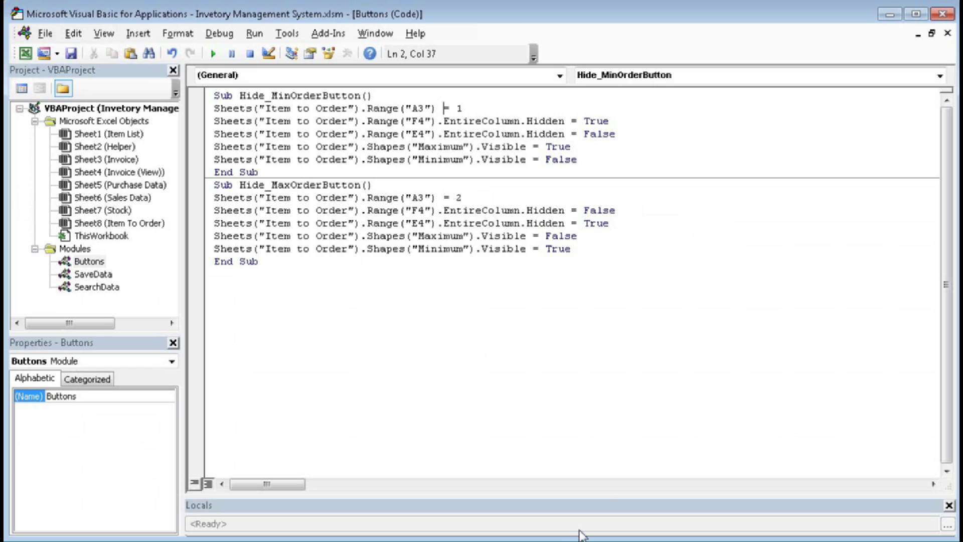
key("alt+F11")
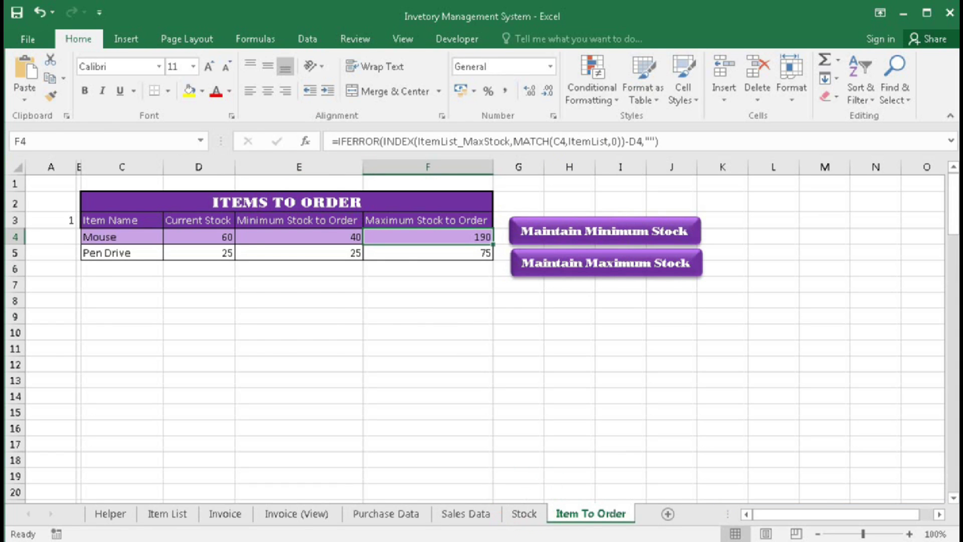
key("alt+F11")
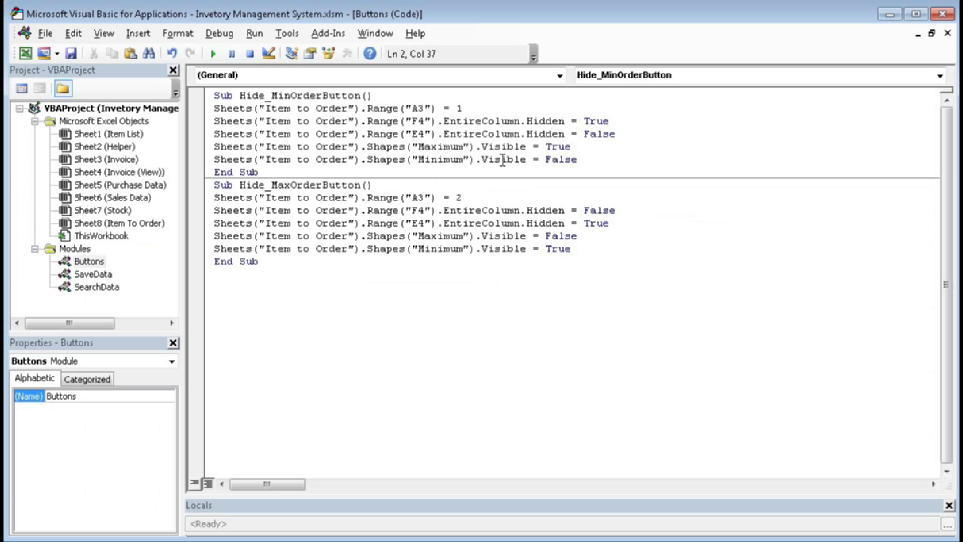
key("alt+F11")
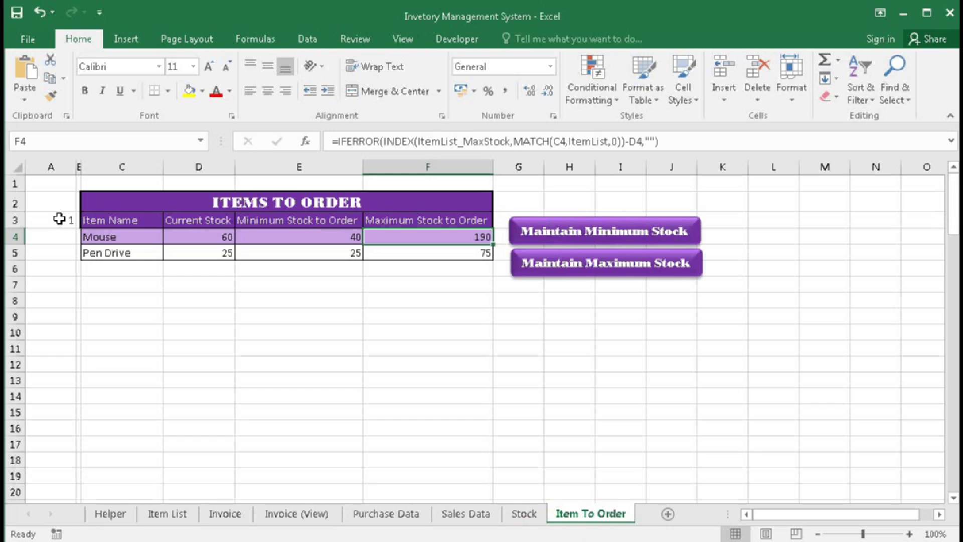
key("alt+F11")
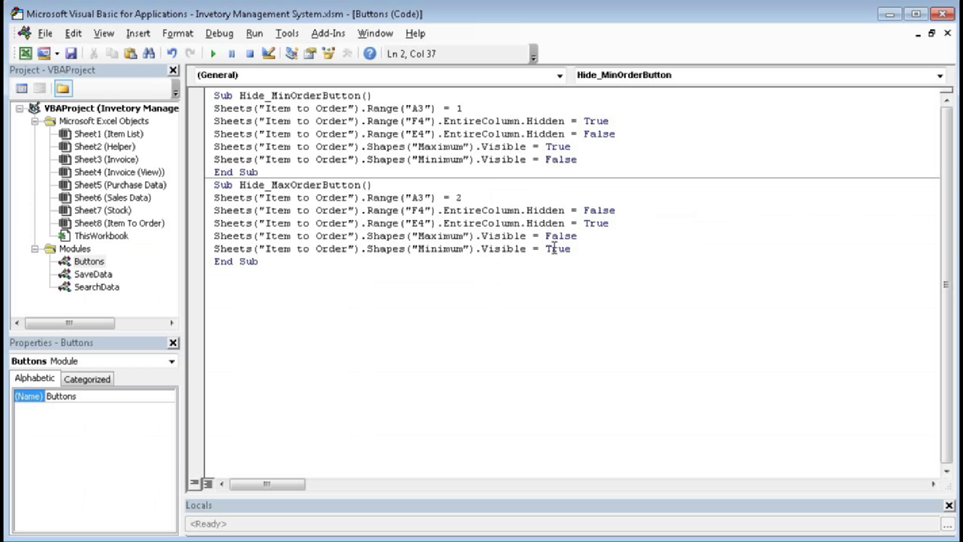
- Return to the Item To Order sheet and assign the Hide_MinOrderButton macro to the Maintain Minimum Stock shape
key("alt+F11")
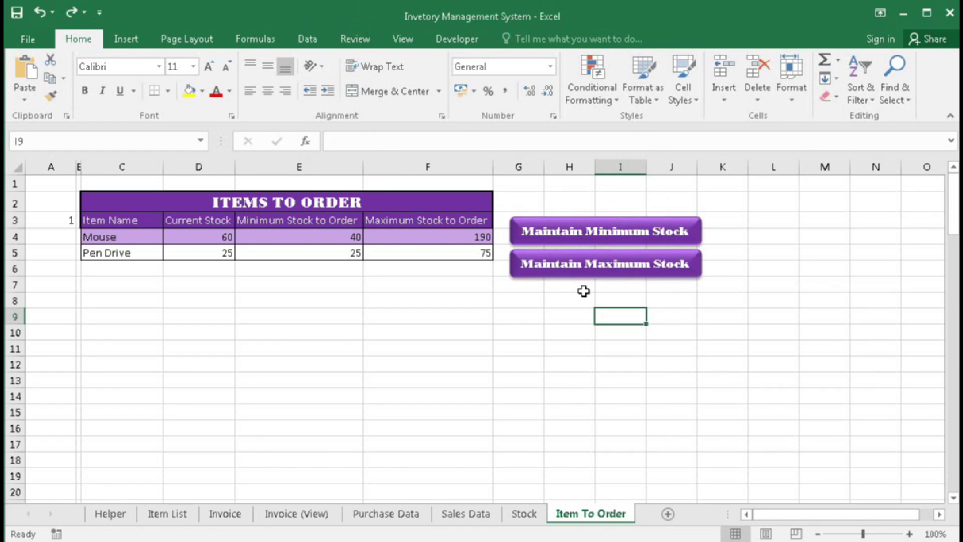
right_click(613, 225)
left_click(648, 432)
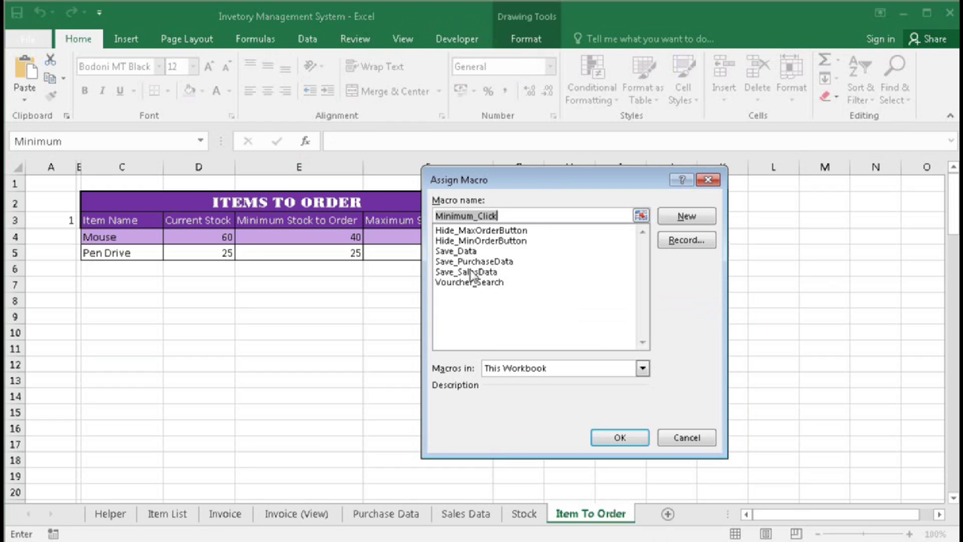
left_click(464, 240)
left_click(615, 431)
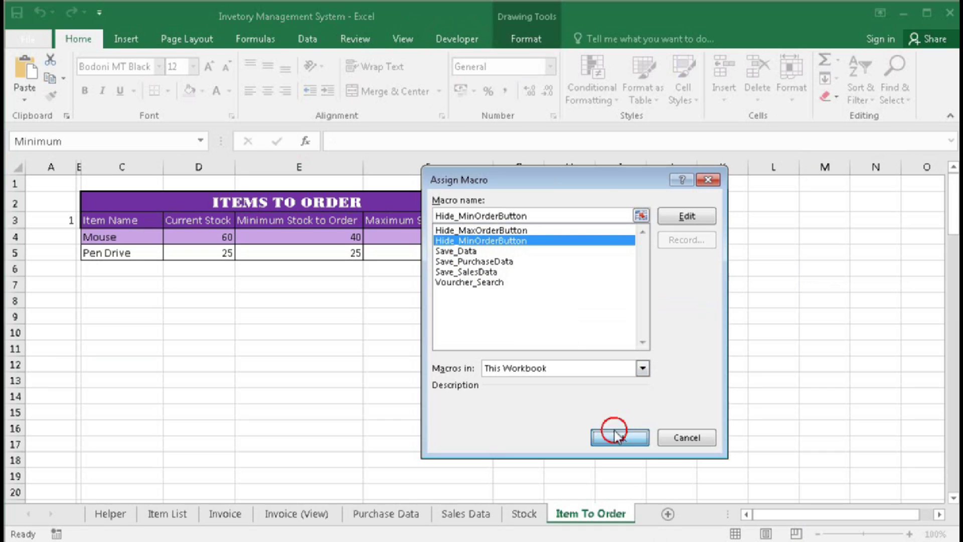
- Assign the Hide_MaxOrderButton macro to the Maintain Maximum Stock shape
right_click(575, 267)
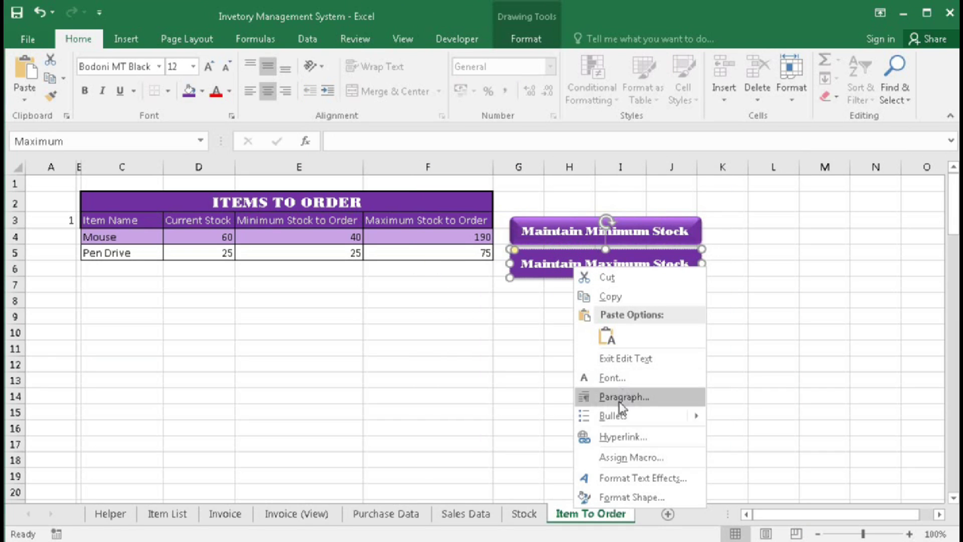
left_click(619, 458)
left_click_drag(577, 264, 499, 188)
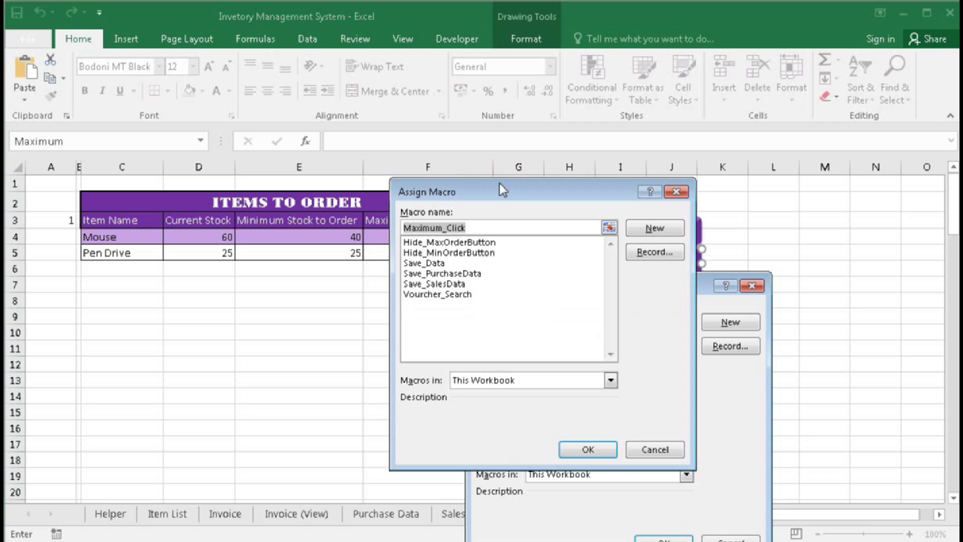
left_click(442, 253)
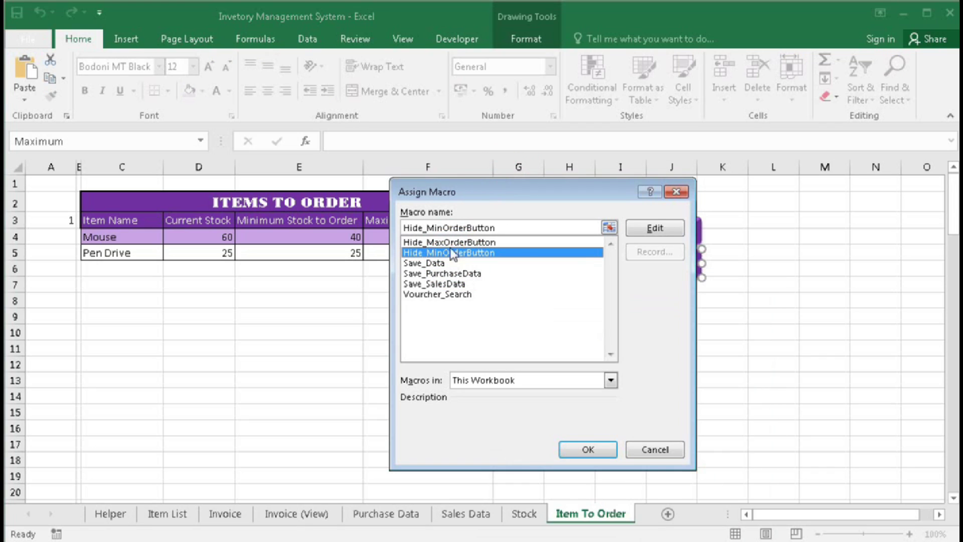
left_click(451, 242)
left_click(587, 450)
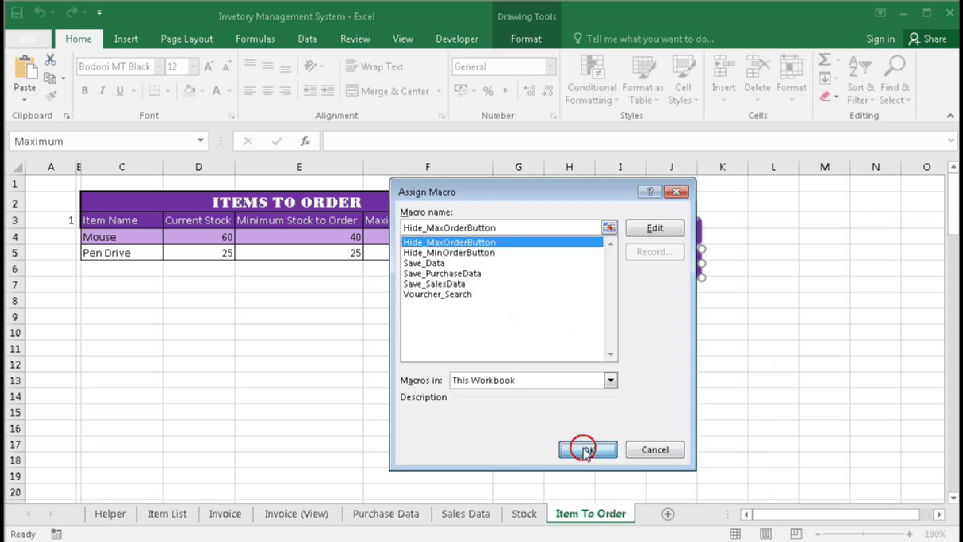
- Stack the Maintain Minimum Stock and Maintain Maximum Stock shapes exactly over each other with Align Center and Align Middle, then nudge them up slightly
left_click(558, 336)
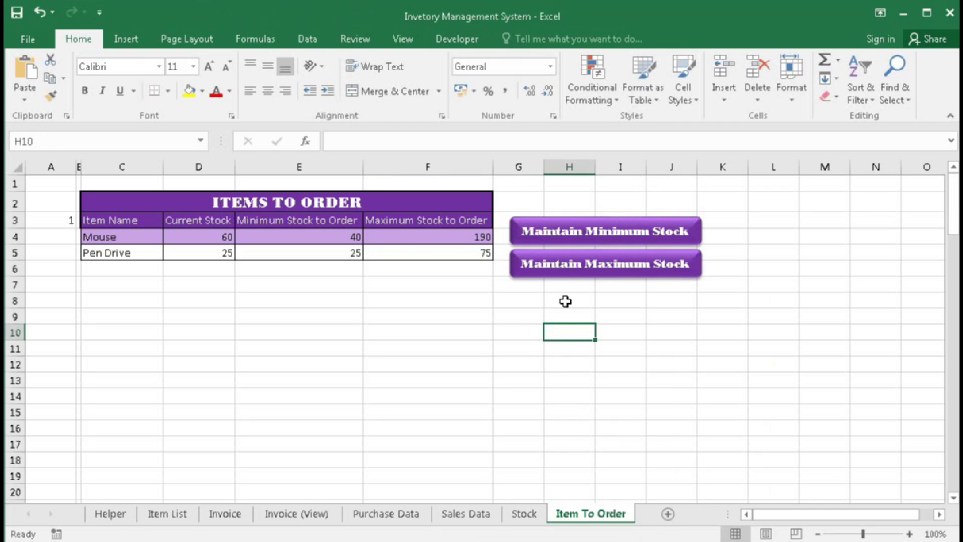
left_click(567, 264, "ctrl")
left_click(572, 232, "ctrl")
left_click(526, 39)
left_click(802, 60)
left_click(817, 103)
left_click(803, 61)
left_click(806, 157)
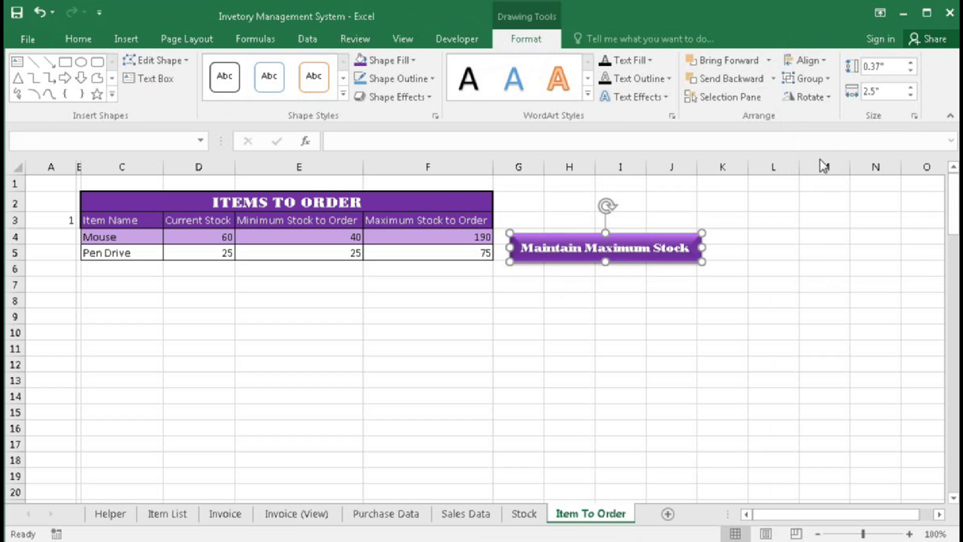
left_click_drag(645, 236, 646, 234)
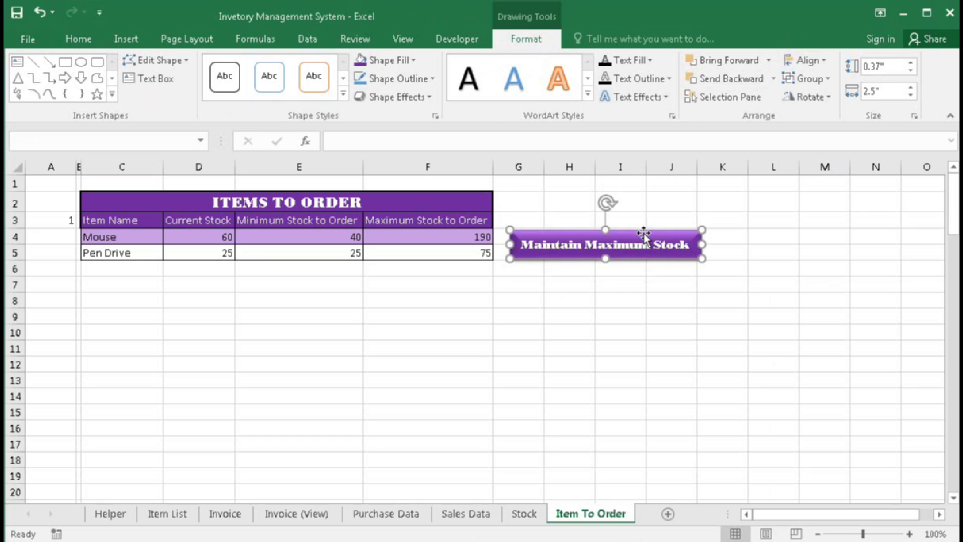
- Group the two stacked stock shapes and set the group's property to Don't move or size with cells
left_click(806, 79)
left_click(809, 99)
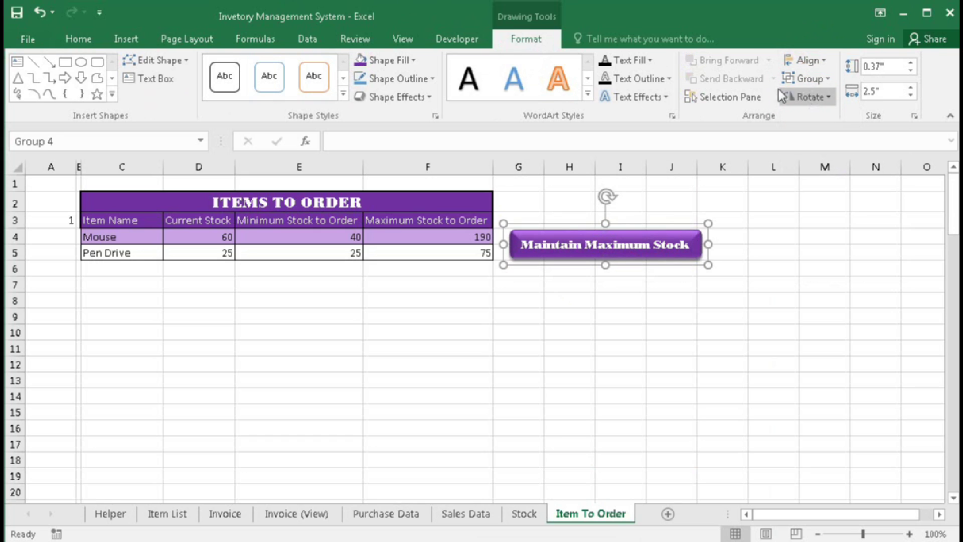
right_click(616, 224)
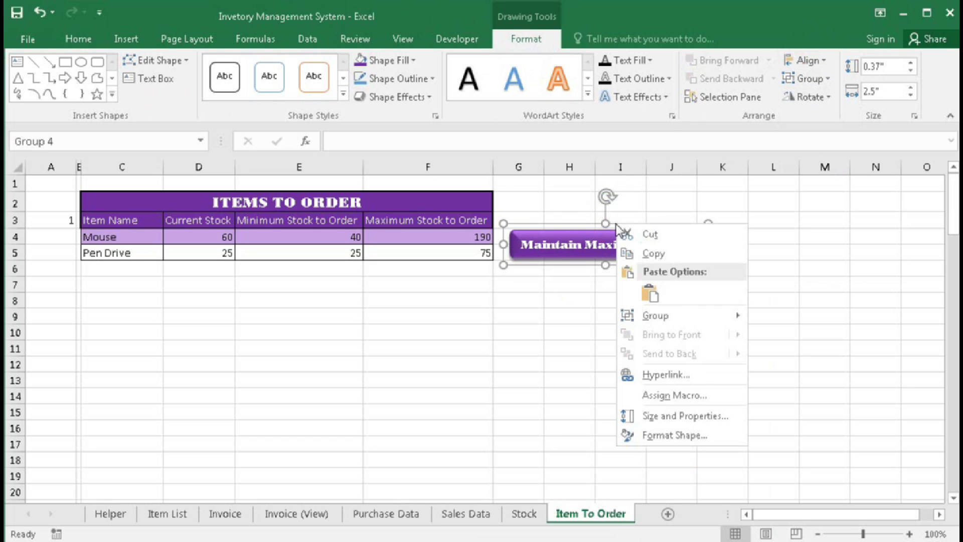
left_click(659, 433)
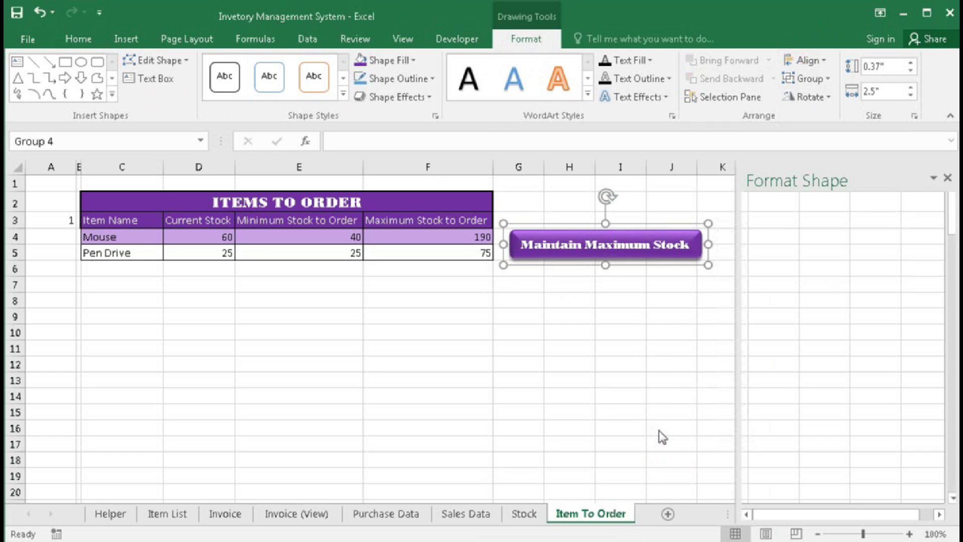
left_click(823, 227)
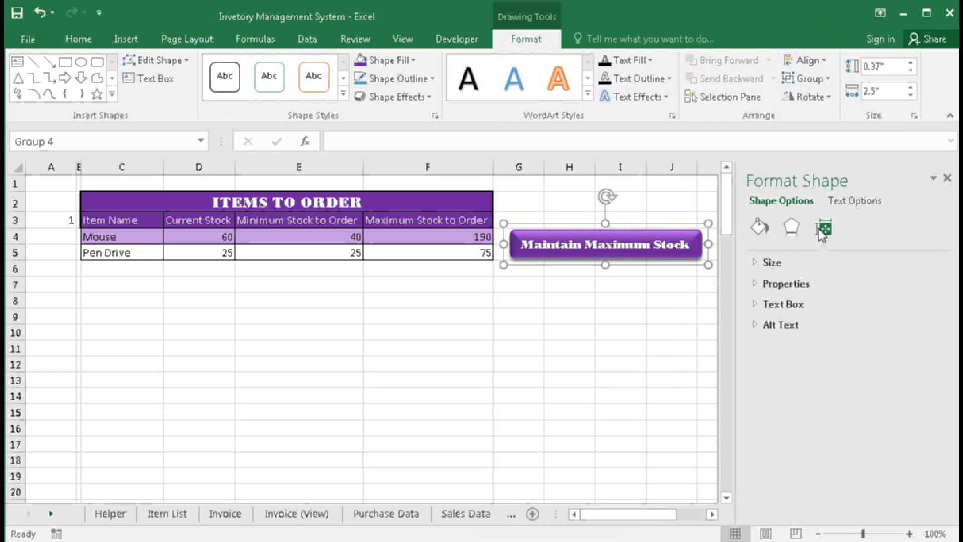
left_click(756, 262)
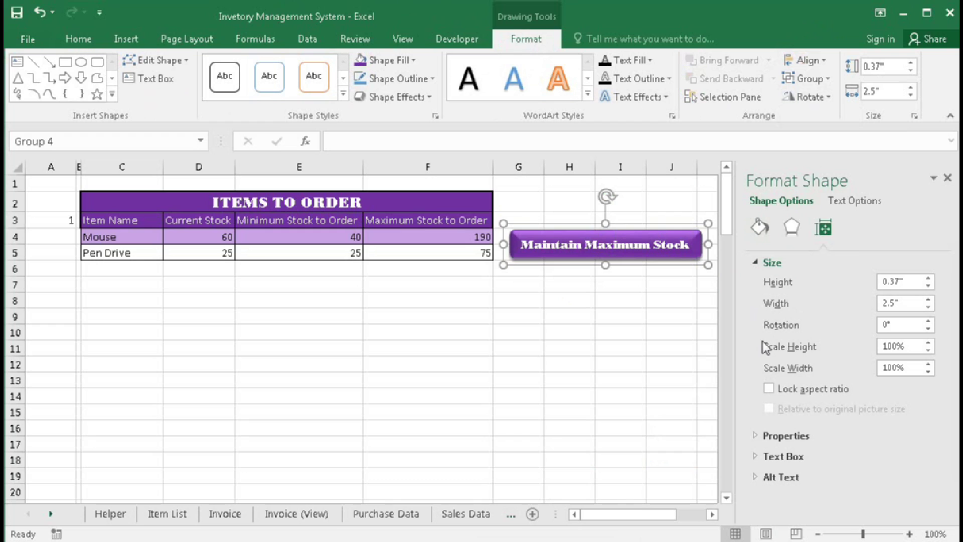
left_click(755, 436)
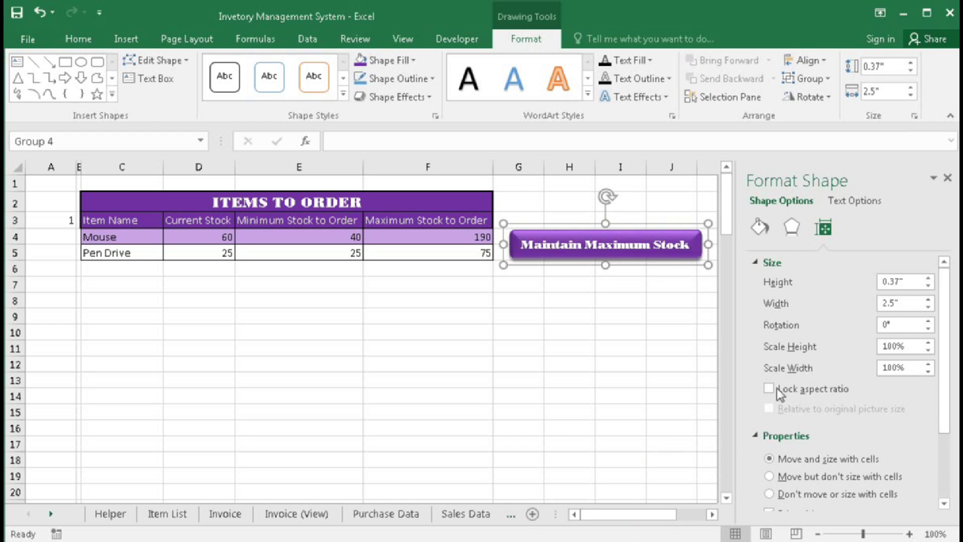
left_click(760, 261)
left_click(770, 342)
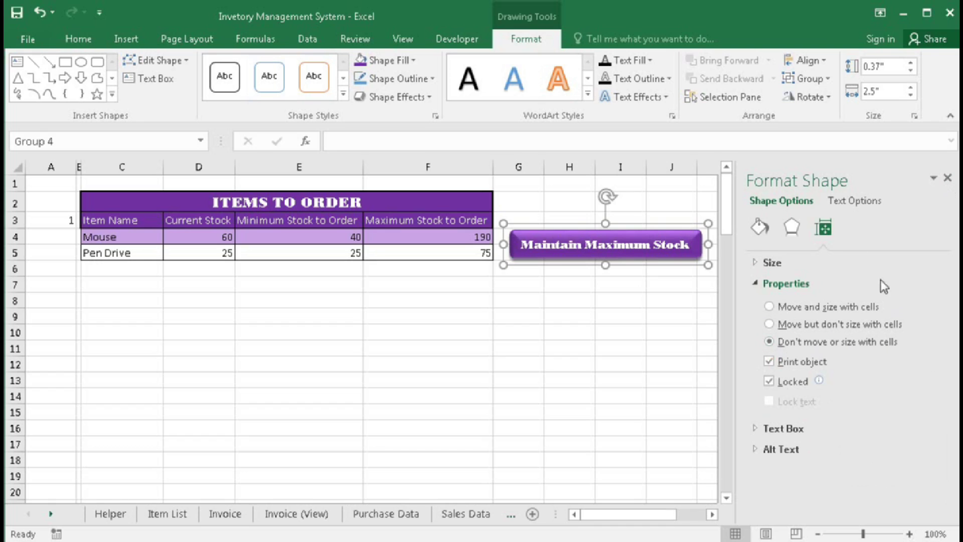
left_click(948, 177)
left_click(553, 320)
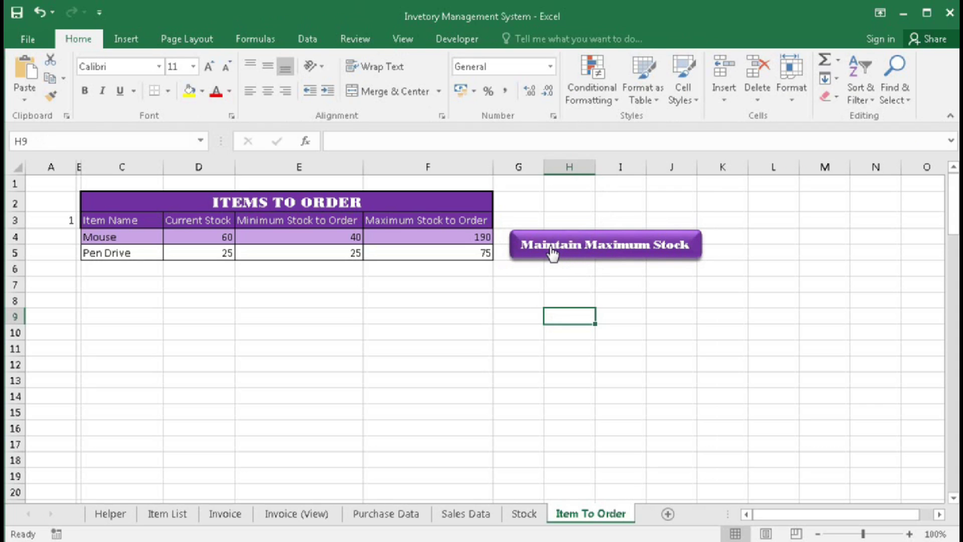
- Test the grouped buttons by switching the order table between maximum and minimum stock and back
left_click(602, 254)
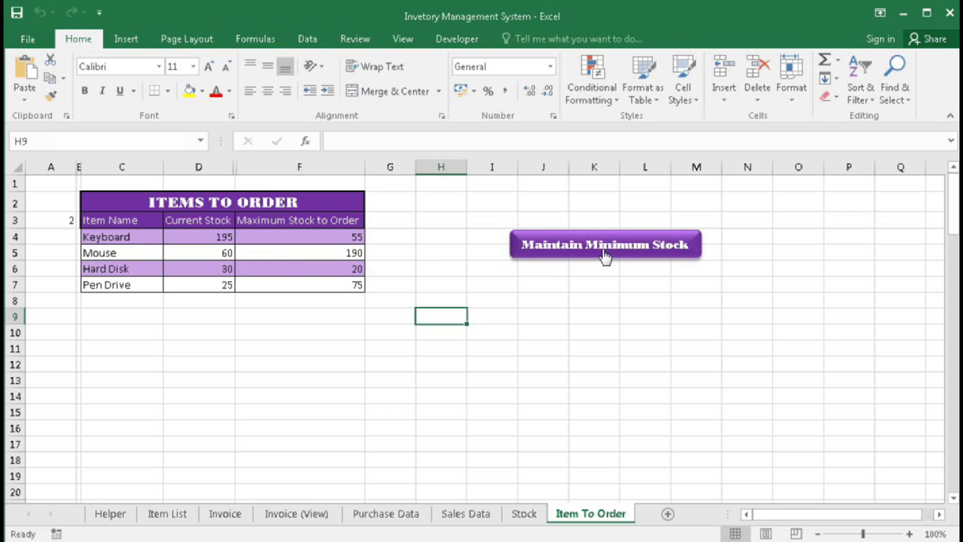
left_click(633, 257)
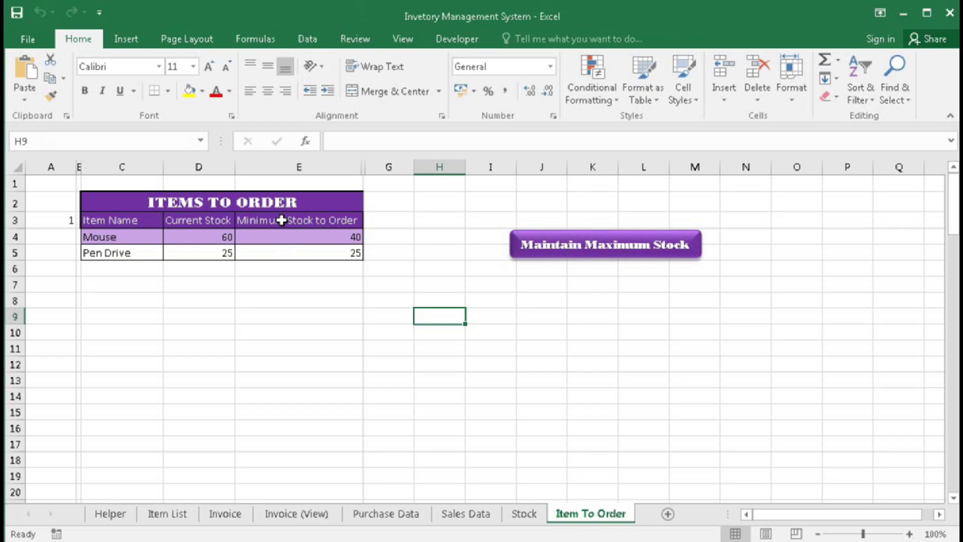
left_click(629, 245)
left_click(604, 243)
- Move the grouped stock buttons next to the Items To Order table, starting in column G beside rows 3 and 4
left_click(600, 248, "ctrl")
left_click_drag(586, 222, 464, 204)
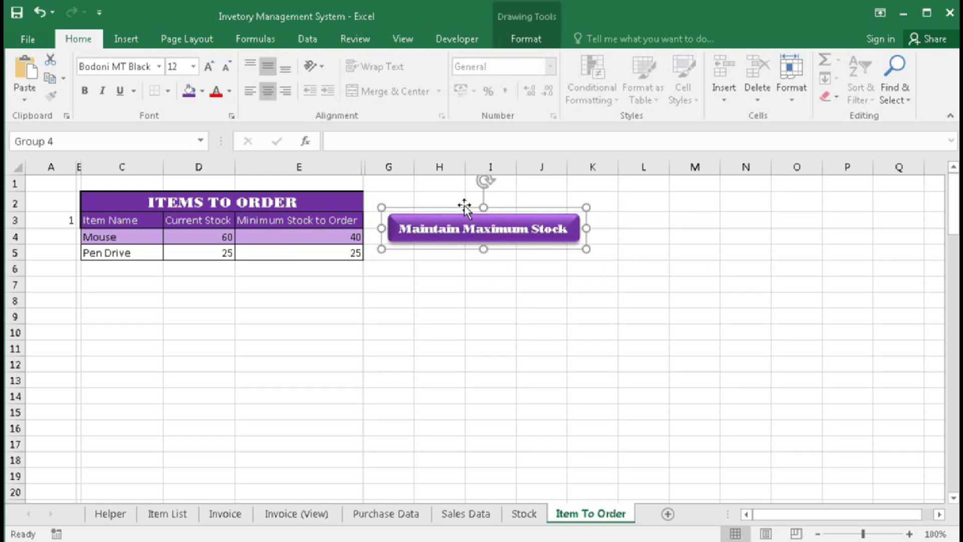
left_click(535, 326)
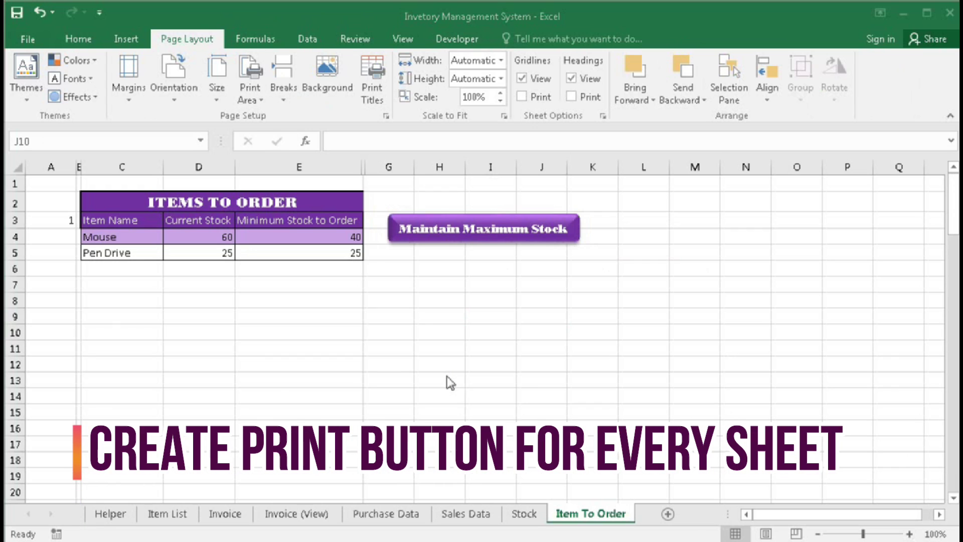
- Review the sheets from Item List through Item To Order for where print buttons belong
left_click(153, 512)
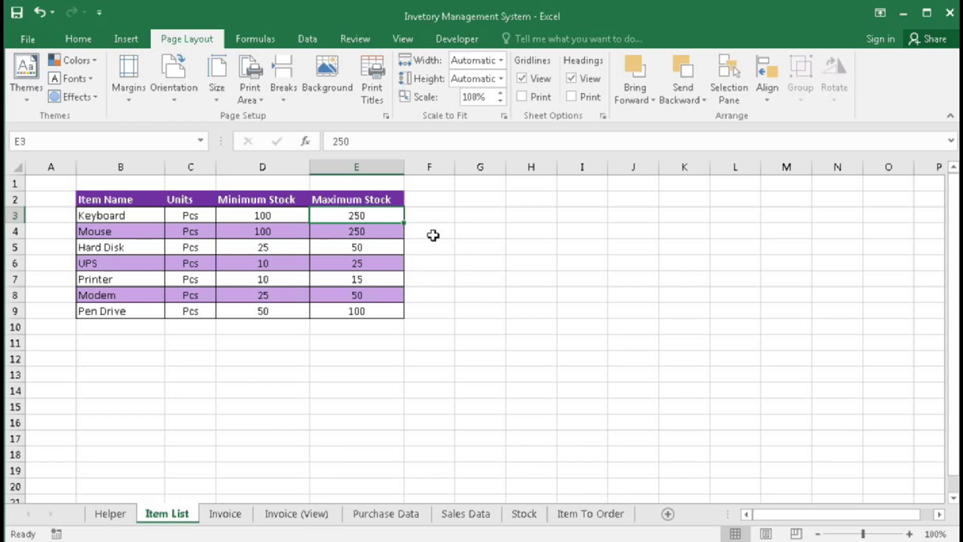
left_click(230, 513)
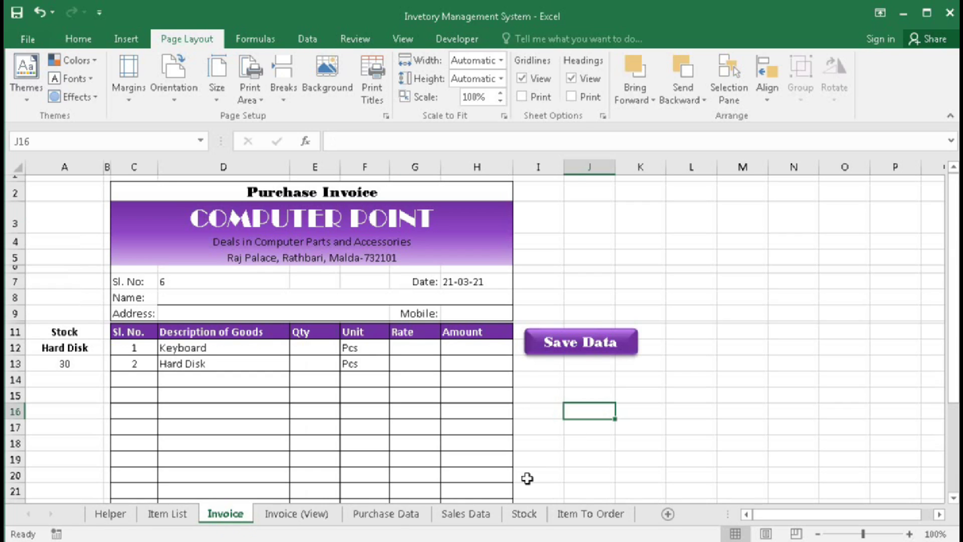
left_click(297, 513)
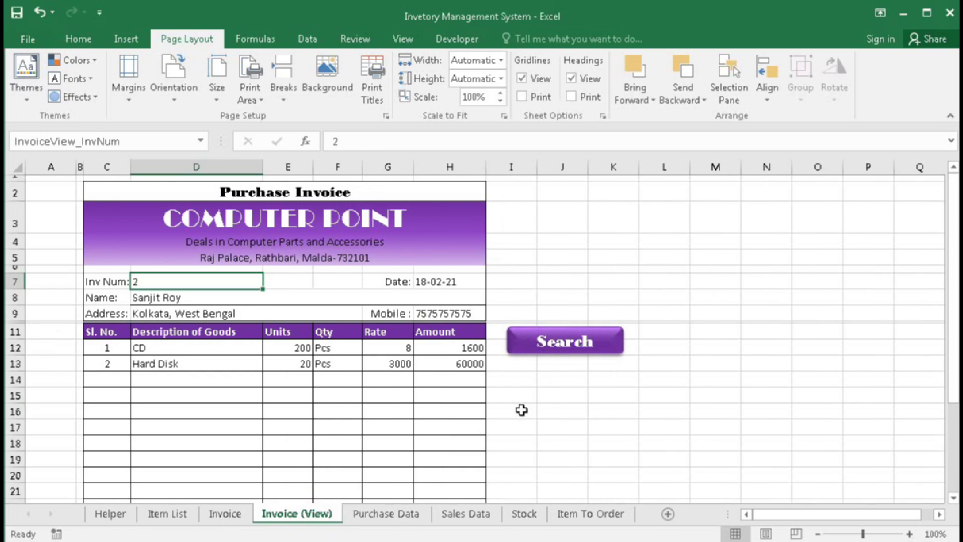
left_click(386, 514)
left_click(466, 513)
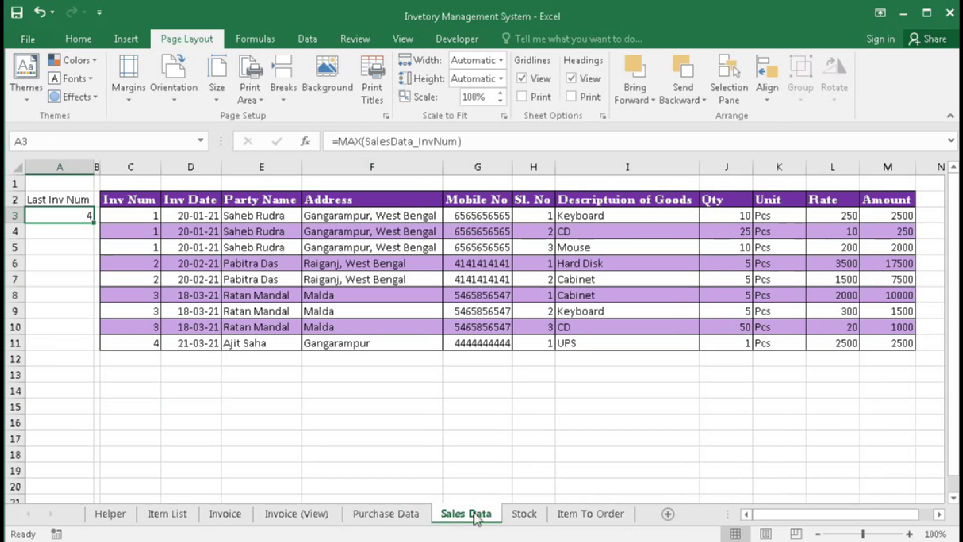
left_click(524, 513)
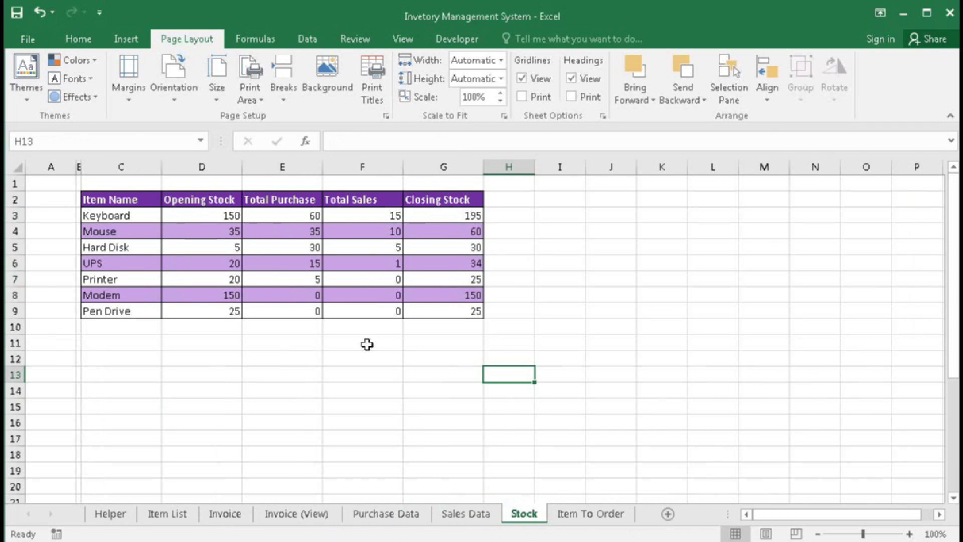
left_click(565, 514)
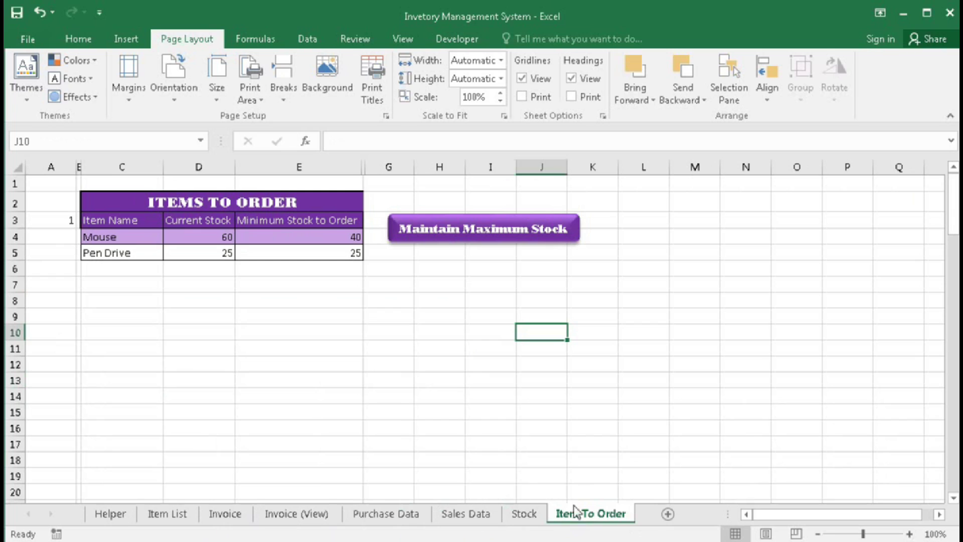
- On the Item List sheet, draw a rounded rectangle about 1.91" wide and 0.47" high beside the table in columns F to I
left_click(166, 516)
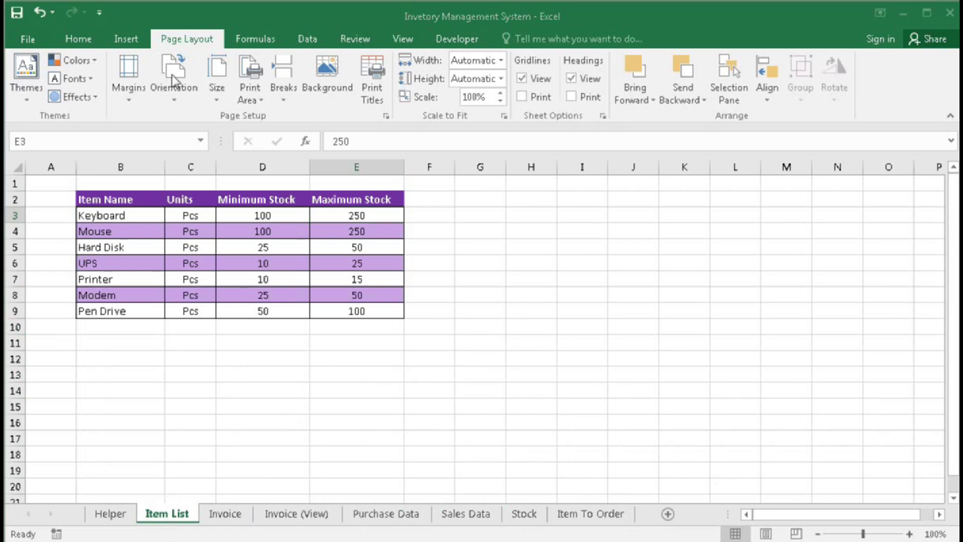
left_click(131, 40)
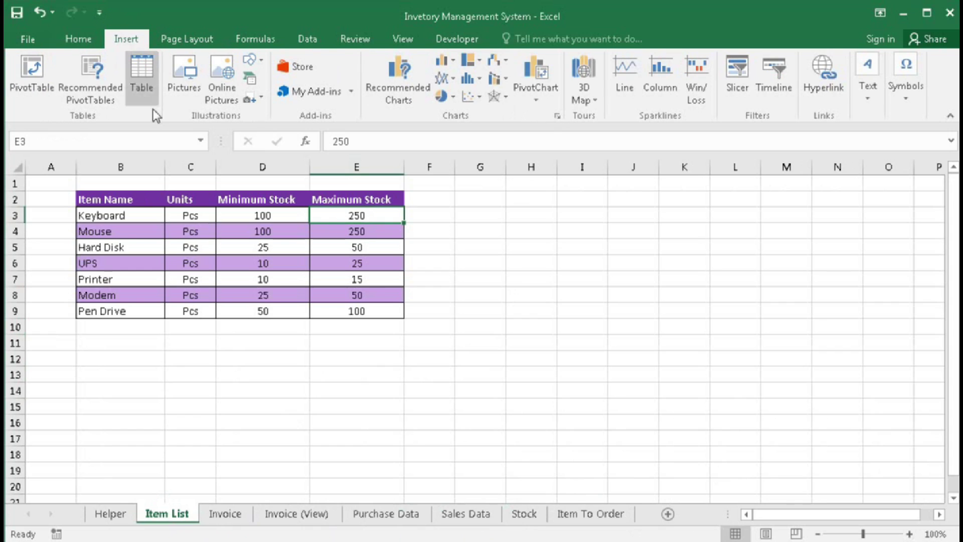
left_click(253, 62)
left_click(330, 96)
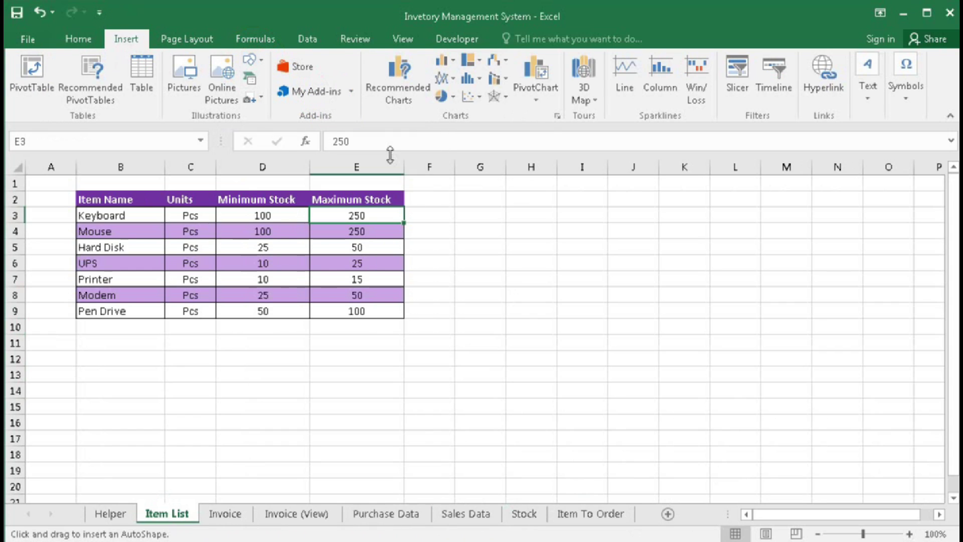
left_click_drag(431, 229, 572, 254)
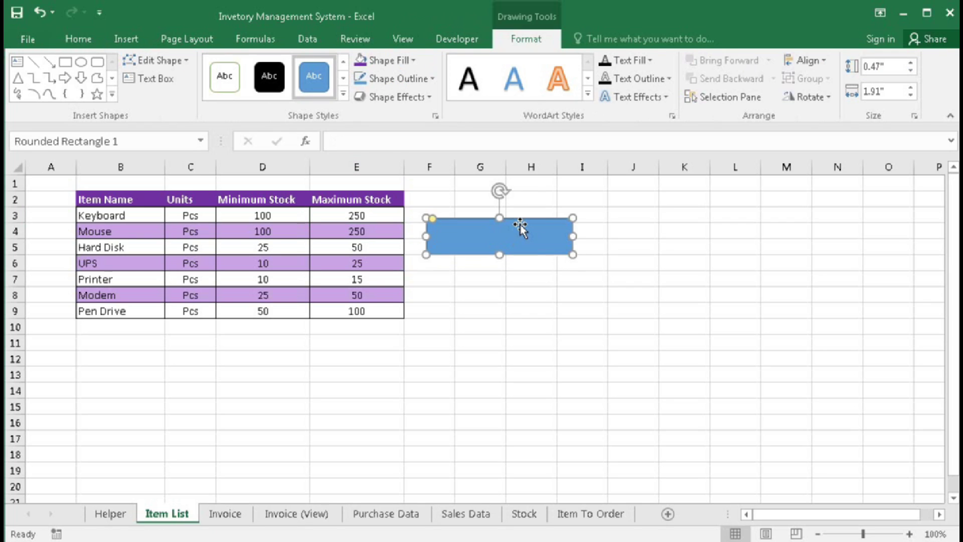
- Insert the printer picture from the Documents library, shrink it to about 0.53" square and place it at the rounded rectangle's left end
left_click(126, 39)
left_click(182, 74)
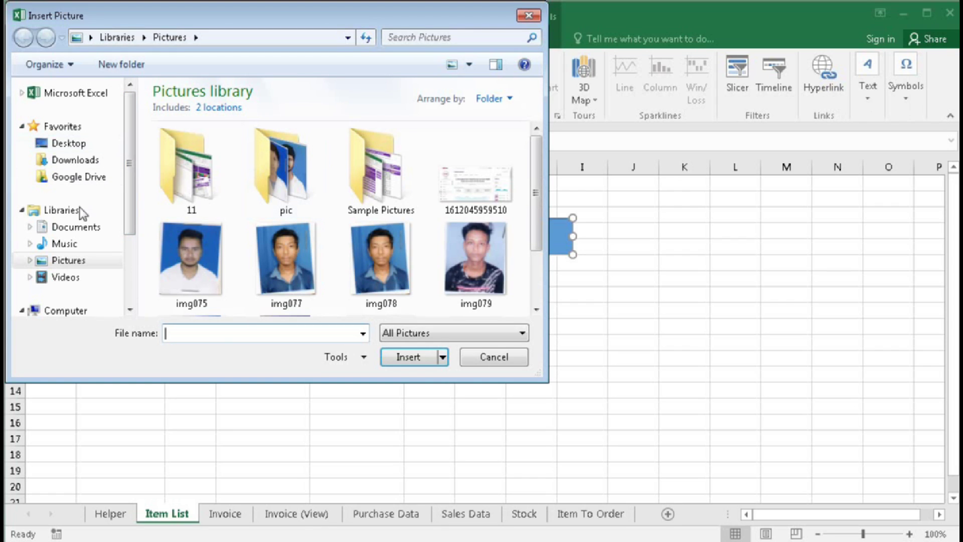
left_click(78, 227)
left_click_drag(540, 172, 547, 265)
left_click(216, 261)
left_click(402, 357)
left_click_drag(512, 206, 449, 247)
left_click_drag(474, 215, 471, 219)
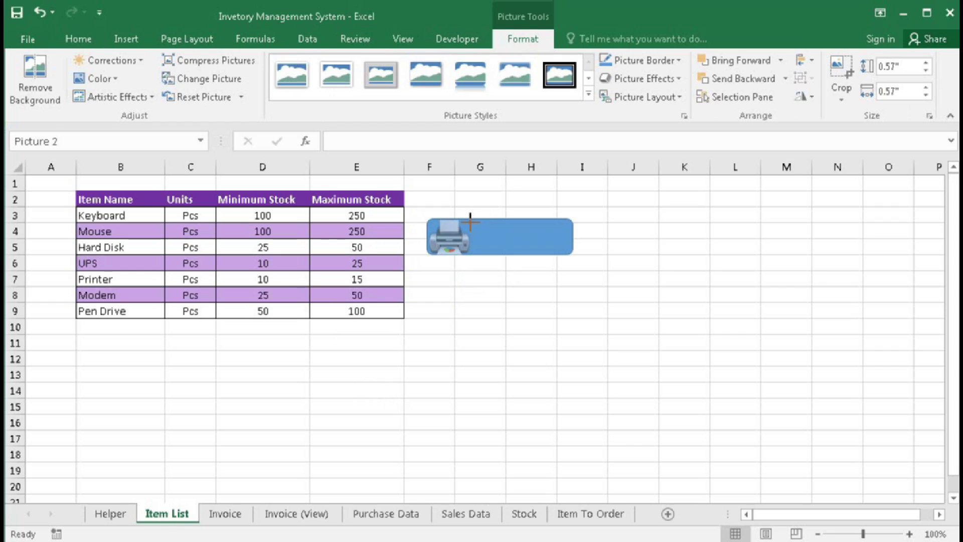
left_click(449, 240)
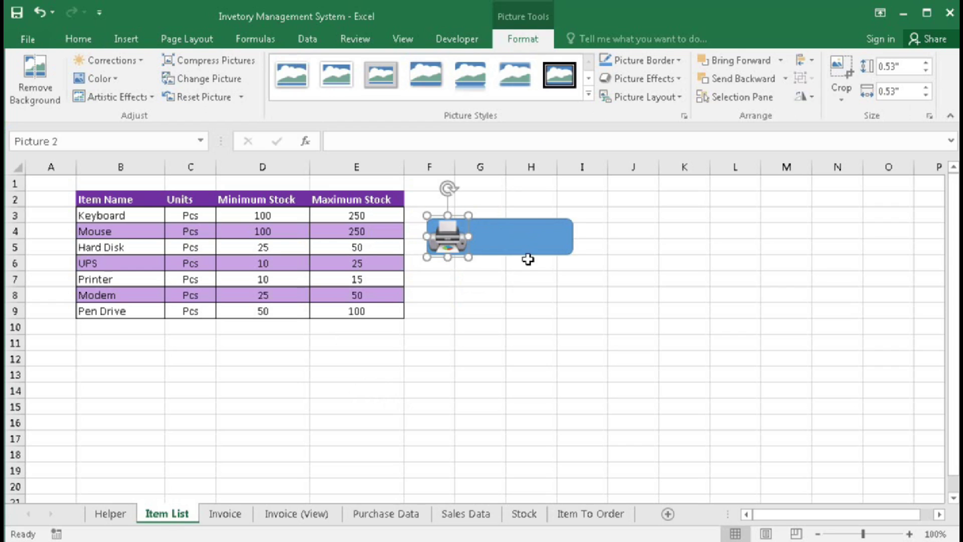
- Add the text Print to the rounded rectangle, with leading spaces to clear the printer picture
left_click(506, 235)
right_click(505, 235)
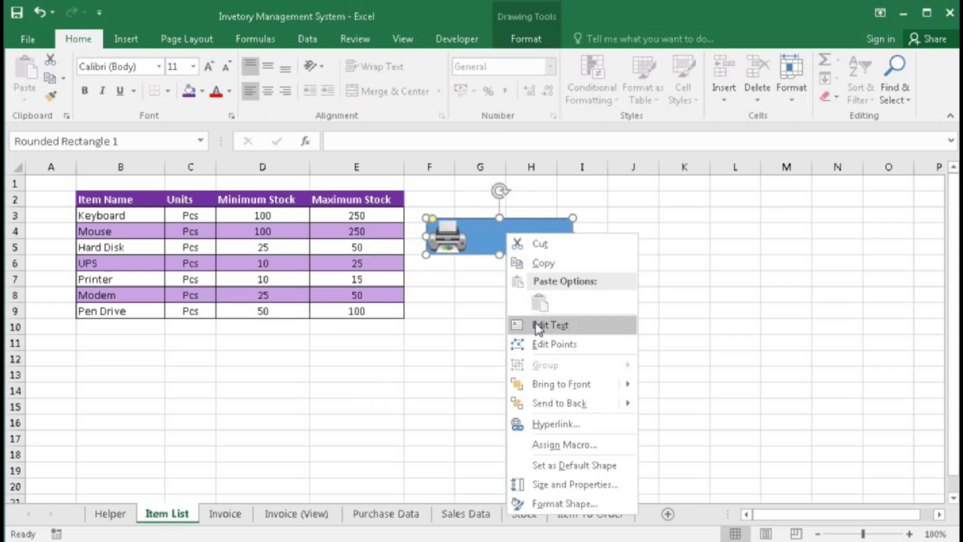
left_click(553, 316)
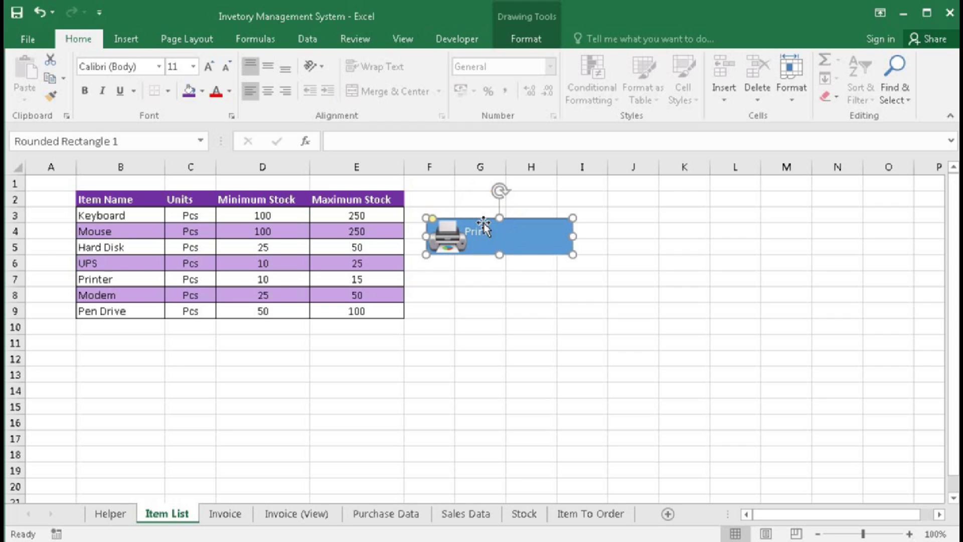
- Format the rounded rectangle's text as Bodoni MT Black, 18 pt, centred horizontally and vertically
left_click(159, 66)
scroll(153, 396, "down", 6)
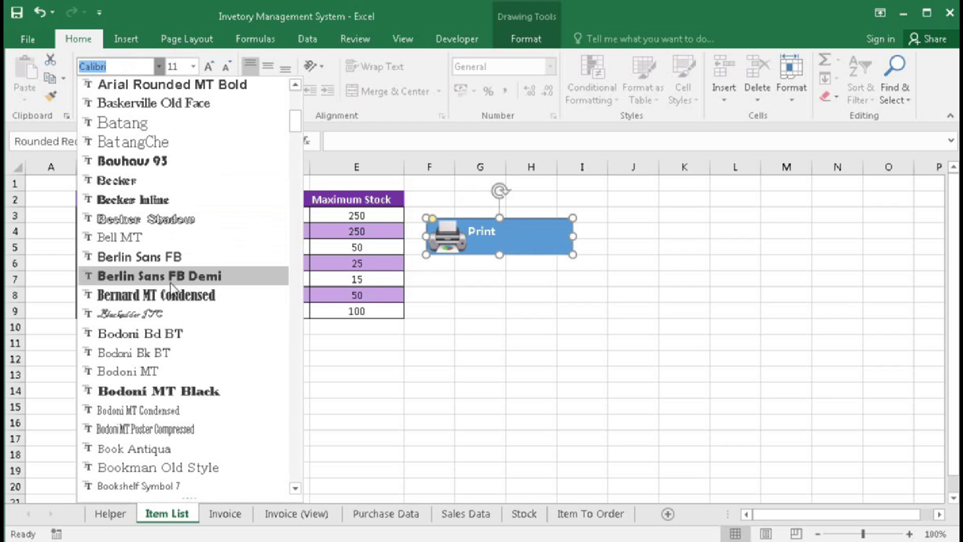
left_click(153, 394)
left_click(263, 92)
left_click(213, 71)
left_click(213, 71)
left_click(213, 73)
left_click(213, 71)
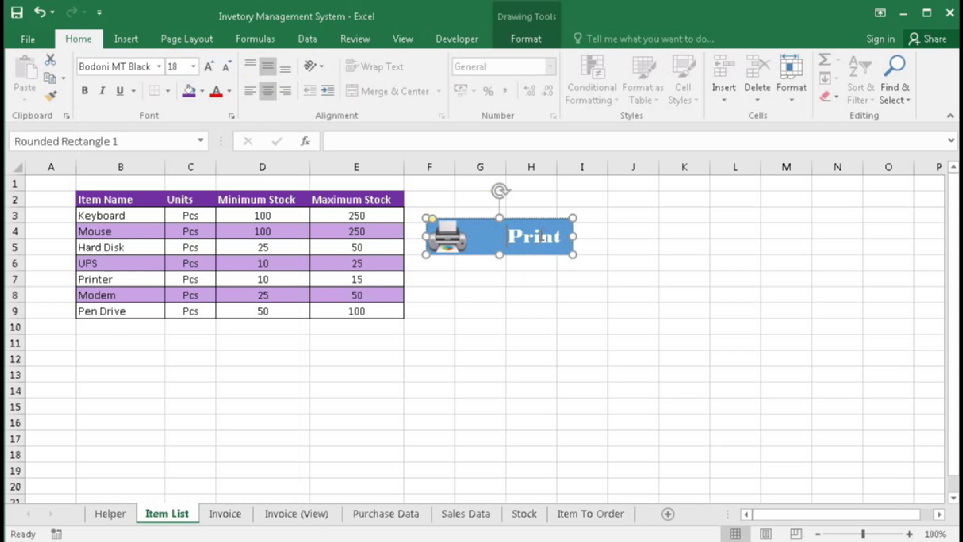
- Extend the button's label to Print Sheet and remove the extra spaces in front of it
key("BackSpace")
key("BackSpace")
key("BackSpace")
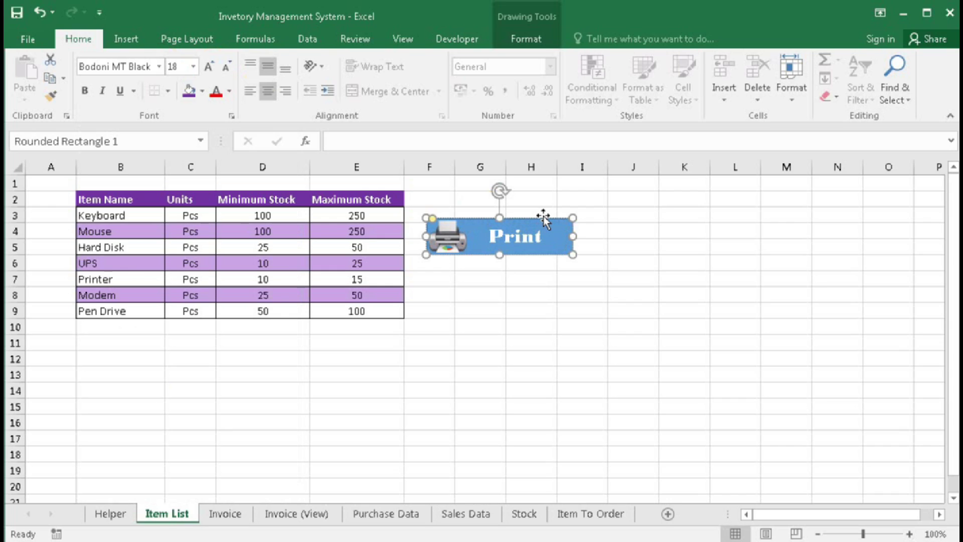
left_click(543, 236)
type("Sheet")
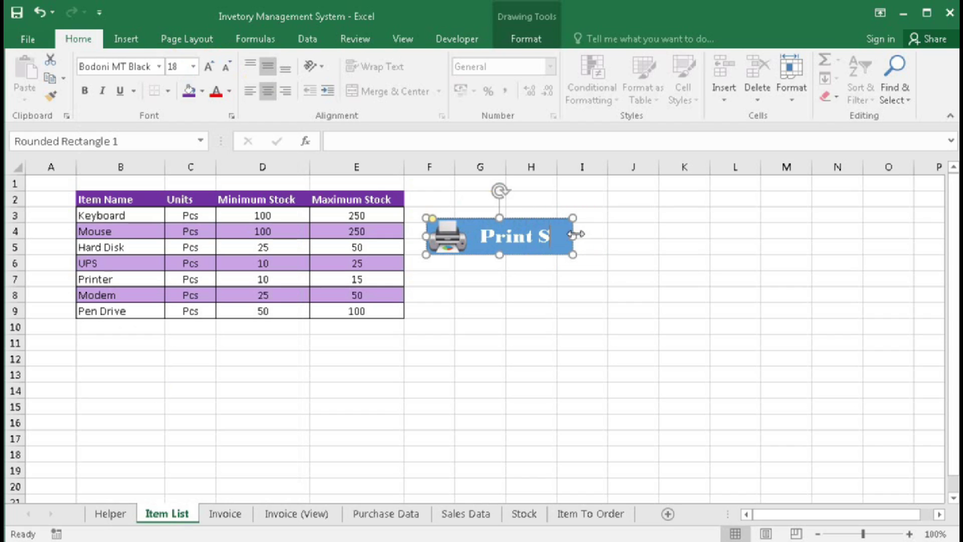
left_click(492, 229)
key("BackSpace")
key("BackSpace")
key("BackSpace")
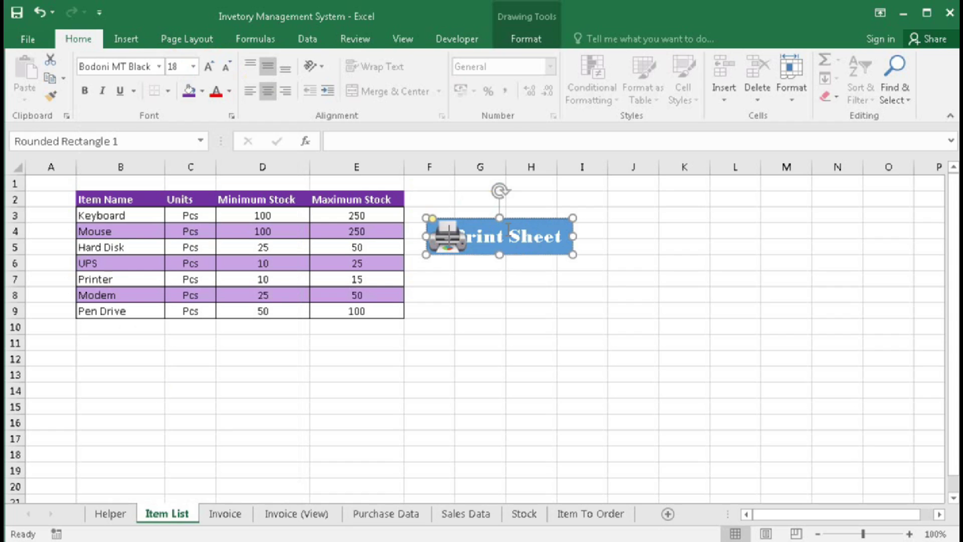
- Widen the rounded rectangle to about 2.13" and adjust the spaces before Print Sheet so the label clears the printer picture
left_click_drag(573, 237, 601, 244)
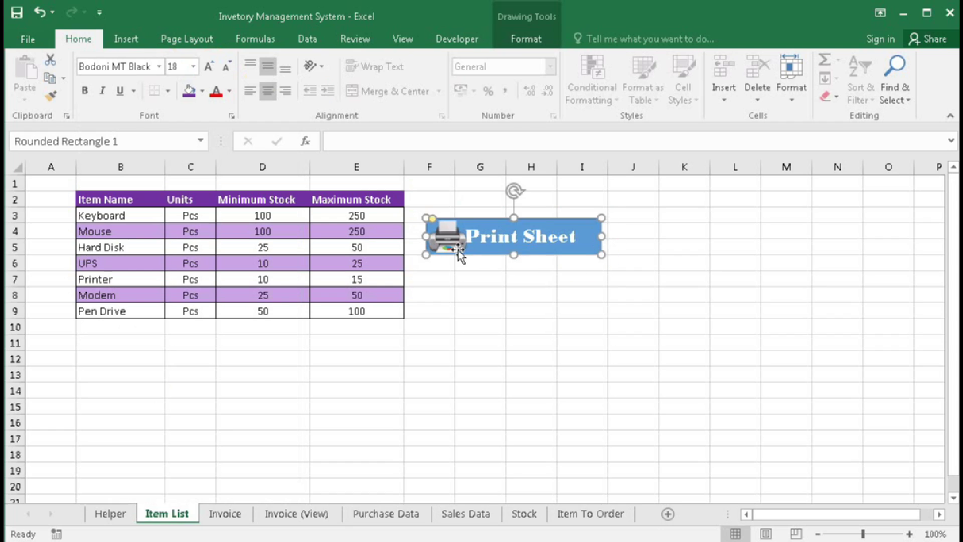
left_click(452, 236)
left_click(482, 236)
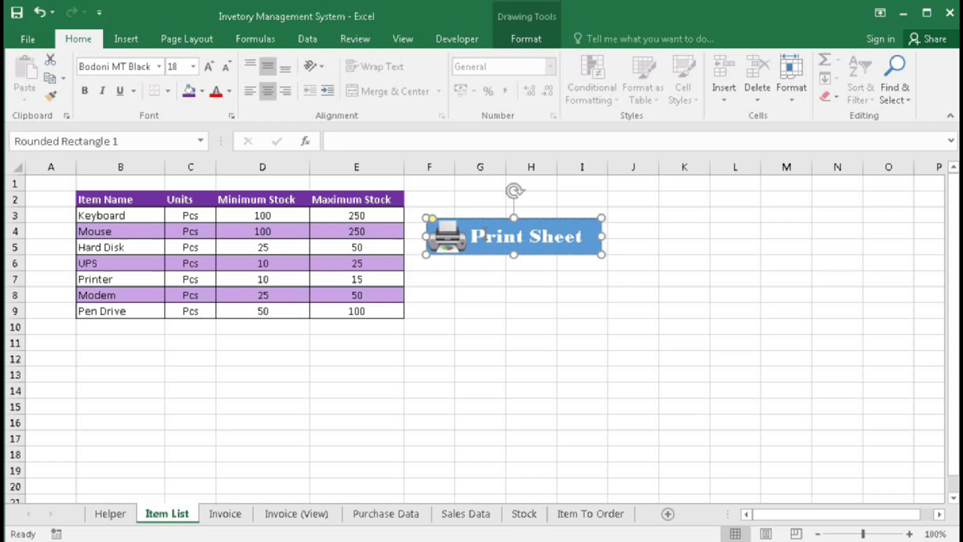
left_click_drag(600, 234, 589, 236)
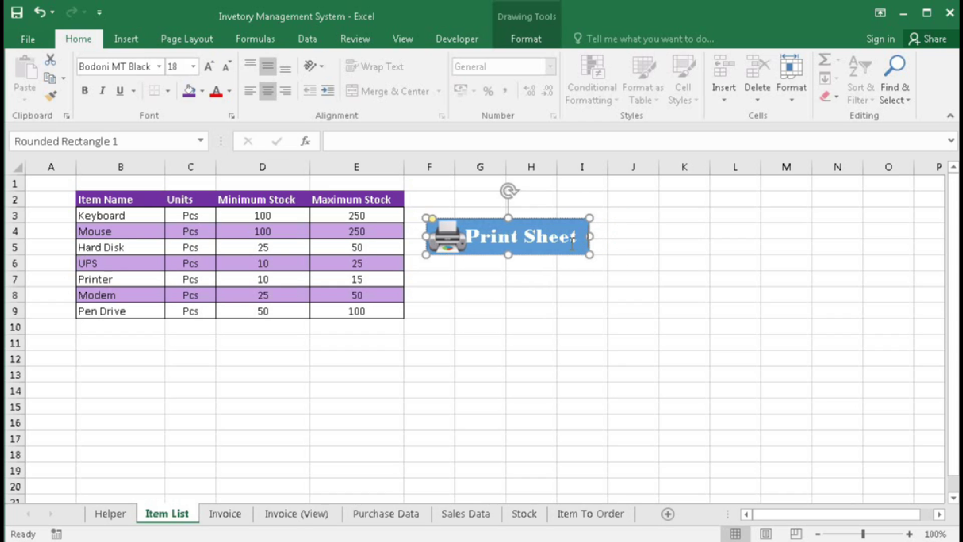
left_click(472, 233)
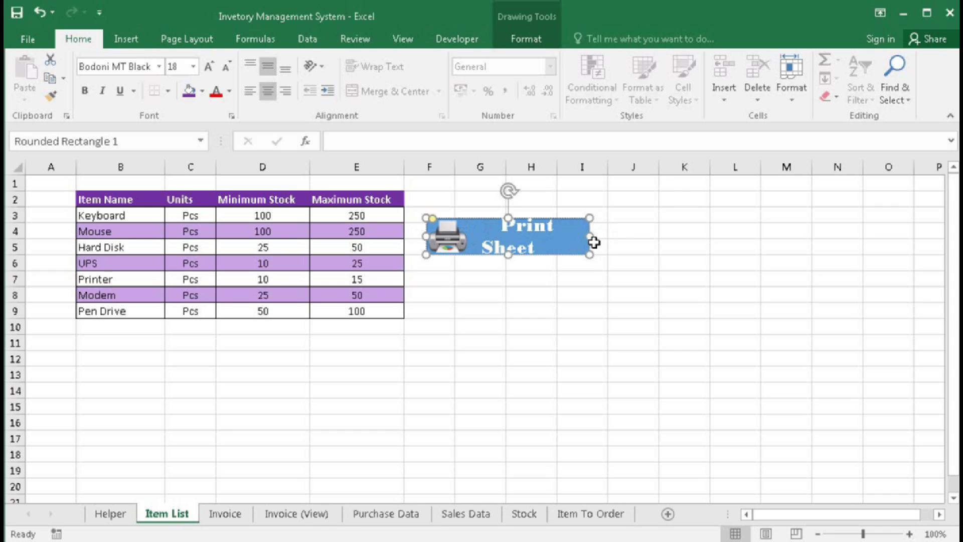
key("BackSpace")
key("BackSpace")
left_click(597, 277)
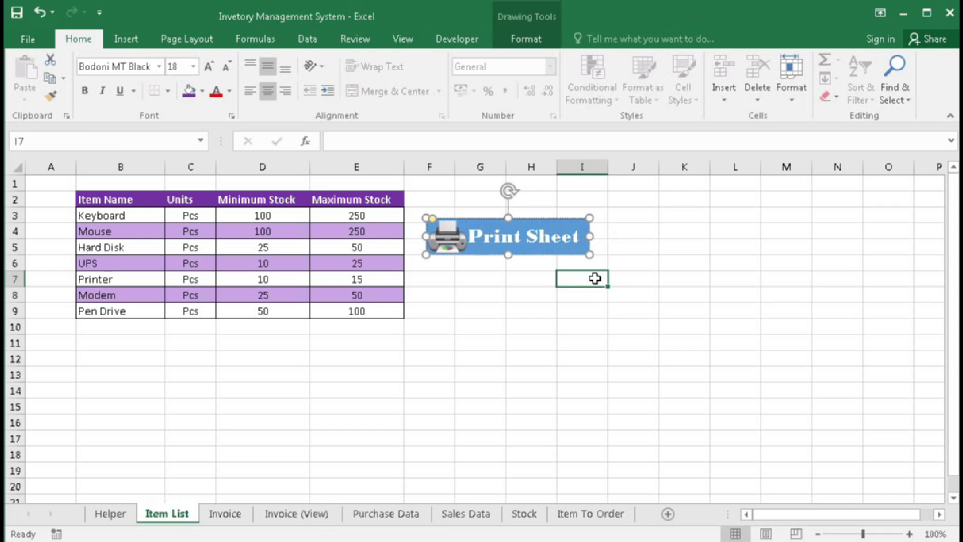
- Apply the second preset shape effect to the rounded rectangle and fill it with purple
left_click(547, 225)
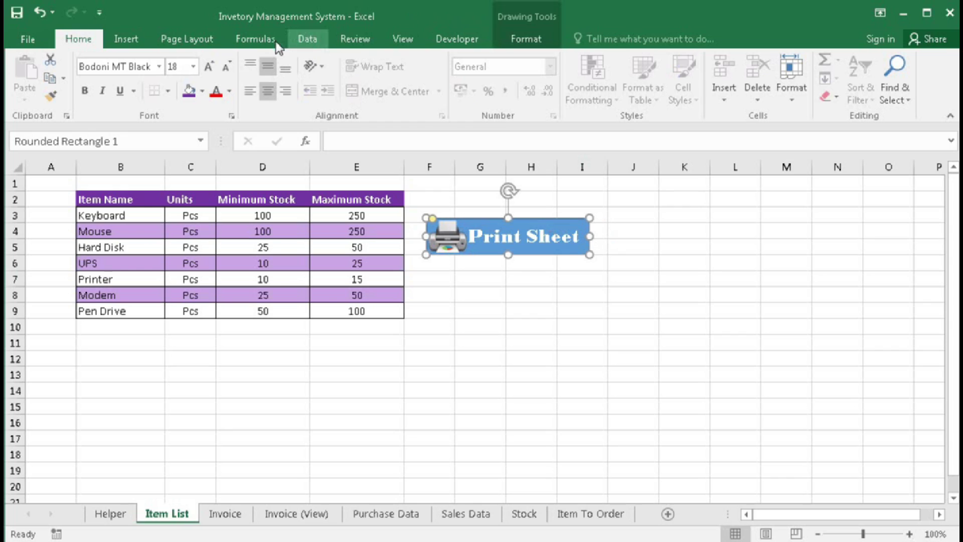
left_click(522, 41)
left_click(395, 98)
mouse_move(426, 129)
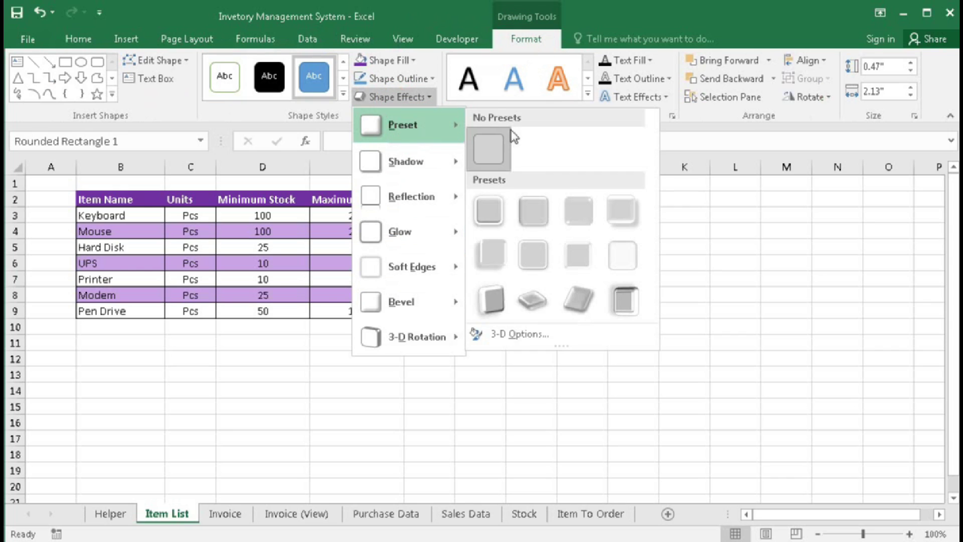
left_click(544, 206)
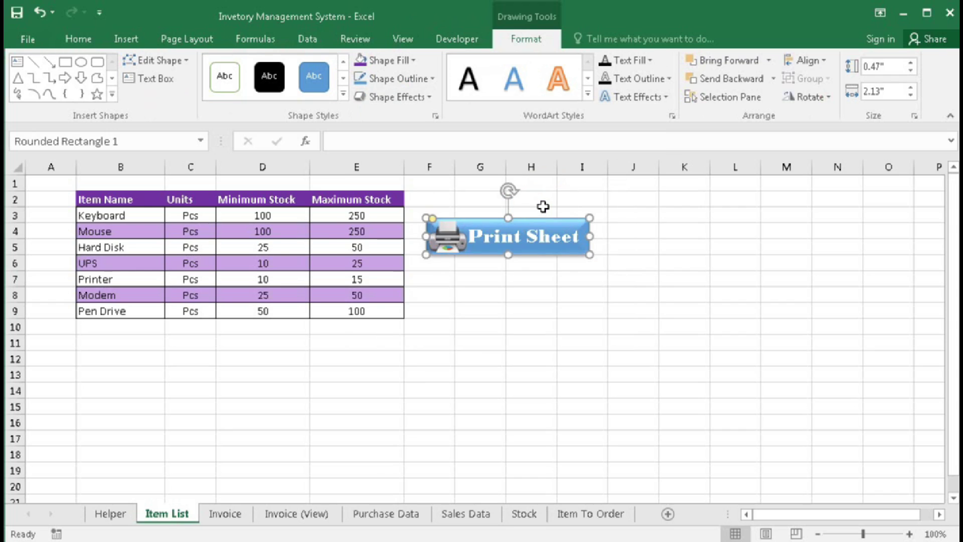
left_click(396, 60)
left_click(481, 203)
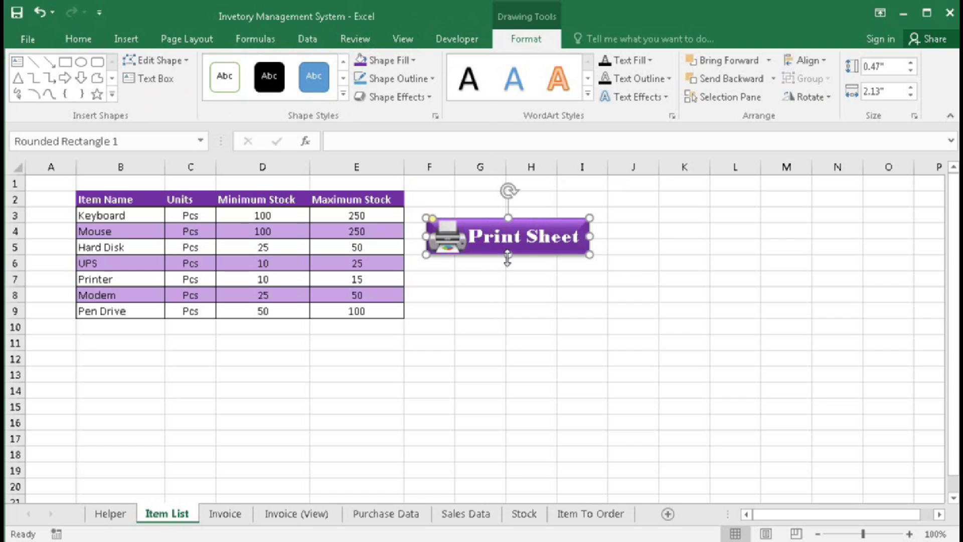
- Group the printer picture with the purple rounded rectangle
left_click(446, 240, "ctrl")
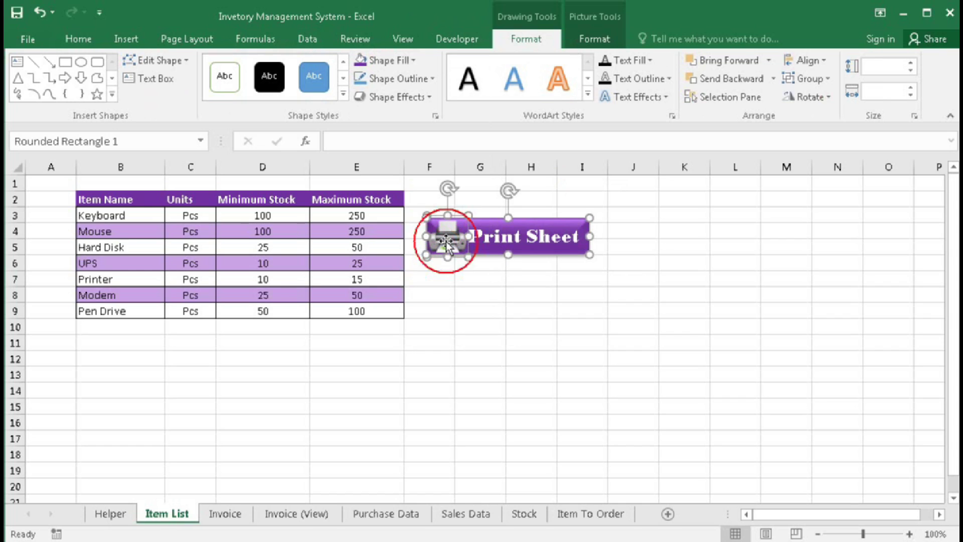
left_click(807, 80)
left_click(808, 99)
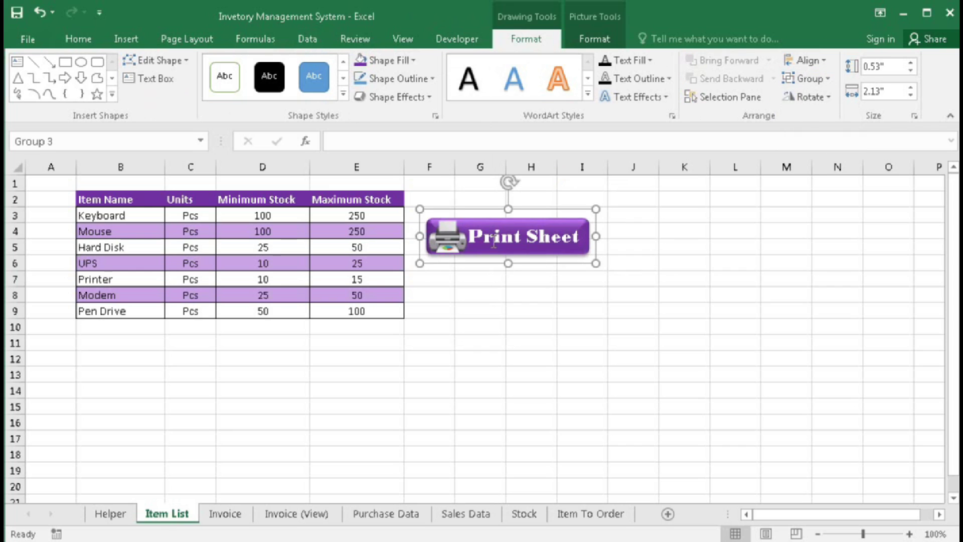
- Paste the Print Sheet button on the Invoice sheet, place it below Save Data and shrink it to a similar size
left_click(224, 513)
left_click(552, 392)
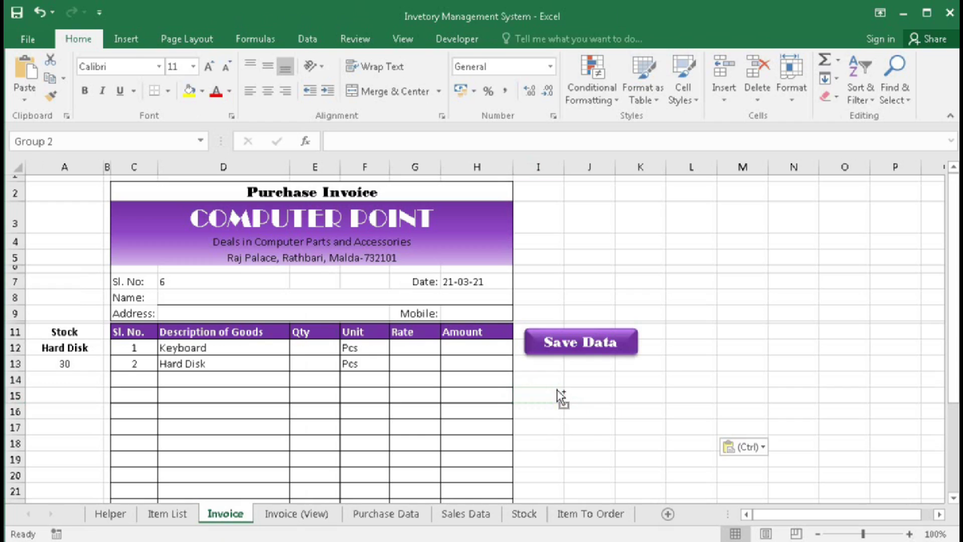
key("ctrl+v")
left_click_drag(594, 382, 585, 365)
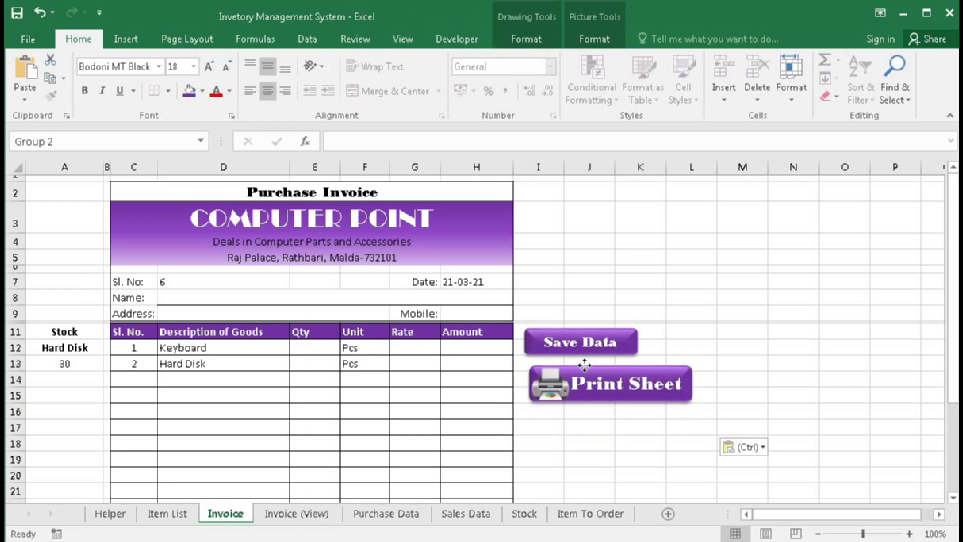
left_click_drag(699, 366, 652, 373)
left_click_drag(575, 376, 654, 417)
key("Escape")
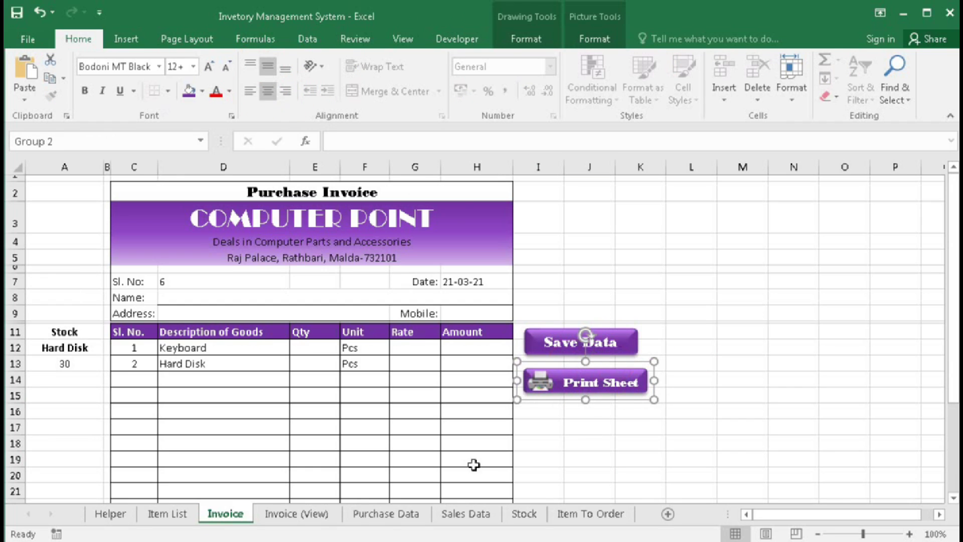
- Paste the Print Sheet button on the Invoice (View) sheet and place it below the Search button
left_click(298, 514)
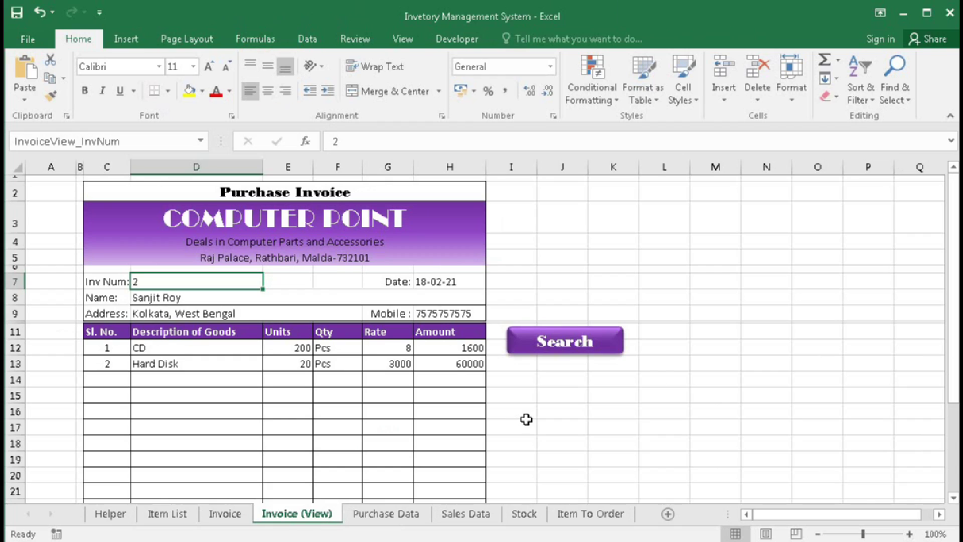
key("ctrl+v")
left_click_drag(229, 271, 607, 359)
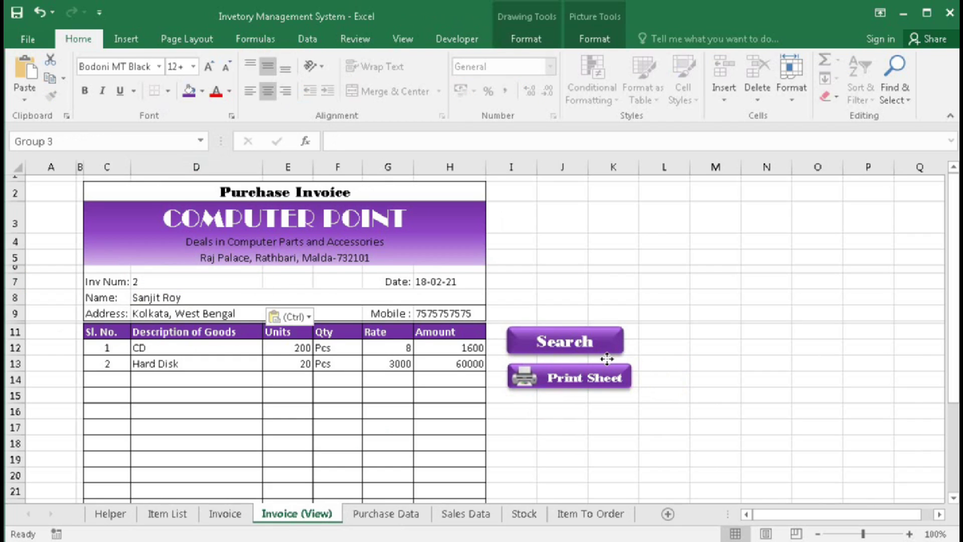
- Paste the Print Sheet button on the Stock sheet beside the Closing Stock column, at H3
left_click(522, 514)
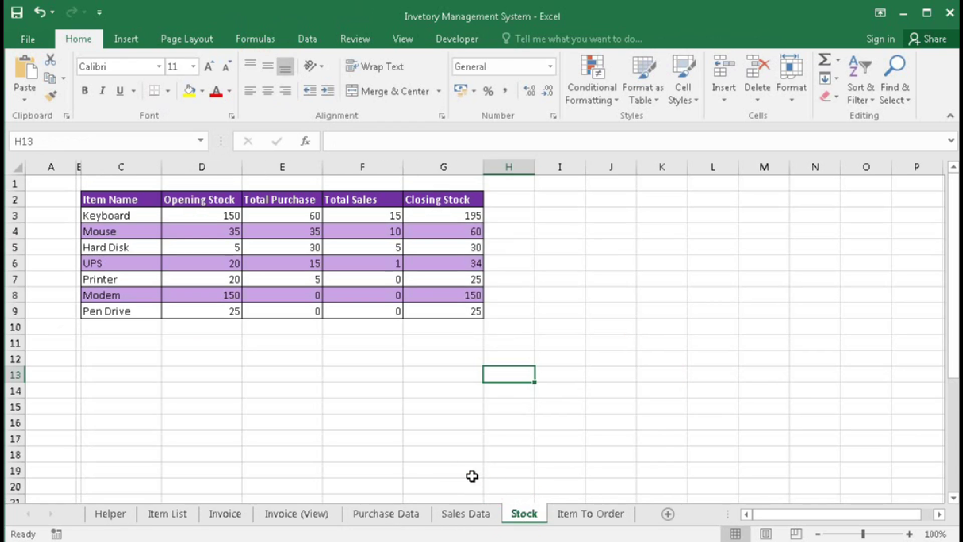
left_click(519, 215)
key("ctrl+v")
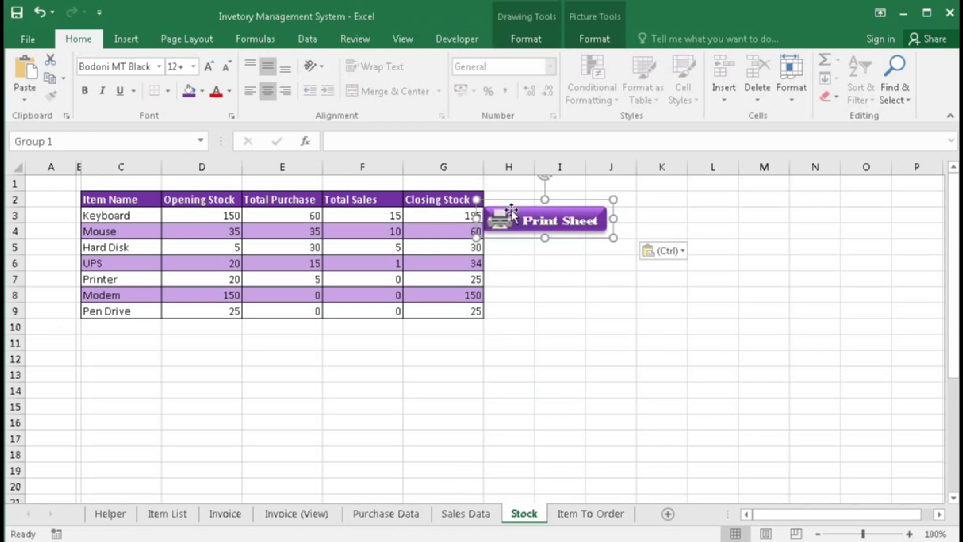
- Paste the Print Sheet button on the Item To Order sheet and place it below the Maintain Maximum Stock button
left_click(590, 514)
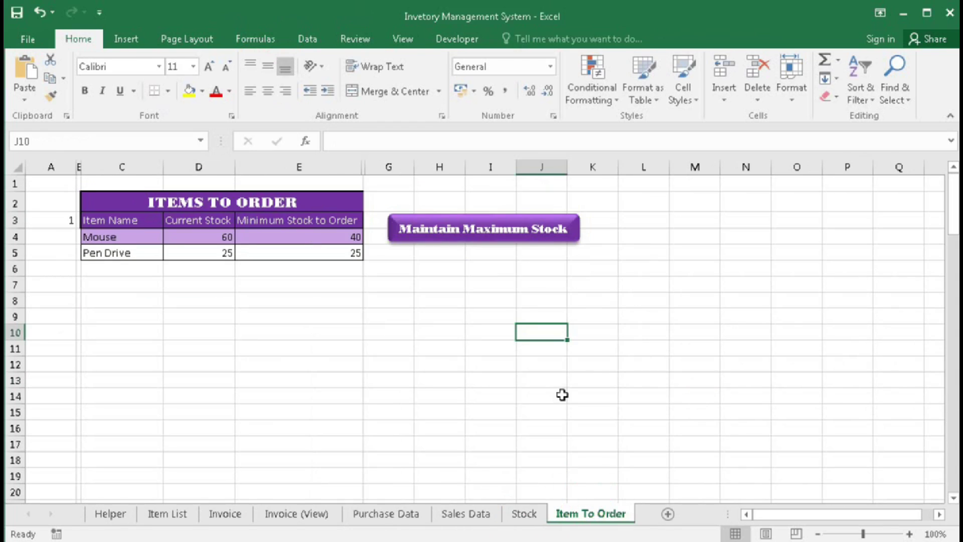
left_click(408, 258)
key("ctrl+v")
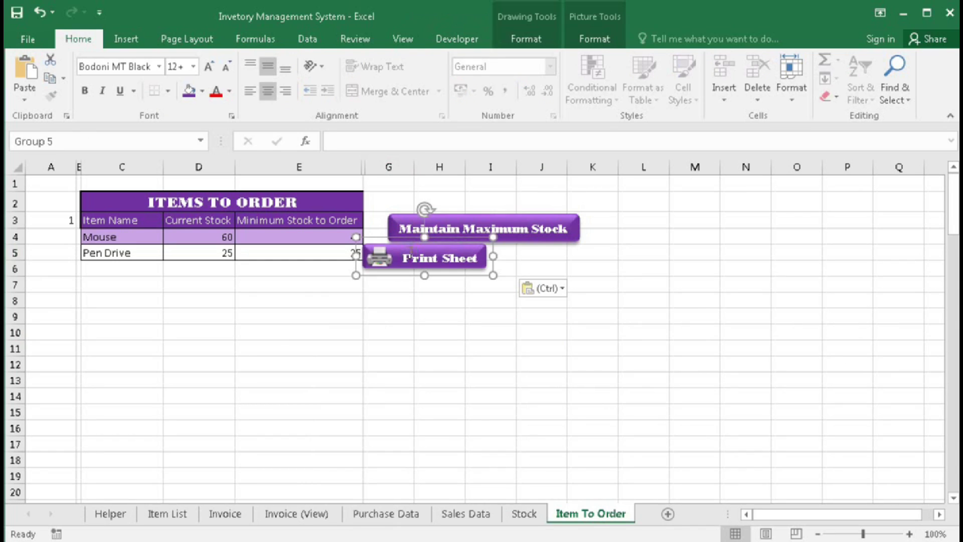
left_click_drag(405, 237, 432, 243)
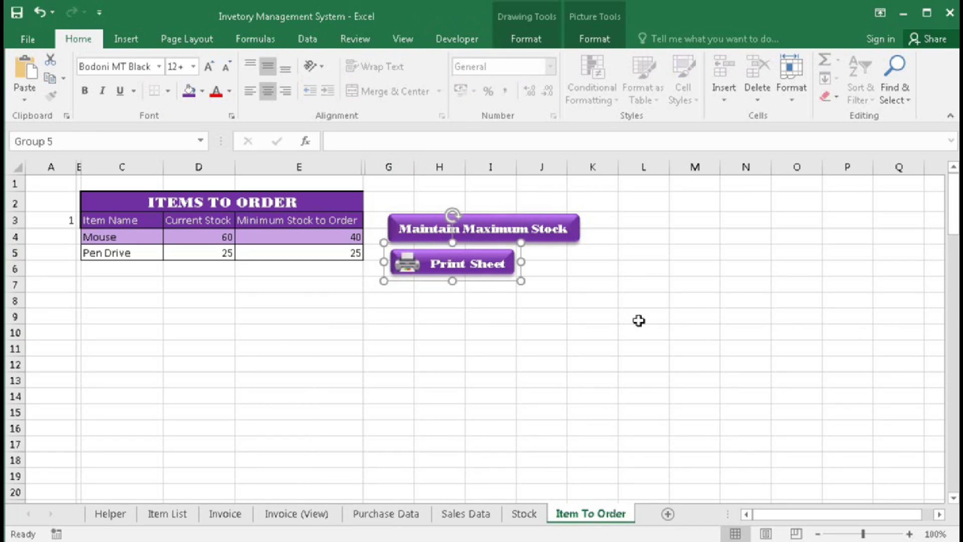
left_click(606, 315)
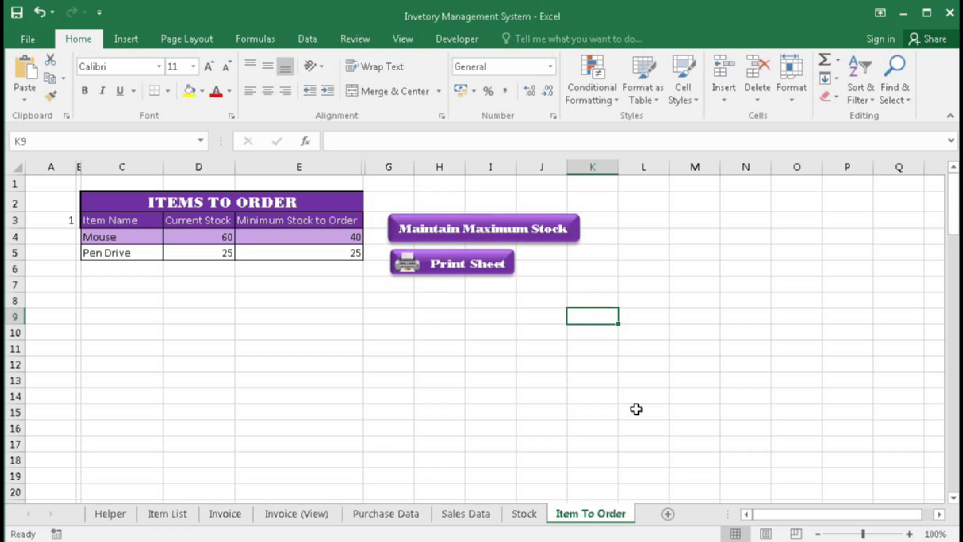
- Switch to the Visual Basic editor and insert a new module named PrintOut
key("alt+F11")
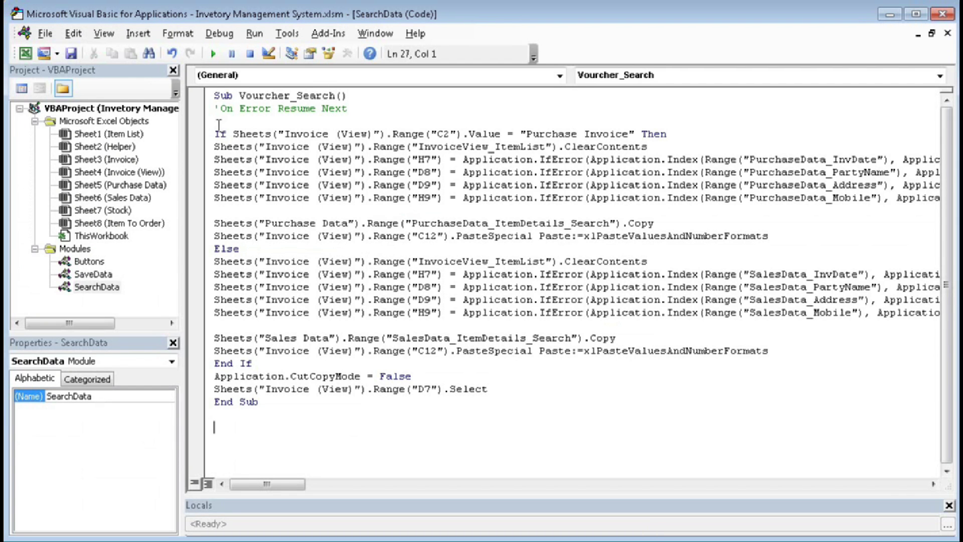
left_click(138, 33)
left_click(148, 86)
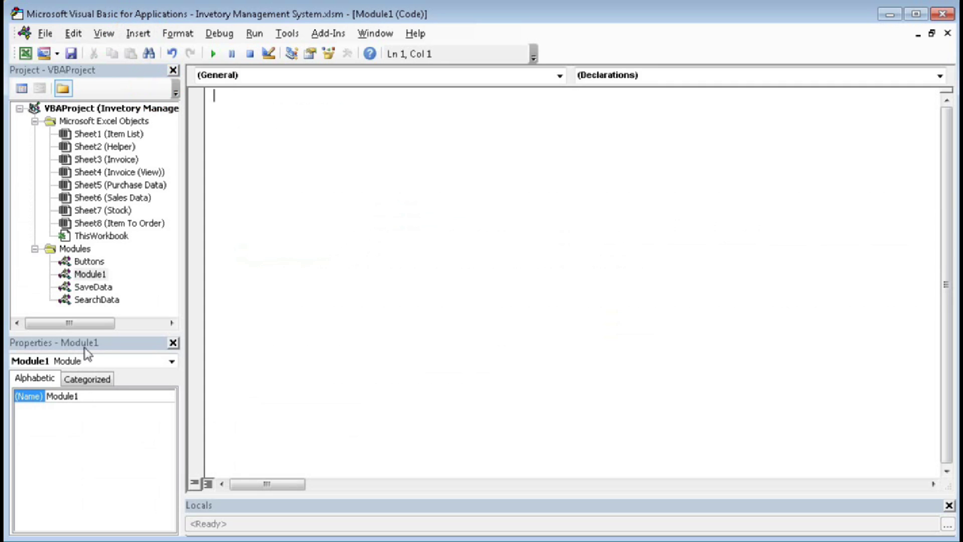
left_click(83, 395)
type("P")
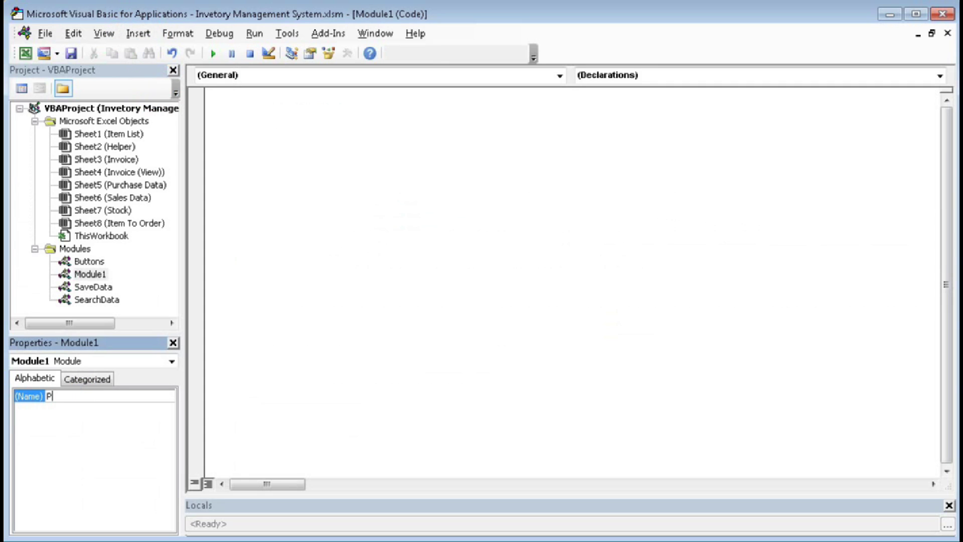
type("tOu")
key("Return")
left_click(303, 228)
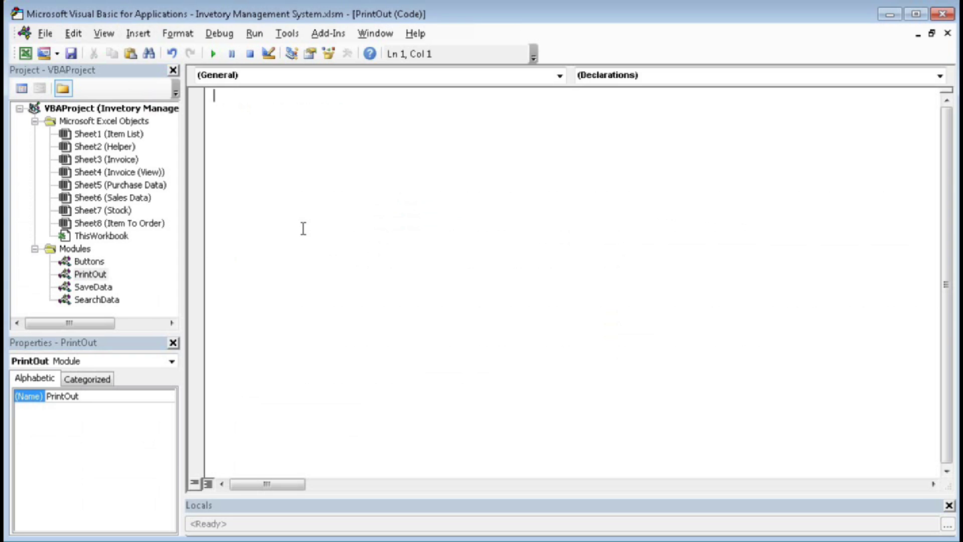
- Add a Print_ItemList macro that sets 0.25" page margins, 0.3" header/footer margins, portrait A4 and one page wide, and prints the active sheet
type("Sub Print_ItemList()  With ActiveSheet.PageSetup     .LeftMargin = Application.InchesToPoints(0.25)     .RightMargin = Application.InchesToPoints(0.25)     .TopMargin = Application.InchesToPoints(0.25)     .BottomMargin = Application.InchesToPoints(0.25)     .HeaderMargin = Application.InchesToPoints(0.3)     .FooterMargin = Application.InchesToPoints(0.3)     .CenterHorizontally = False     .CenterVertically = False     .Orientation = xlPortrait     .PaperSize = xlPaperA4     .FirstPageNumber = xlAutomatic     .Order = xlDownThenOver     .BlackAndWhite = False     .Zoom = False     .FitToPagesWide = 1     End With  With ActiveSheet     .PrintOut End With  End Sub")
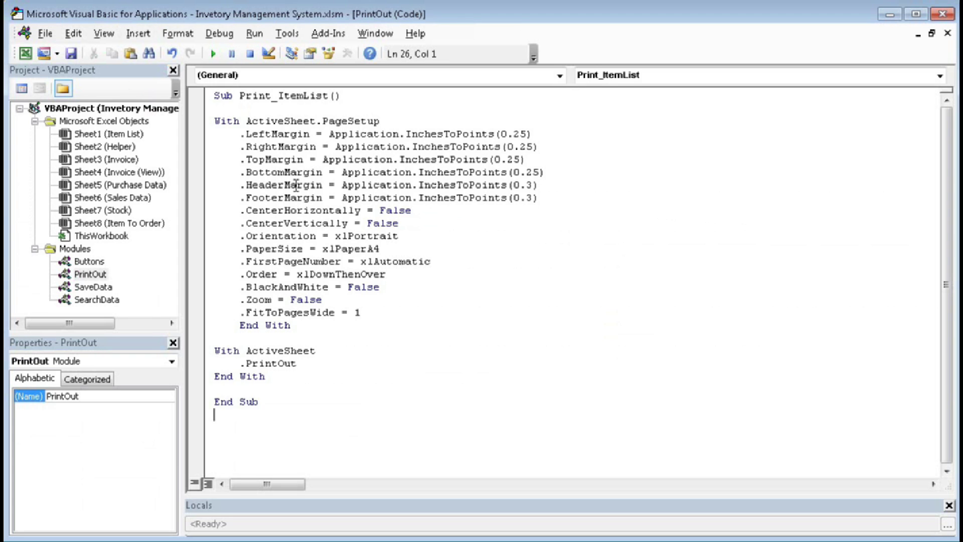
key("alt+F11")
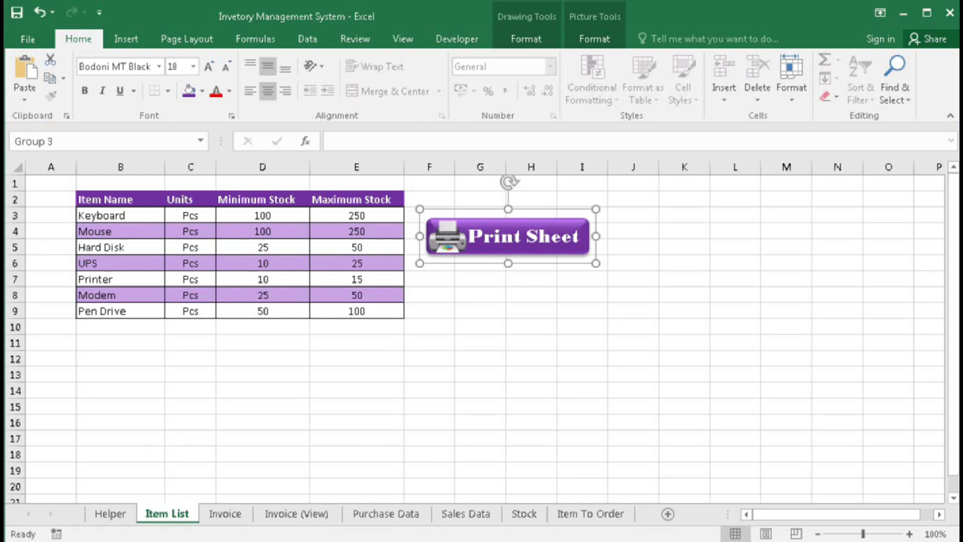
key("alt+F11")
- Review the Print_ItemList macro's name, its page setup block and its PrintOut call on the active sheet
left_click_drag(239, 96, 338, 97)
left_click_drag(215, 351, 317, 351)
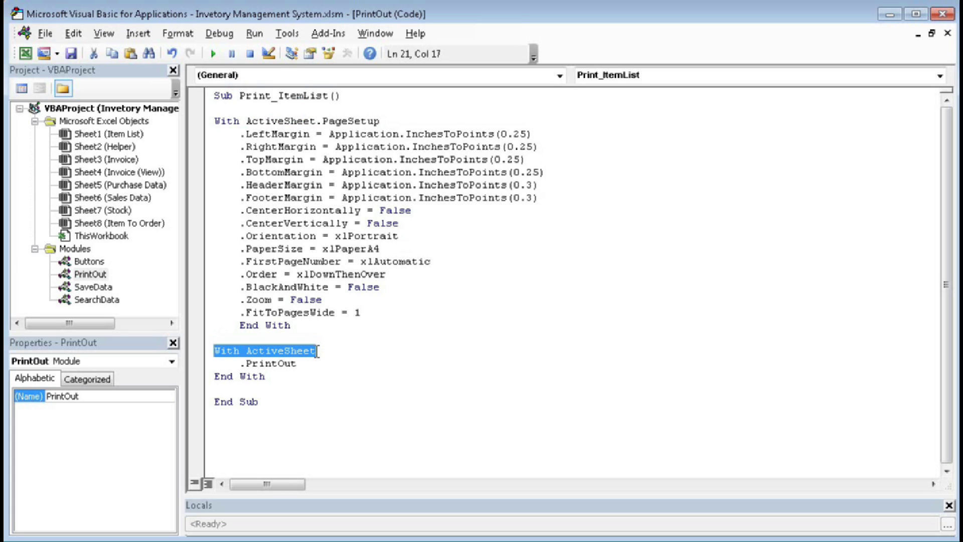
left_click_drag(218, 121, 381, 120)
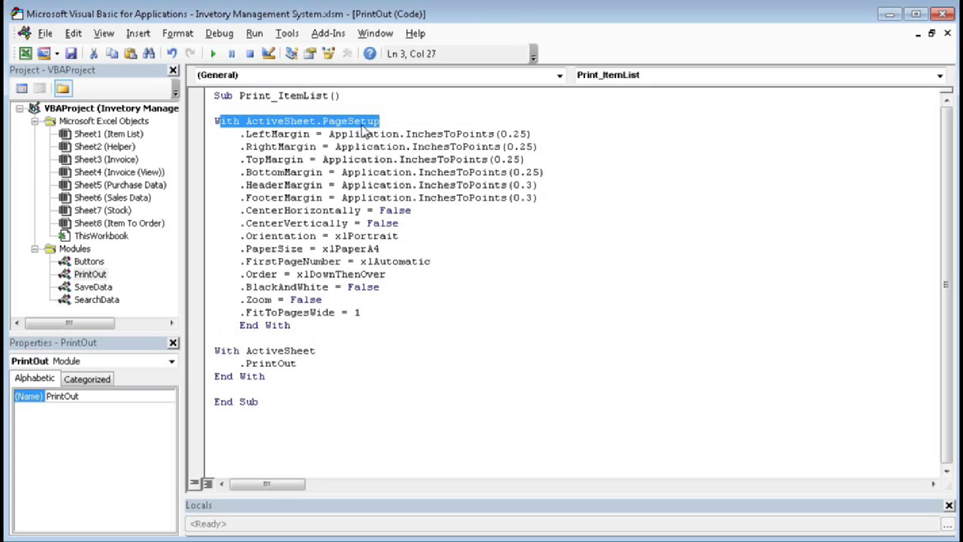
left_click_drag(247, 134, 370, 329)
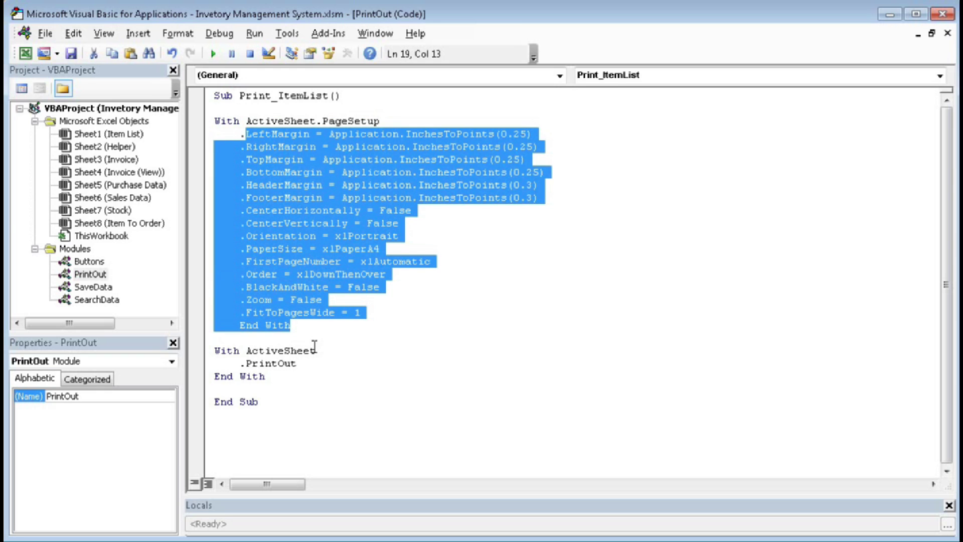
left_click_drag(238, 363, 303, 363)
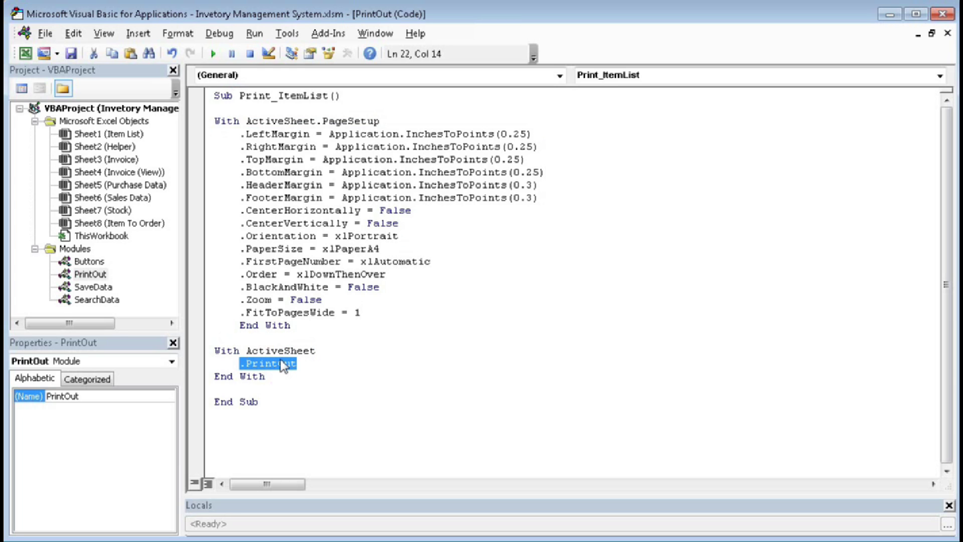
- Switch to the Excel workbook and check in the Name Manager which ranges ItemList and ItemList_Table cover on the Item List sheet
key("alt+F11")
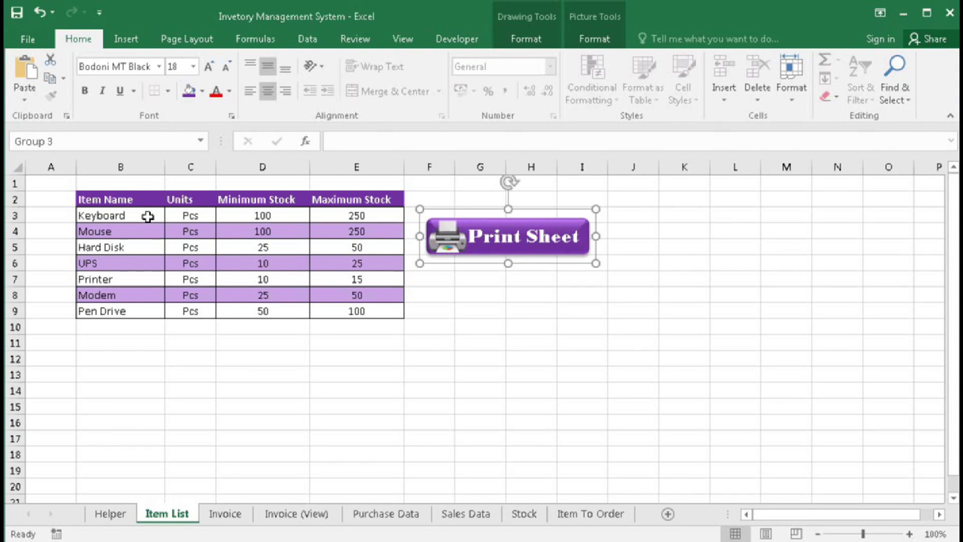
left_click(209, 45)
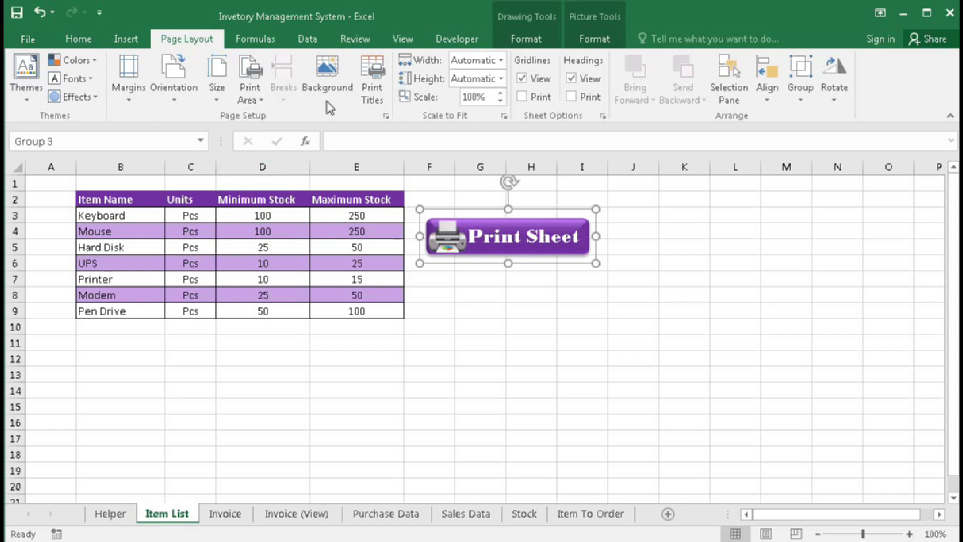
left_click(256, 38)
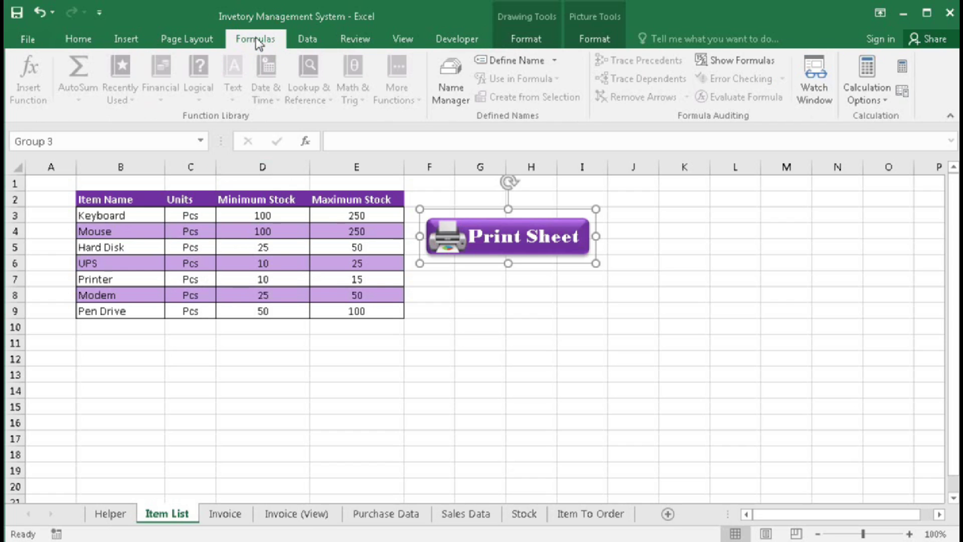
left_click(414, 325)
left_click(451, 88)
left_click_drag(381, 96, 673, 99)
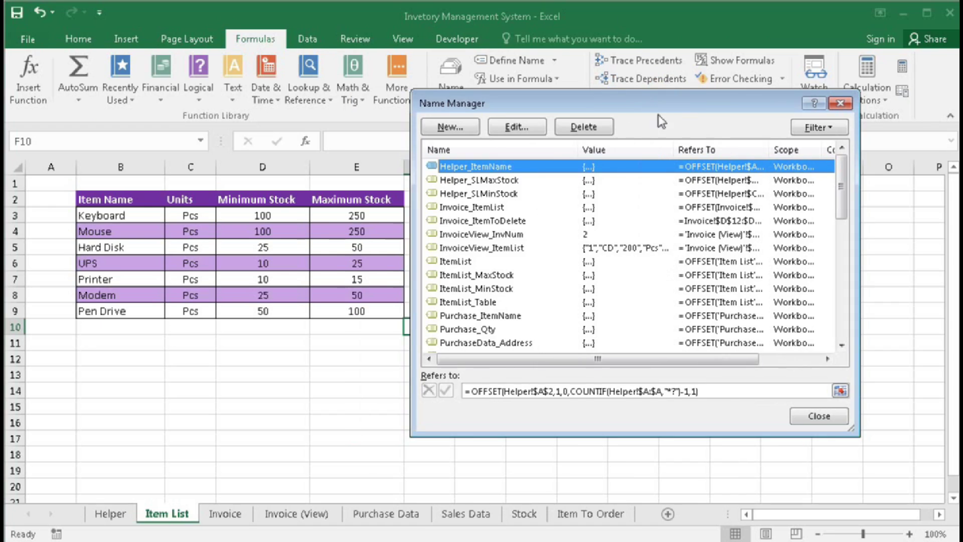
left_click(466, 261)
left_click(513, 391)
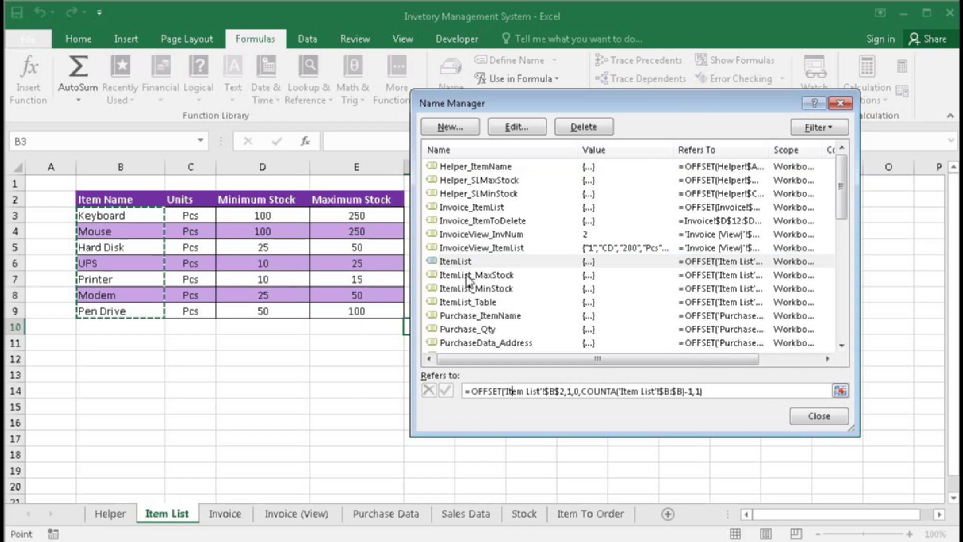
left_click(470, 303)
left_click(512, 391)
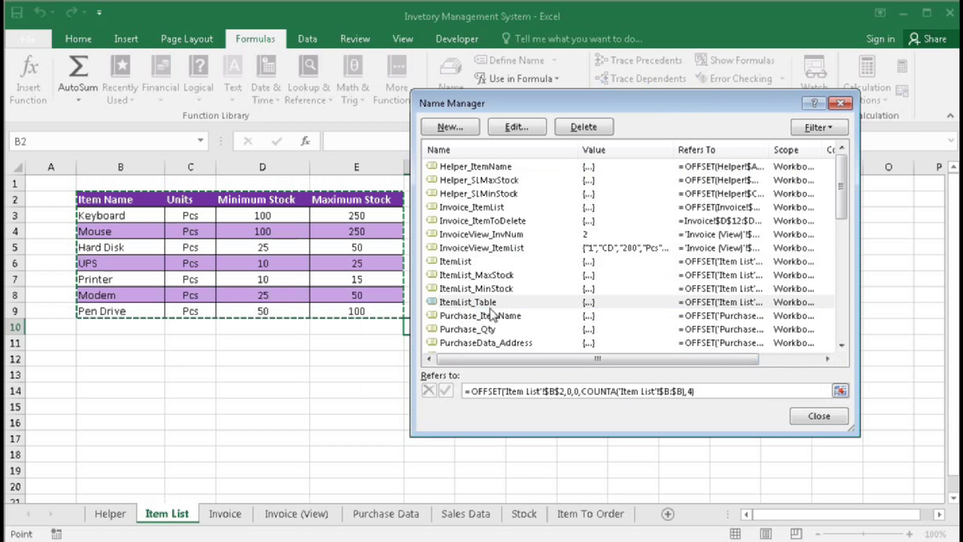
left_click(828, 423)
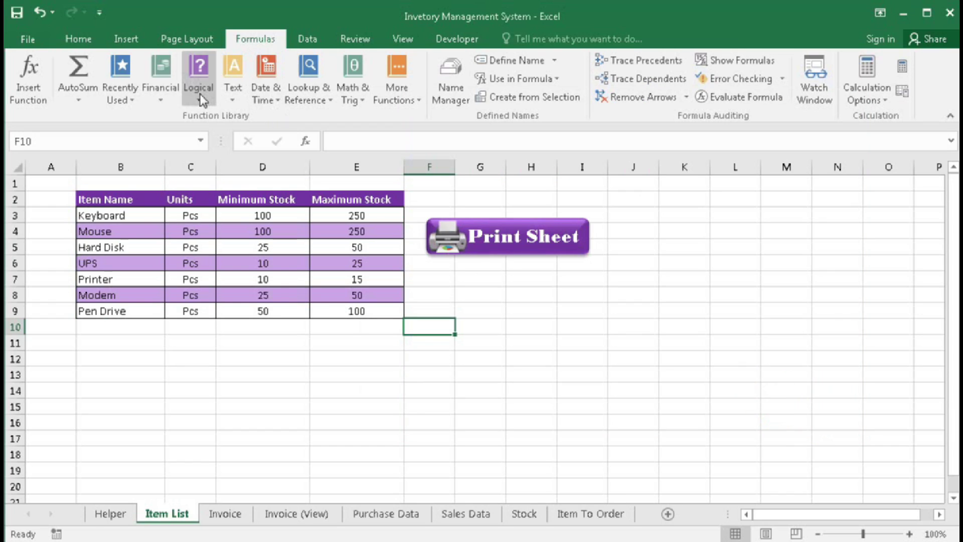
- Set the Item List sheet's print area to the named range ItemList_Table in Page Setup
left_click(181, 44)
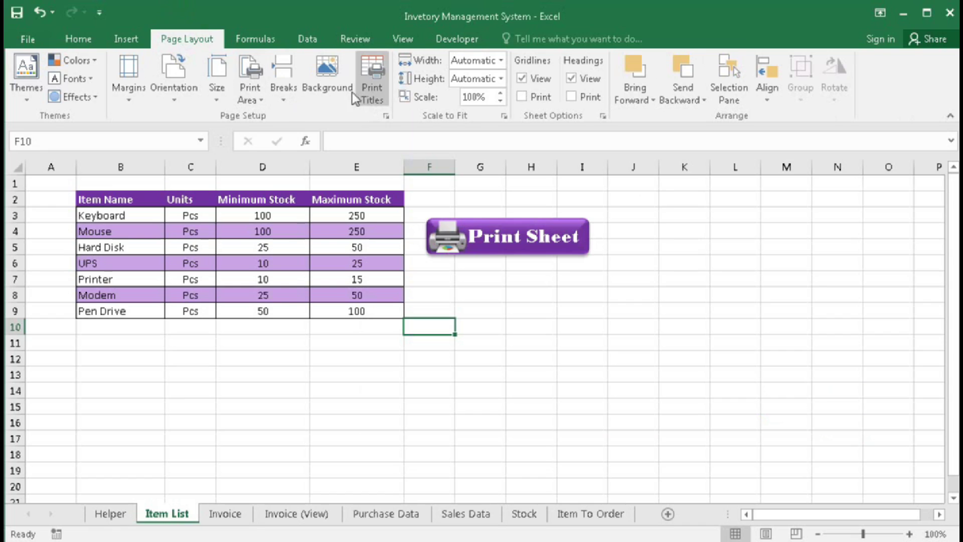
left_click(246, 98)
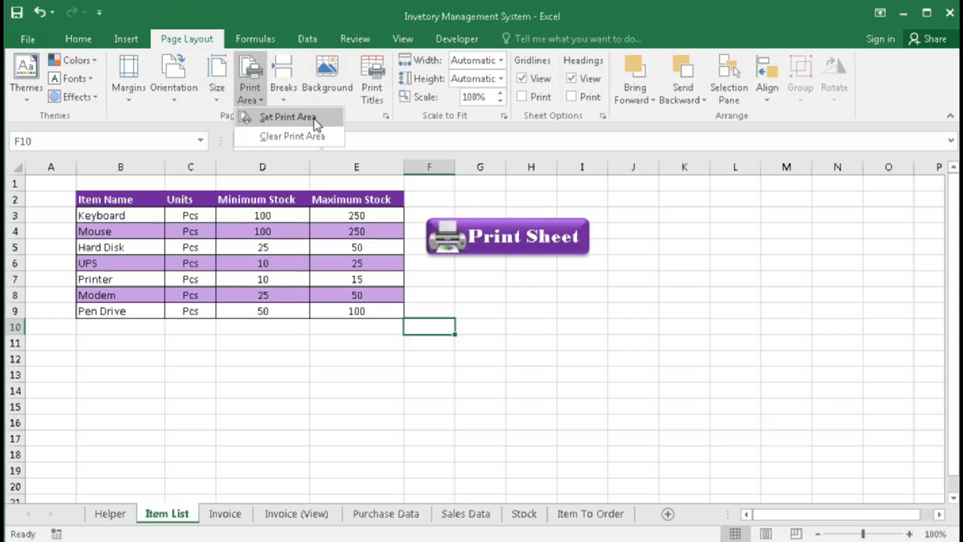
left_click(374, 90)
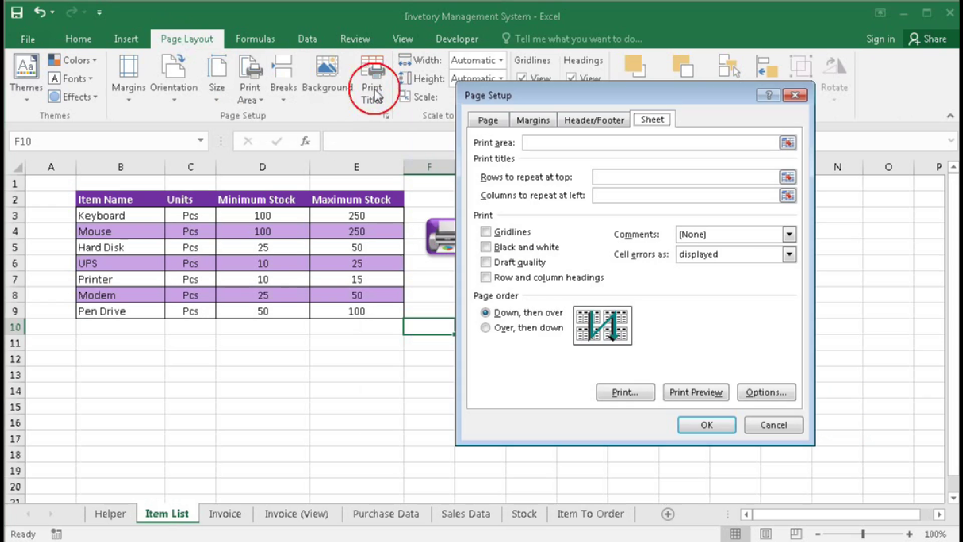
left_click_drag(522, 96, 471, 97)
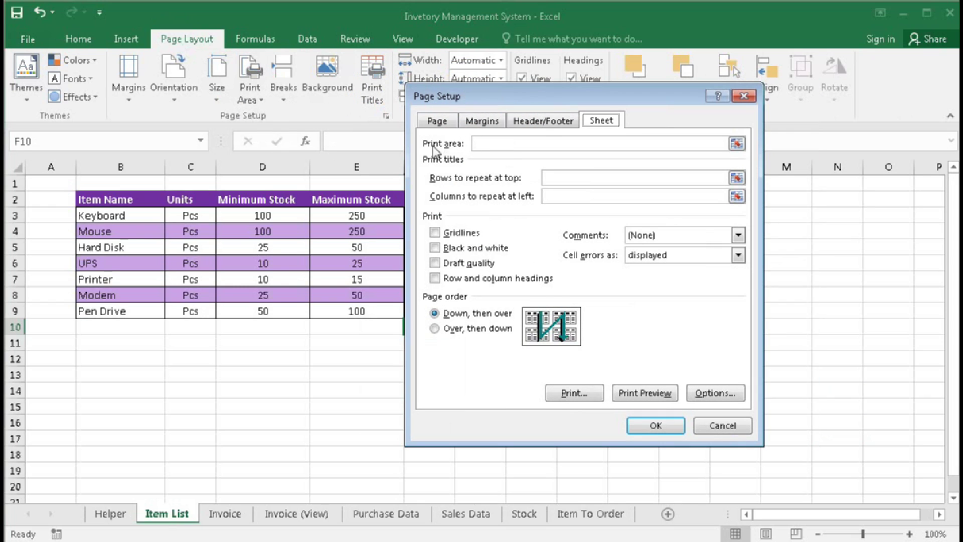
left_click(484, 143)
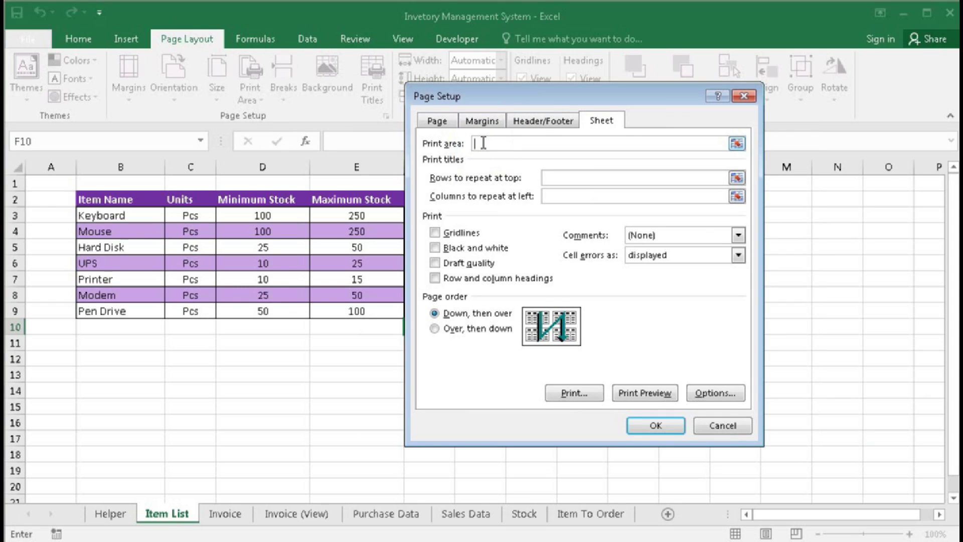
key("F3")
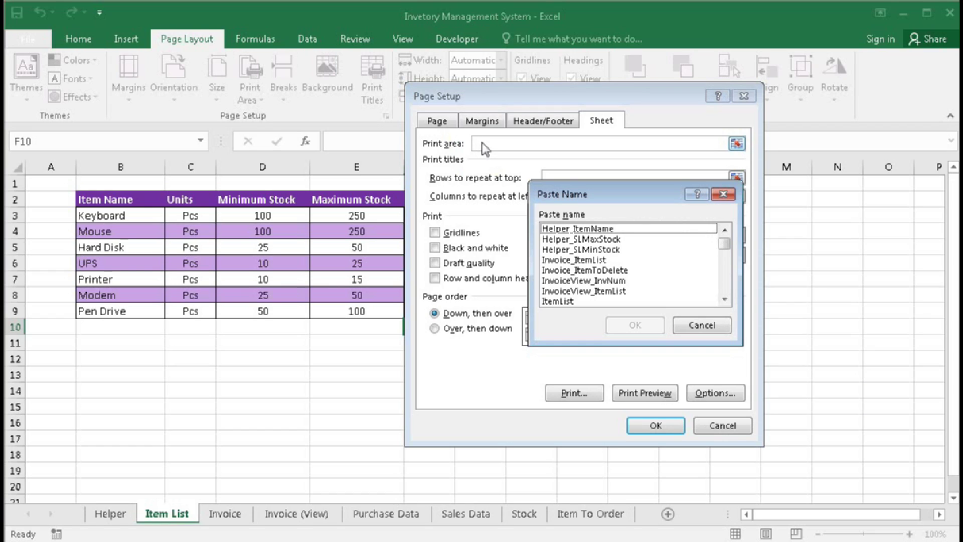
left_click(725, 300)
left_click(724, 300)
left_click(724, 300)
left_click(724, 300)
left_click(582, 291)
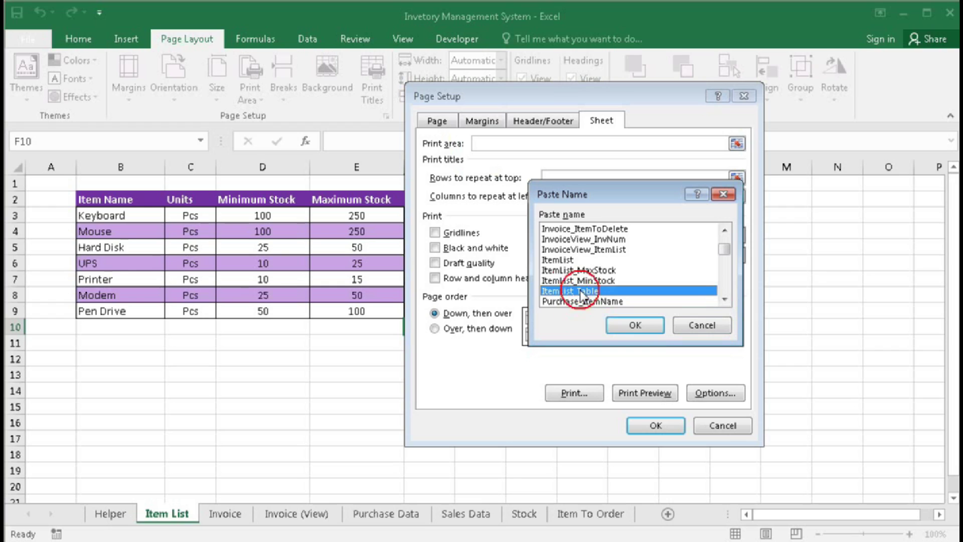
left_click(634, 325)
left_click(642, 424)
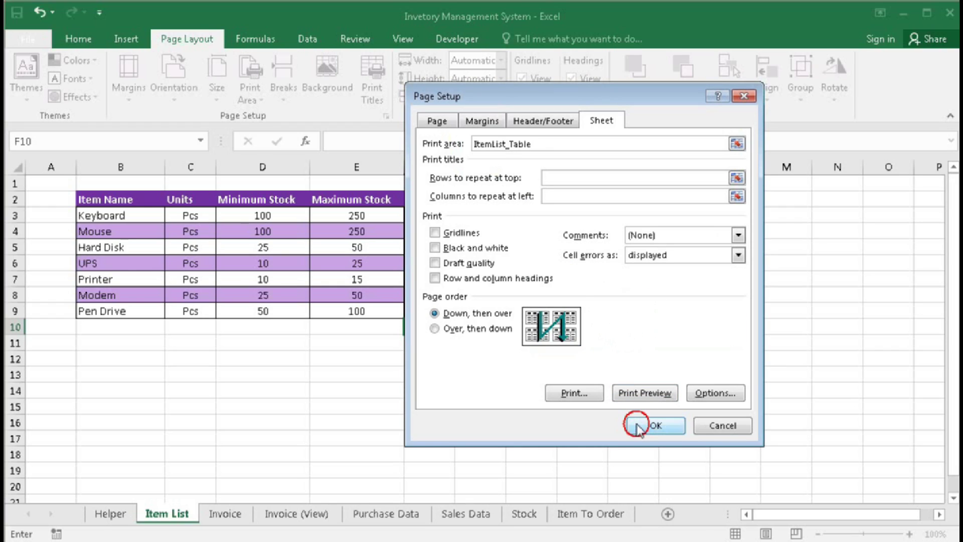
left_click(183, 279)
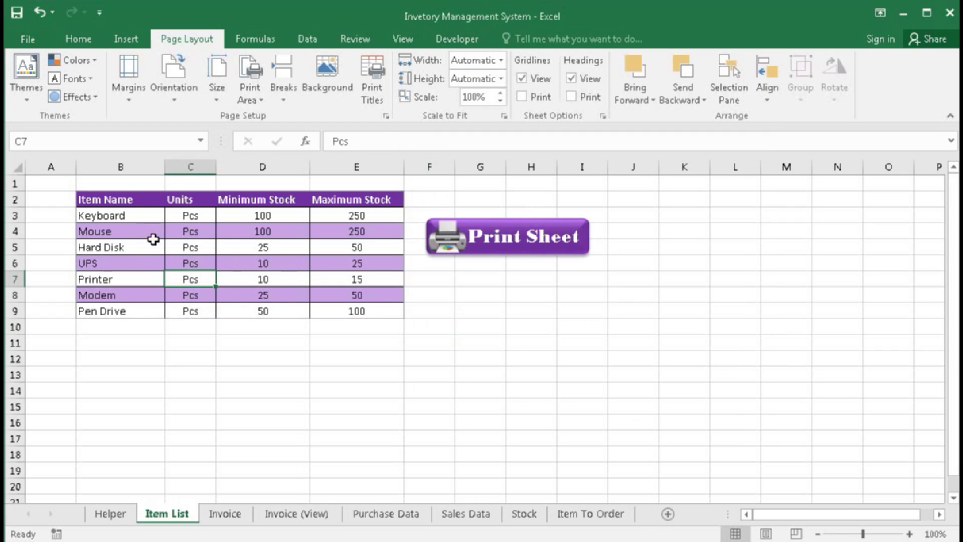
left_click_drag(94, 199, 350, 436)
left_click(484, 324)
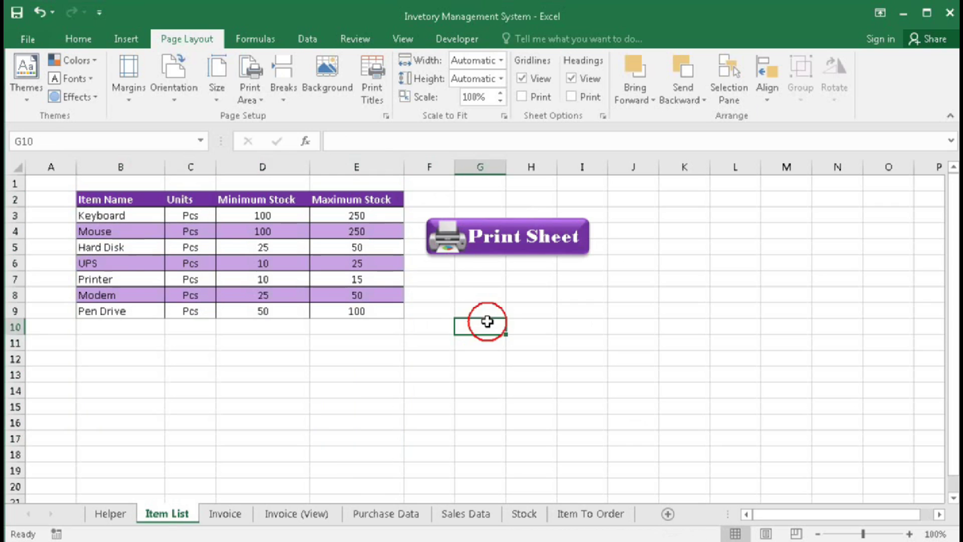
- Assign the Print_ItemList macro to the Print Sheet button on the Item List sheet
right_click(486, 225)
left_click(524, 394)
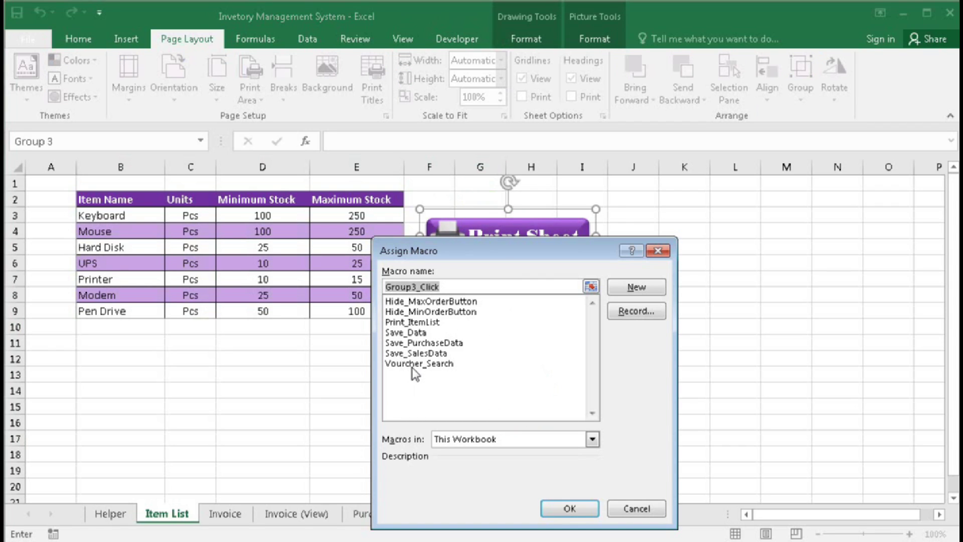
left_click(401, 322)
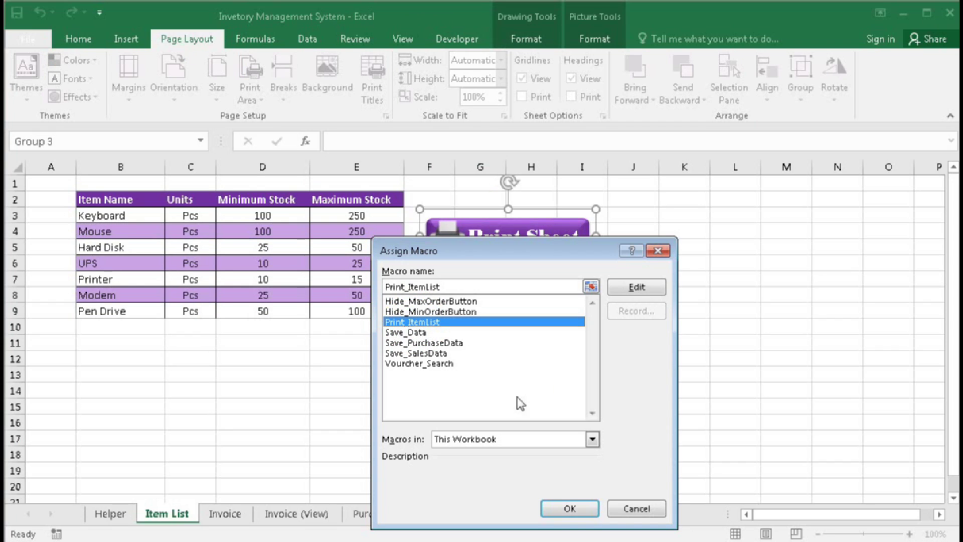
left_click(569, 504)
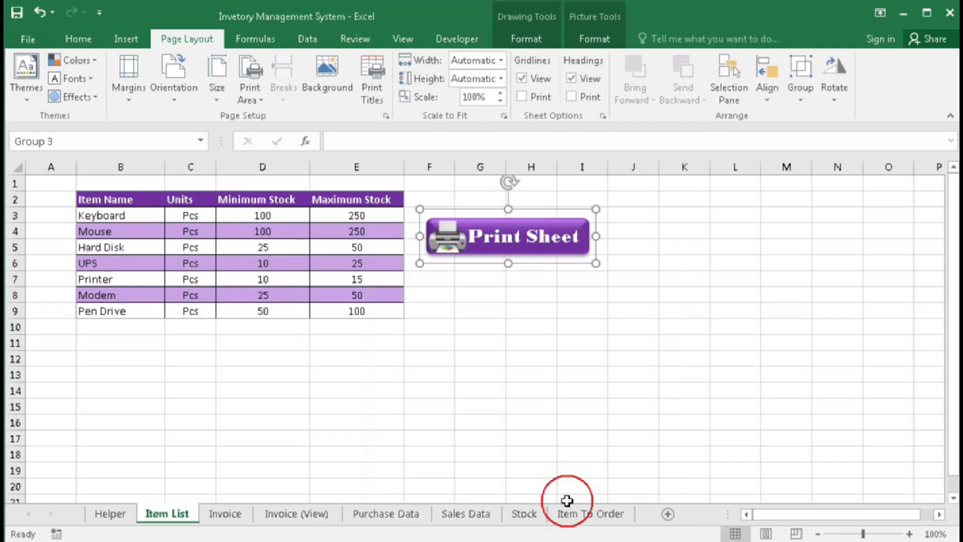
left_click(529, 373)
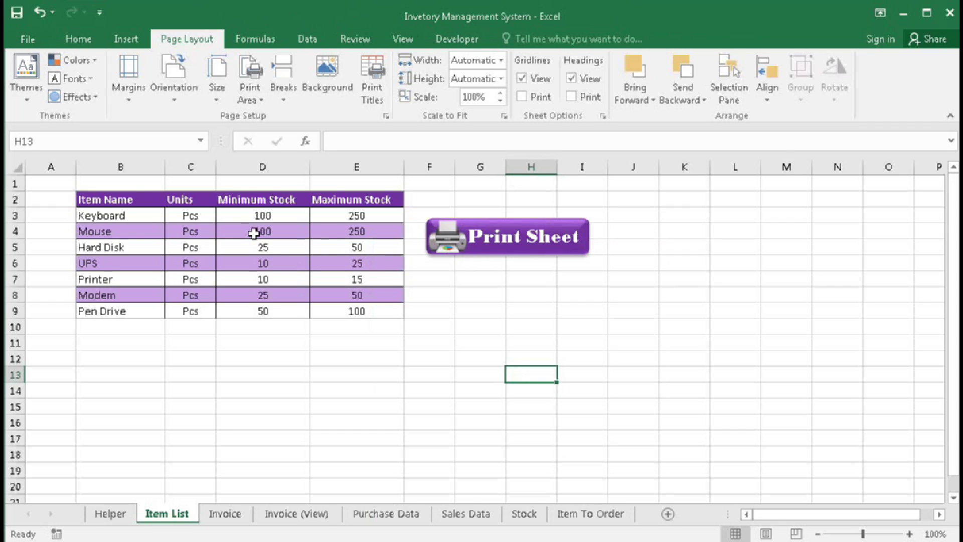
- Open the Invoice sheet, switch to the Visual Basic editor, and duplicate the Print_ItemList macro below the original as Print_Invoice
left_click(225, 515)
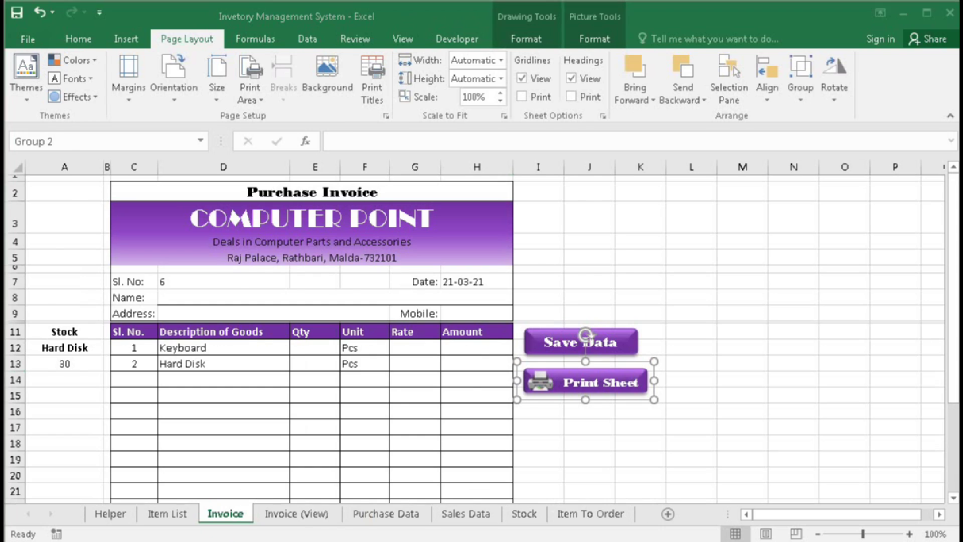
key("alt+F11")
left_click_drag(215, 95, 379, 411)
key("ctrl+c")
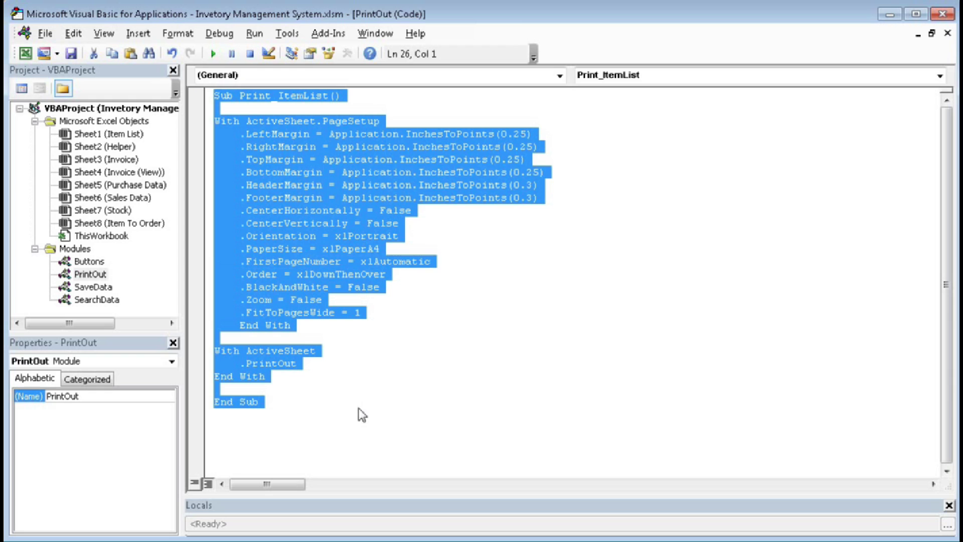
left_click(226, 423)
key("ctrl+v")
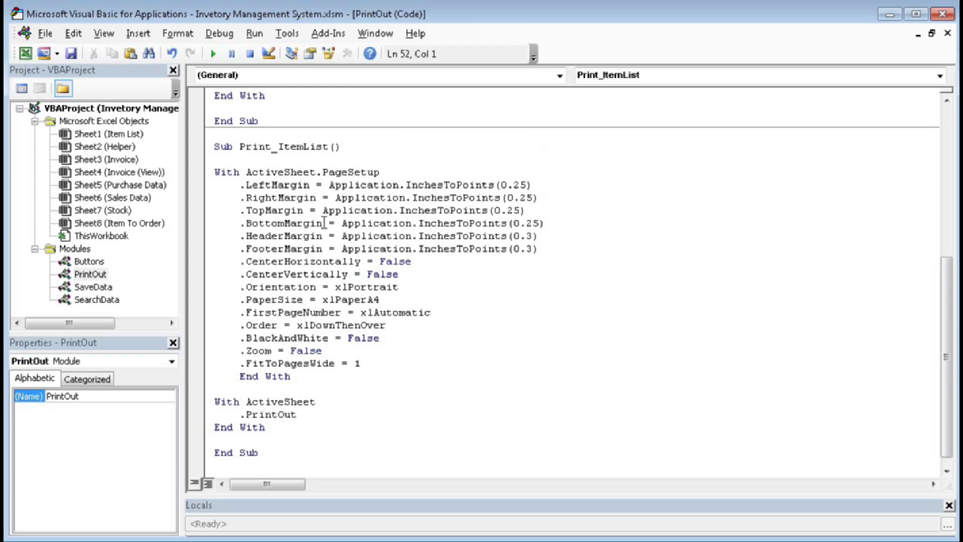
left_click_drag(281, 146, 328, 147)
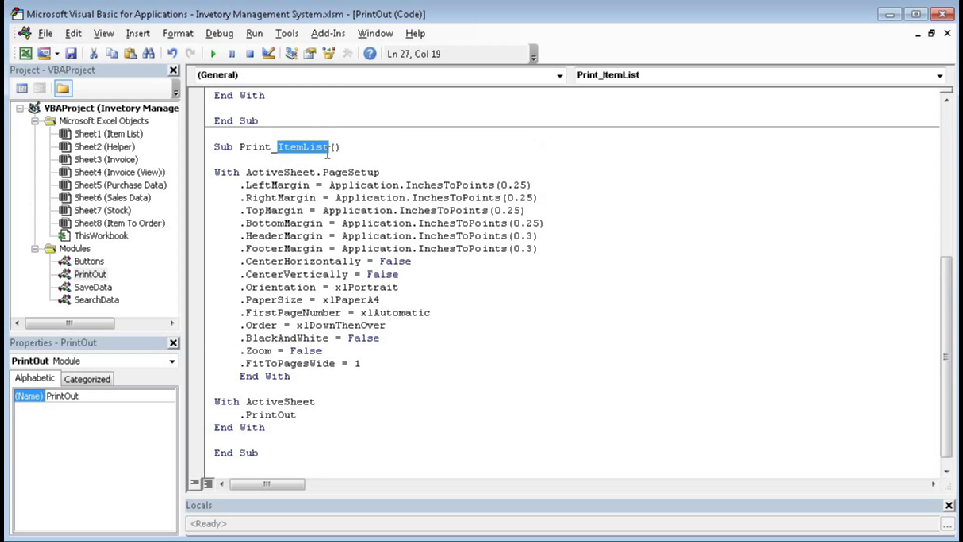
type("Invoic")
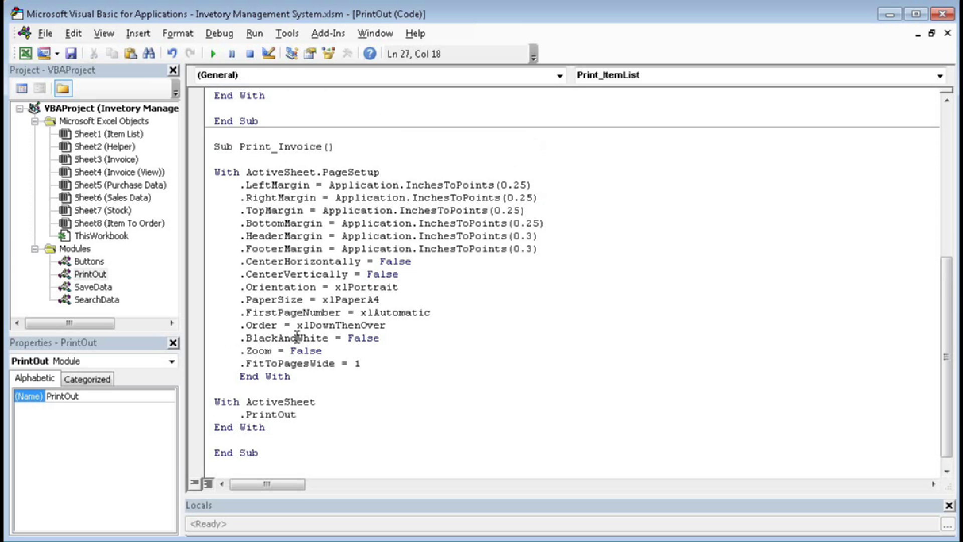
left_click_drag(335, 300, 383, 299)
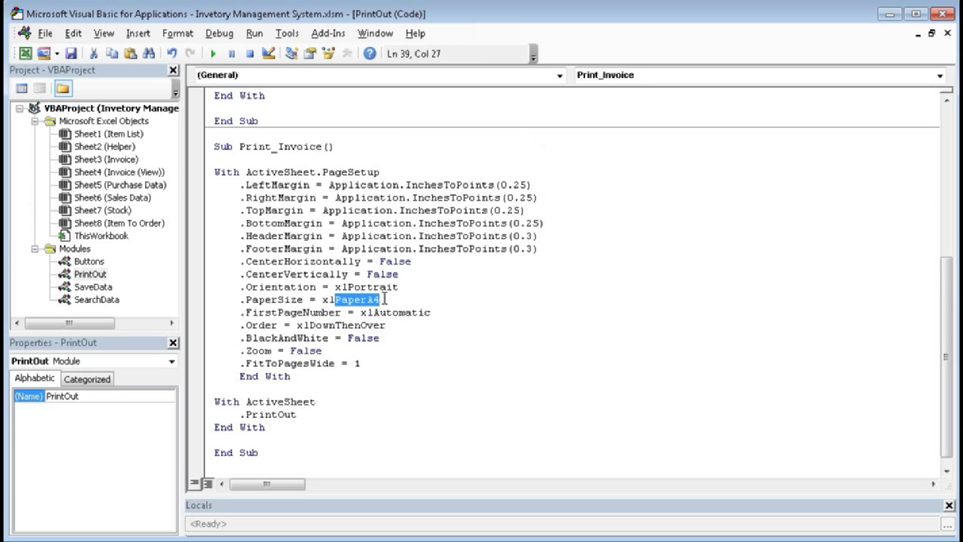
- Switch back to Excel and set the Invoice sheet's print area to the whole purchase invoice, C2:H29
key("alt+F11")
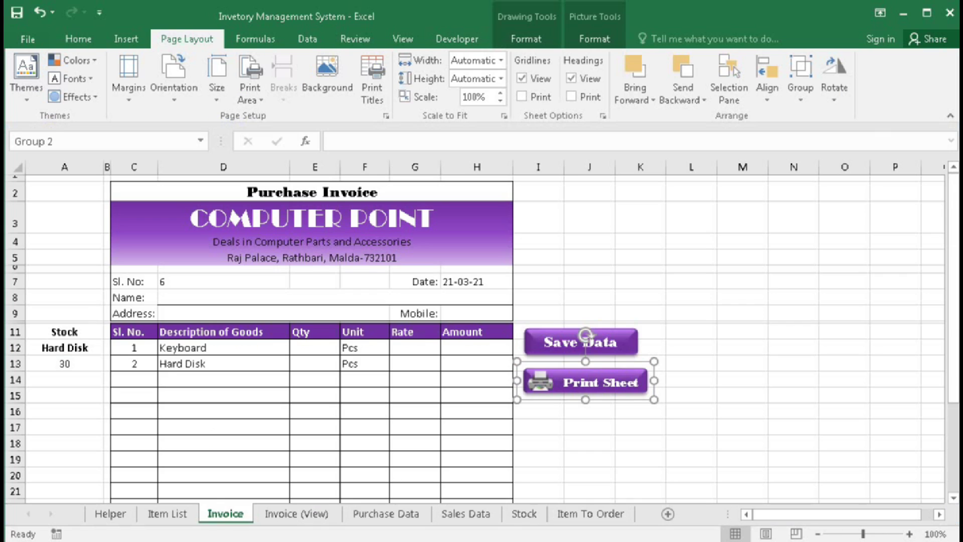
mouse_move(166, 189)
left_mouse_down()
mouse_move(376, 194)
mouse_move(351, 497)
mouse_move(348, 481)
left_mouse_up()
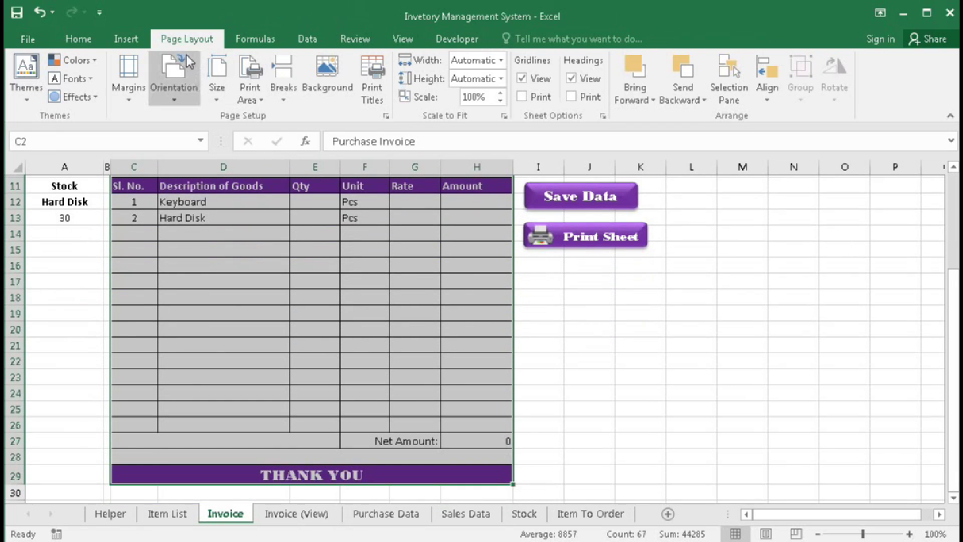
left_click(255, 100)
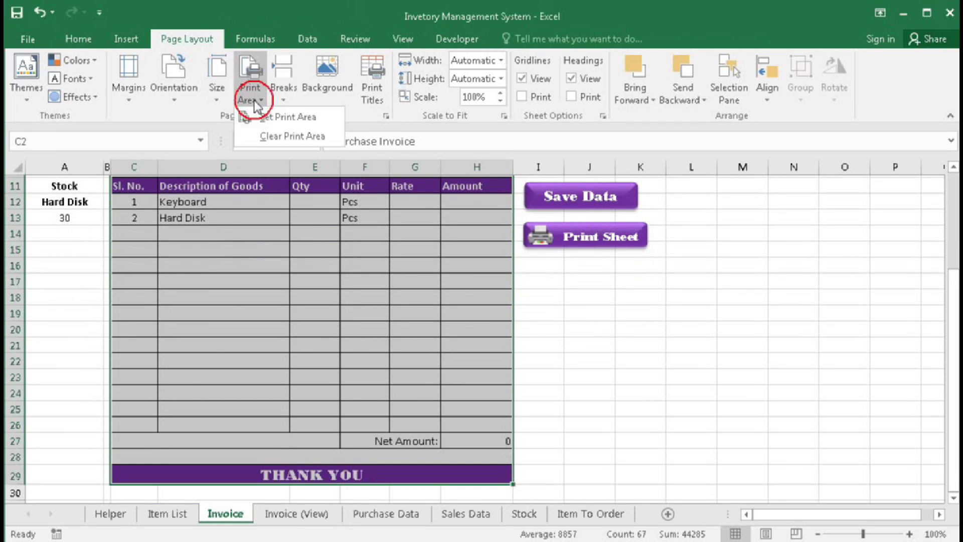
left_click(281, 119)
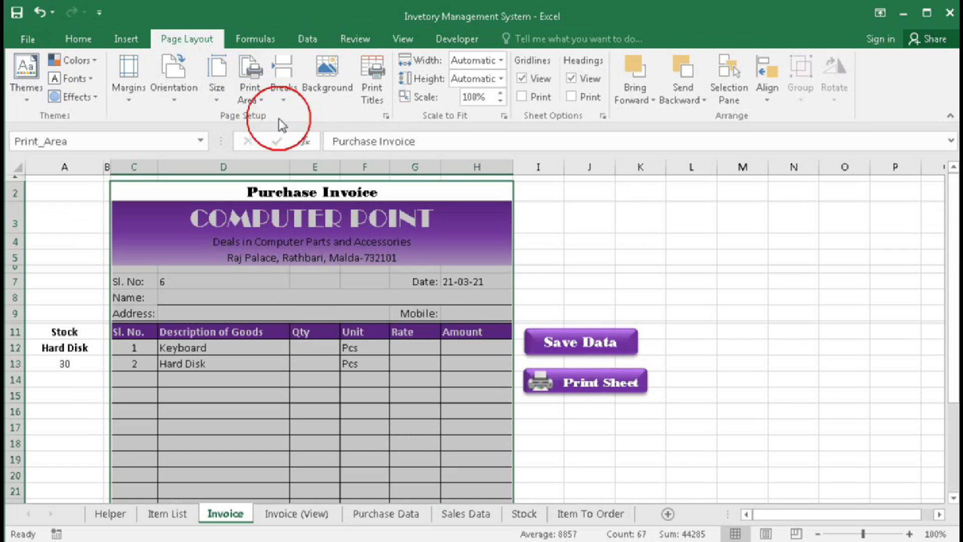
left_click(231, 280)
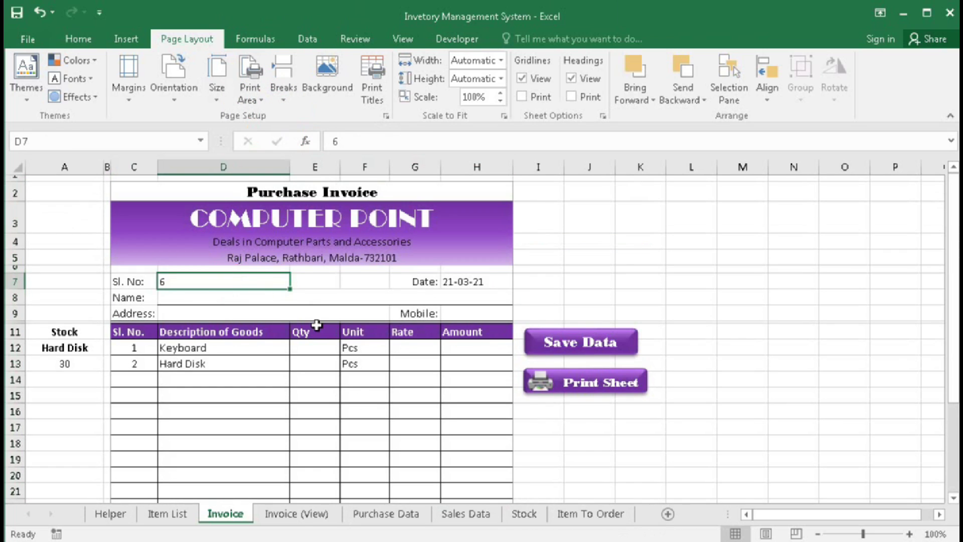
- Assign the Print_Invoice macro to the Print Sheet button on the Invoice sheet
right_click(598, 385)
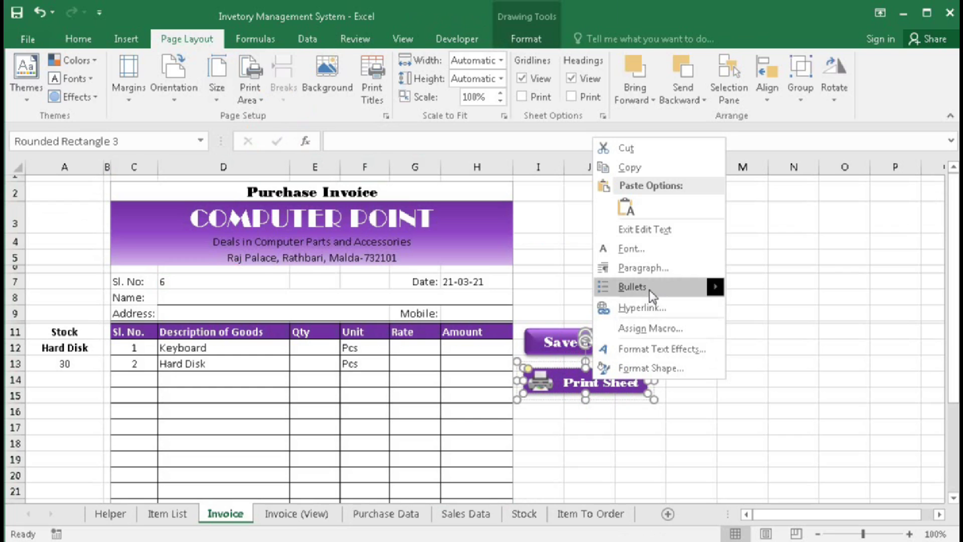
left_click(650, 328)
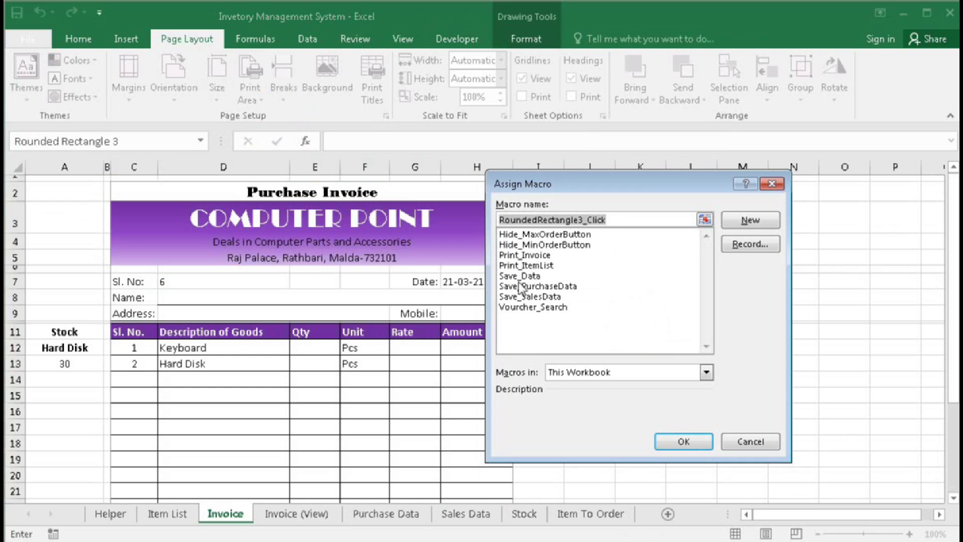
left_click(525, 255)
left_click(683, 442)
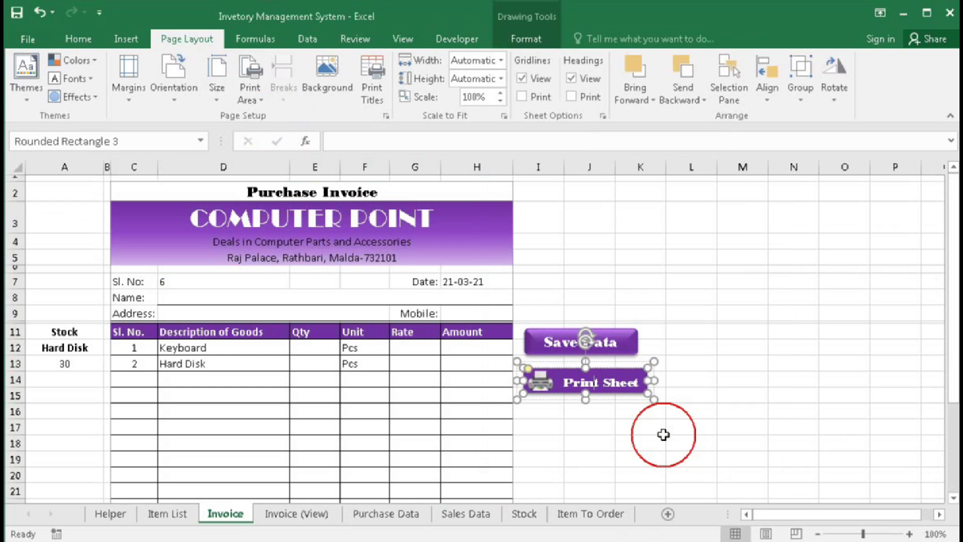
- Open the Invoice (View) sheet and set its print area to the whole purchase invoice, C2:H29
left_click(626, 424)
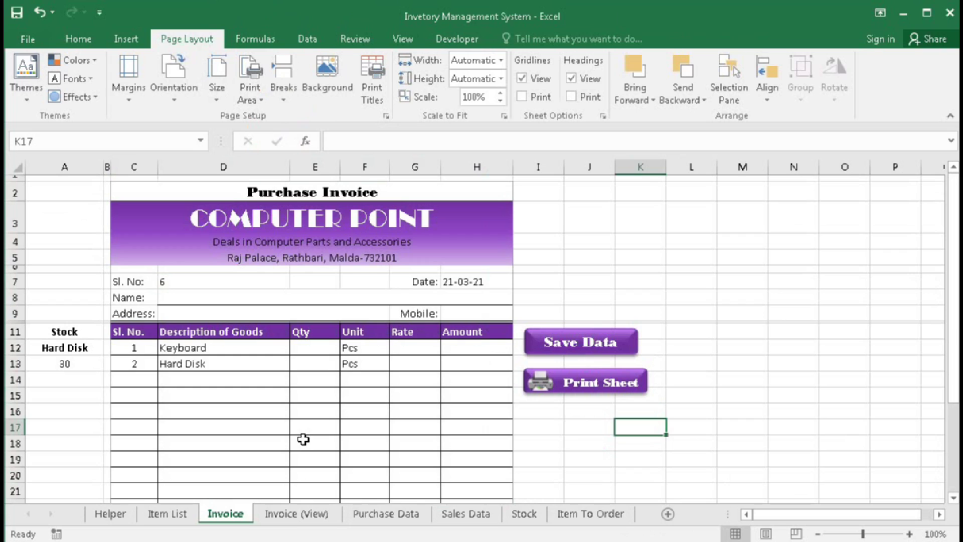
left_click(291, 514)
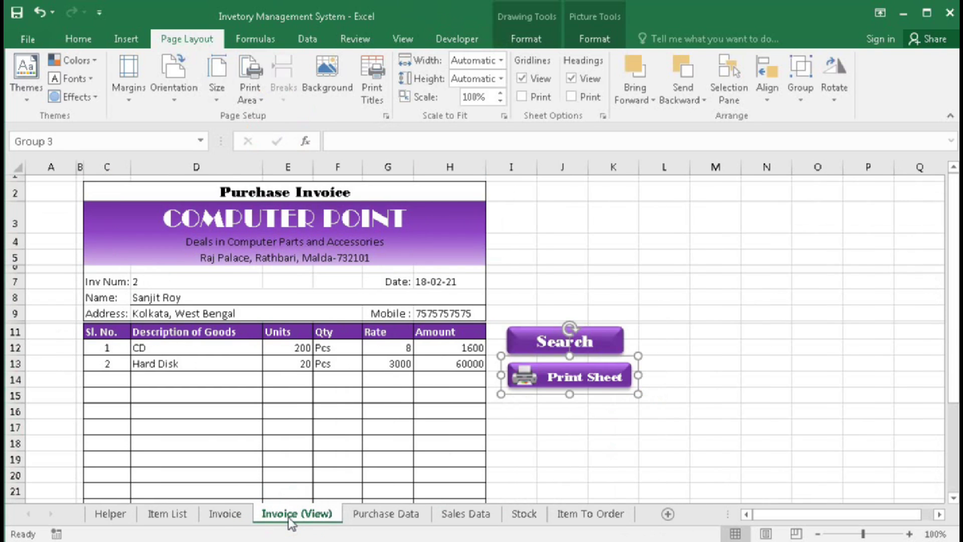
left_click_drag(151, 196, 194, 464)
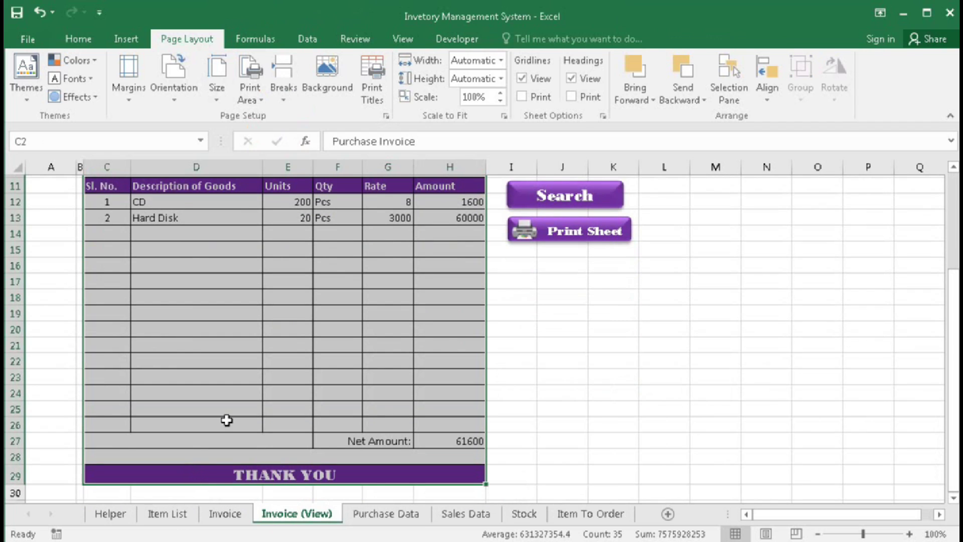
left_click(256, 100)
left_click(266, 120)
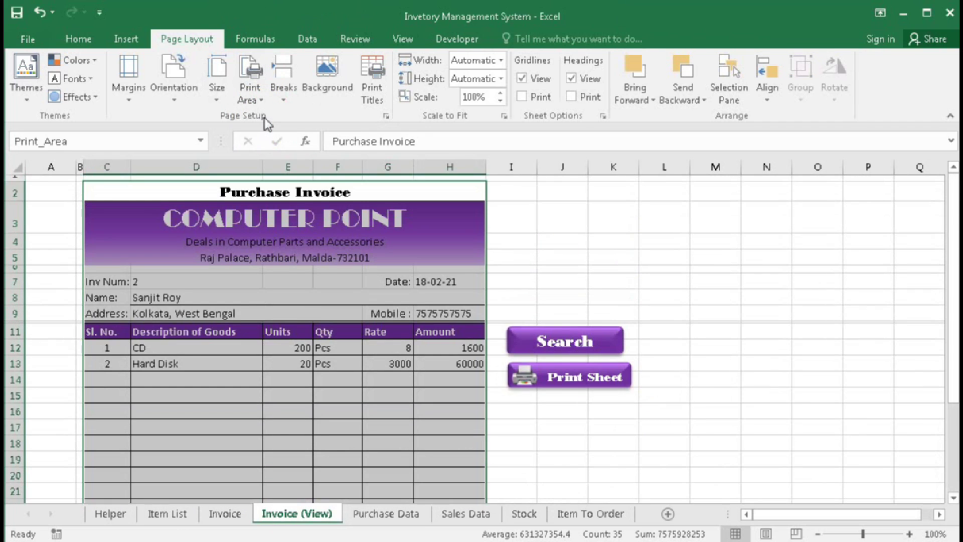
- Switch to the Visual Basic editor and duplicate the Print_Invoice macro below the original as Print_InvoiceView
key("alt+F11")
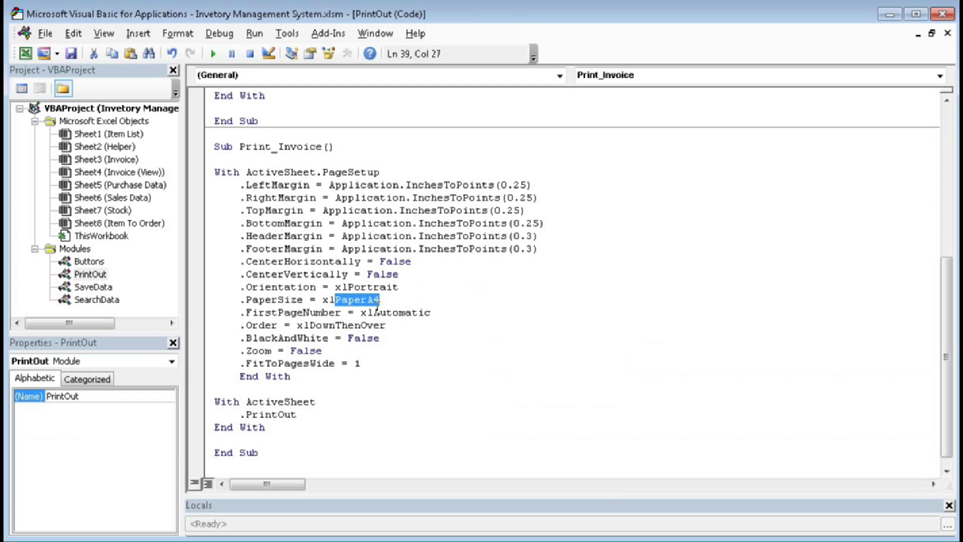
left_click_drag(220, 145, 360, 419)
left_click_drag(215, 134, 384, 444)
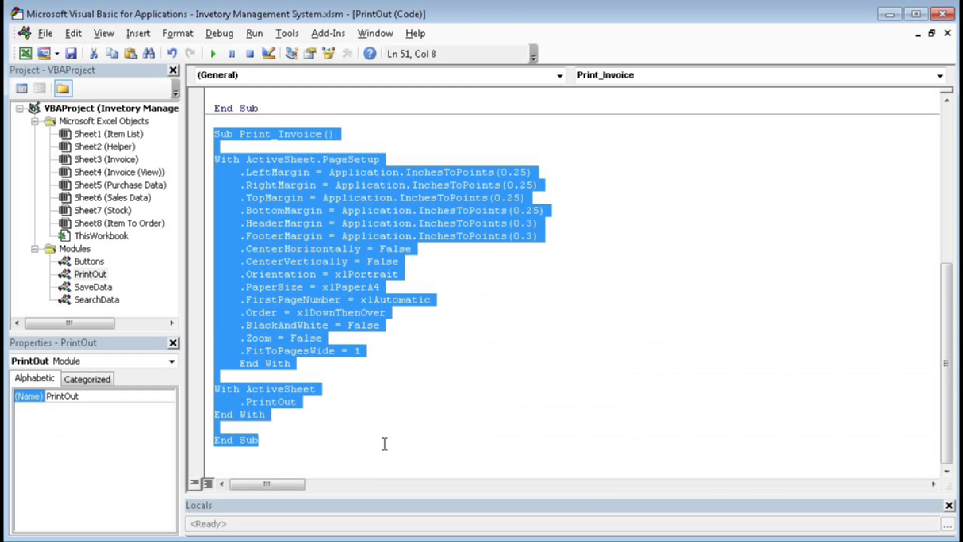
key("ctrl+c")
left_click(228, 454)
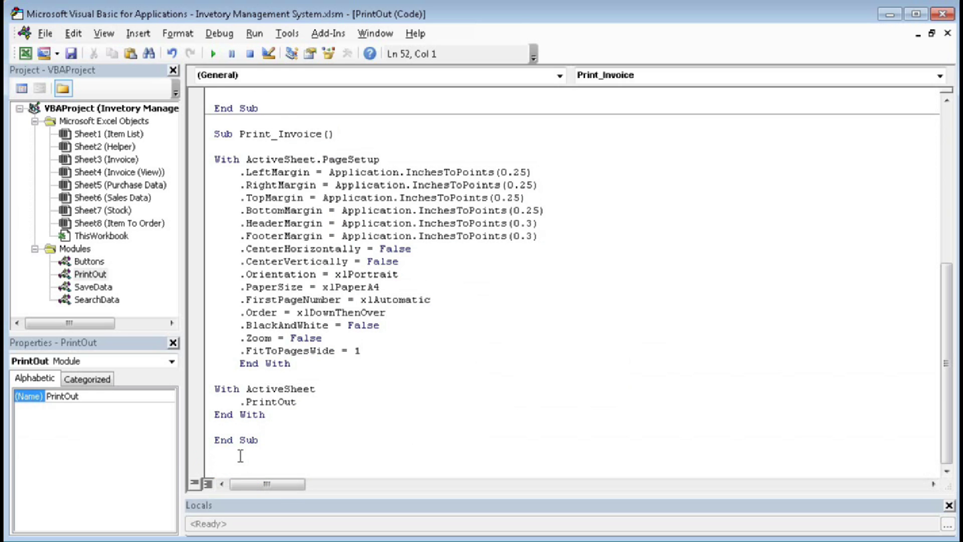
key("ctrl+v")
left_click(324, 160)
type("Vie")
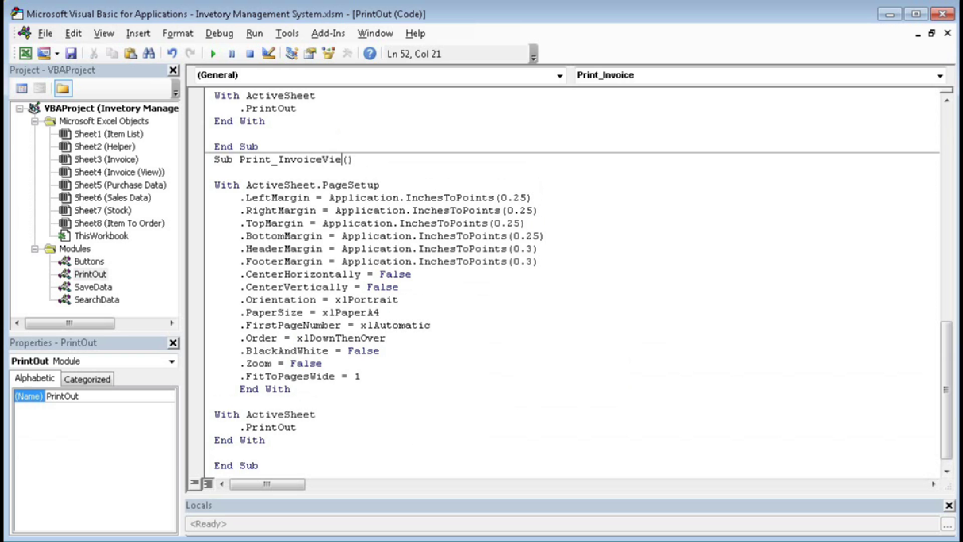
- Switch back to Excel and assign the Print_InvoiceView macro to the Print Sheet button on the Invoice (View) sheet
key("alt+F11")
right_click(619, 379)
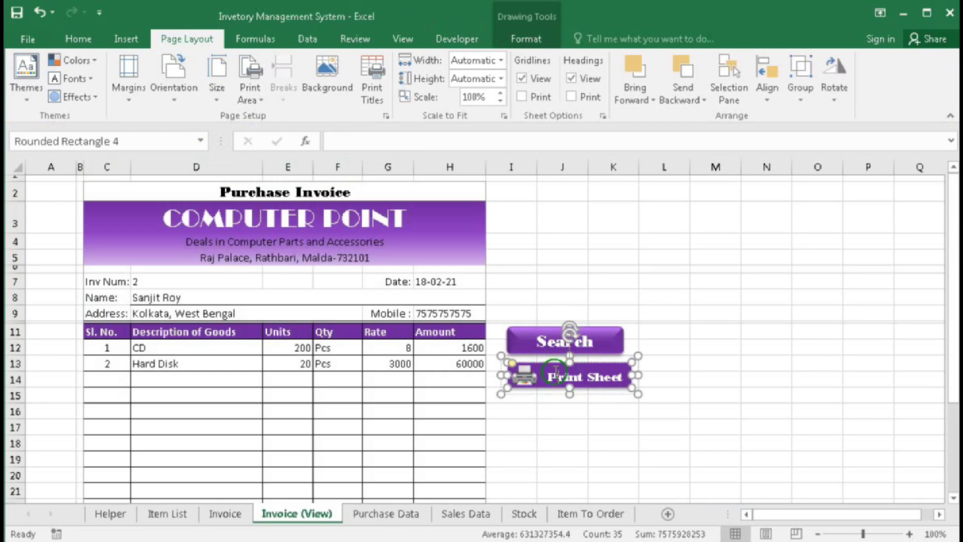
left_click(590, 320)
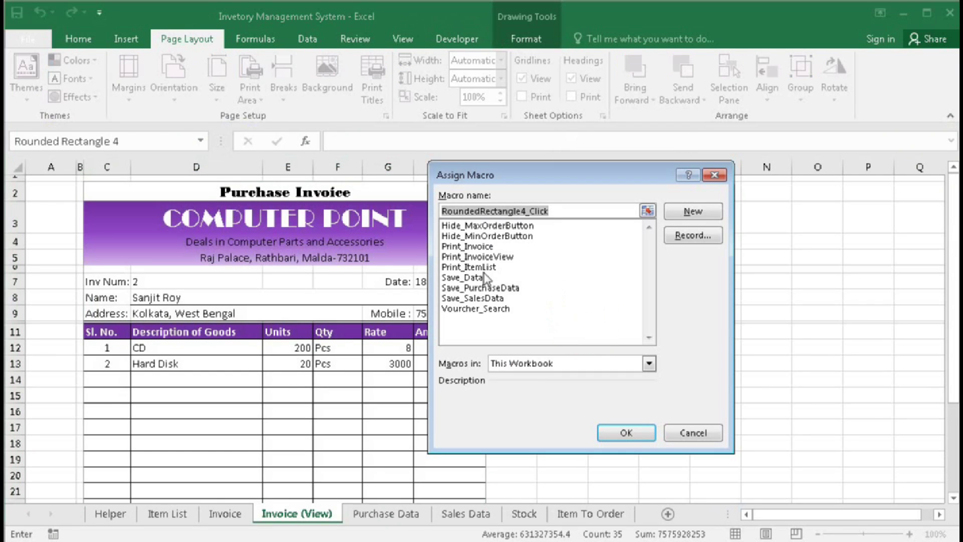
left_click(473, 257)
left_click(625, 432)
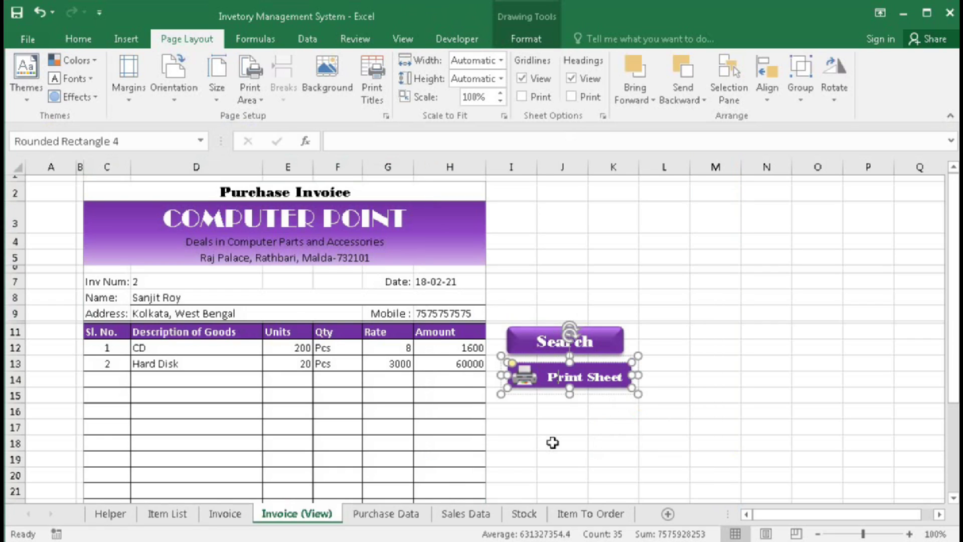
- Open the Stock sheet and start a new workbook-scoped defined name called Stock_Table
left_click(521, 514)
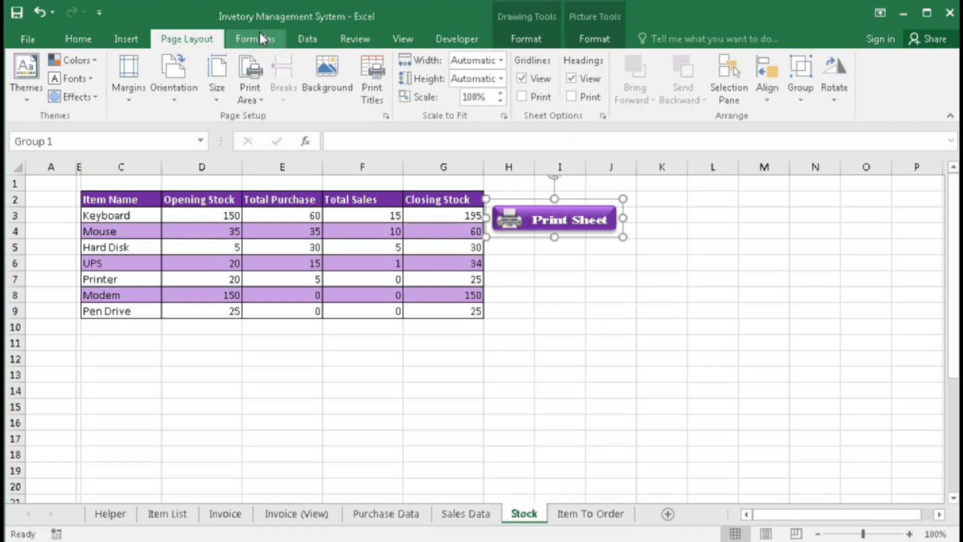
left_click(258, 39)
left_click(449, 84)
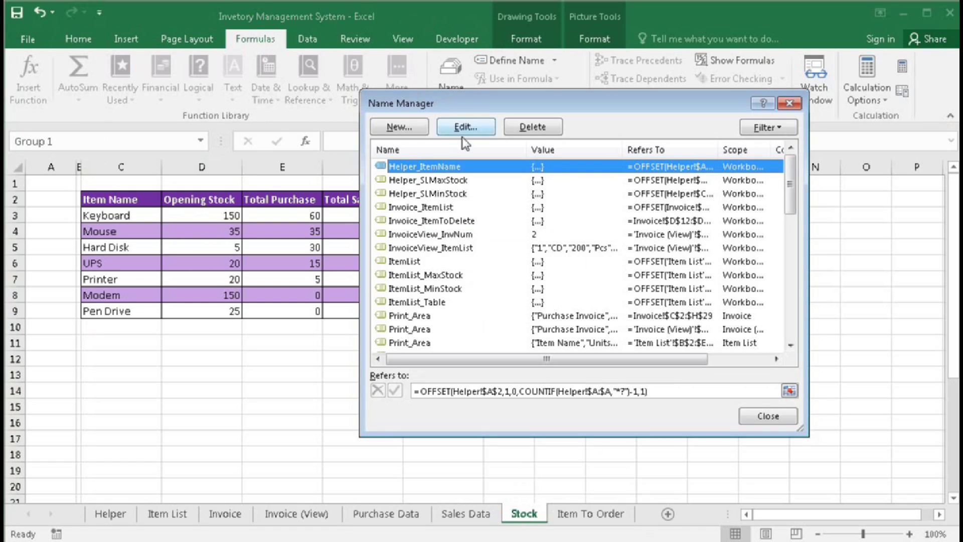
left_click_drag(791, 208, 801, 341)
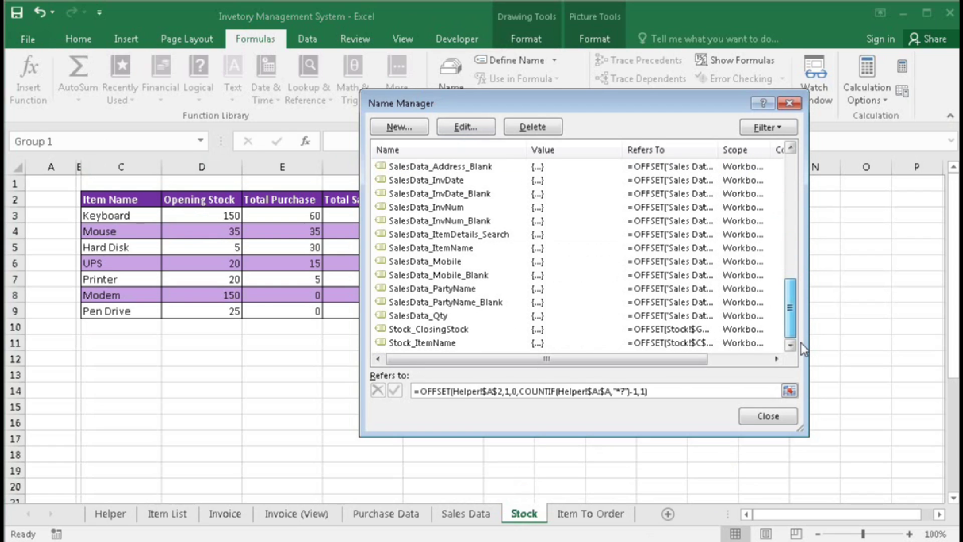
left_click(400, 127)
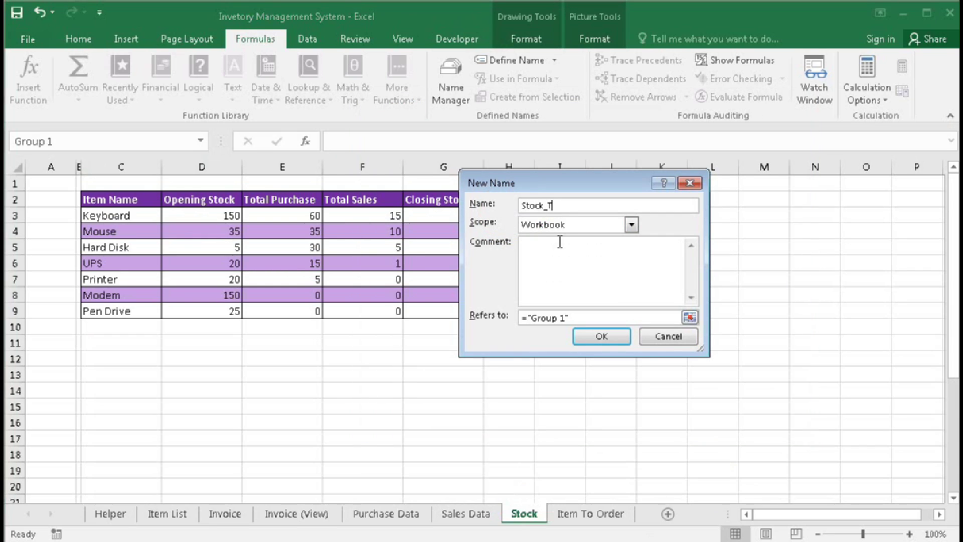
- Make Stock_Table refer to =OFFSET(Stock!$C$2,0,0,COUNTA(Stock!$C:$C),5) and save the name
left_click(582, 318)
type("=")
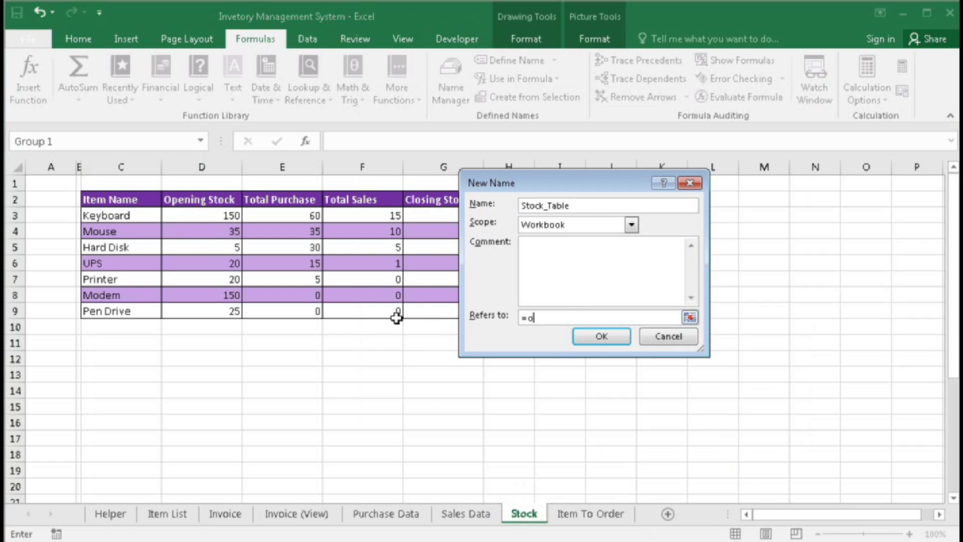
type("offset(")
left_click(107, 201)
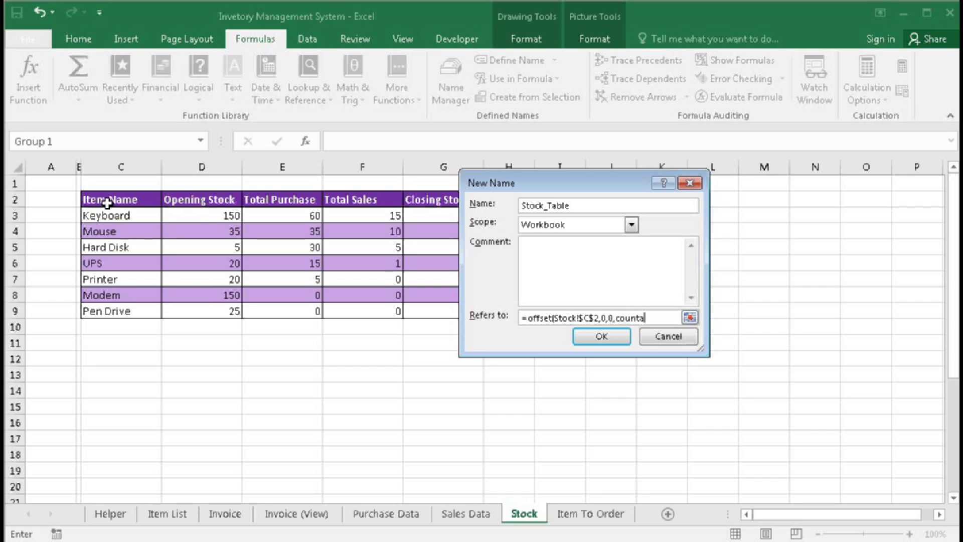
type("0,0,counta(")
left_click(117, 167)
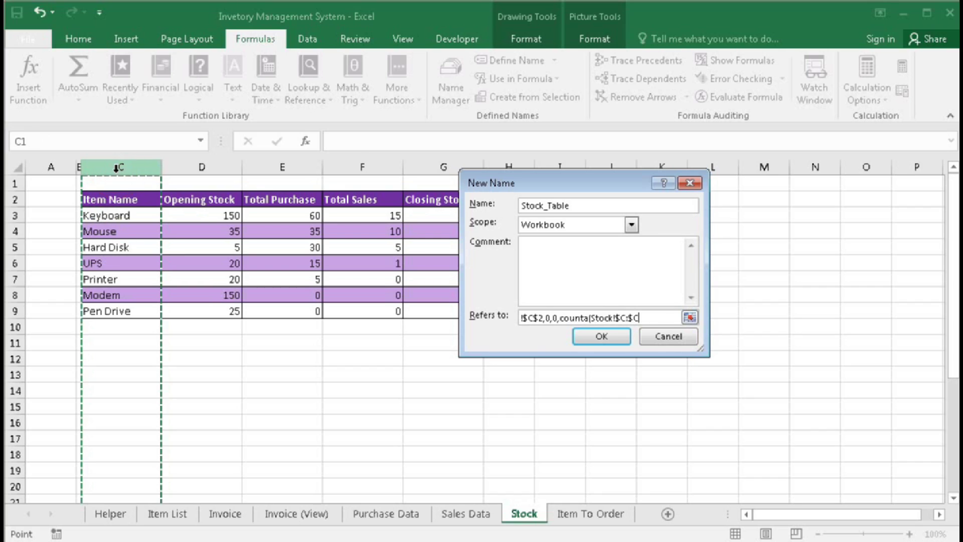
type("),")
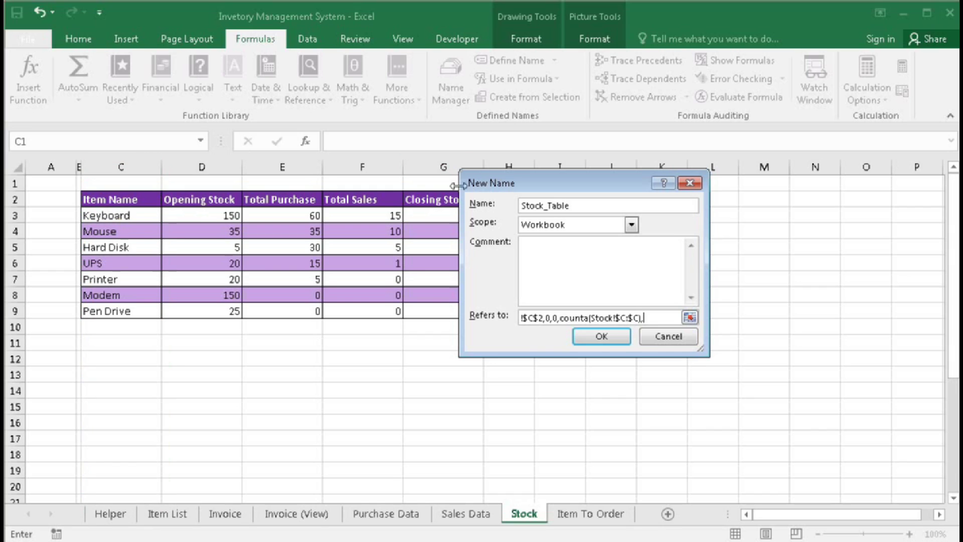
left_click_drag(495, 184, 522, 262)
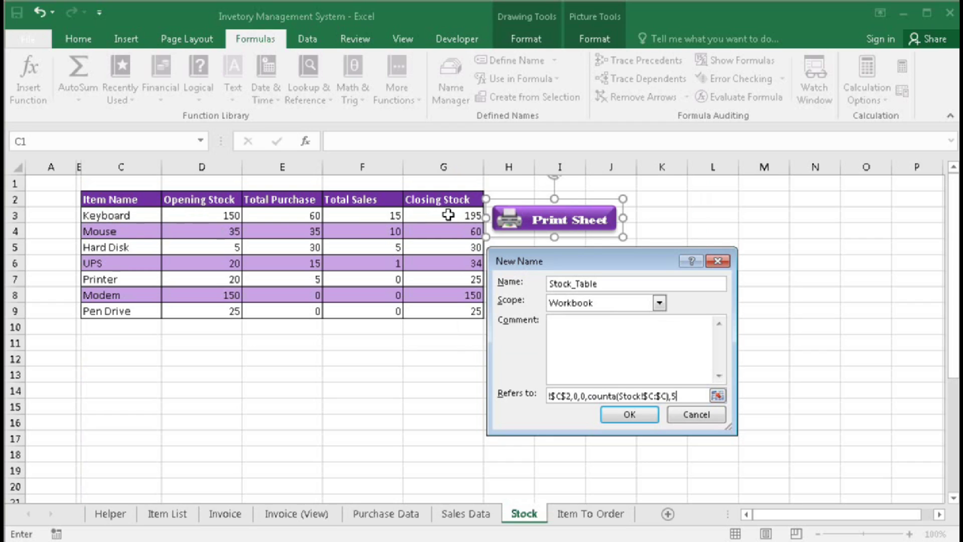
left_click(629, 414)
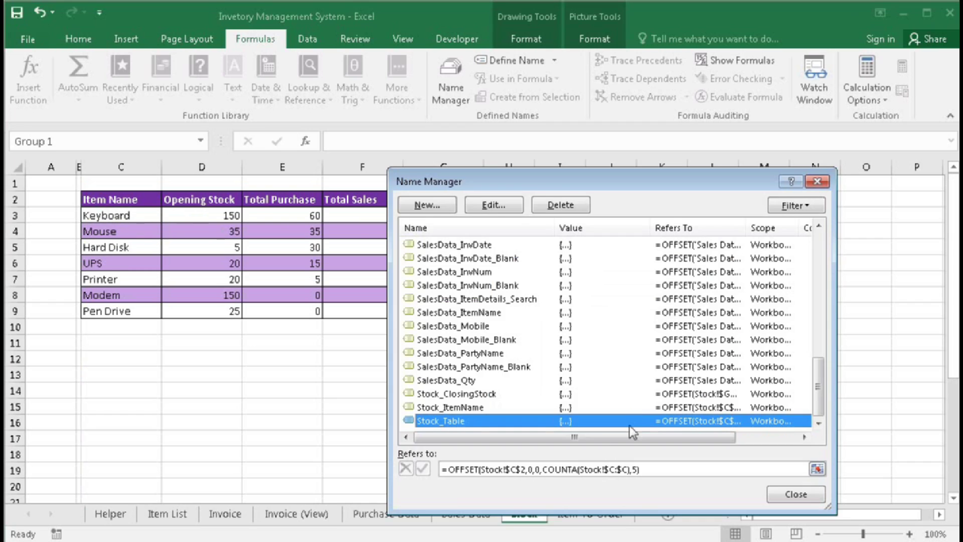
- Replace the COUNTA part of Stock_Table's reference with COUNTIF(Stock!$C:$C,"*?"), check the resulting range, and close the Name Manager
left_click(577, 470)
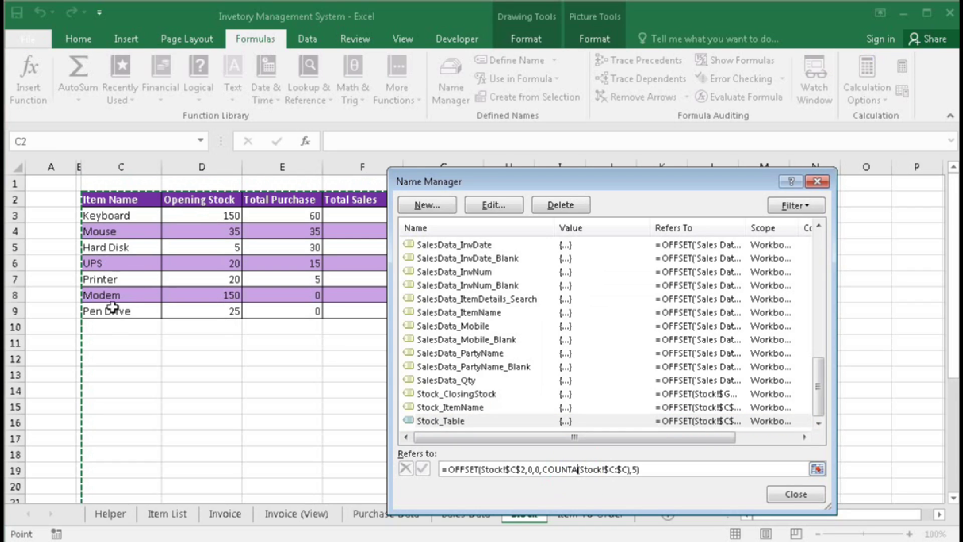
left_click(577, 470)
key("BackSpace")
type("If")
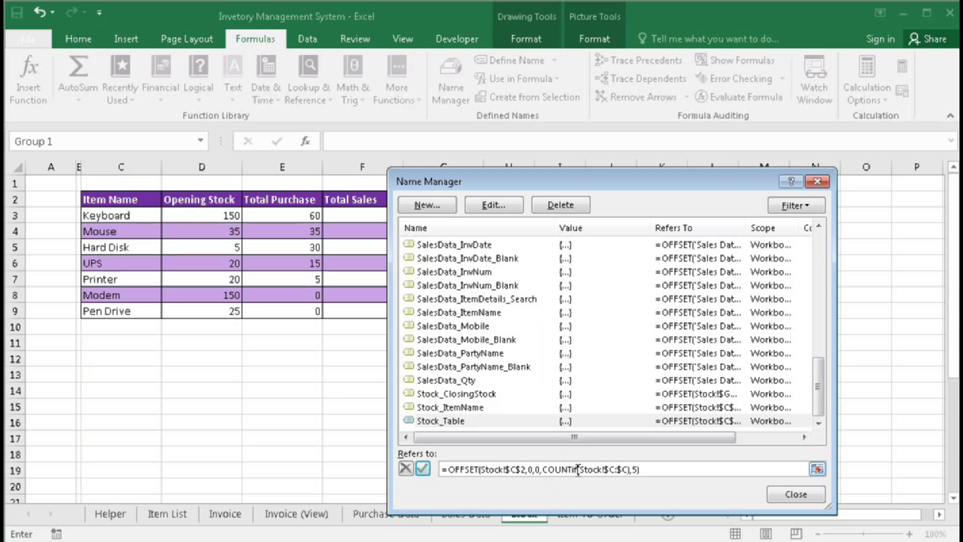
left_click(628, 470)
key("BackSpace")
type(",\"*\"")
type("?\")")
left_click(423, 466)
left_click(482, 469)
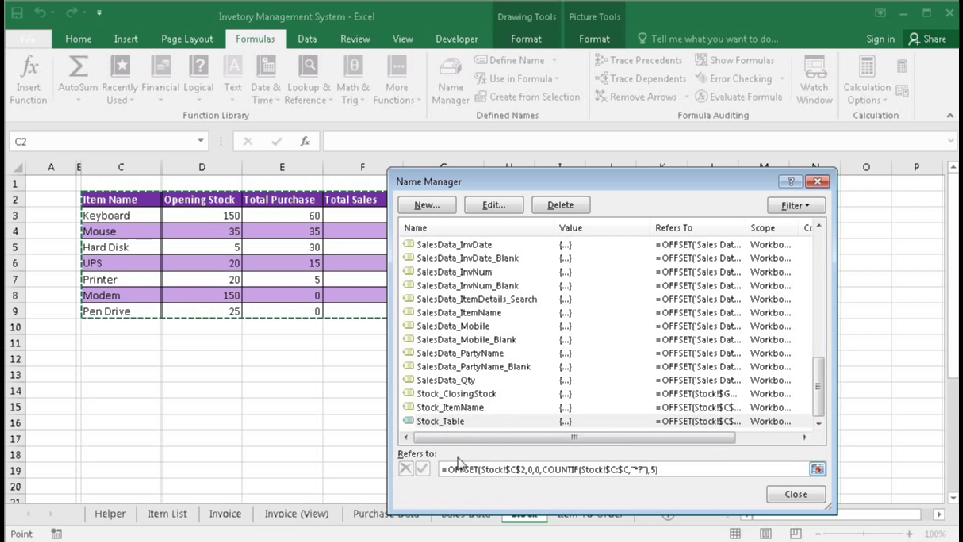
left_click(796, 494)
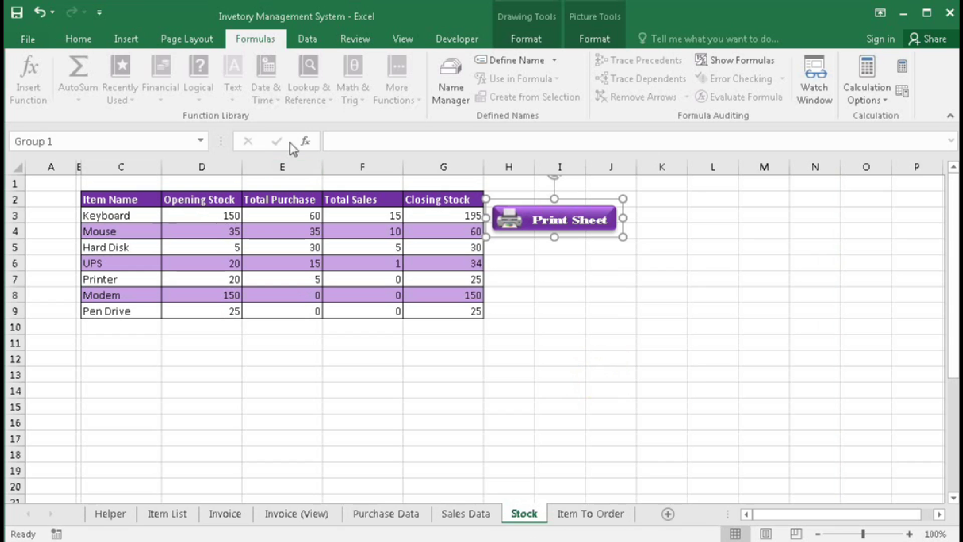
- Set the Stock sheet's print area to the defined name Stock_Table in Page Setup
left_click(199, 46)
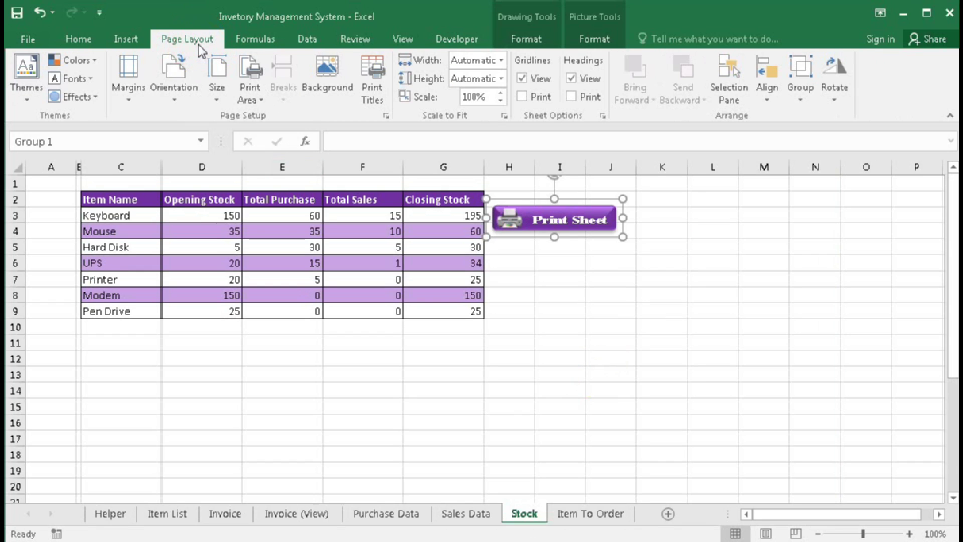
left_click(373, 88)
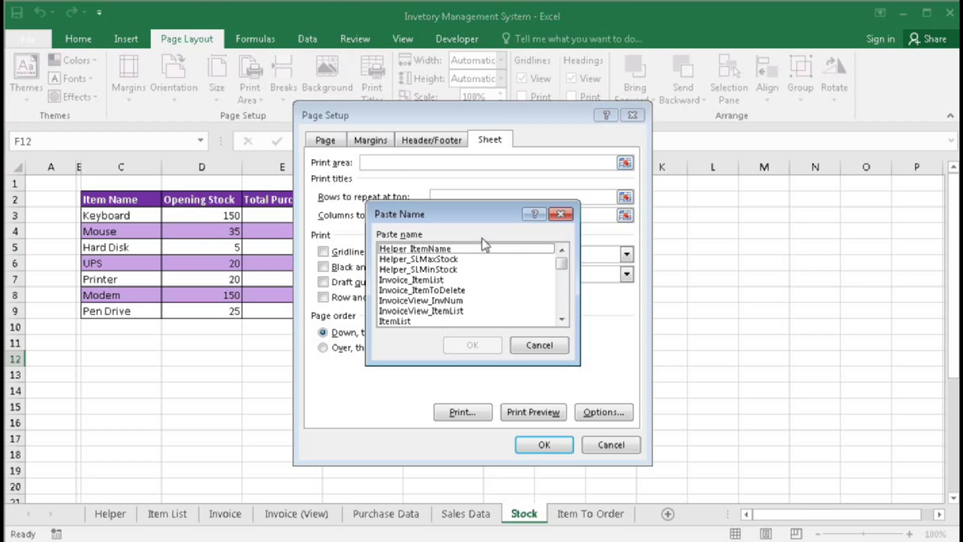
left_click(561, 273)
left_click_drag(562, 270, 562, 306)
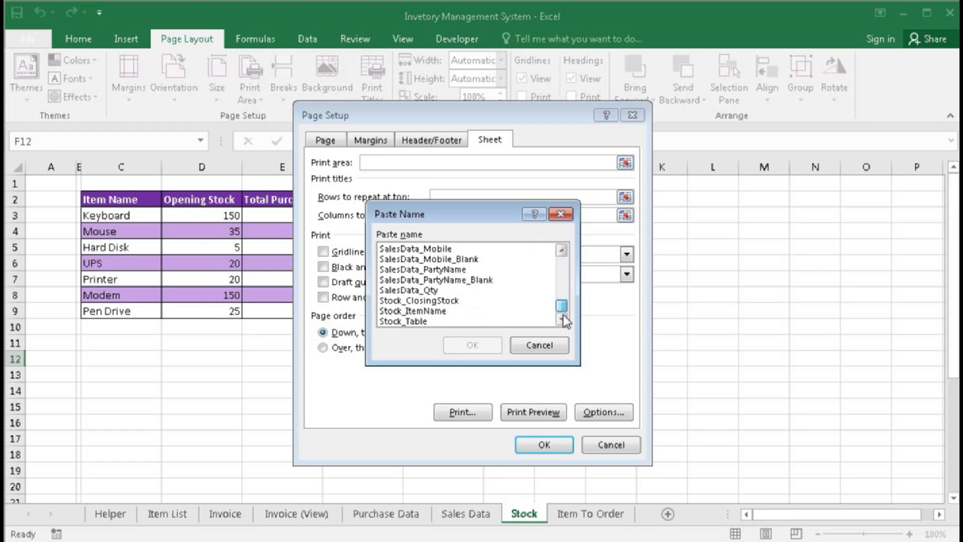
left_click(416, 321)
left_click(448, 343)
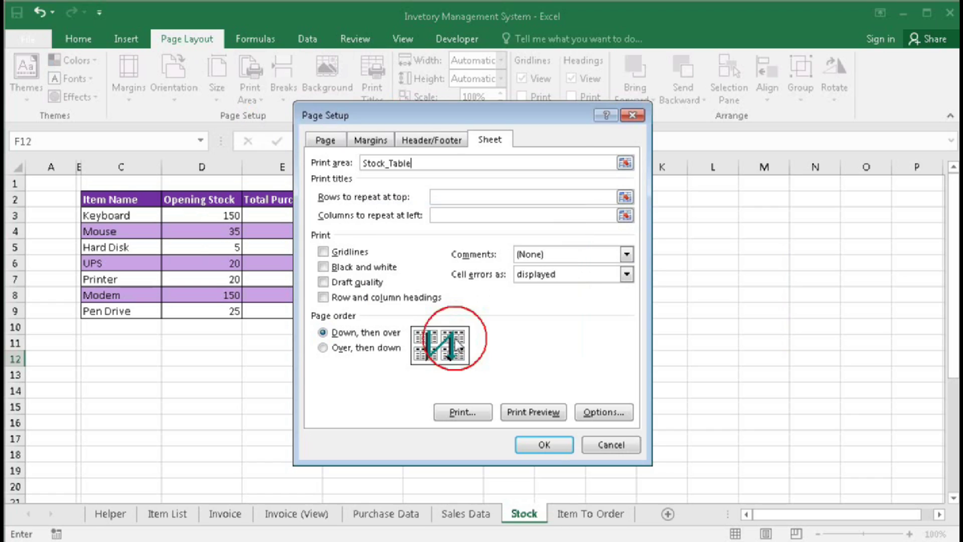
left_click(545, 445)
- Switch to the Visual Basic editor and add another copy of the print macro below Print_InvoiceView, named Print_Stock
key("alt+F11")
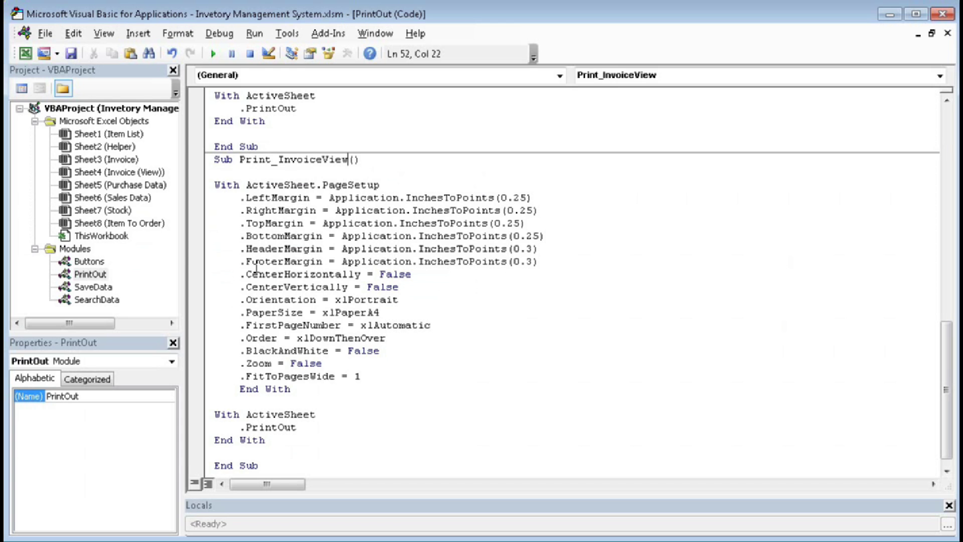
scroll(276, 324, "down", 1)
left_click(243, 458)
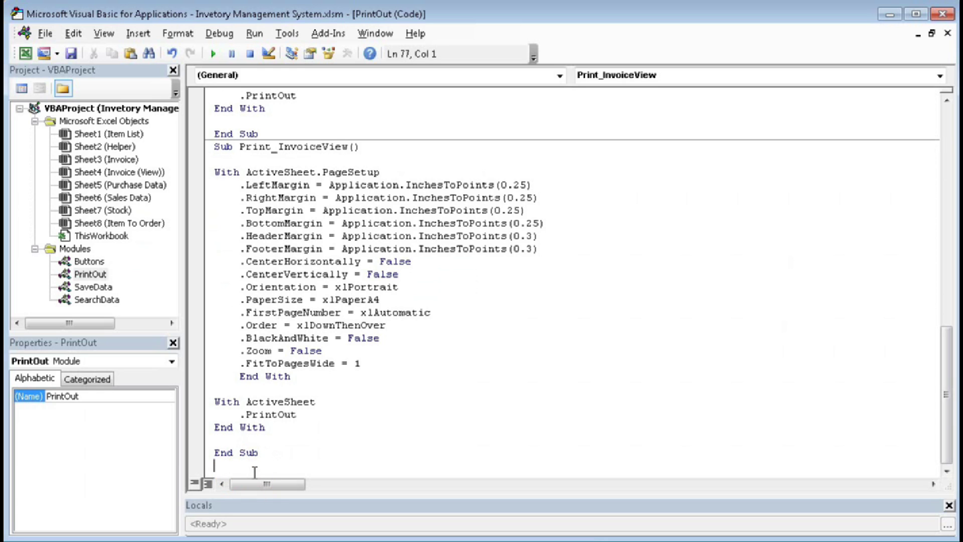
key("ctrl+End")
left_click_drag(279, 160, 321, 166)
type("Stock")
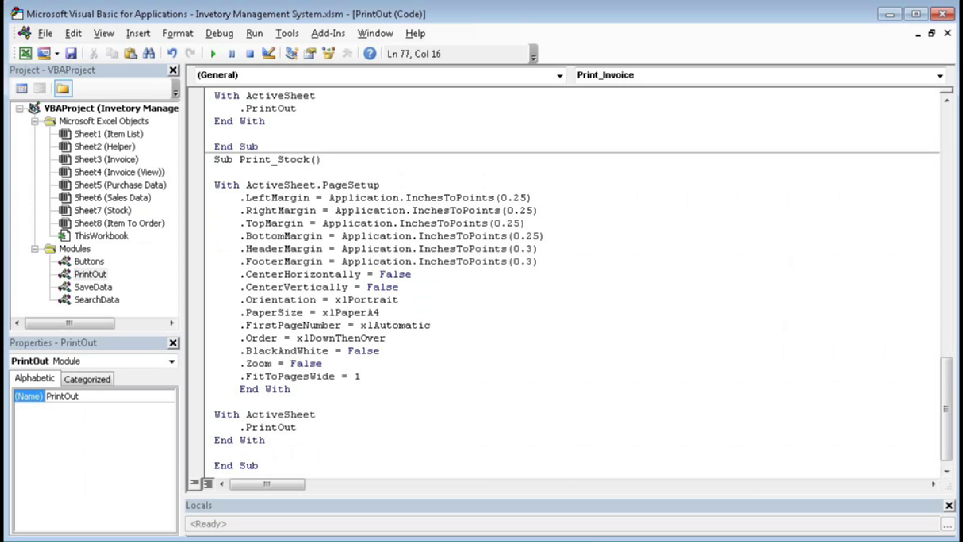
- Return to the workbook and assign the Print_Stock macro to the Stock sheet's Print Sheet button
key("alt+F11")
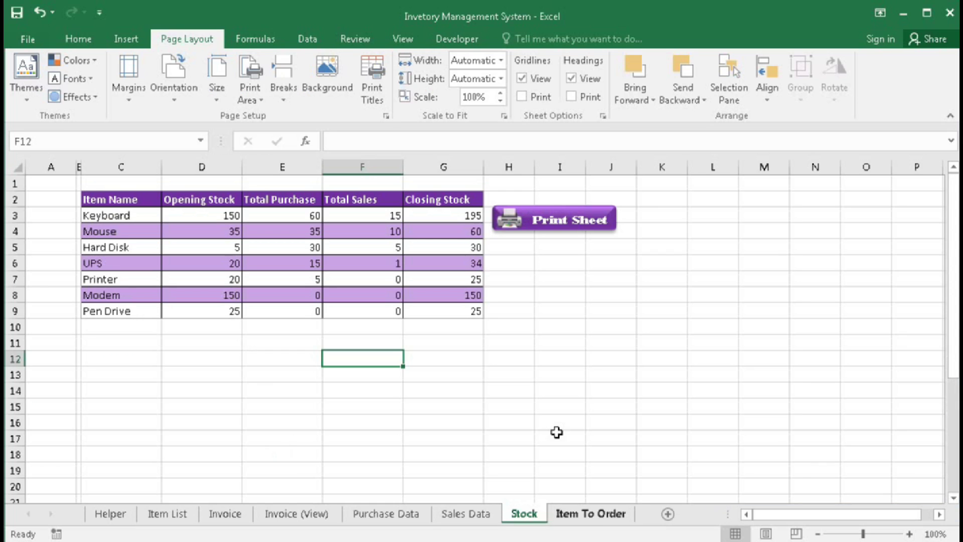
right_click(556, 228)
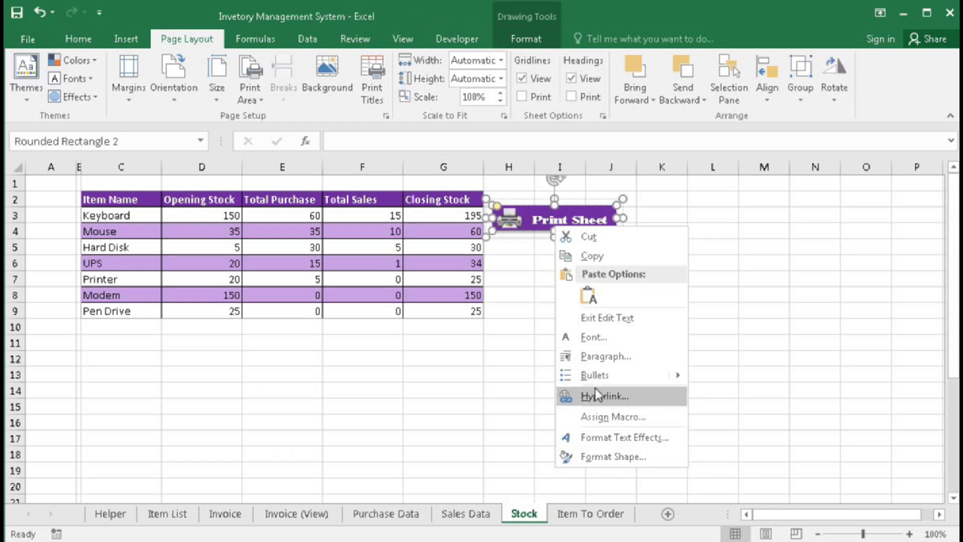
left_click(610, 416)
left_click_drag(565, 279, 558, 208)
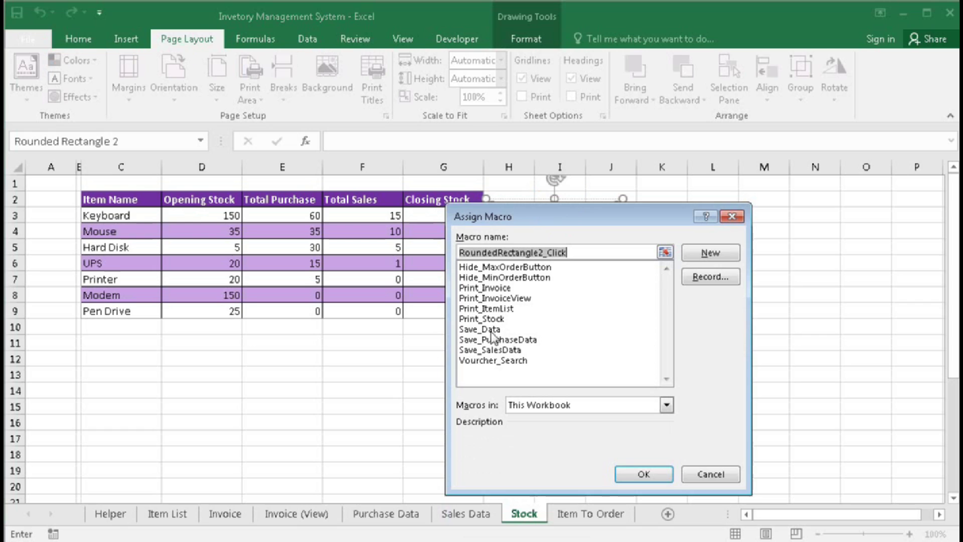
left_click(492, 318)
left_click(637, 473)
left_click(577, 345)
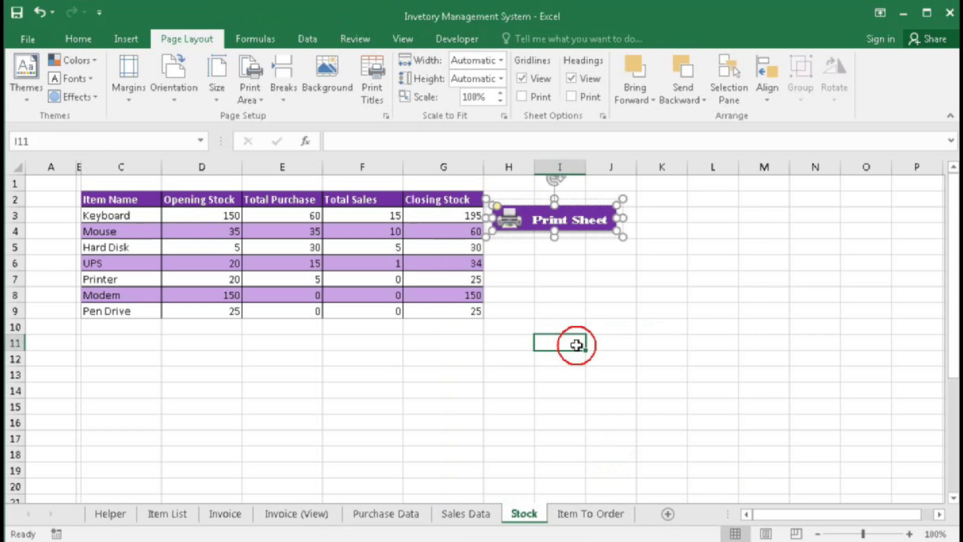
- On the Item To Order sheet, start a new workbook-scoped defined name called ItemToOrder_Table
left_click(587, 513)
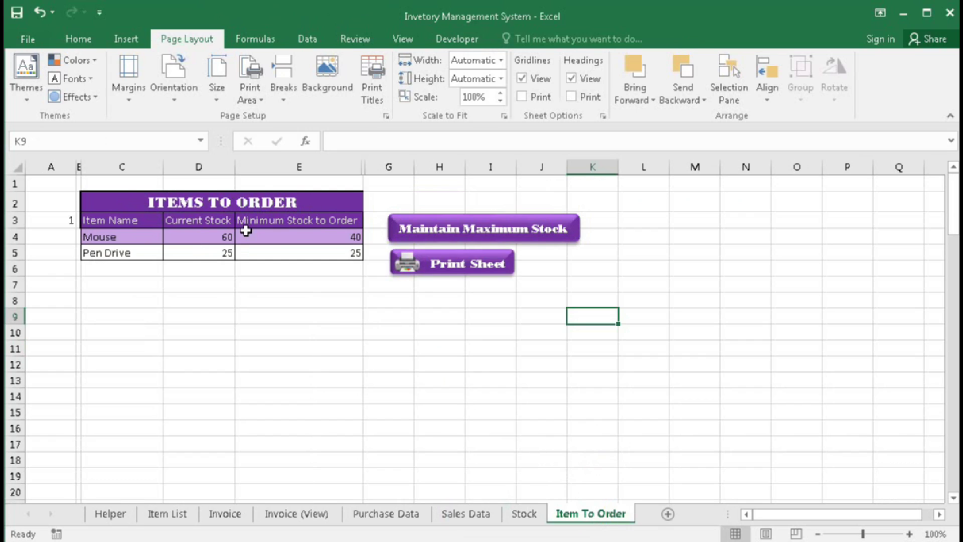
left_click(255, 38)
left_click(453, 86)
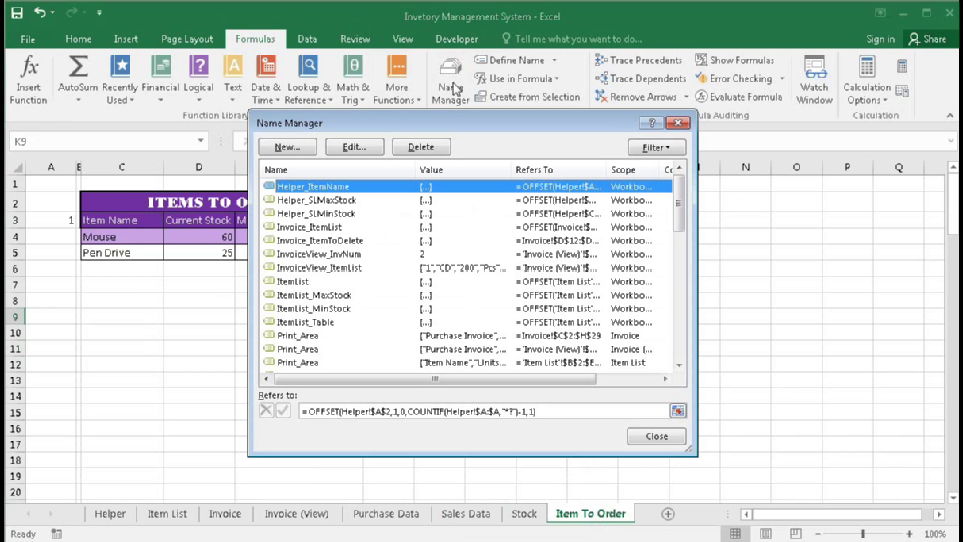
left_click(281, 146)
type("ItemToO")
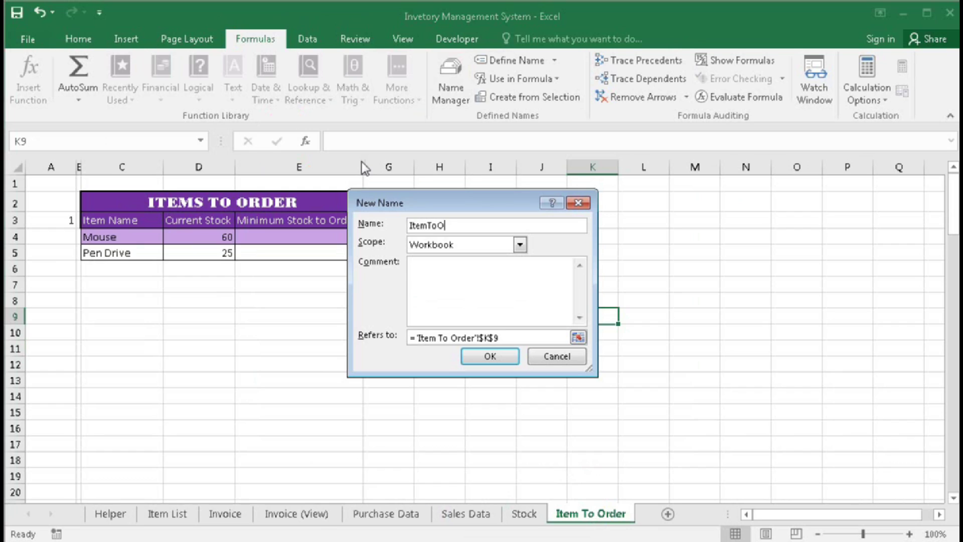
type("rder_Table")
- Make ItemToOrder_Table refer to =OFFSET('Item To Order'!$C$3,0,0,COUNTA('Item To Order'!$C:$C)-1,4) and save the name
left_click_drag(520, 337, 365, 330)
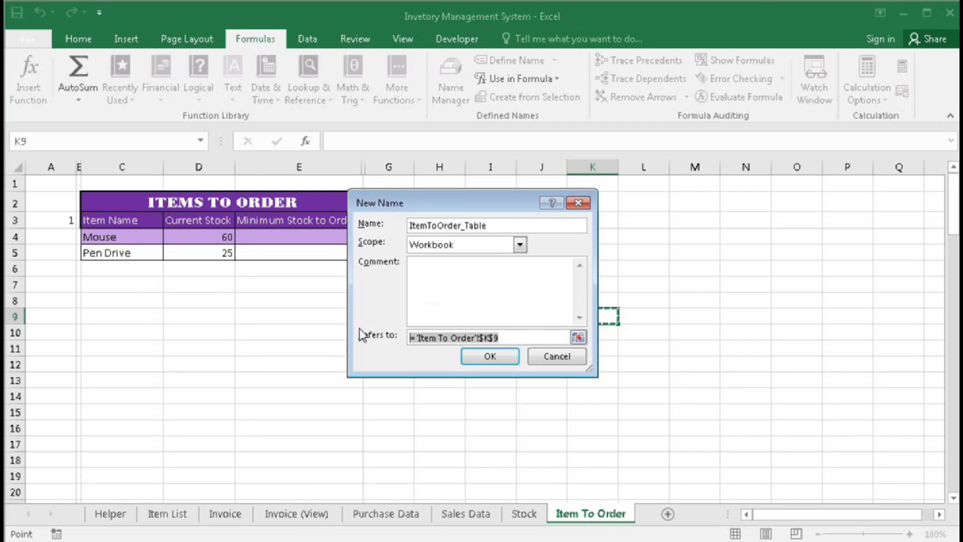
type("=offset(")
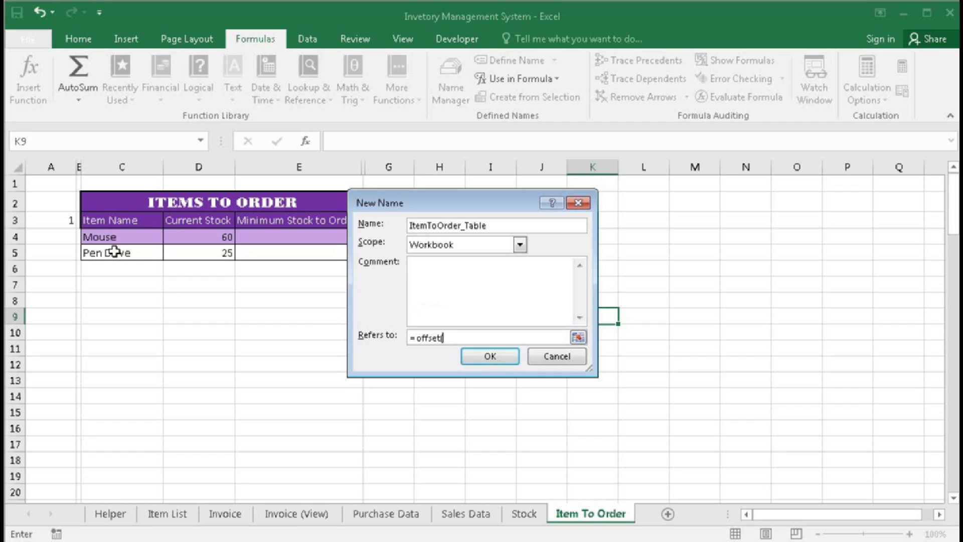
left_click(108, 221)
type(",")
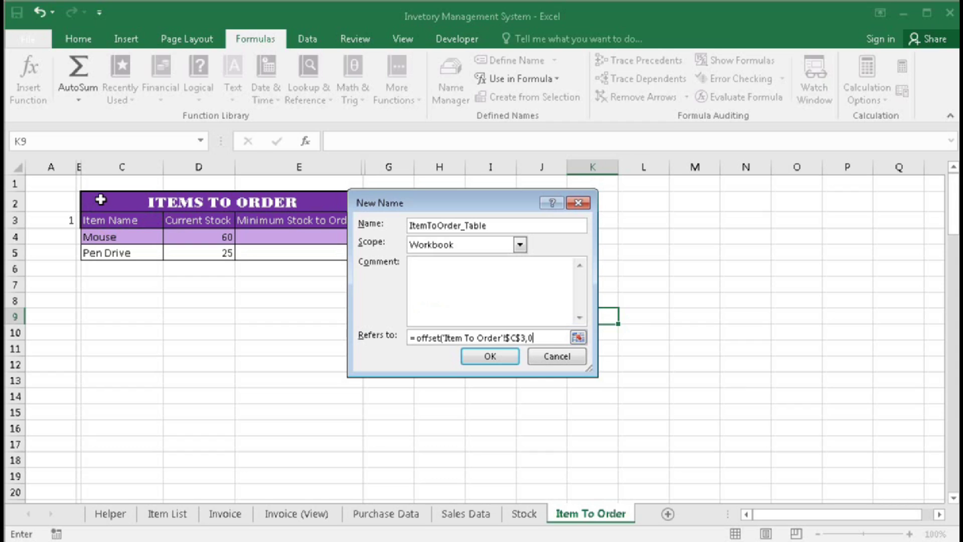
type("0,0,counta")
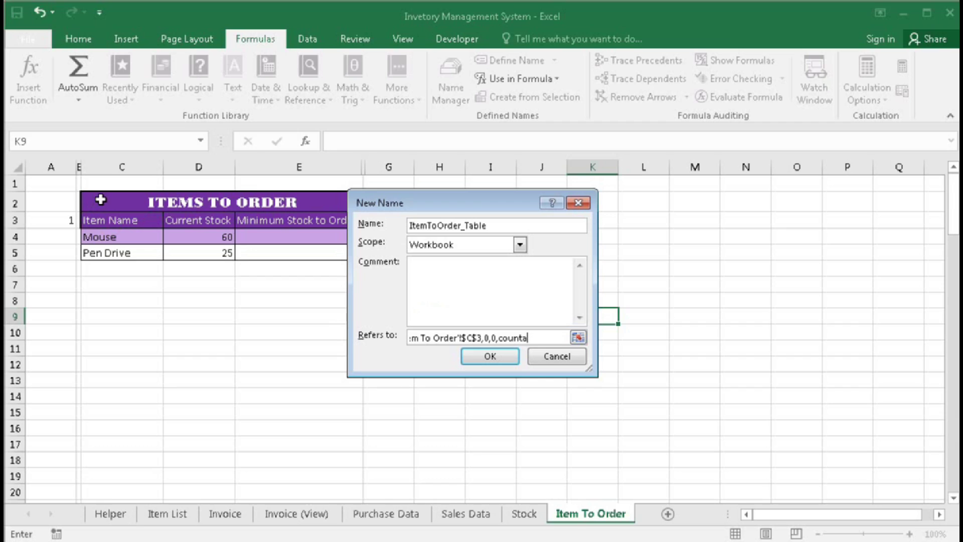
type("(")
left_click_drag(113, 166, 362, 167)
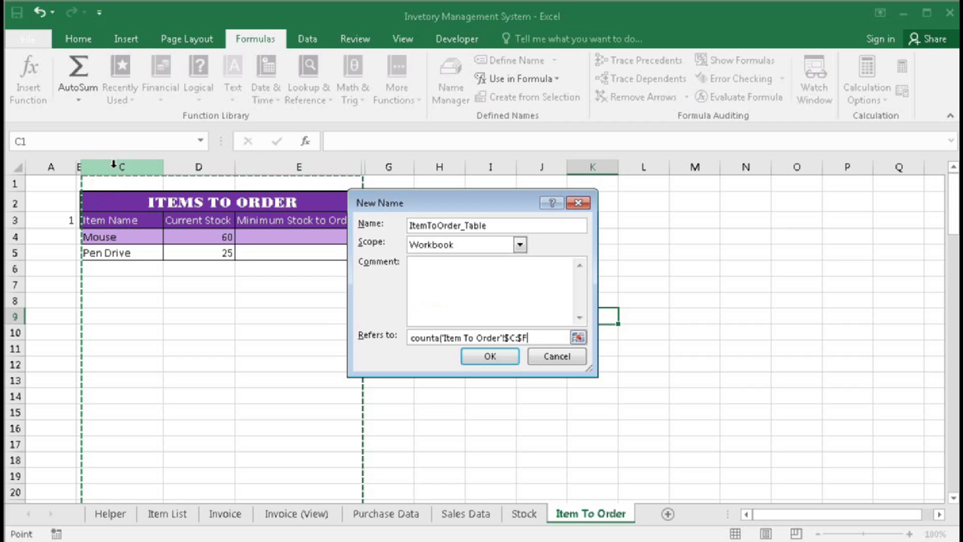
left_click(525, 337)
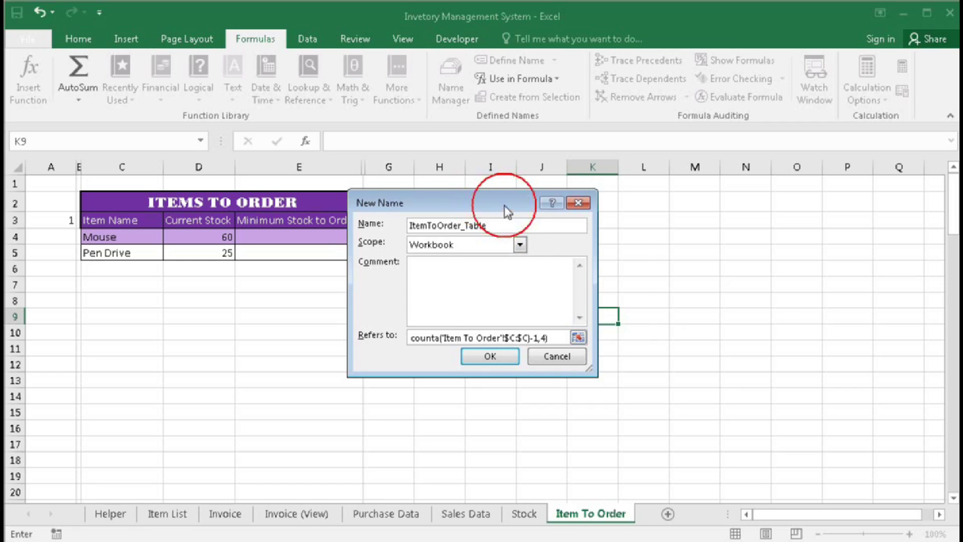
left_click_drag(505, 203, 556, 209)
left_click(532, 360)
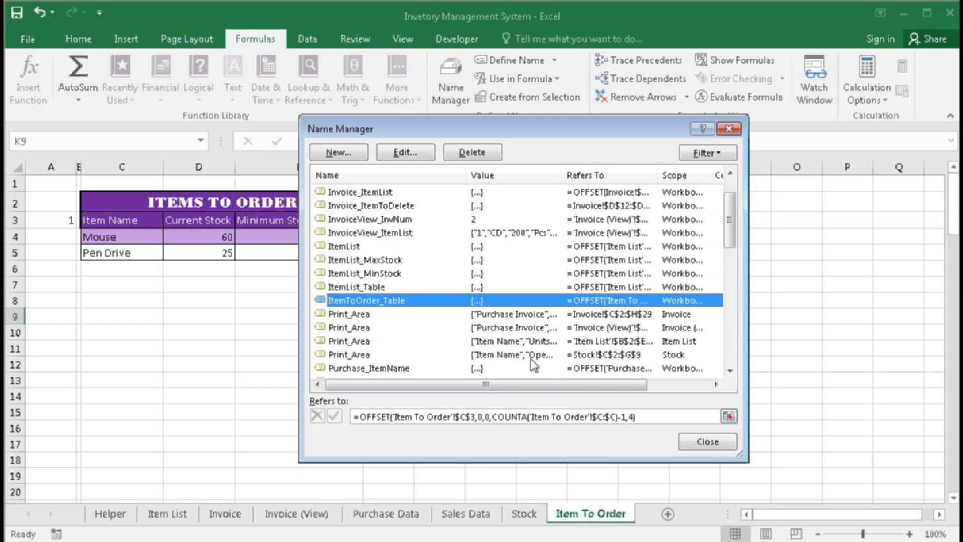
- Replace the COUNTA part of ItemToOrder_Table's reference with COUNTIF('Item To Order'!$C:$C,"*?"), check the resulting range, and close the Name Manager
left_click(485, 417)
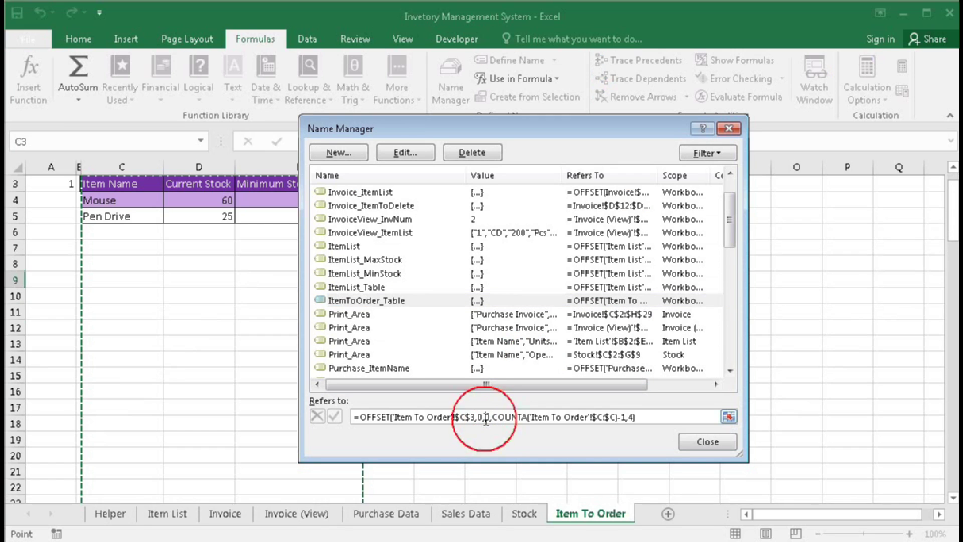
left_click_drag(602, 132, 751, 140)
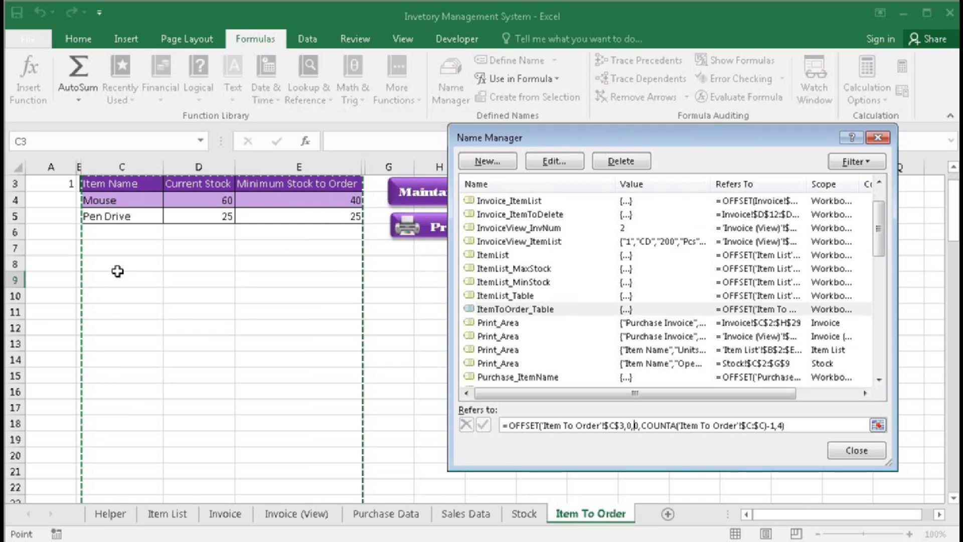
left_click(676, 426)
key("BackSpace")
type("IF")
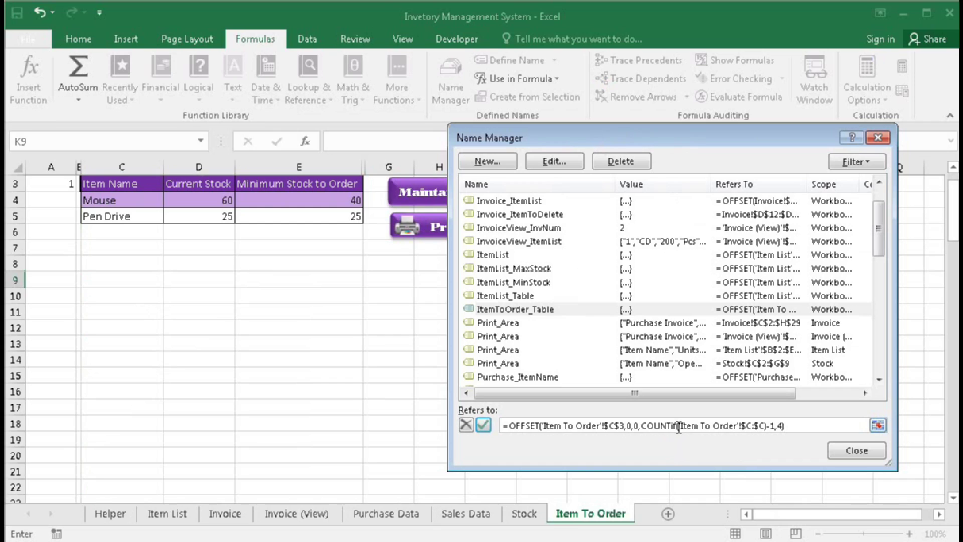
left_click(764, 425)
type(", \"*\"?")
left_click(483, 425)
left_click(557, 426)
left_click(856, 450)
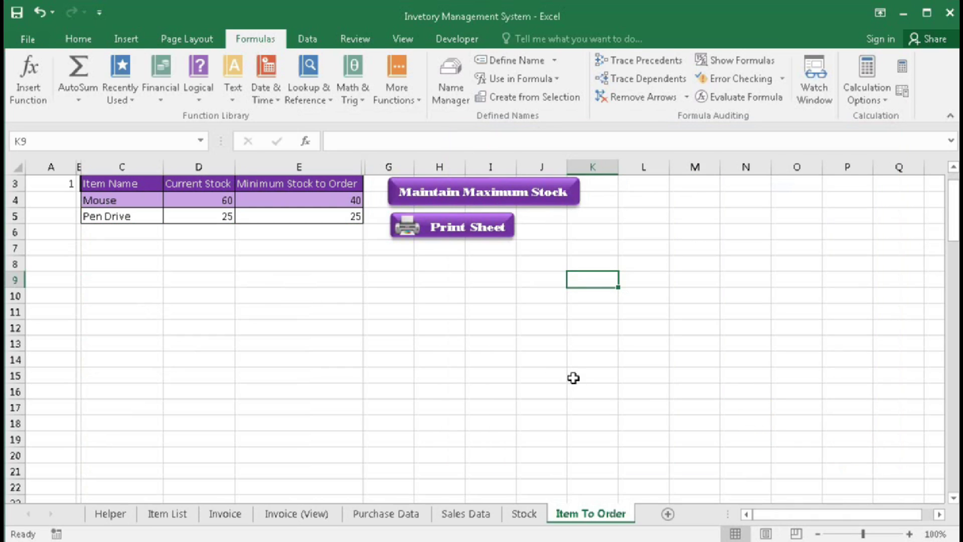
- Set the Item To Order sheet's print area to the defined name ItemToOrder_Table in Page Setup
scroll(507, 376, "up", 1)
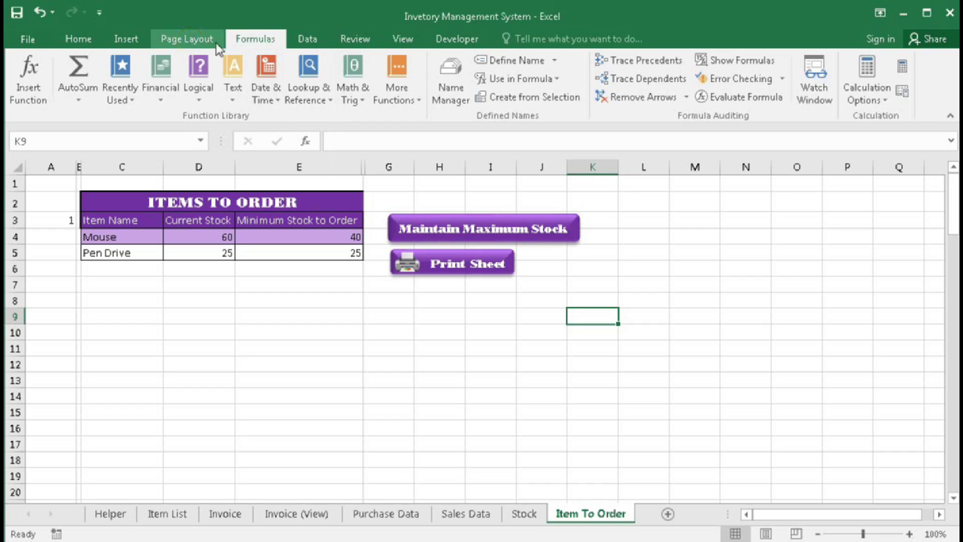
left_click(186, 39)
left_click(371, 86)
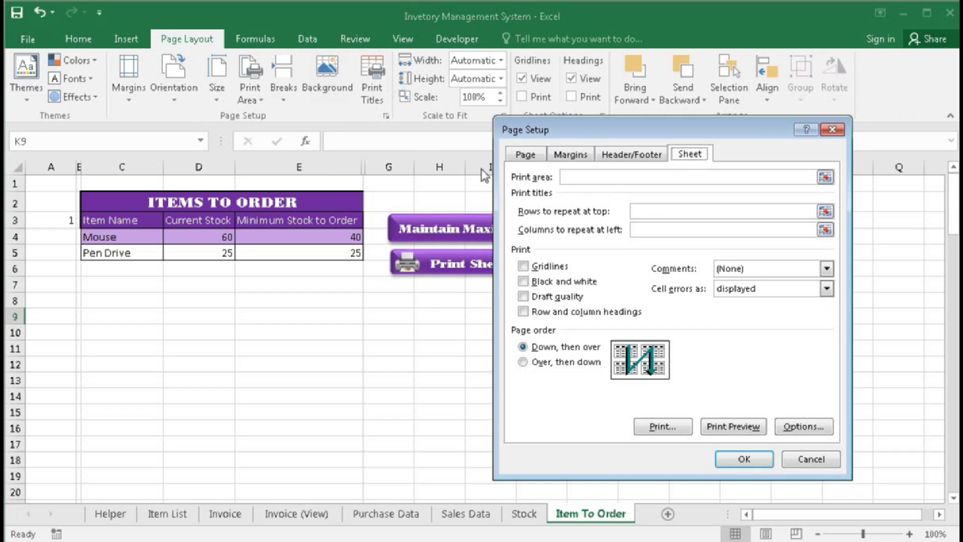
left_click(579, 176)
key("F3")
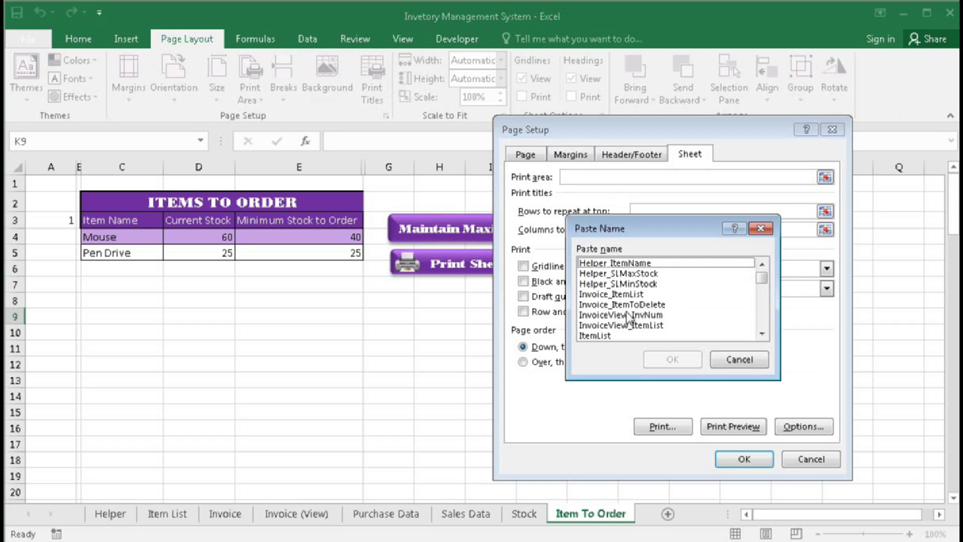
left_click(762, 334)
left_click(761, 335)
left_click(761, 334)
left_click(617, 315)
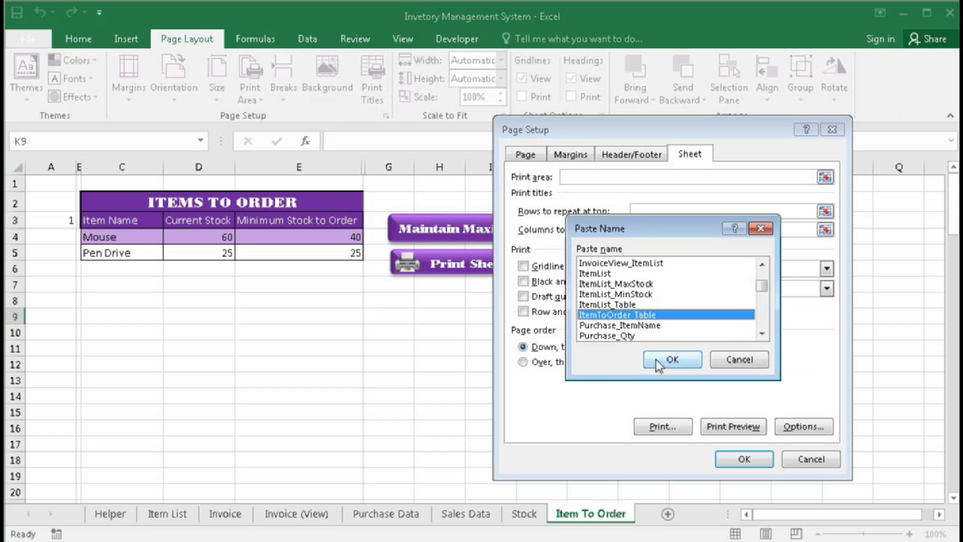
left_click(659, 359)
left_click(744, 459)
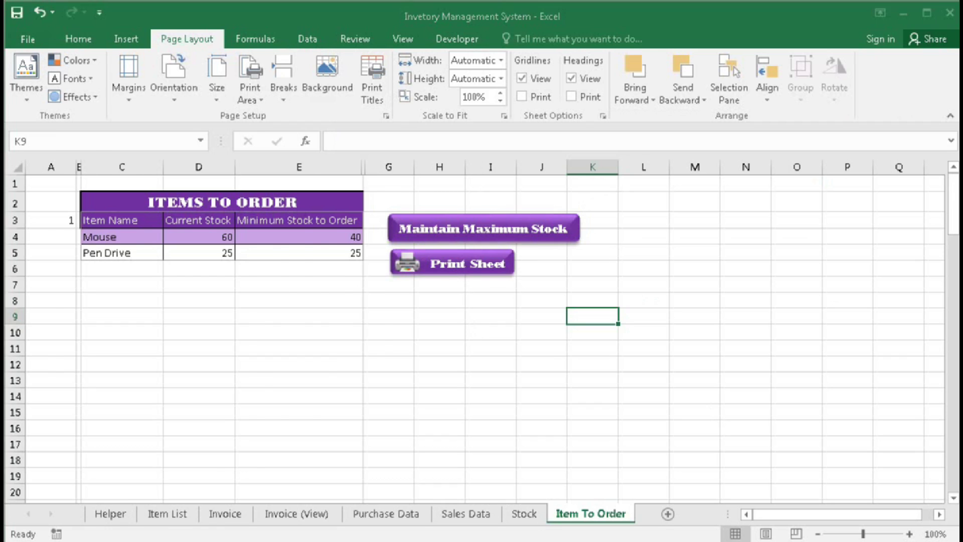
- Switch to the Visual Basic editor and add another copy of the print macro below Print_Stock, named Print_ItemToOrder
key("alt+F11")
scroll(324, 329, "down", 1)
left_click(274, 468)
type("Sub Print_Invoice()  With ActiveSheet.PageSetup     .LeftMargin = Application.InchesToPoints(0.25)     .RightMargin = Application.InchesToPoints(0.25)     .TopMargin = Application.InchesToPoints(0.25)     .BottomMargin = Application.InchesToPoints(0.25)     .HeaderMargin = Application.InchesToPoints(0.3)     .FooterMargin = Application.InchesToPoints(0.3)     .CenterHorizontally = False     .CenterVertically = False     .Orientation = xlPortrait     .PaperSize = xlPaperA4     .FirstPageNumber = xlAutomatic     .Order = xlDownThenOver     .BlackAndWhite = False     .Zoom = False     .FitToPagesWide = 1     End With  With ActiveSheet     .PrintOut End With  End Sub")
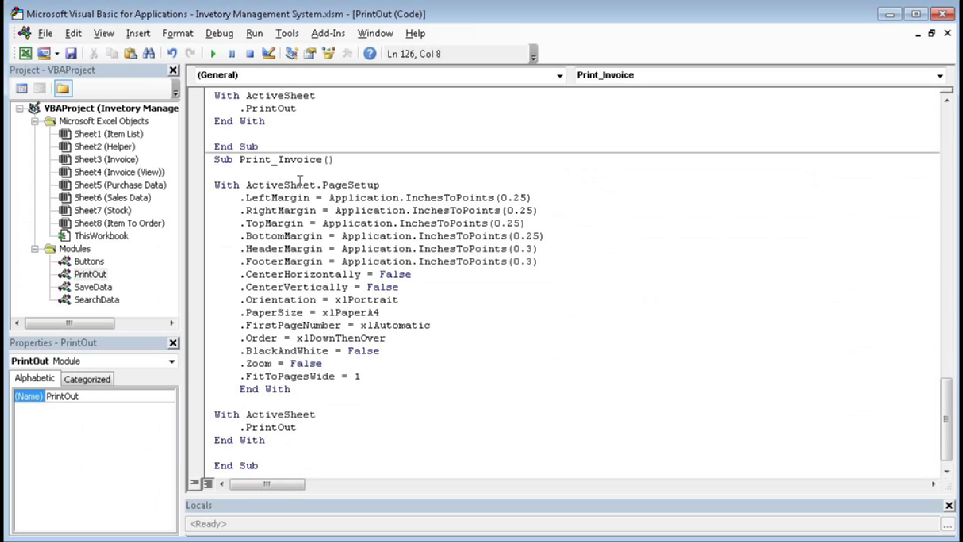
left_click_drag(278, 160, 322, 164)
left_click(299, 160)
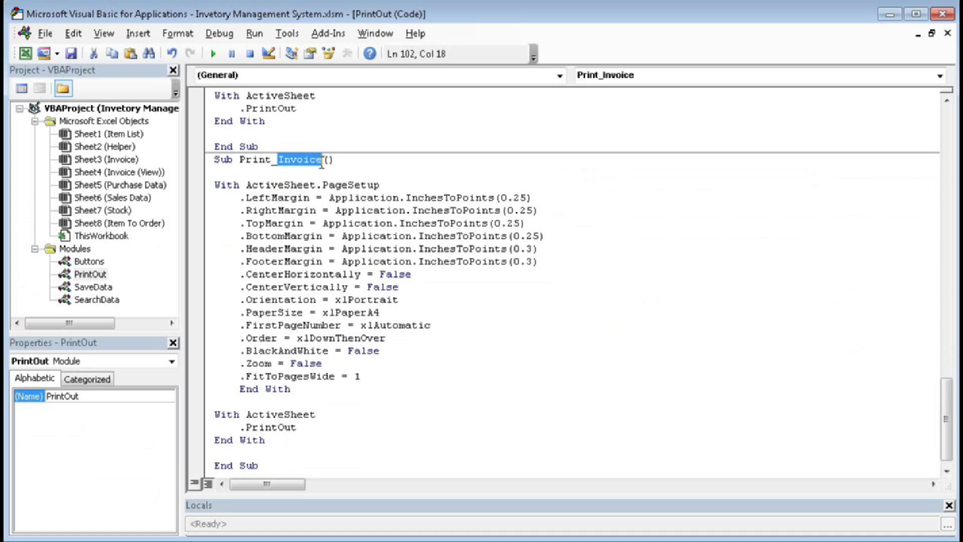
type("ItemTo")
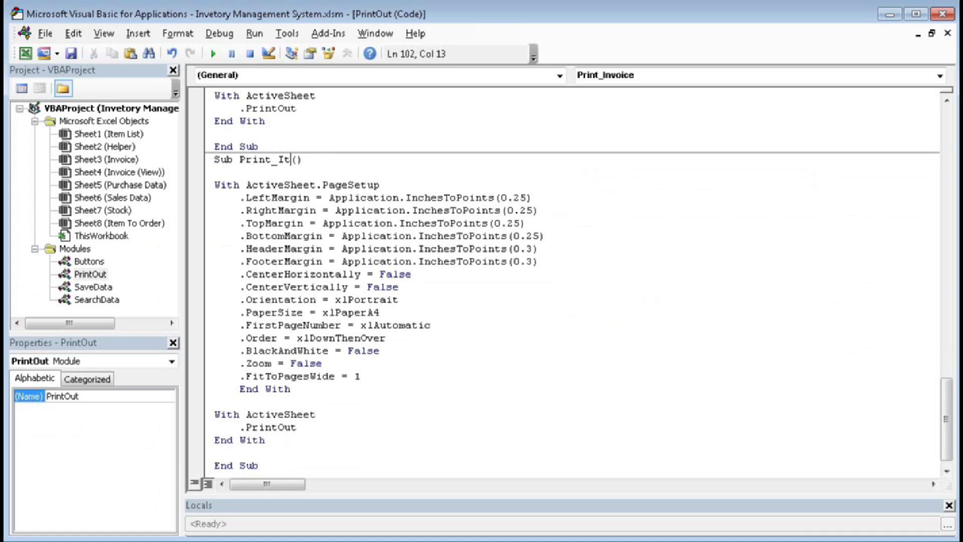
type("Order")
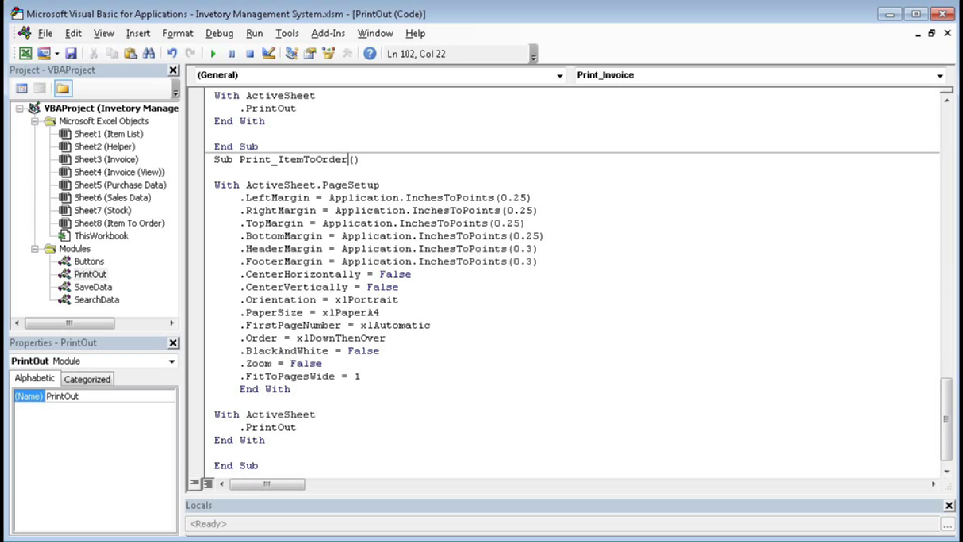
- Return to the workbook and assign the Print_ItemToOrder macro to the Item To Order sheet's Print Sheet button
key("alt+F11")
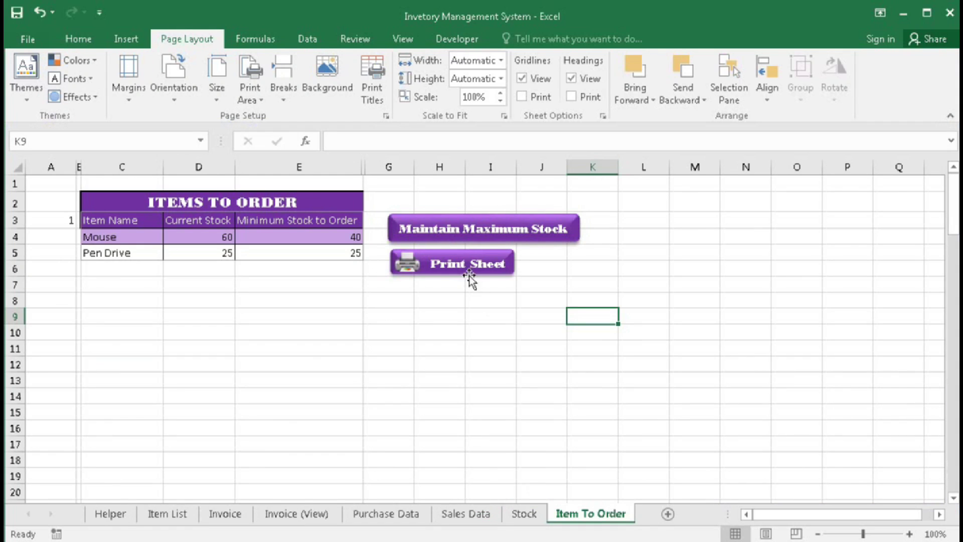
right_click(469, 275)
left_click(522, 464)
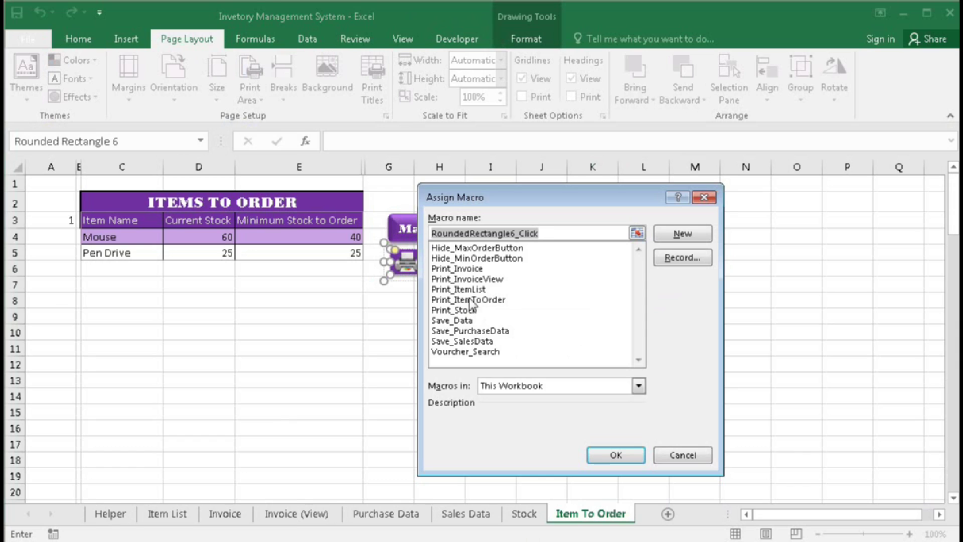
left_click(468, 300)
left_click(610, 454)
left_click(563, 381)
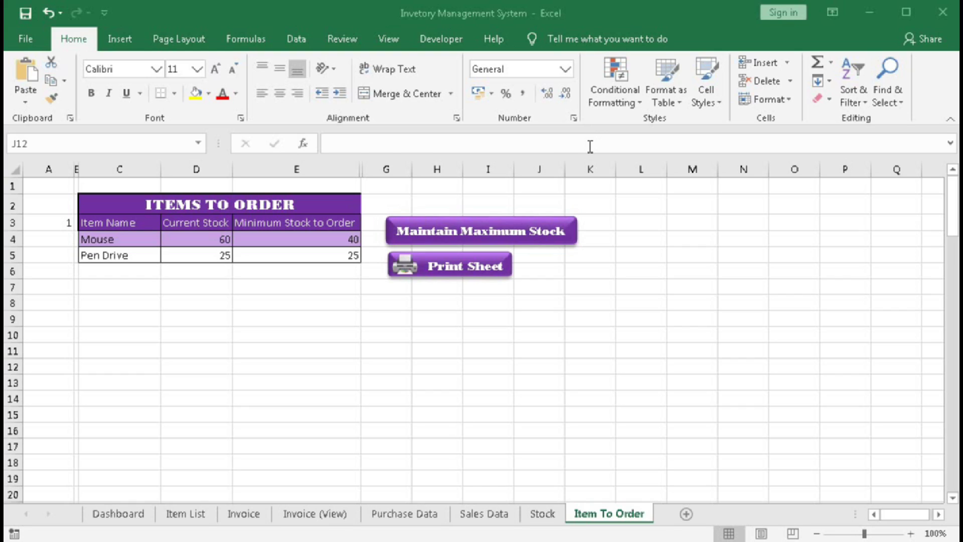
- Open the workbook's Dashboard sheet to view its charts and navigation buttons
left_click(124, 513)
left_click(124, 513)
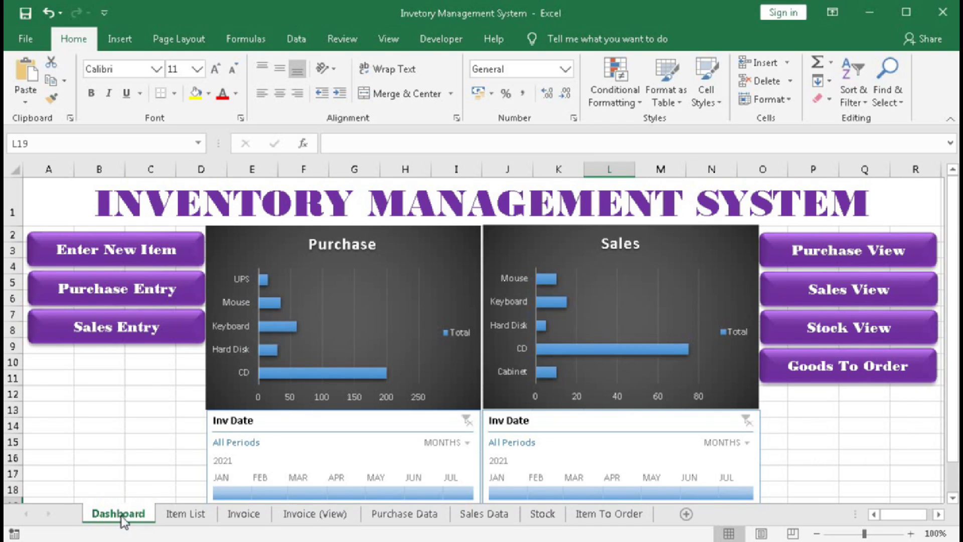